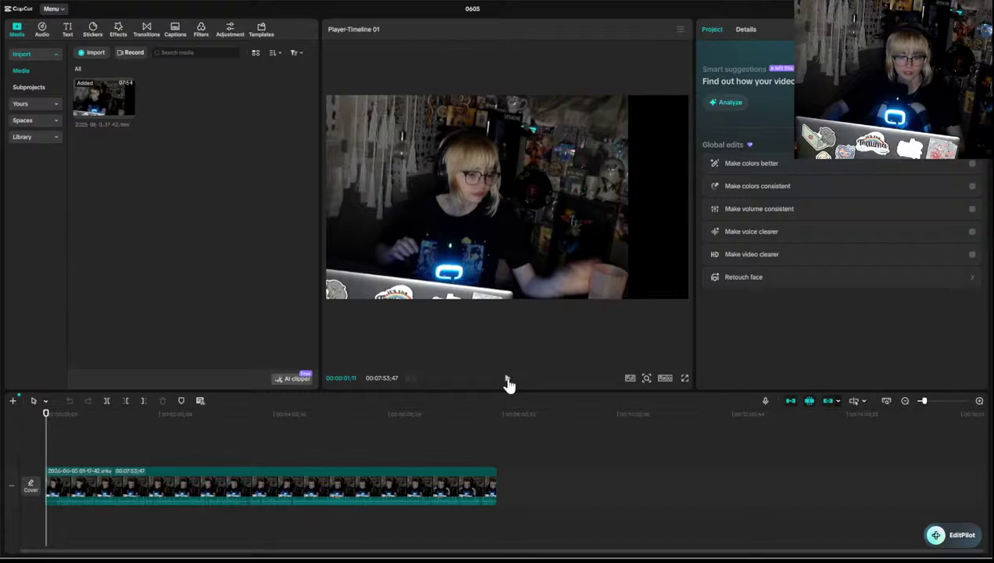
- Play back the clip's opening seconds and spot-check around 00:00:33 to locate where the usable footage begins
{"action": "left_click", "coordinate": [507, 381]}
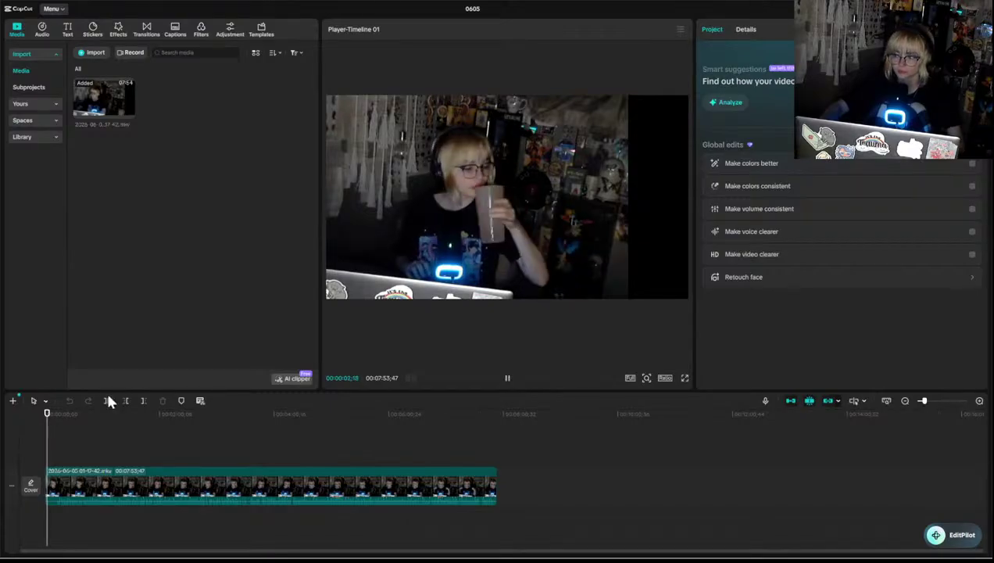
{"action": "left_click", "coordinate": [77, 447]}
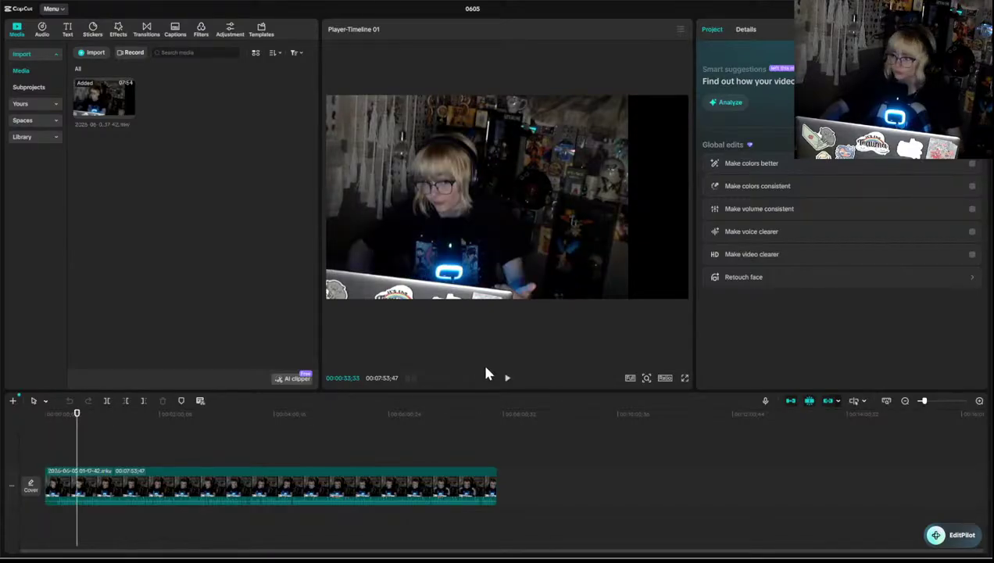
{"action": "left_click", "coordinate": [507, 382]}
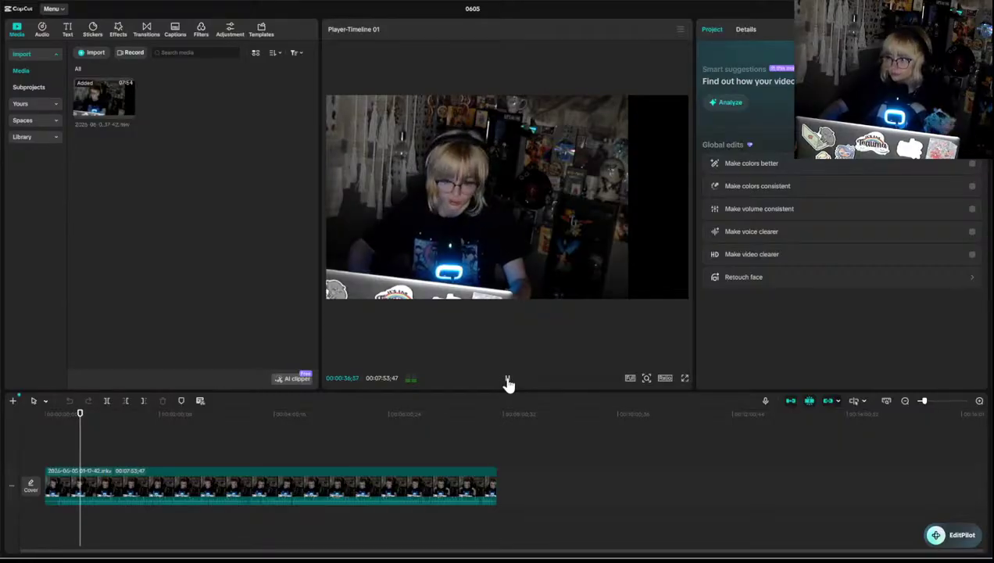
{"action": "left_click", "coordinate": [507, 381]}
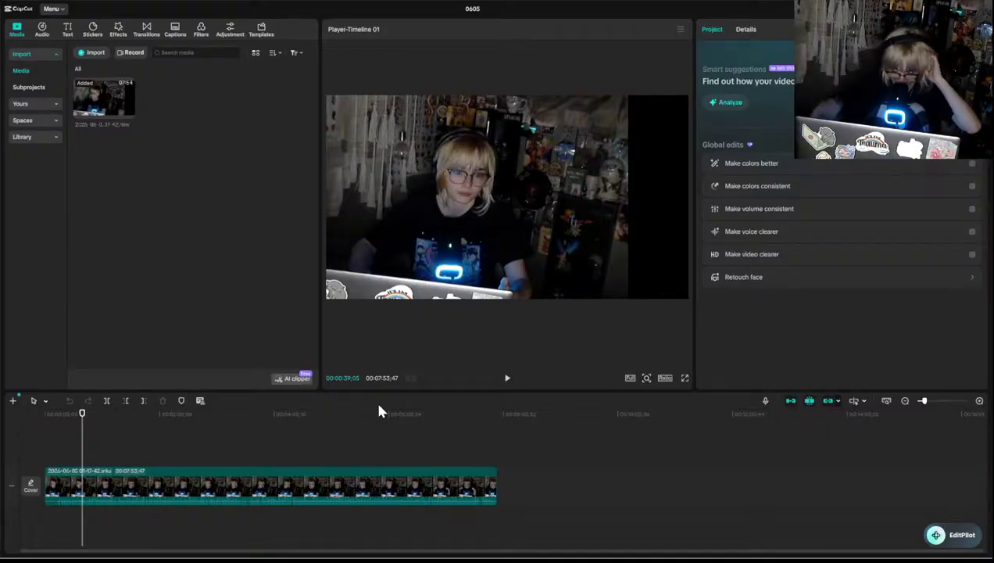
{"action": "mouse_move", "coordinate": [336, 559]}
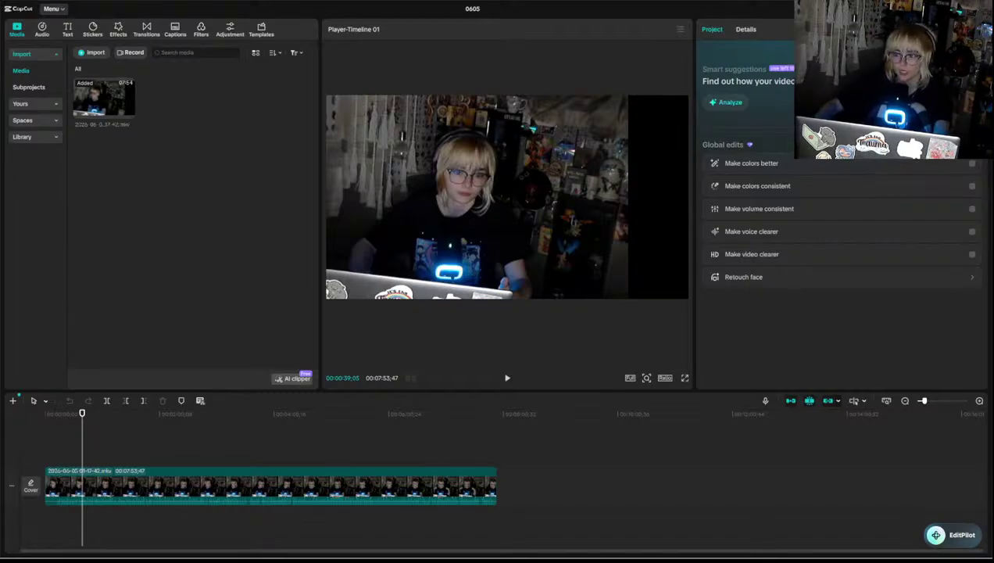
{"action": "left_click", "coordinate": [41, 451]}
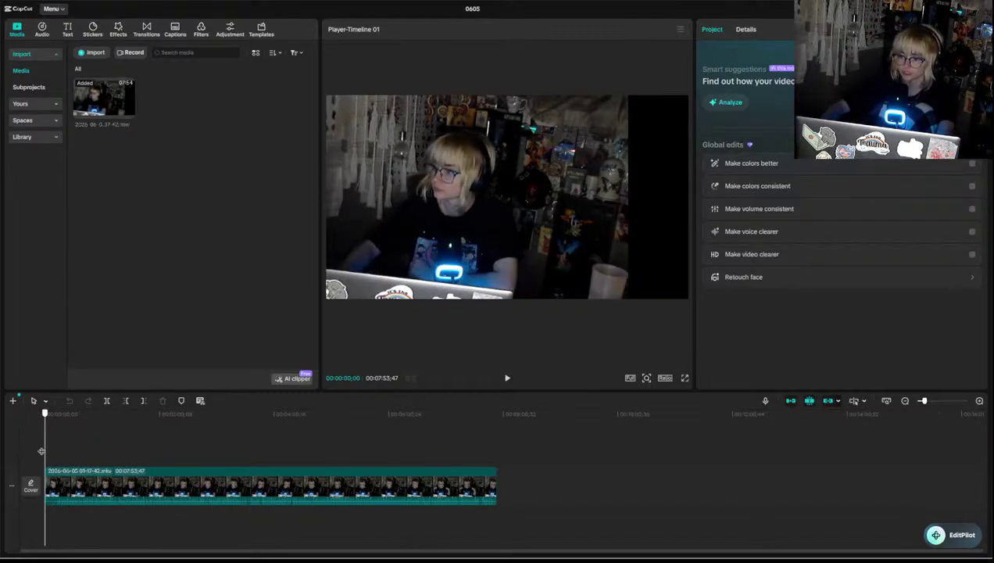
{"action": "key", "text": "space"}
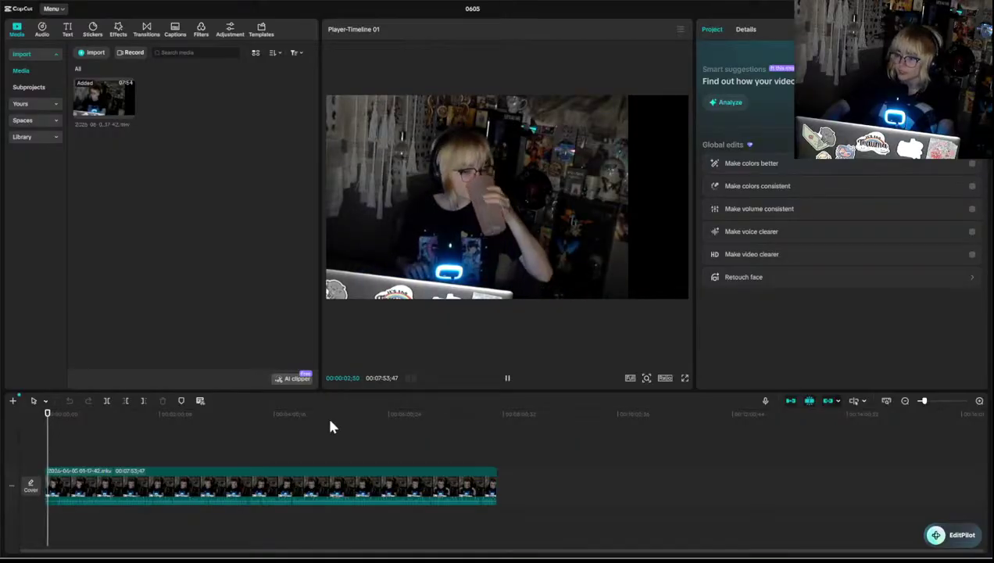
{"action": "key", "text": "space"}
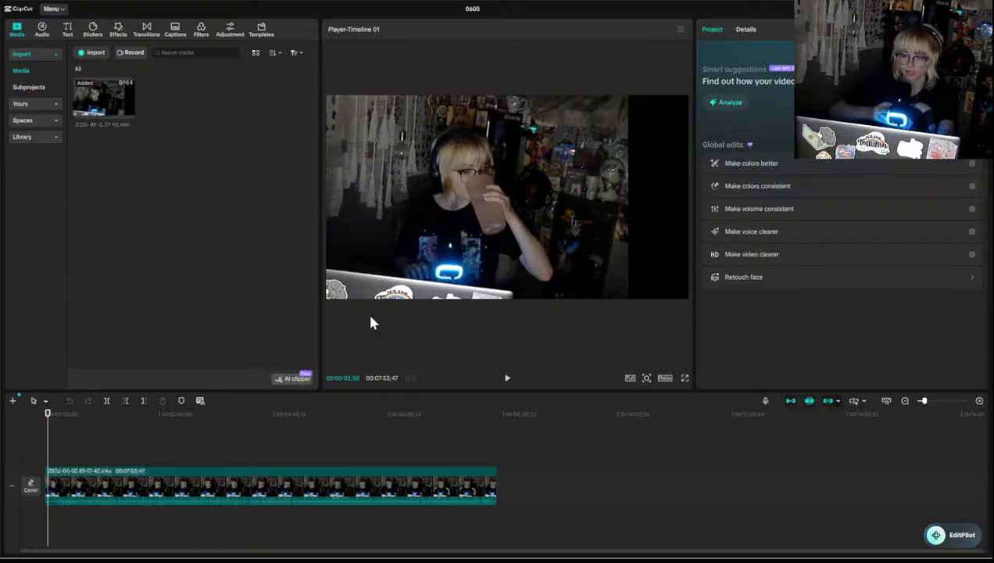
{"action": "key", "text": "space"}
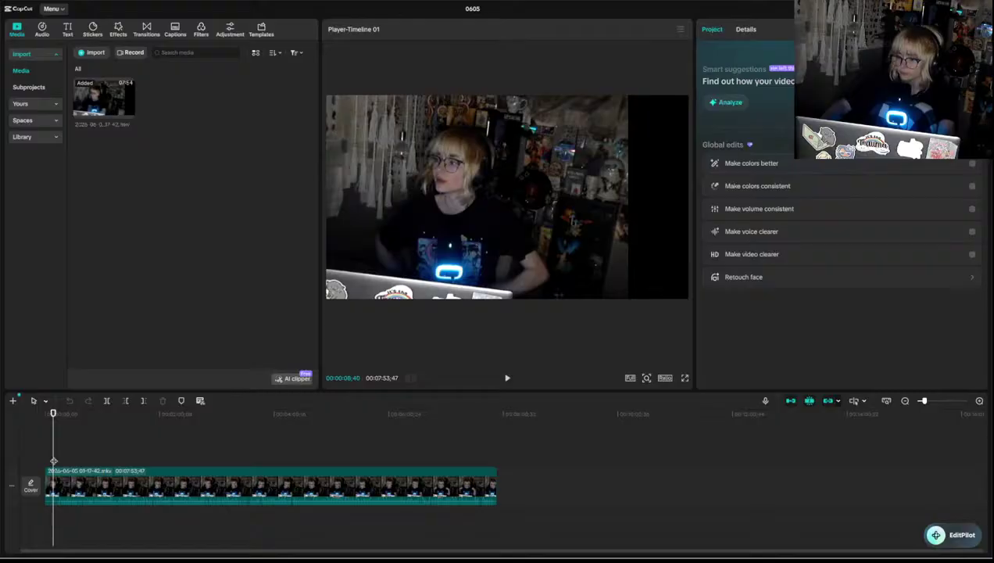
{"action": "key", "text": "space"}
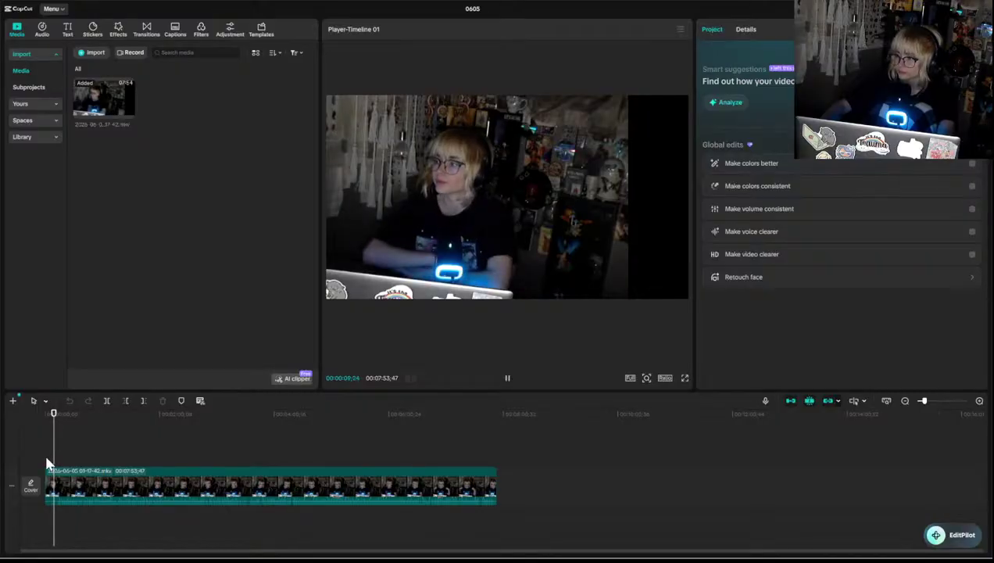
{"action": "key", "text": "space"}
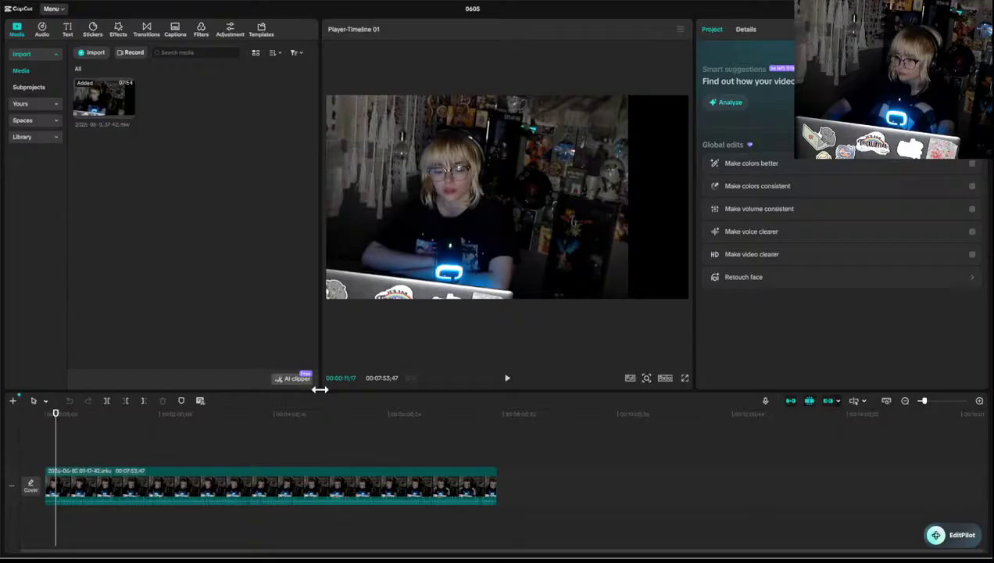
- Enlarge the preview player and remove the part of the clip before 00:00:12;55
{"action": "left_click_drag", "start_coordinate": [320, 389], "coordinate": [151, 407]}
{"action": "key", "text": "space"}
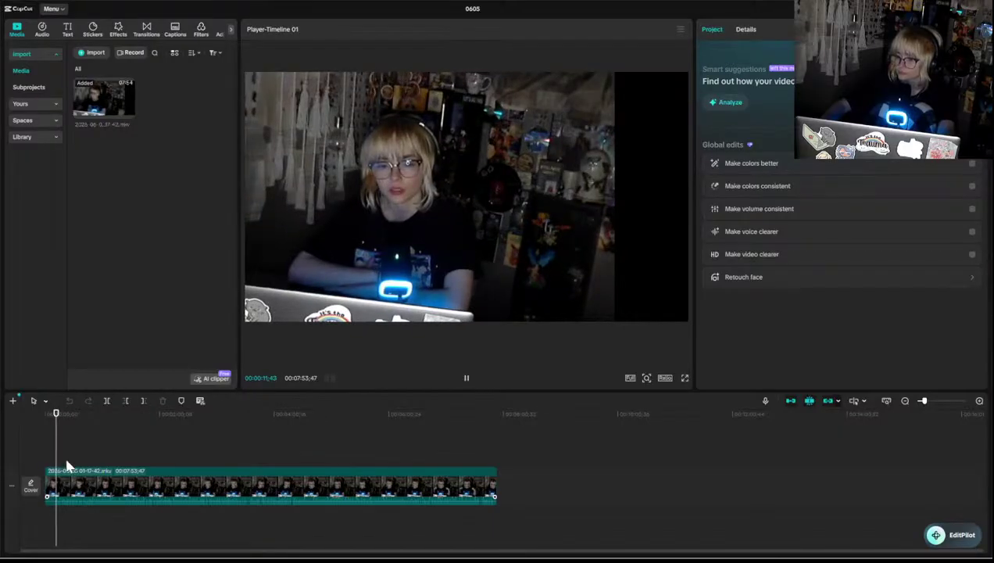
{"action": "key", "text": "space"}
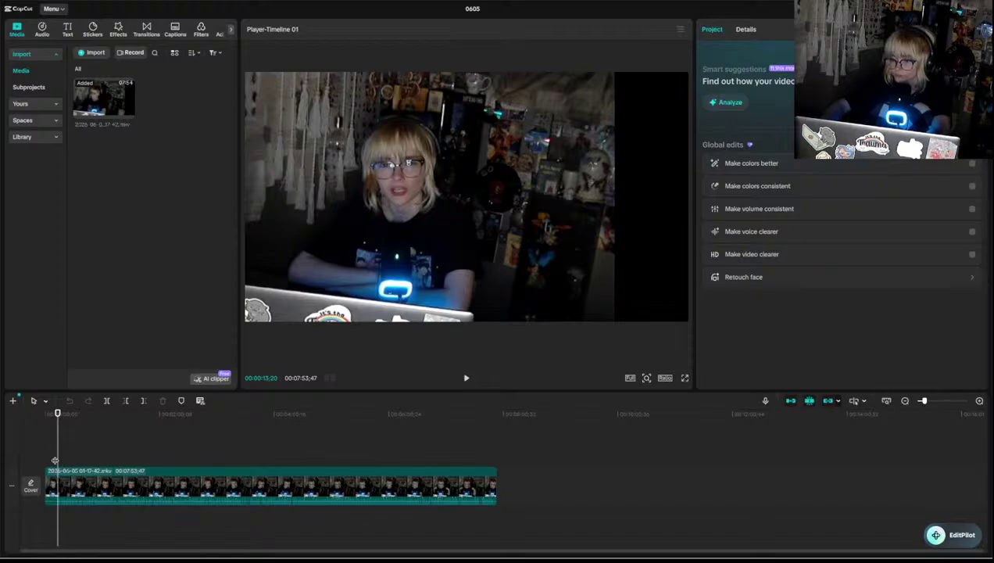
{"action": "left_click", "coordinate": [55, 461]}
{"action": "left_click", "coordinate": [74, 488]}
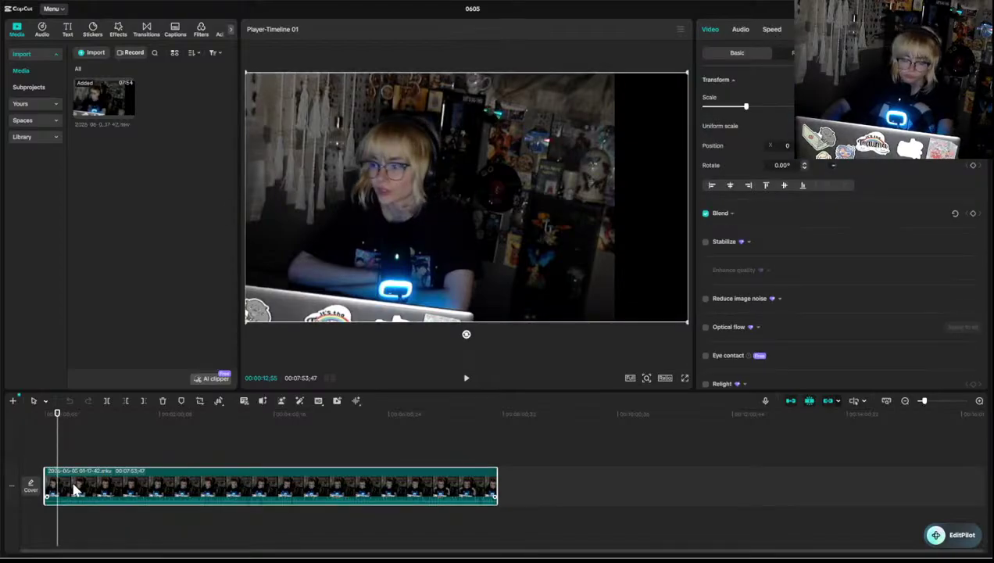
{"action": "left_click", "coordinate": [130, 401]}
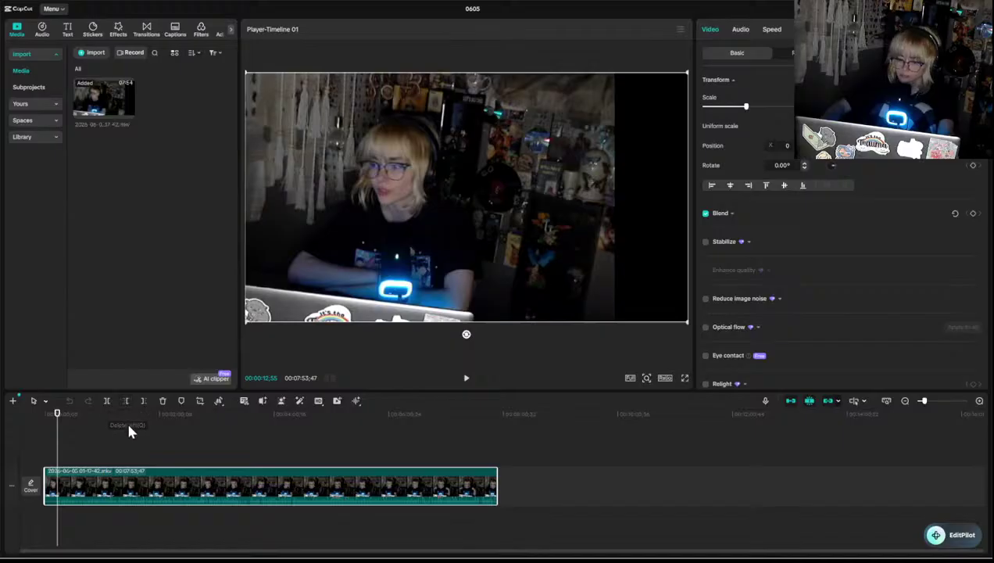
- Play the trimmed clip through to about 00:00:25 to check its opening for further cuts
{"action": "key", "text": "space"}
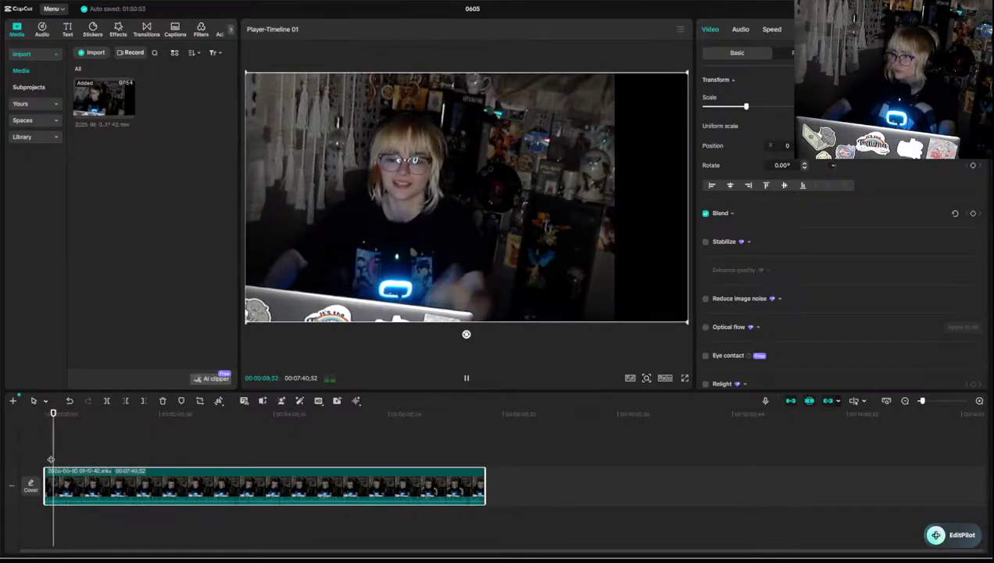
{"action": "key", "text": "space"}
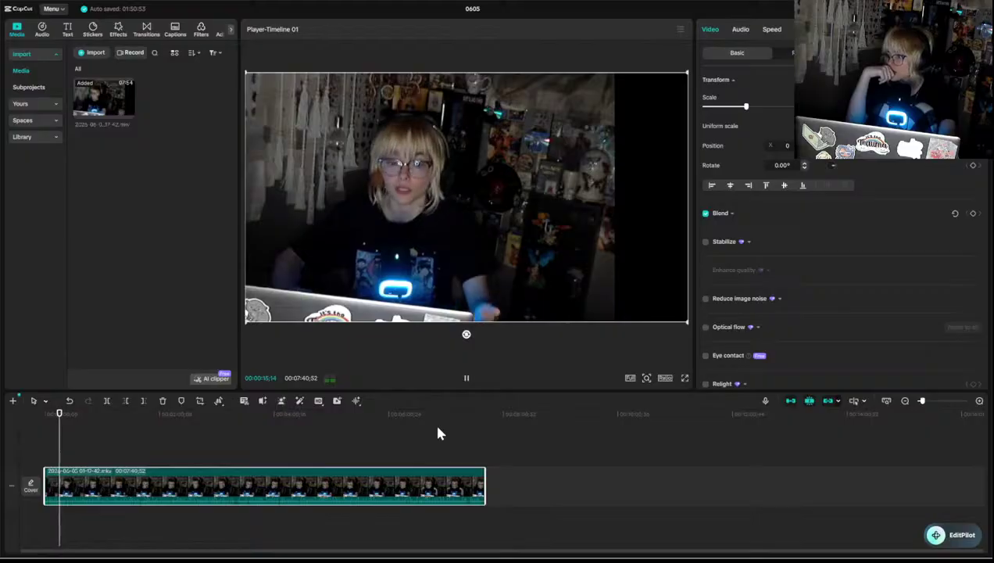
{"action": "key", "text": "space"}
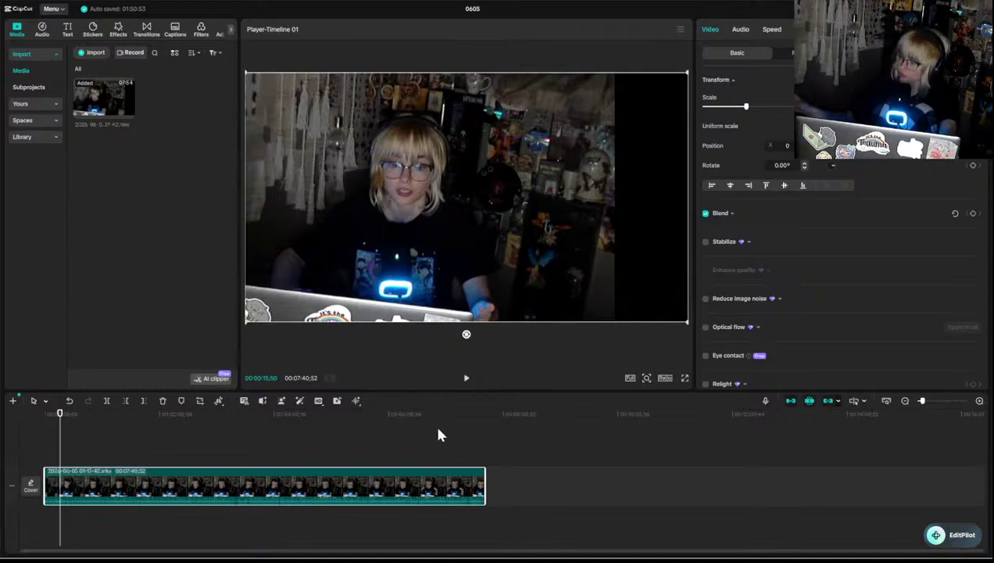
{"action": "key", "text": "space"}
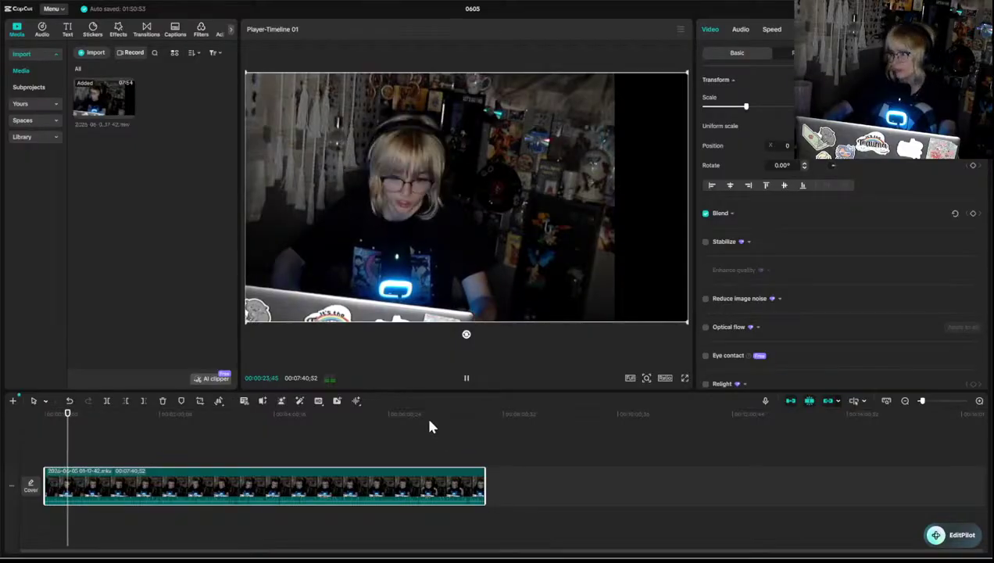
{"action": "key", "text": "space"}
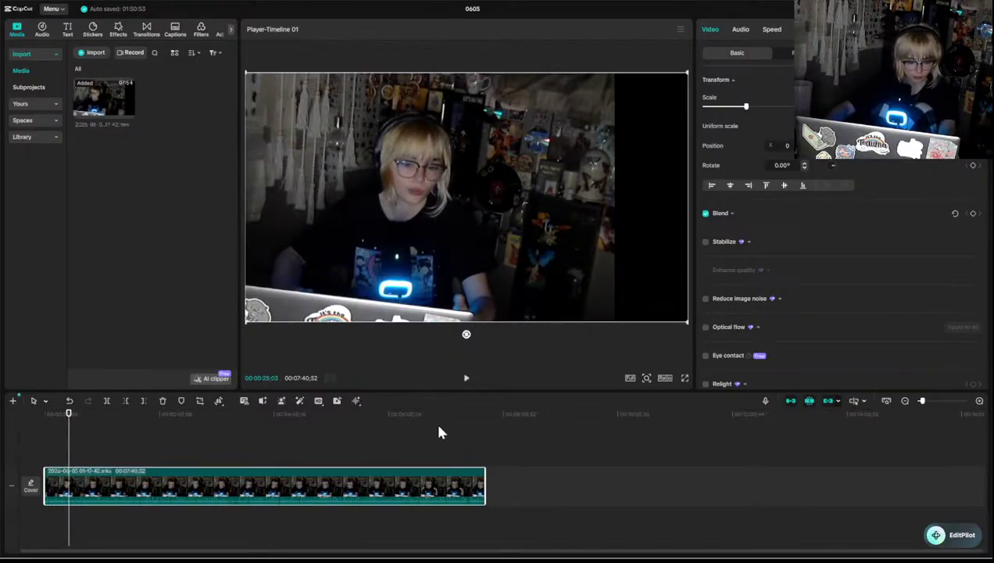
{"action": "mouse_move", "coordinate": [46, 558]}
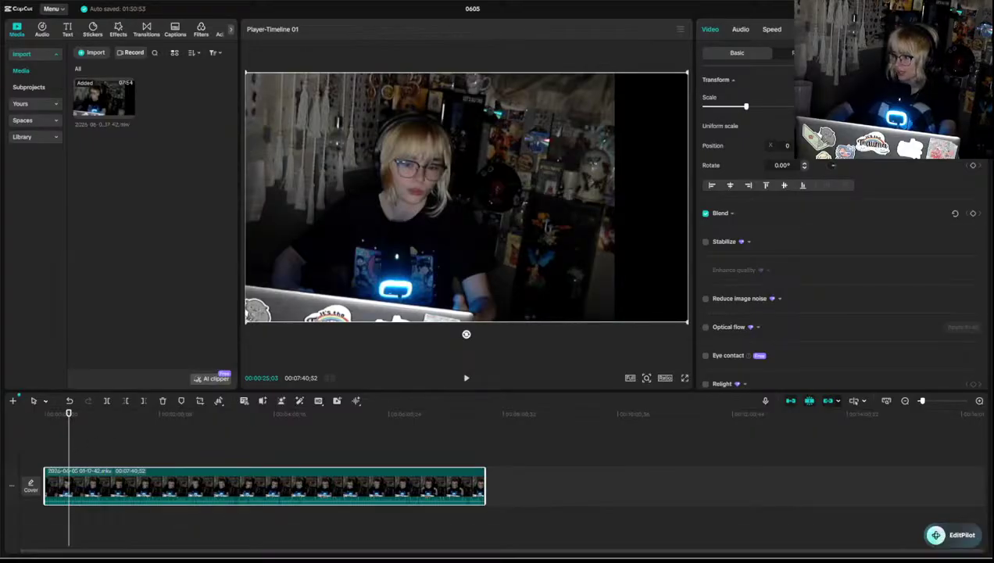
{"action": "mouse_move", "coordinate": [565, 550]}
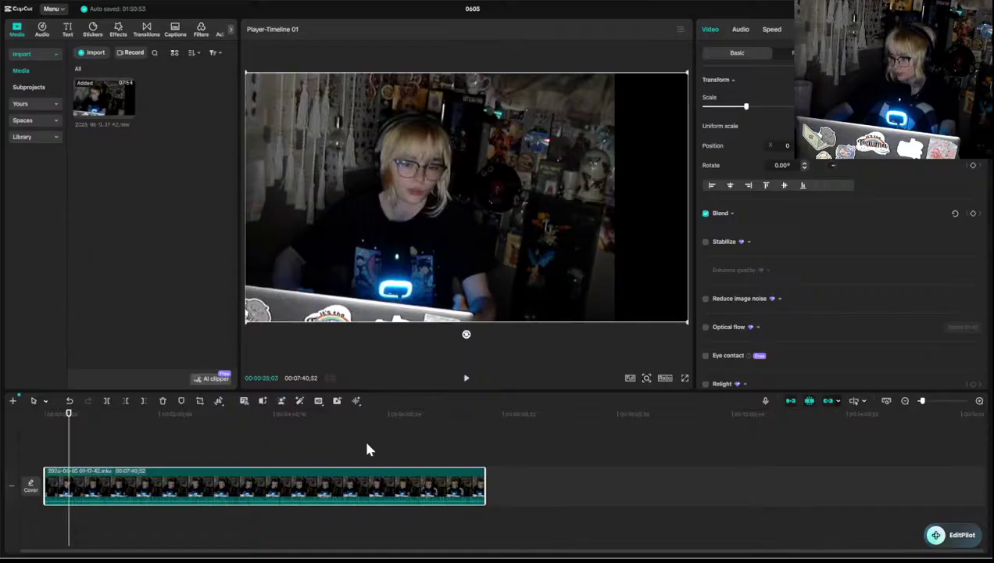
- Try splitting the clip at 00:00:21;38 and undo the split
{"action": "key", "text": "space"}
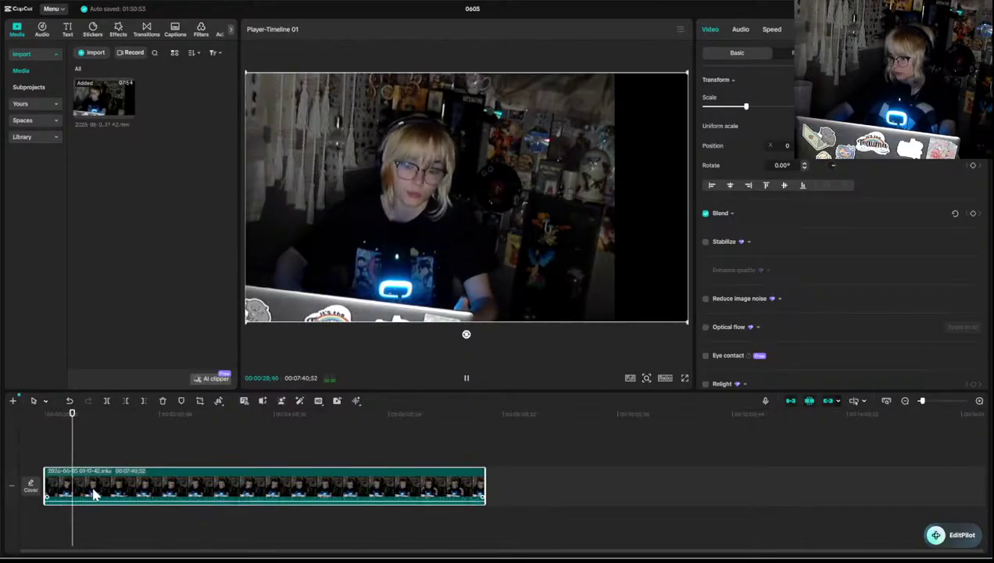
{"action": "left_click", "coordinate": [66, 461]}
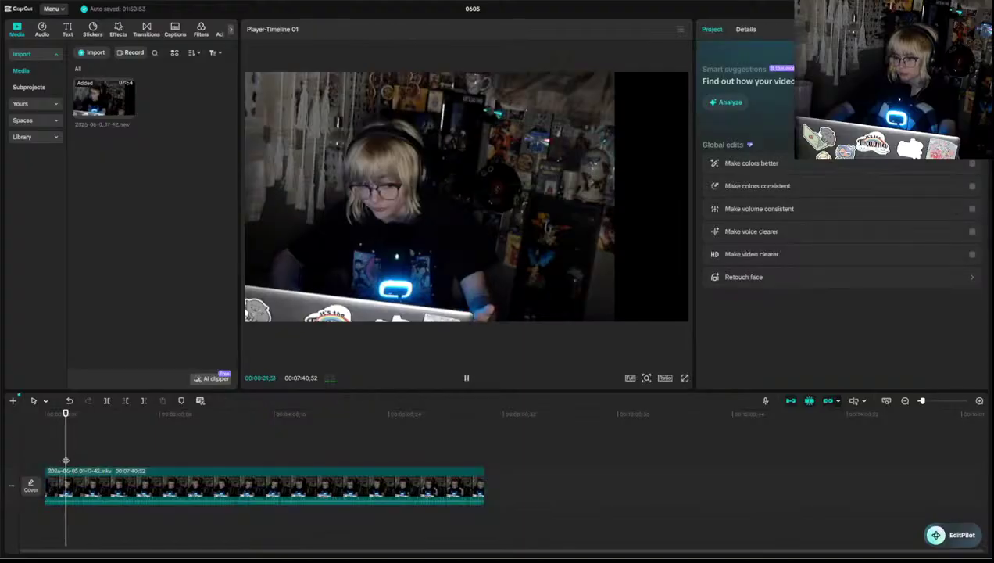
{"action": "left_click", "coordinate": [61, 462]}
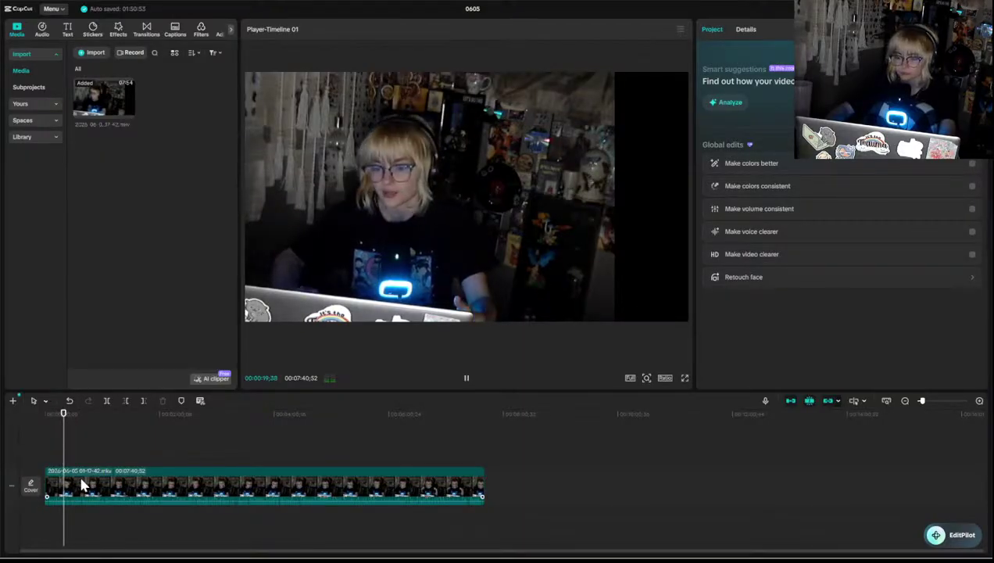
{"action": "key", "text": "space"}
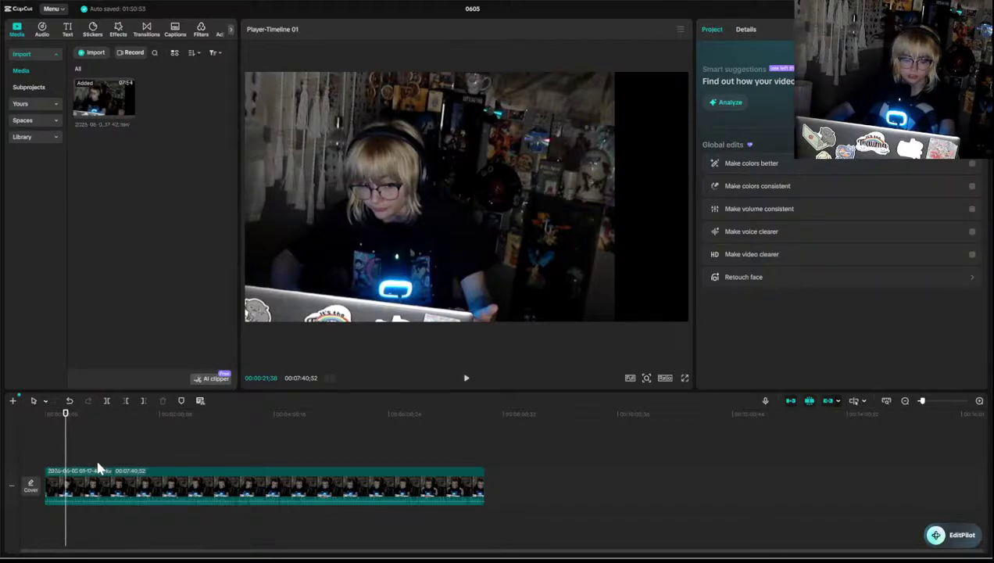
{"action": "key", "text": "space"}
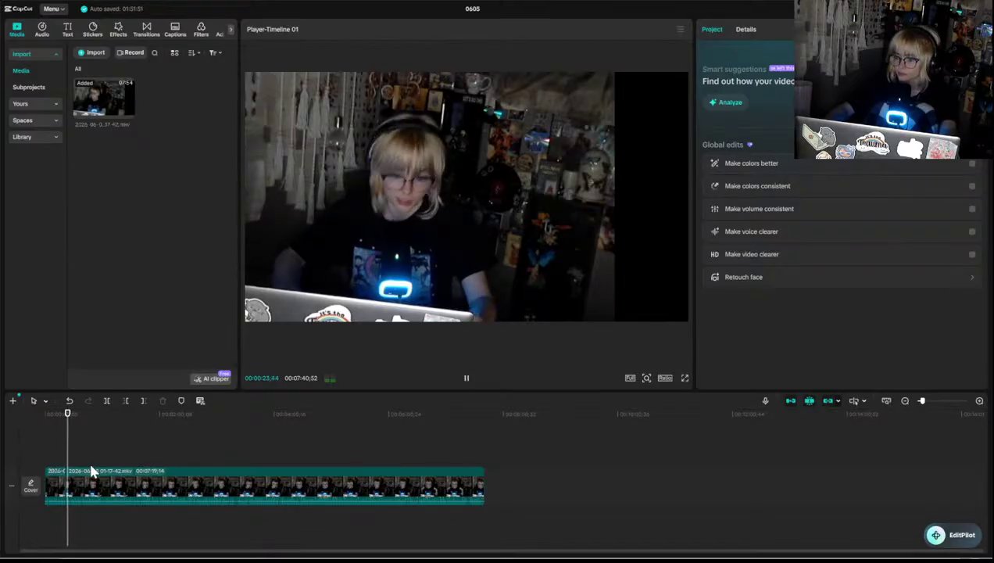
{"action": "scroll", "coordinate": [91, 471], "scroll_direction": "up", "scroll_amount": 1}
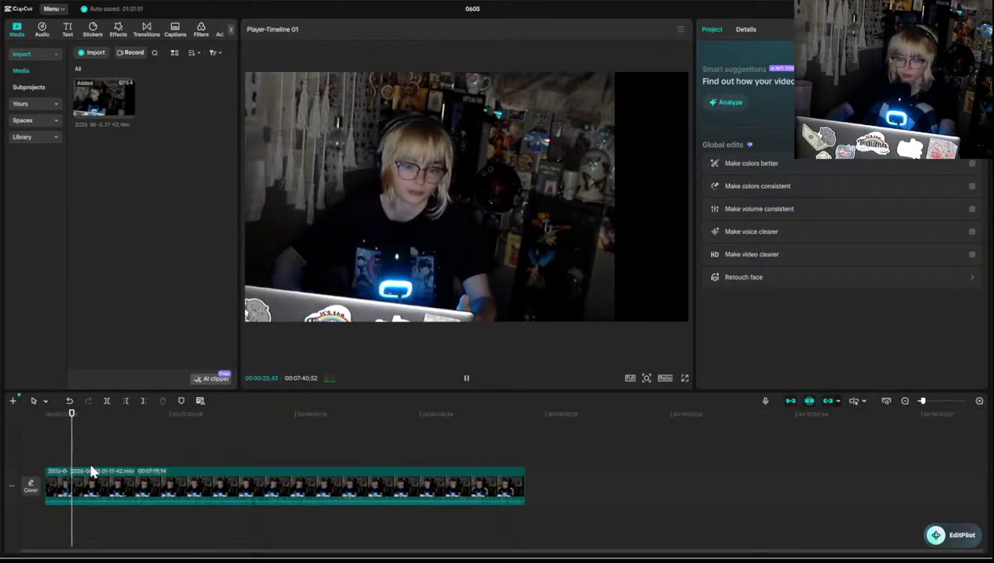
{"action": "key", "text": "ctrl+z"}
- Enlarge the timeline scale and spot-check the recording around 00:00:50, 00:01:20 and 00:00:30 for sections to cut
{"action": "left_click", "coordinate": [96, 464]}
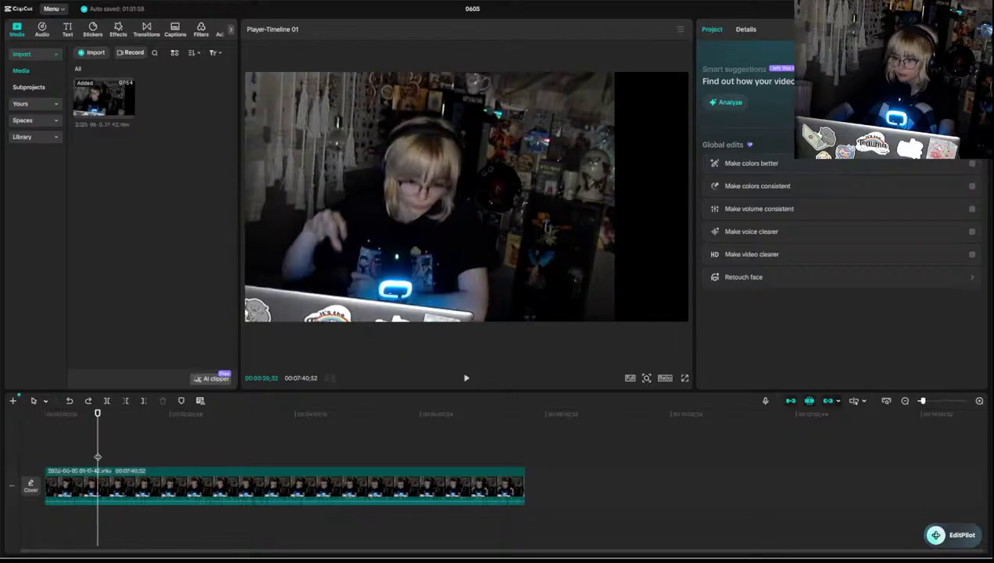
{"action": "scroll", "coordinate": [97, 459], "scroll_direction": "up", "scroll_amount": 3}
{"action": "scroll", "coordinate": [98, 457], "scroll_direction": "up", "scroll_amount": 2}
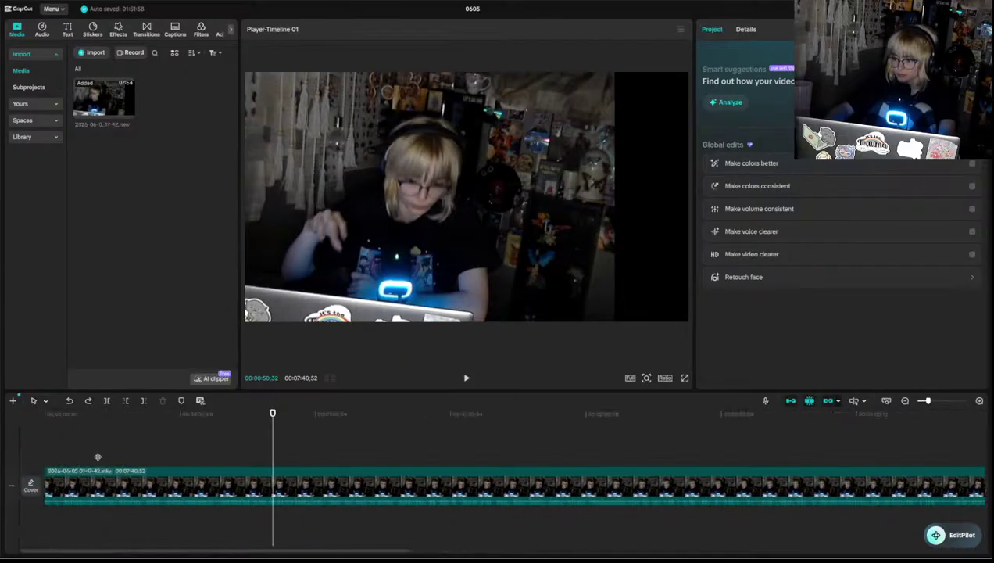
{"action": "left_click", "coordinate": [407, 465]}
{"action": "key", "text": "space"}
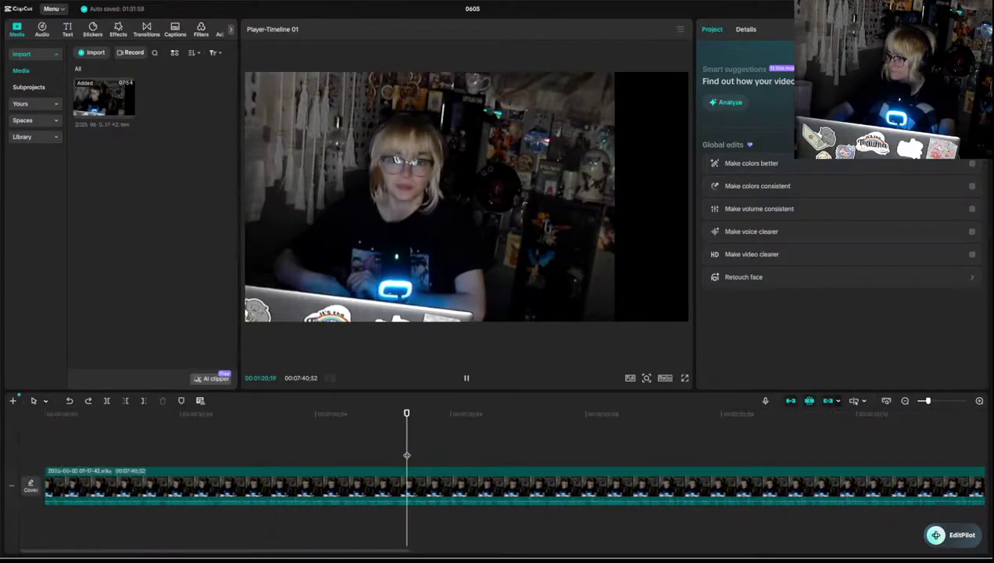
{"action": "left_click", "coordinate": [182, 457]}
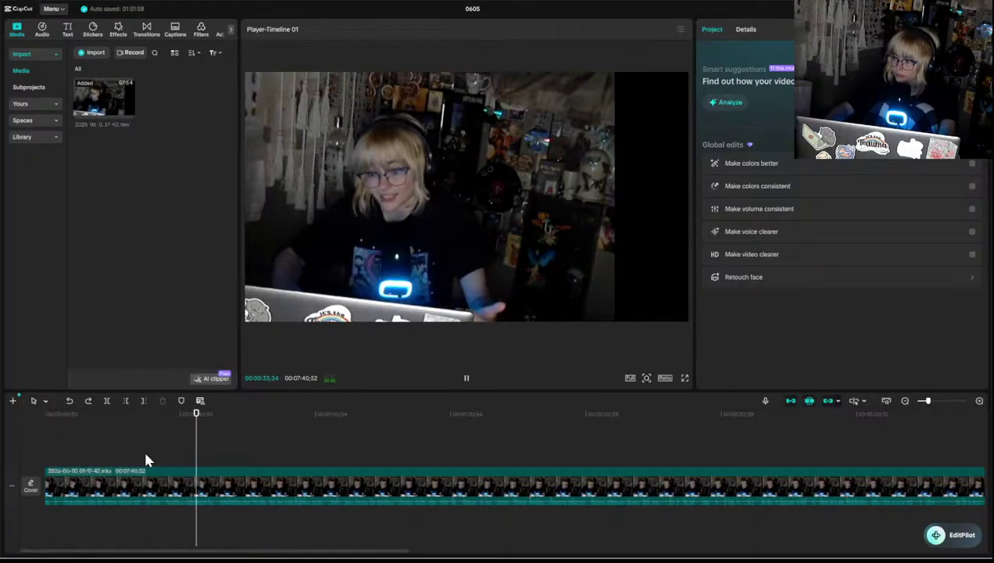
- Replay the stretch around 00:00:22 to find the exact point where the pause should be cut
{"action": "left_click", "coordinate": [146, 457]}
{"action": "key", "text": "space"}
{"action": "key", "text": "space"}
{"action": "left_click", "coordinate": [123, 459]}
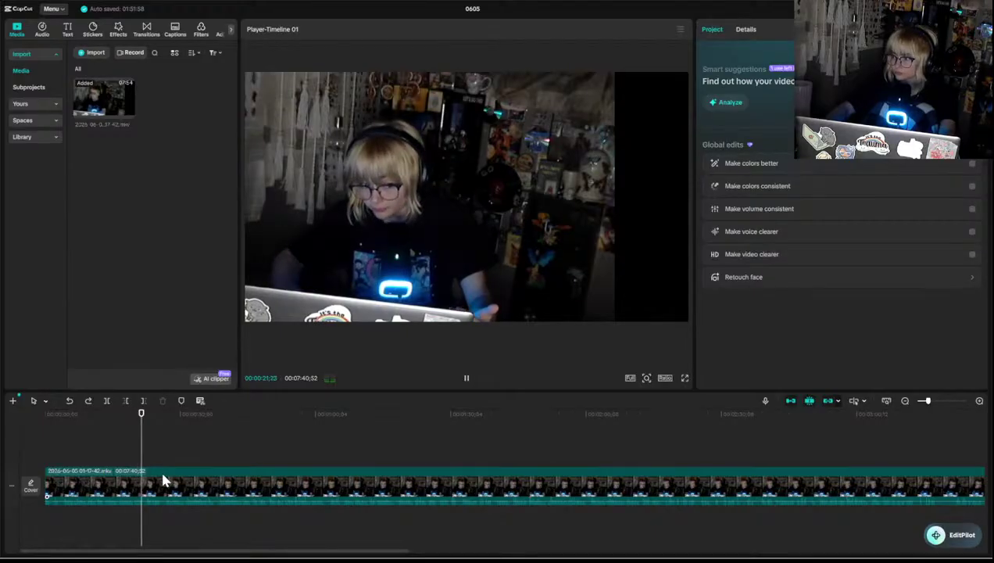
{"action": "key", "text": "space"}
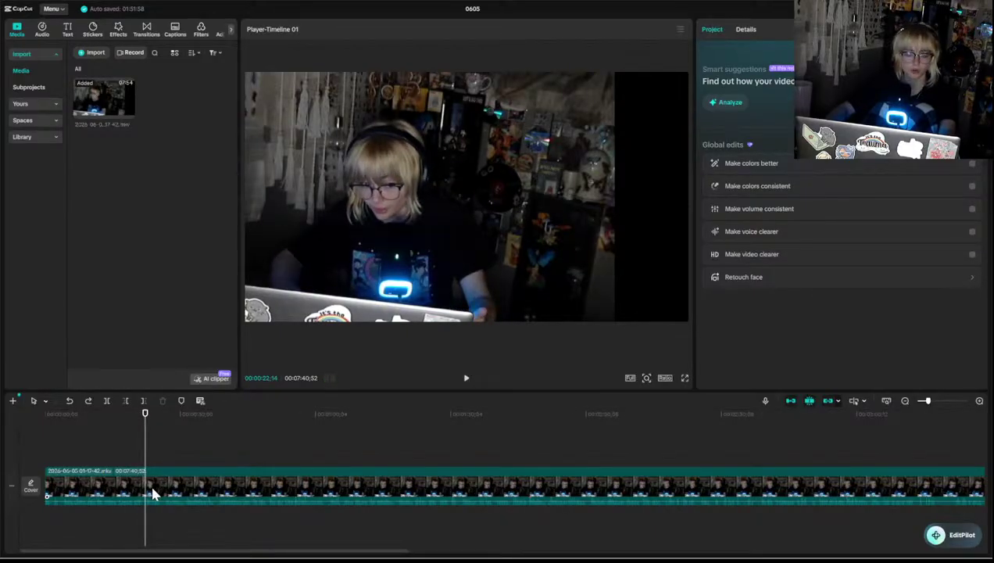
{"action": "key", "text": "space"}
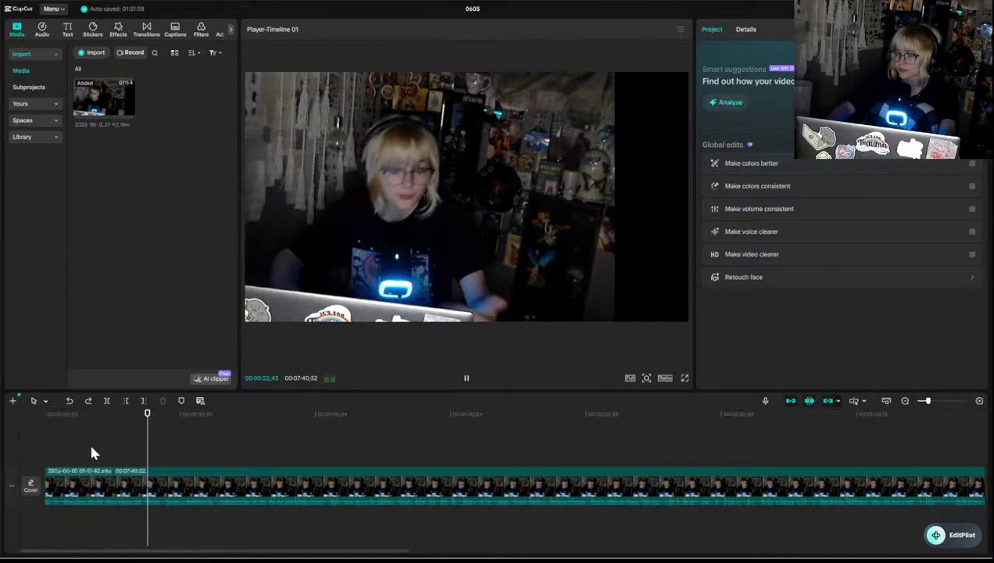
{"action": "left_click", "coordinate": [144, 461]}
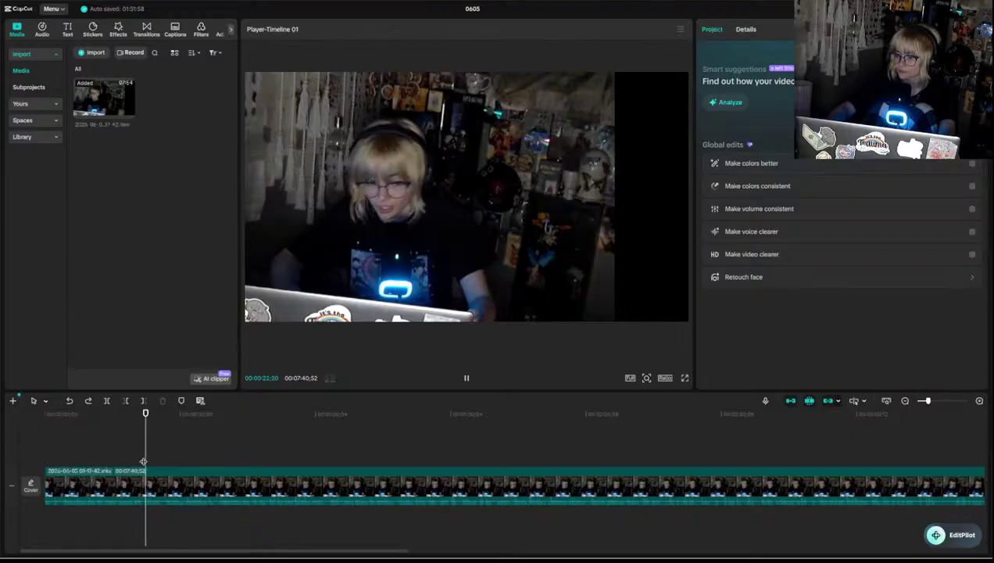
- Split the clip at 00:00:21;33 and remove the section from there to 00:00:26;29, closing the gap
{"action": "left_click", "coordinate": [138, 461]}
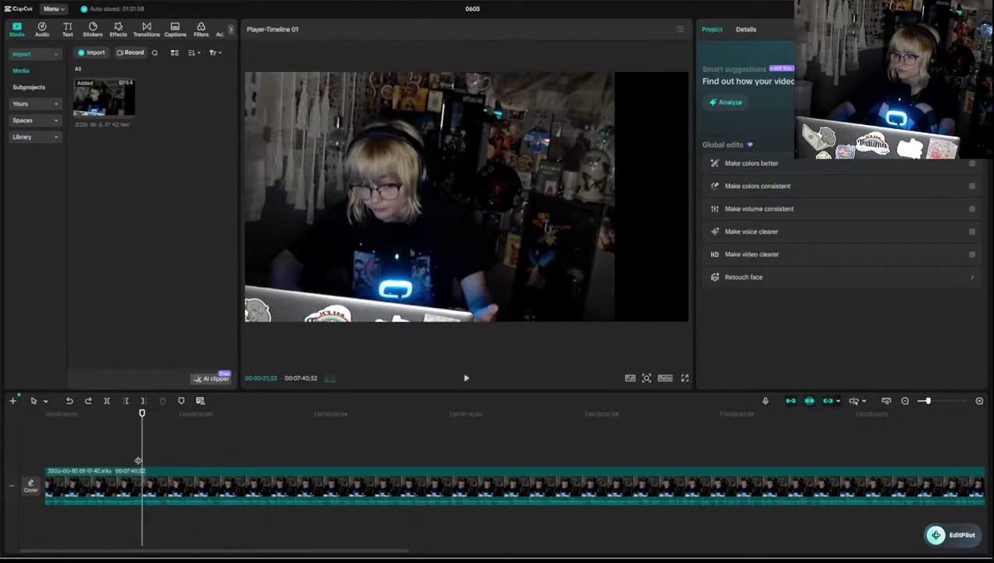
{"action": "left_click", "coordinate": [119, 503]}
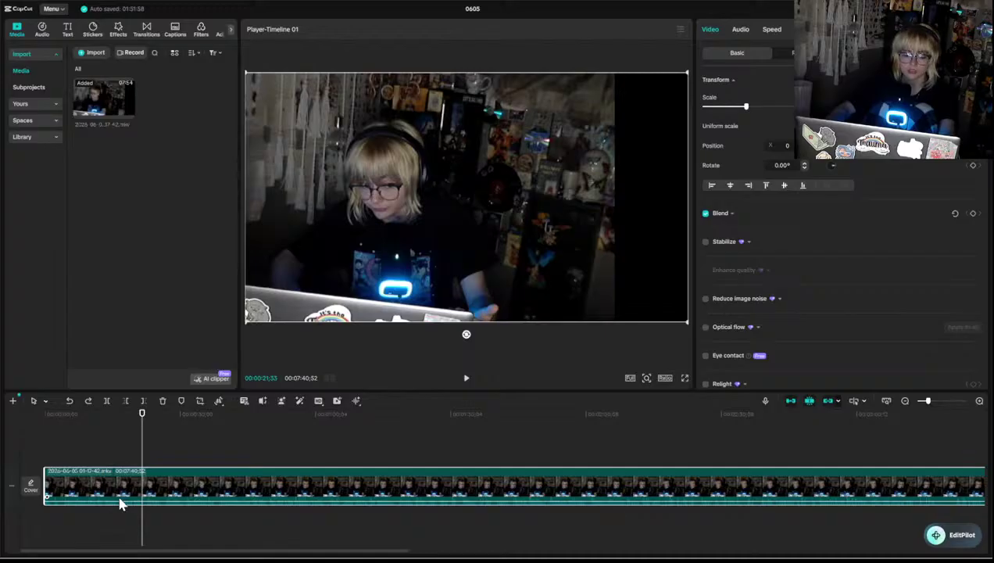
{"action": "key", "text": "ctrl+b"}
{"action": "key", "text": "space"}
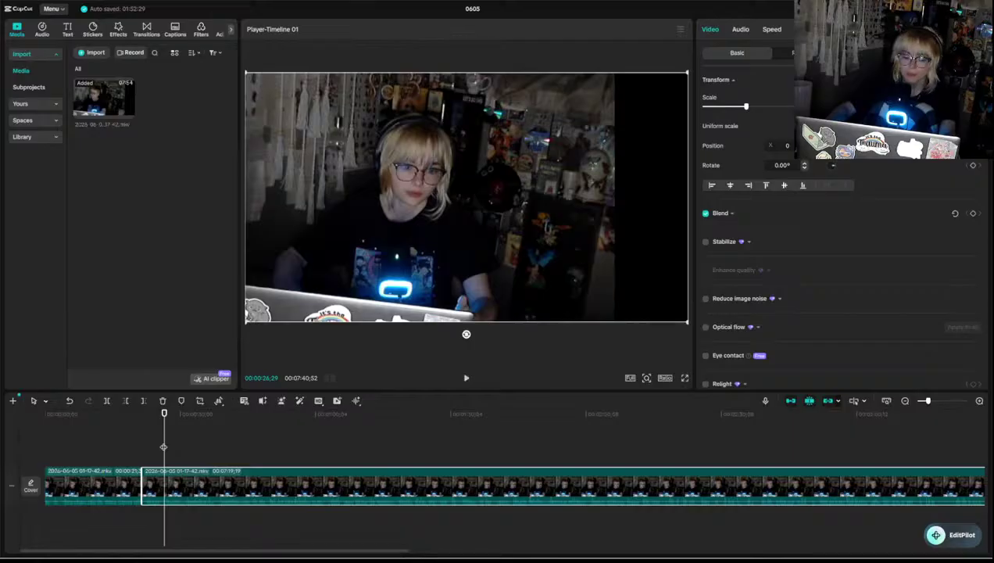
{"action": "key", "text": "q"}
{"action": "left_click", "coordinate": [149, 478]}
{"action": "key", "text": "Delete"}
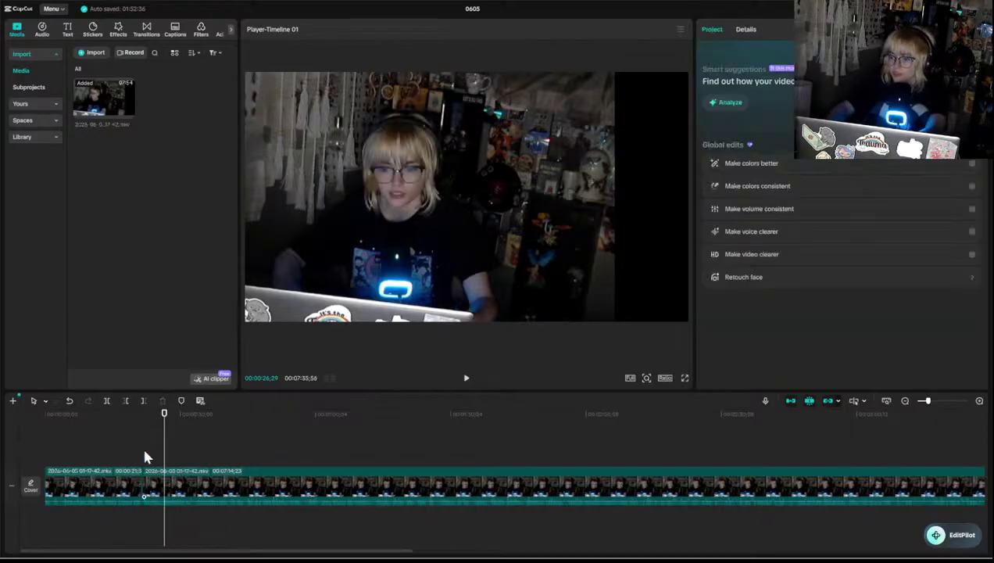
- Play the edit from 00:00:19;50 across the cut to about 00:00:40 and bring up the options for adding text
{"action": "left_click", "coordinate": [133, 456]}
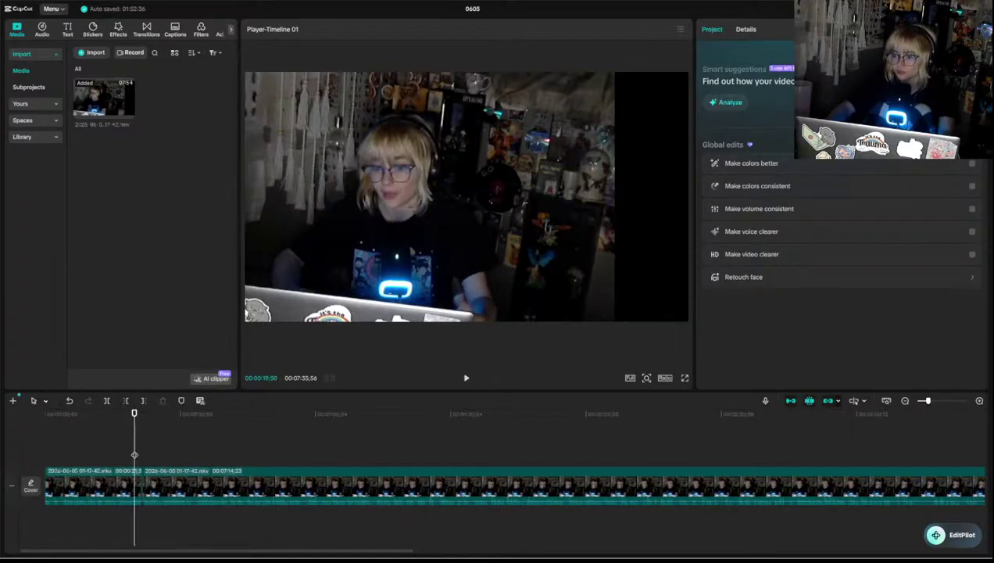
{"action": "key", "text": "space"}
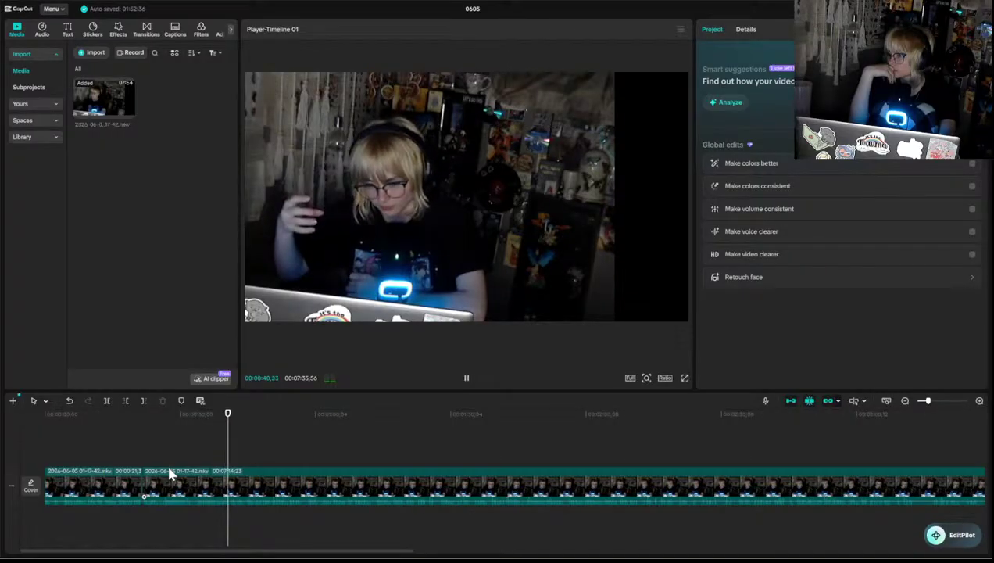
{"action": "left_click", "coordinate": [154, 440]}
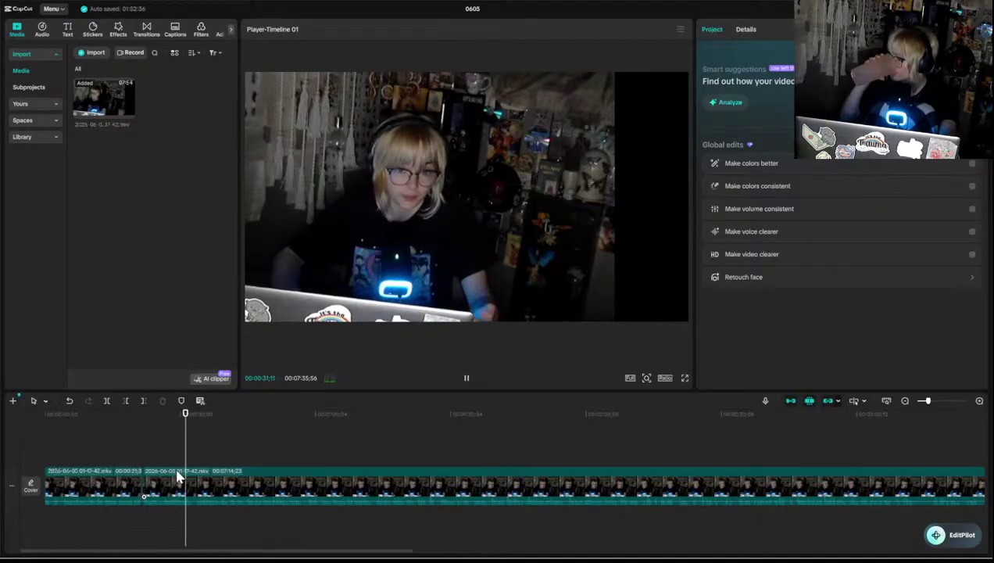
{"action": "key", "text": "space"}
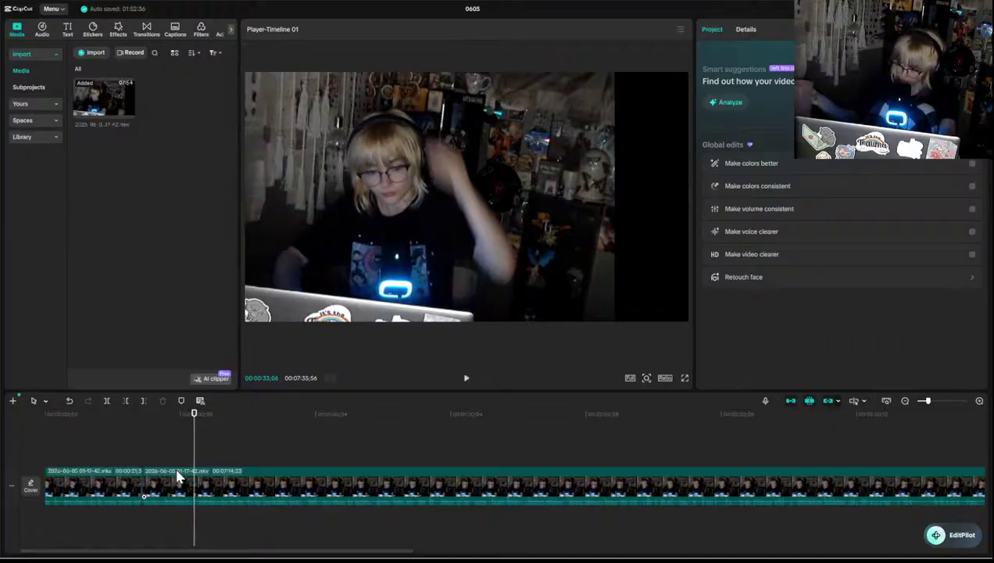
{"action": "left_click", "coordinate": [67, 33]}
{"action": "key", "text": "space"}
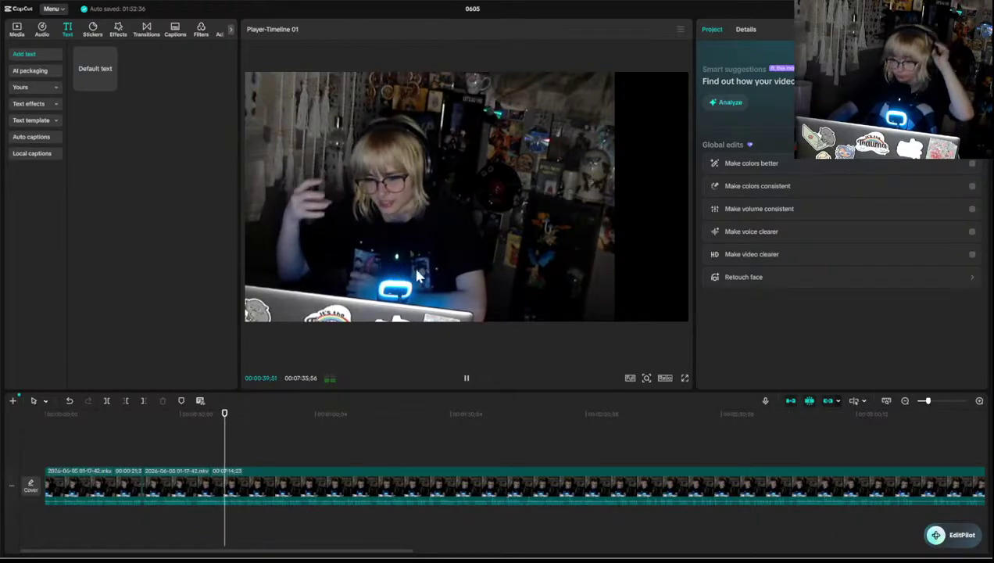
- Replay the stretch between about 00:00:31 and 00:00:35 to locate the next cut point
{"action": "left_click", "coordinate": [211, 453]}
{"action": "left_click", "coordinate": [203, 459]}
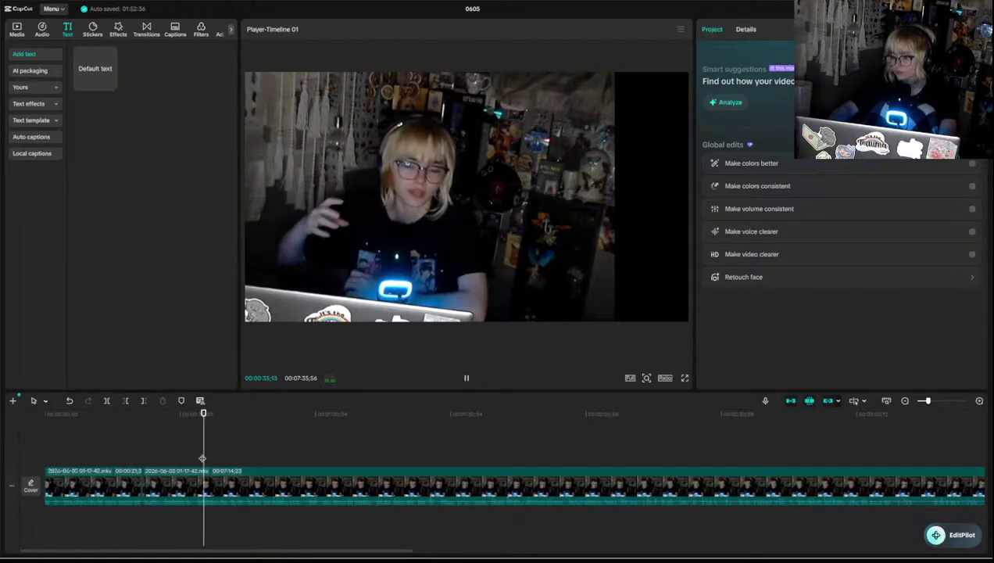
{"action": "left_click", "coordinate": [191, 461]}
{"action": "key", "text": "space"}
{"action": "key", "text": "space"}
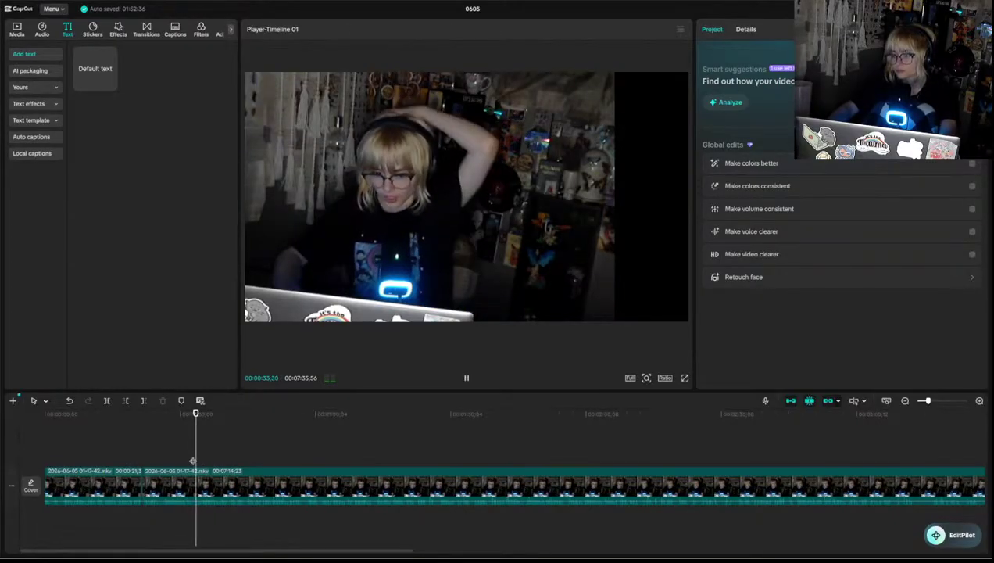
{"action": "left_click", "coordinate": [186, 463]}
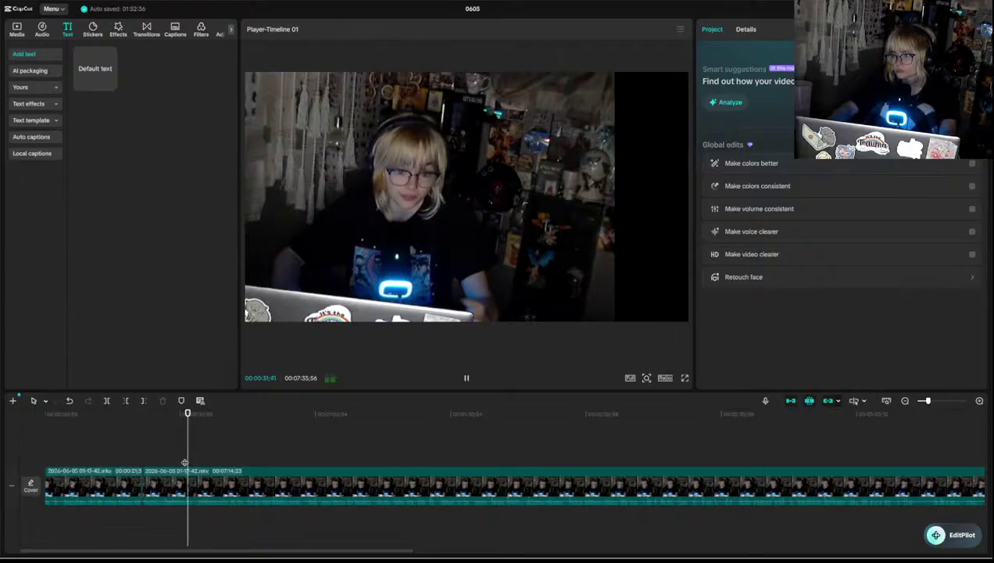
{"action": "key", "text": "space"}
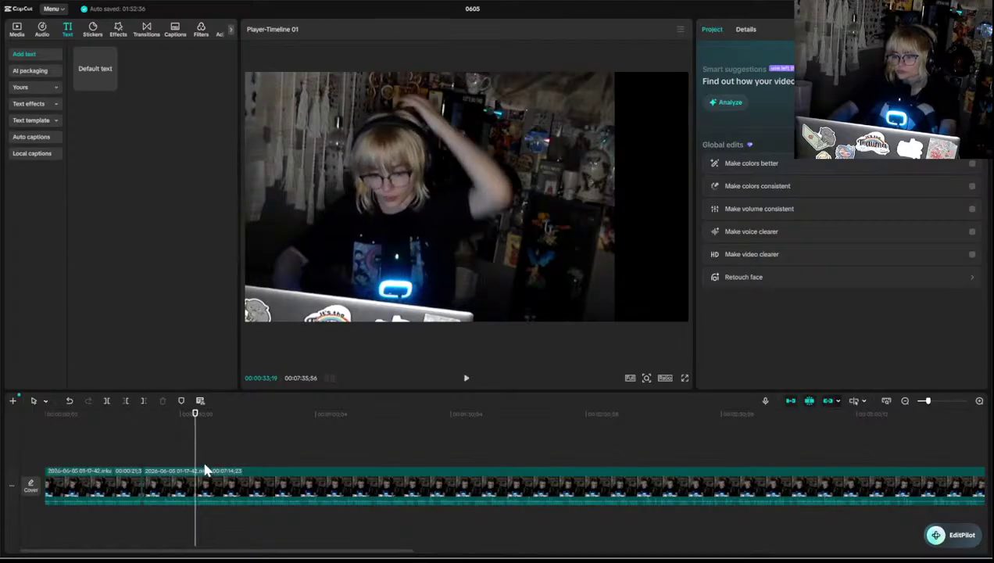
- Split the clip at 00:00:32;47, remove about one second after the split, and play across the new cut
{"action": "left_click", "coordinate": [192, 460]}
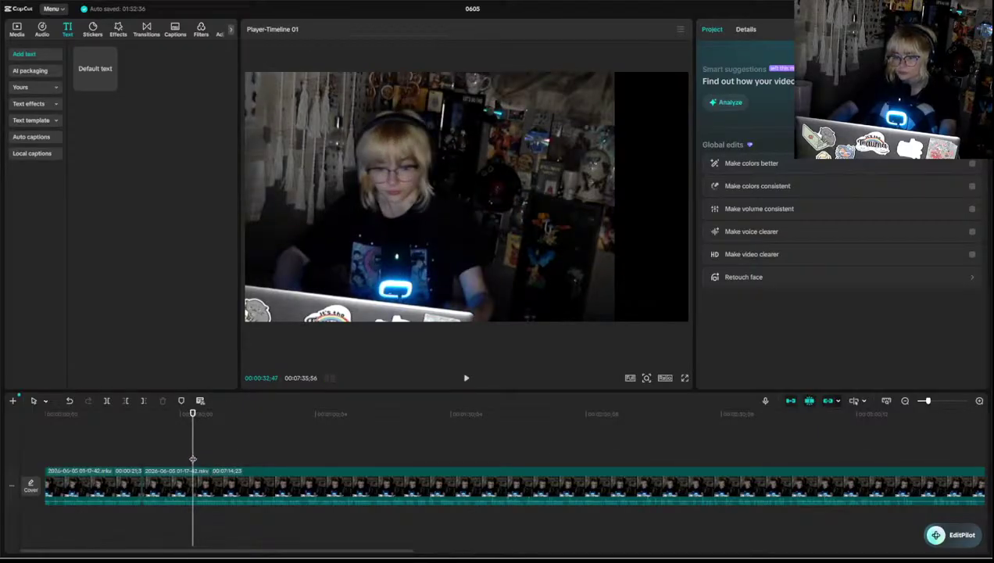
{"action": "key", "text": "ctrl+b"}
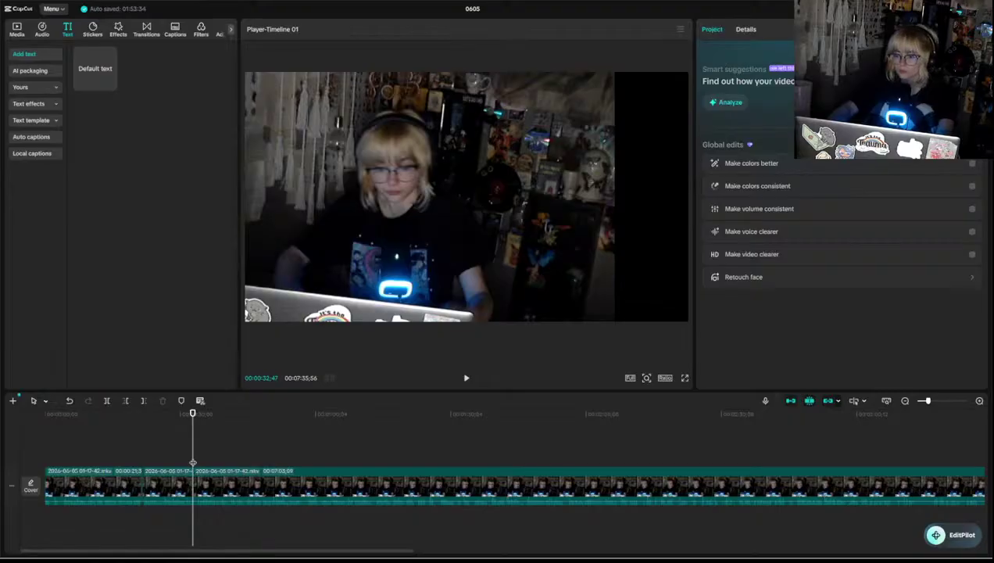
{"action": "key", "text": "space"}
{"action": "key", "text": "q"}
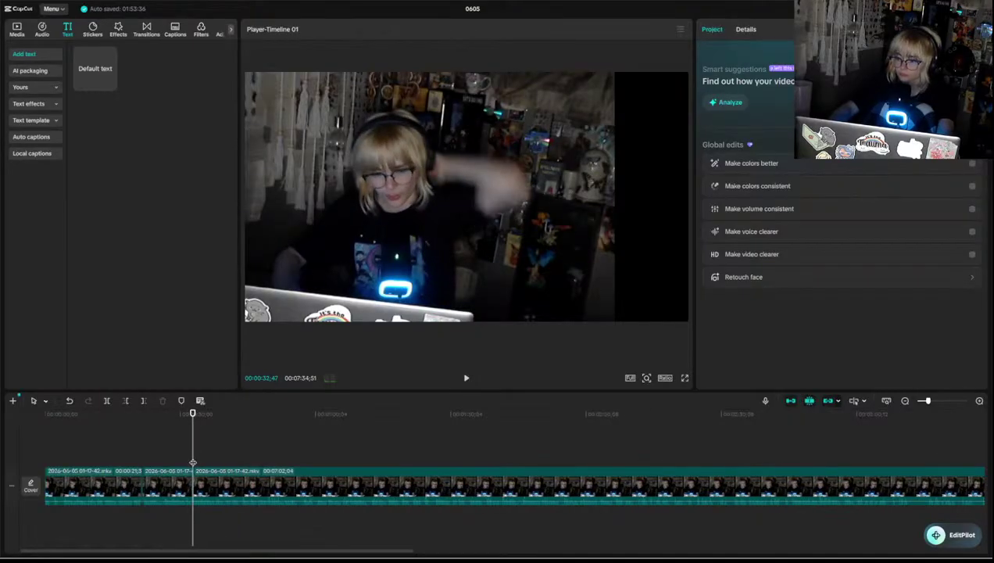
{"action": "key", "text": "space"}
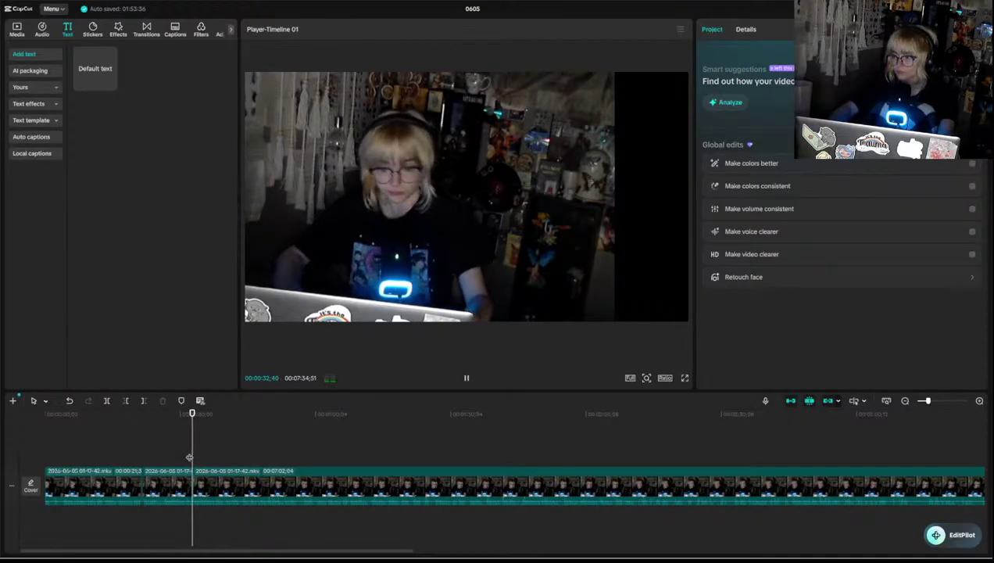
{"action": "key", "text": "space"}
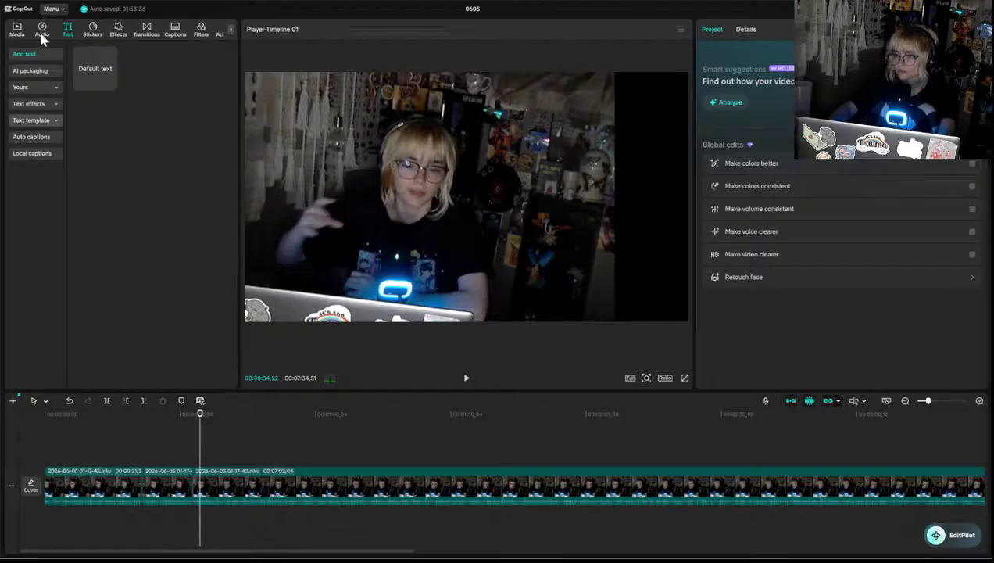
- Add a default text caption at 00:00:33;42 reading "Am i awake right now?" in double quotation marks
{"action": "left_click", "coordinate": [196, 443]}
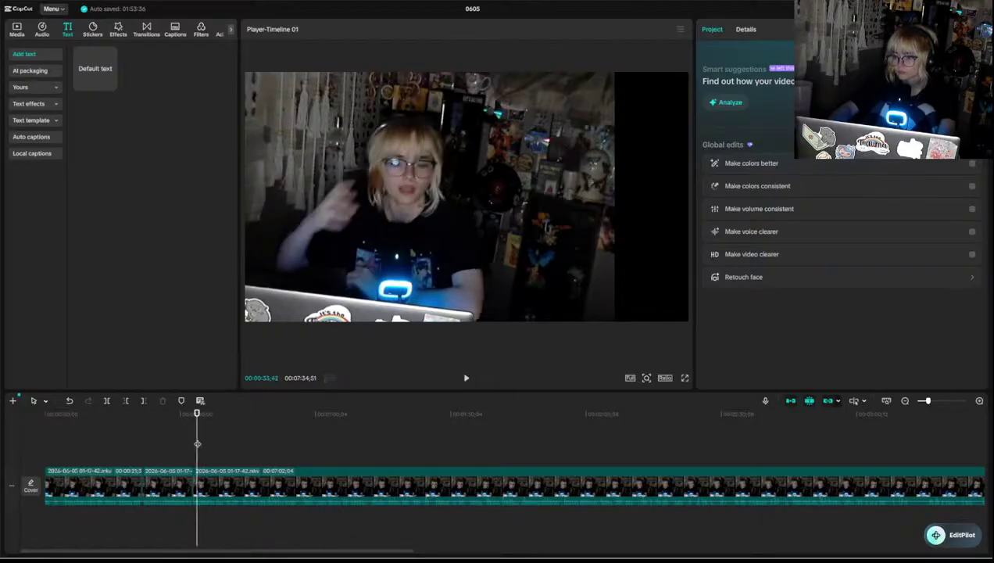
{"action": "left_click", "coordinate": [110, 85]}
{"action": "triple_click", "coordinate": [756, 83]}
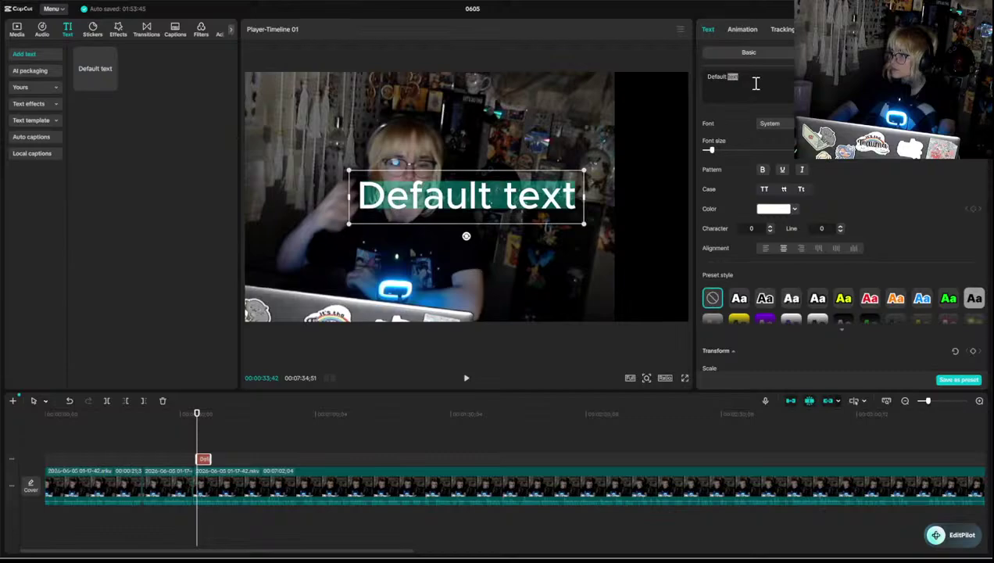
{"action": "key", "text": "BackSpace"}
{"action": "type", "text": "A"}
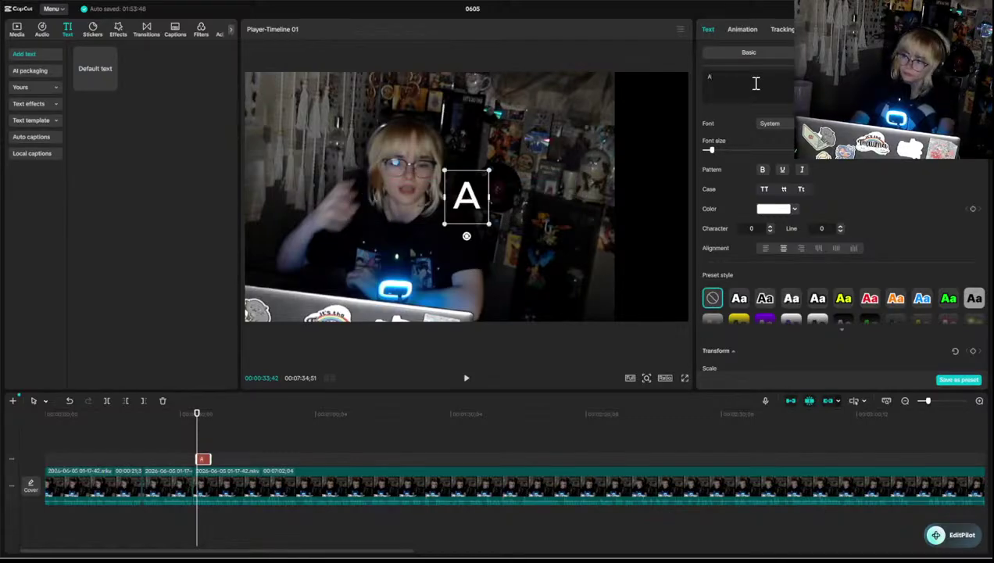
{"action": "key", "text": "BackSpace"}
{"action": "type", "text": "\"Am i w"}
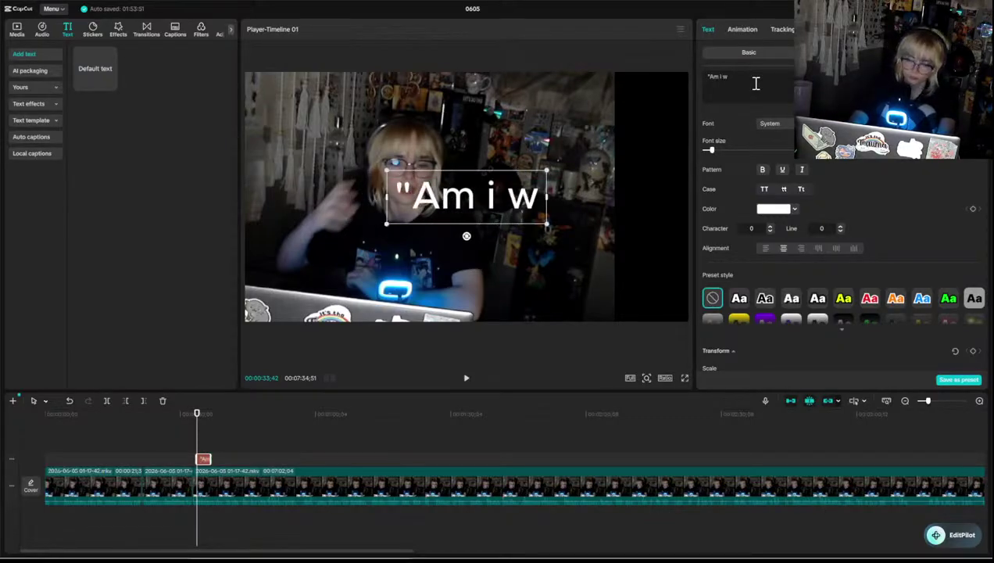
{"action": "key", "text": "BackSpace"}
{"action": "type", "text": "awake"}
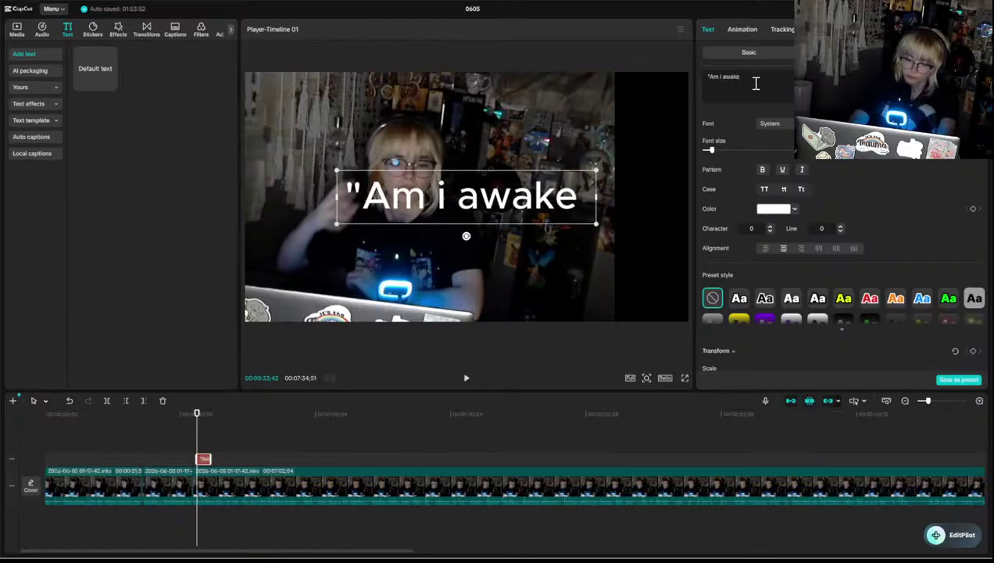
{"action": "type", "text": " right now?\""}
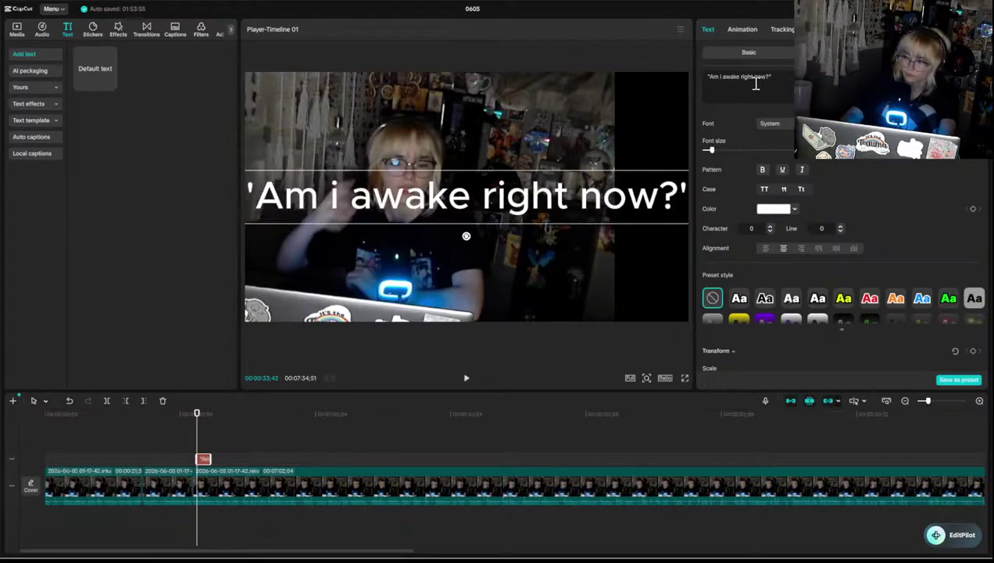
- Scale the caption down to about half the video frame's width and place it in the frame's upper-right corner
{"action": "left_click", "coordinate": [325, 260]}
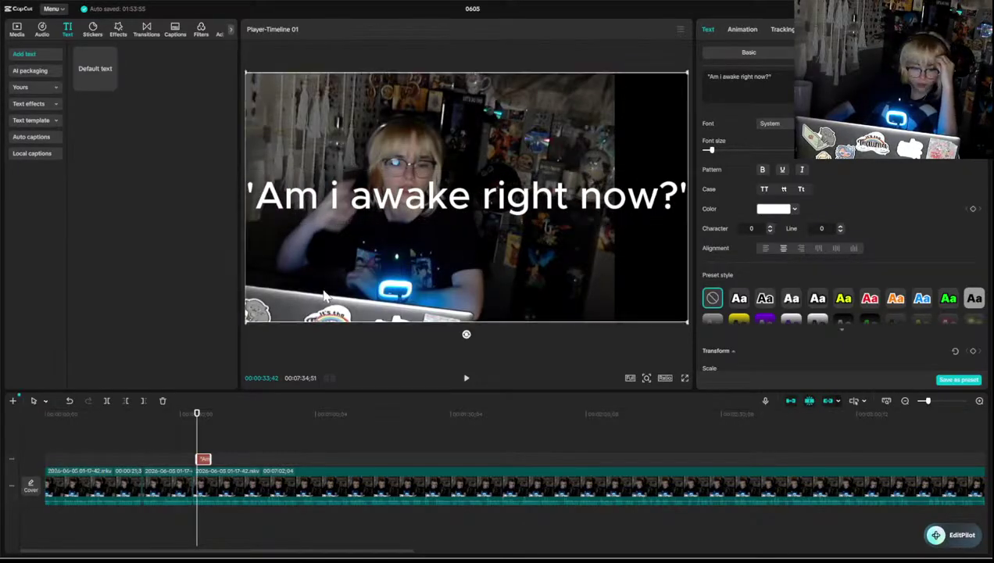
{"action": "left_click", "coordinate": [289, 203]}
{"action": "left_click_drag", "start_coordinate": [289, 203], "coordinate": [408, 227]}
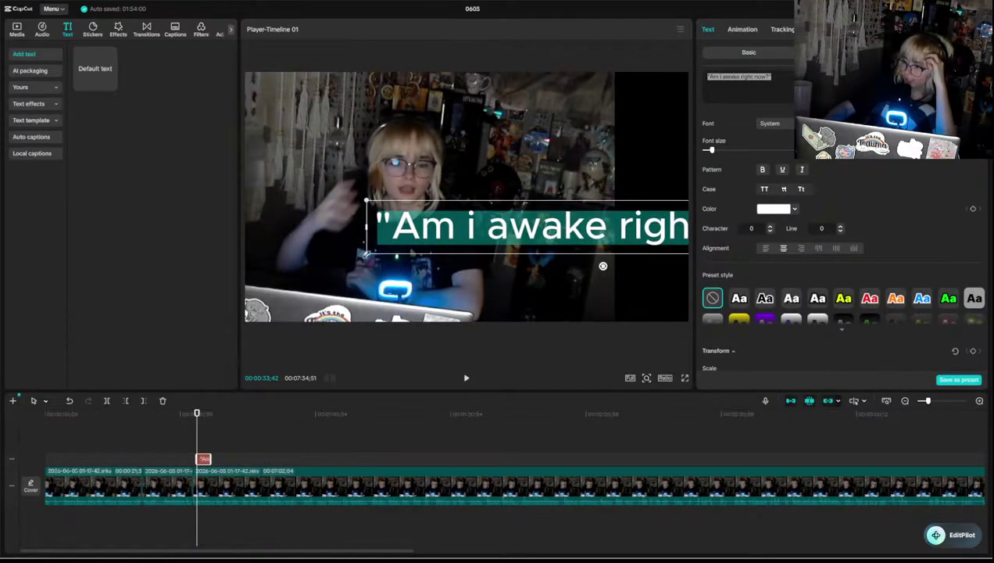
{"action": "left_click_drag", "start_coordinate": [366, 200], "coordinate": [521, 178]}
{"action": "left_click_drag", "start_coordinate": [562, 223], "coordinate": [521, 104]}
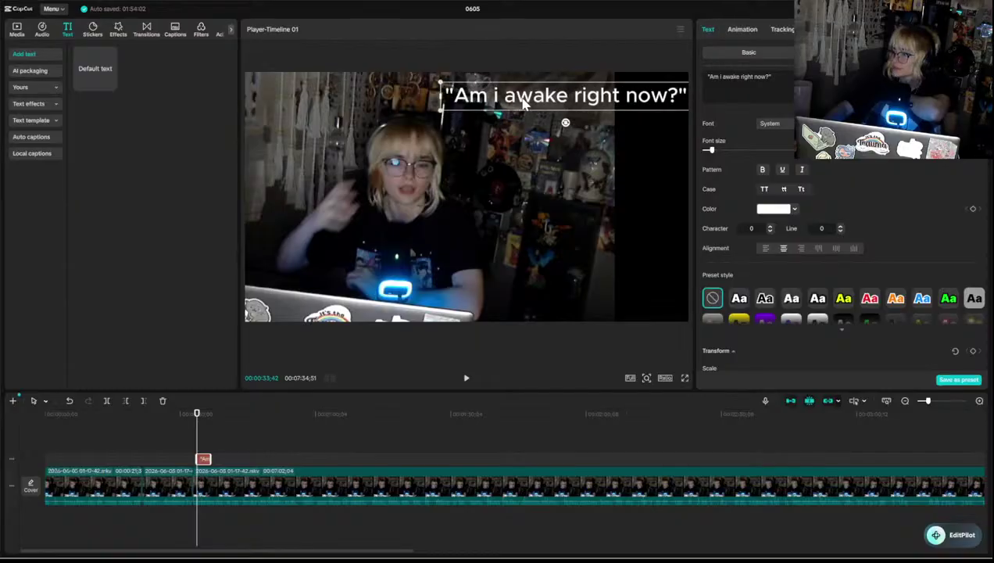
- Try the Montserrat, TimesNR, DrukWide and Mignon fonts on the "Am i awake right now?" caption
{"action": "left_click", "coordinate": [776, 130]}
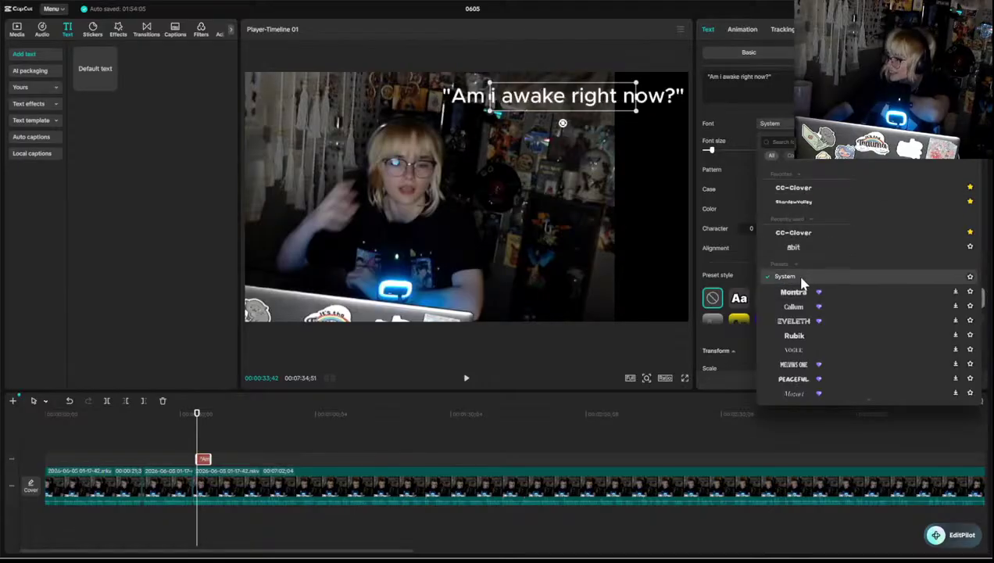
{"action": "scroll", "coordinate": [802, 284], "scroll_direction": "down", "scroll_amount": 6}
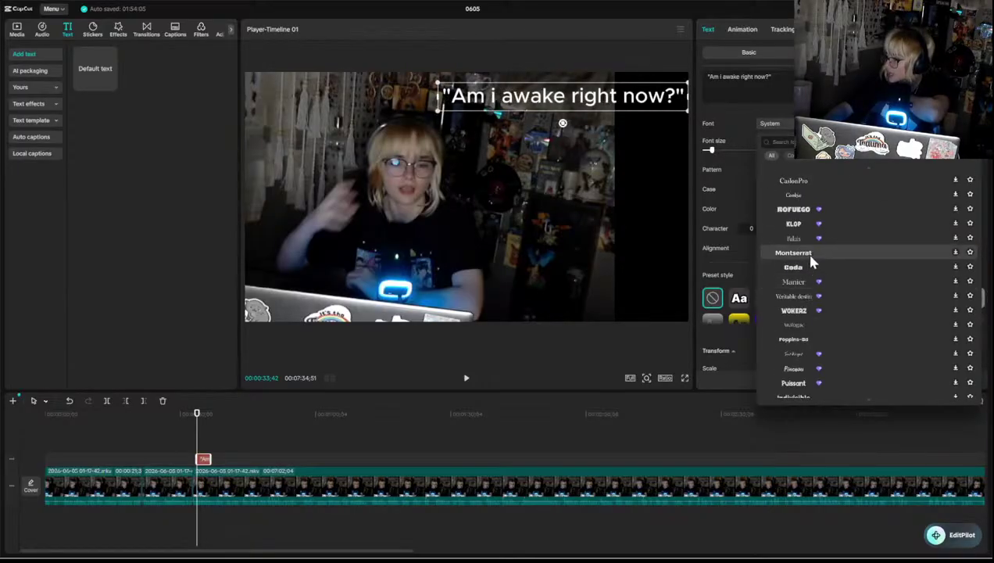
{"action": "left_click", "coordinate": [804, 251]}
{"action": "scroll", "coordinate": [816, 312], "scroll_direction": "down", "scroll_amount": 6}
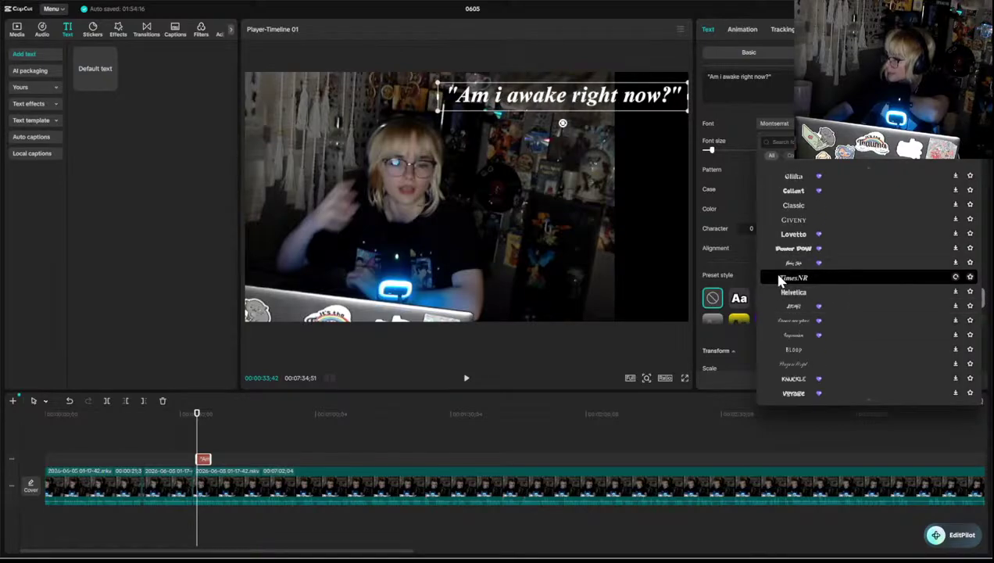
{"action": "left_click", "coordinate": [779, 279]}
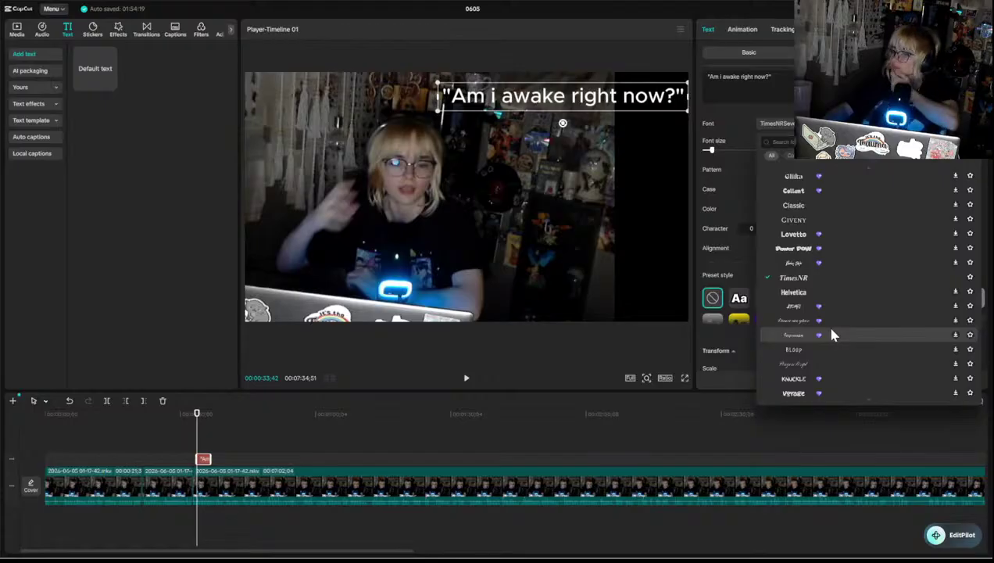
{"action": "scroll", "coordinate": [831, 331], "scroll_direction": "down", "scroll_amount": 5}
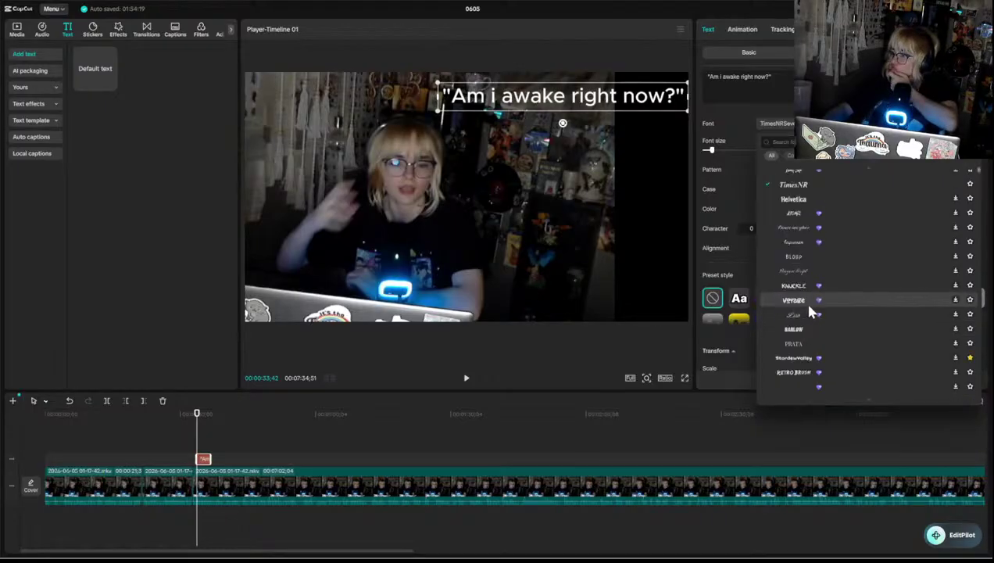
{"action": "scroll", "coordinate": [809, 310], "scroll_direction": "down", "scroll_amount": 8}
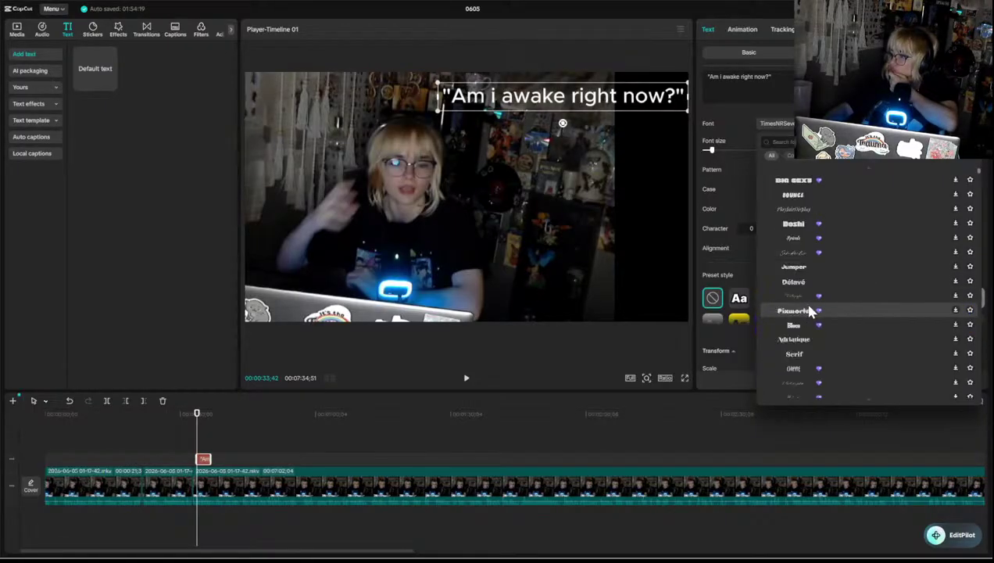
{"action": "left_click", "coordinate": [805, 272]}
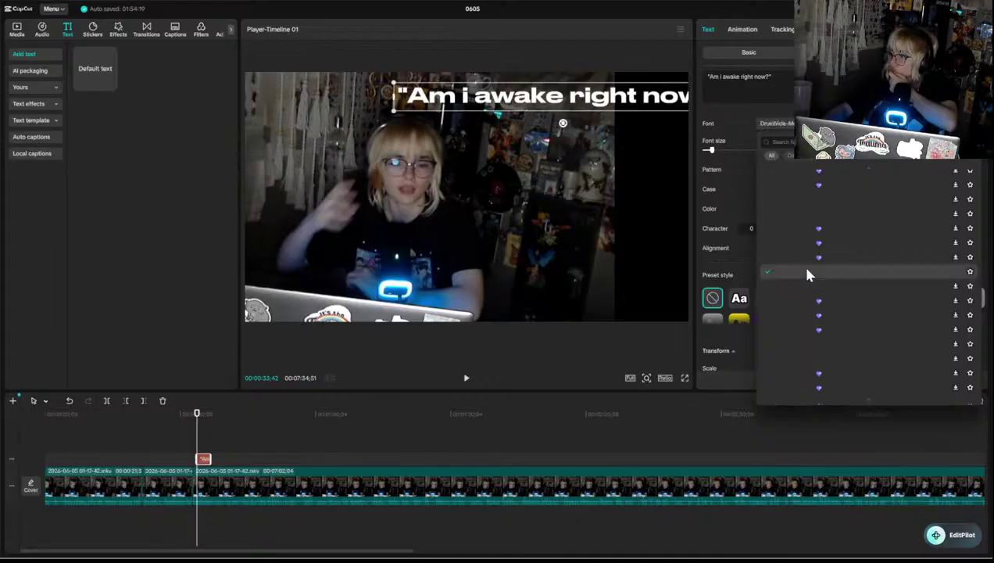
{"action": "left_click", "coordinate": [808, 283]}
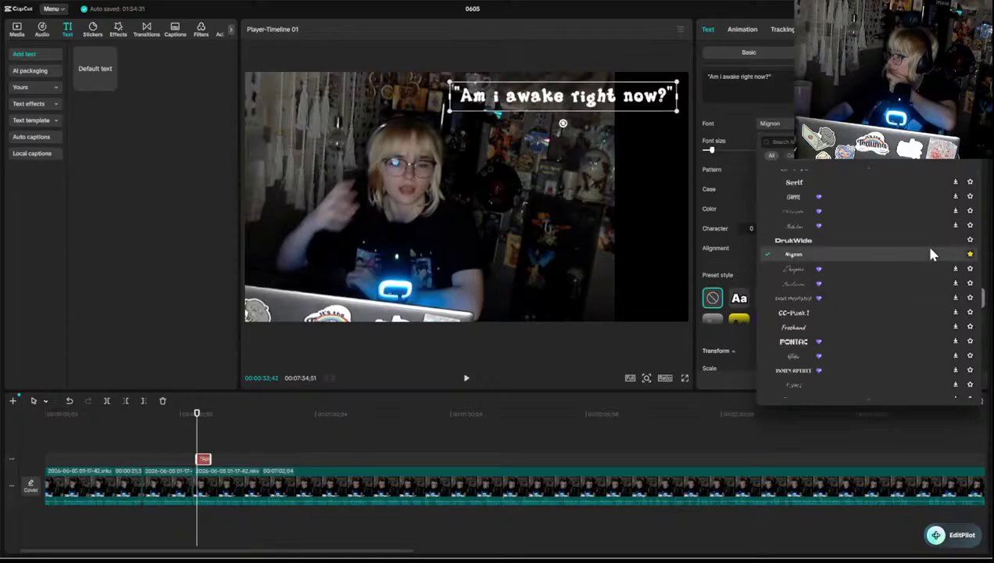
- Compare more caption fonts, including SofiaPro, and set the "Am i awake right now?" caption's font to Core Sans D
{"action": "scroll", "coordinate": [805, 328], "scroll_direction": "down", "scroll_amount": 3}
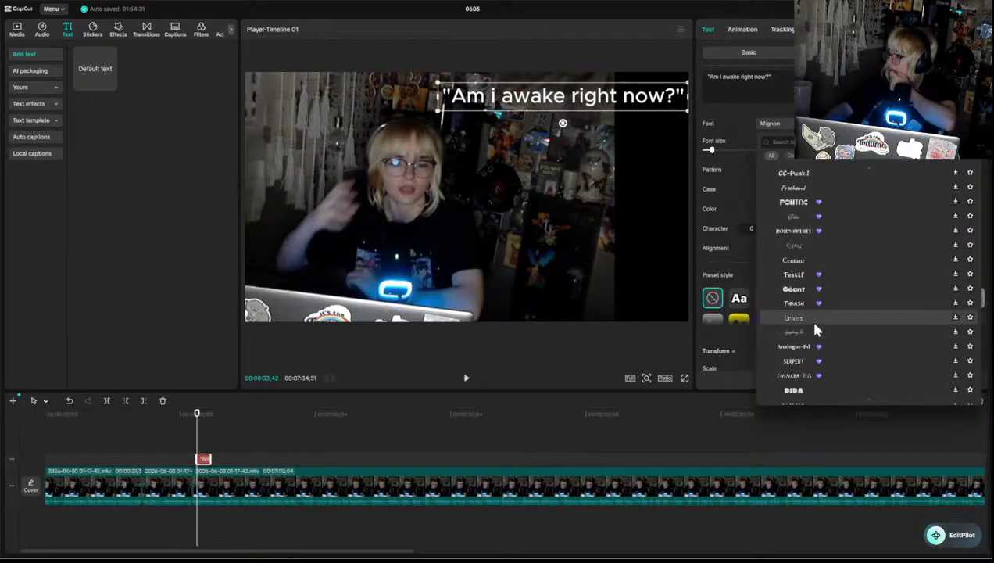
{"action": "left_click", "coordinate": [813, 331]}
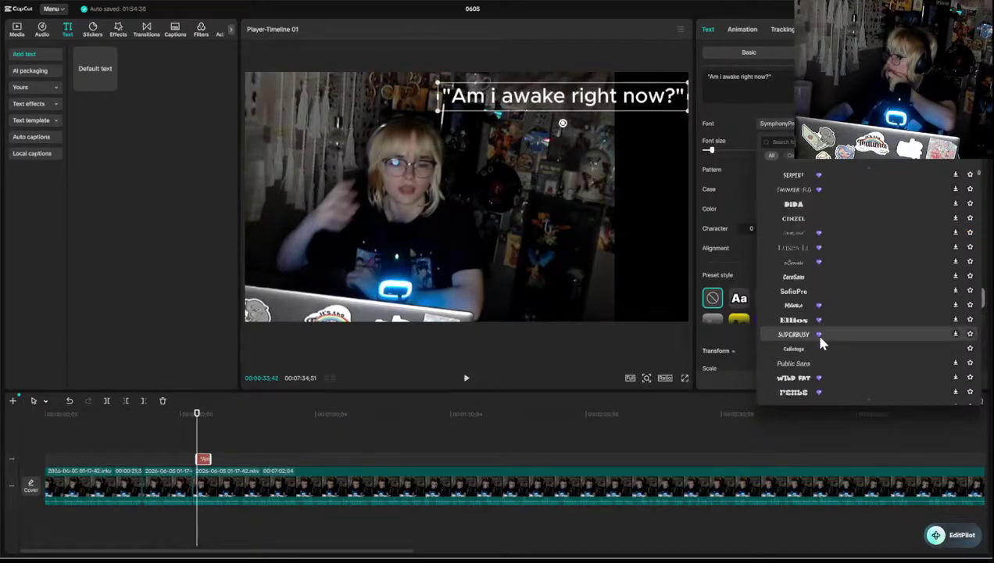
{"action": "left_click", "coordinate": [793, 277]}
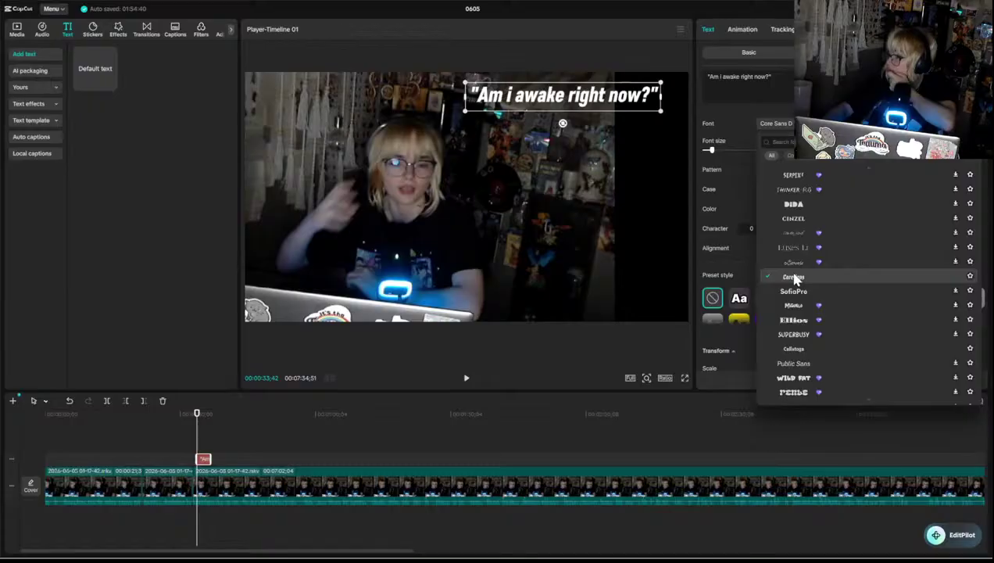
{"action": "left_click", "coordinate": [791, 293]}
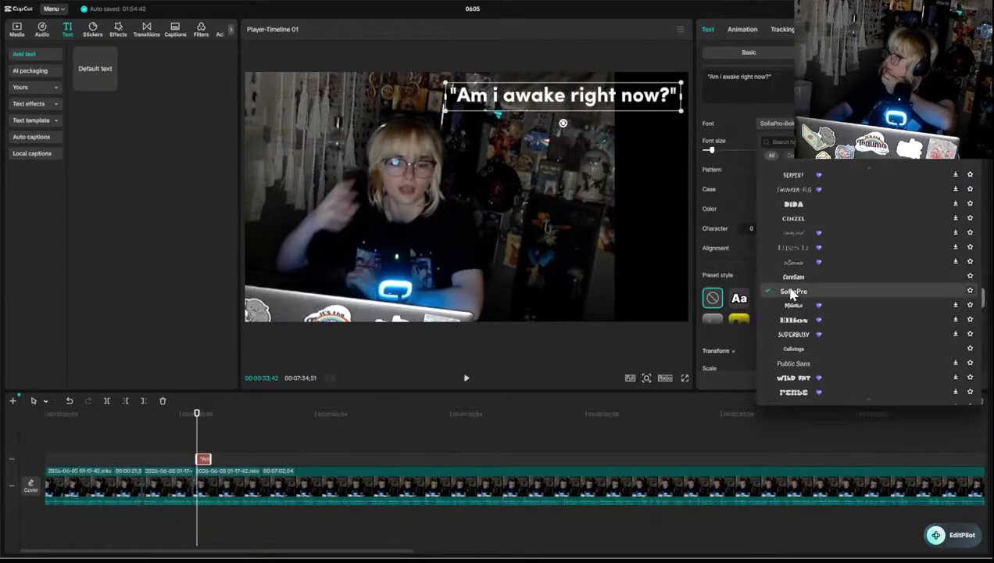
{"action": "left_click", "coordinate": [793, 282]}
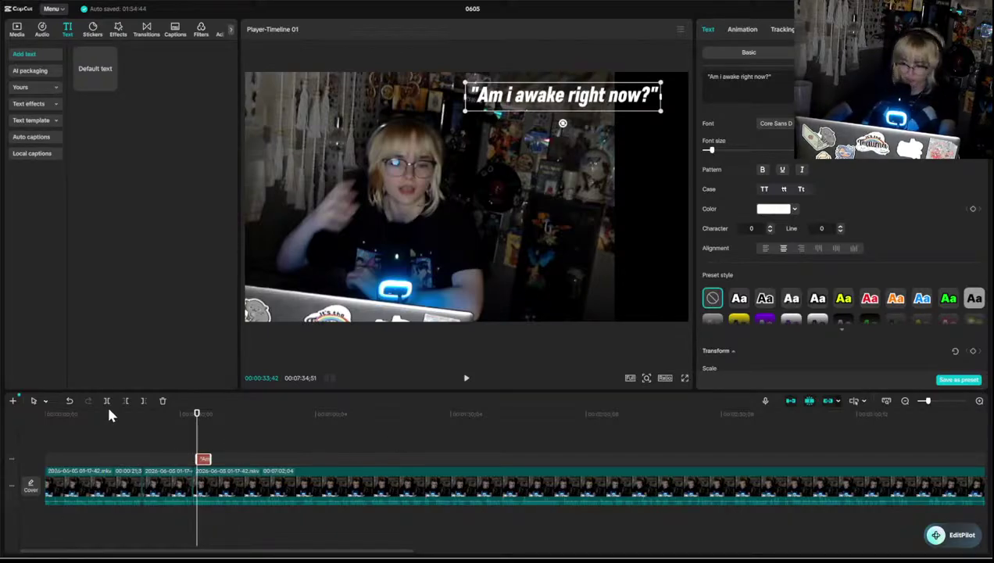
- Play the caption's opening from 00:00:33;42 and trim the caption's start to about 00:00:34
{"action": "left_click", "coordinate": [186, 445]}
{"action": "key", "text": "space"}
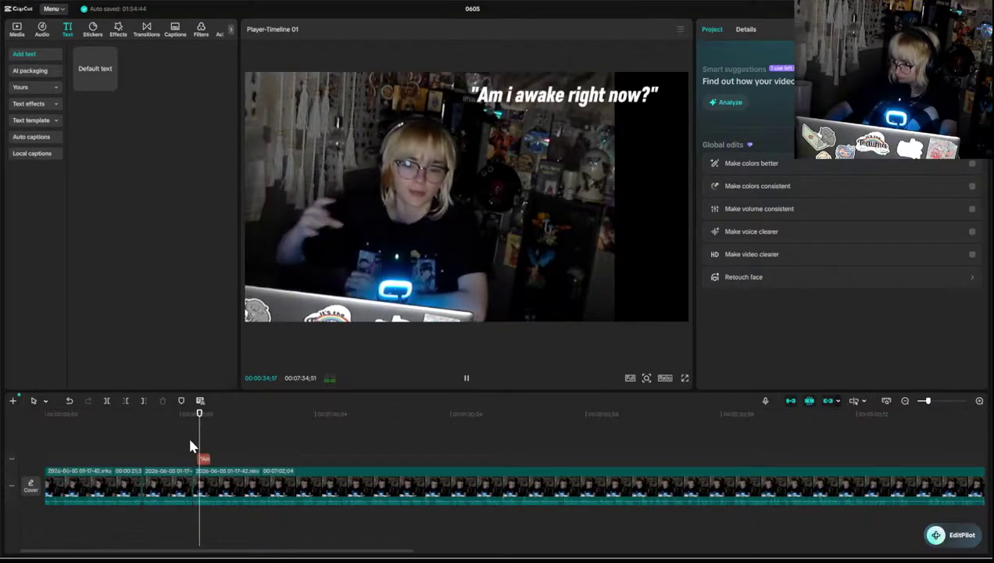
{"action": "key", "text": "space"}
{"action": "scroll", "coordinate": [191, 442], "scroll_direction": "up", "scroll_amount": 3}
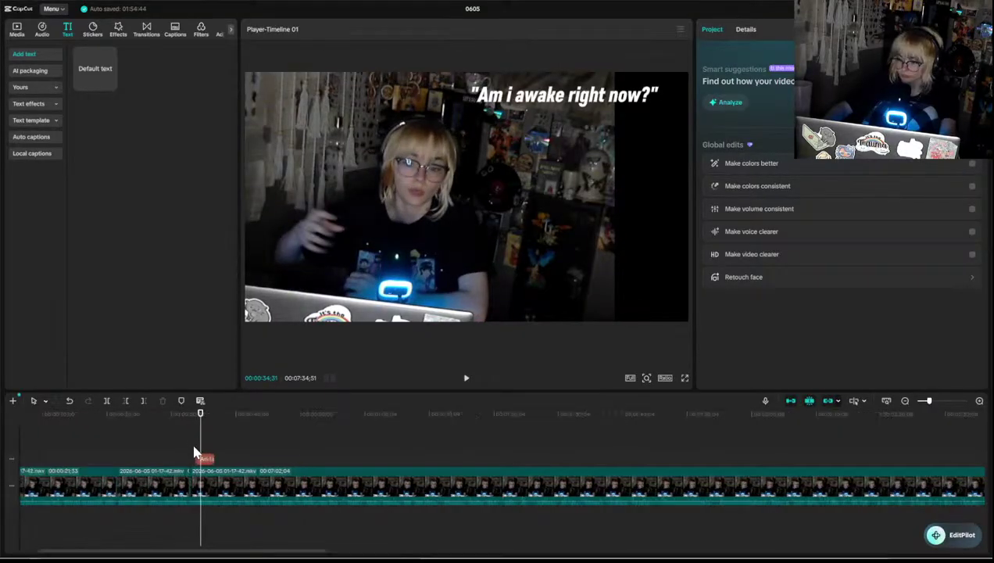
{"action": "left_click", "coordinate": [193, 452]}
{"action": "left_click_drag", "start_coordinate": [192, 458], "coordinate": [197, 453]}
- Replay the stretch from before the caption and trim the caption's end to 00:00:35;36
{"action": "key", "text": "space"}
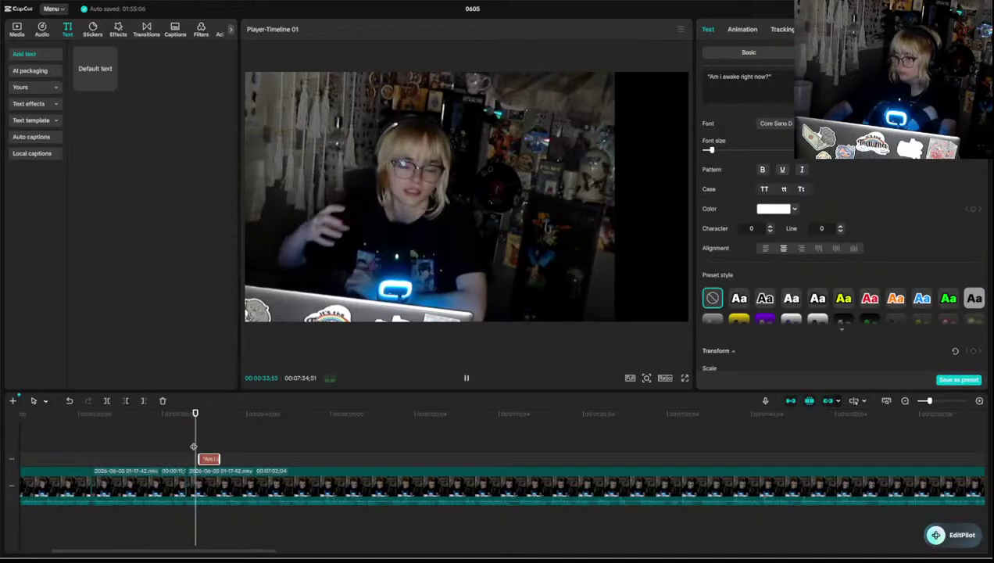
{"action": "key", "text": "space"}
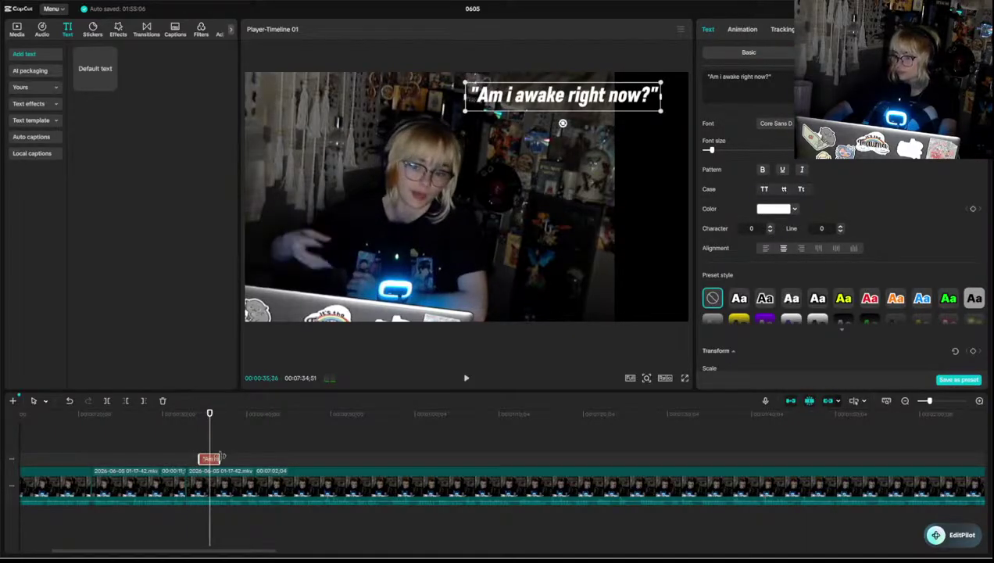
{"action": "left_click_drag", "start_coordinate": [221, 458], "coordinate": [209, 459]}
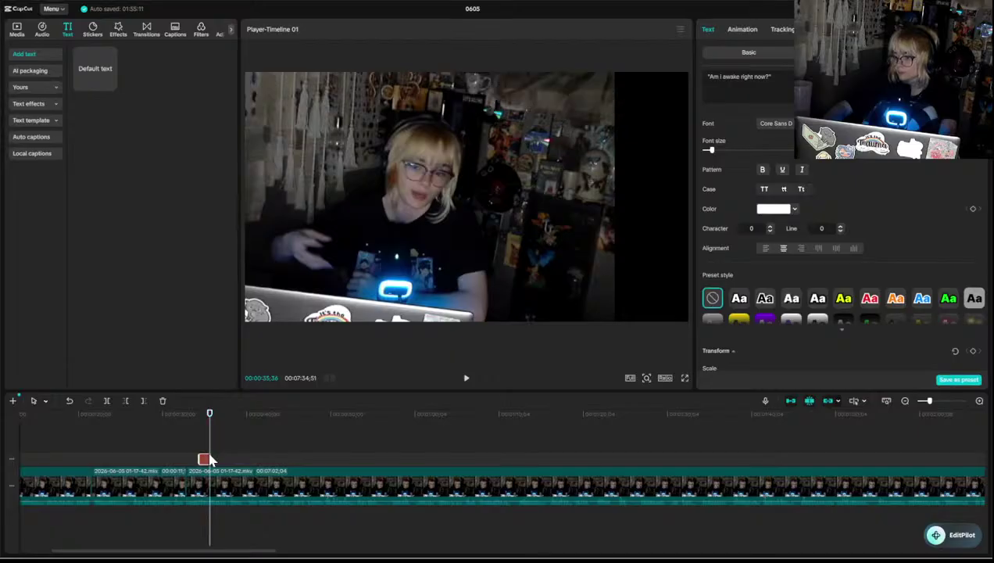
- Duplicate the caption instead of using a new default text, and place the copy on a track above, starting where the original ends
{"action": "left_click", "coordinate": [110, 84]}
{"action": "left_click", "coordinate": [772, 125]}
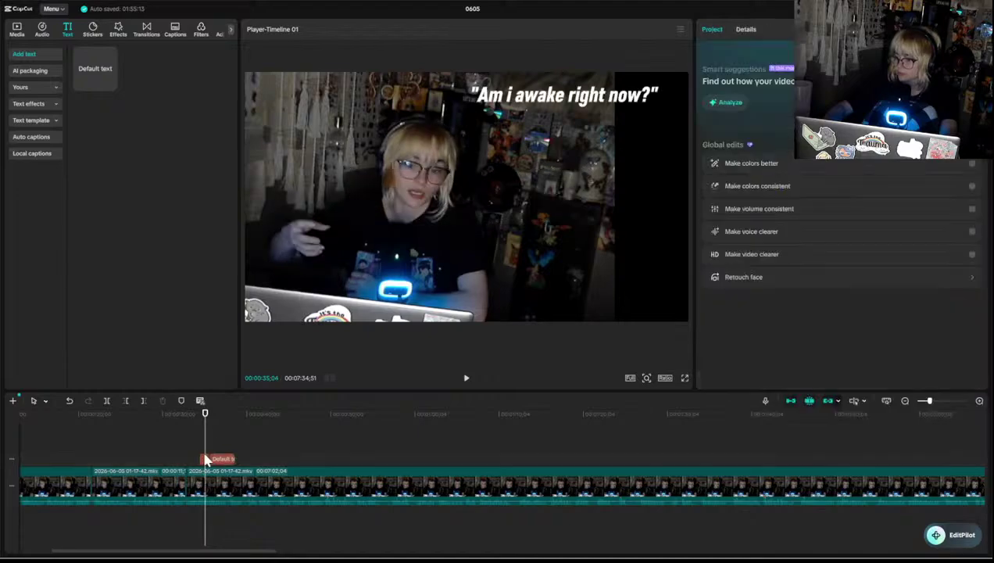
{"action": "left_click", "coordinate": [205, 459]}
{"action": "left_click_drag", "start_coordinate": [218, 461], "coordinate": [209, 456]}
{"action": "left_click", "coordinate": [205, 461]}
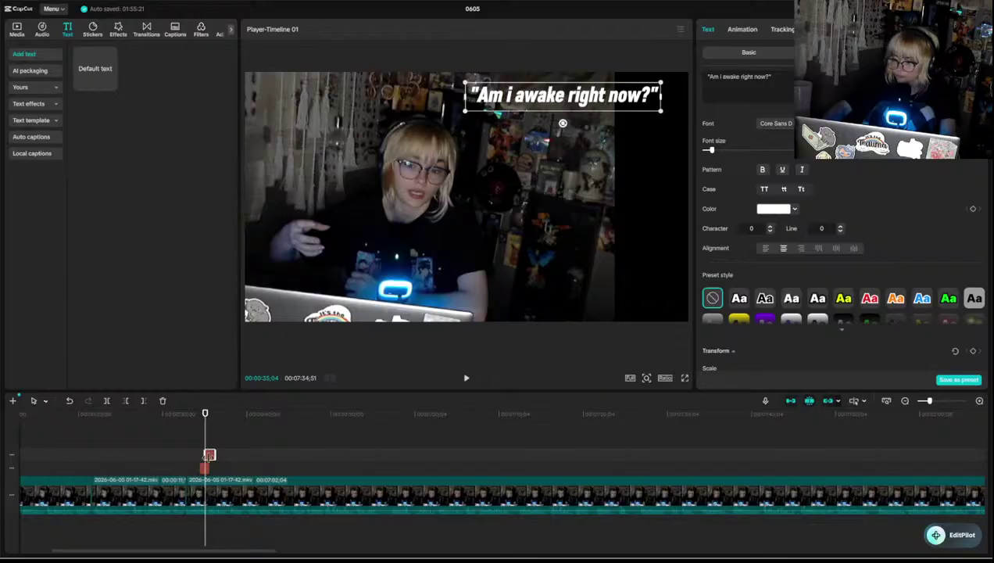
{"action": "scroll", "coordinate": [209, 457], "scroll_direction": "up", "scroll_amount": 3}
{"action": "left_click_drag", "start_coordinate": [215, 460], "coordinate": [219, 460]}
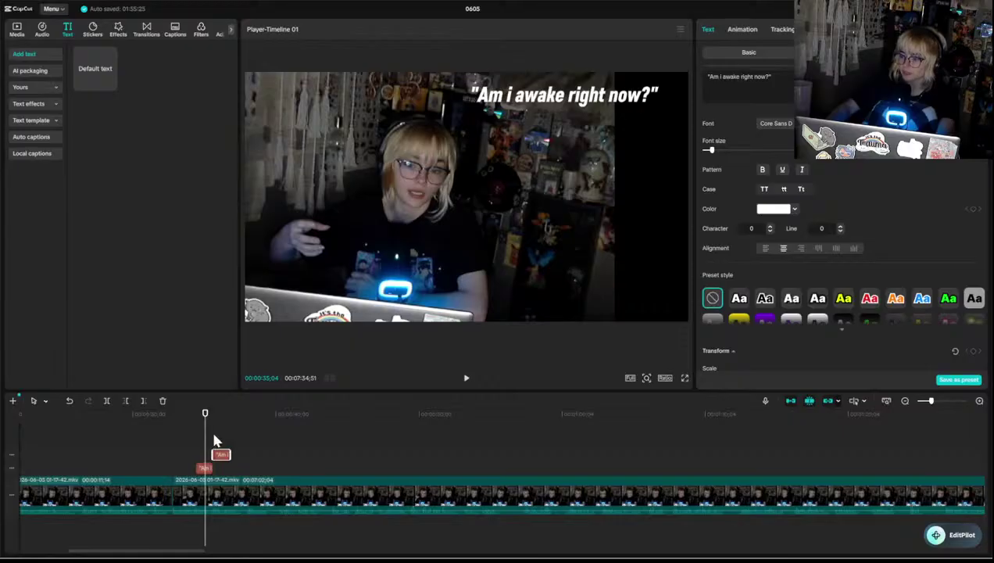
- Play through the copied caption's stretch and replace its text with "Am i alone in concious existence, opening with a double quotation mark
{"action": "left_click", "coordinate": [214, 440]}
{"action": "key", "text": "space"}
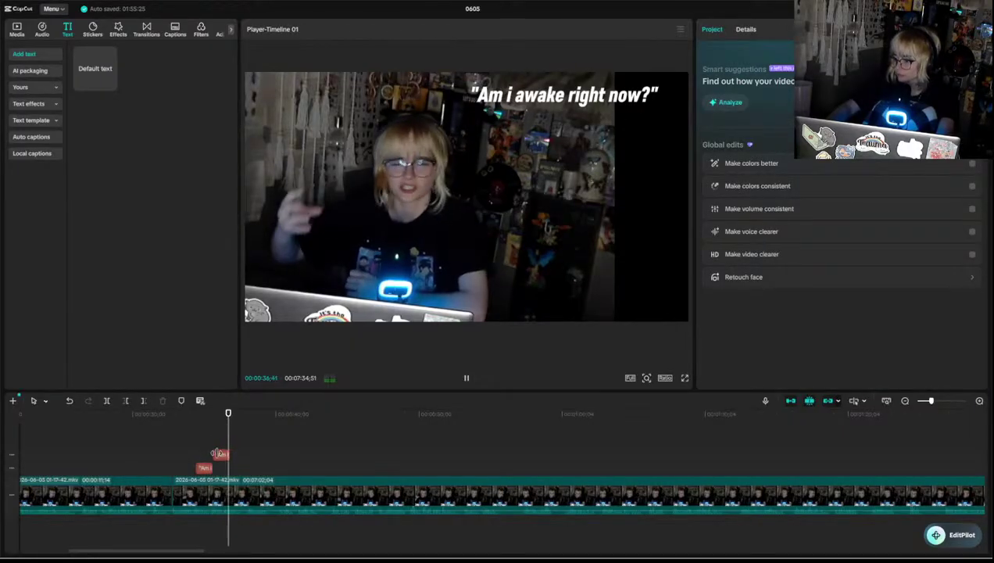
{"action": "left_click", "coordinate": [222, 454]}
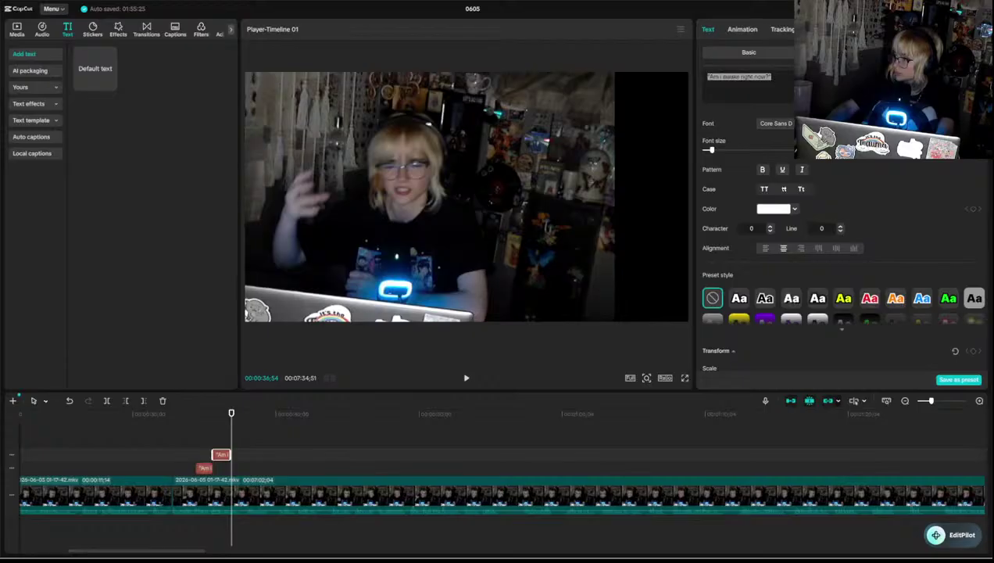
{"action": "type", "text": "\""}
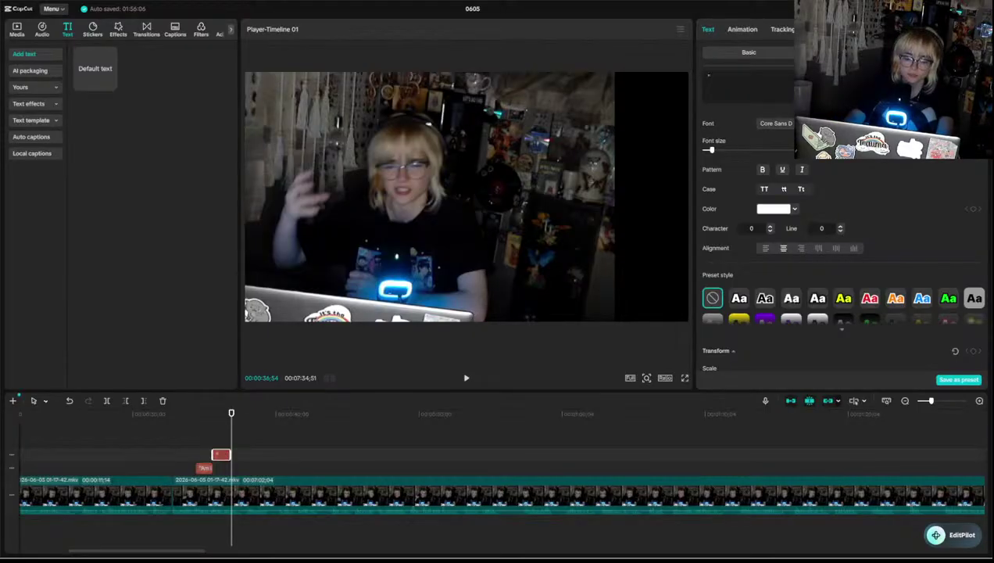
{"action": "type", "text": "AM"}
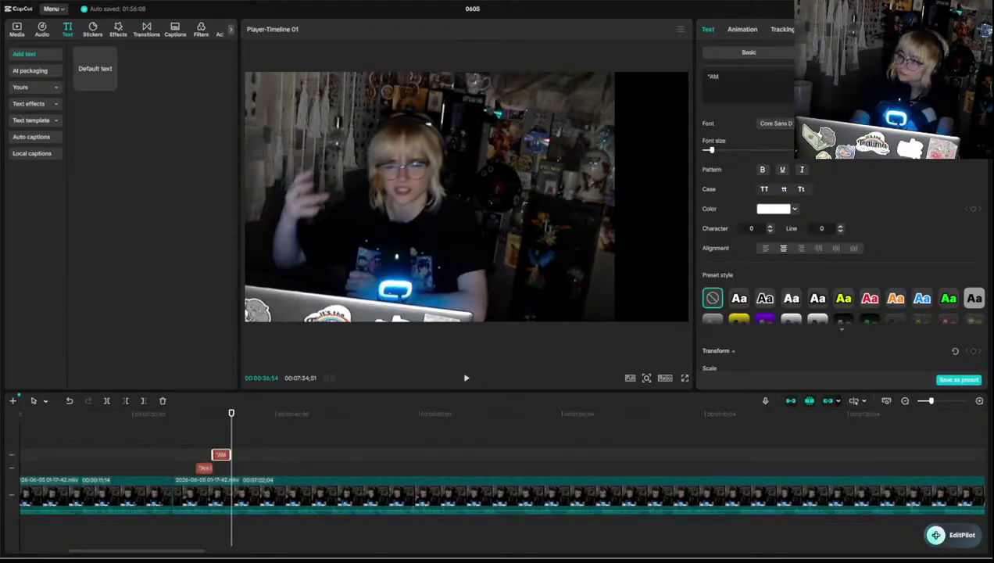
{"action": "key", "text": "BackSpace"}
{"action": "type", "text": "m i alon"}
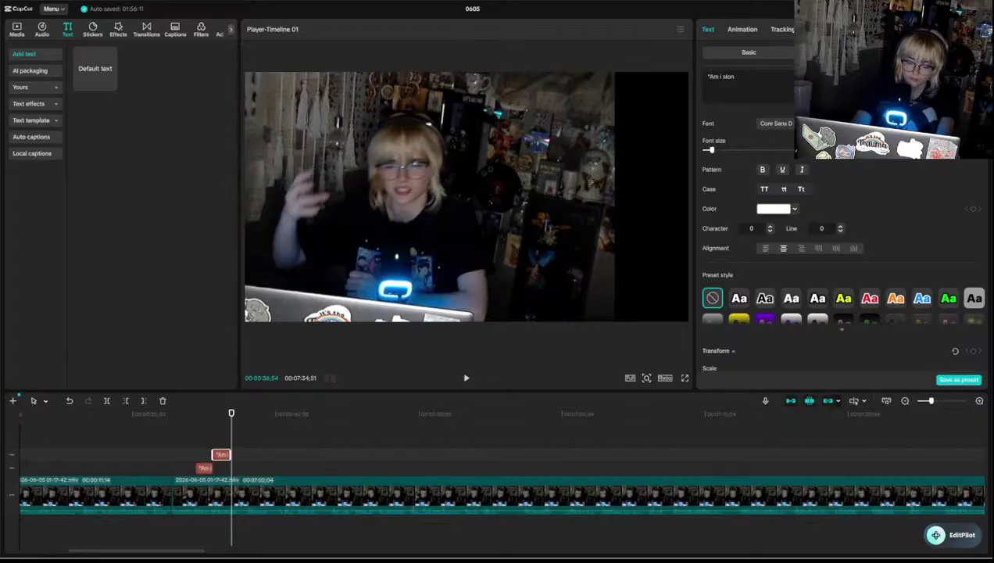
{"action": "type", "text": "e in con"}
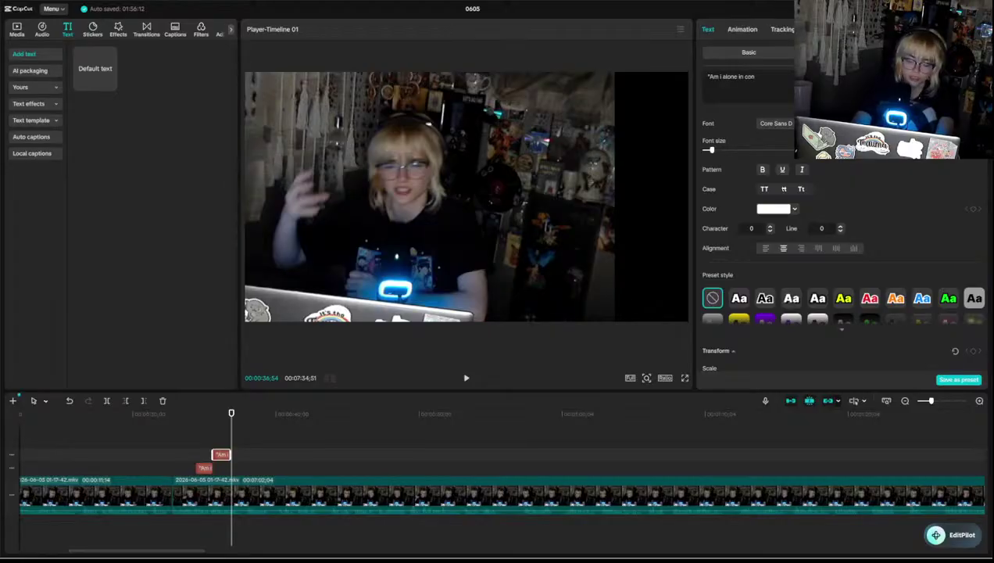
{"action": "type", "text": "cious c"}
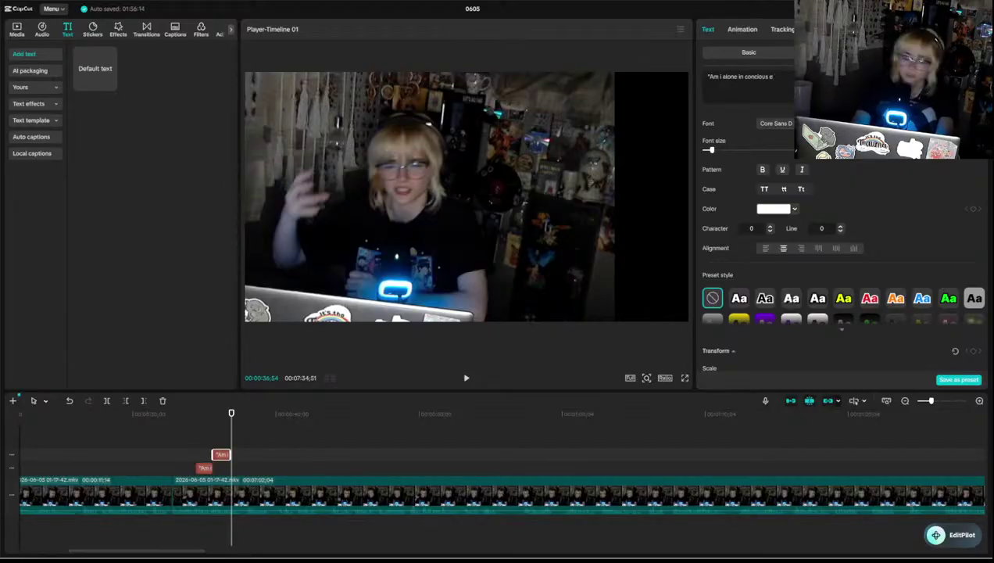
{"action": "type", "text": "xistence"}
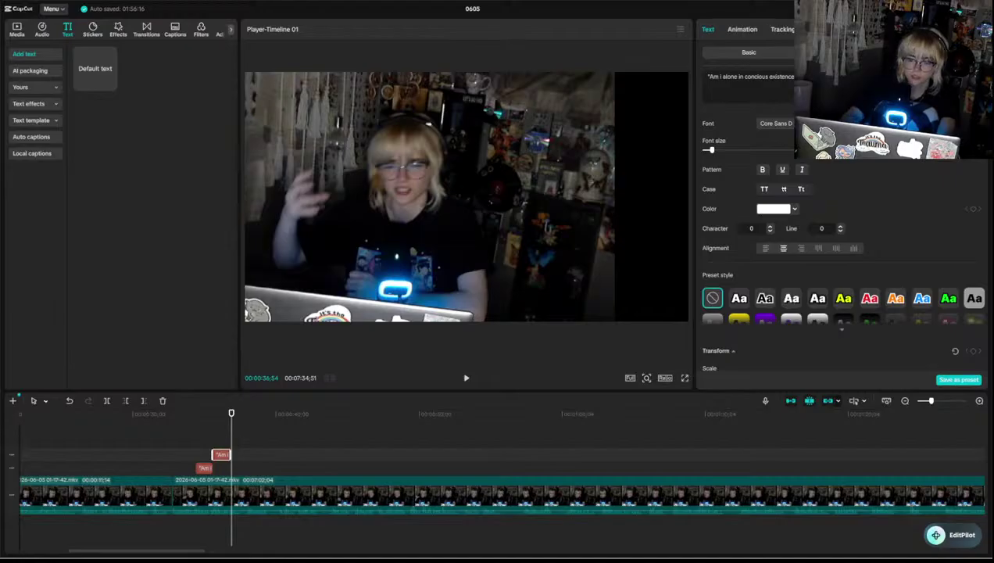
- Correct the second caption's spelling to "conscious" and preview the frames under both captions between 00:00:35;08 and 00:00:35;54
{"action": "key", "text": "super+Tab"}
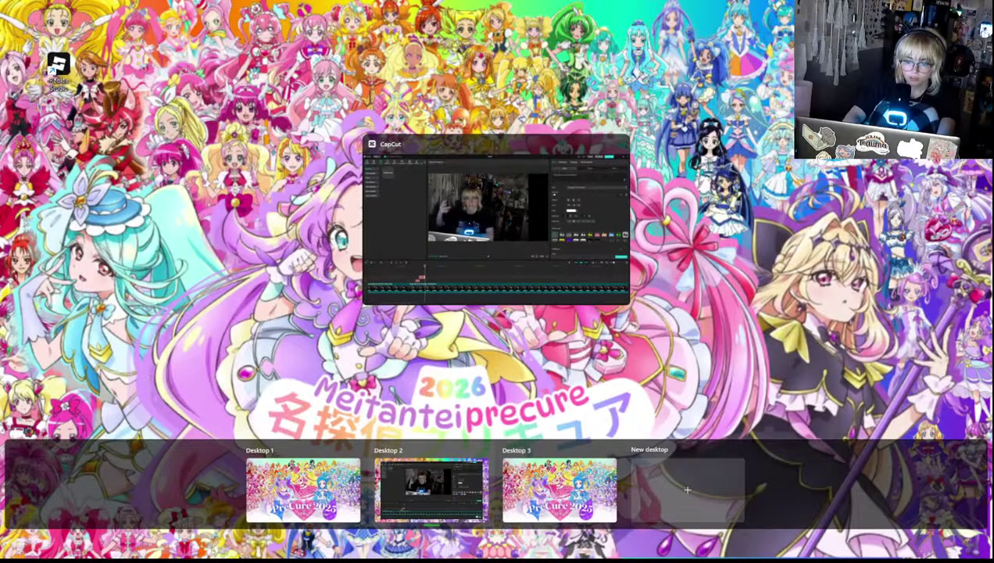
{"action": "key", "text": "Escape"}
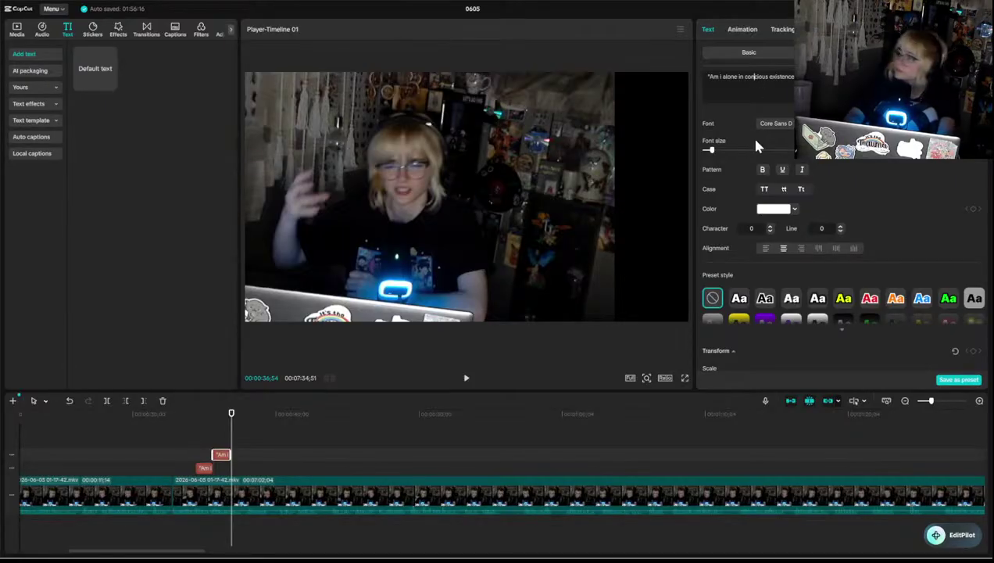
{"action": "type", "text": "s"}
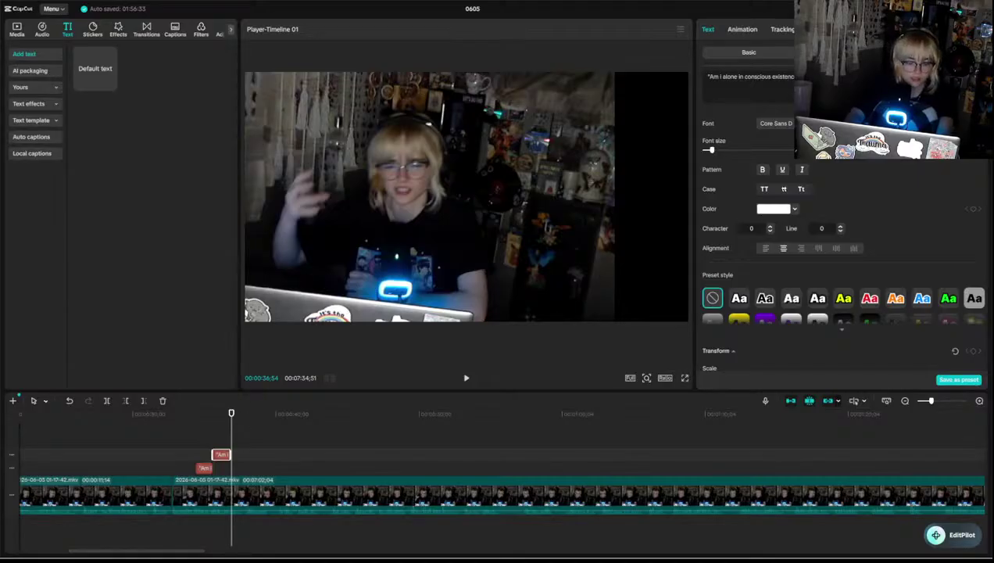
{"action": "key", "text": "super+Tab"}
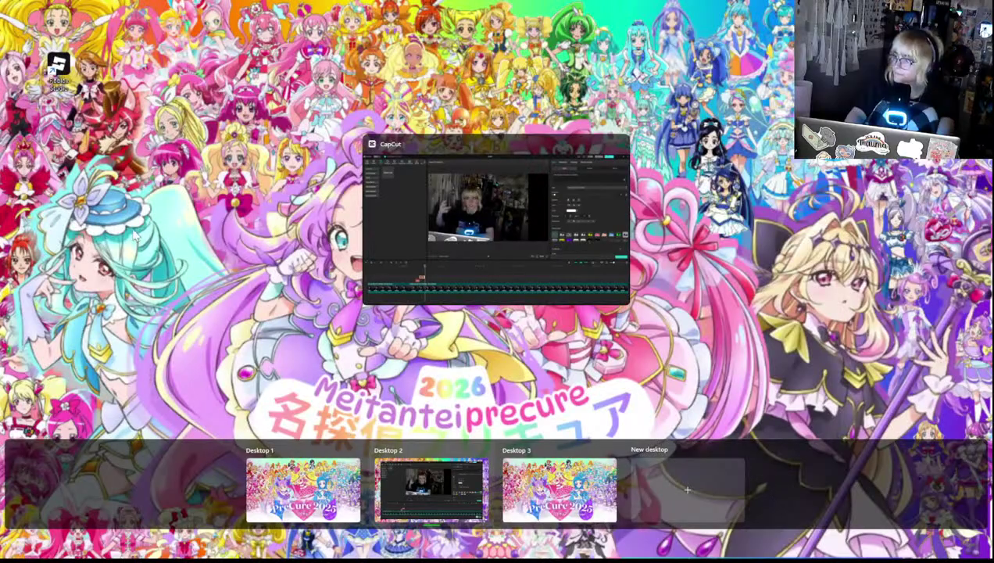
{"action": "left_click", "coordinate": [517, 229]}
{"action": "left_click", "coordinate": [201, 442]}
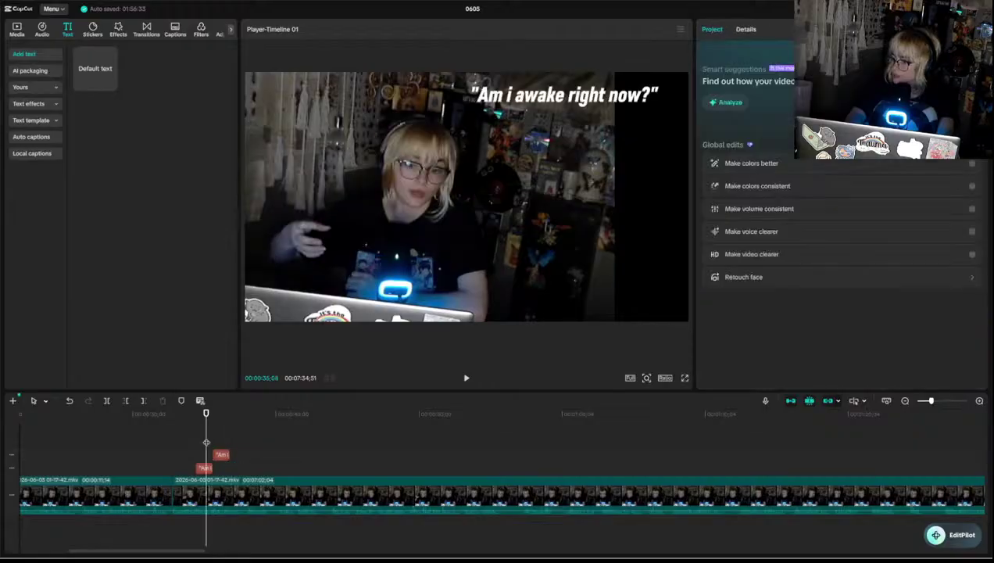
{"action": "left_click", "coordinate": [217, 443]}
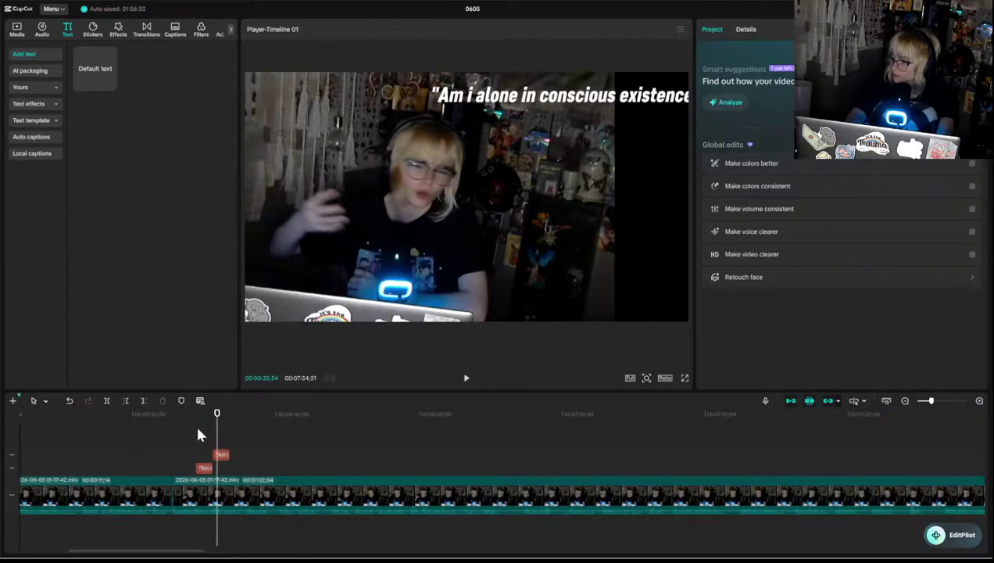
- Extend the "Am i awake right now?" caption past the end of the second caption and place it beneath that caption in the frame
{"action": "left_click", "coordinate": [196, 423]}
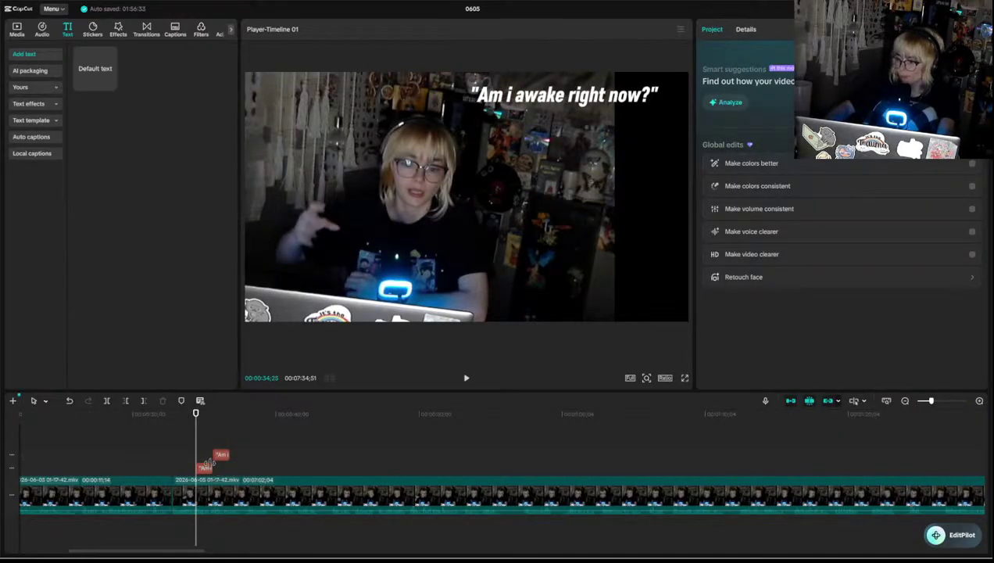
{"action": "left_click", "coordinate": [205, 467]}
{"action": "key", "text": "space"}
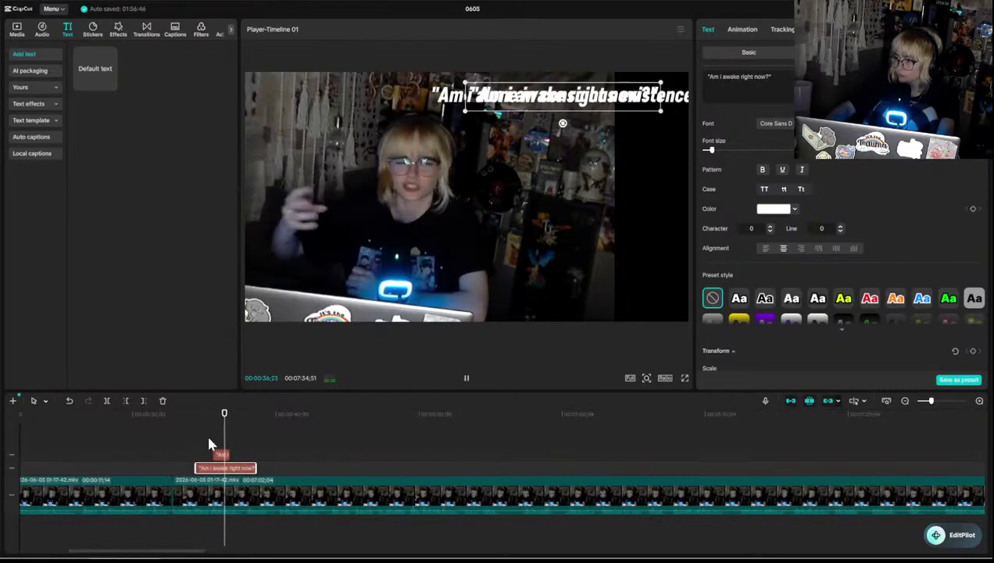
{"action": "key", "text": "space"}
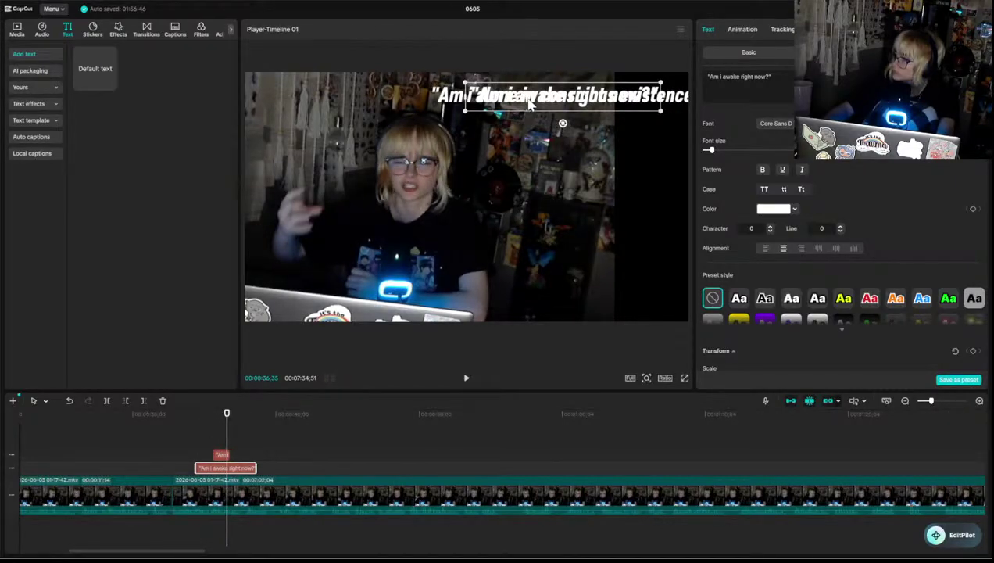
{"action": "left_click_drag", "start_coordinate": [529, 116], "coordinate": [512, 134]}
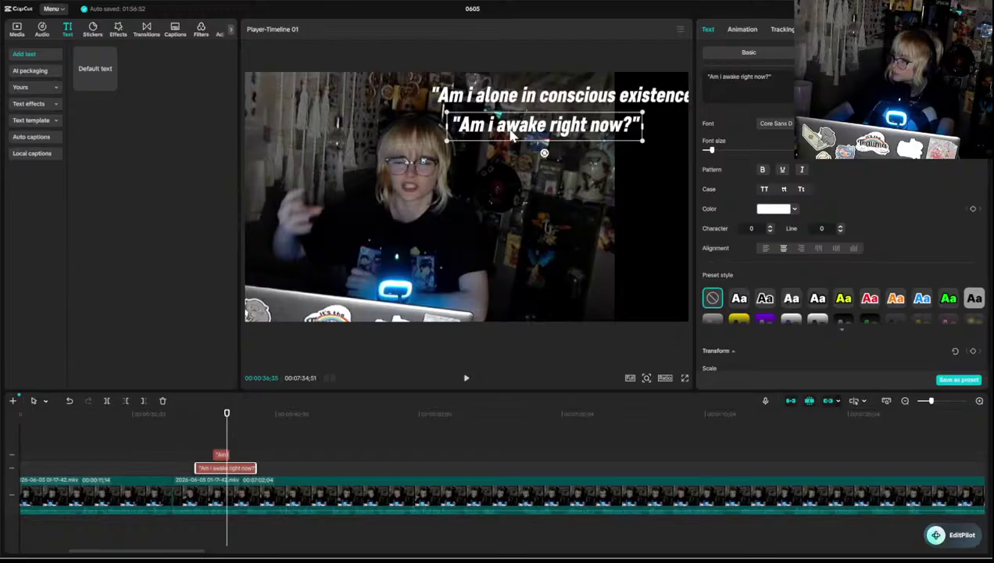
{"action": "left_click", "coordinate": [584, 242]}
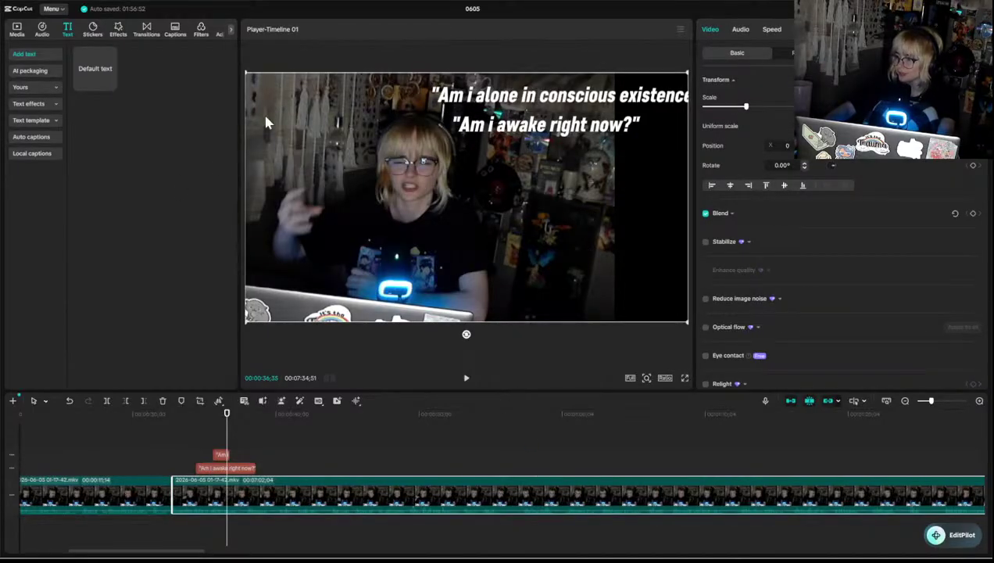
{"action": "left_click", "coordinate": [338, 47]}
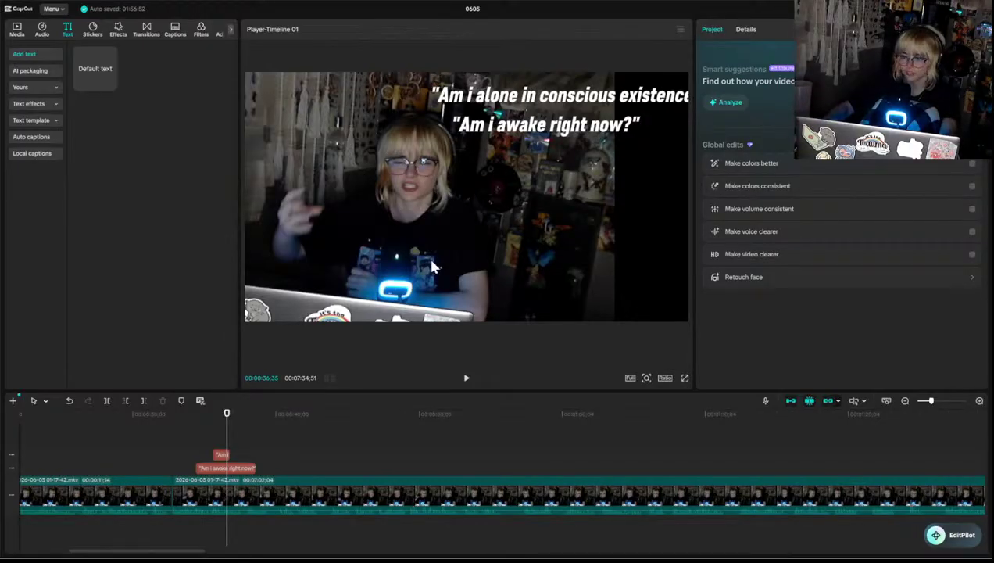
- Play through both captions and reposition the "Am i alone in conscious existence" caption so it fits inside the frame, above the first caption
{"action": "left_click", "coordinate": [192, 453]}
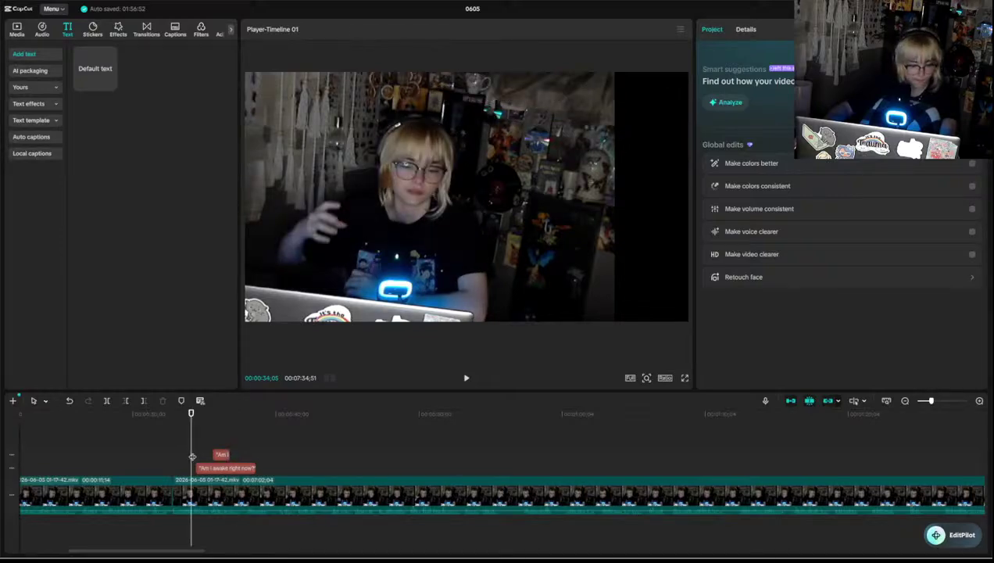
{"action": "key", "text": "space"}
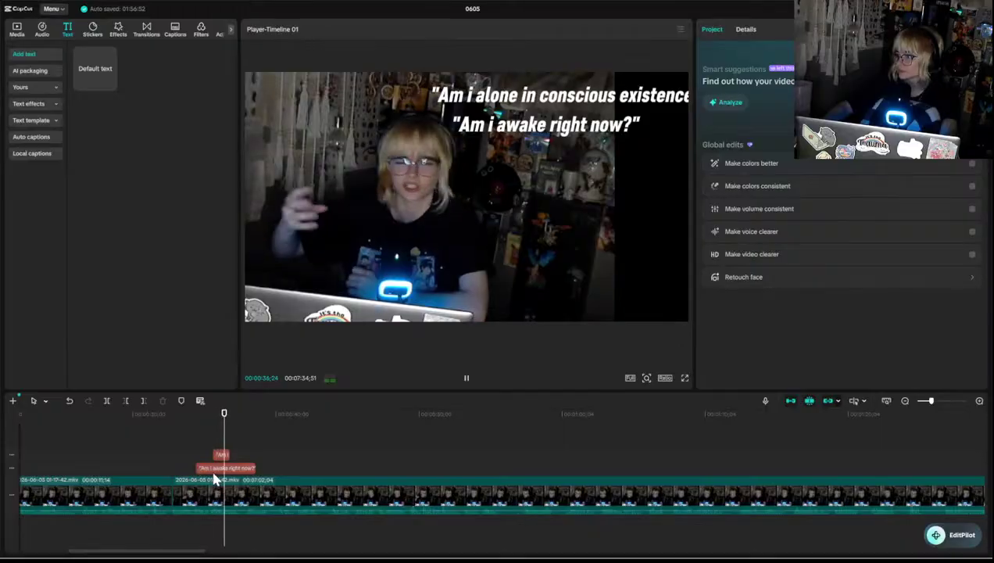
{"action": "key", "text": "space"}
{"action": "left_click", "coordinate": [221, 454]}
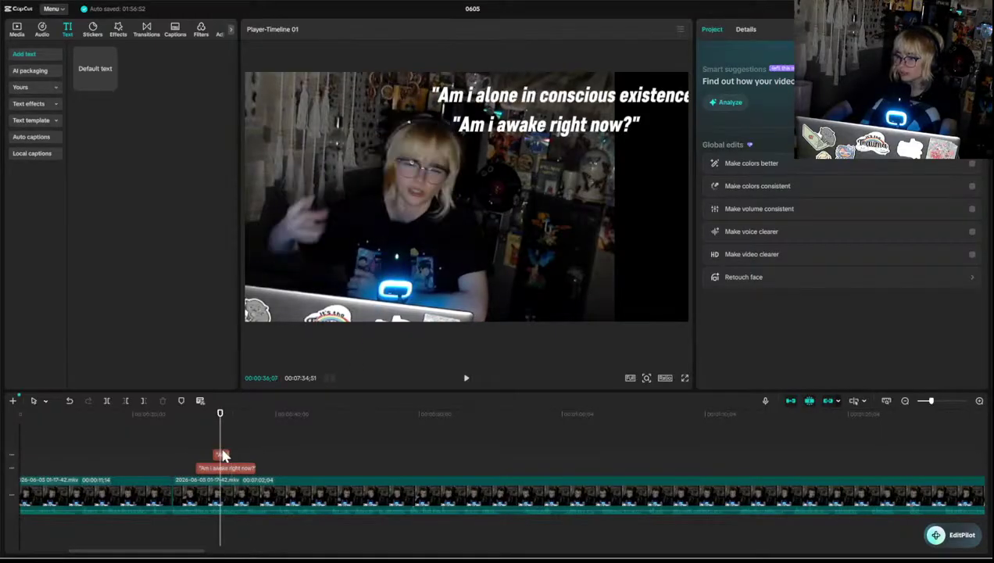
{"action": "left_click", "coordinate": [519, 159]}
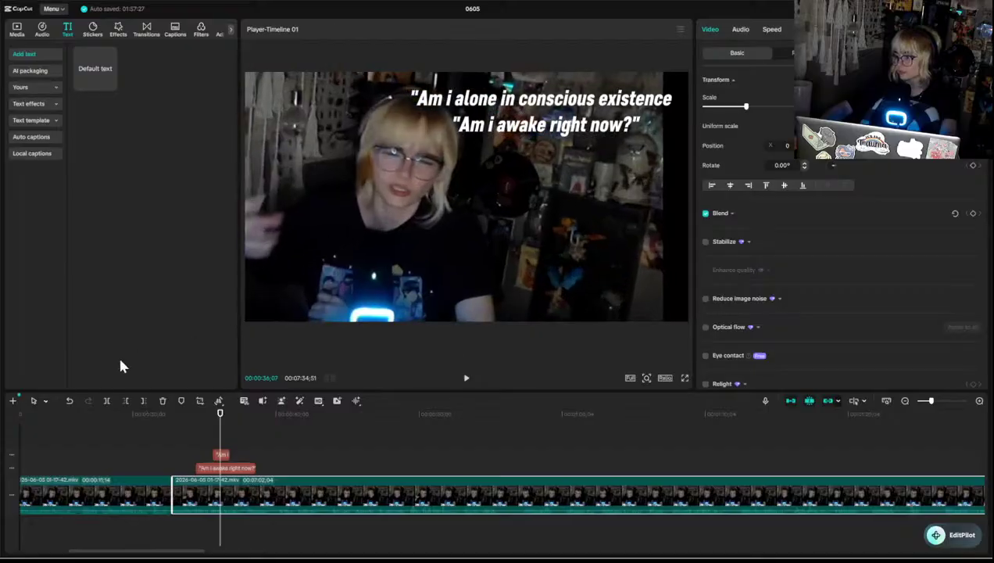
- Scale the video clip up slightly and reposition it to X 73 so it fills the frame's left edge
{"action": "scroll", "coordinate": [371, 240], "scroll_direction": "up", "scroll_amount": 2}
{"action": "left_click_drag", "start_coordinate": [371, 245], "coordinate": [421, 240]}
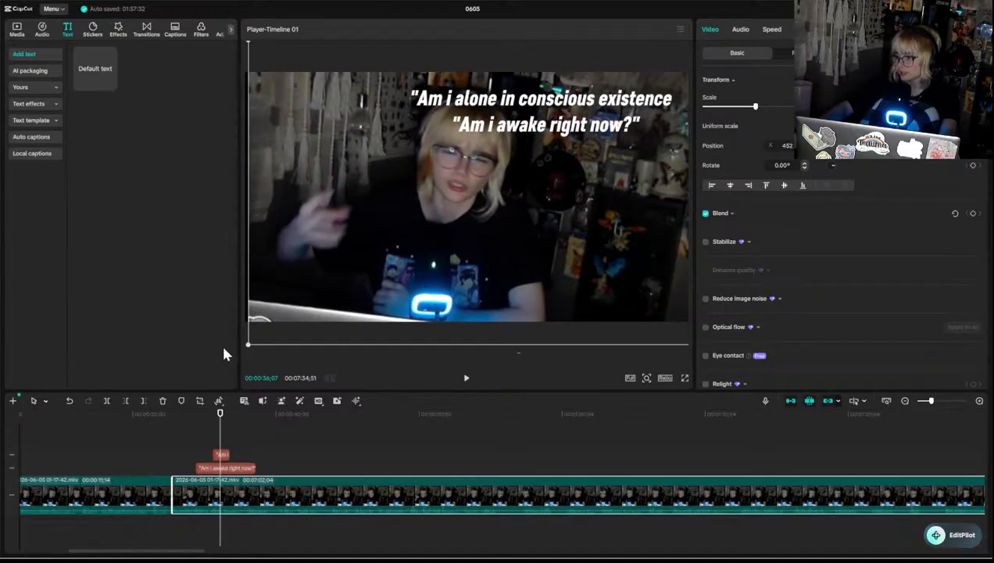
{"action": "left_click_drag", "start_coordinate": [248, 344], "coordinate": [283, 323]}
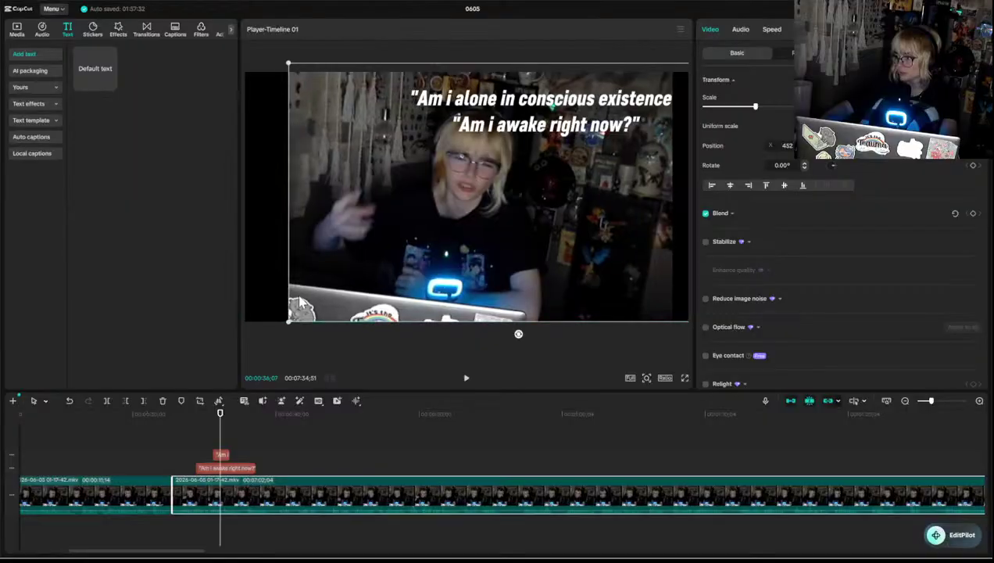
{"action": "left_click_drag", "start_coordinate": [383, 250], "coordinate": [348, 258]}
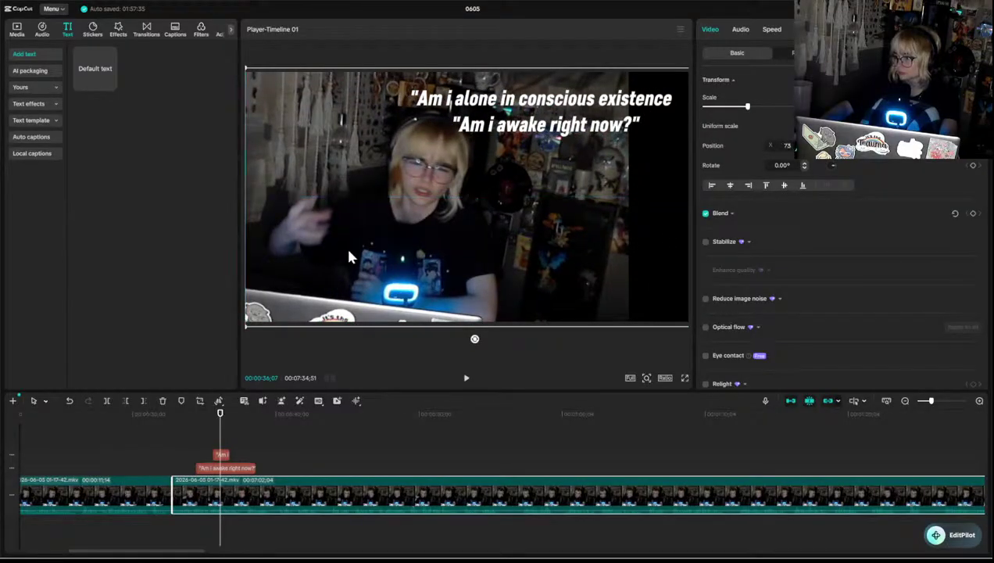
- Replay the captioned stretch and complete the second caption's text with a question mark and closing quotation mark
{"action": "left_click", "coordinate": [221, 454]}
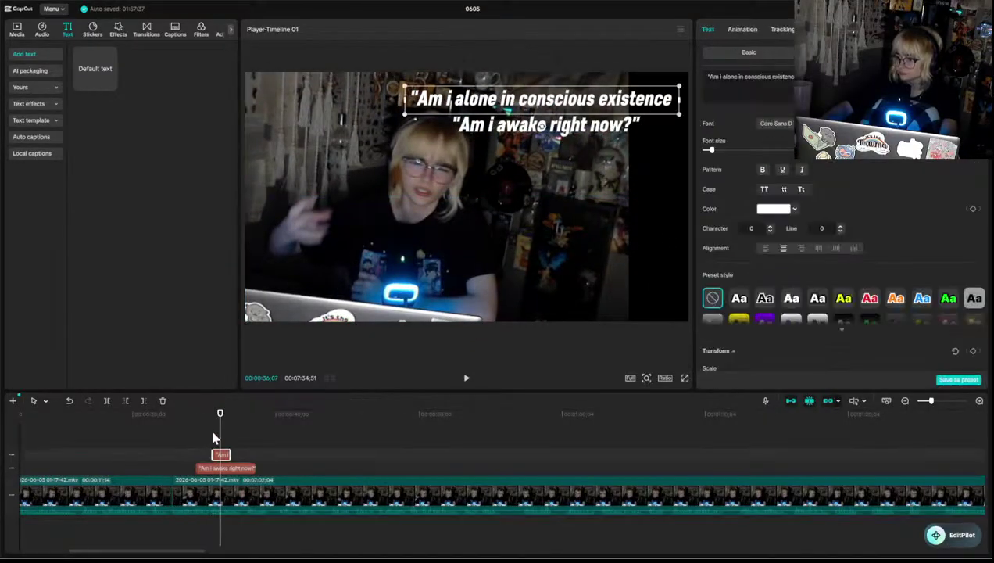
{"action": "left_click", "coordinate": [198, 436]}
{"action": "left_click", "coordinate": [194, 436]}
{"action": "key", "text": "space"}
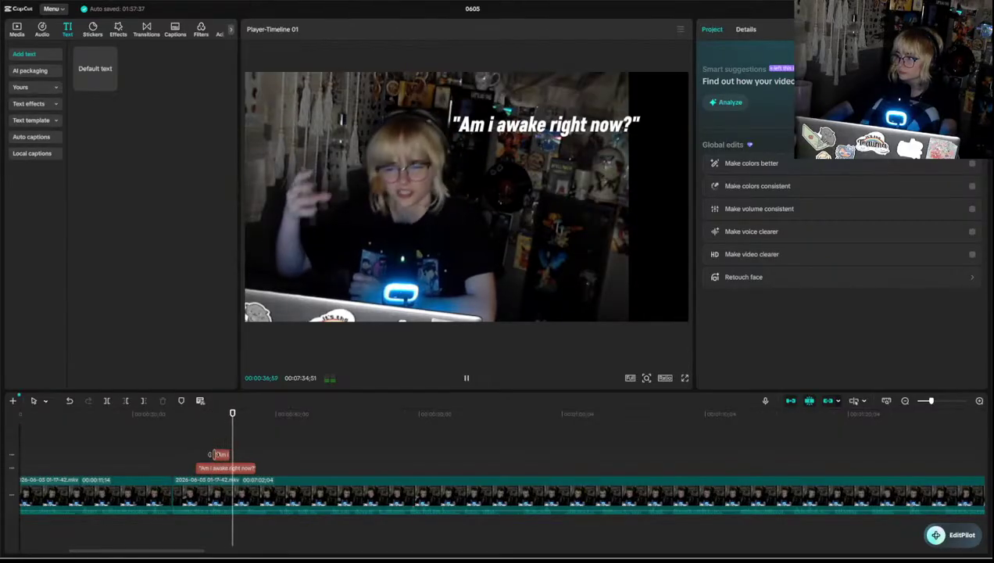
{"action": "left_click", "coordinate": [222, 454]}
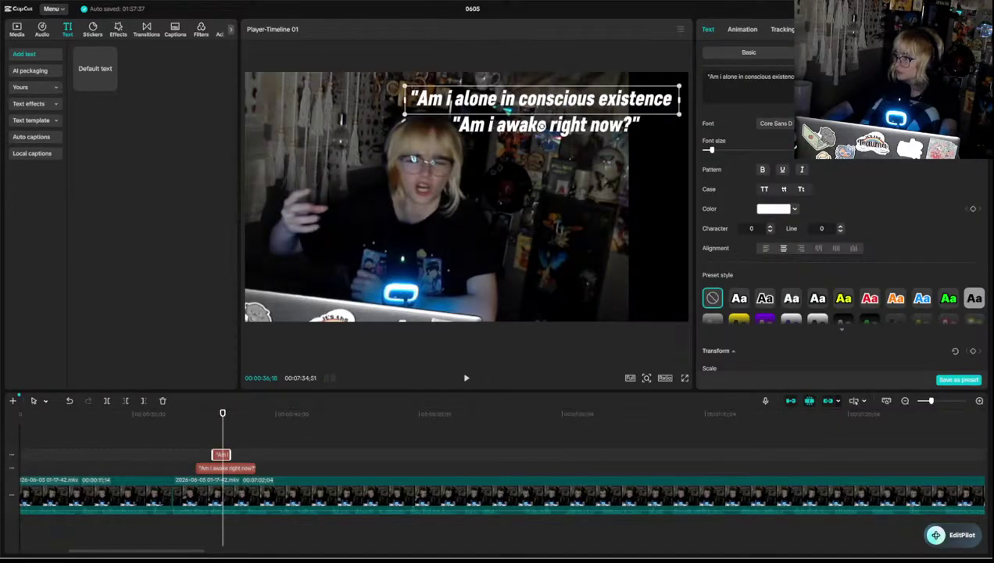
{"action": "key", "text": "BackSpace"}
{"action": "type", "text": "?\""}
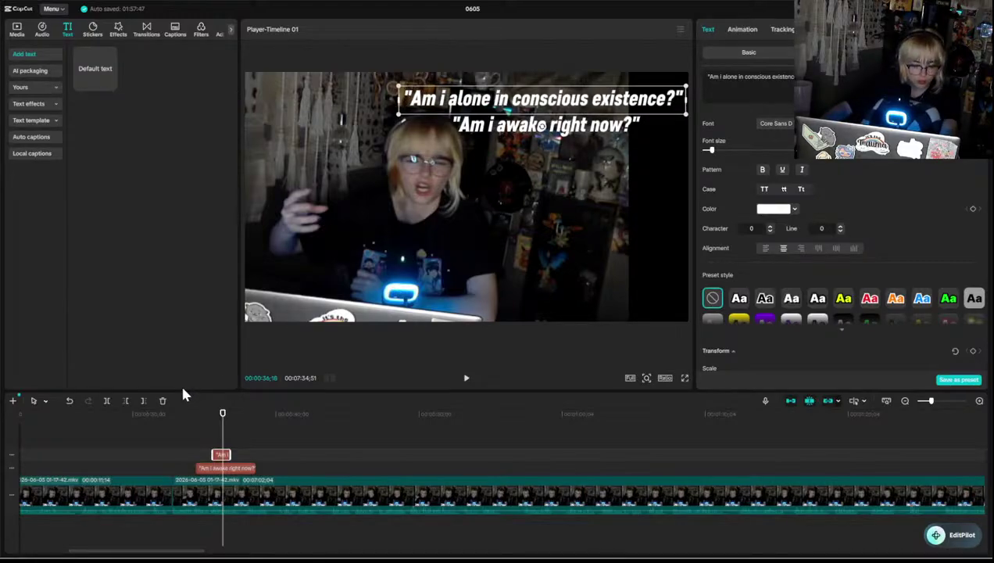
- Play the captions from before their start and extend the "Am i alone in conscious existence?" caption's end past 00:00:37;06
{"action": "left_click", "coordinate": [193, 437]}
{"action": "key", "text": "space"}
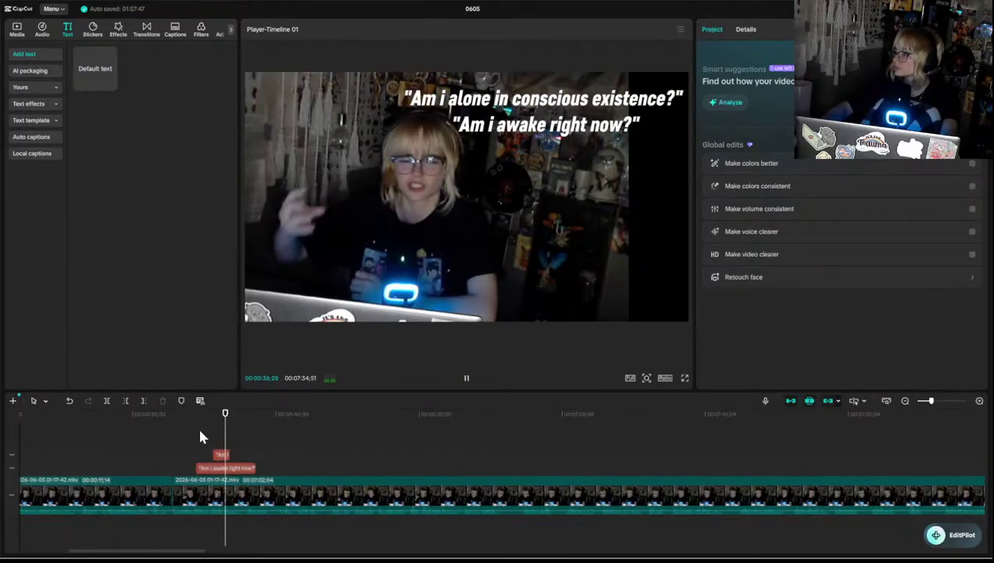
{"action": "left_click_drag", "start_coordinate": [228, 455], "coordinate": [241, 453]}
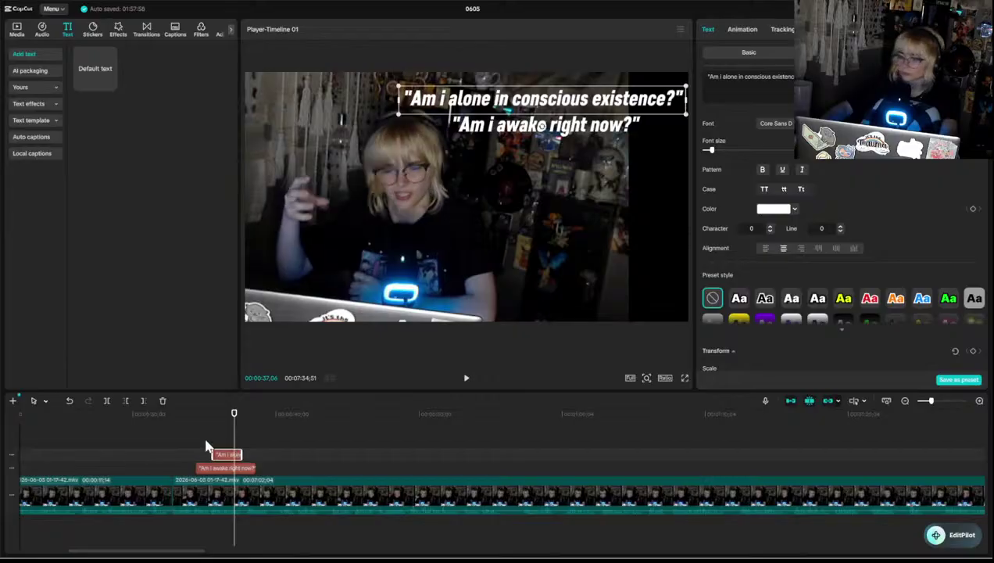
- Replay the second caption's stretch and paste a copy of that caption at 00:00:37;26 on a new track above
{"action": "left_click", "coordinate": [204, 442]}
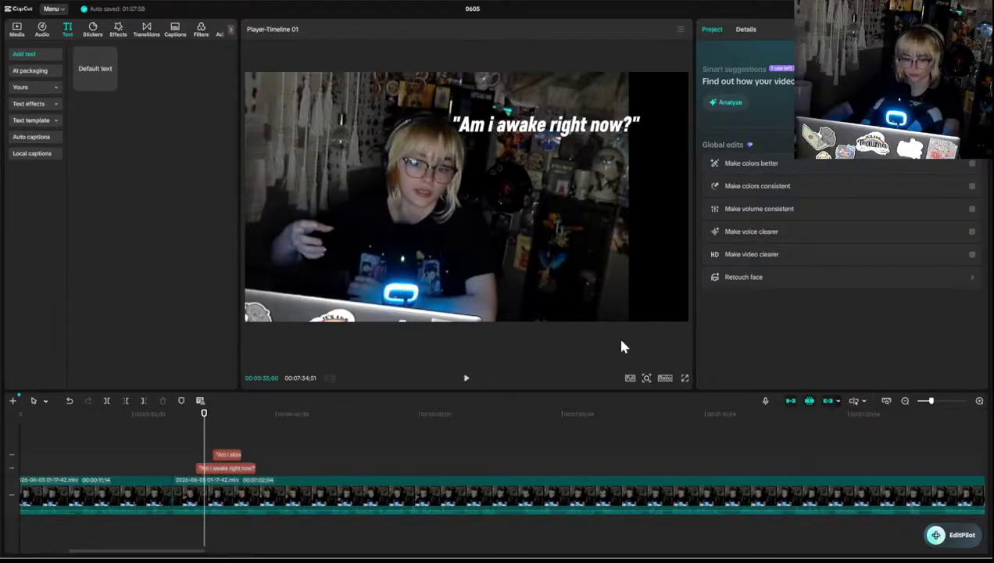
{"action": "key", "text": "space"}
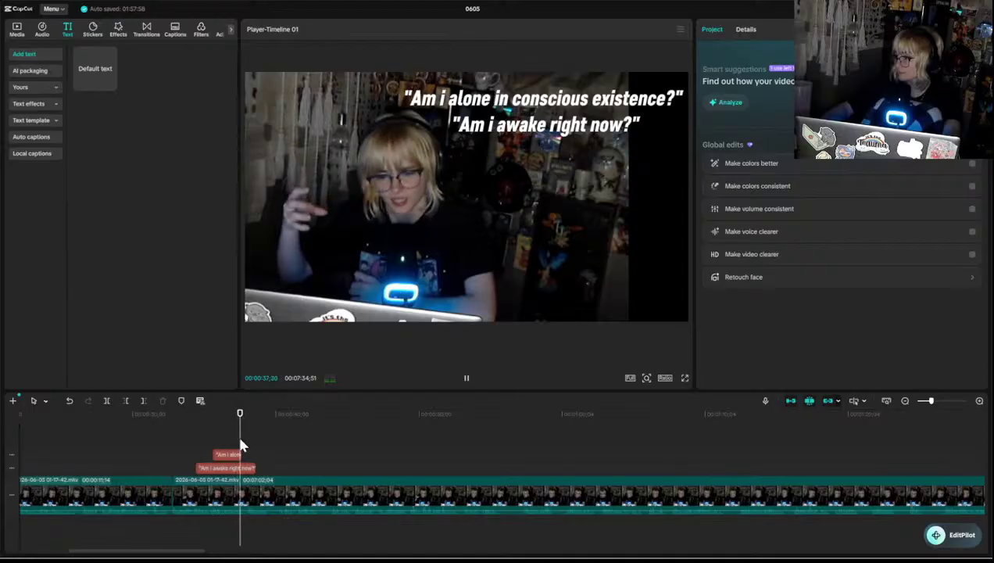
{"action": "key", "text": "space"}
{"action": "left_click", "coordinate": [208, 432]}
{"action": "key", "text": "space"}
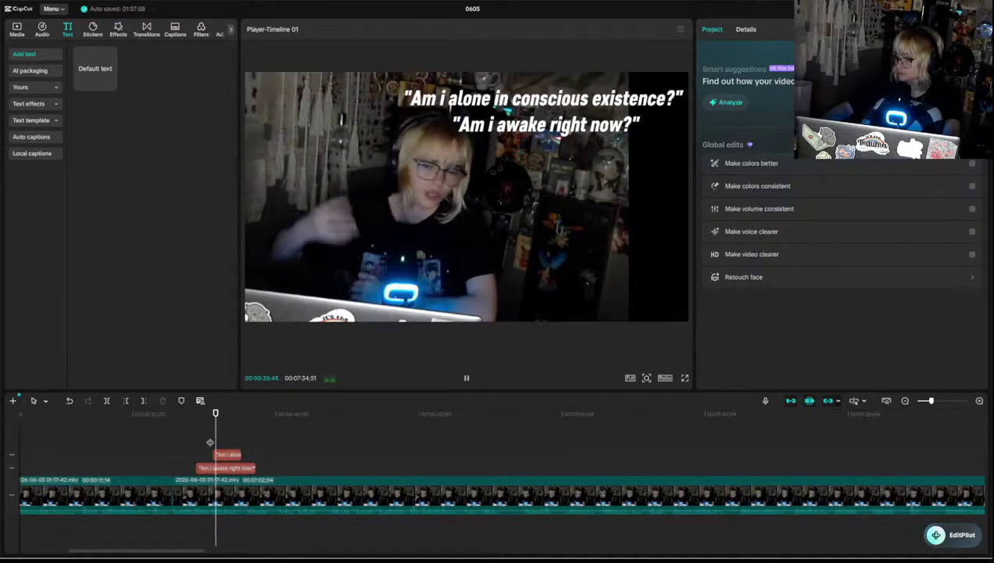
{"action": "key", "text": "space"}
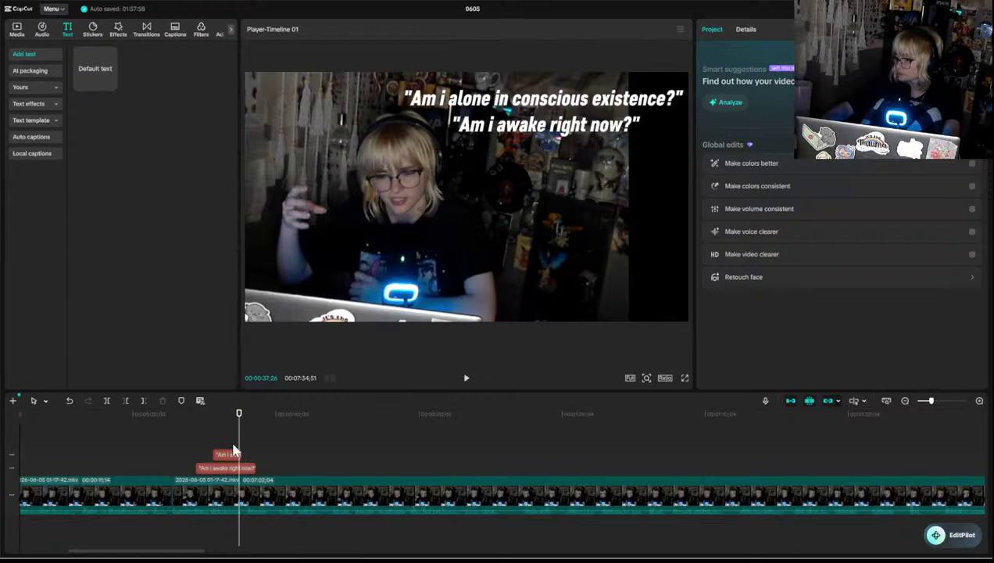
{"action": "left_click", "coordinate": [229, 455]}
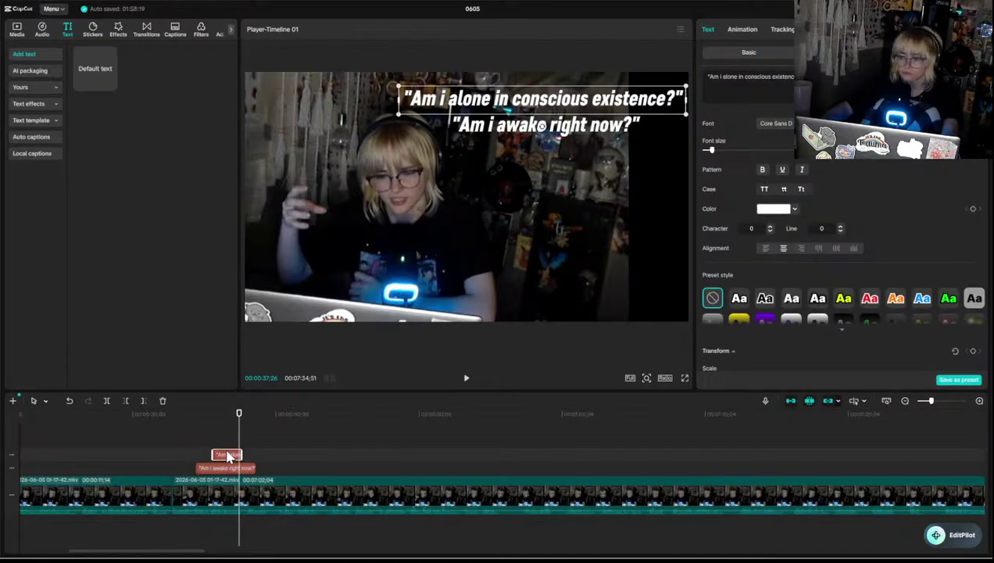
{"action": "key", "text": "ctrl+v"}
- Play through the third caption's stretch and replace its text with "do my senses decieve, opening with a double quotation mark
{"action": "key", "text": "space"}
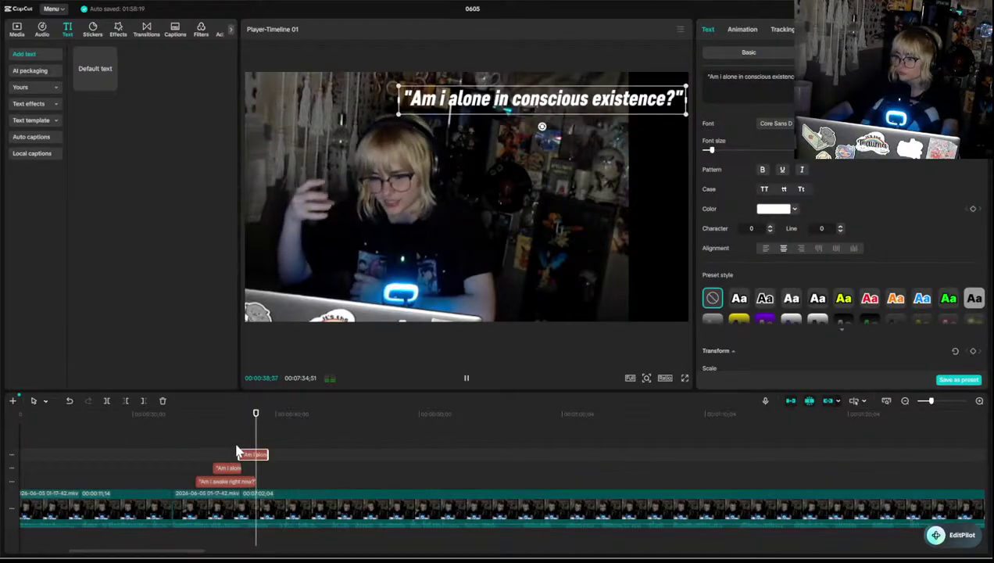
{"action": "left_click", "coordinate": [245, 441]}
{"action": "left_click", "coordinate": [249, 454]}
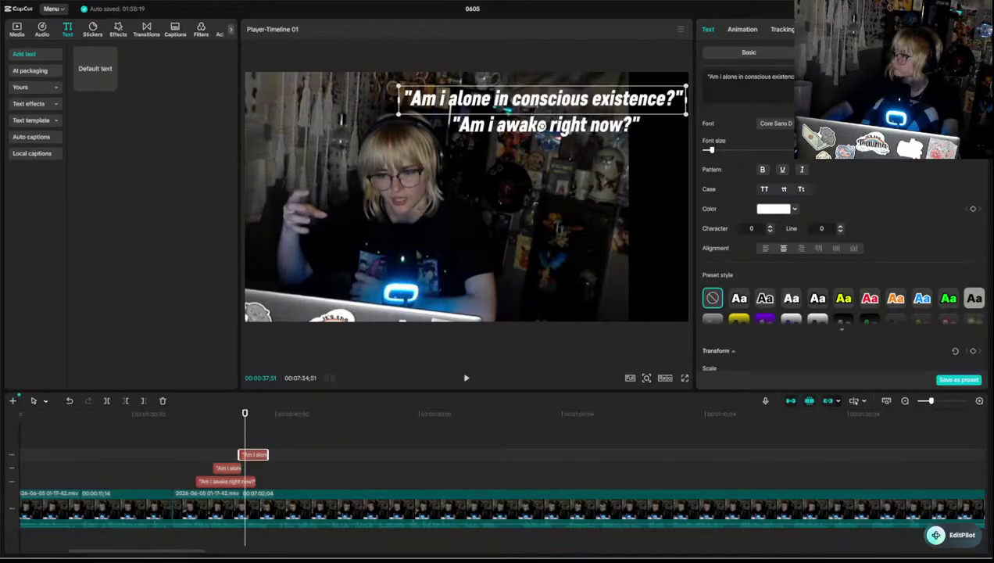
{"action": "left_click", "coordinate": [754, 82]}
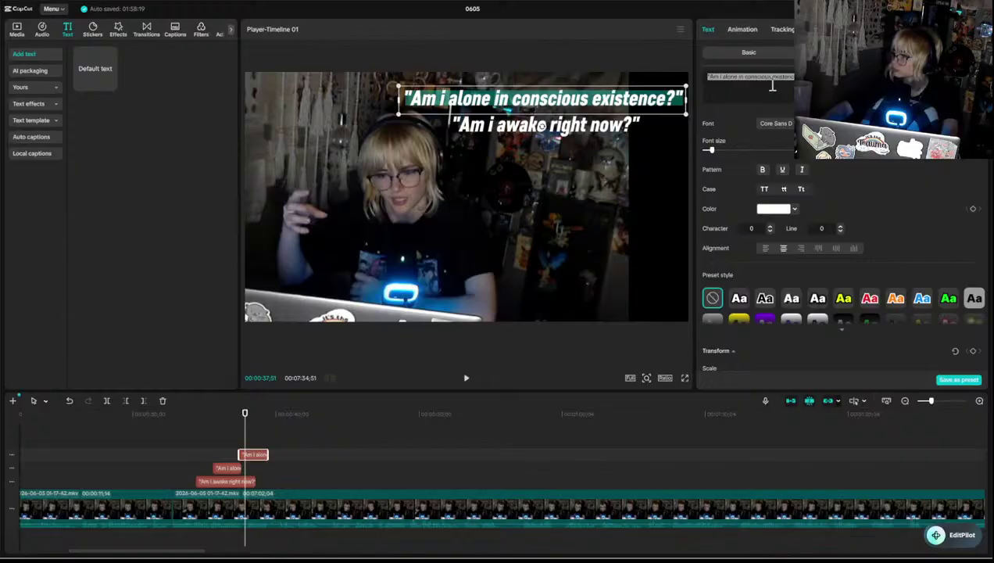
{"action": "type", "text": "\"do"}
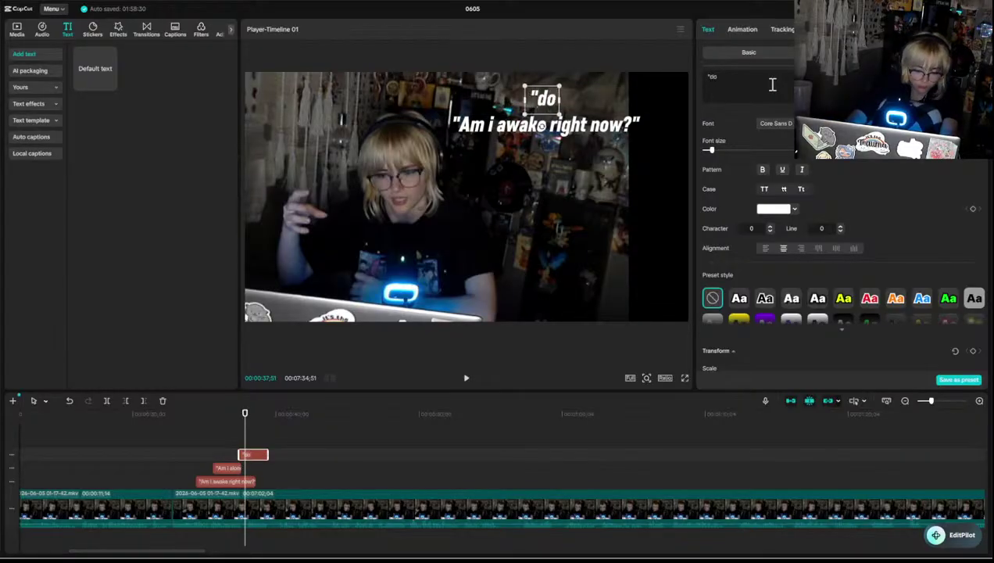
{"action": "type", "text": " my"}
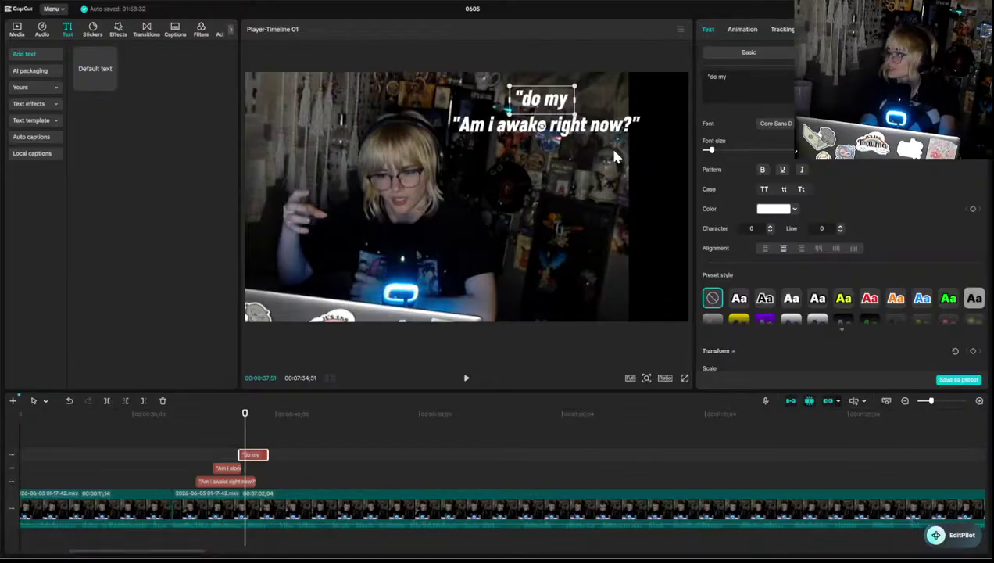
{"action": "type", "text": "sense"}
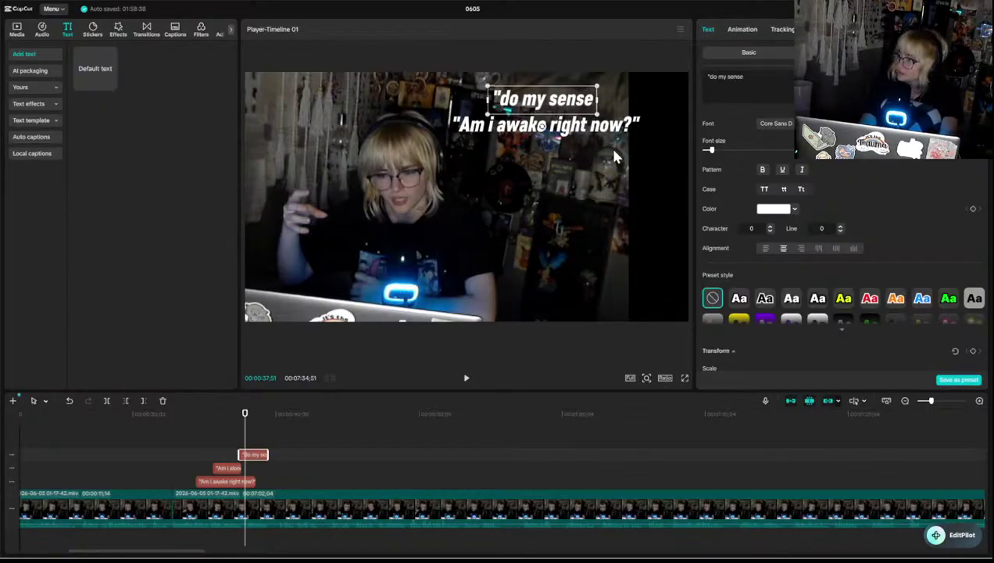
{"action": "type", "text": "s d"}
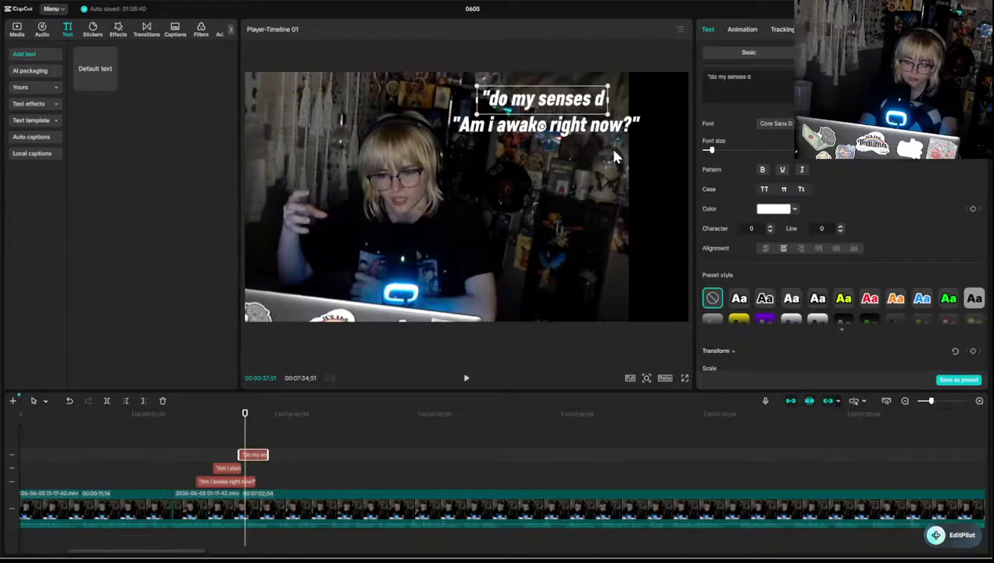
{"action": "type", "text": "iec"}
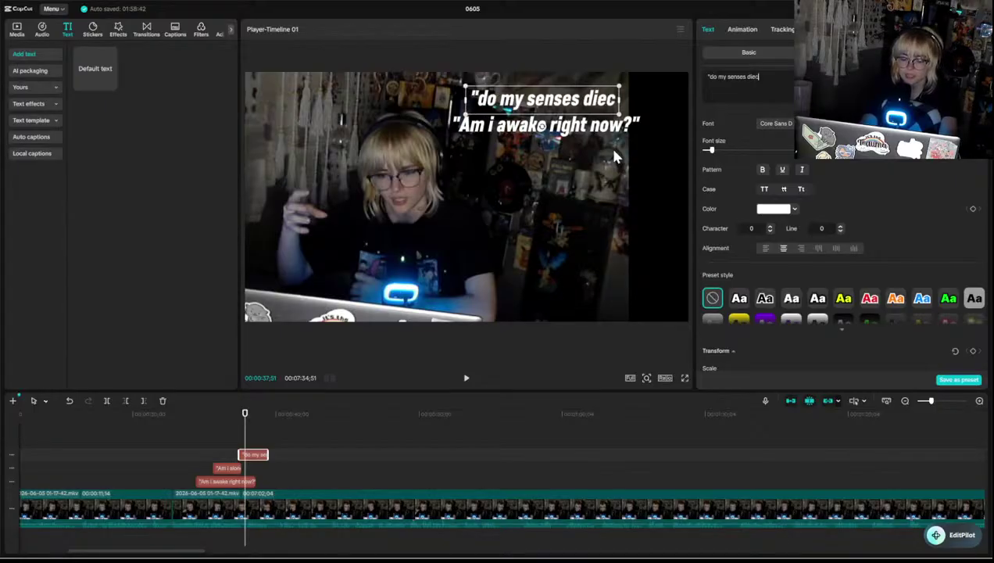
{"action": "type", "text": "ve"}
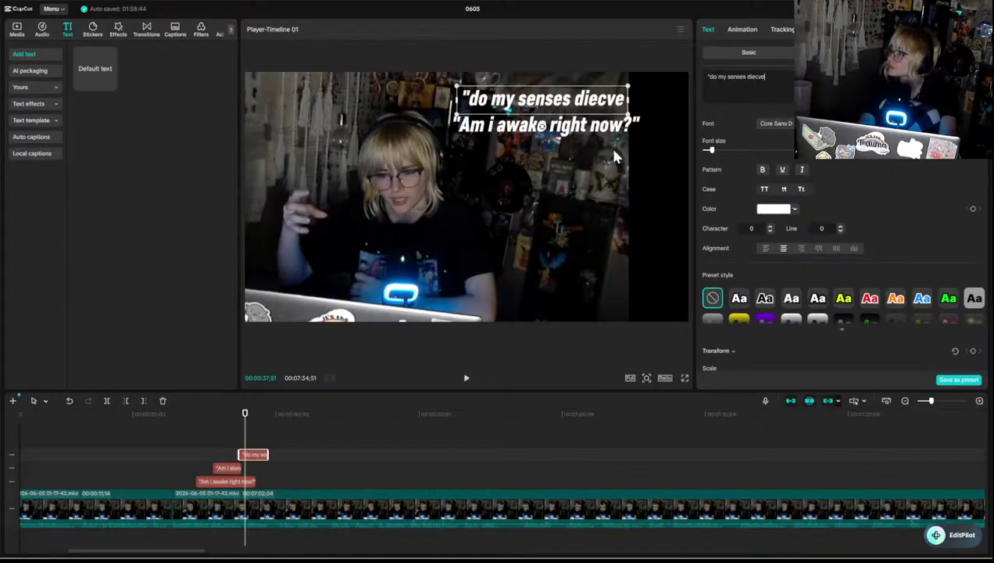
{"action": "key", "text": "BackSpace"}
{"action": "key", "text": "BackSpace"}
{"action": "key", "text": "BackSpace"}
{"action": "key", "text": "BackSpace"}
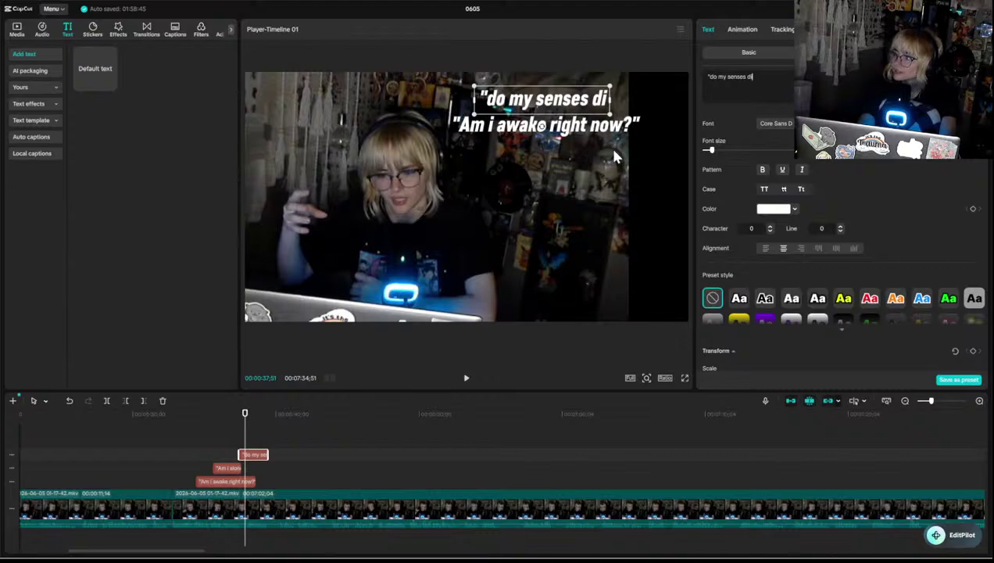
{"action": "key", "text": "BackSpace"}
{"action": "type", "text": "ecieve"}
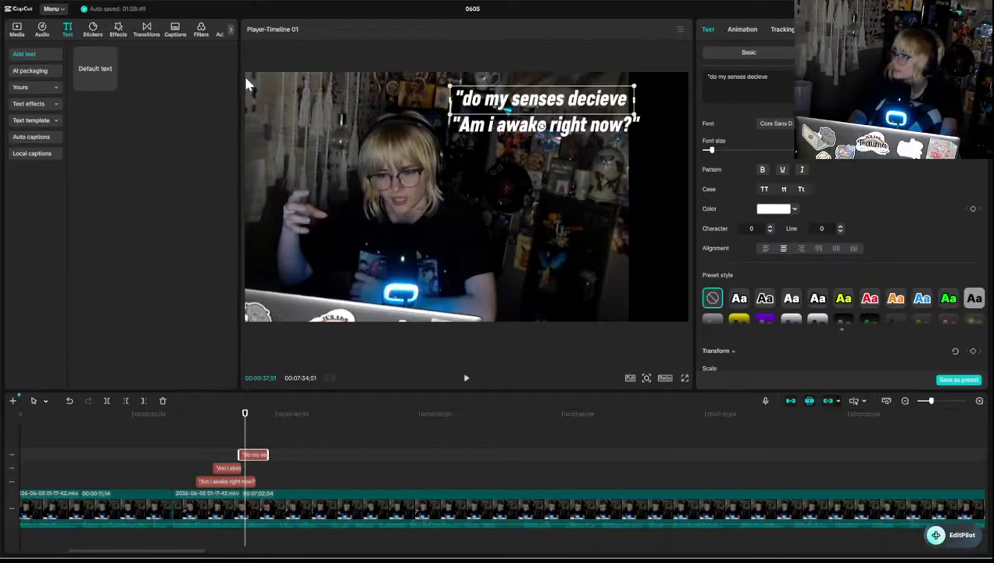
- Correct "decieve" to "deceive" in the third caption and end its text with a double quotation mark
{"action": "left_click", "coordinate": [767, 78]}
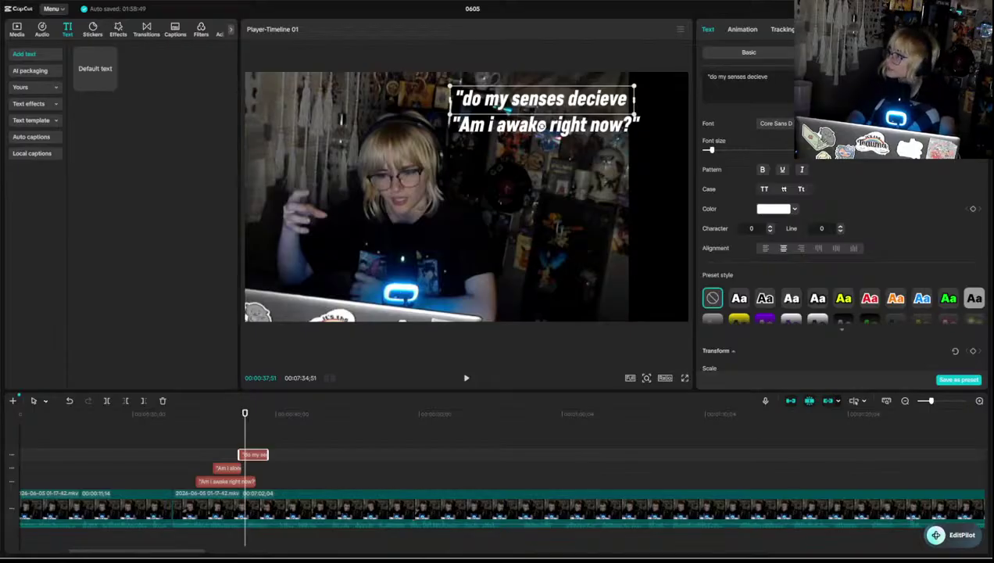
{"action": "type", "text": "e"}
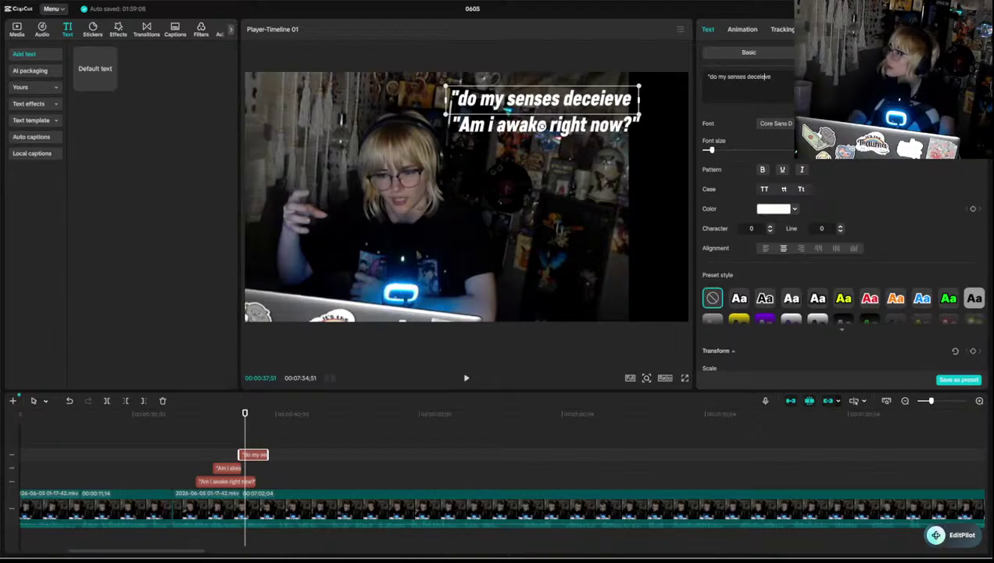
{"action": "key", "text": "BackSpace"}
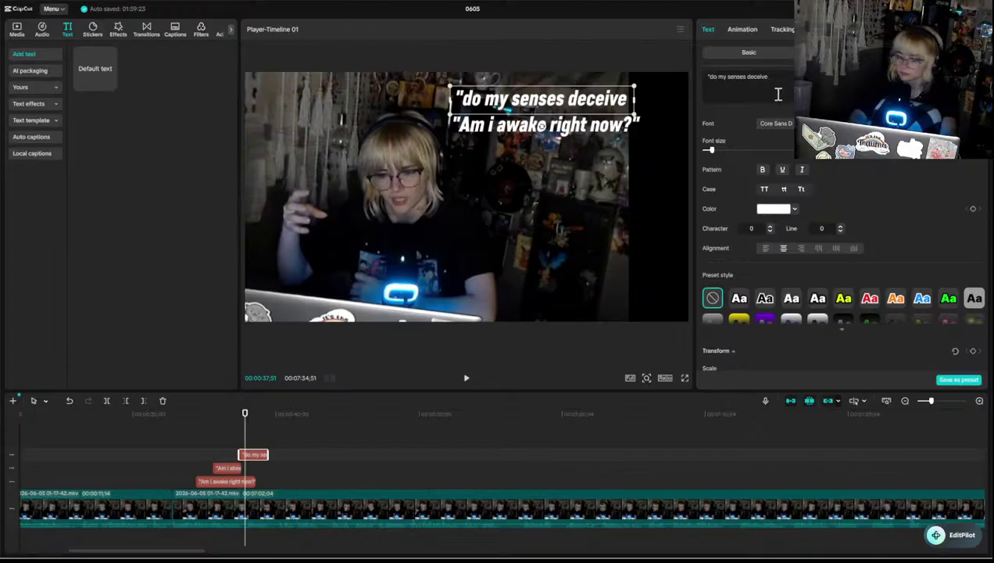
{"action": "type", "text": "\""}
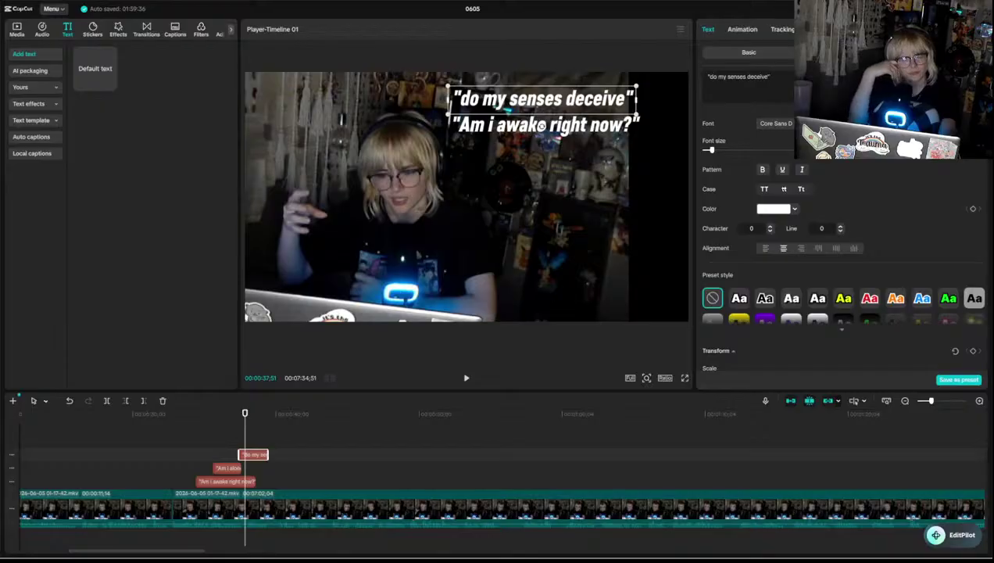
- Play through the caption stretch and trim the "do my senses deceive" caption's start to about 00:00:38
{"action": "left_click", "coordinate": [217, 443]}
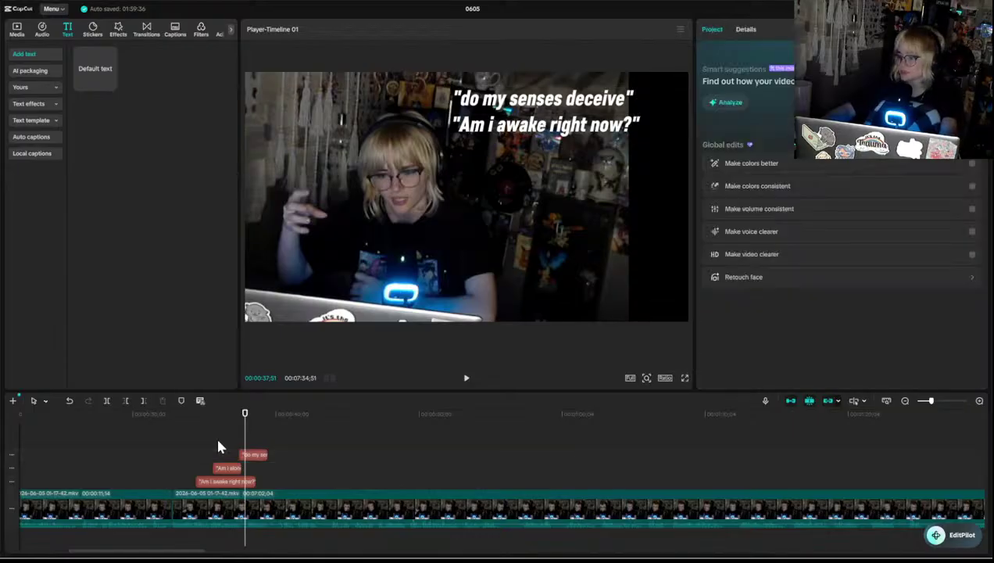
{"action": "left_click", "coordinate": [225, 436]}
{"action": "key", "text": "space"}
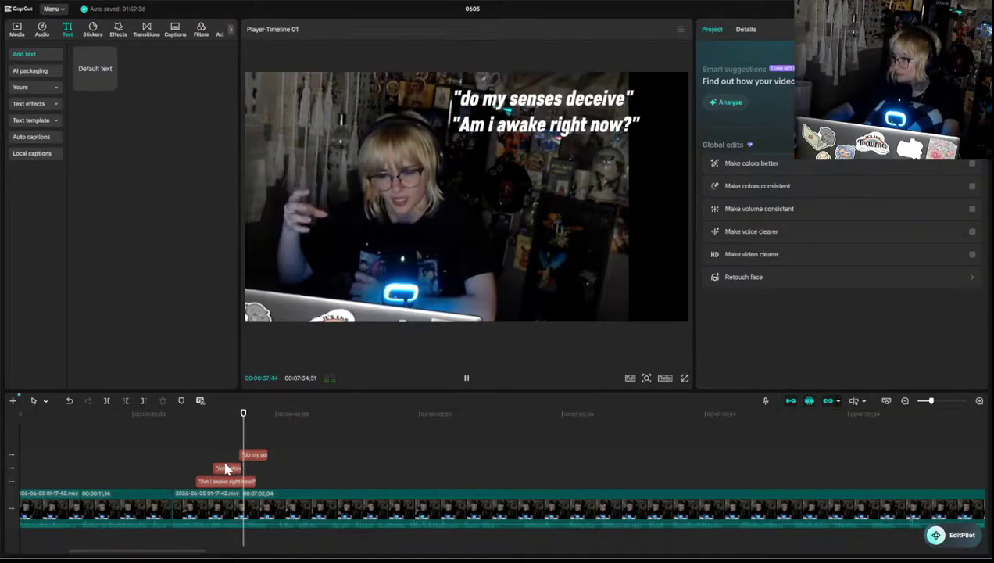
{"action": "left_click", "coordinate": [212, 443]}
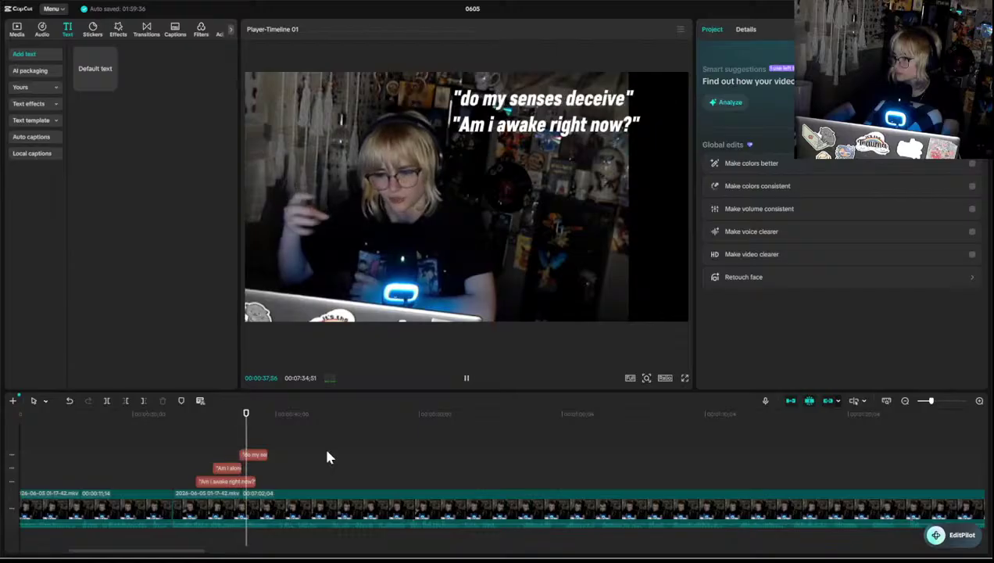
{"action": "key", "text": "space"}
{"action": "left_click_drag", "start_coordinate": [240, 453], "coordinate": [248, 453]}
{"action": "left_click", "coordinate": [240, 450]}
- Play into the third caption and extend its text to "do my senses deceive me" inside double quotation marks
{"action": "key", "text": "space"}
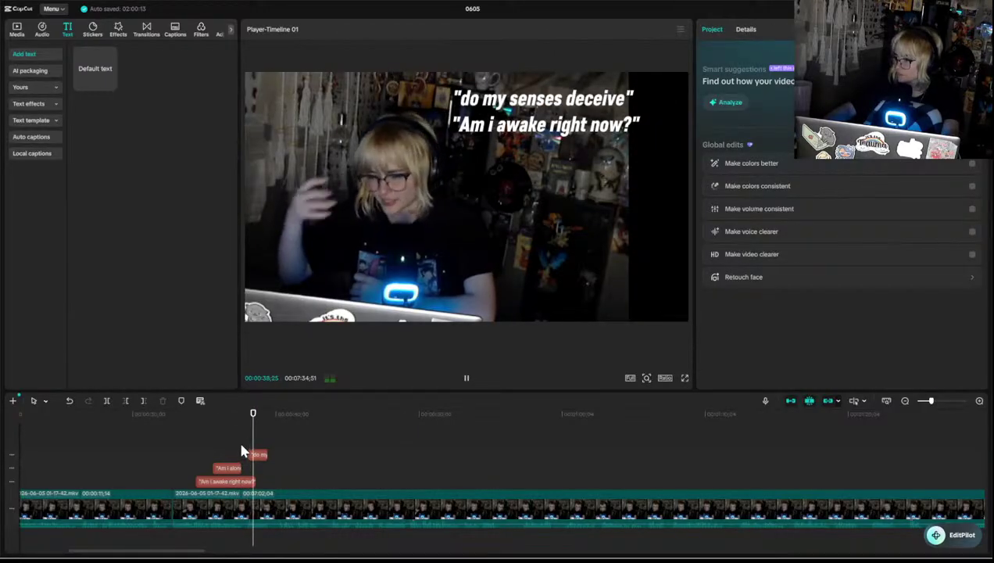
{"action": "left_click", "coordinate": [260, 458]}
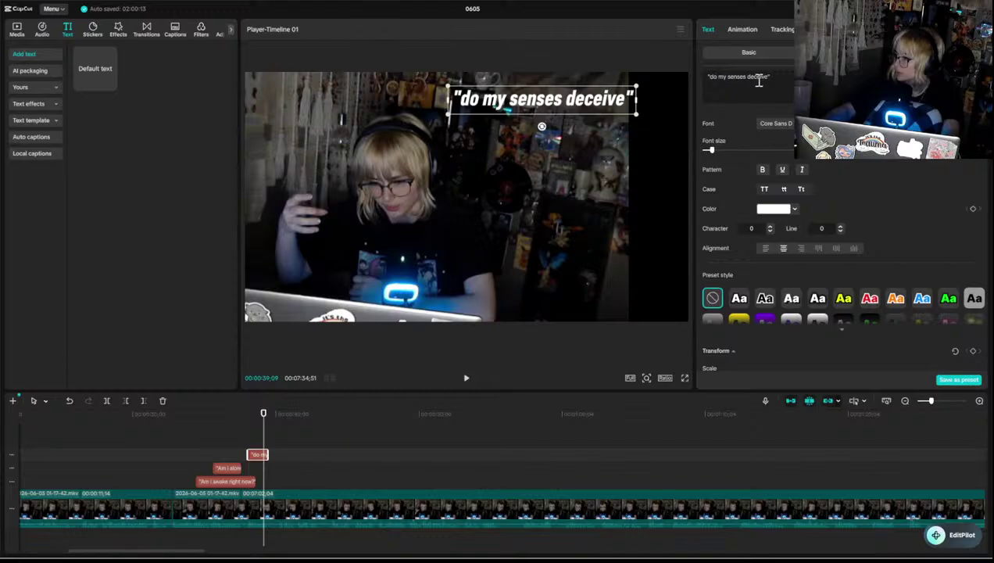
{"action": "key", "text": "BackSpace"}
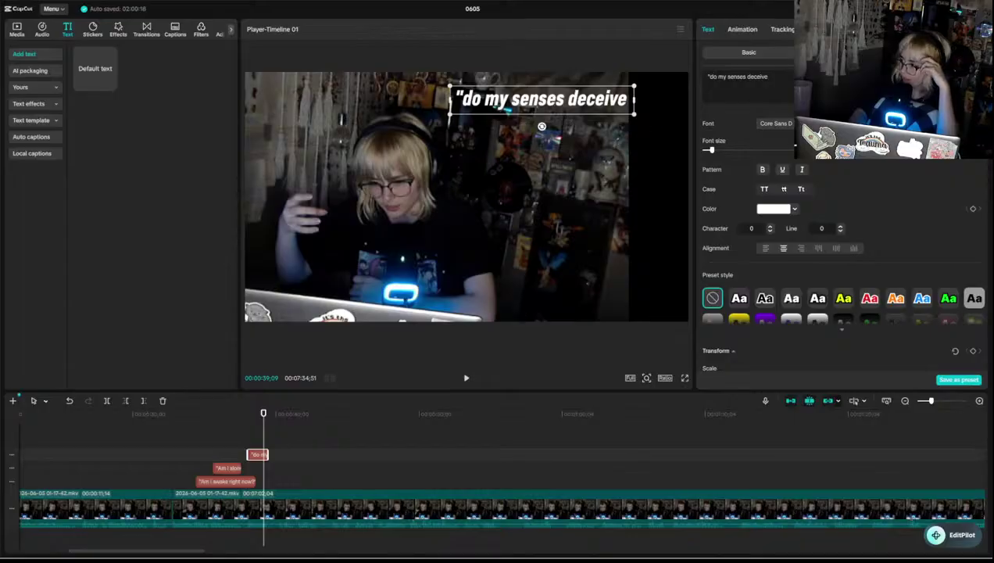
{"action": "type", "text": "me\""}
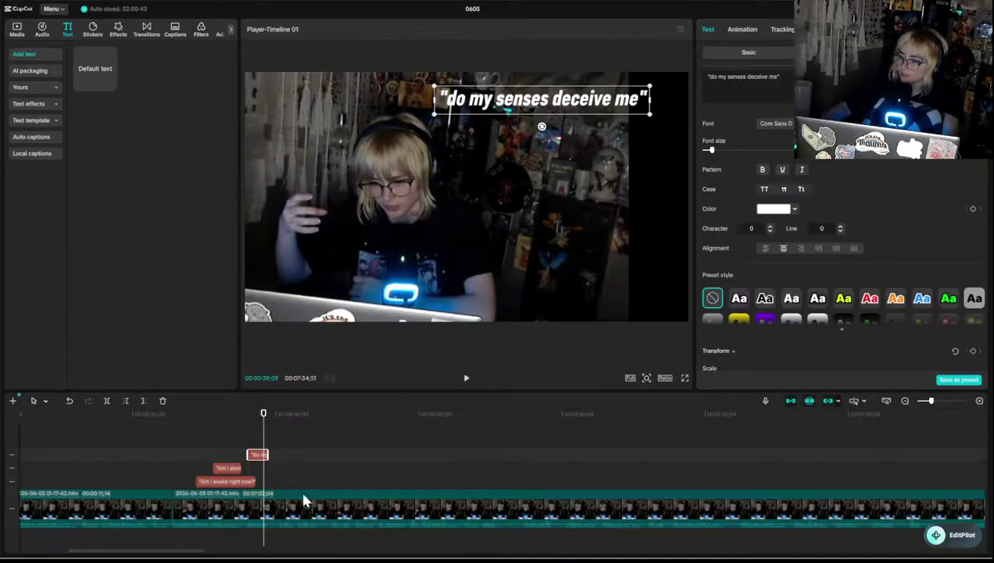
- Extend all three captions to the same end point and move the "do my senses deceive me" text below "Am i awake right now?"
{"action": "left_click", "coordinate": [256, 480]}
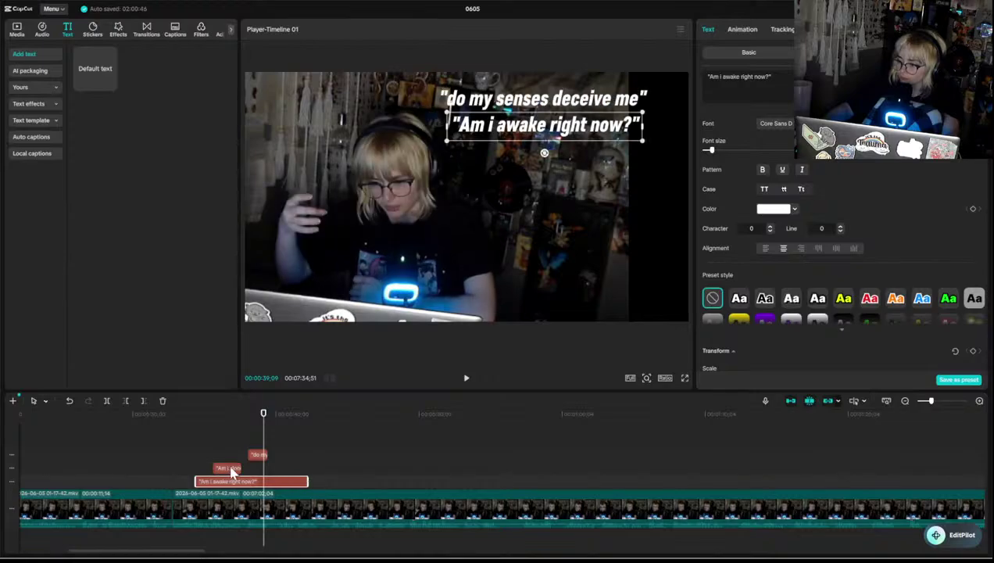
{"action": "left_click_drag", "start_coordinate": [243, 467], "coordinate": [307, 454]}
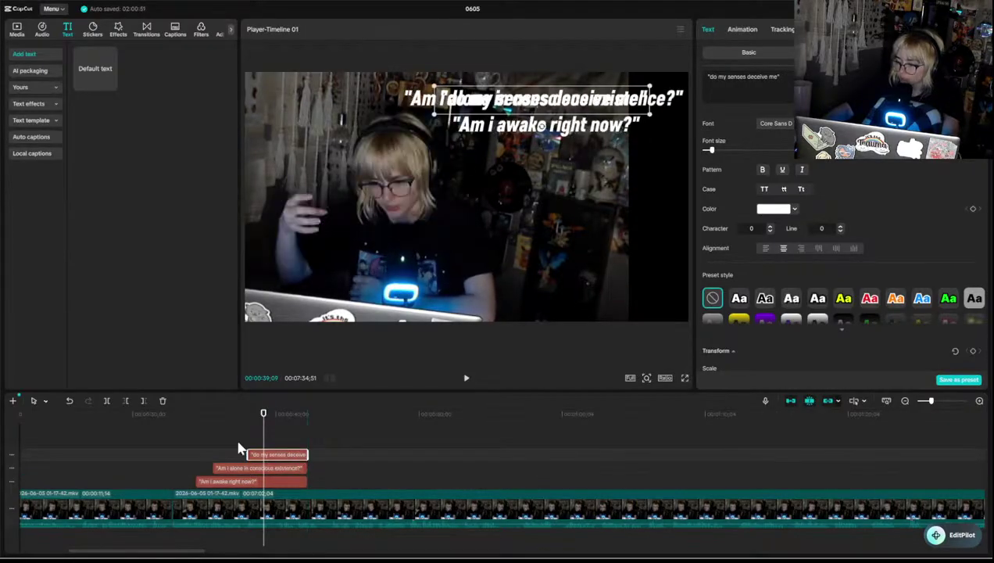
{"action": "left_click", "coordinate": [195, 456]}
{"action": "key", "text": "space"}
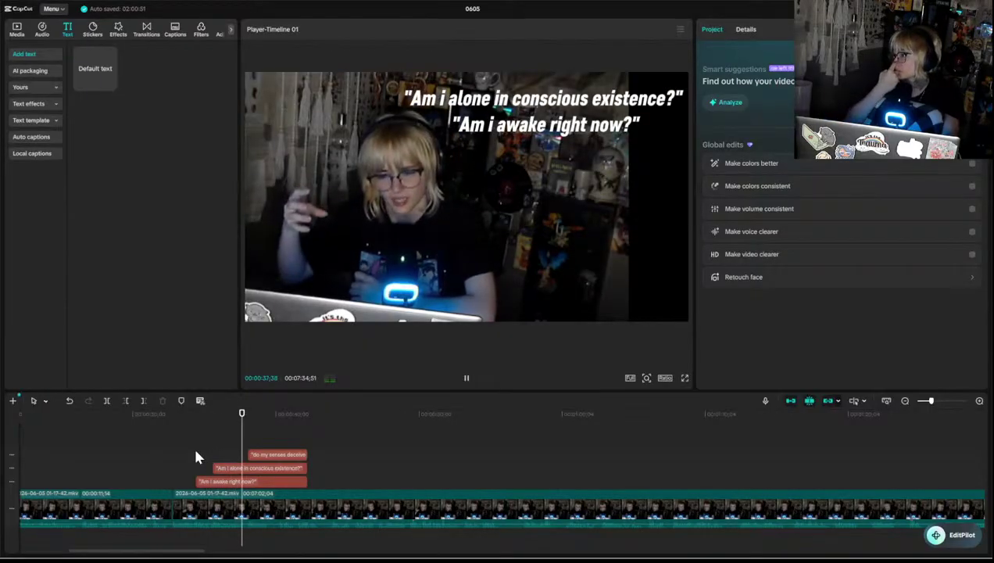
{"action": "left_click", "coordinate": [270, 455]}
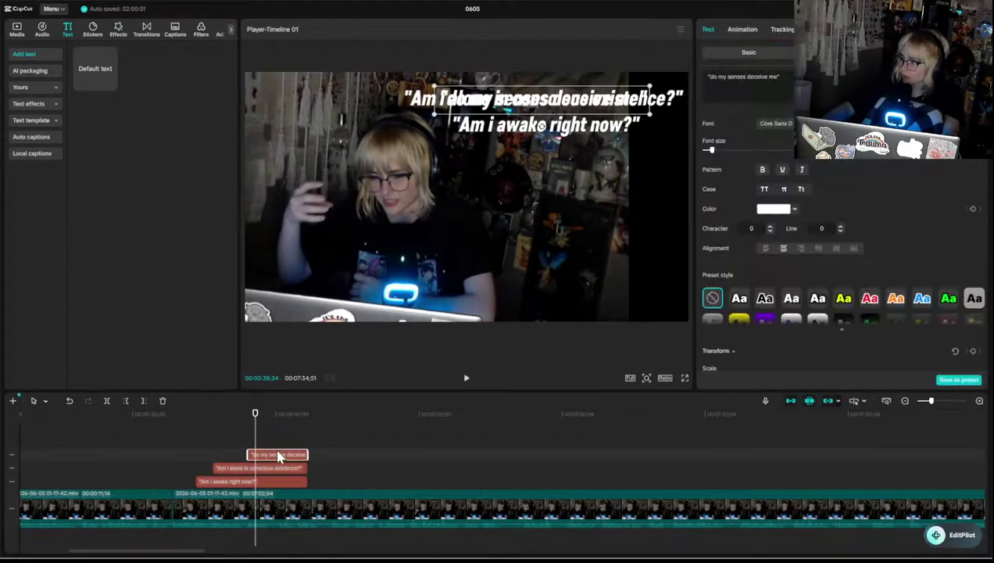
{"action": "left_click_drag", "start_coordinate": [549, 82], "coordinate": [545, 159]}
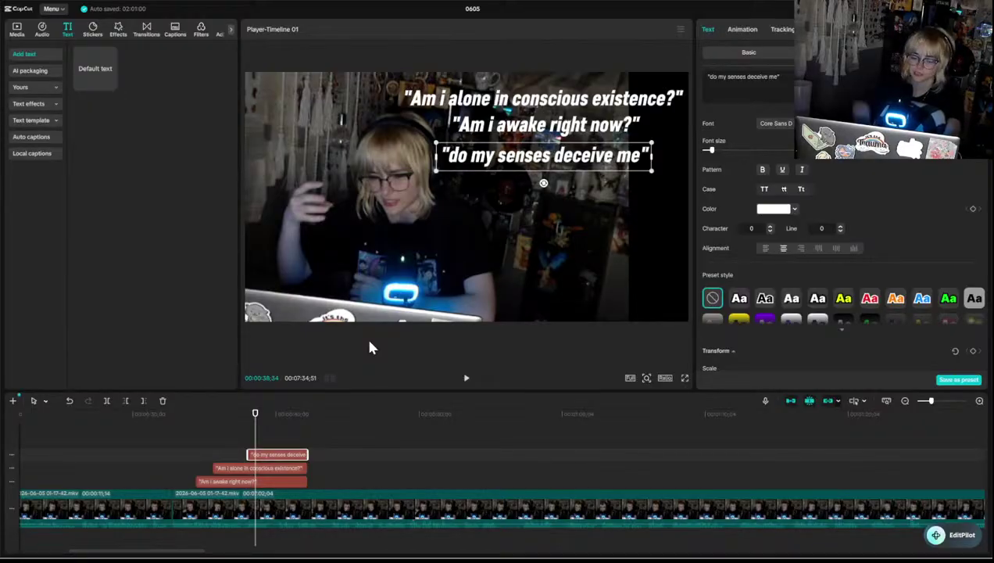
- Replay the three captions and add a question mark before the closing quotation mark of "do my senses deceive me"
{"action": "left_click", "coordinate": [224, 440]}
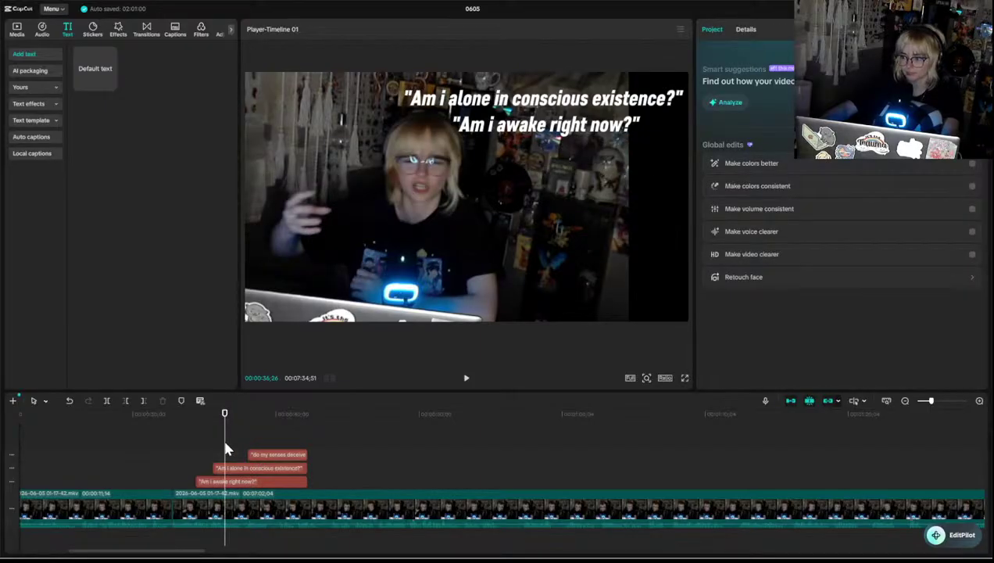
{"action": "key", "text": "space"}
{"action": "key", "text": "space"}
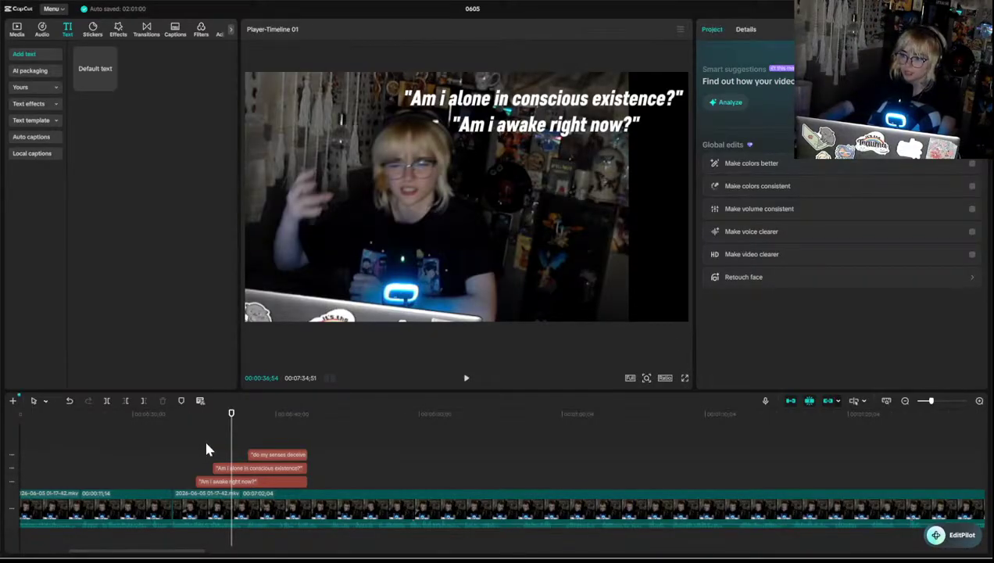
{"action": "left_click", "coordinate": [207, 449]}
{"action": "key", "text": "space"}
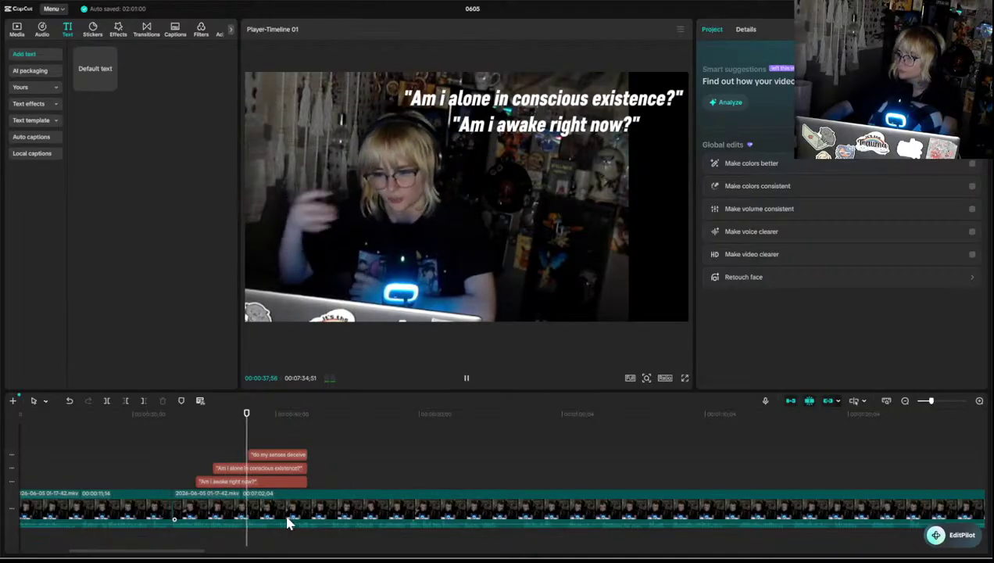
{"action": "key", "text": "space"}
{"action": "left_click", "coordinate": [282, 457]}
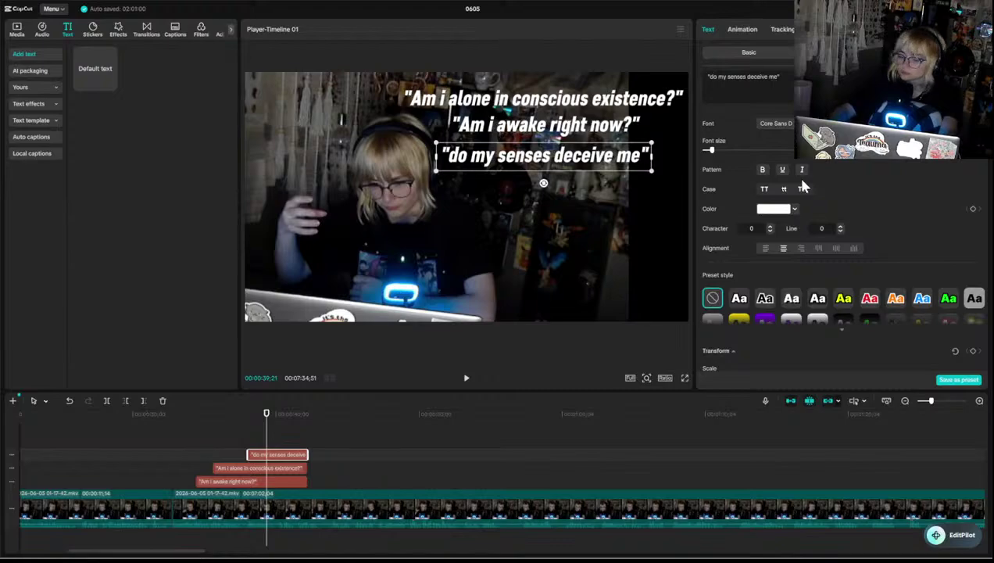
{"action": "type", "text": "?"}
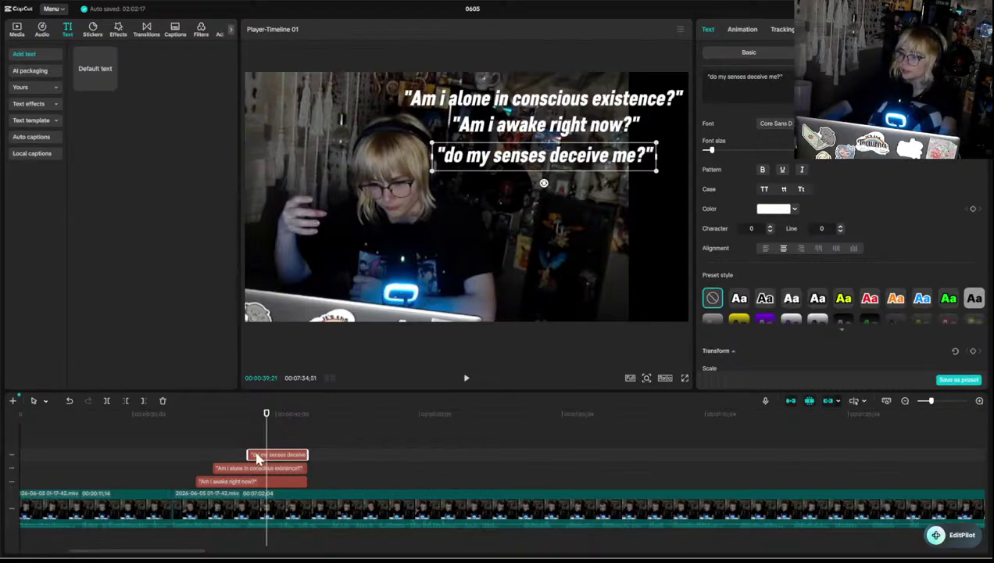
- Play through the stacked captions to check their timing, and park the playhead at 00:00:39;26
{"action": "left_click", "coordinate": [227, 428]}
{"action": "key", "text": "space"}
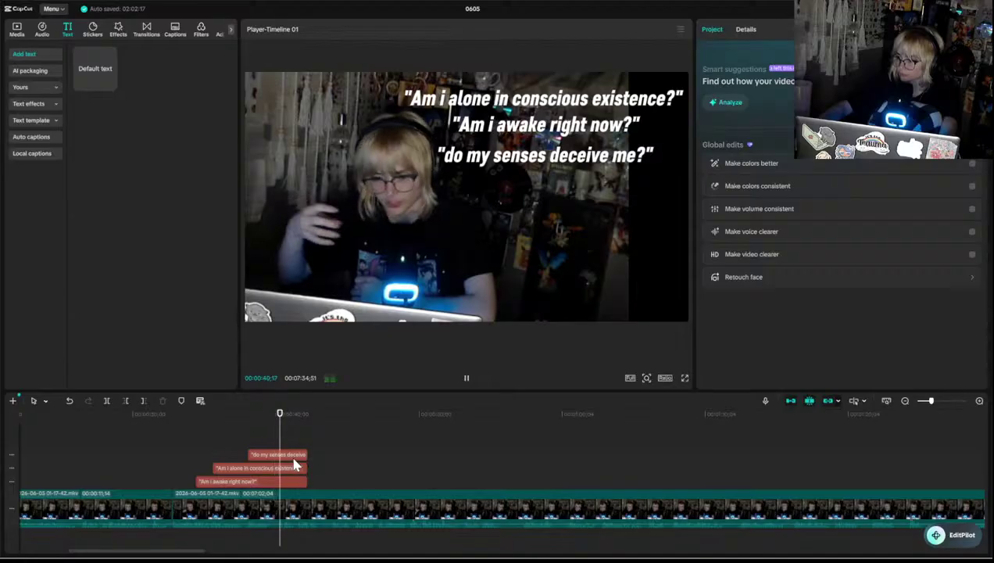
{"action": "key", "text": "space"}
{"action": "left_click", "coordinate": [267, 443]}
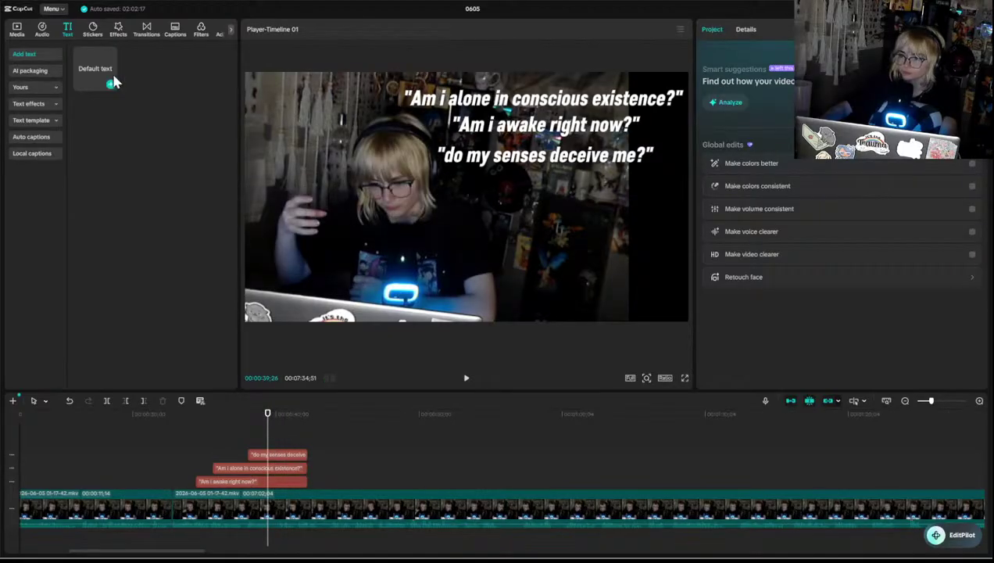
- Copy the third caption's text, replace it with "is __ more real than ___?" in double quotation marks and move it lower
{"action": "left_click", "coordinate": [286, 458]}
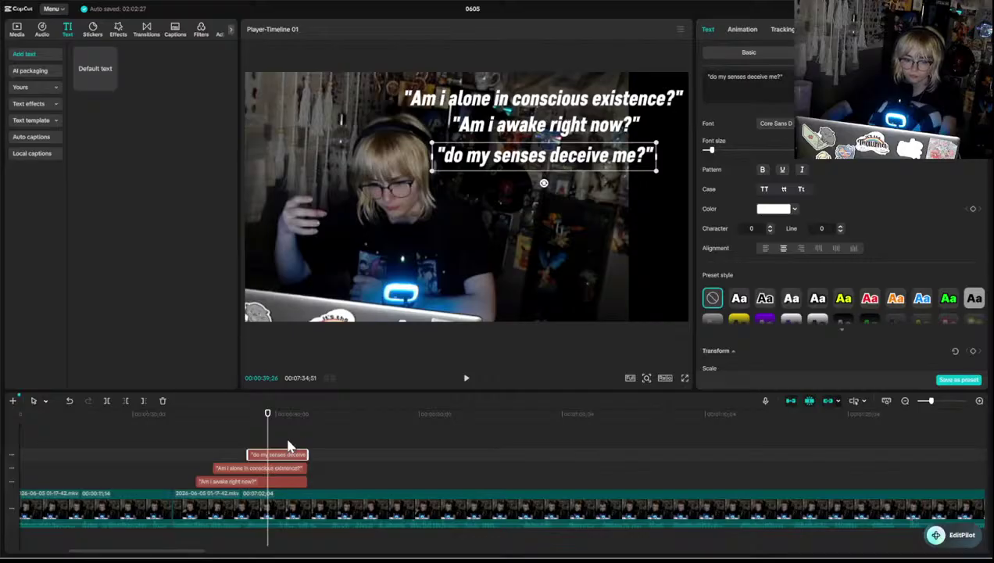
{"action": "key", "text": "ctrl+a"}
{"action": "key", "text": "ctrl+c"}
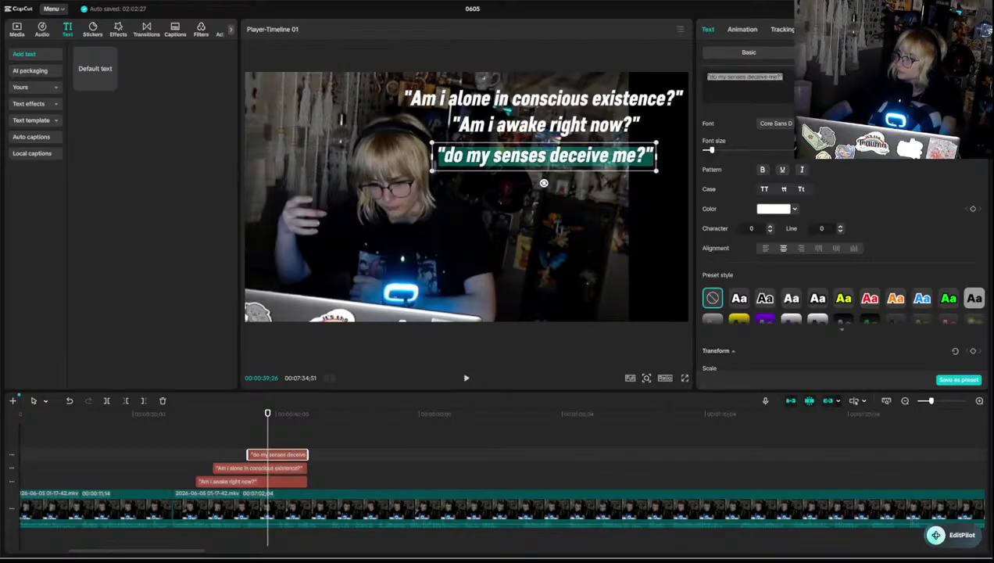
{"action": "key", "text": "BackSpace"}
{"action": "type", "text": "\""}
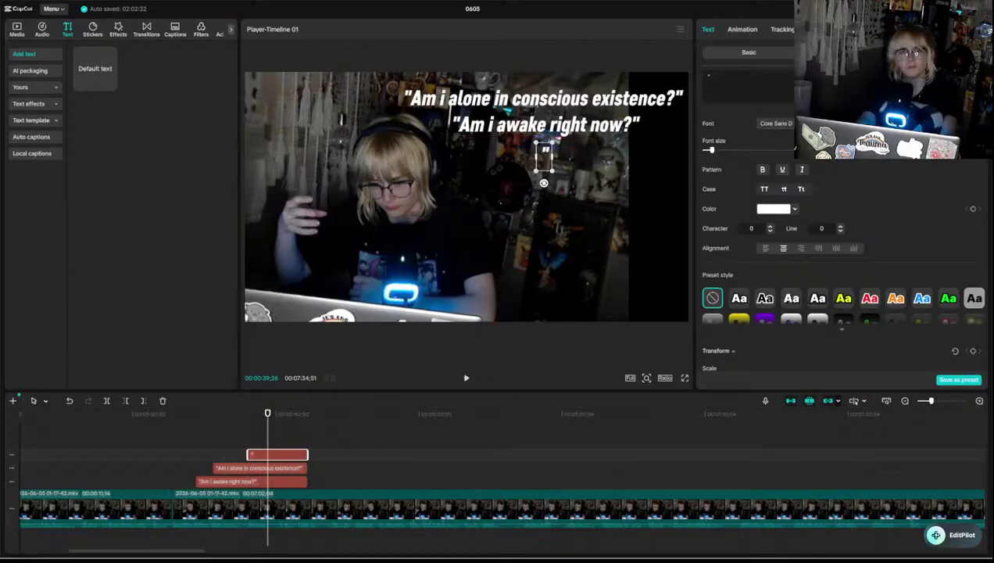
{"action": "type", "text": "is __"}
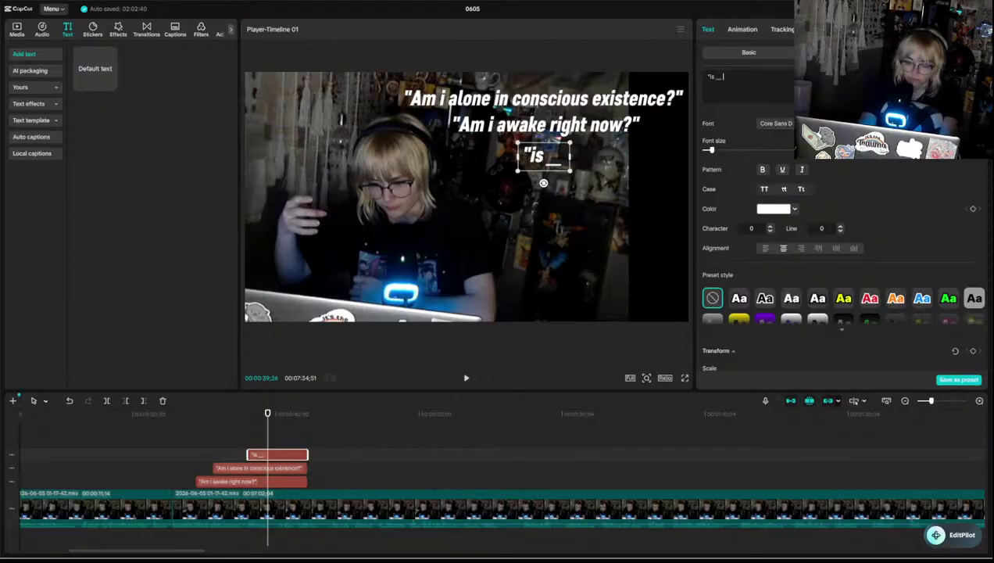
{"action": "type", "text": " more real than"}
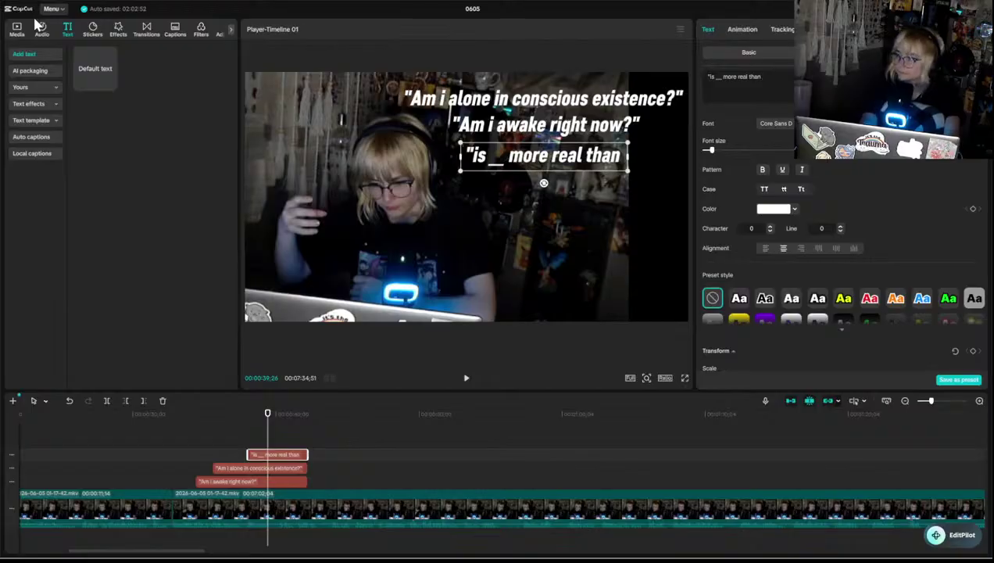
{"action": "type", "text": "__?\""}
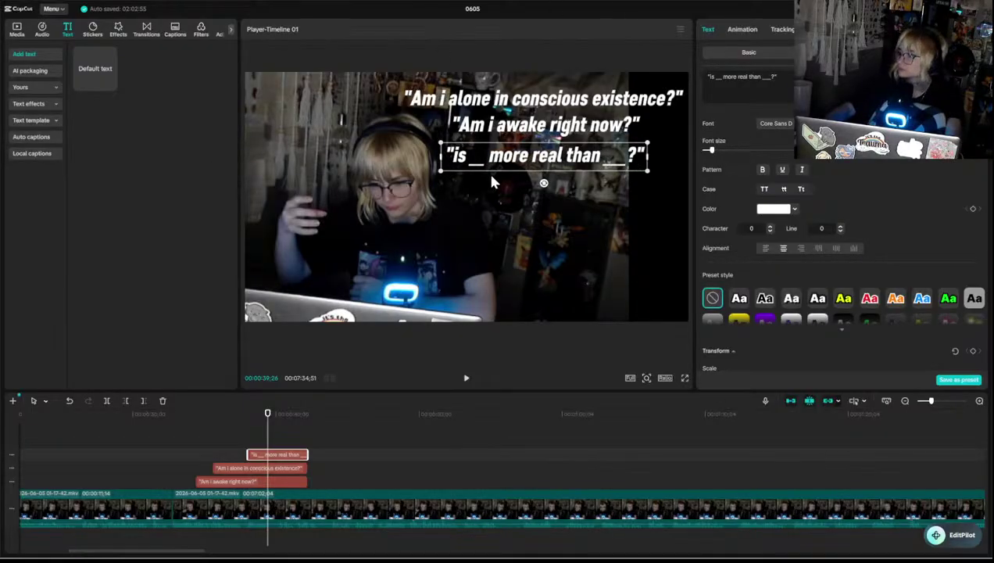
{"action": "left_click_drag", "start_coordinate": [506, 156], "coordinate": [514, 185]}
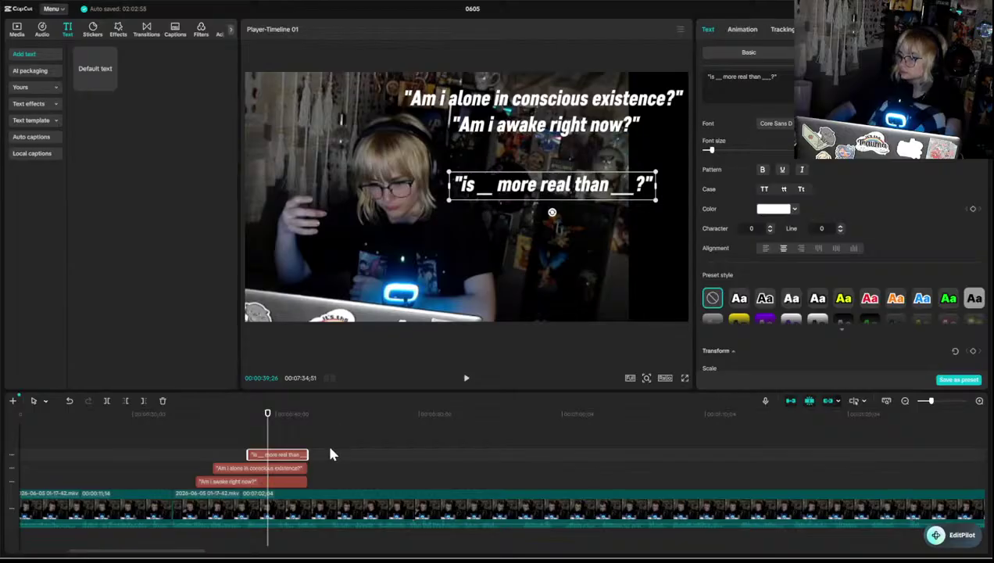
- Undo the third caption's move and its text replacement back to "do my senses deceive me?", and select that caption
{"action": "left_click", "coordinate": [238, 451]}
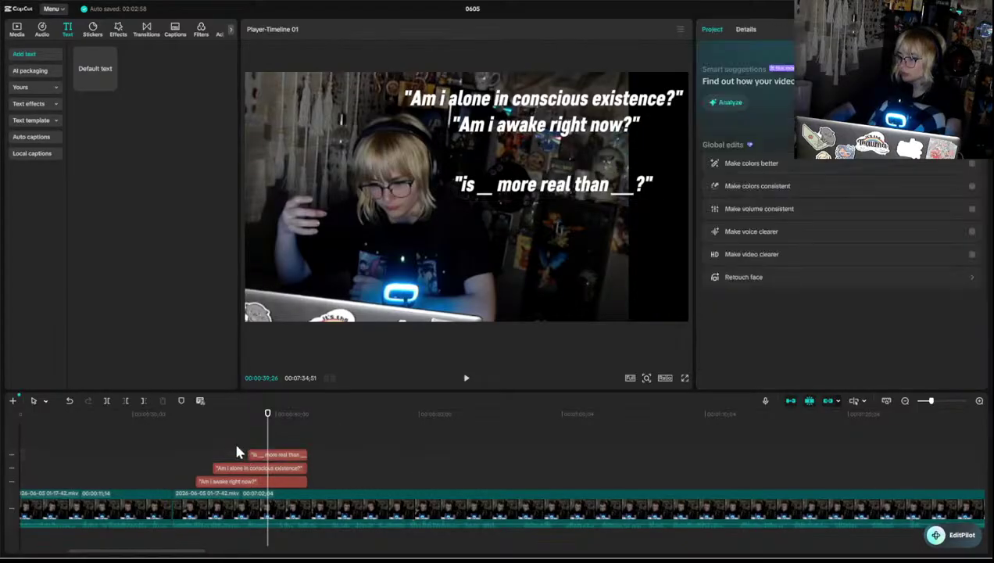
{"action": "left_click", "coordinate": [238, 452]}
{"action": "key", "text": "ctrl+z"}
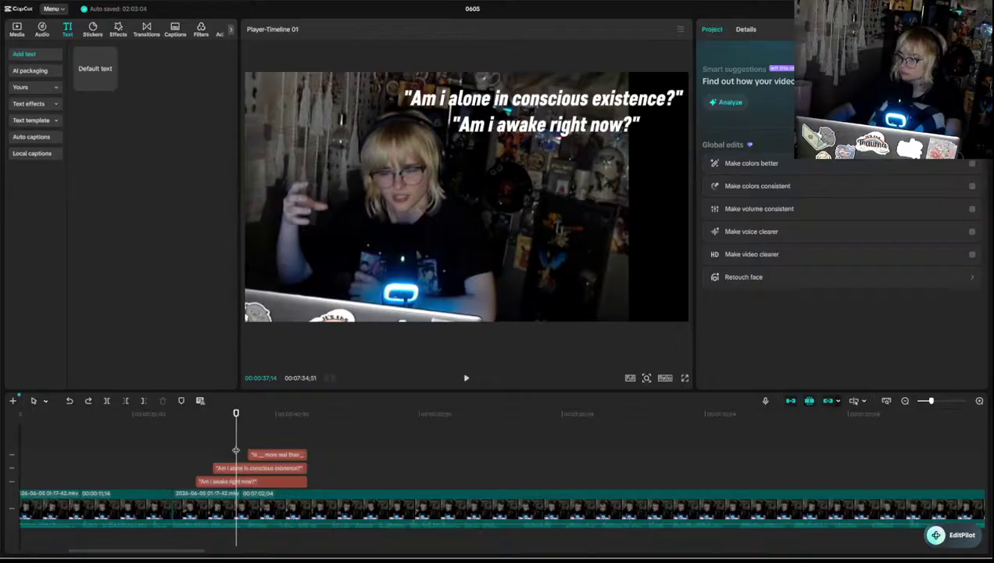
{"action": "left_click", "coordinate": [251, 441]}
{"action": "key", "text": "BackSpace"}
{"action": "key", "text": "BackSpace"}
{"action": "key", "text": "BackSpace"}
{"action": "key", "text": "BackSpace"}
{"action": "key", "text": "BackSpace"}
{"action": "key", "text": "BackSpace"}
{"action": "key", "text": "BackSpace"}
{"action": "key", "text": "BackSpace"}
{"action": "key", "text": "BackSpace"}
{"action": "key", "text": "BackSpace"}
{"action": "key", "text": "BackSpace"}
{"action": "key", "text": "BackSpace"}
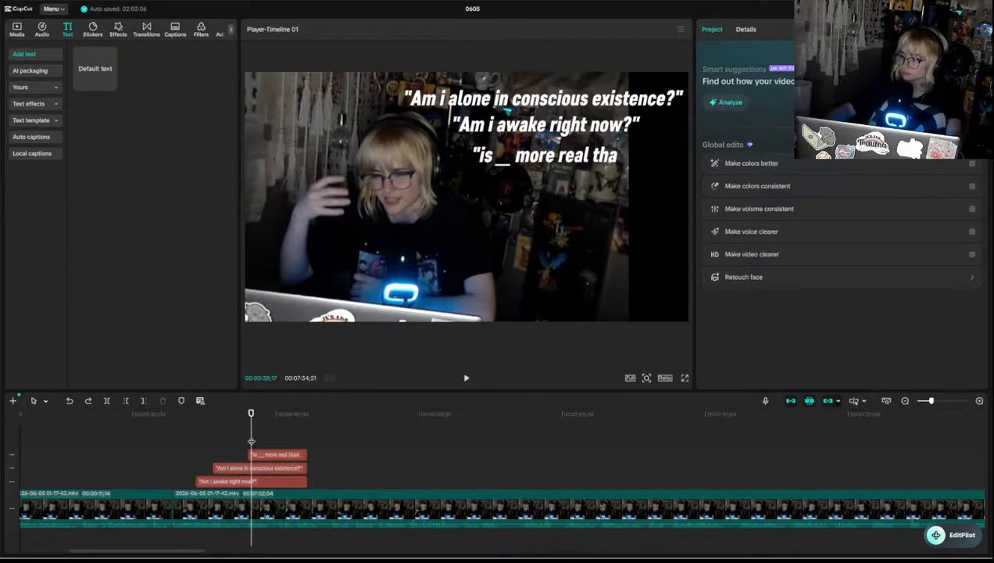
{"action": "key", "text": "BackSpace"}
{"action": "key", "text": "BackSpace"}
{"action": "key", "text": "BackSpace"}
{"action": "key", "text": "BackSpace"}
{"action": "key", "text": "BackSpace"}
{"action": "key", "text": "BackSpace"}
{"action": "key", "text": "BackSpace"}
{"action": "key", "text": "BackSpace"}
{"action": "key", "text": "BackSpace"}
{"action": "key", "text": "ctrl+v"}
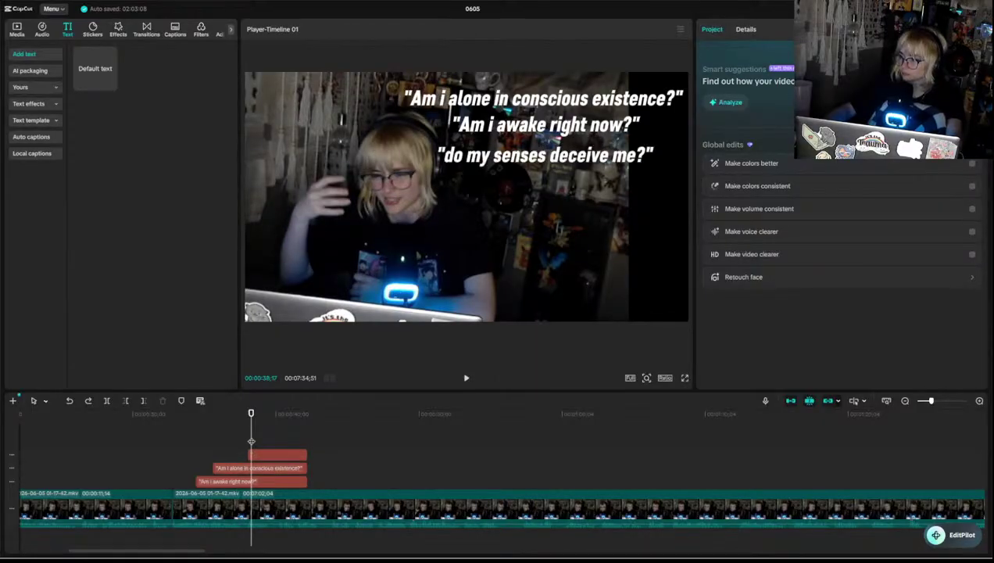
{"action": "left_click", "coordinate": [261, 455]}
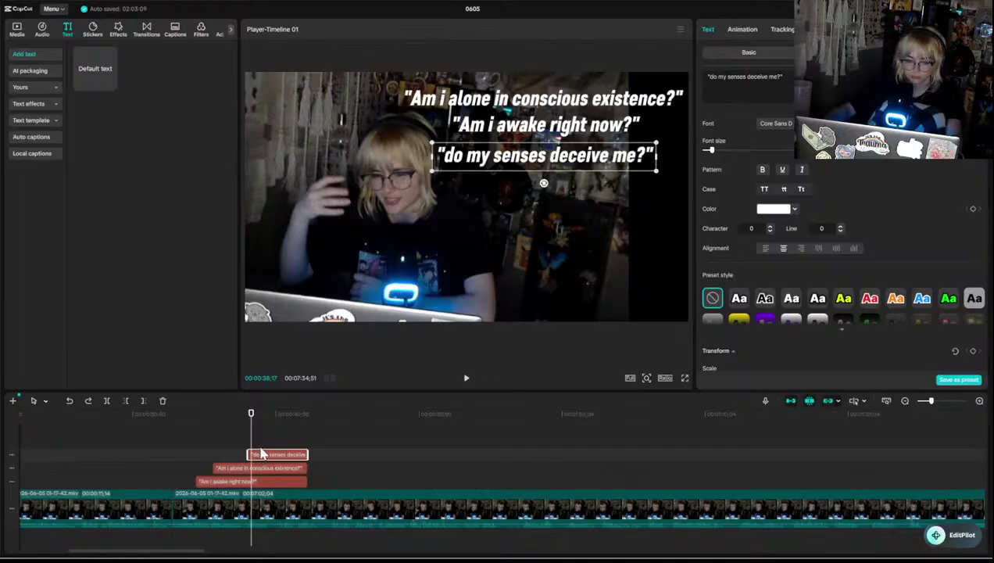
- Duplicate the "do my senses deceive me?" caption onto a new track above it and shift the copy slightly later
{"action": "key", "text": "ctrl+c"}
{"action": "key", "text": "ctrl+v"}
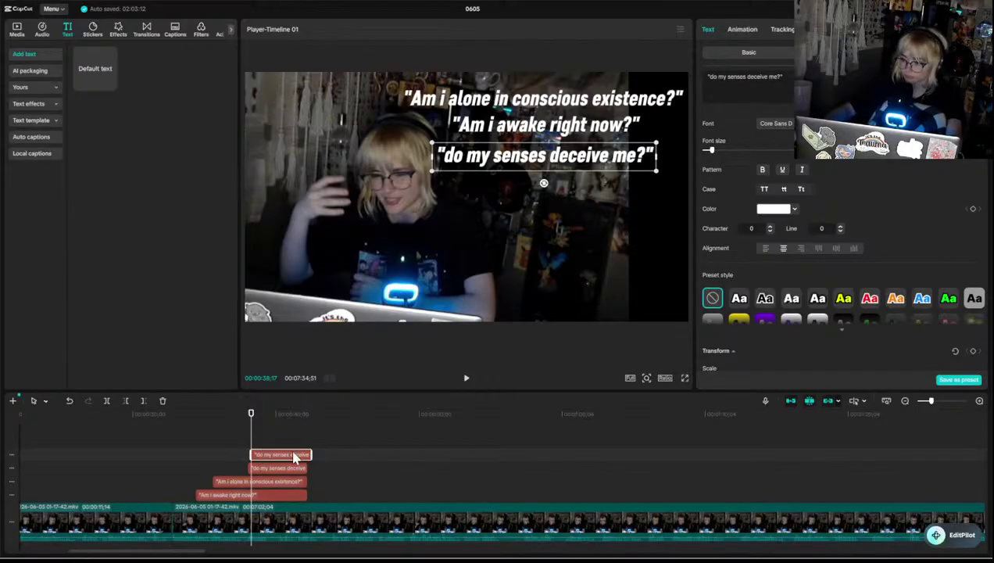
{"action": "left_click_drag", "start_coordinate": [297, 457], "coordinate": [302, 457]}
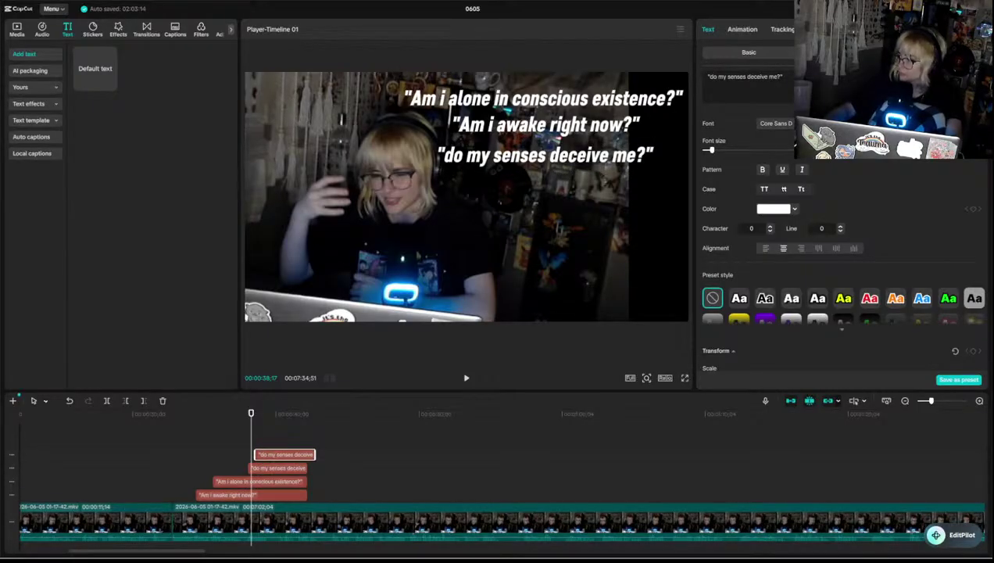
- Replace the duplicated caption's text with "is __ more real than __?" in double quotation marks
{"action": "key", "text": "ctrl+a"}
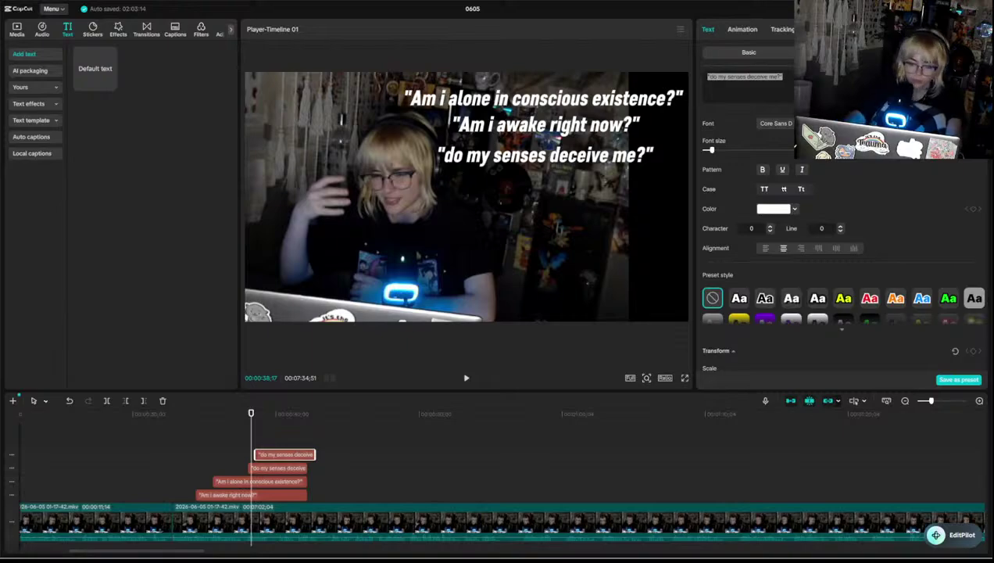
{"action": "key", "text": "BackSpace"}
{"action": "type", "text": "is __"}
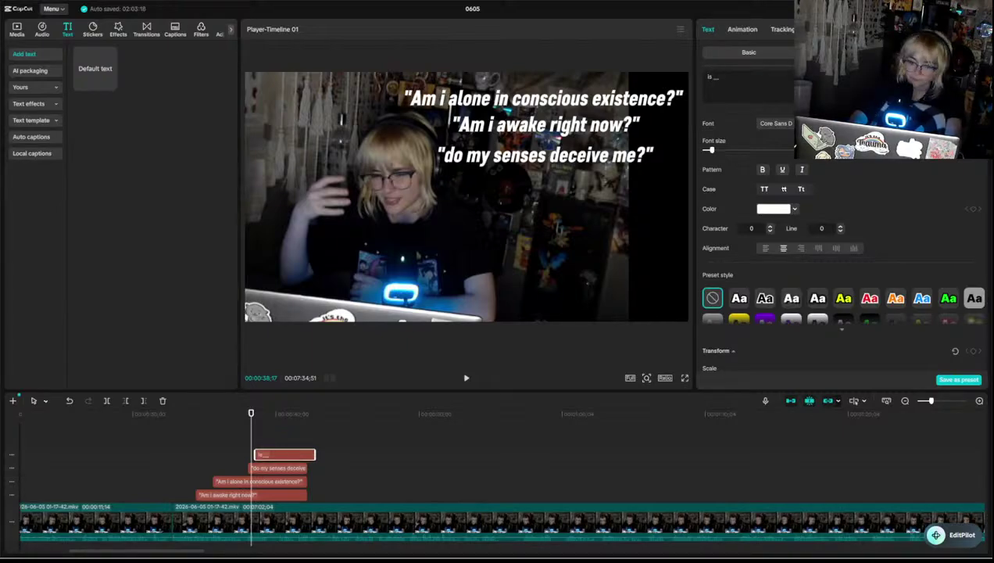
{"action": "type", "text": " more real th"}
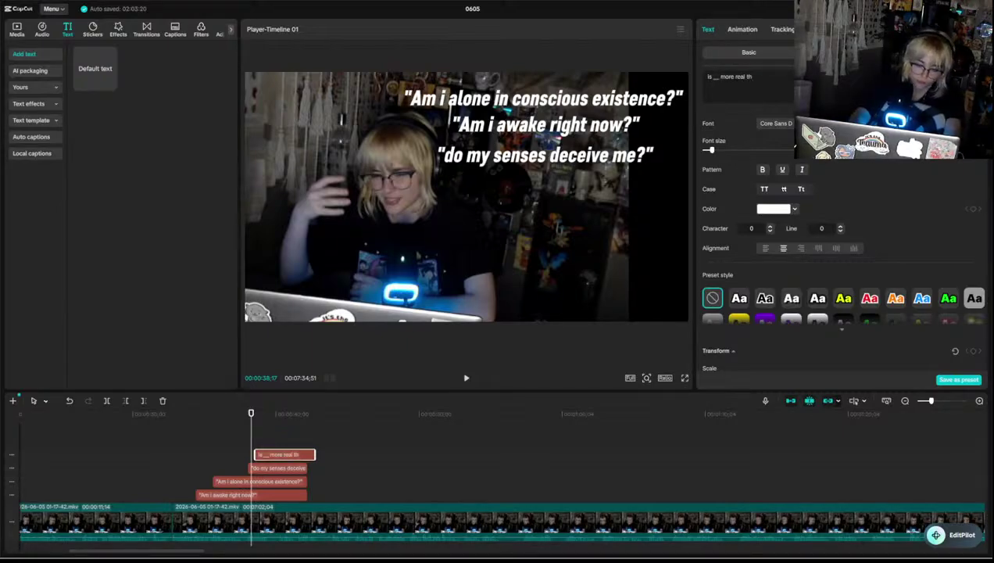
{"action": "type", "text": "an"}
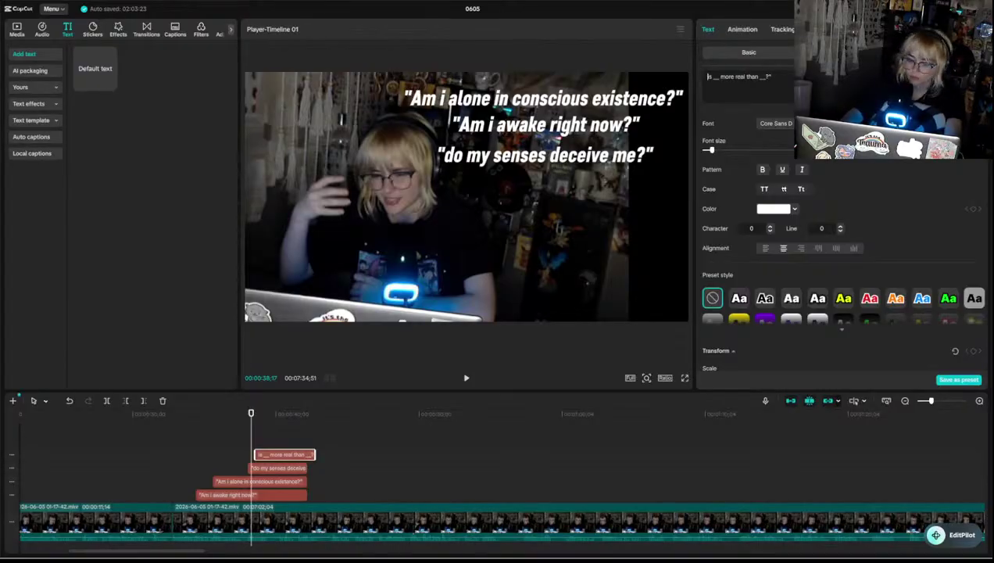
{"action": "type", "text": "\""}
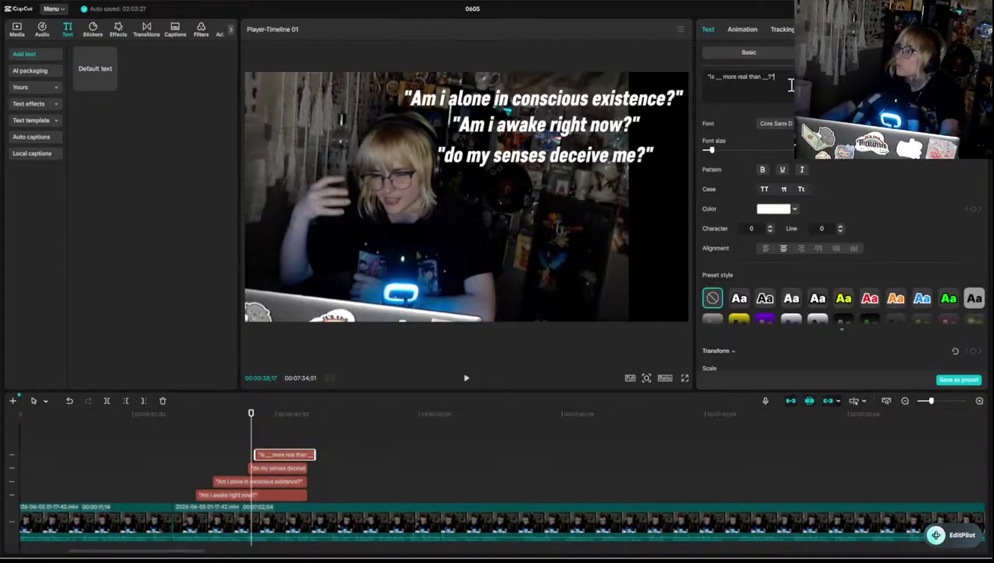
- Play through the captions and trim the start of the new fourth caption to about 00:00:39;34
{"action": "left_click", "coordinate": [238, 449]}
{"action": "key", "text": "space"}
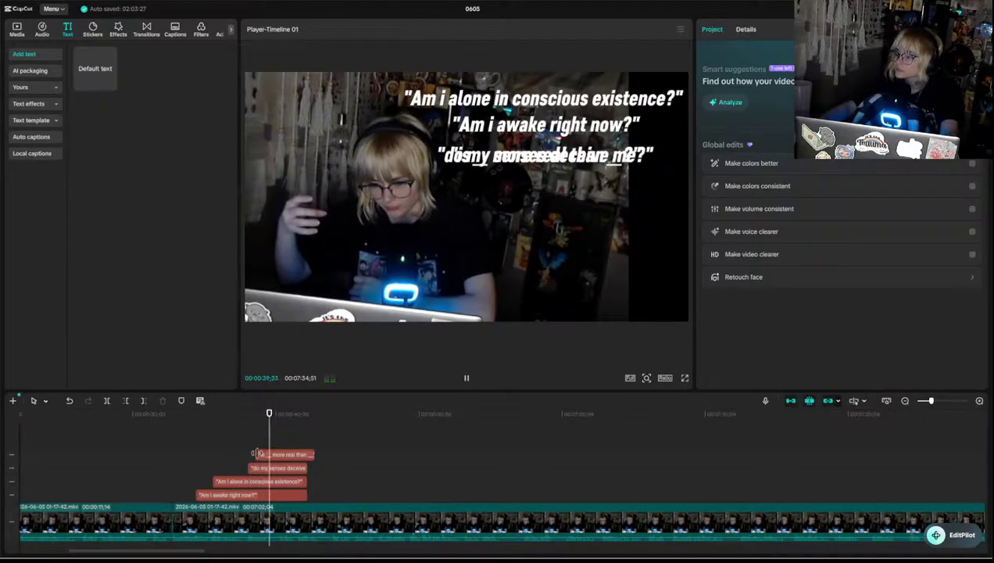
{"action": "left_click", "coordinate": [274, 454]}
{"action": "left_click_drag", "start_coordinate": [270, 454], "coordinate": [274, 454]}
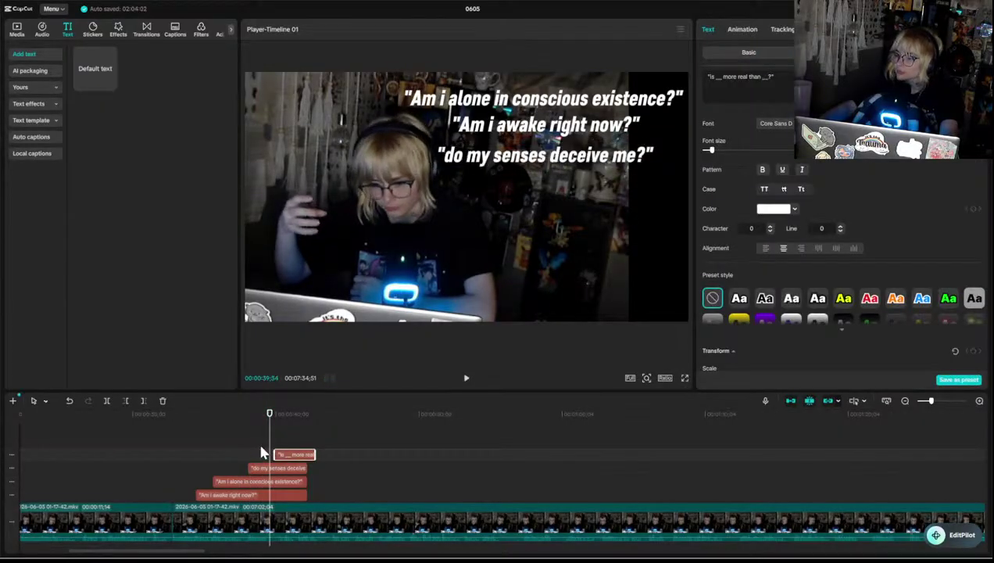
- Play on to about 00:00:40;23 and move the fourth caption down, directly below "do my senses deceive me?" in the frame
{"action": "left_click", "coordinate": [248, 451]}
{"action": "key", "text": "space"}
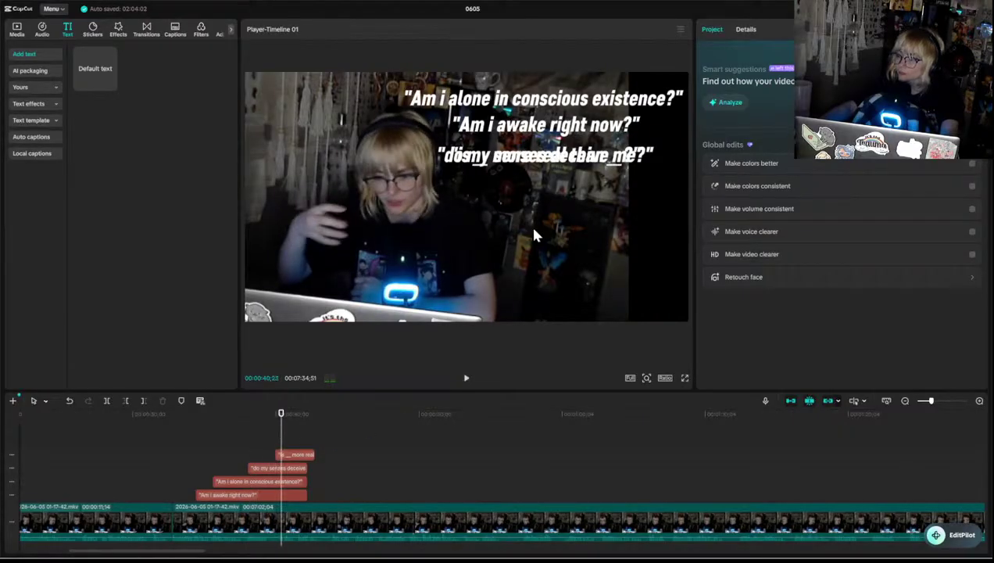
{"action": "key", "text": "space"}
{"action": "left_click_drag", "start_coordinate": [525, 160], "coordinate": [525, 184]}
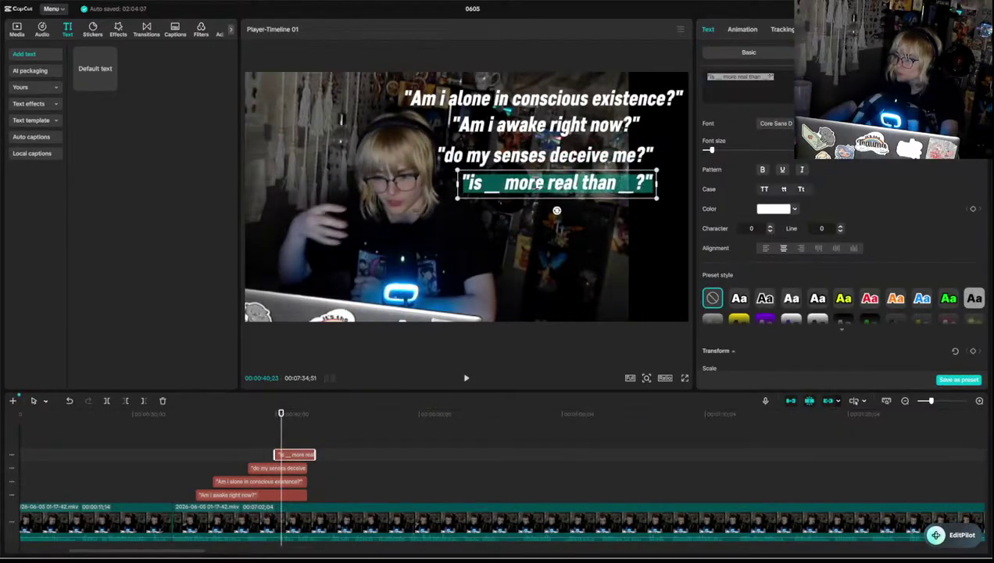
{"action": "left_click", "coordinate": [523, 290]}
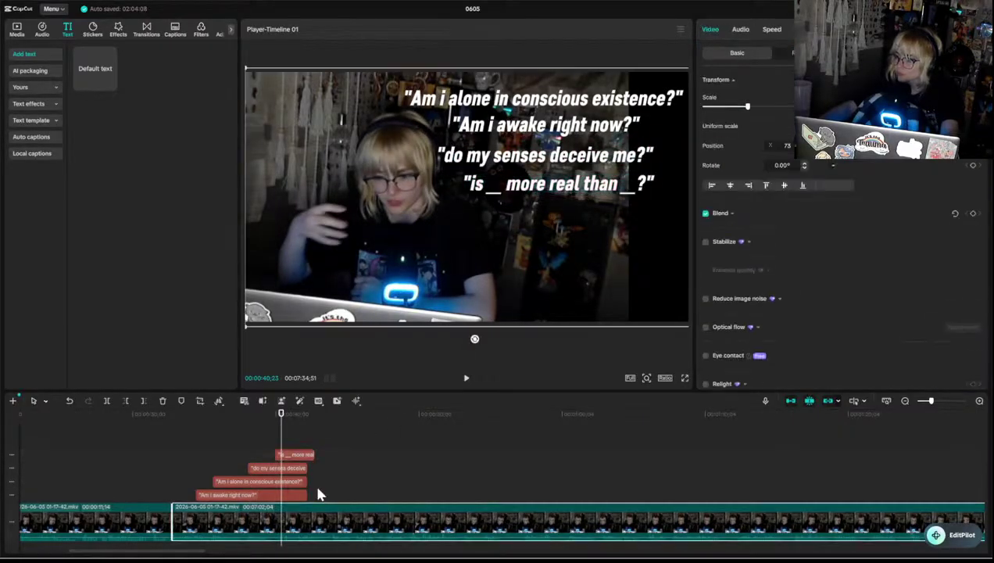
- Trim the start of the fourth caption to the playhead at 00:00:40;23 and play past its end to check the timing
{"action": "left_click", "coordinate": [275, 455]}
{"action": "left_click_drag", "start_coordinate": [275, 455], "coordinate": [282, 455]}
{"action": "left_click", "coordinate": [266, 457]}
{"action": "key", "text": "space"}
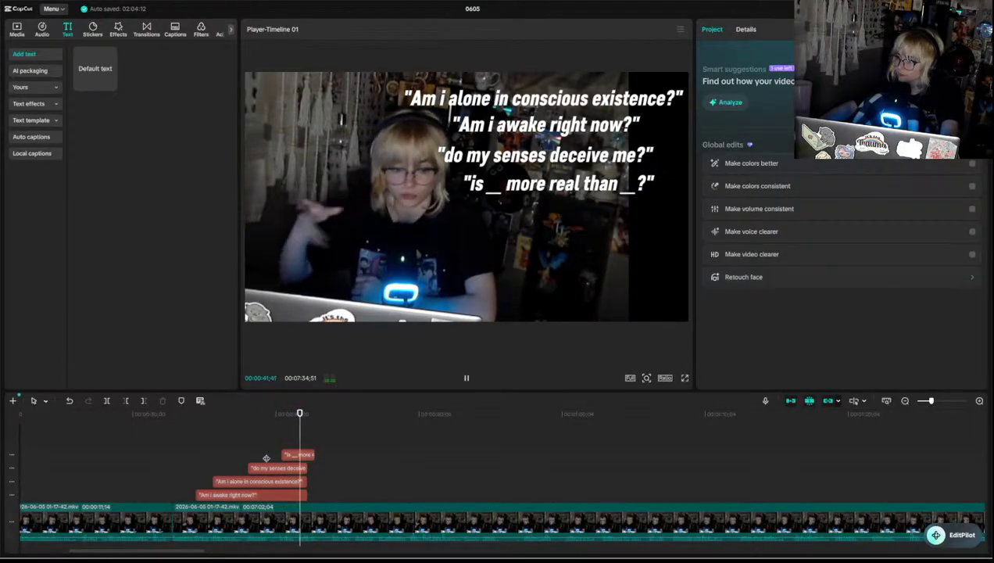
{"action": "key", "text": "space"}
- Park the playhead on the fourth caption at 00:00:42;13 and reword it to "is __ as real as __?"
{"action": "left_click", "coordinate": [314, 454]}
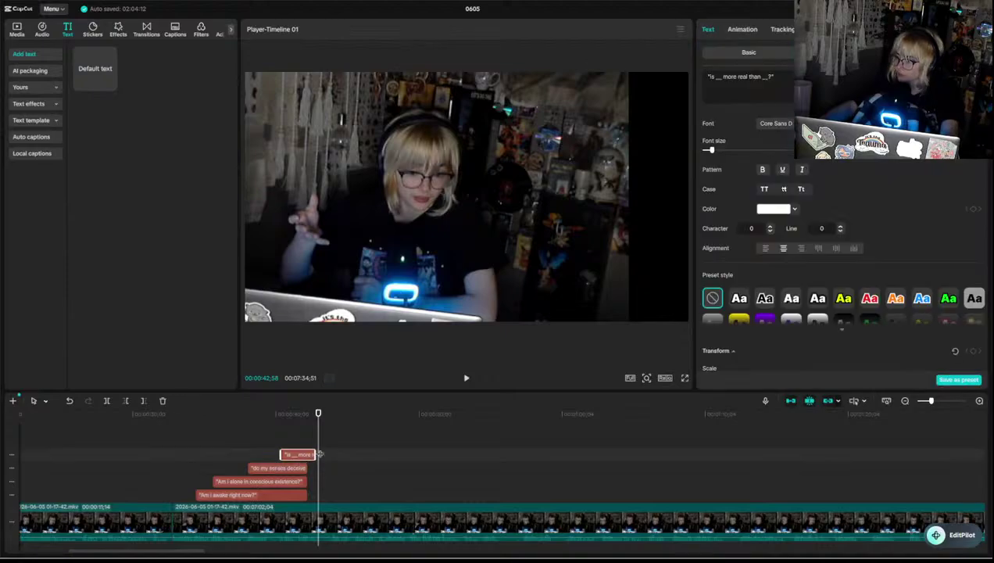
{"action": "left_click", "coordinate": [348, 463]}
{"action": "left_click", "coordinate": [310, 453]}
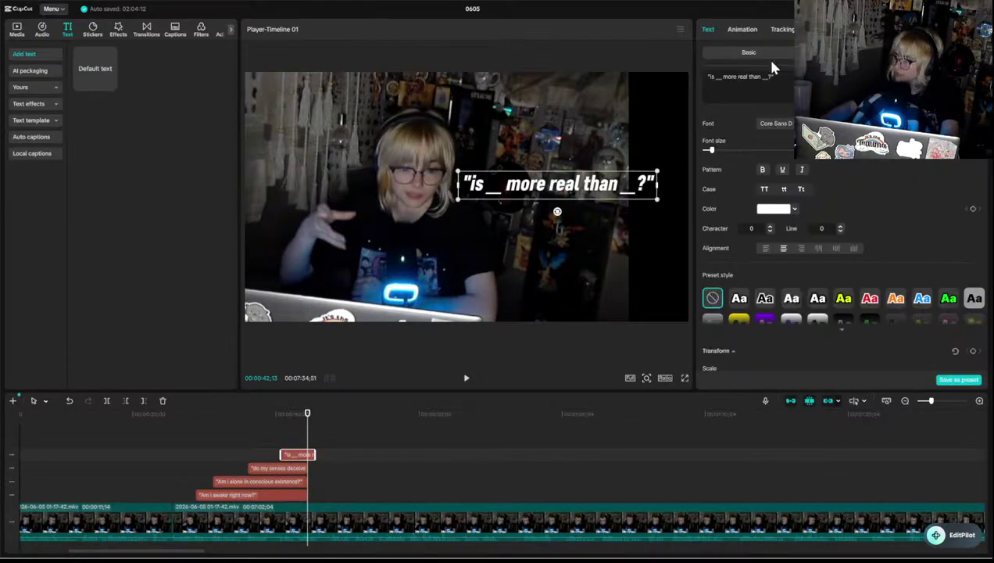
{"action": "double_click", "coordinate": [730, 77]}
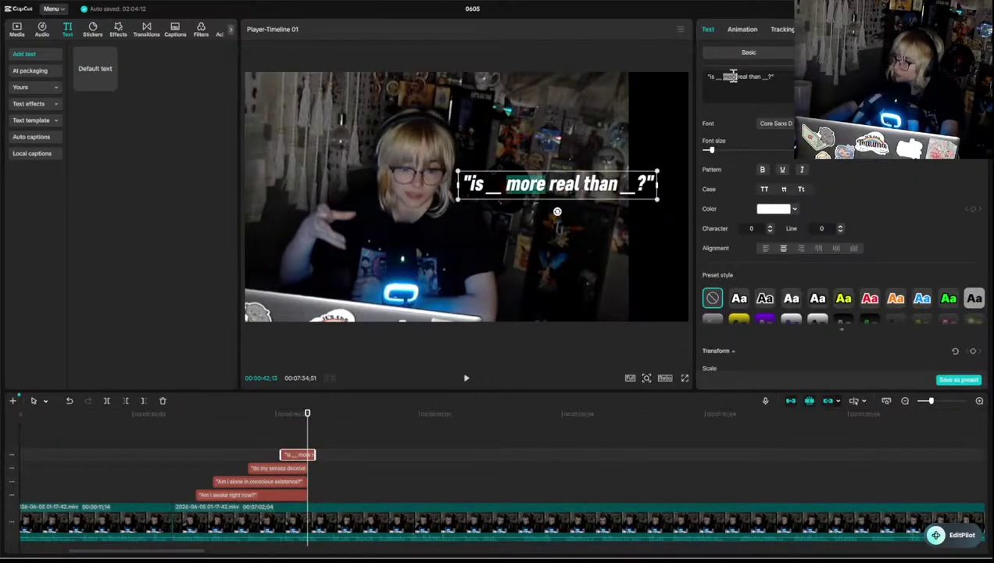
{"action": "key", "text": "BackSpace"}
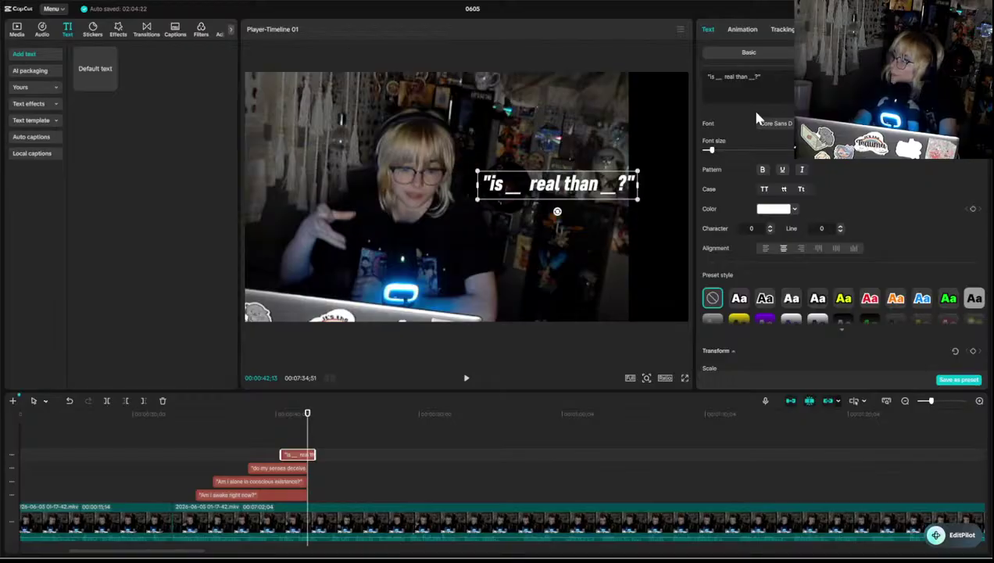
{"action": "type", "text": "as"}
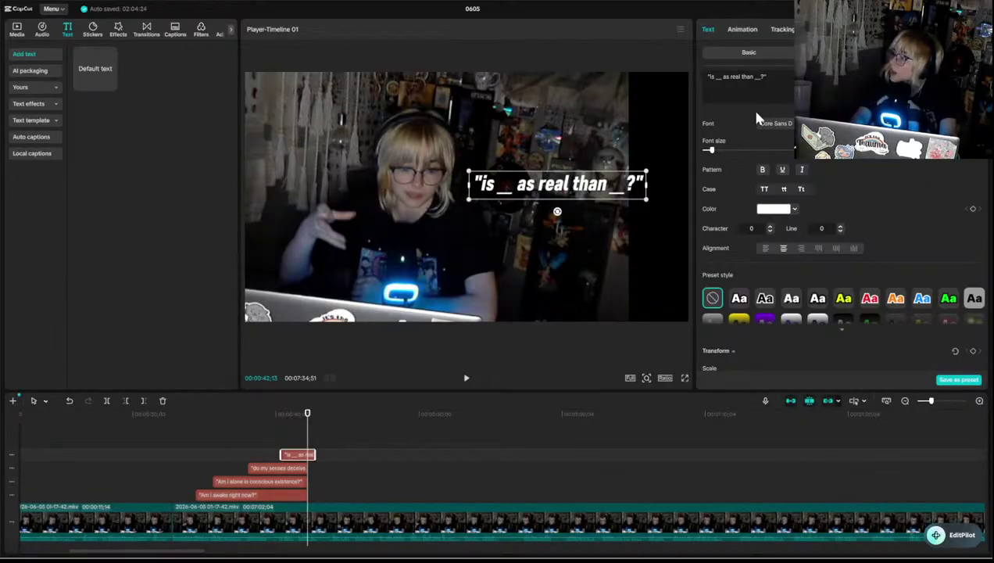
{"action": "key", "text": "BackSpace"}
{"action": "key", "text": "BackSpace"}
{"action": "key", "text": "BackSpace"}
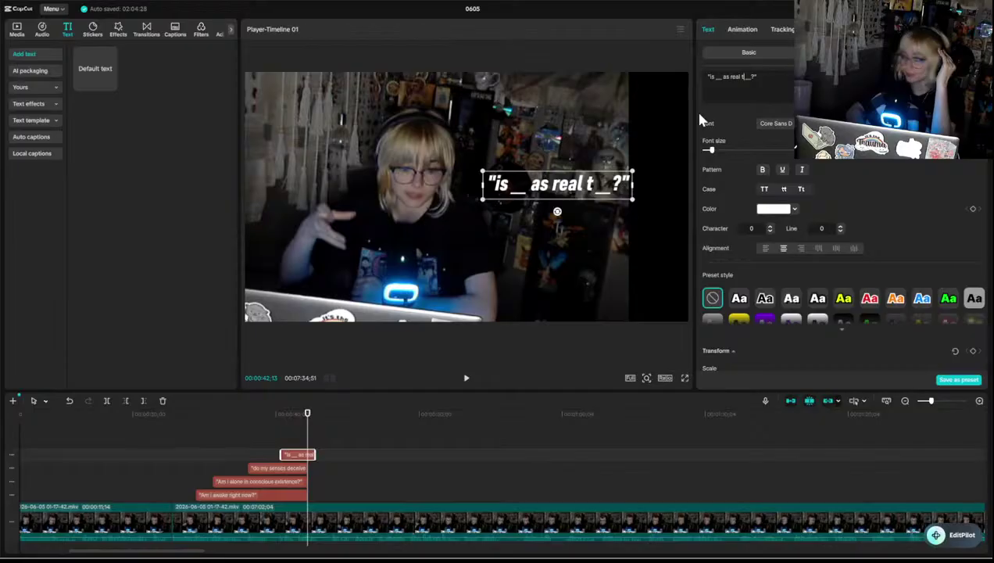
{"action": "key", "text": "BackSpace"}
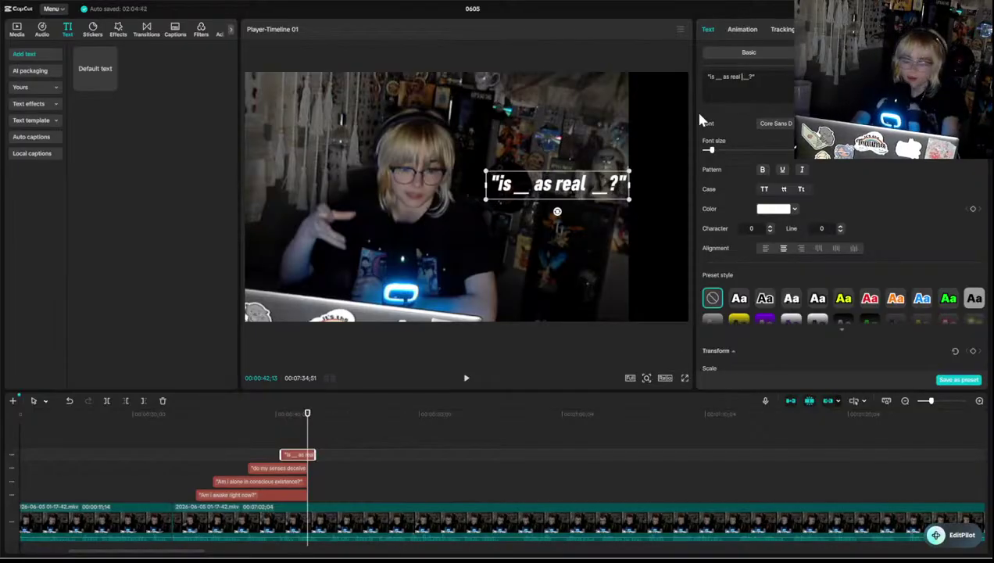
{"action": "type", "text": "as"}
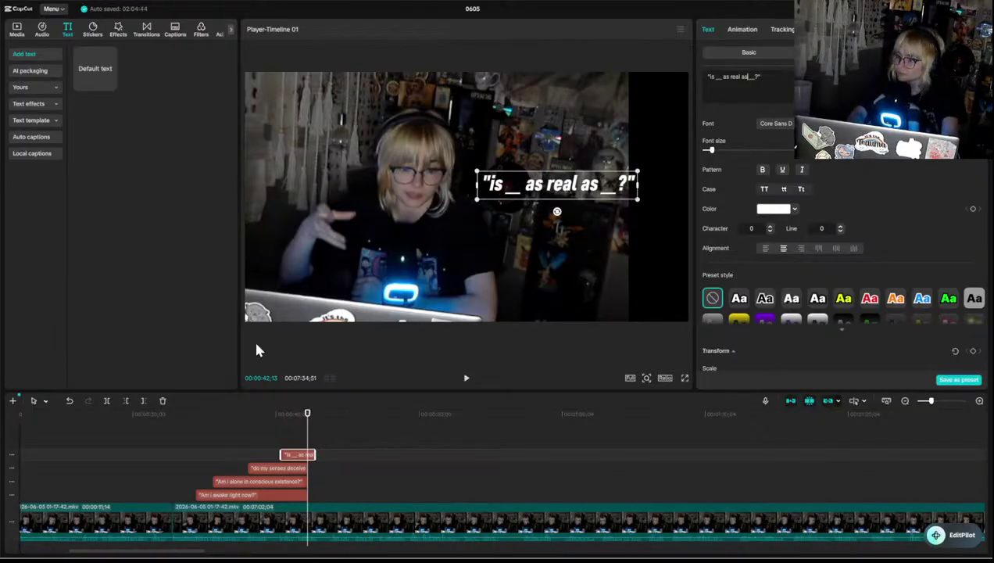
- Replay the captions and capitalize the first word of the third caption so it reads "Do my senses deceive me?"
{"action": "left_click", "coordinate": [235, 455]}
{"action": "key", "text": "space"}
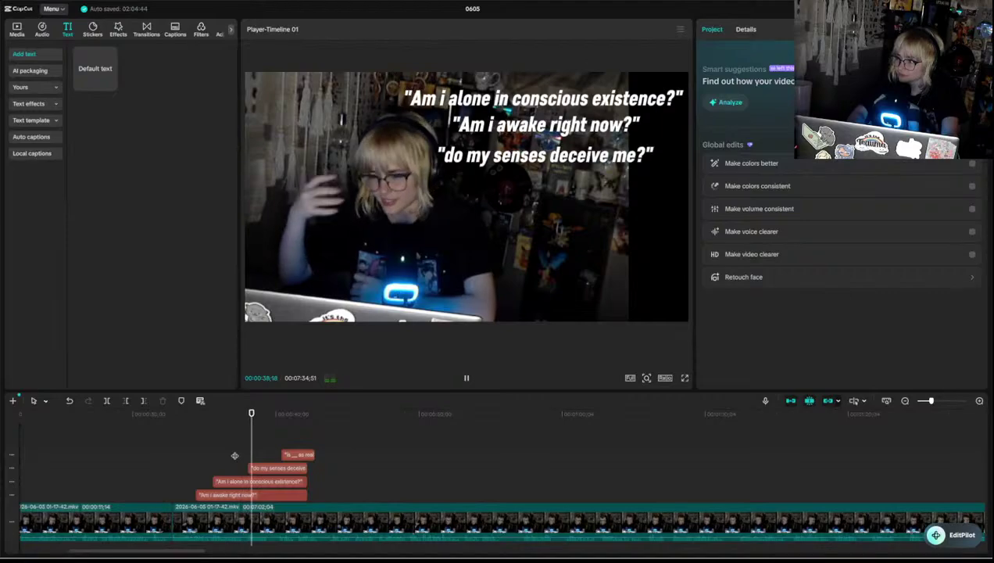
{"action": "key", "text": "space"}
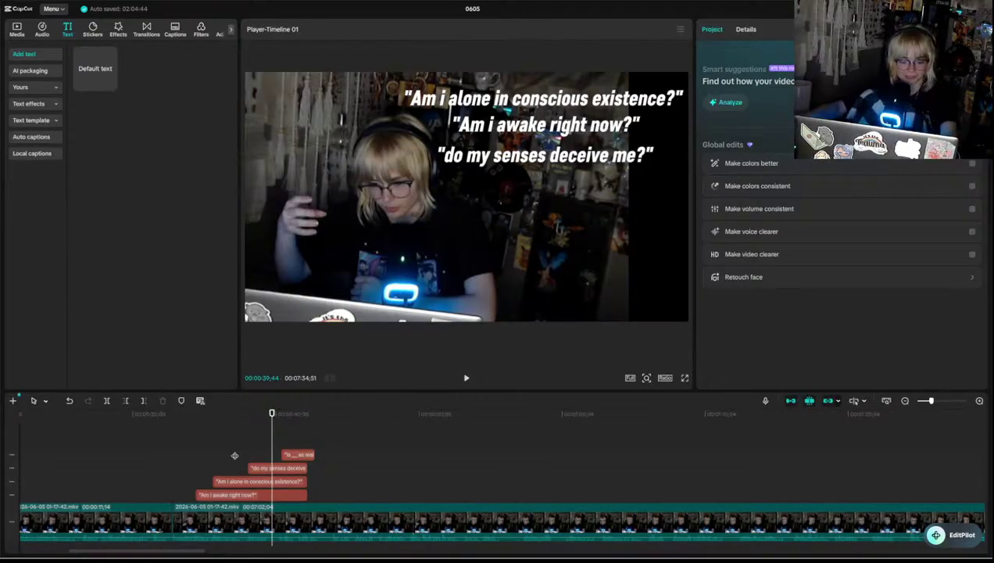
{"action": "left_click", "coordinate": [281, 451]}
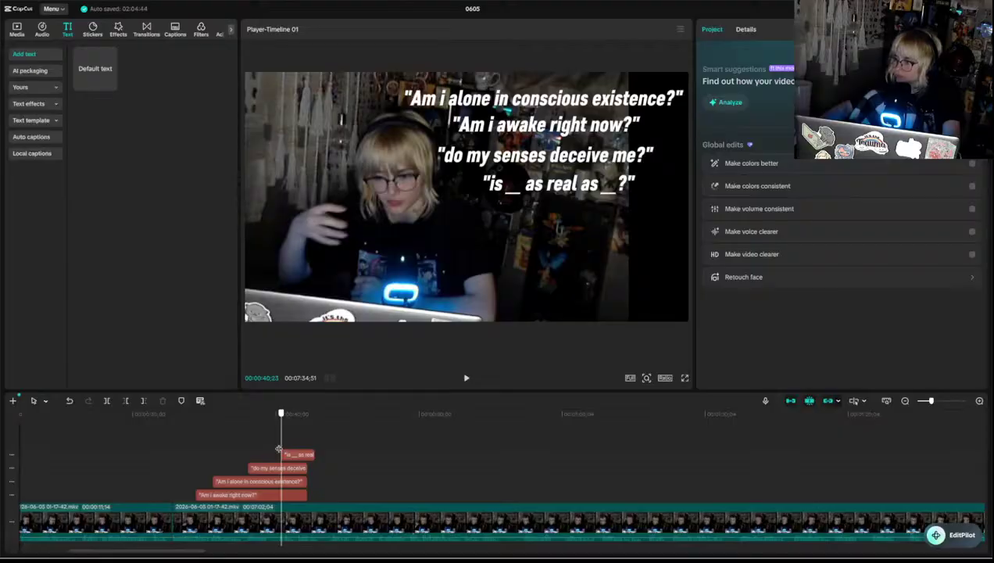
{"action": "left_click", "coordinate": [266, 448]}
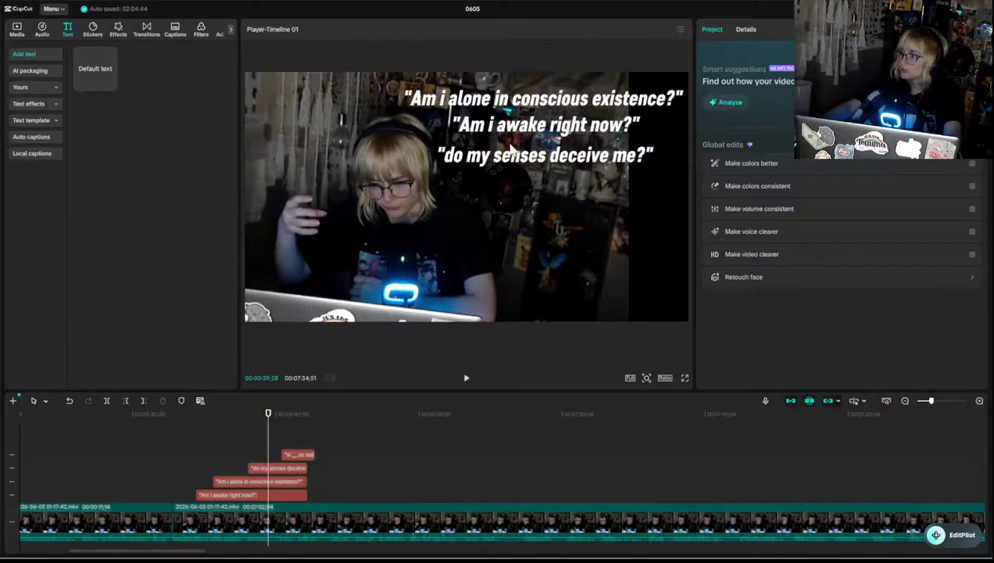
{"action": "left_click", "coordinate": [510, 153]}
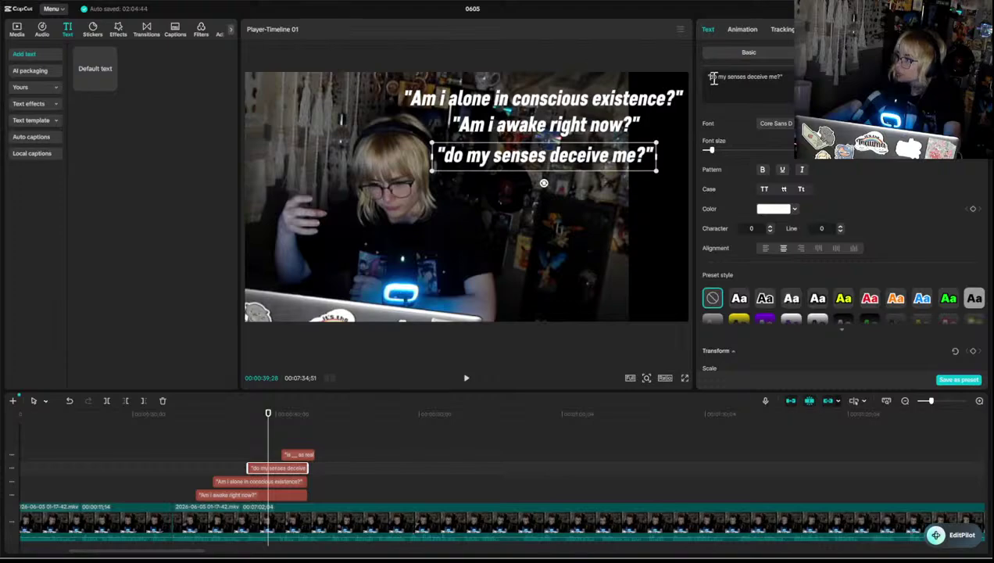
{"action": "key", "text": "BackSpace"}
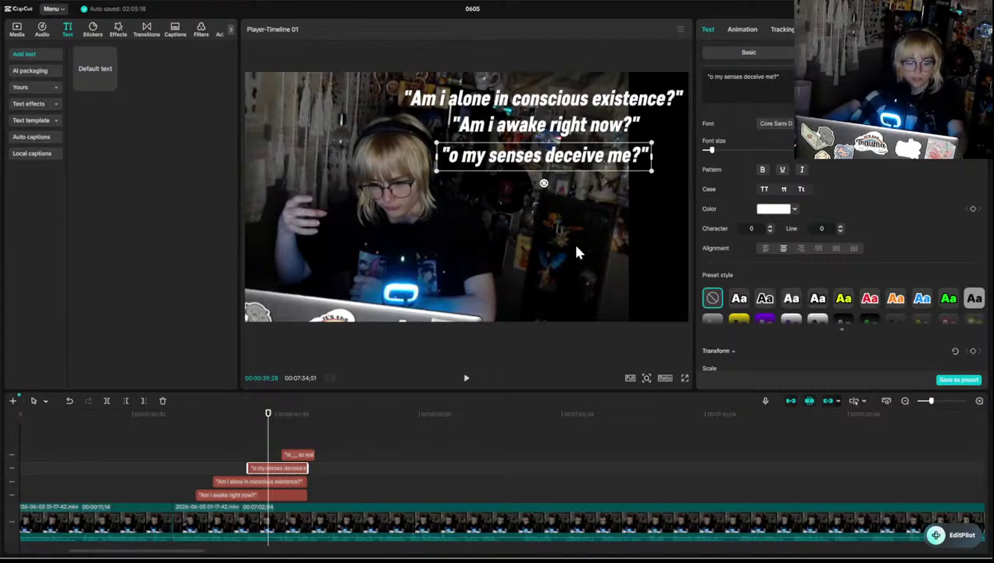
{"action": "type", "text": "D"}
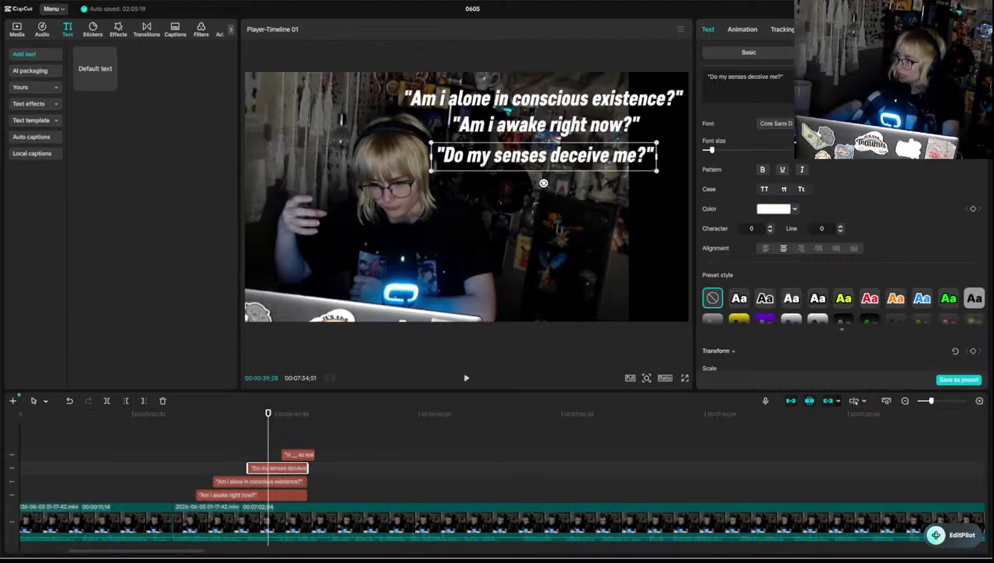
- Play past the stacked captions, extend all four so they end together at about 00:00:44;40, and replay them
{"action": "left_click", "coordinate": [231, 463]}
{"action": "key", "text": "space"}
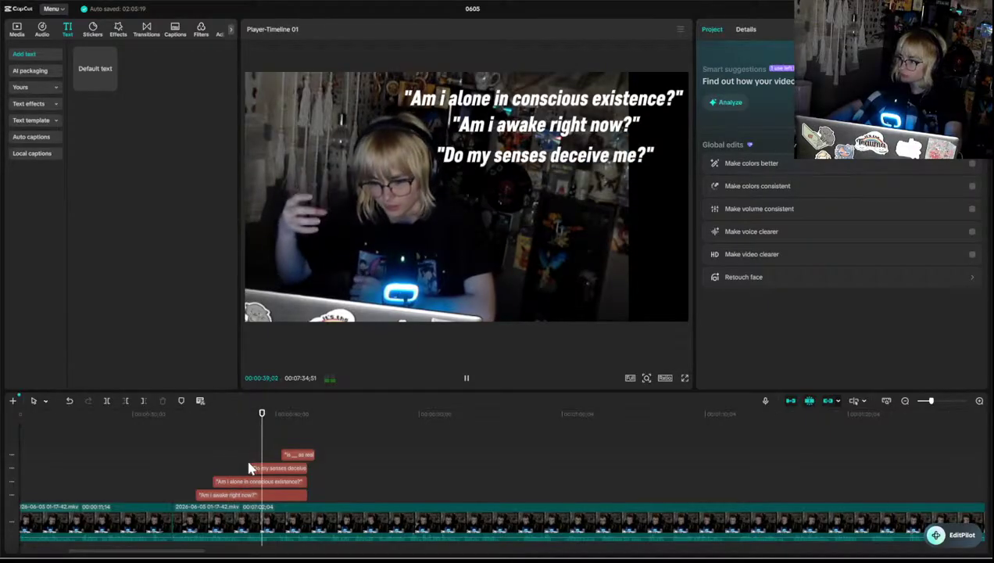
{"action": "key", "text": "space"}
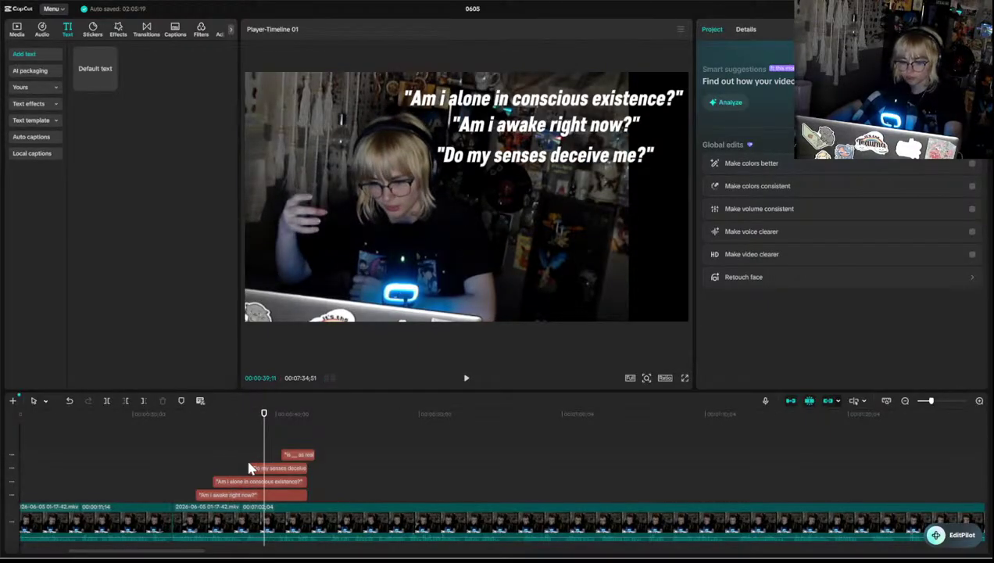
{"action": "key", "text": "space"}
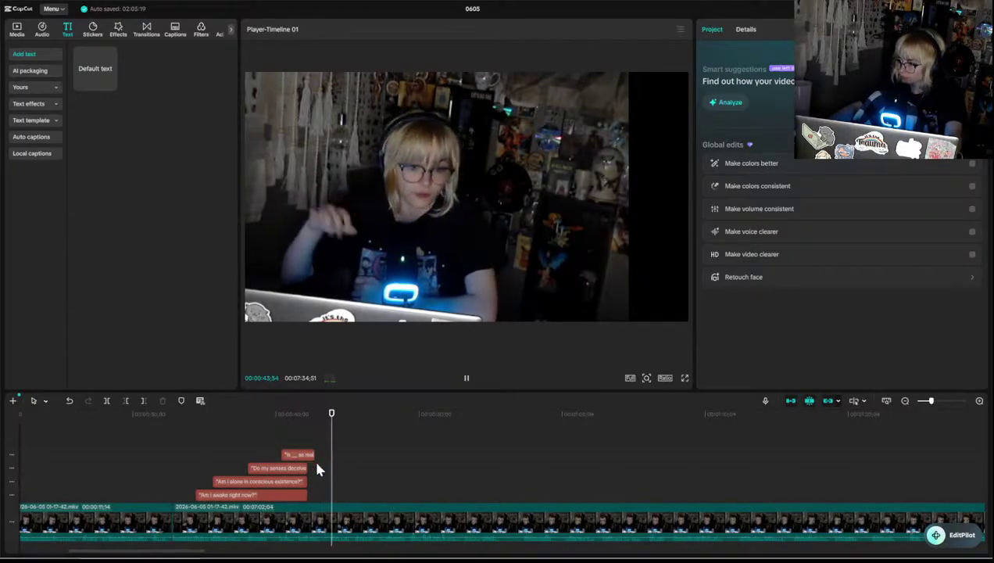
{"action": "key", "text": "space"}
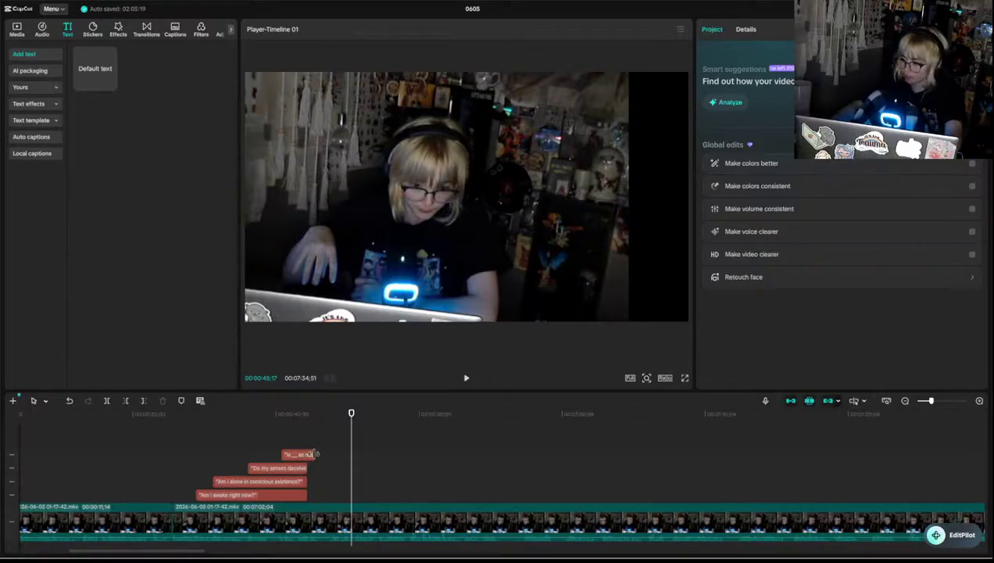
{"action": "left_click_drag", "start_coordinate": [313, 455], "coordinate": [347, 481]}
{"action": "key", "text": "ctrl+z"}
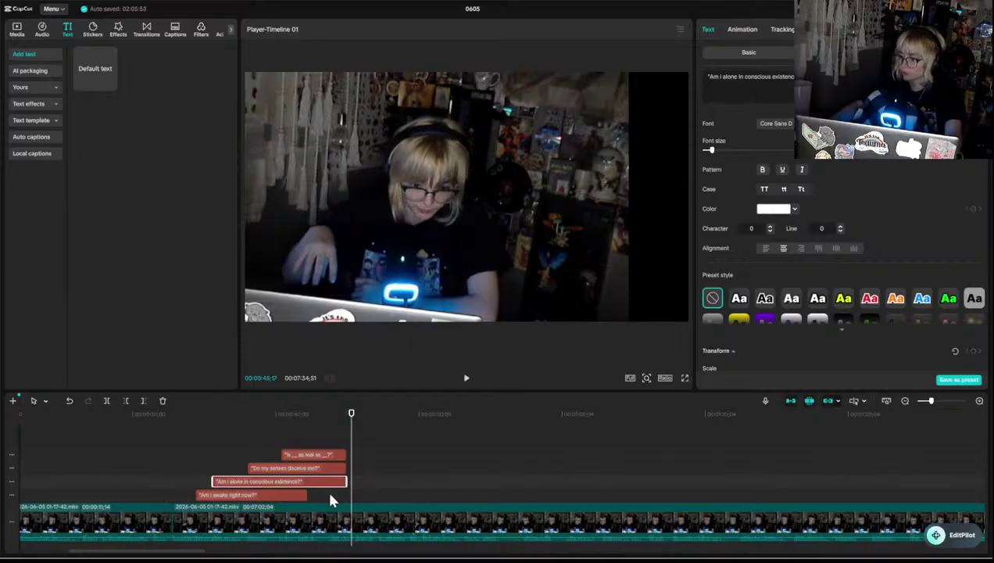
{"action": "left_click_drag", "start_coordinate": [307, 495], "coordinate": [346, 495]}
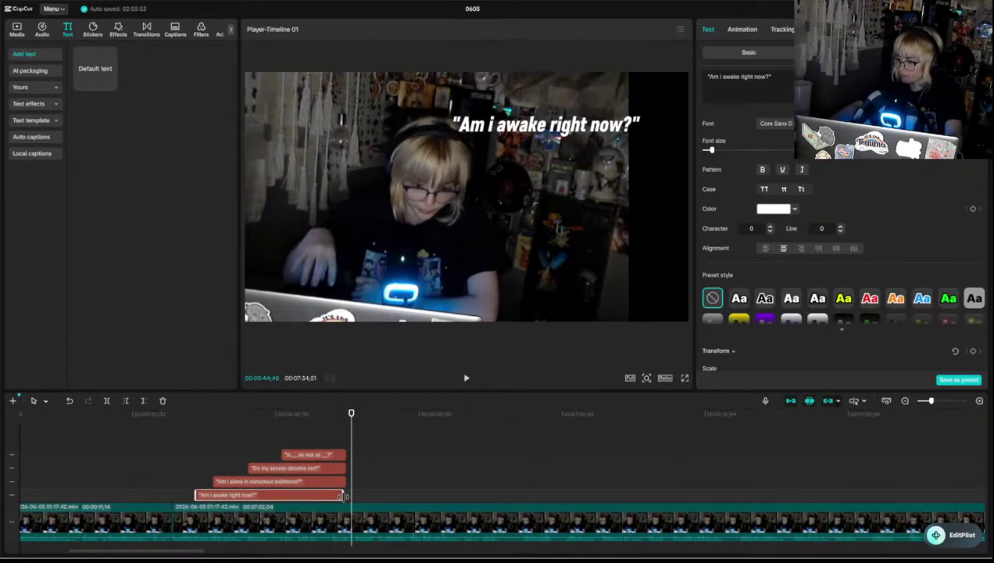
{"action": "left_click", "coordinate": [151, 461]}
{"action": "key", "text": "space"}
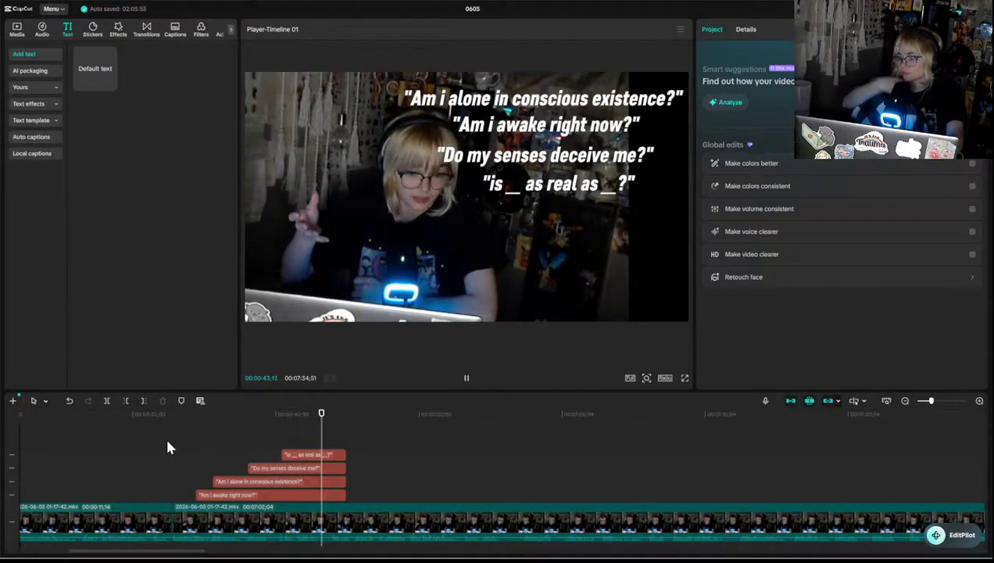
- Stop playback at 00:00:43;33 and trim the ends of all four stacked captions to the playhead
{"action": "key", "text": "space"}
{"action": "left_click", "coordinate": [291, 457]}
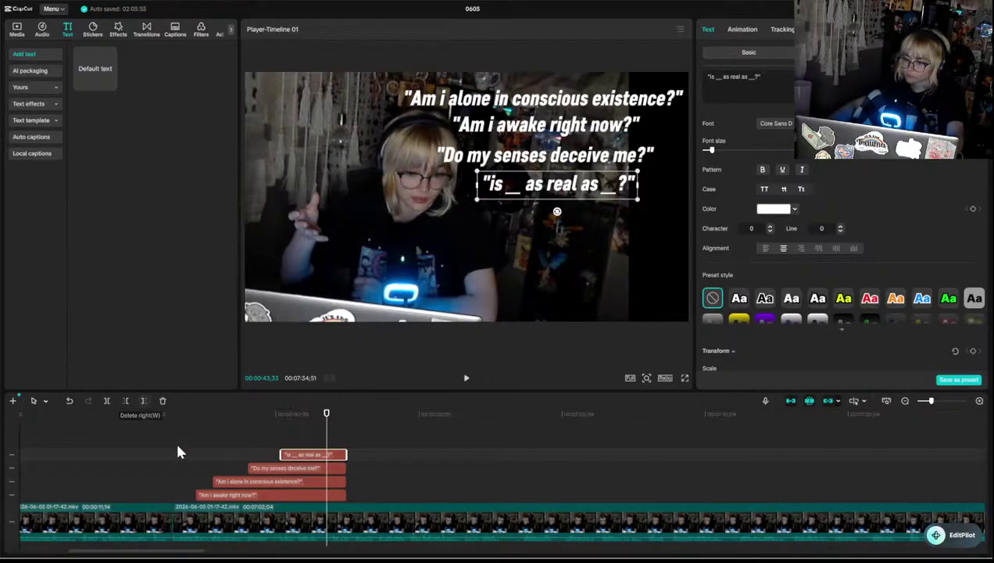
{"action": "key", "text": "w"}
{"action": "left_click", "coordinate": [312, 468]}
{"action": "key", "text": "w"}
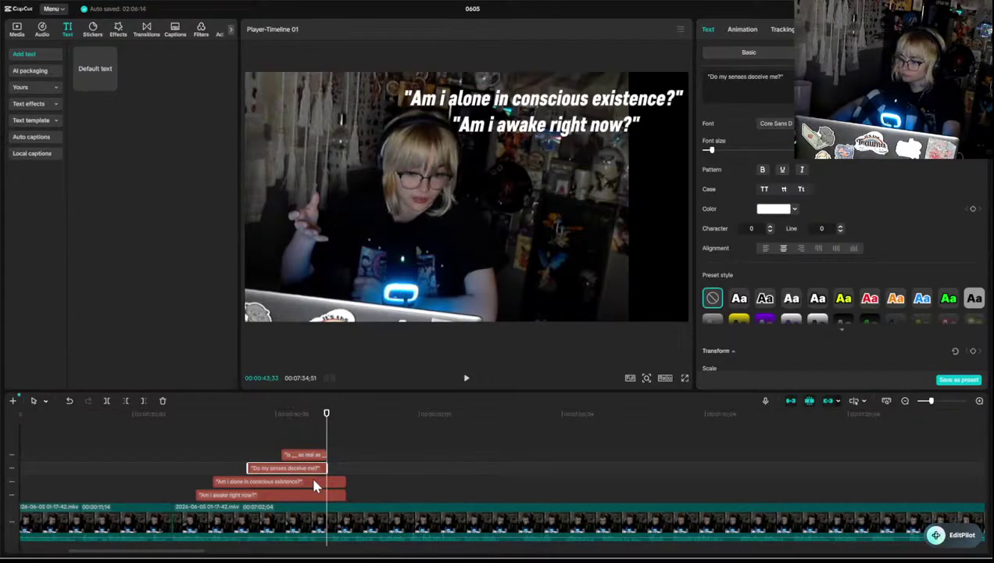
{"action": "left_click", "coordinate": [309, 481]}
{"action": "key", "text": "w"}
{"action": "left_click", "coordinate": [313, 494]}
{"action": "key", "text": "w"}
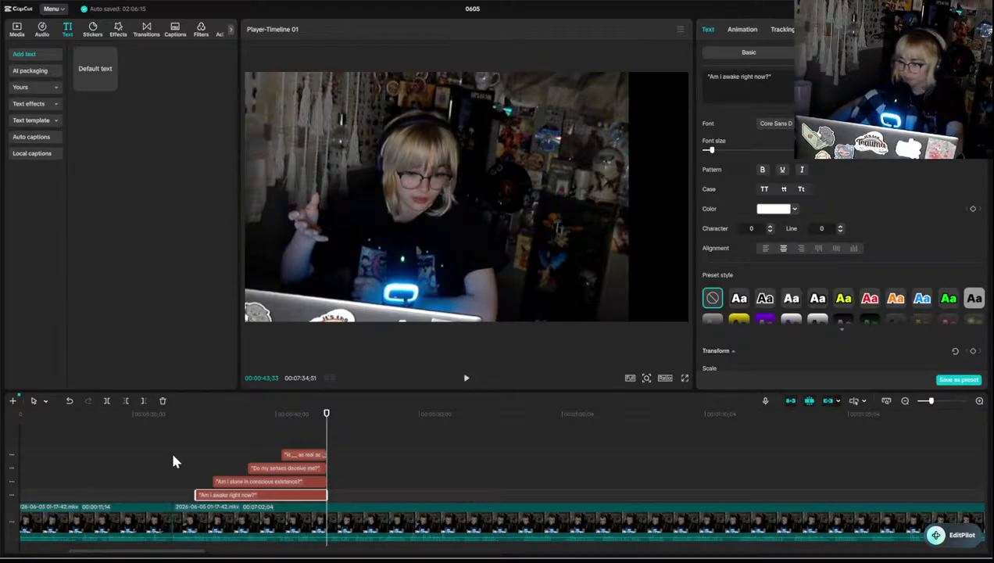
- Play the footage from the end of the stacked captions to about 00:00:47 to check the speech that follows
{"action": "left_click", "coordinate": [316, 449]}
{"action": "key", "text": "space"}
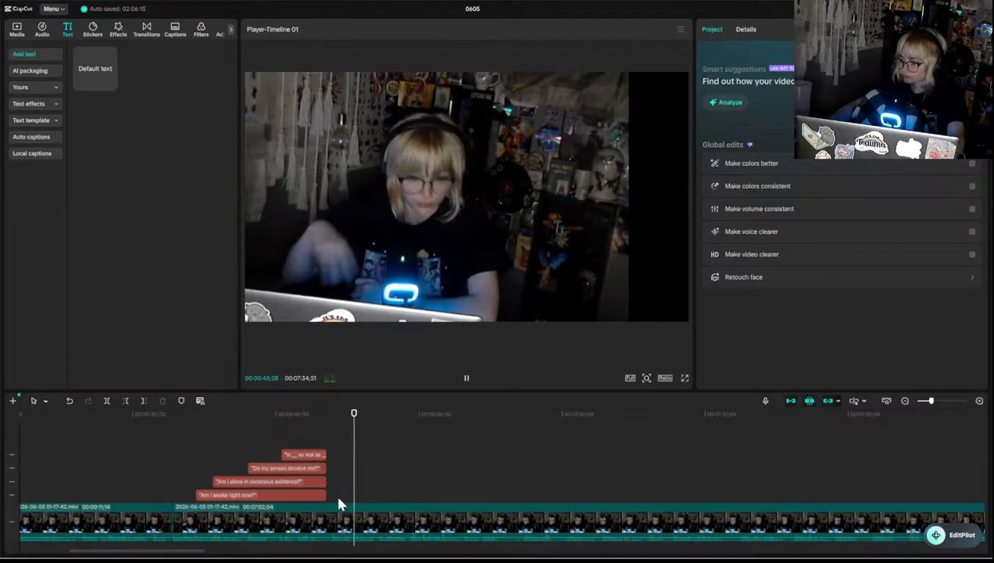
{"action": "key", "text": "space"}
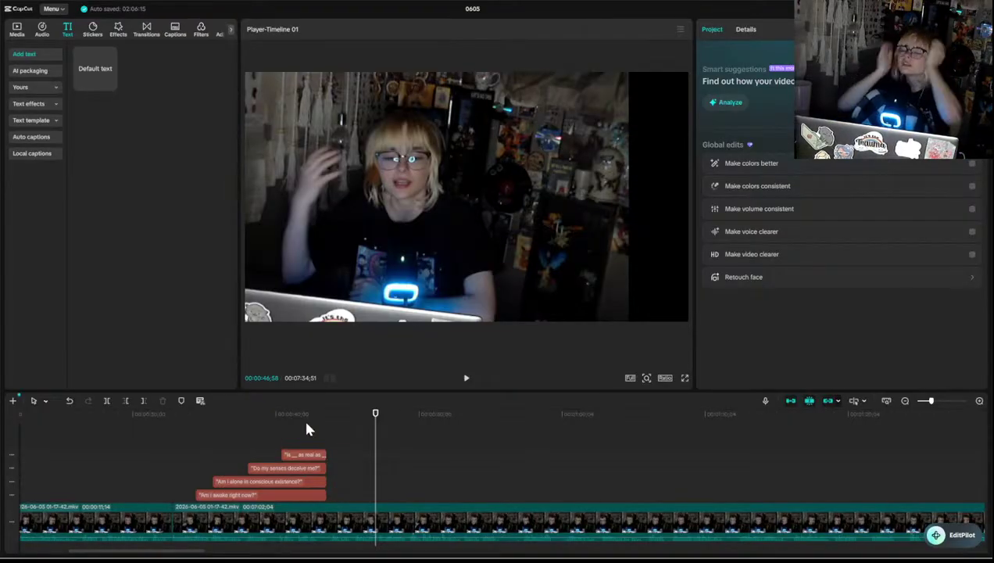
{"action": "left_click", "coordinate": [285, 443]}
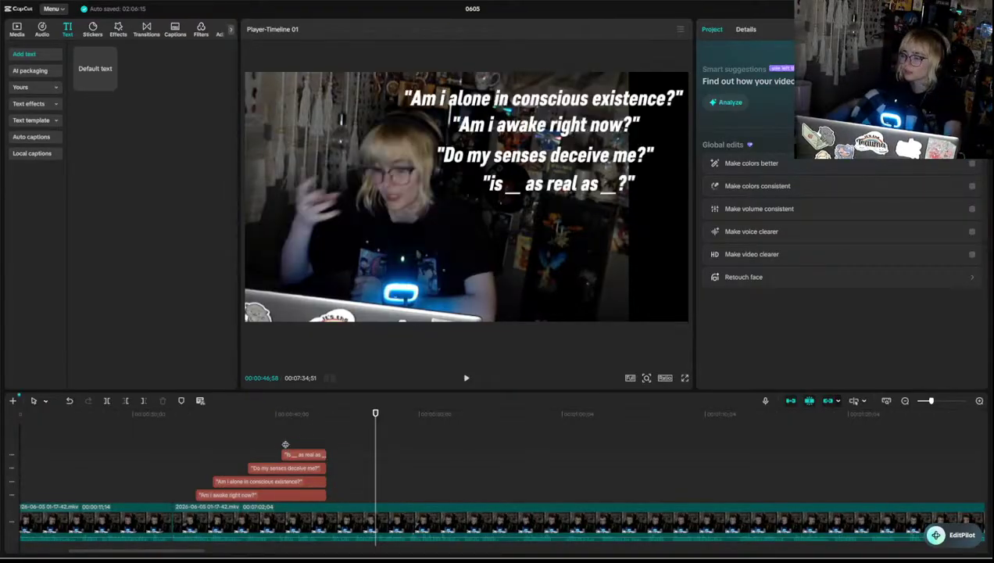
{"action": "left_click", "coordinate": [333, 445]}
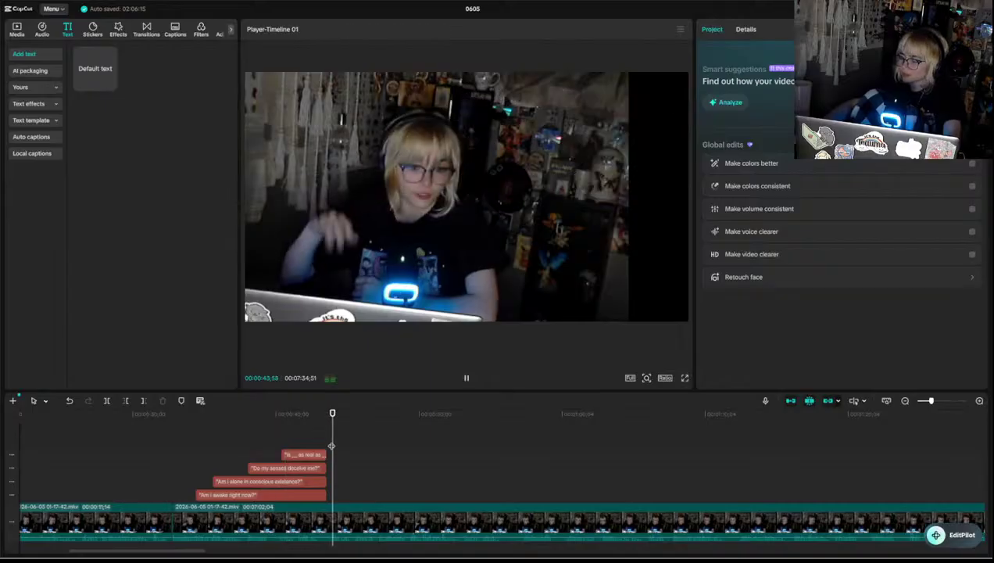
{"action": "key", "text": "space"}
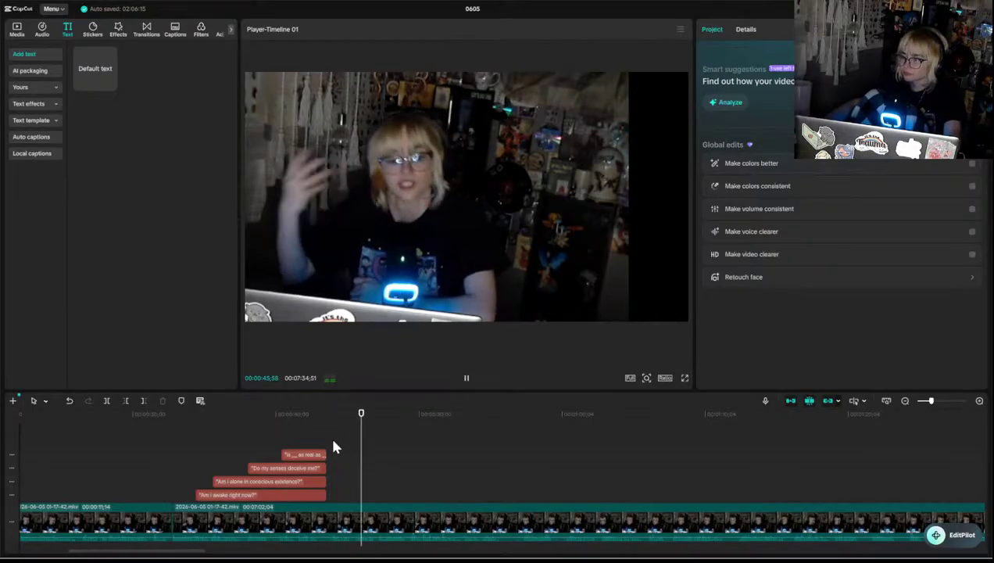
{"action": "key", "text": "space"}
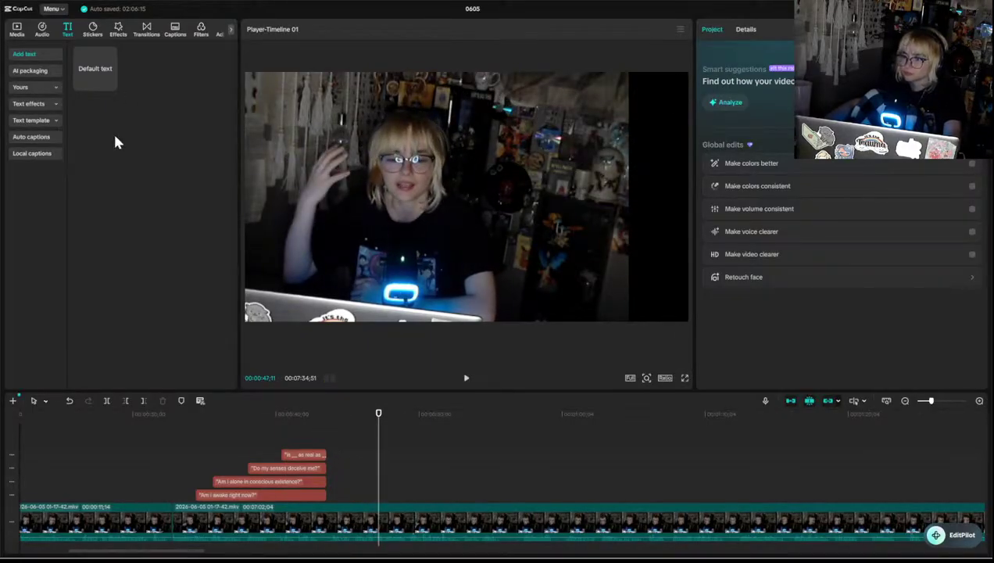
- Park the playhead at 00:00:41;23 on the fourth caption and duplicate that caption
{"action": "left_click", "coordinate": [296, 461]}
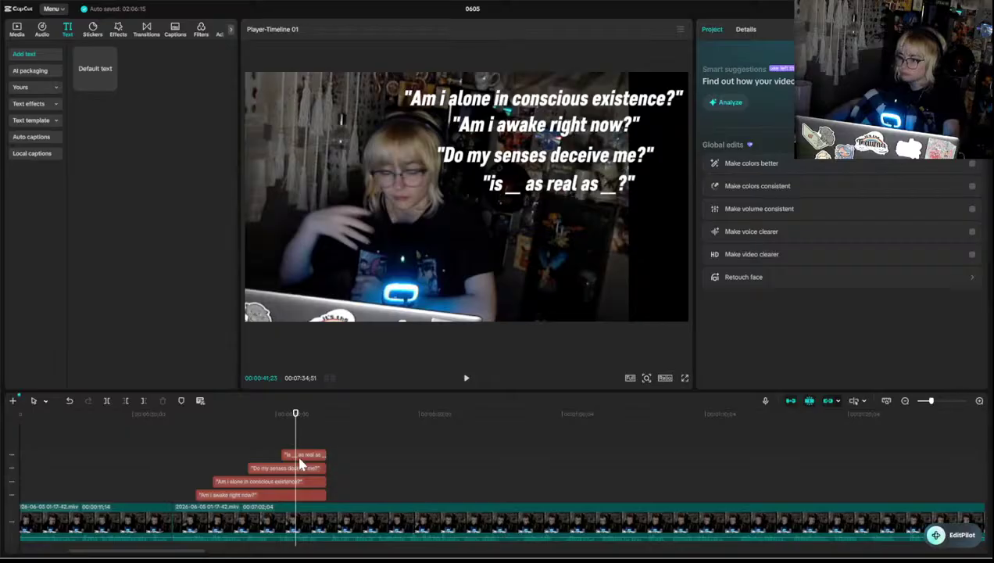
{"action": "left_click", "coordinate": [299, 456]}
{"action": "key", "text": "ctrl+c"}
{"action": "key", "text": "ctrl+v"}
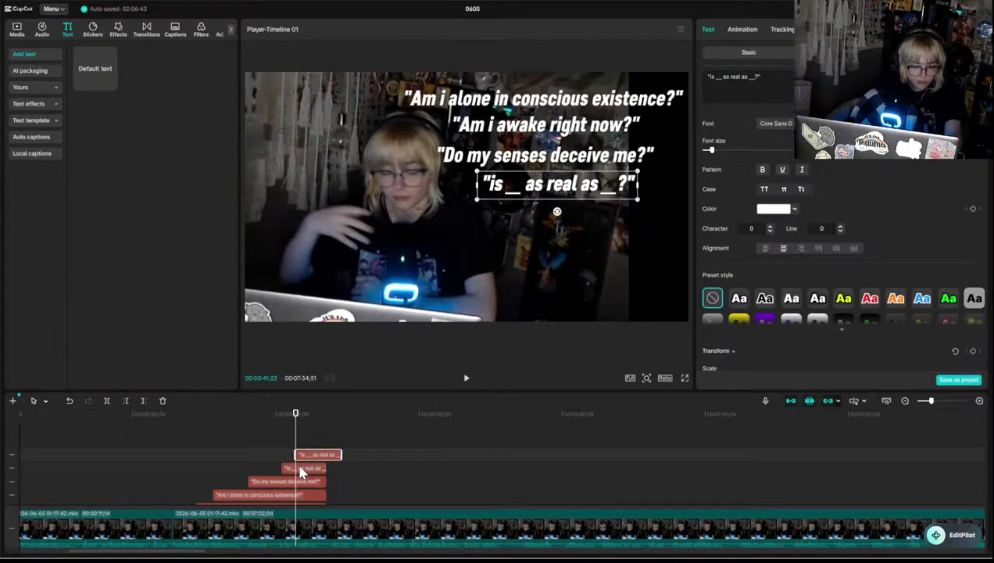
- Try moving the duplicated caption past the end of the stack and clearing its text down to empty quotation marks
{"action": "left_click_drag", "start_coordinate": [318, 459], "coordinate": [368, 483]}
{"action": "left_click", "coordinate": [364, 460]}
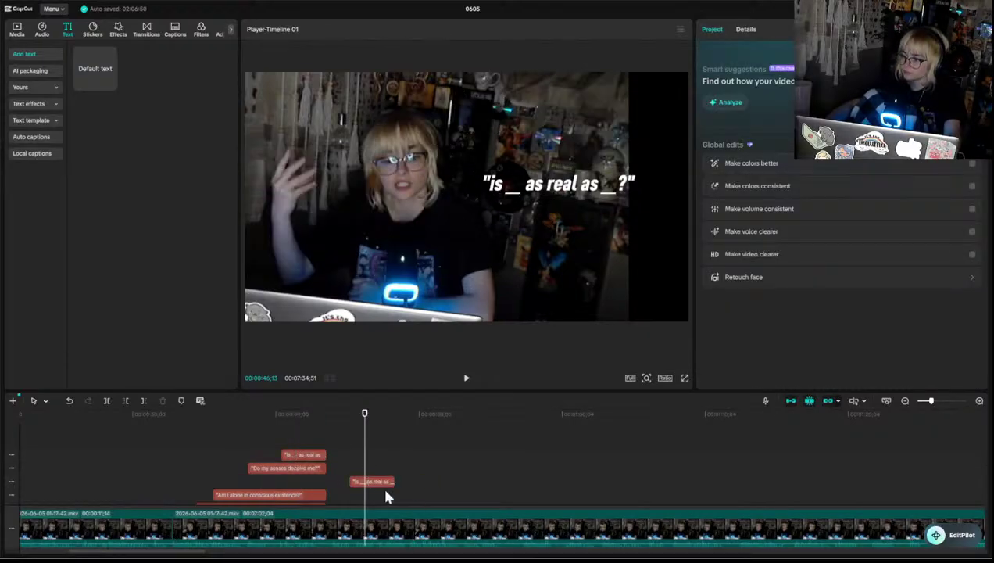
{"action": "left_click", "coordinate": [372, 482]}
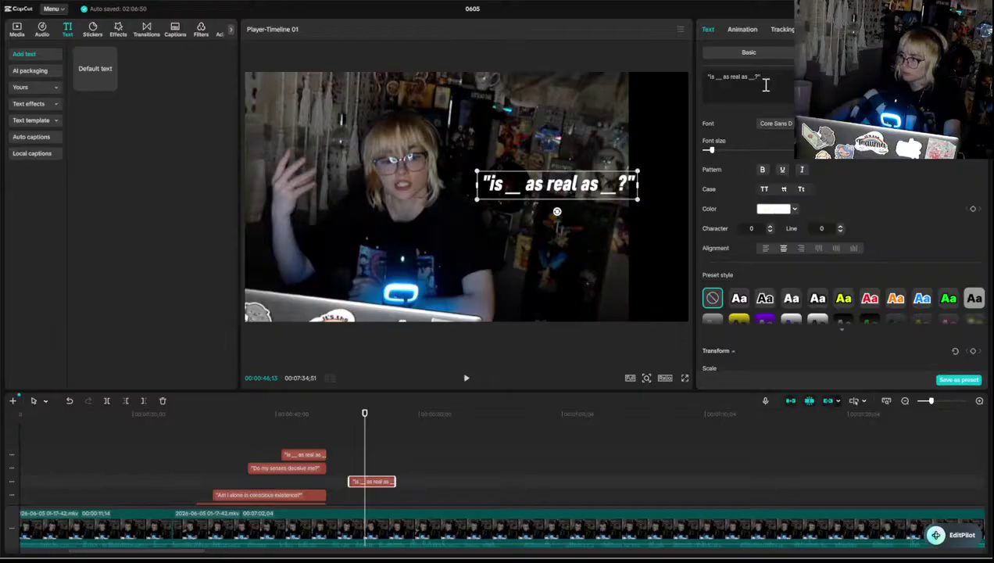
{"action": "left_click_drag", "start_coordinate": [757, 77], "coordinate": [707, 78]}
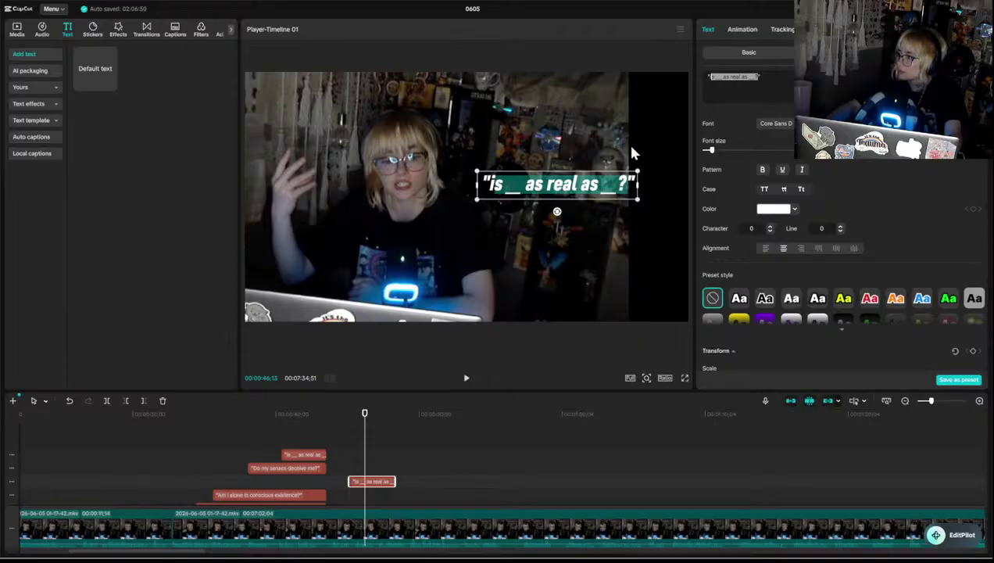
{"action": "key", "text": "BackSpace"}
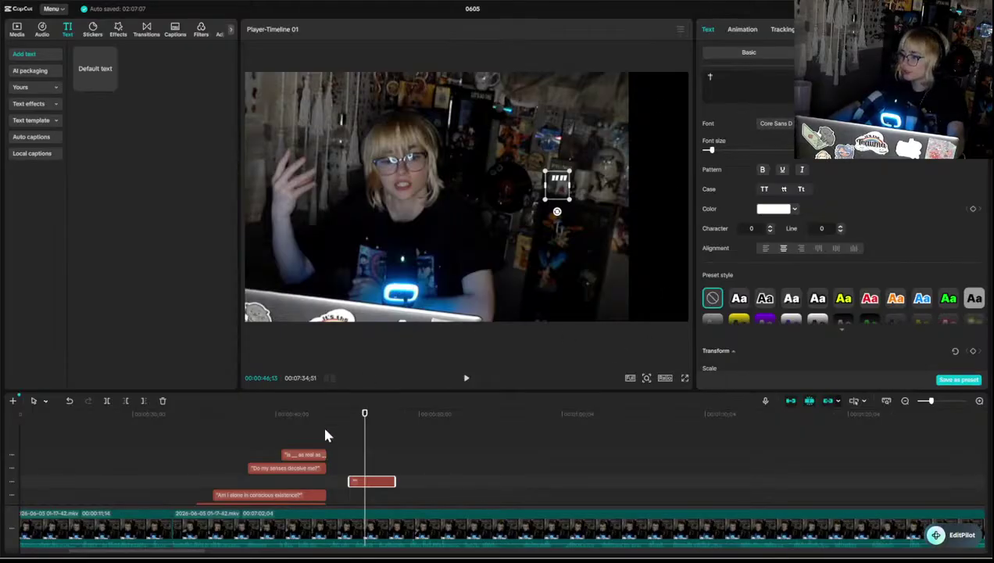
- Examine the stacked captions one by one and compare their tracks and timing with the moved copy
{"action": "left_click", "coordinate": [273, 484]}
{"action": "scroll", "coordinate": [273, 483], "scroll_direction": "down", "scroll_amount": 1}
{"action": "left_click", "coordinate": [275, 474]}
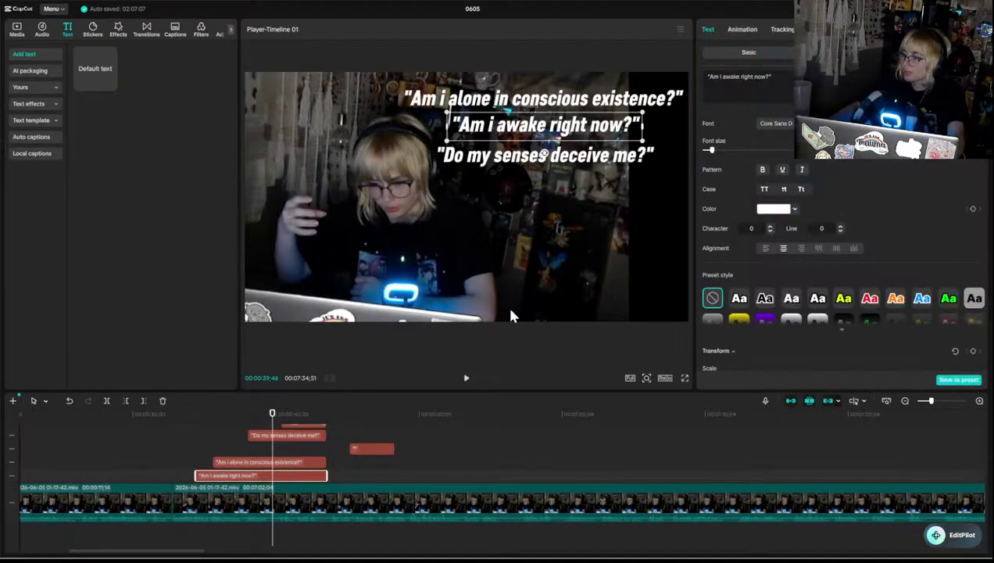
{"action": "scroll", "coordinate": [344, 450], "scroll_direction": "up", "scroll_amount": 1}
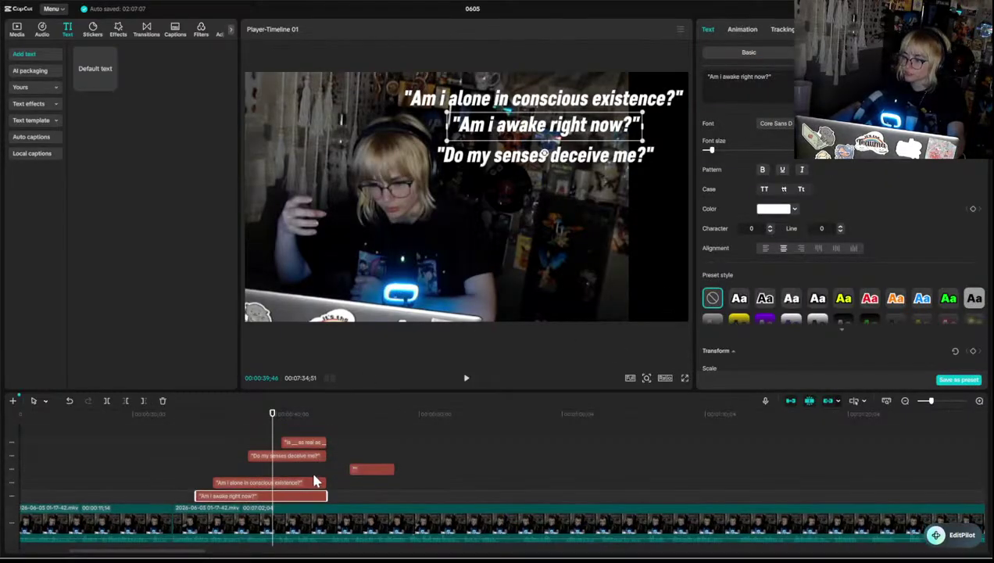
{"action": "left_click", "coordinate": [314, 484]}
{"action": "left_click", "coordinate": [313, 457]}
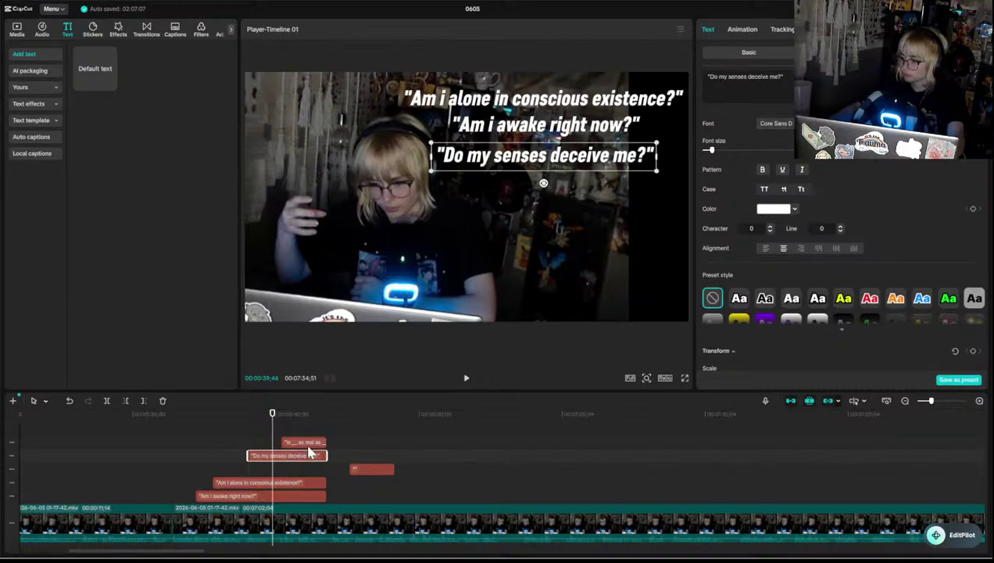
{"action": "left_click", "coordinate": [291, 482]}
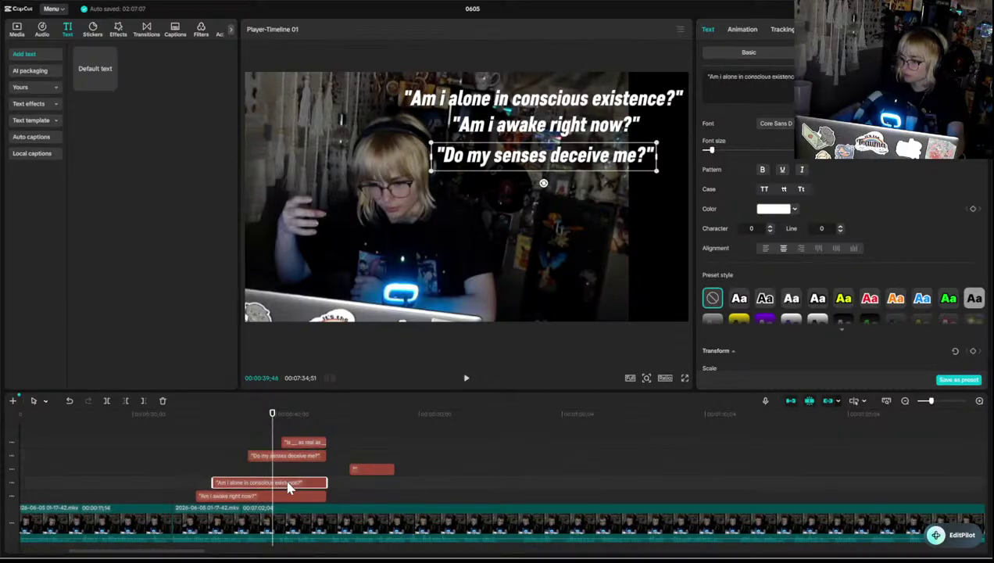
{"action": "left_click", "coordinate": [317, 455]}
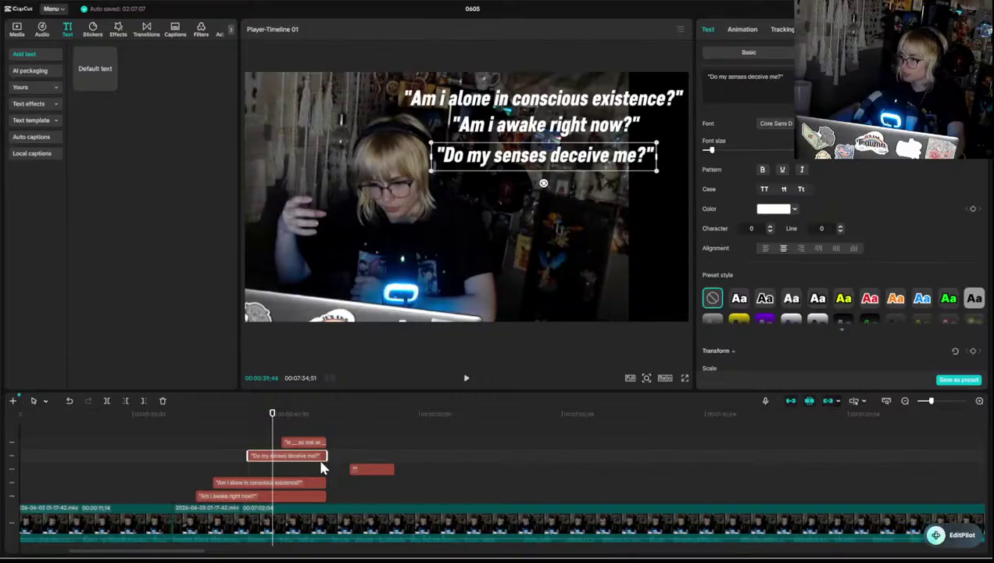
{"action": "left_click", "coordinate": [360, 458]}
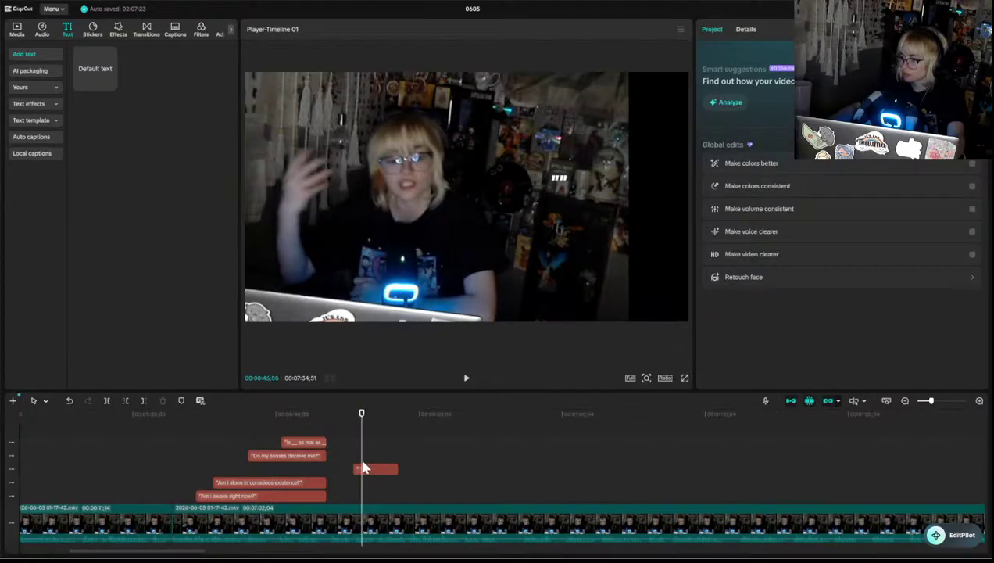
- Undo the changes to the duplicated caption and move it past the stack to start at 00:00:46;35
{"action": "key", "text": "ctrl+z"}
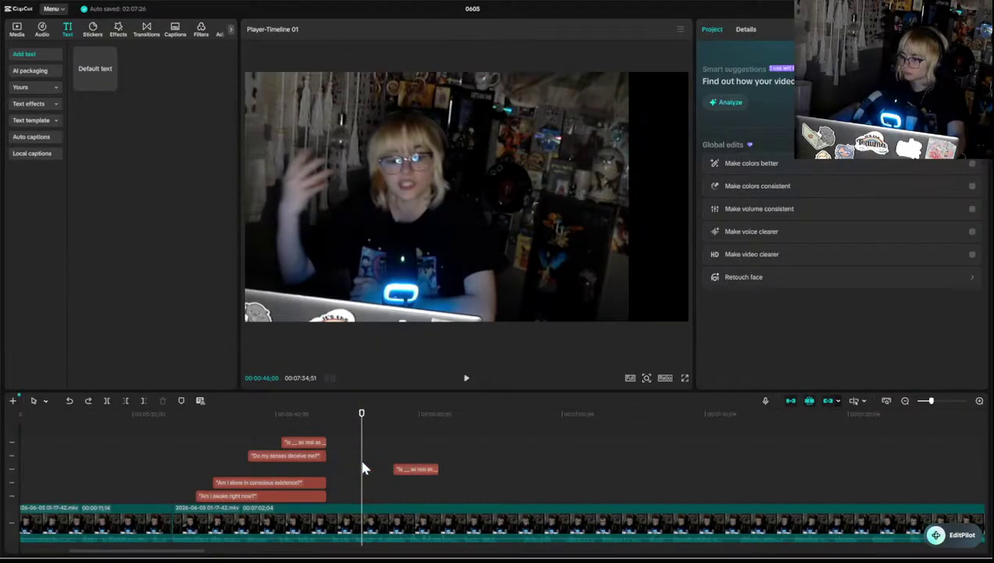
{"action": "key", "text": "ctrl+z"}
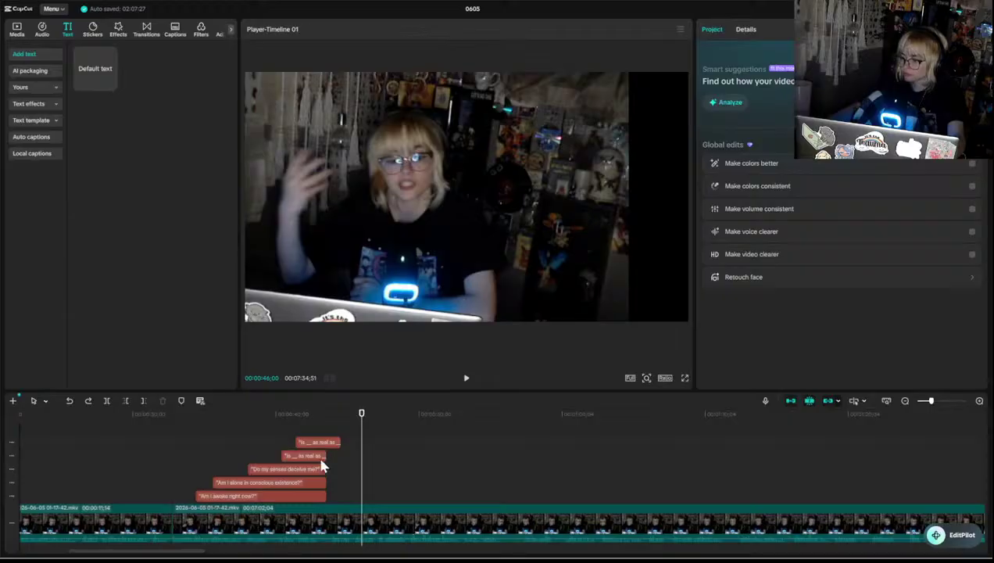
{"action": "left_click_drag", "start_coordinate": [324, 447], "coordinate": [397, 483]}
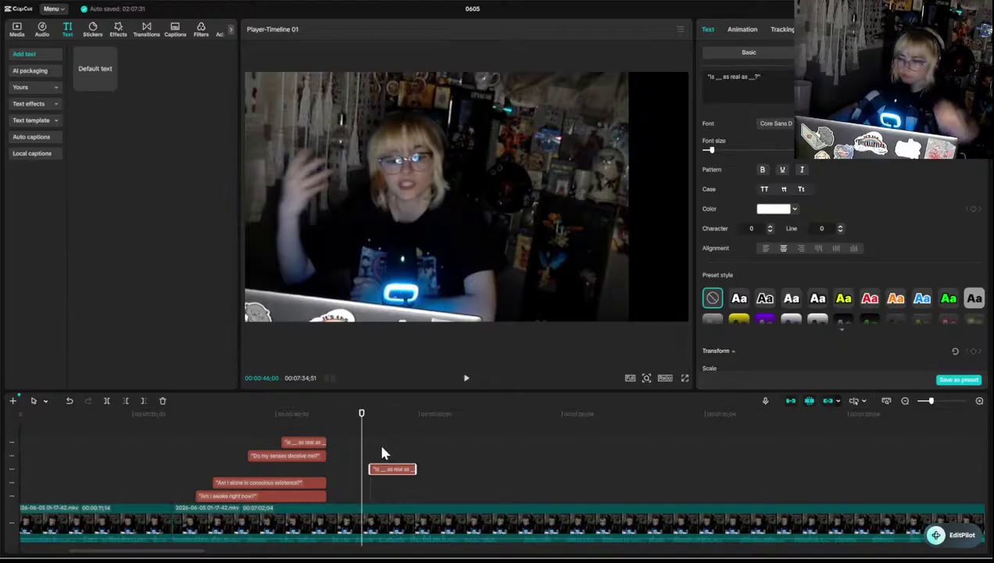
- Edit the start of the fourth caption's text, replay the captions, and park the playhead at the copy's start
{"action": "left_click", "coordinate": [315, 443]}
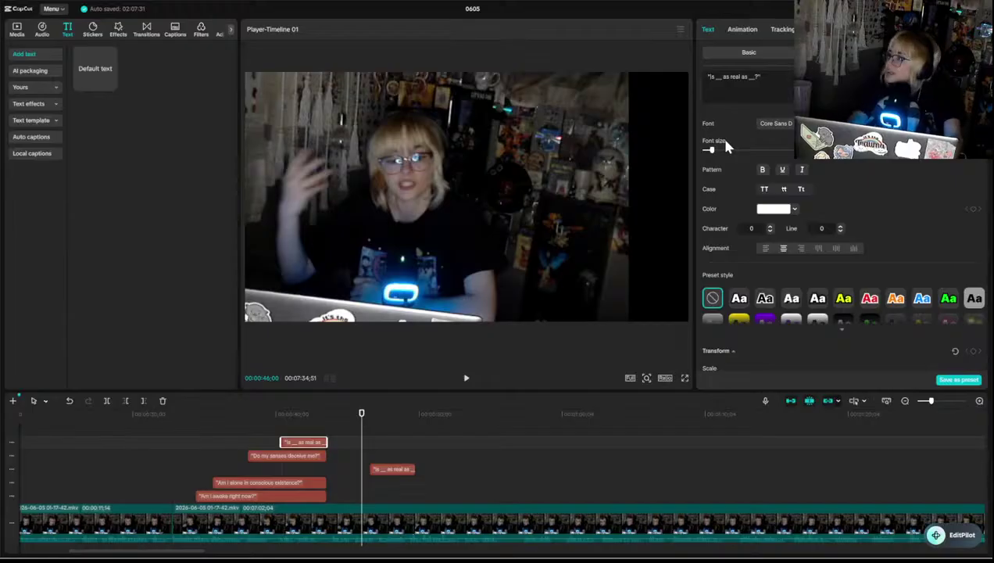
{"action": "type", "text": "\""}
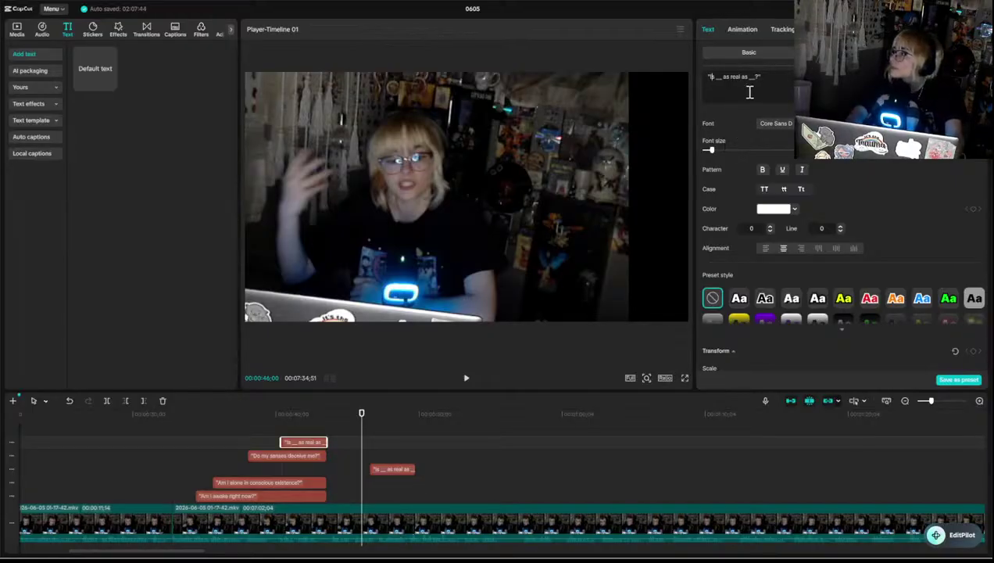
{"action": "left_click", "coordinate": [273, 439]}
{"action": "key", "text": "space"}
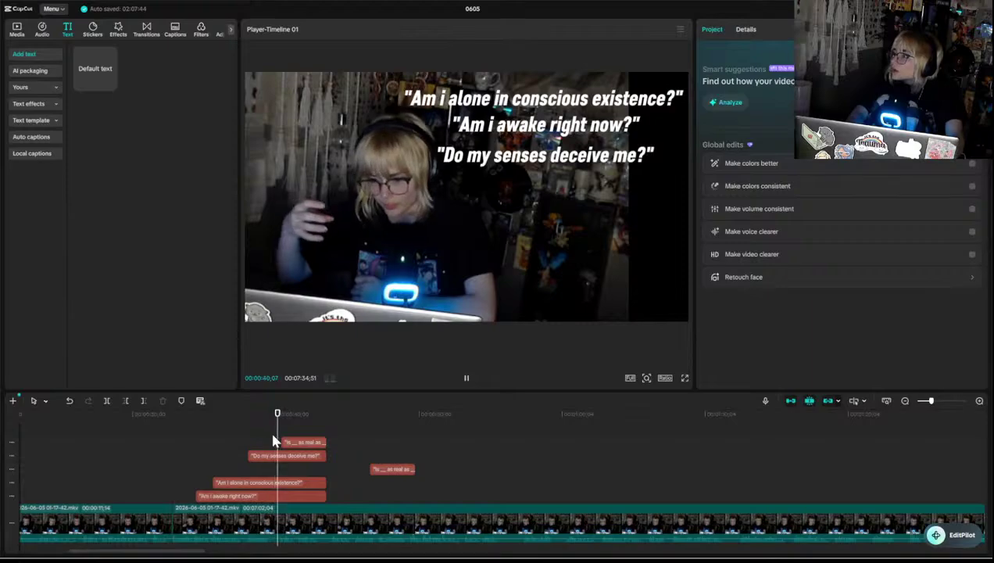
{"action": "left_click", "coordinate": [368, 452]}
{"action": "key", "text": "space"}
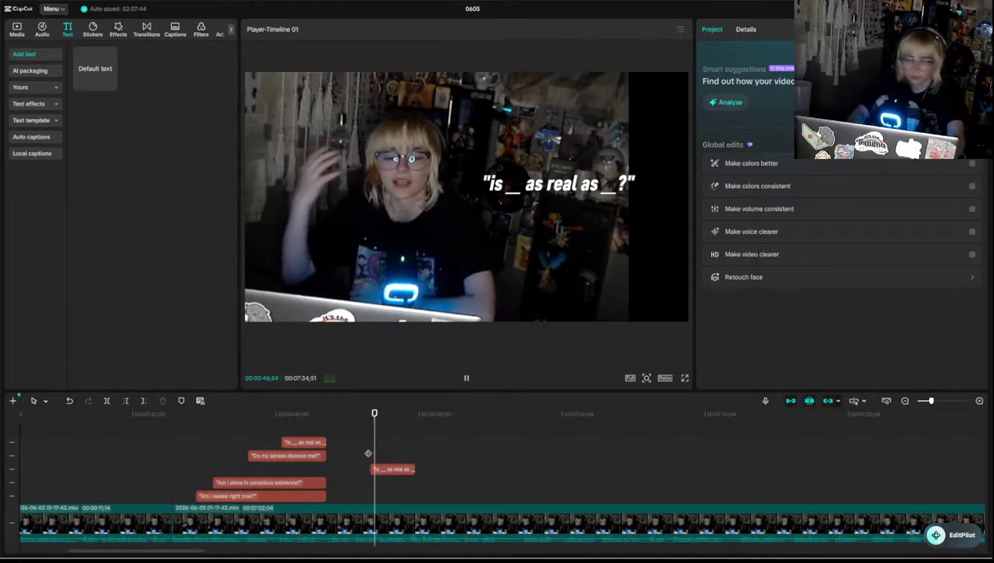
{"action": "left_click", "coordinate": [369, 452]}
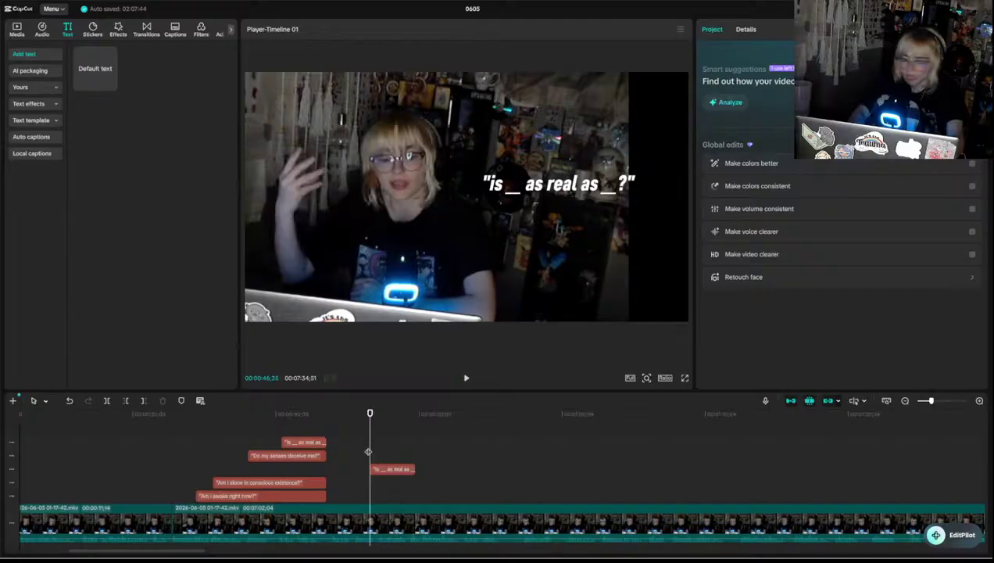
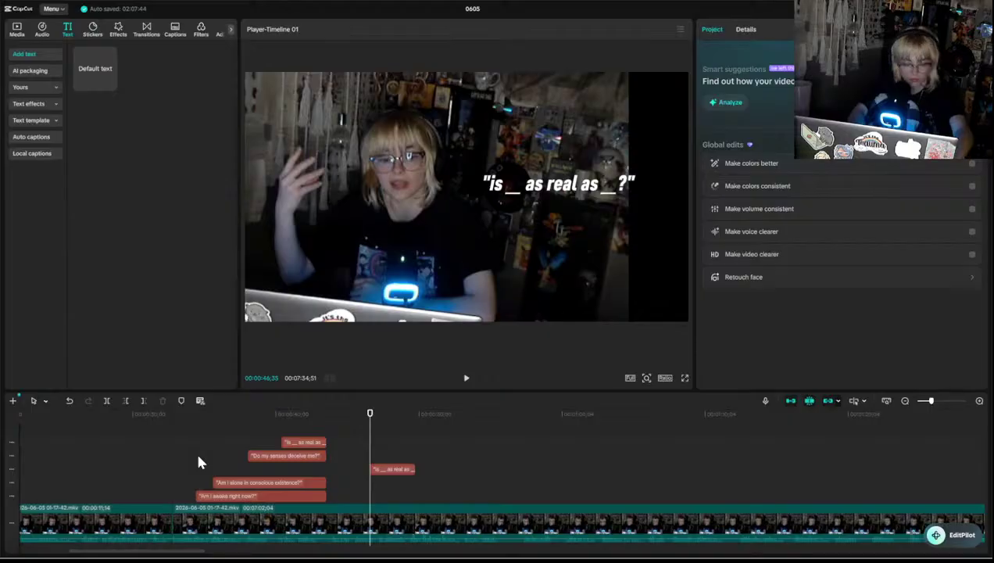
- Play the moved caption copy's section and replace its text with "Is this all a simulation?" in quotation marks
{"action": "left_click", "coordinate": [350, 477]}
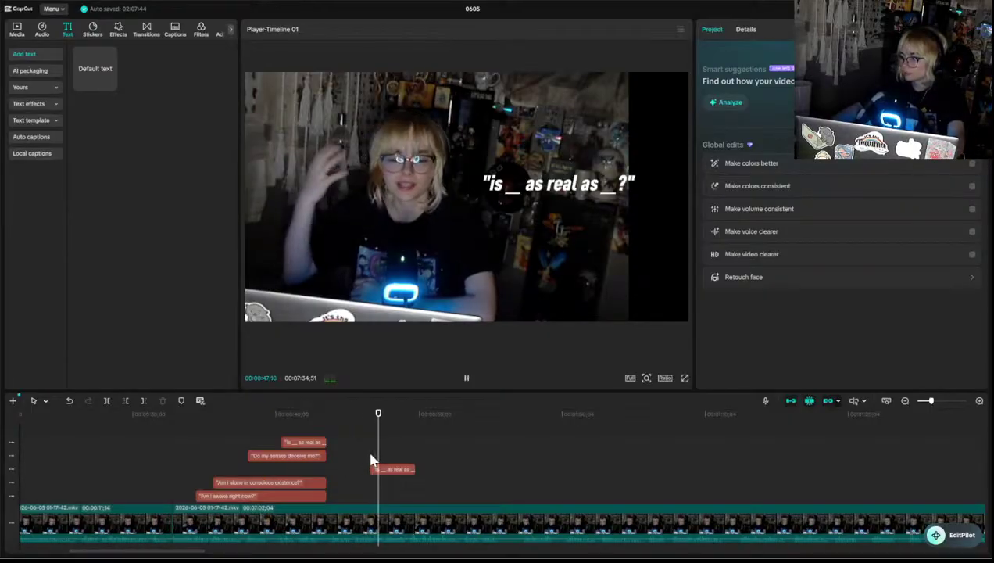
{"action": "left_click", "coordinate": [404, 471]}
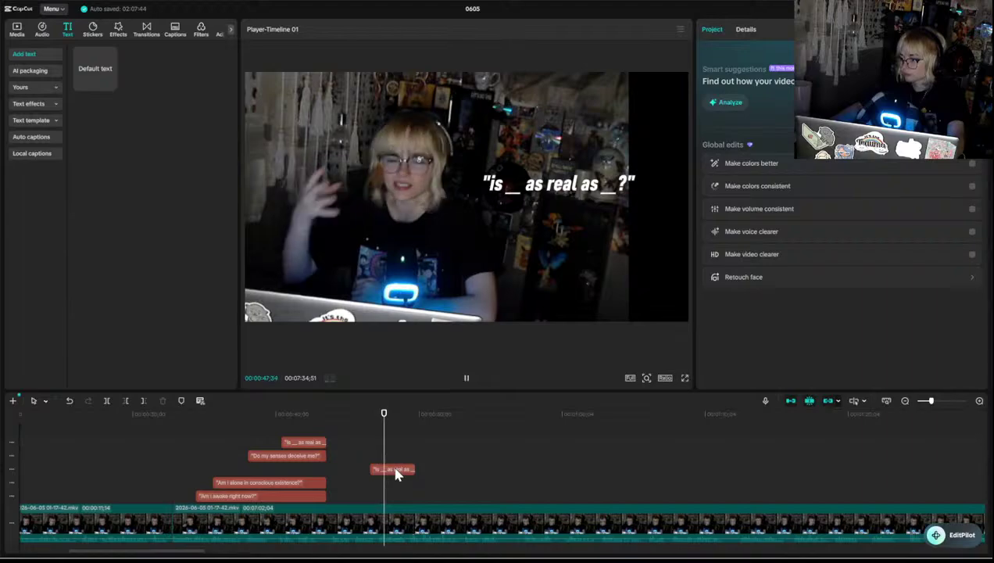
{"action": "left_click", "coordinate": [390, 472]}
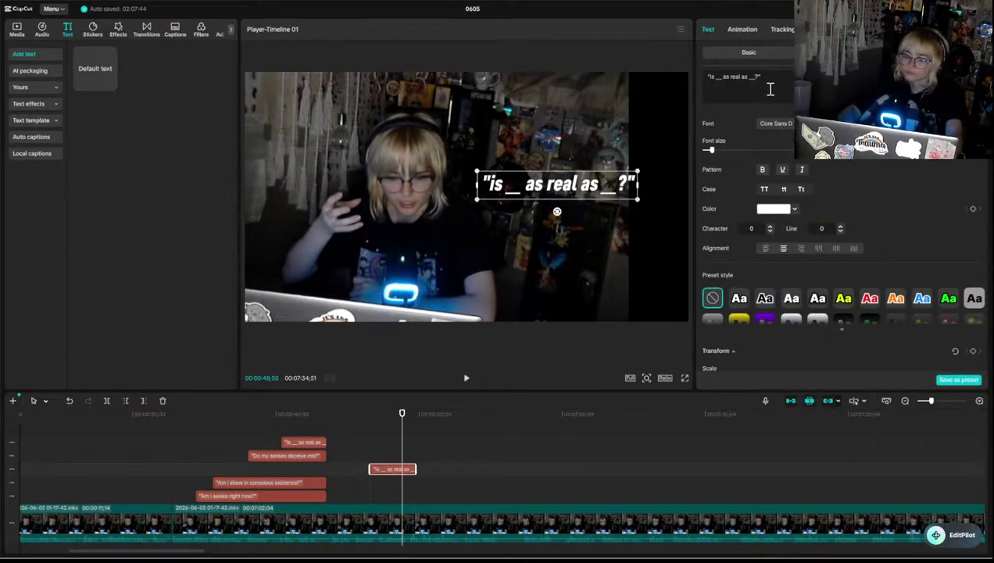
{"action": "key", "text": "BackSpace"}
{"action": "key", "text": "BackSpace"}
{"action": "key", "text": "BackSpace"}
{"action": "key", "text": "BackSpace"}
{"action": "key", "text": "BackSpace"}
{"action": "key", "text": "BackSpace"}
{"action": "key", "text": "BackSpace"}
{"action": "key", "text": "BackSpace"}
{"action": "key", "text": "BackSpace"}
{"action": "key", "text": "BackSpace"}
{"action": "key", "text": "BackSpace"}
{"action": "key", "text": "BackSpace"}
{"action": "key", "text": "BackSpace"}
{"action": "key", "text": "BackSpace"}
{"action": "key", "text": "BackSpace"}
{"action": "key", "text": "BackSpace"}
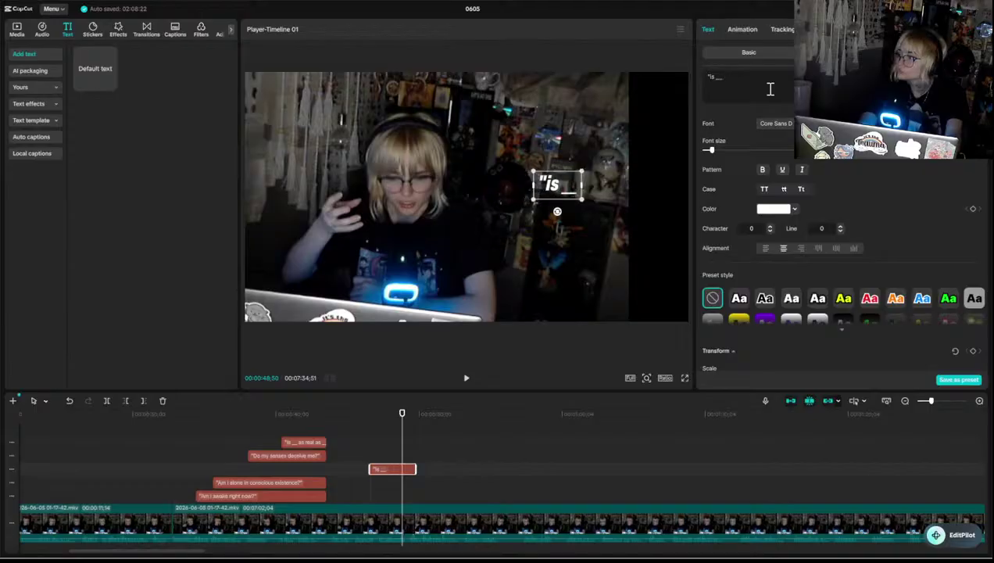
{"action": "key", "text": "BackSpace"}
{"action": "key", "text": "BackSpace"}
{"action": "key", "text": "BackSpace"}
{"action": "key", "text": "BackSpace"}
{"action": "key", "text": "BackSpace"}
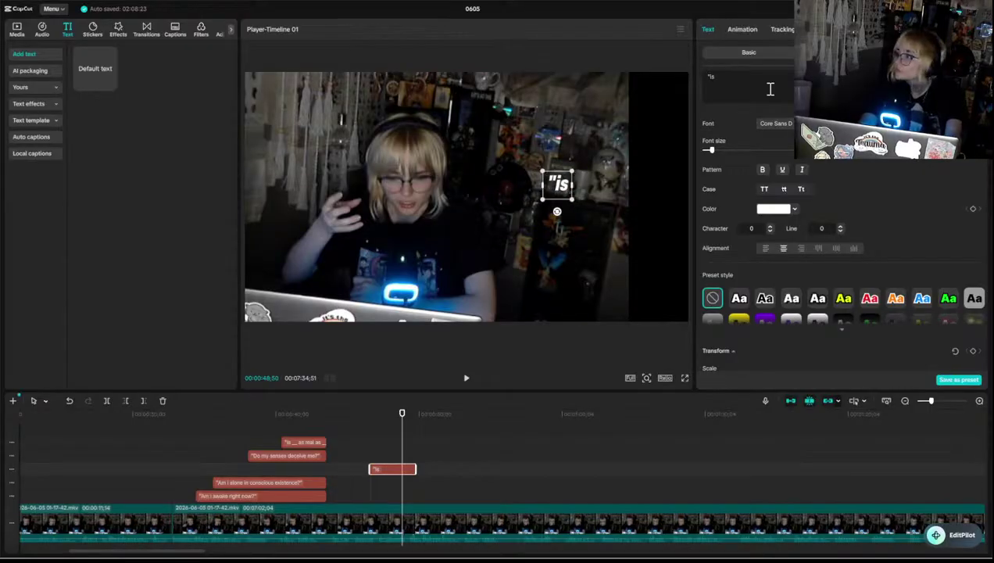
{"action": "type", "text": "Is this a"}
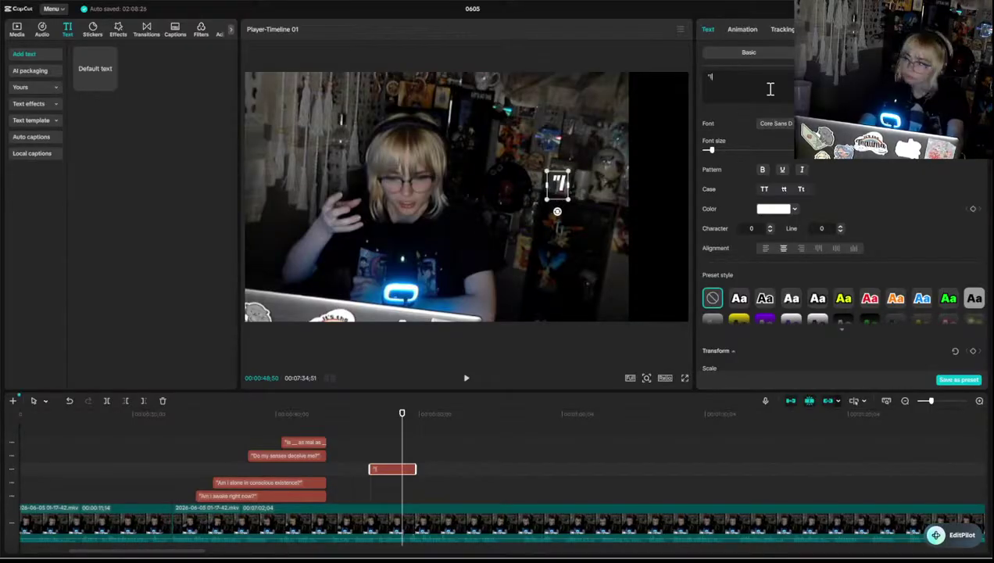
{"action": "type", "text": "ll"}
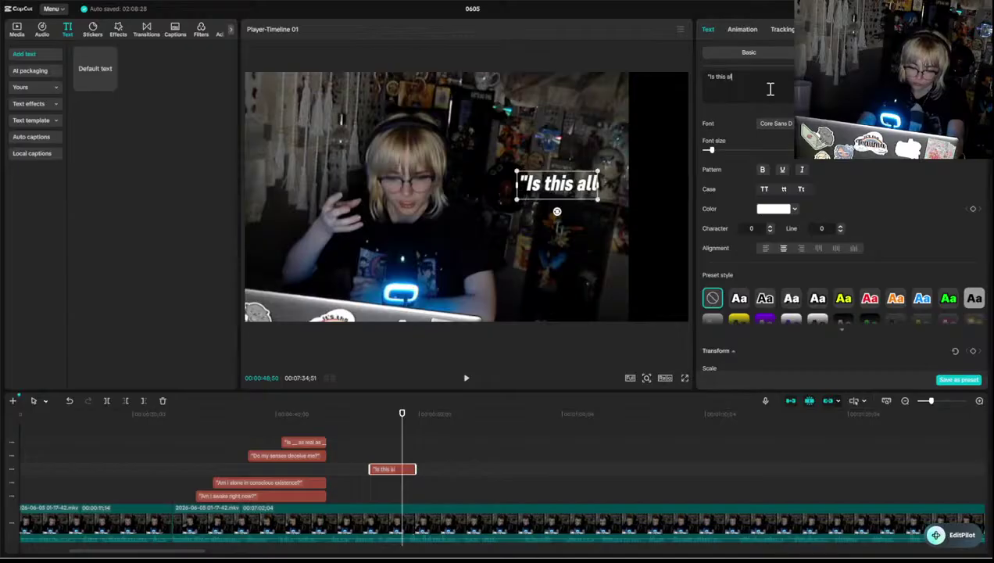
{"action": "type", "text": " a simulation"}
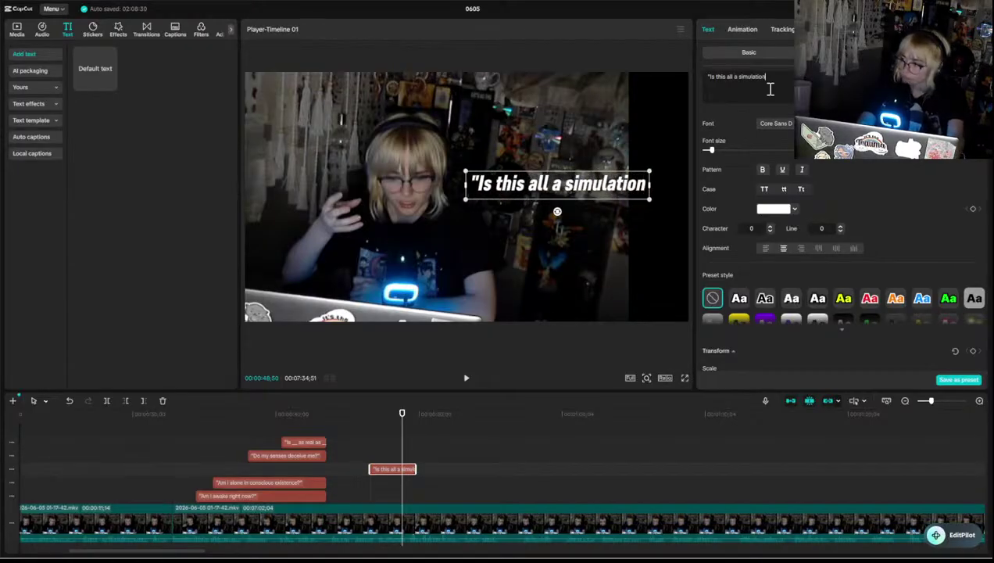
{"action": "type", "text": "?\""}
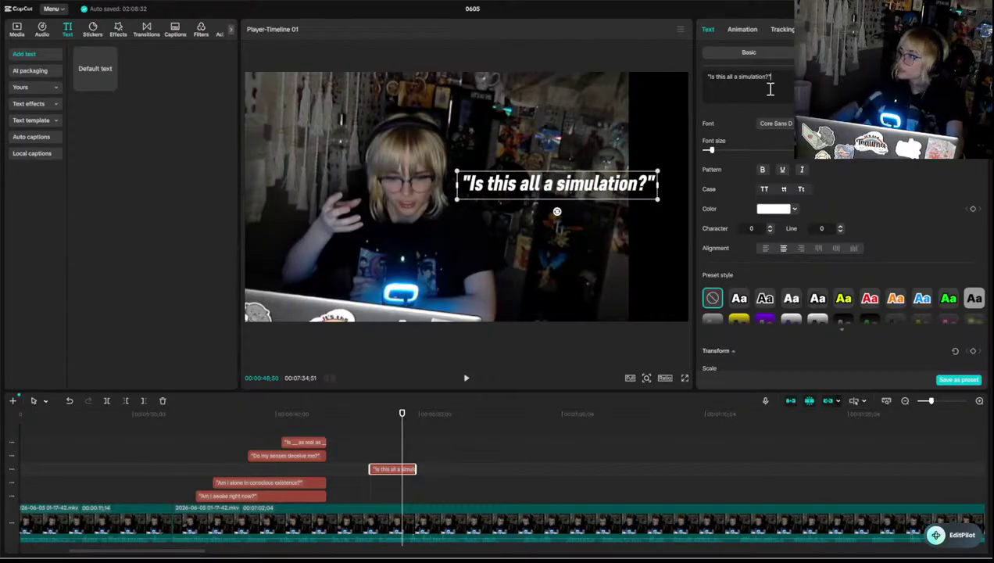
- Move the simulation caption to the video frame's upper-left corner and trim it to run from 00:00:47;27 to 00:00:49;22
{"action": "left_click_drag", "start_coordinate": [551, 198], "coordinate": [336, 104]}
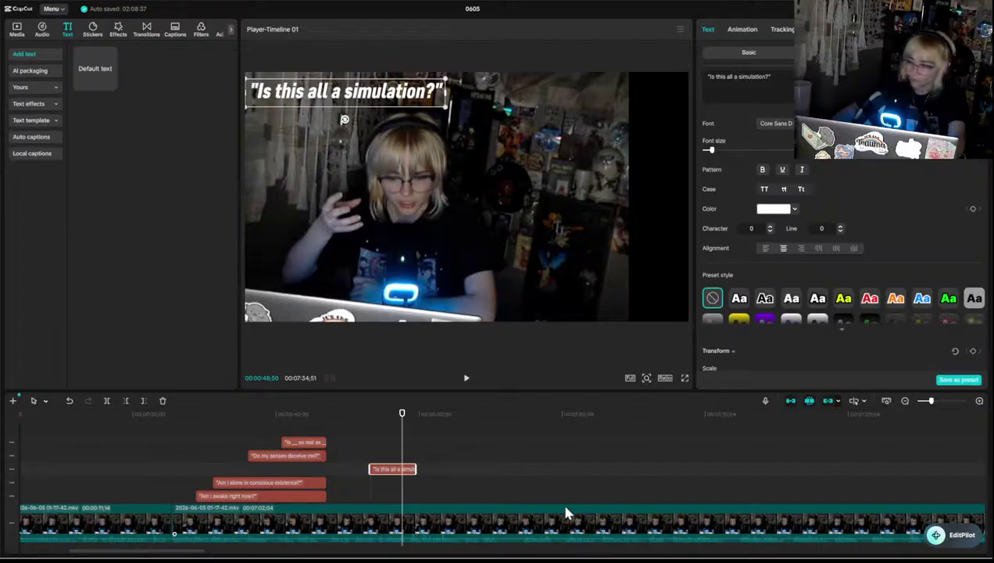
{"action": "left_click", "coordinate": [355, 460]}
{"action": "key", "text": "space"}
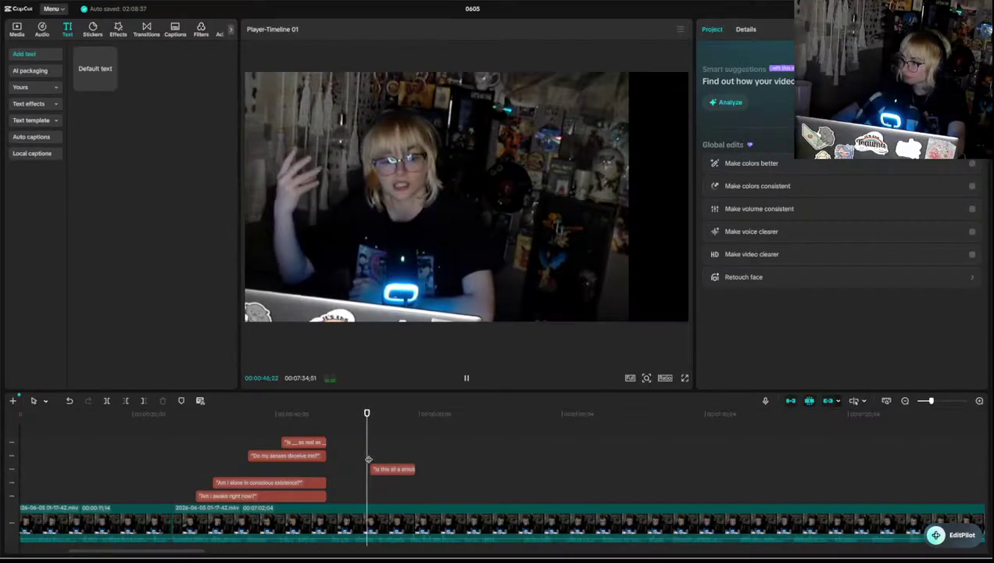
{"action": "key", "text": "space"}
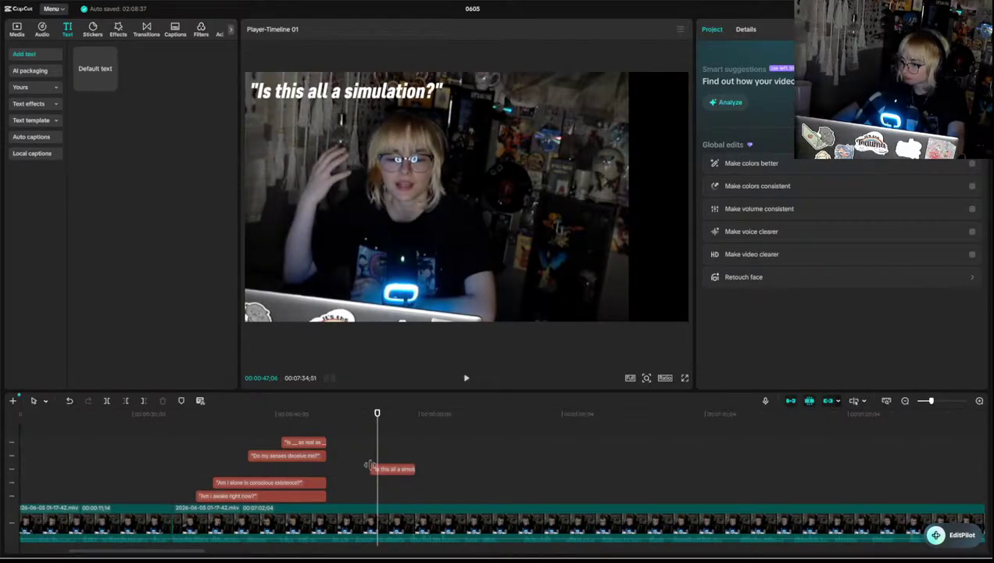
{"action": "left_click_drag", "start_coordinate": [370, 465], "coordinate": [381, 466]}
{"action": "key", "text": "space"}
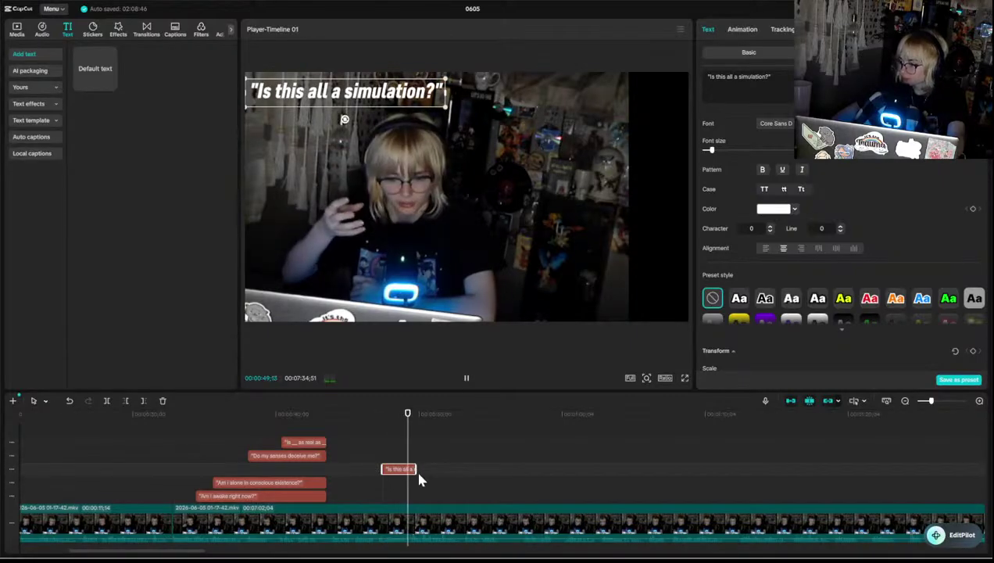
{"action": "key", "text": "space"}
{"action": "left_click_drag", "start_coordinate": [415, 469], "coordinate": [410, 469]}
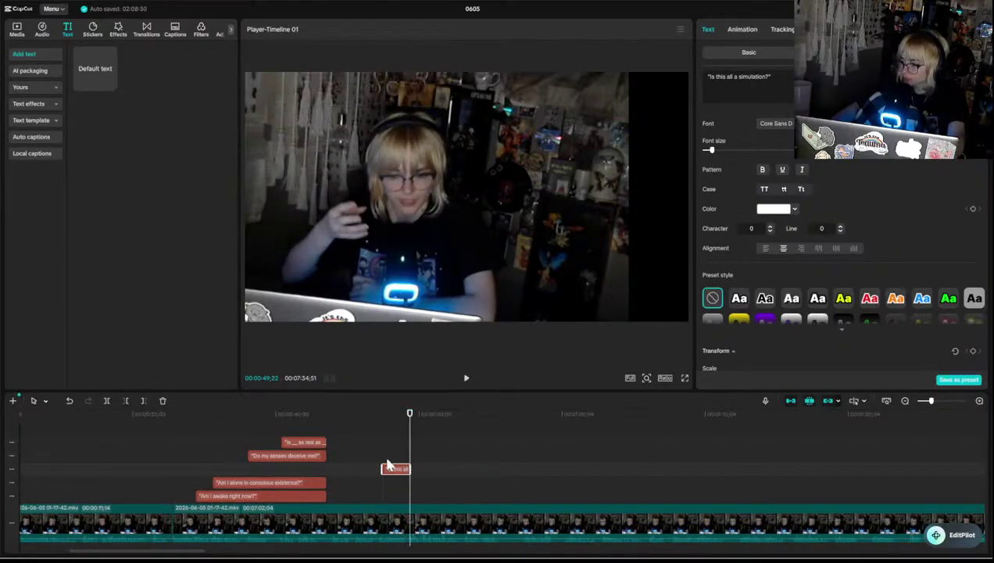
- Add a Transform keyframe to the simulation caption at its start, 00:00:47;27
{"action": "left_click", "coordinate": [382, 459]}
{"action": "left_click", "coordinate": [390, 469]}
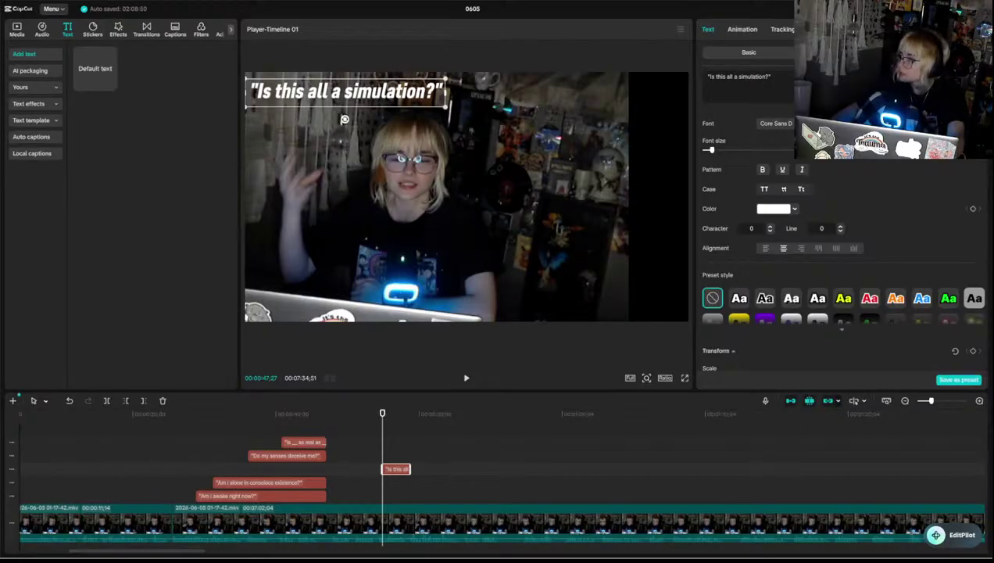
{"action": "left_click", "coordinate": [740, 32]}
{"action": "left_click", "coordinate": [786, 31]}
{"action": "left_click", "coordinate": [827, 31]}
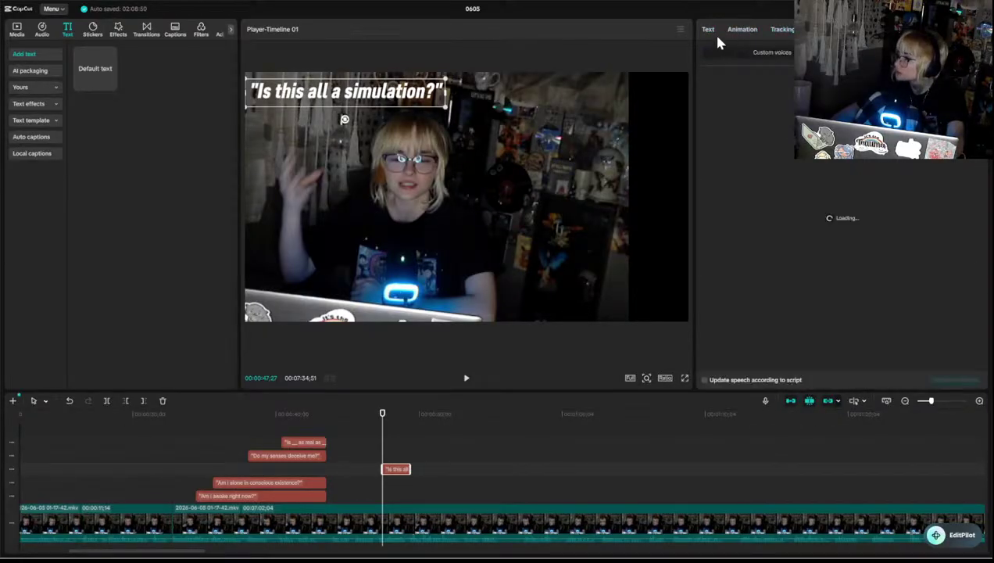
{"action": "left_click", "coordinate": [709, 31]}
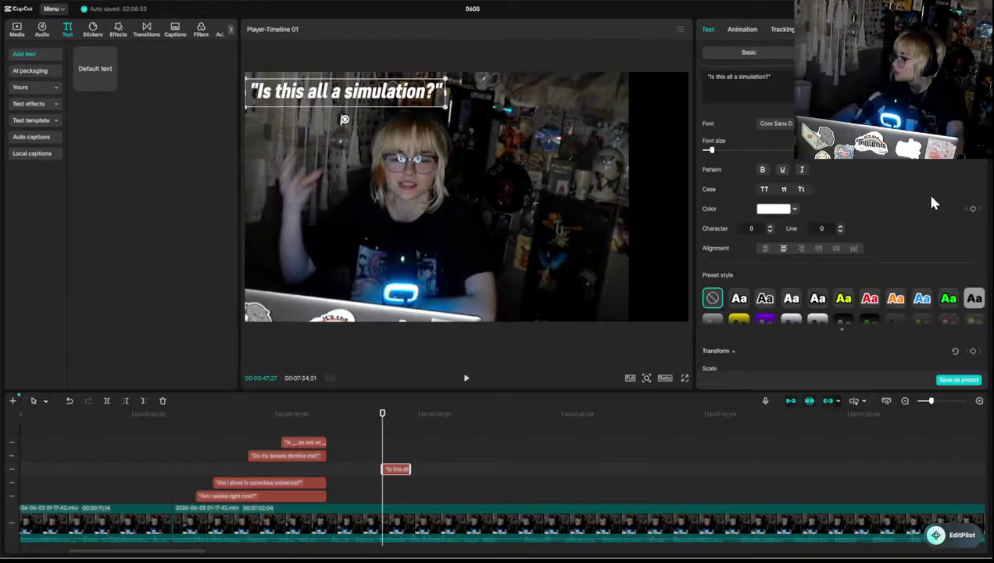
{"action": "scroll", "coordinate": [926, 215], "scroll_direction": "down", "scroll_amount": 3}
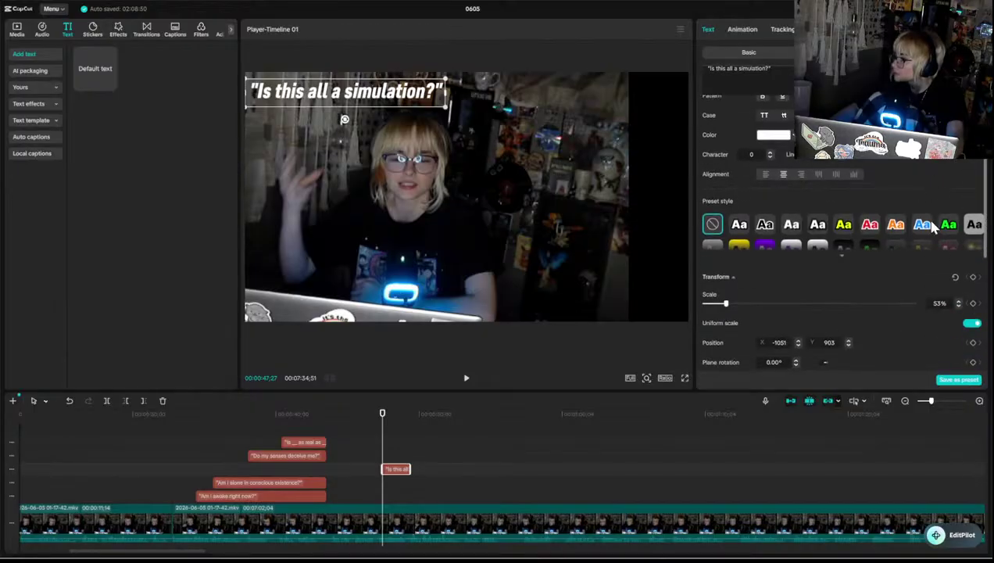
{"action": "left_click", "coordinate": [972, 228]}
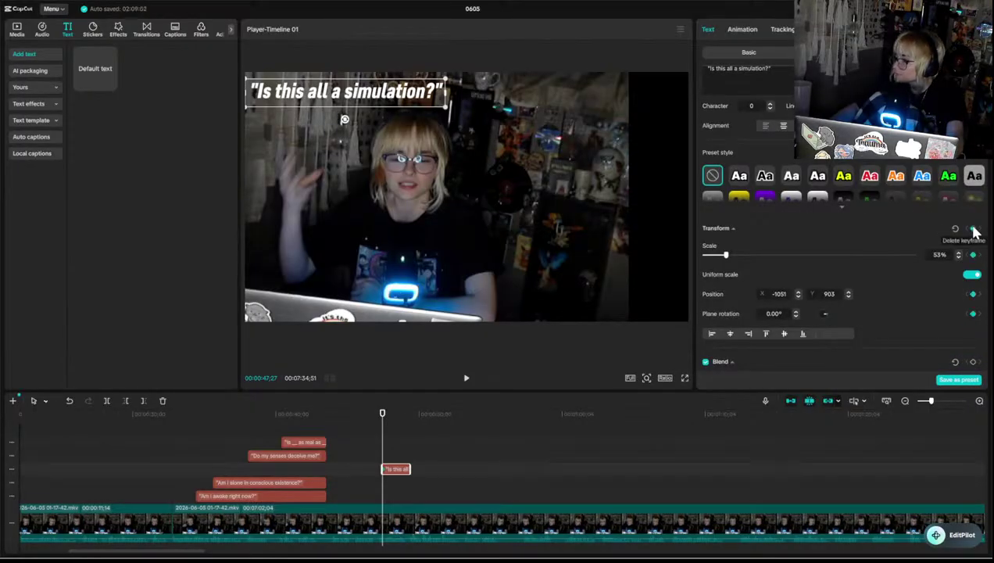
- Turn auto snapping off and, at 00:00:49;18, move the simulation caption horizontally past the frame's right edge to animate its exit
{"action": "left_click", "coordinate": [406, 456]}
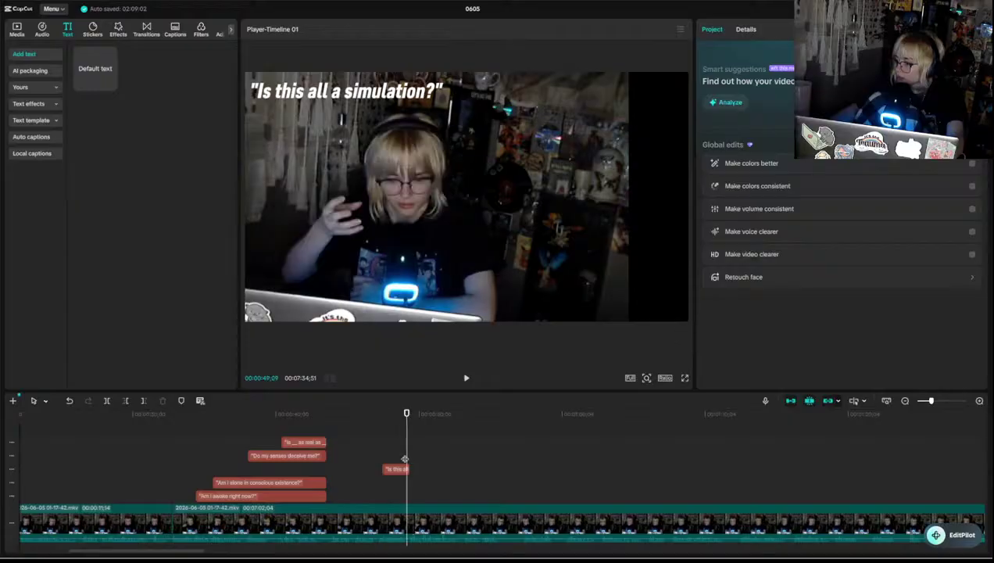
{"action": "left_click", "coordinate": [403, 469]}
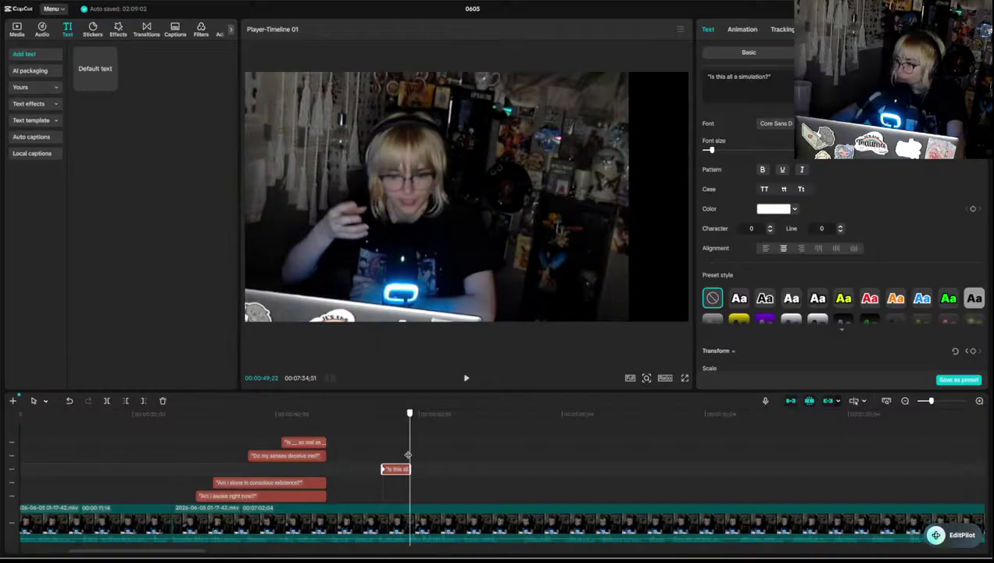
{"action": "left_click", "coordinate": [406, 453]}
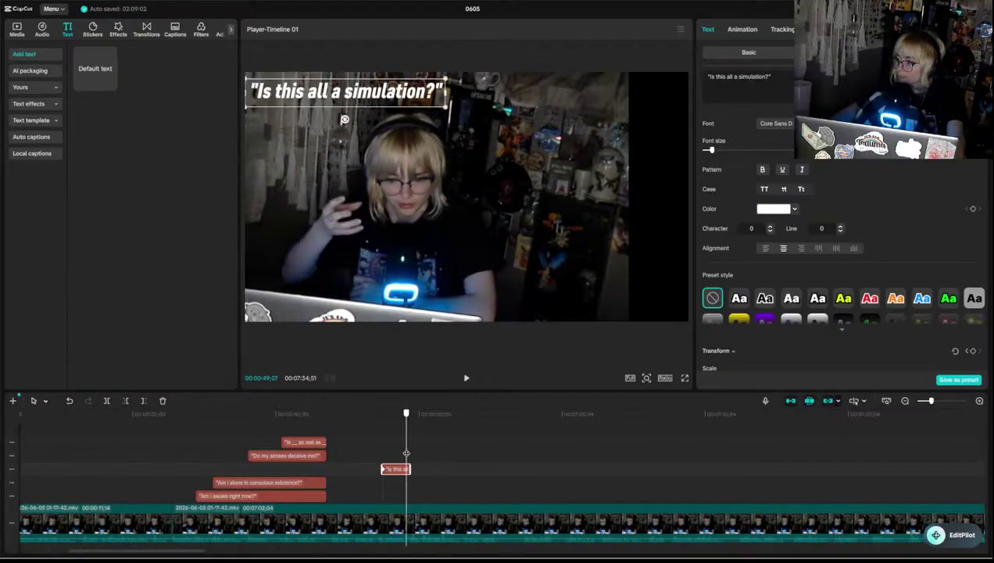
{"action": "left_click", "coordinate": [810, 400]}
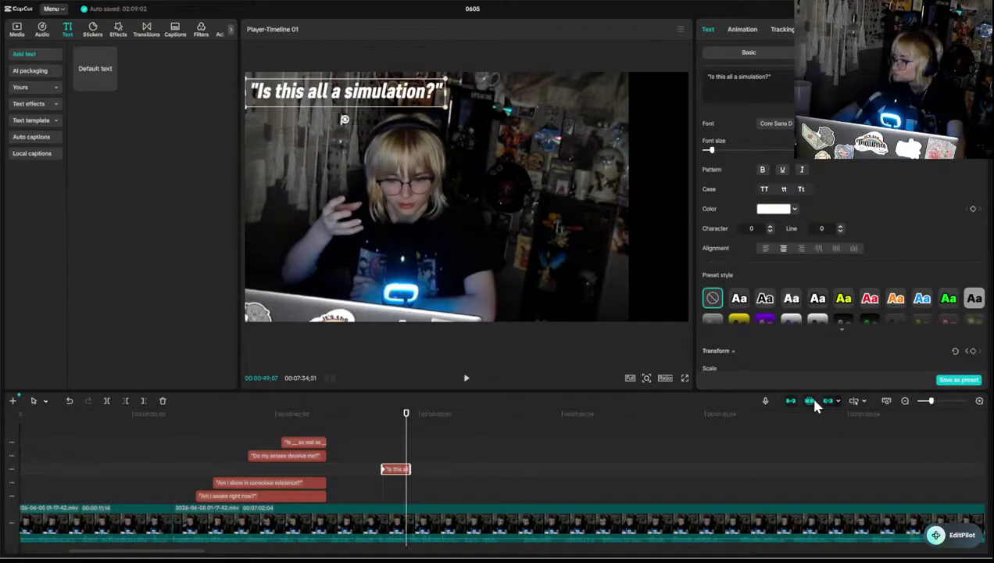
{"action": "left_click", "coordinate": [408, 447]}
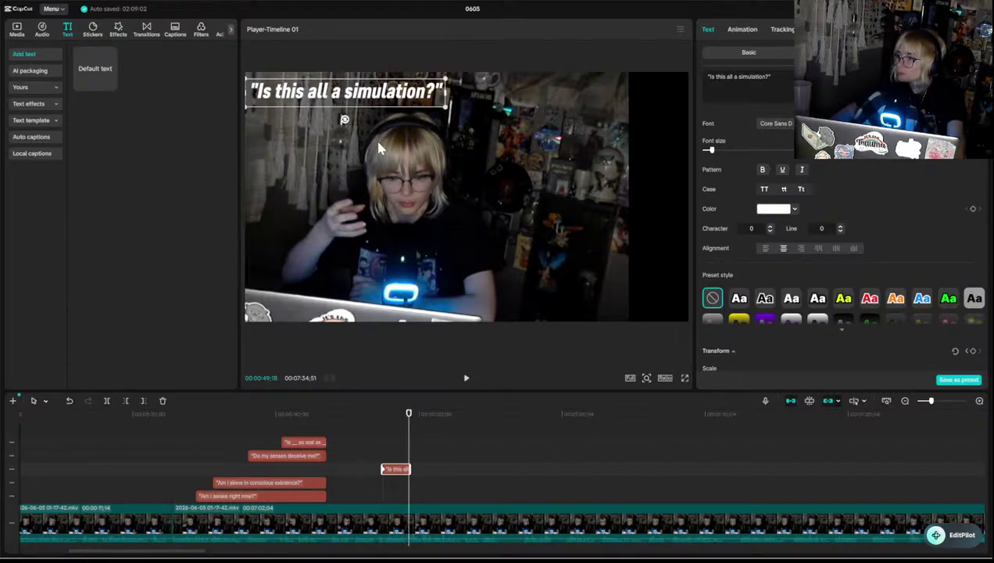
{"action": "left_click_drag", "start_coordinate": [263, 92], "coordinate": [690, 90]}
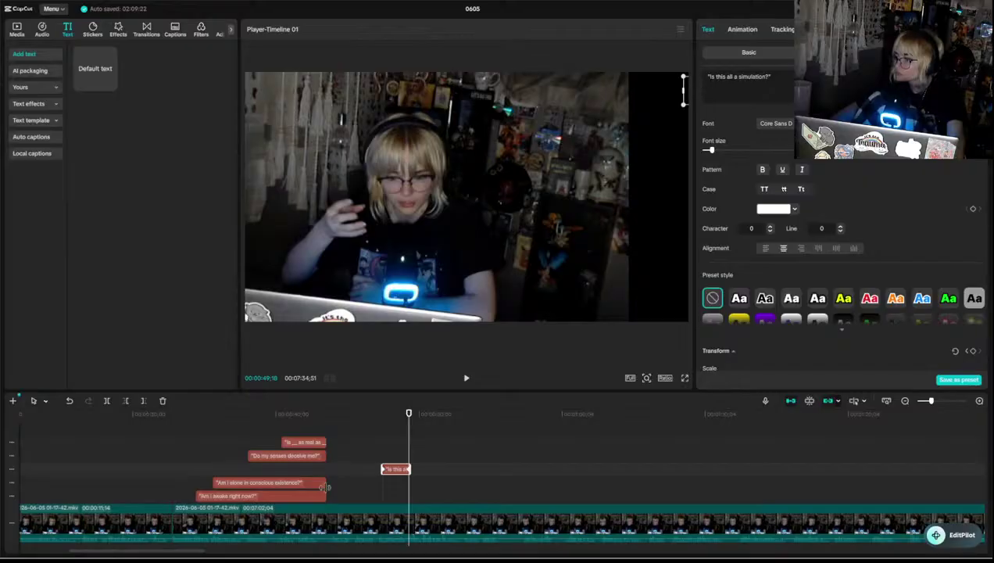
- Replay the caption's slide across the frame, try shifting its clip to start at 00:00:47;14, and undo the shift
{"action": "left_click", "coordinate": [381, 461]}
{"action": "key", "text": "space"}
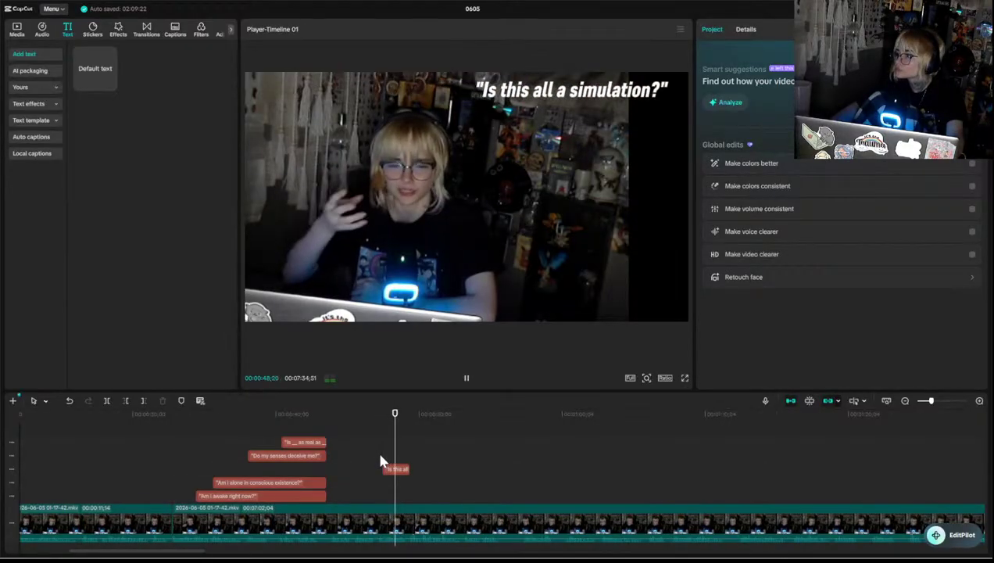
{"action": "key", "text": "space"}
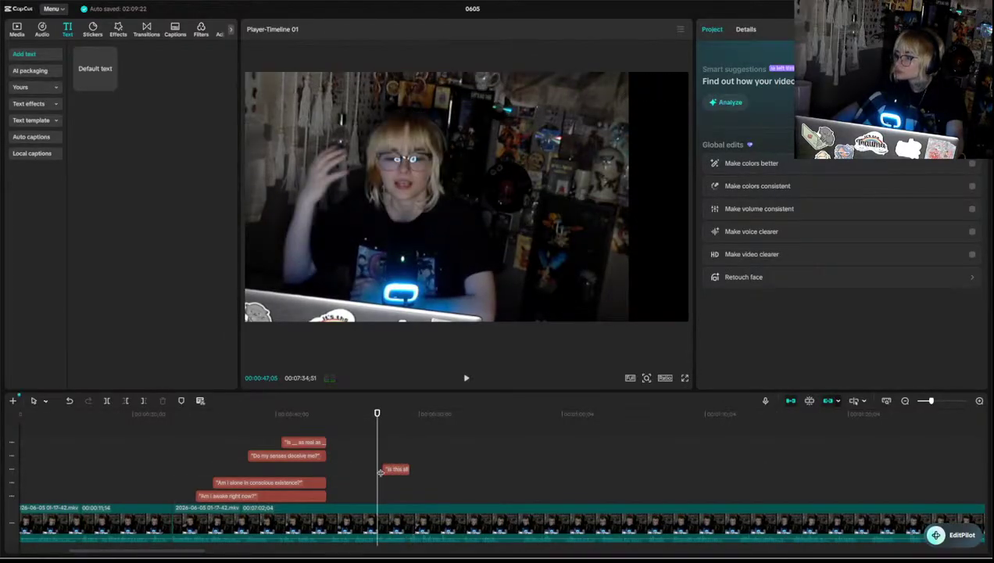
{"action": "left_click", "coordinate": [380, 470]}
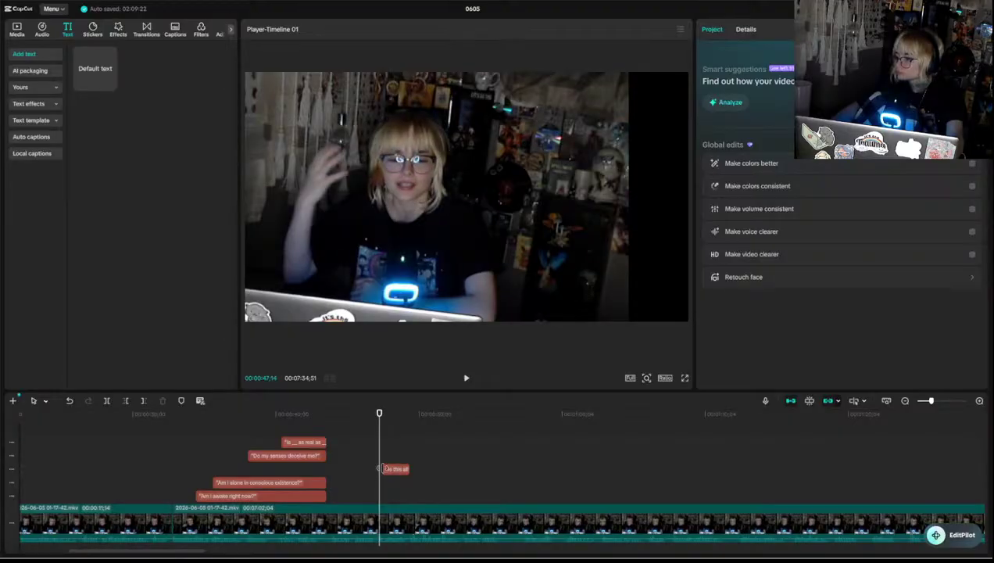
{"action": "left_click", "coordinate": [383, 473]}
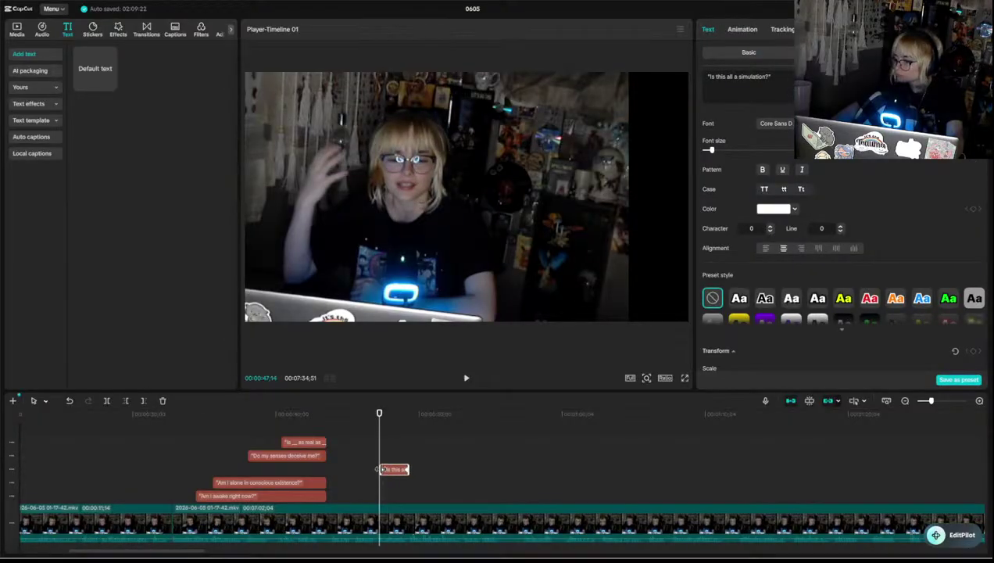
{"action": "key", "text": "ctrl+z"}
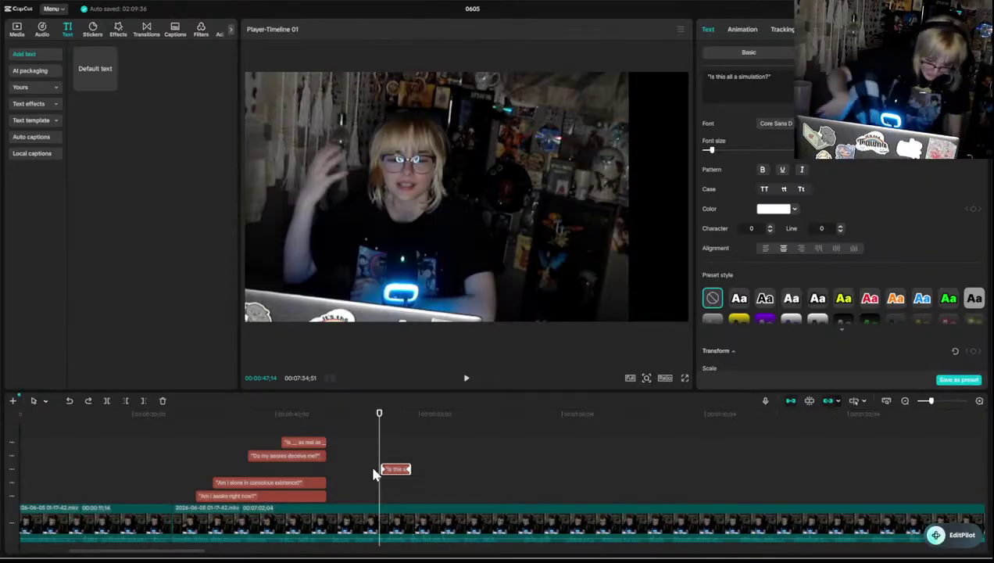
- Turn auto snapping back on and extend the start of the simulation caption back to 00:00:47;14
{"action": "mouse_move", "coordinate": [310, 559]}
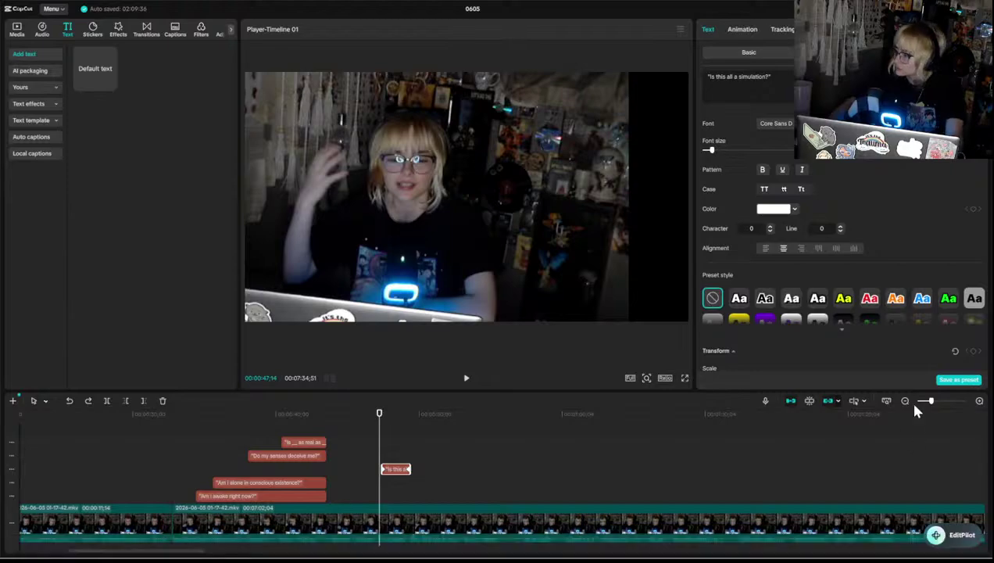
{"action": "left_click", "coordinate": [810, 401]}
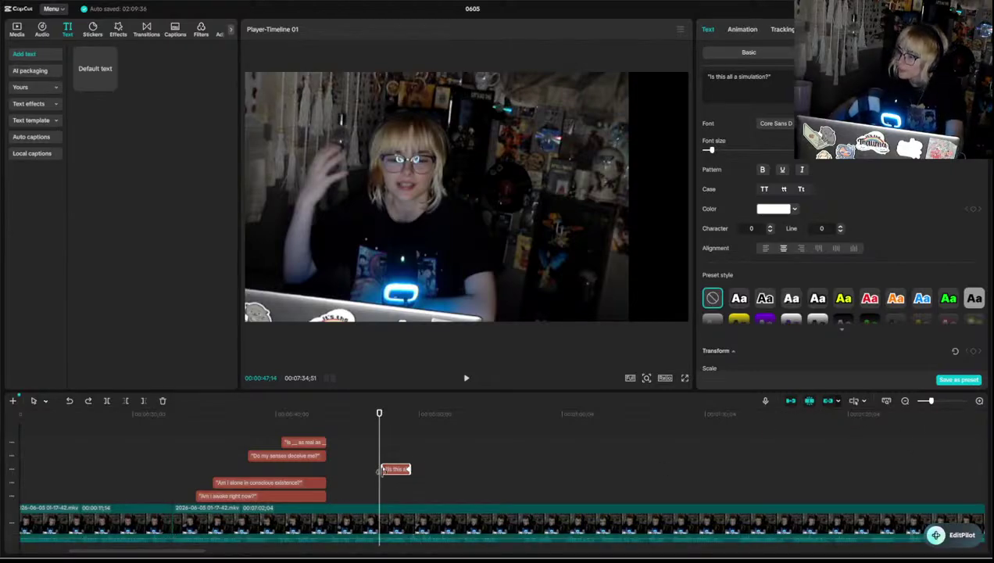
{"action": "left_click_drag", "start_coordinate": [381, 469], "coordinate": [374, 469]}
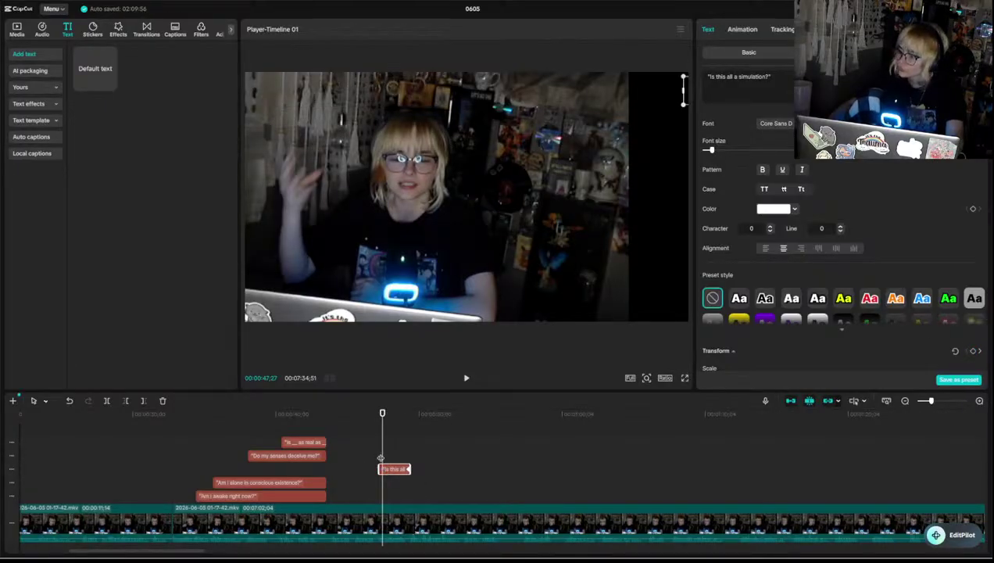
{"action": "left_click", "coordinate": [379, 458]}
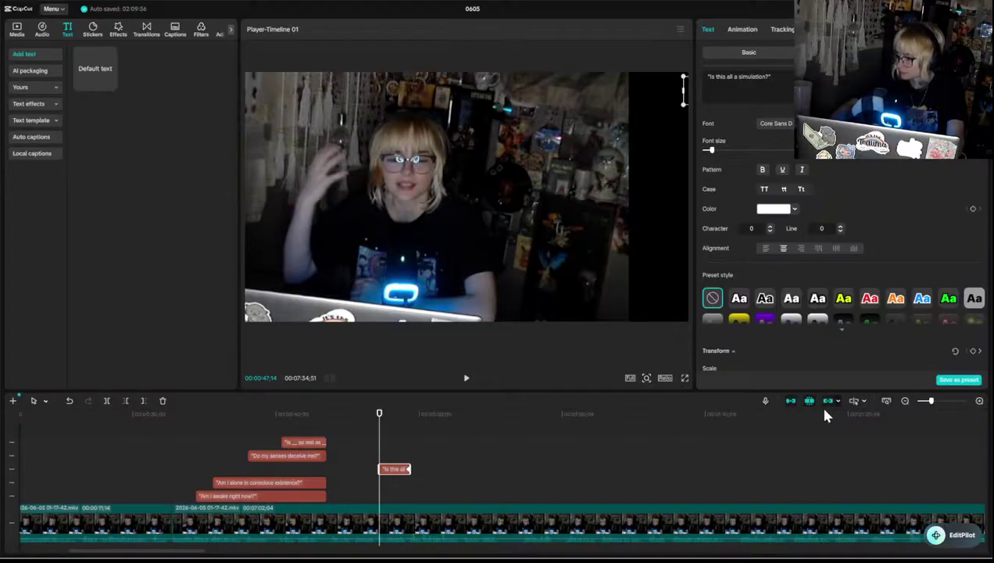
- Turn auto snapping off and, at 00:00:47;14, keyframe the simulation caption's position horizontally past the frame's left edge to animate its entrance
{"action": "left_click", "coordinate": [305, 442]}
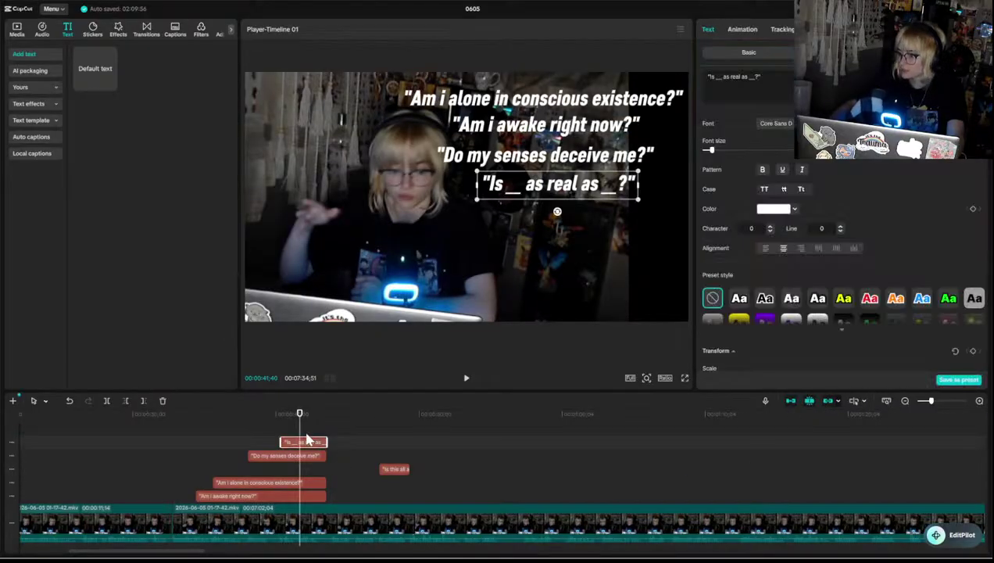
{"action": "left_click", "coordinate": [392, 468]}
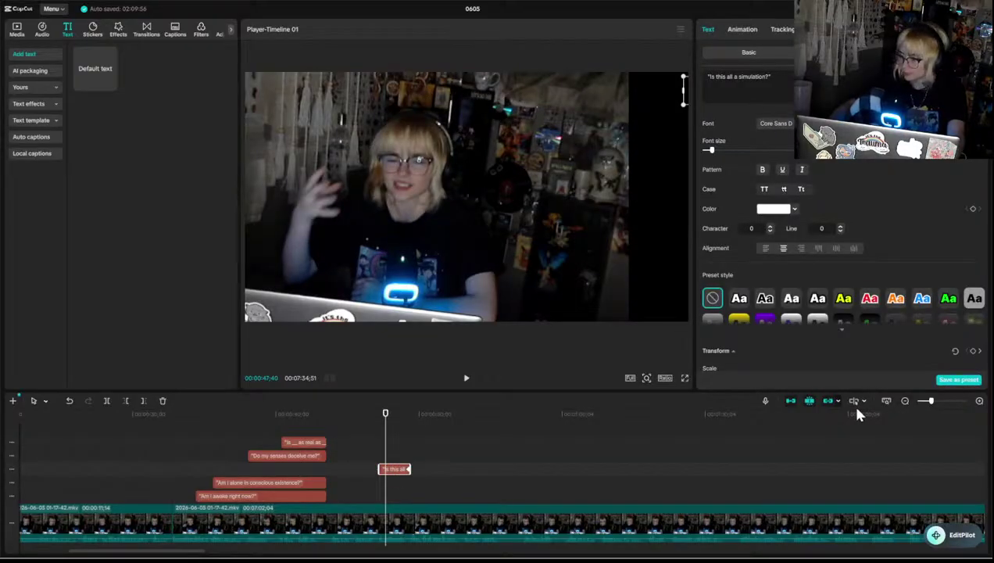
{"action": "left_click_drag", "start_coordinate": [386, 447], "coordinate": [382, 446]}
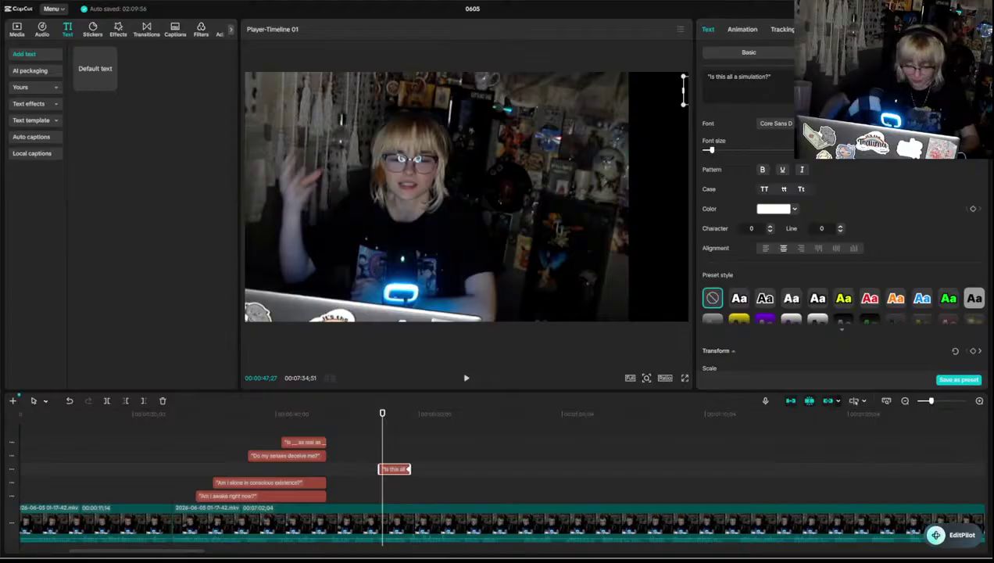
{"action": "left_click", "coordinate": [811, 401]}
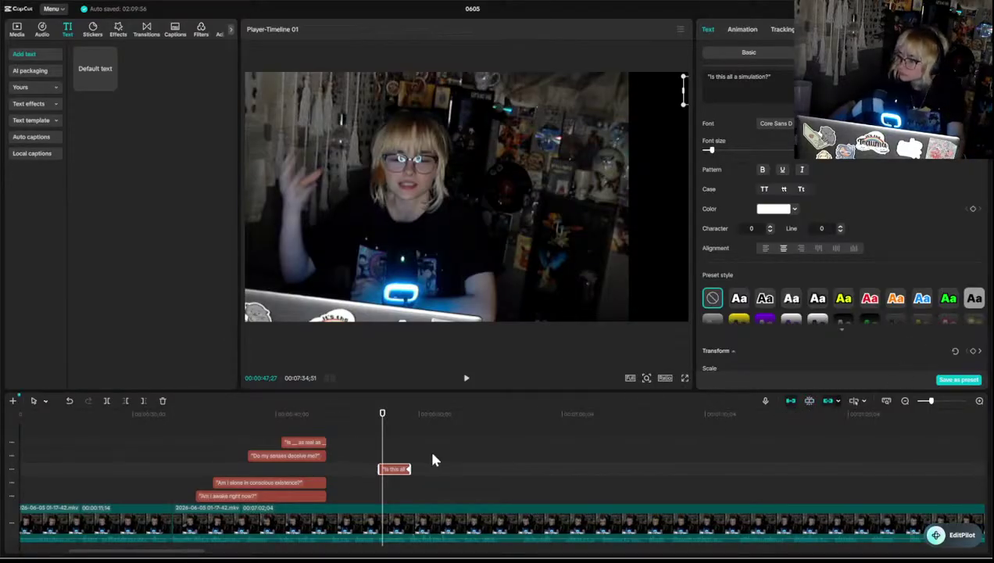
{"action": "left_click_drag", "start_coordinate": [382, 437], "coordinate": [379, 434]}
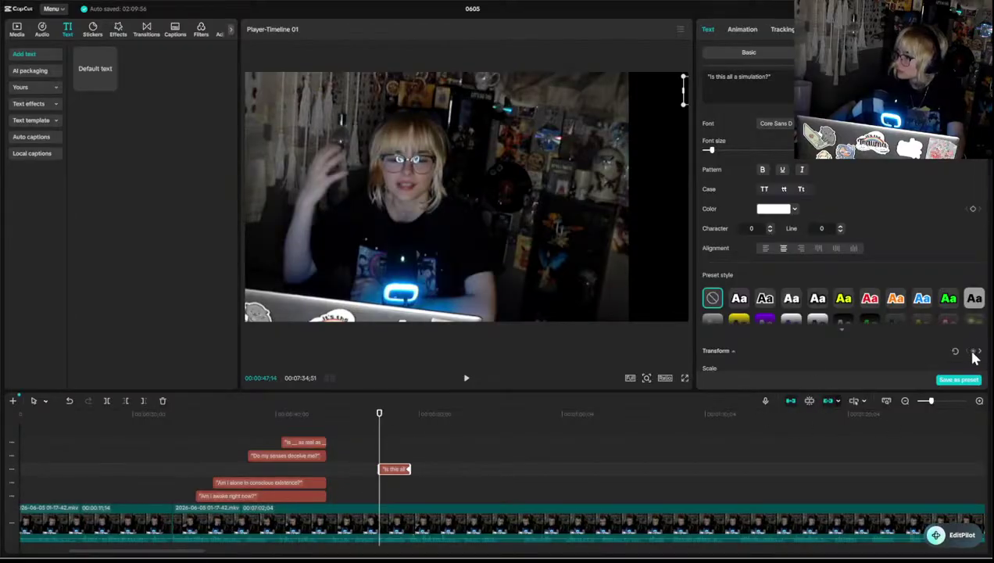
{"action": "left_click_drag", "start_coordinate": [684, 90], "coordinate": [49, 87]}
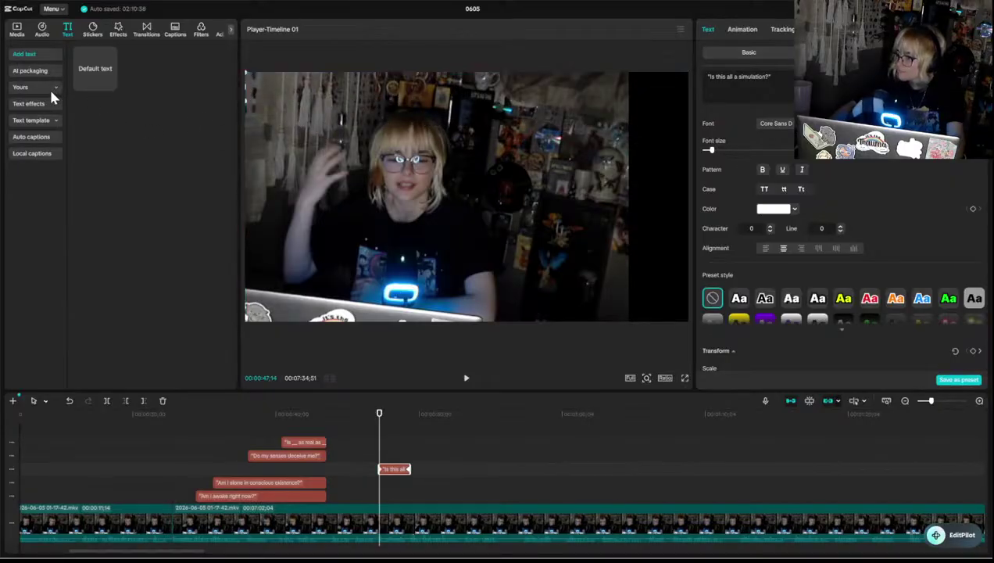
- Play back the simulation caption's slide from its start through its end
{"action": "key", "text": "space"}
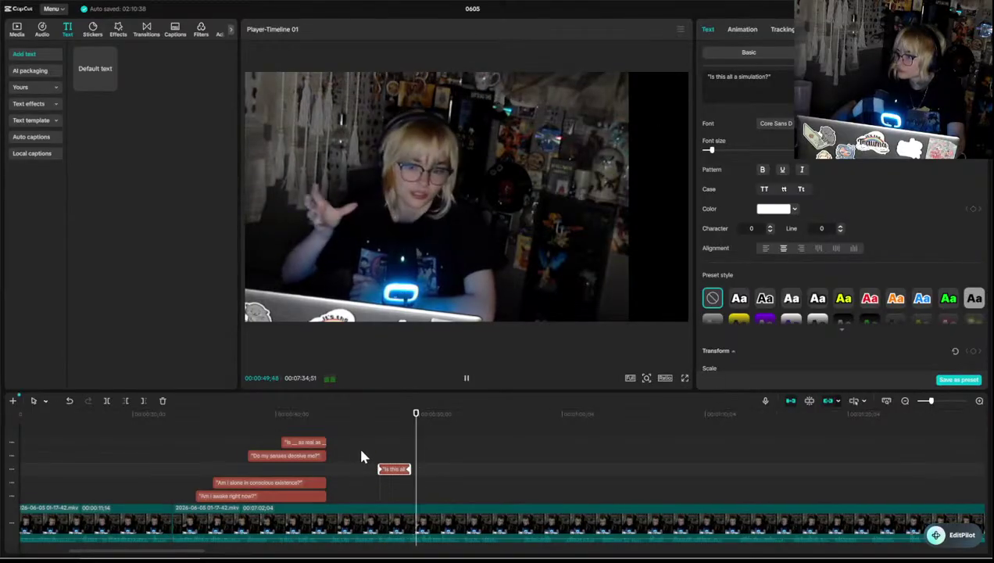
{"action": "left_click", "coordinate": [361, 453]}
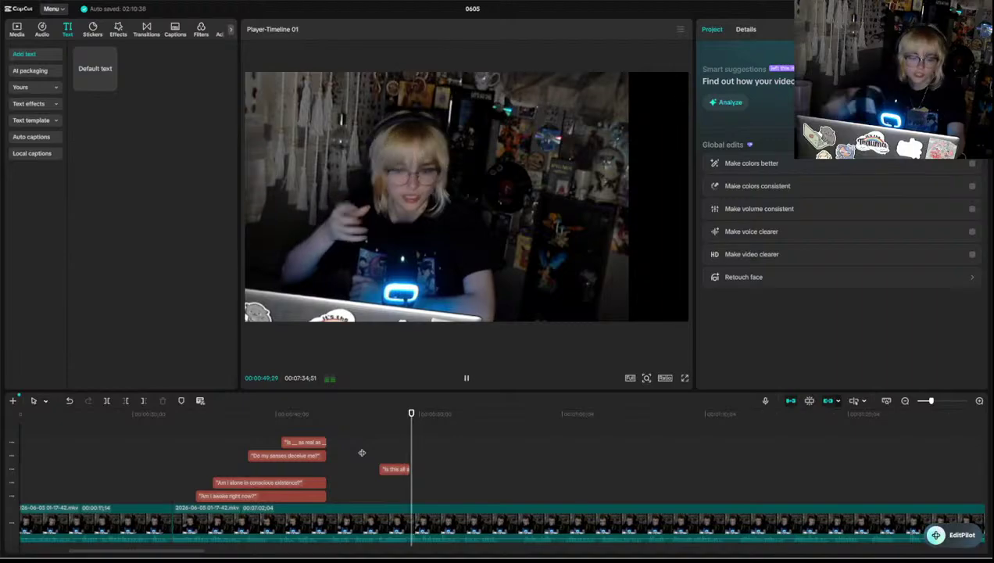
{"action": "key", "text": "space"}
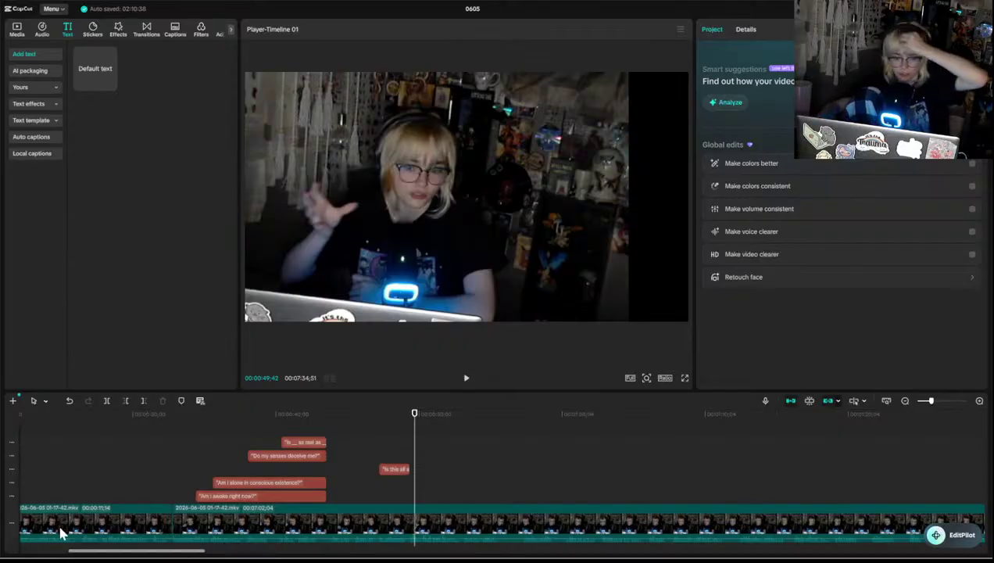
- Examine the available and favorite entrance animations for the "Am i awake right now?" caption
{"action": "left_click", "coordinate": [185, 465]}
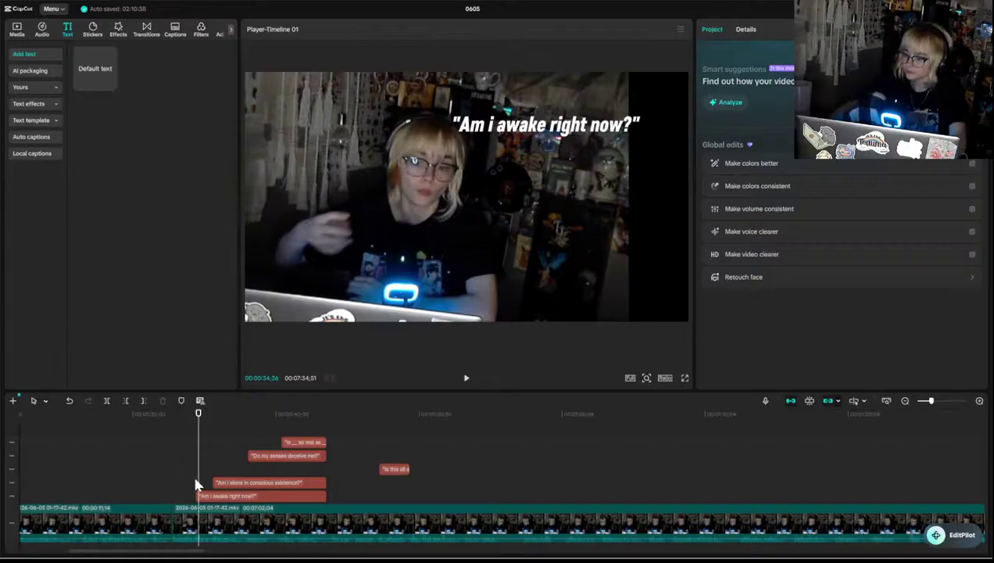
{"action": "left_click", "coordinate": [189, 473]}
{"action": "left_click", "coordinate": [218, 498]}
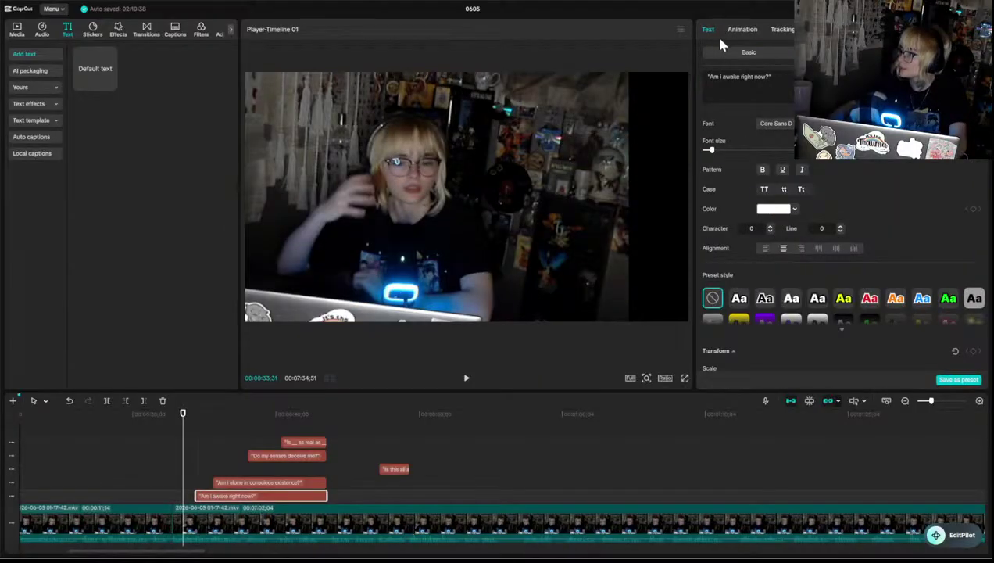
{"action": "left_click", "coordinate": [739, 31]}
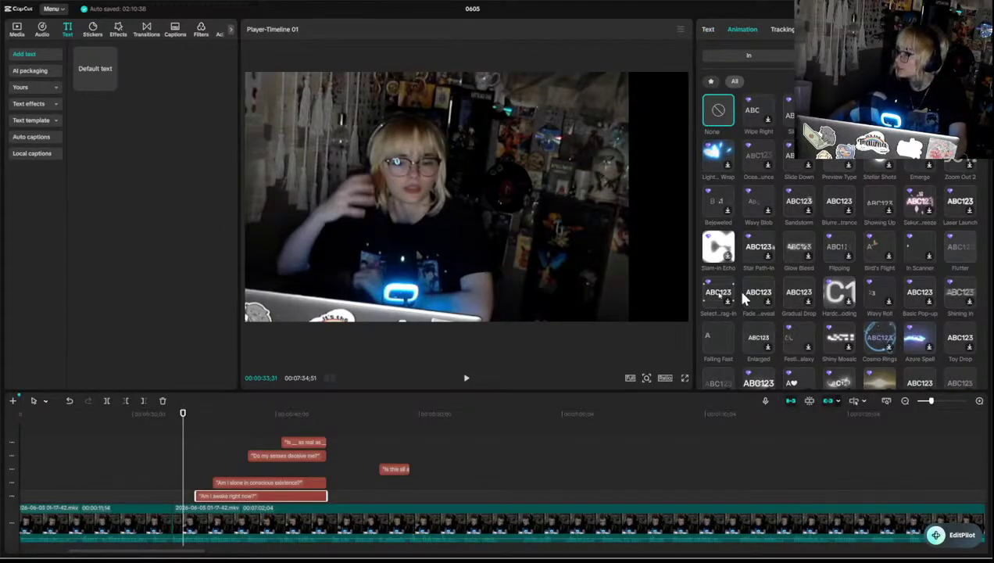
{"action": "scroll", "coordinate": [766, 305], "scroll_direction": "down", "scroll_amount": 1}
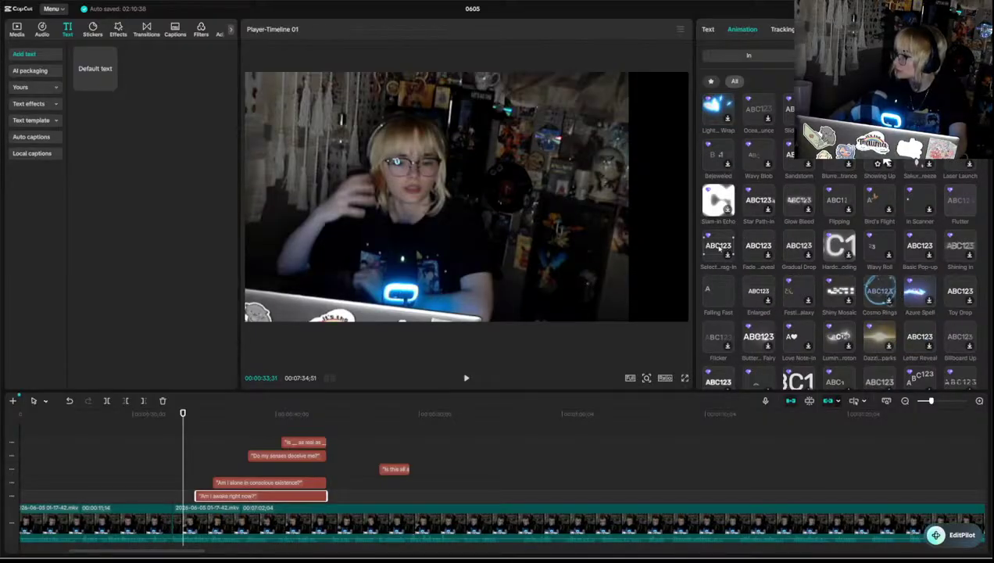
{"action": "scroll", "coordinate": [751, 203], "scroll_direction": "up", "scroll_amount": 1}
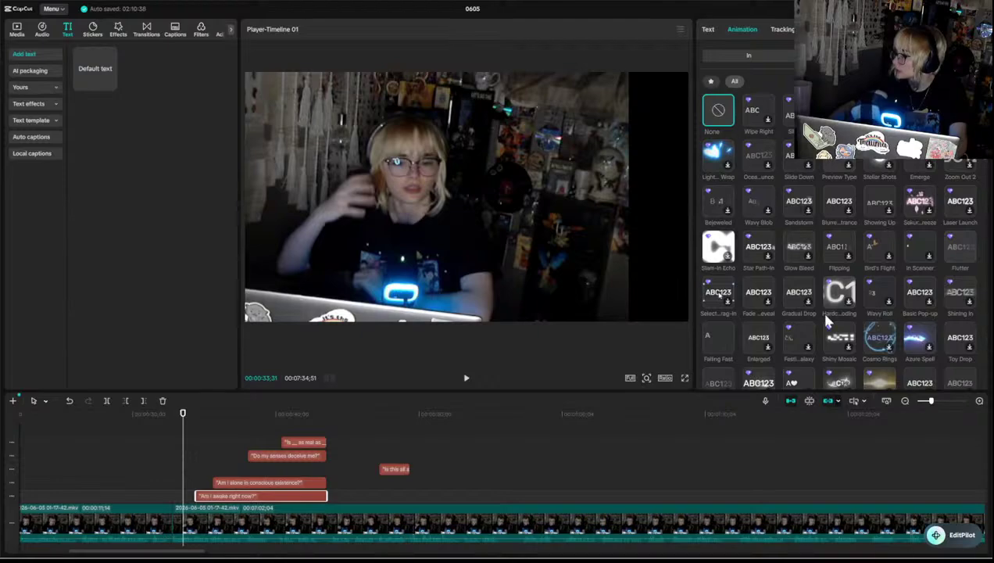
{"action": "scroll", "coordinate": [818, 309], "scroll_direction": "down", "scroll_amount": 3}
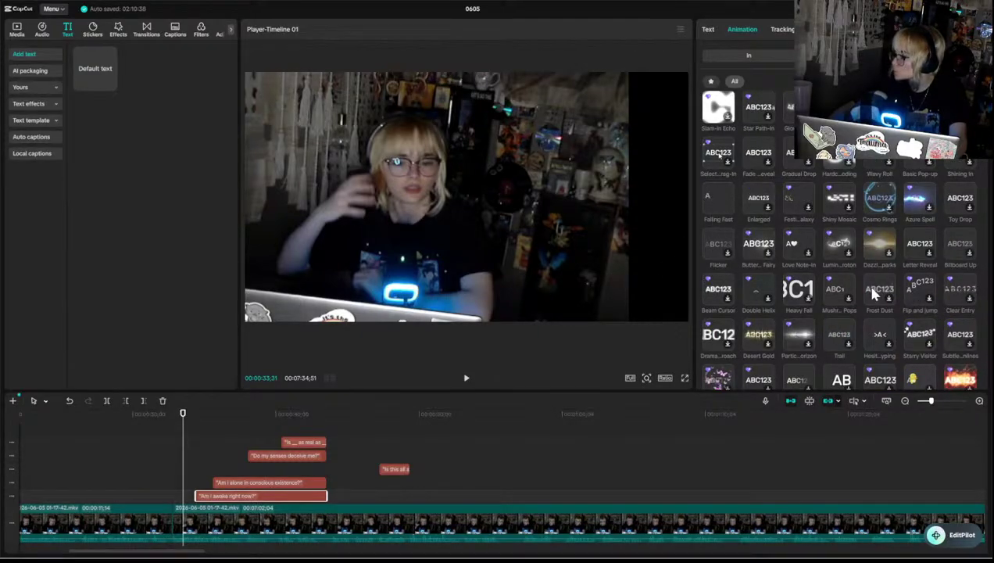
{"action": "scroll", "coordinate": [870, 297], "scroll_direction": "down", "scroll_amount": 3}
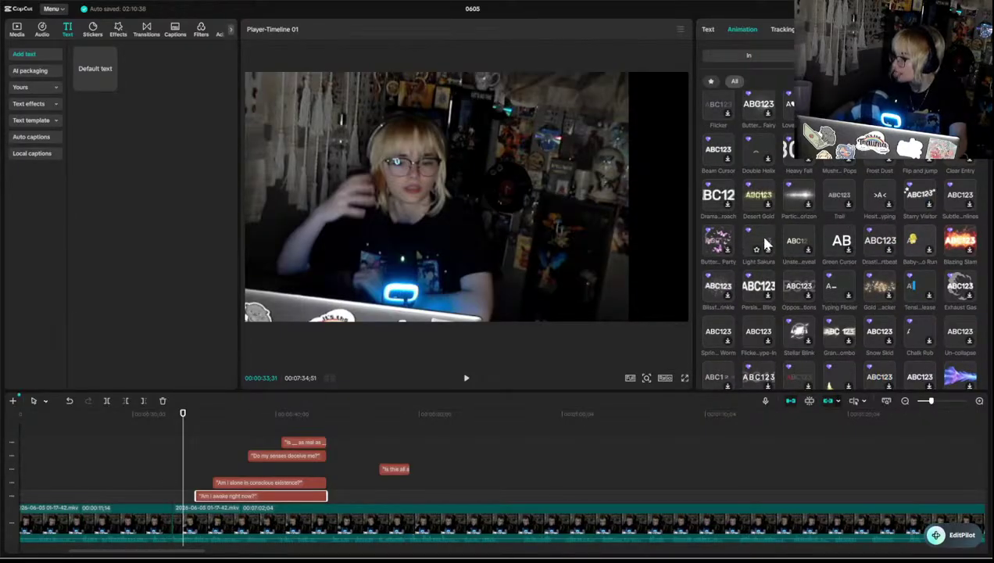
{"action": "scroll", "coordinate": [725, 334], "scroll_direction": "down", "scroll_amount": 2}
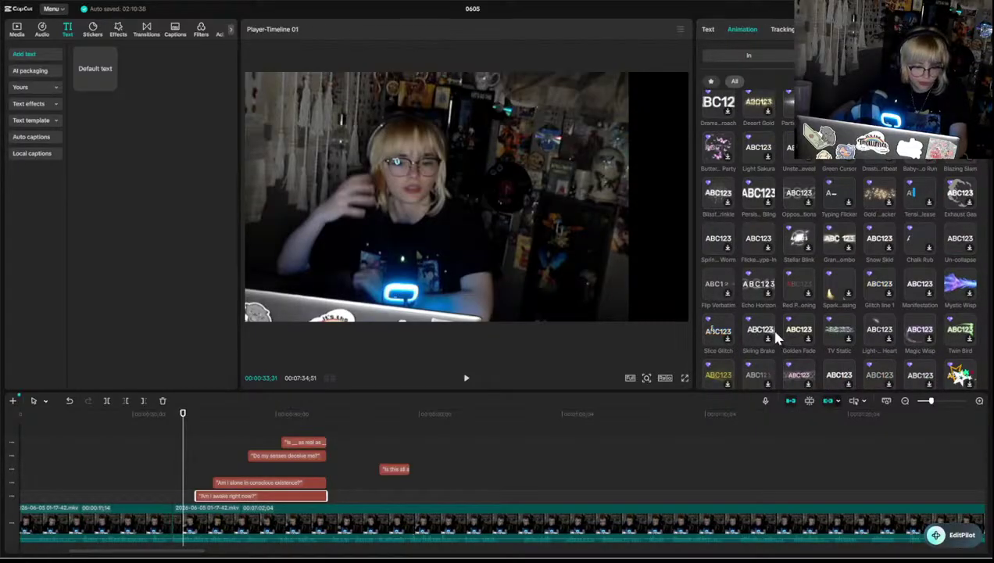
{"action": "scroll", "coordinate": [769, 325], "scroll_direction": "down", "scroll_amount": 3}
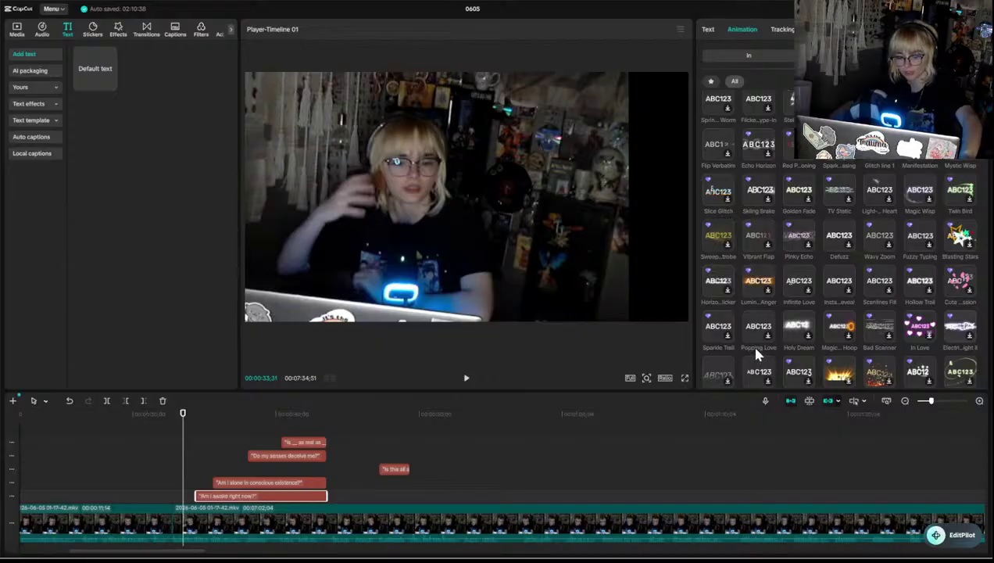
{"action": "scroll", "coordinate": [754, 354], "scroll_direction": "down", "scroll_amount": 1}
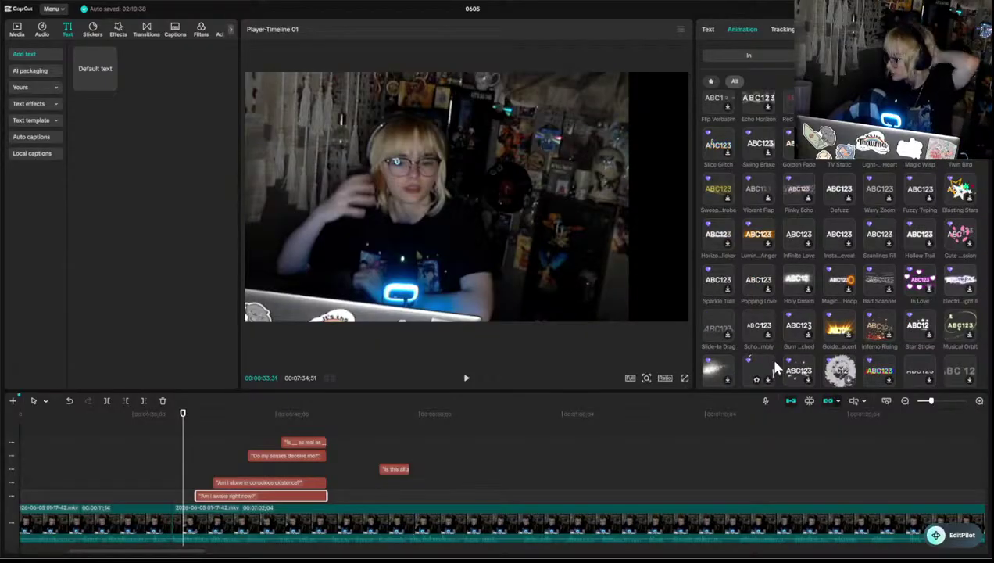
{"action": "scroll", "coordinate": [774, 365], "scroll_direction": "down", "scroll_amount": 2}
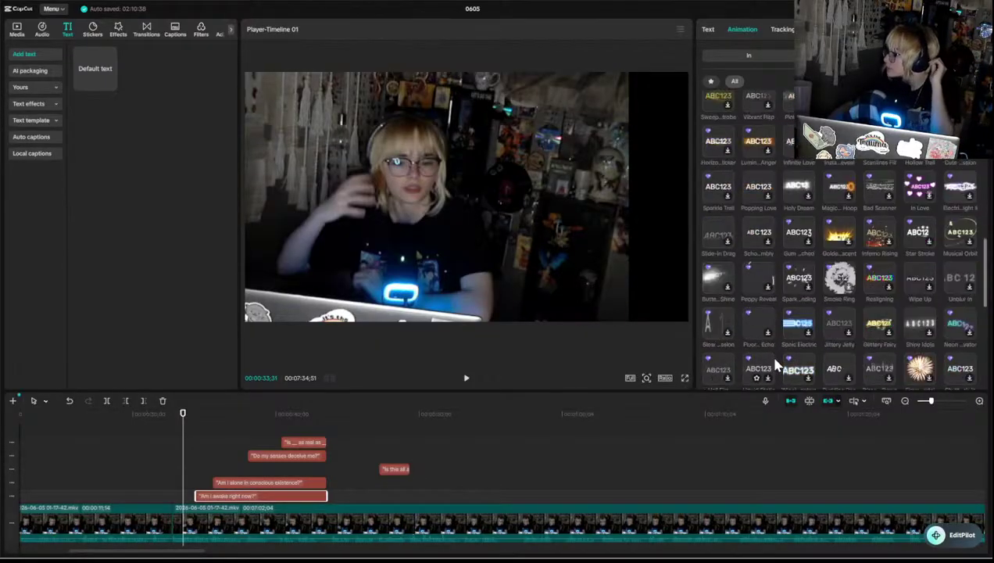
{"action": "scroll", "coordinate": [776, 365], "scroll_direction": "down", "scroll_amount": 4}
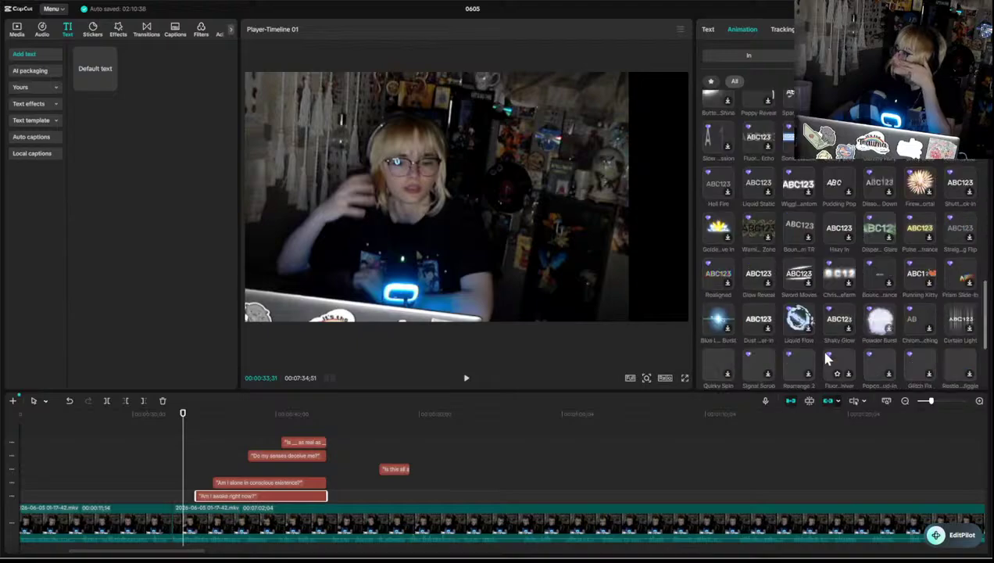
{"action": "scroll", "coordinate": [818, 348], "scroll_direction": "down", "scroll_amount": 2}
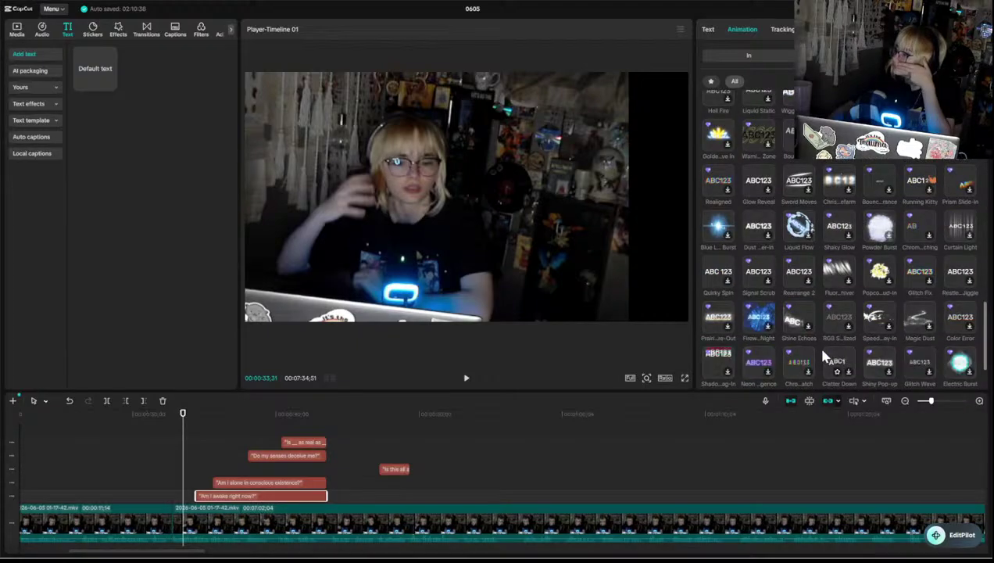
{"action": "scroll", "coordinate": [823, 369], "scroll_direction": "down", "scroll_amount": 2}
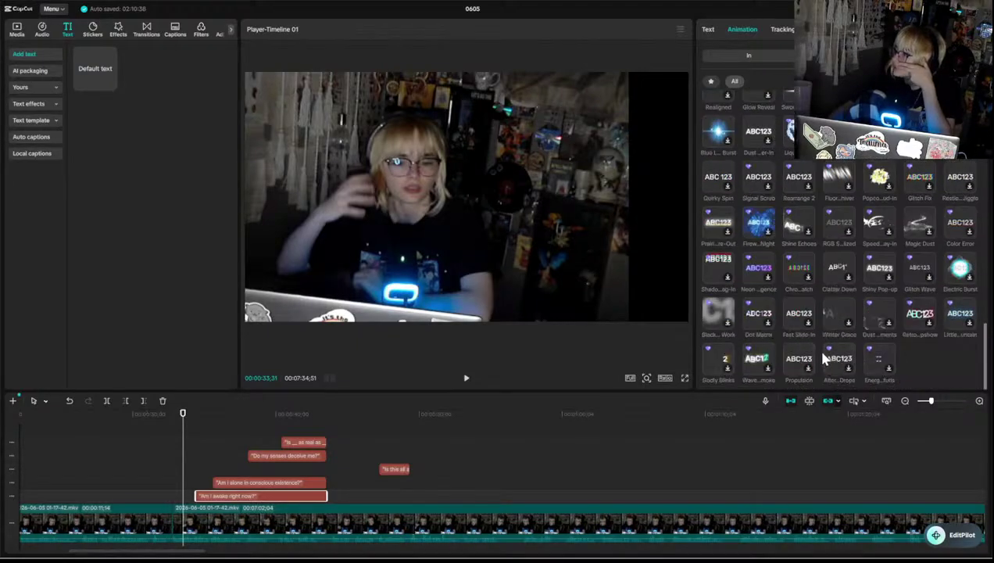
{"action": "left_click", "coordinate": [709, 82]}
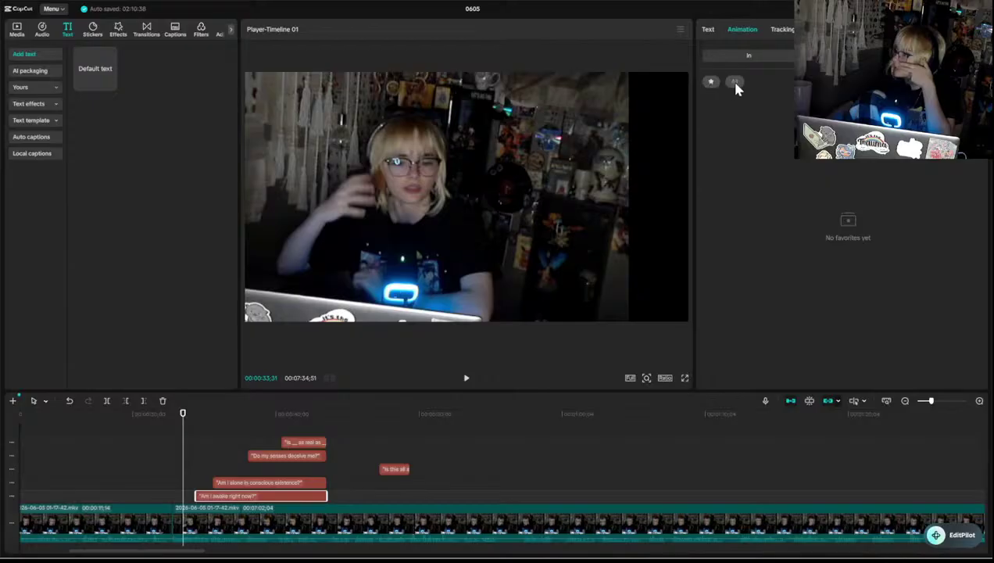
{"action": "left_click", "coordinate": [735, 81]}
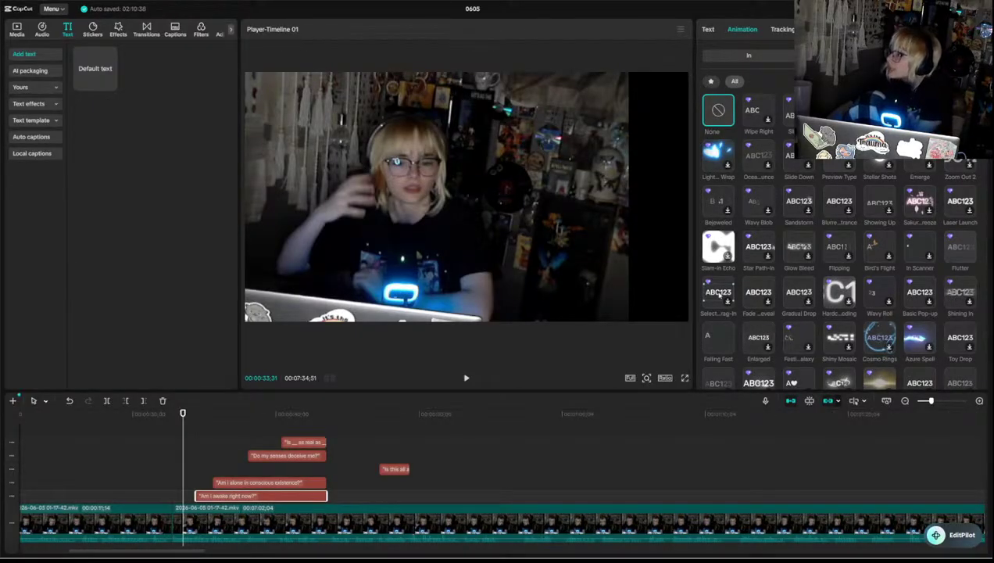
- Apply the "Select...rag-In" entrance animation to the "Am i awake right now?" and "Am i alone in conscious existence?" captions
{"action": "left_click", "coordinate": [719, 293]}
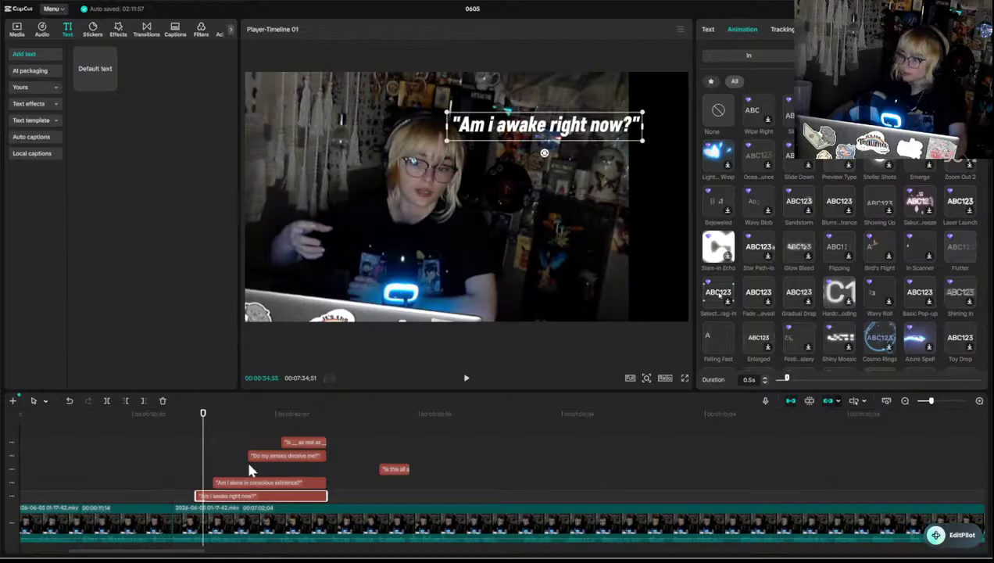
{"action": "left_click", "coordinate": [230, 483]}
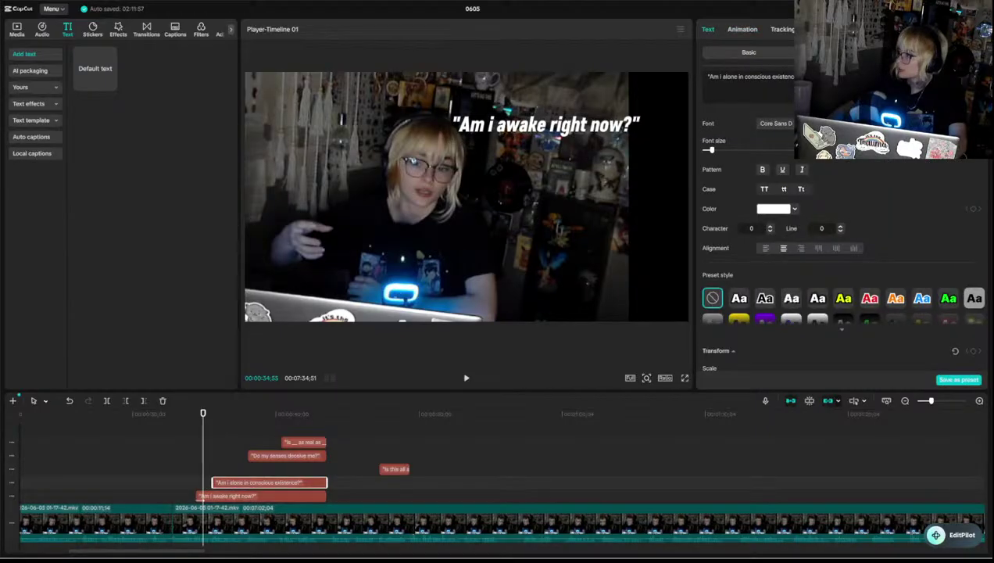
{"action": "left_click", "coordinate": [742, 29]}
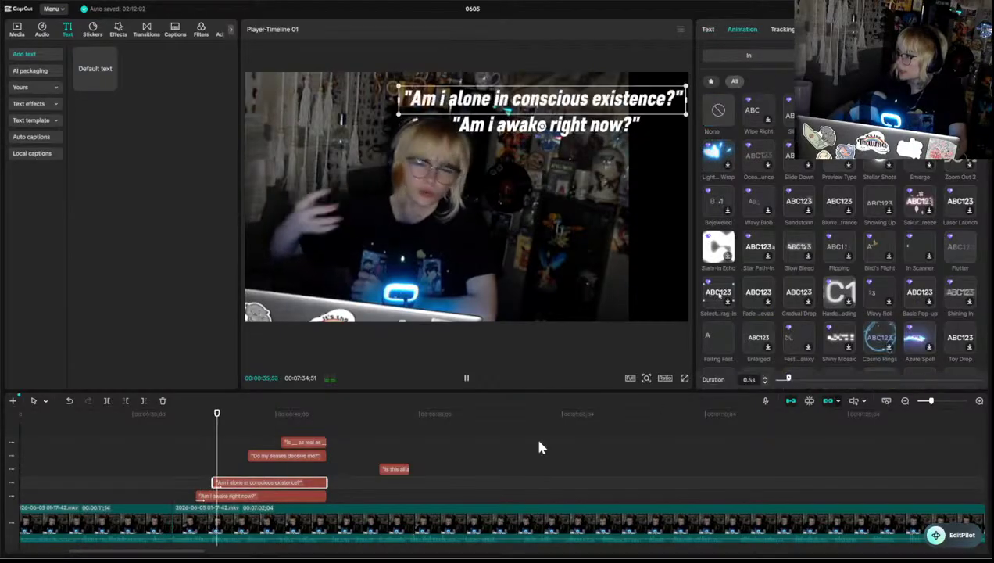
- Apply the "Select...rag-In" entrance animation to the "Do my senses deceive me?" and "Is __ as real as __?" captions
{"action": "left_click", "coordinate": [280, 458]}
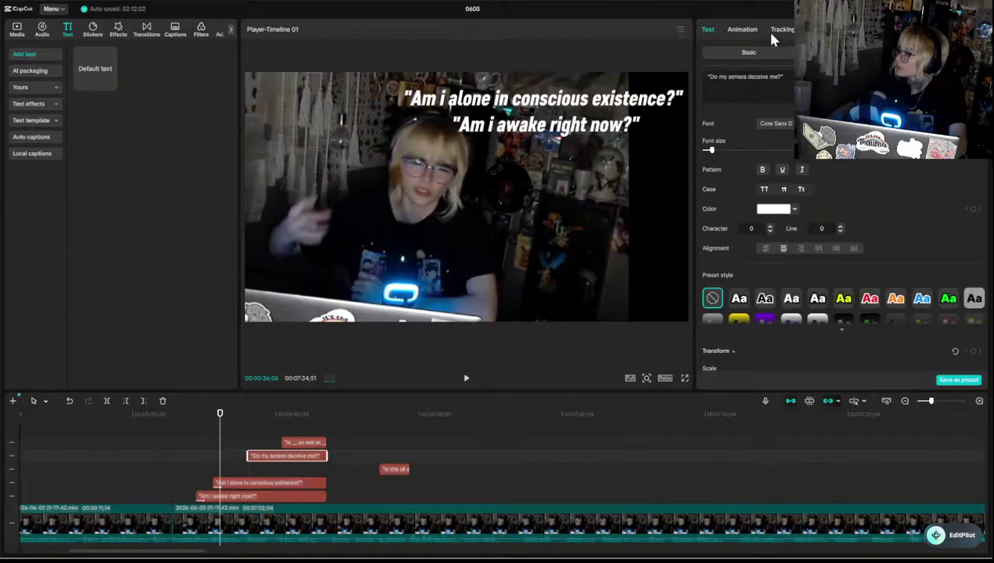
{"action": "left_click", "coordinate": [742, 29]}
{"action": "left_click", "coordinate": [719, 295]}
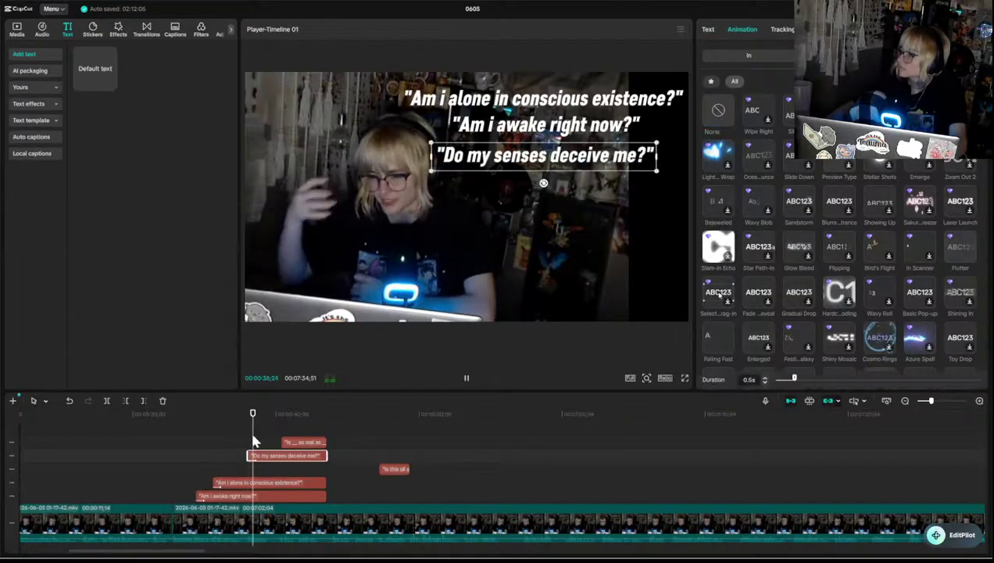
{"action": "left_click", "coordinate": [300, 442]}
{"action": "left_click", "coordinate": [742, 31]}
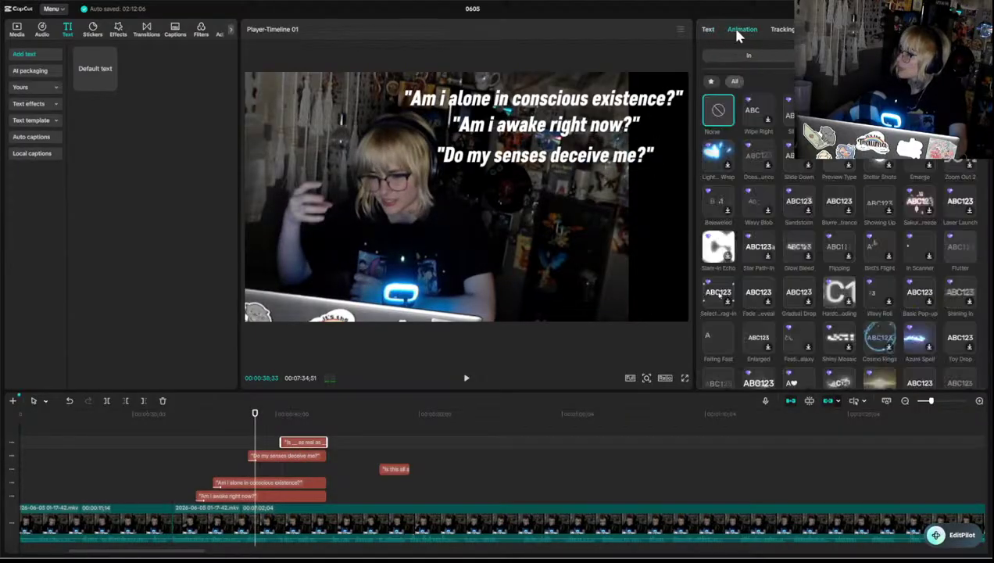
{"action": "left_click", "coordinate": [719, 295]}
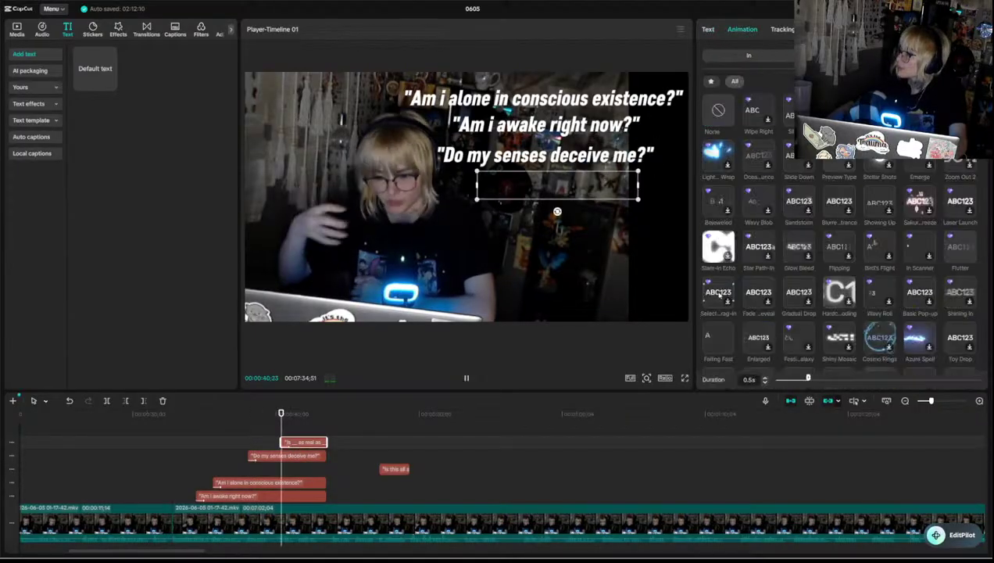
- Play back the four stacked captions from before the first one to check their entrance animations, replaying the section after the last caption appears
{"action": "left_click", "coordinate": [188, 470]}
{"action": "key", "text": "space"}
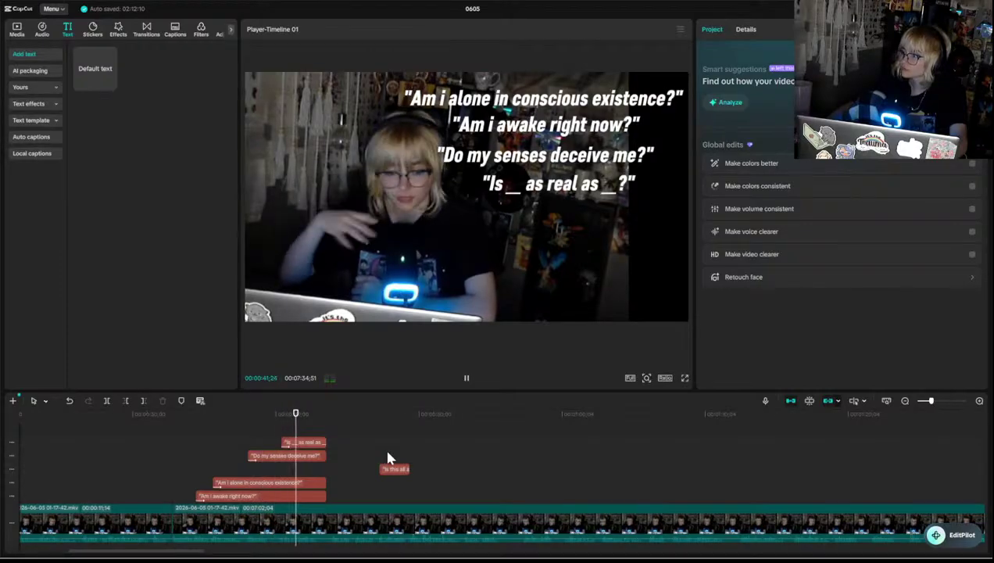
{"action": "key", "text": "space"}
{"action": "left_click_drag", "start_coordinate": [306, 423], "coordinate": [289, 414]}
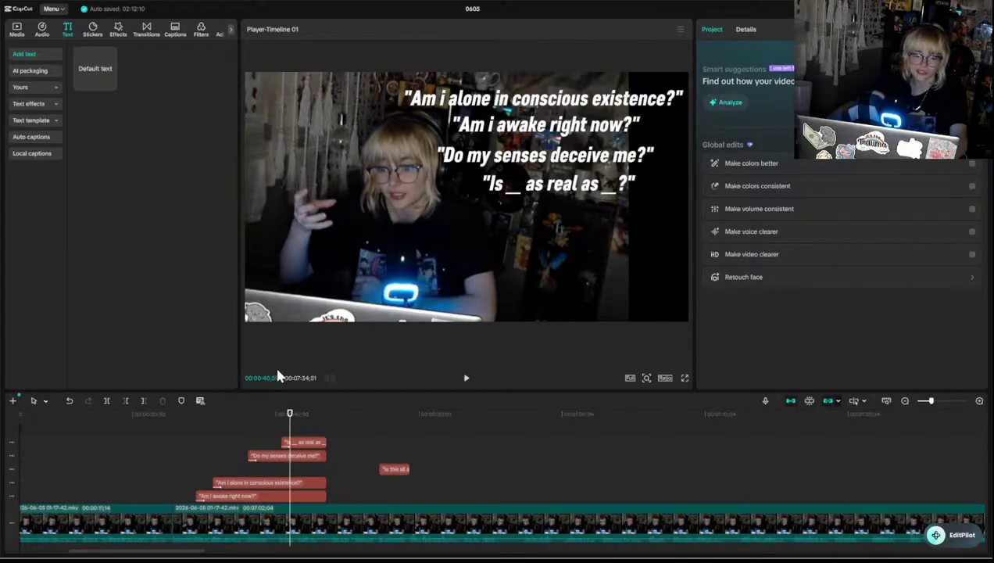
{"action": "key", "text": "space"}
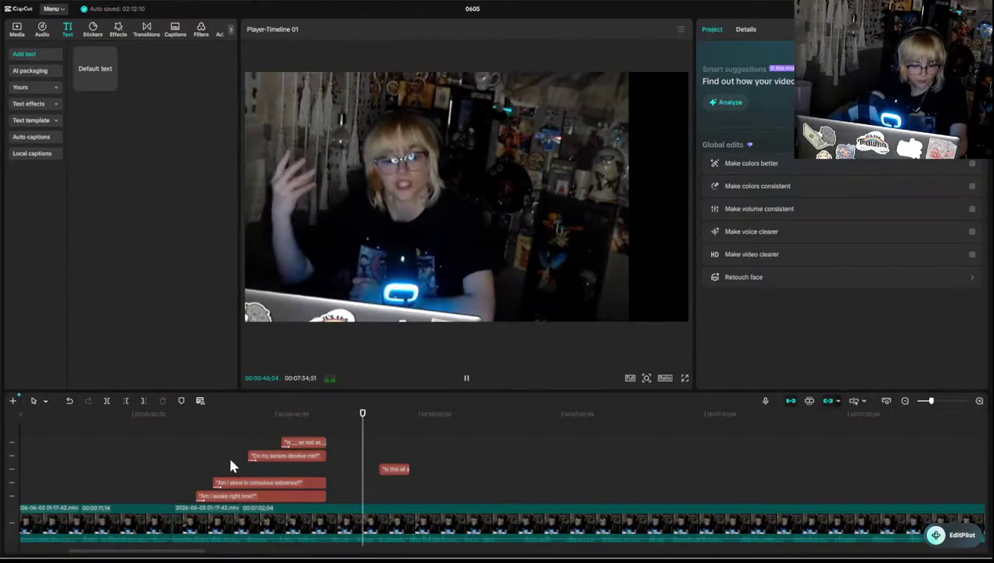
- Replay the recording from the stacked captions through the section after the "Is this all a simulation?" caption
{"action": "key", "text": "space"}
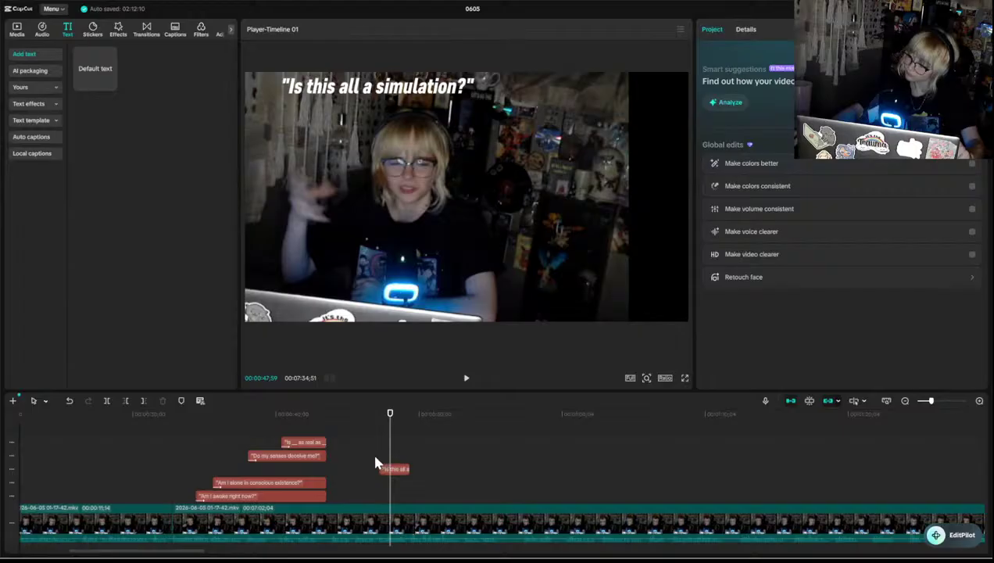
{"action": "left_click", "coordinate": [299, 478]}
{"action": "left_click", "coordinate": [268, 478]}
{"action": "left_click", "coordinate": [220, 476]}
{"action": "key", "text": "space"}
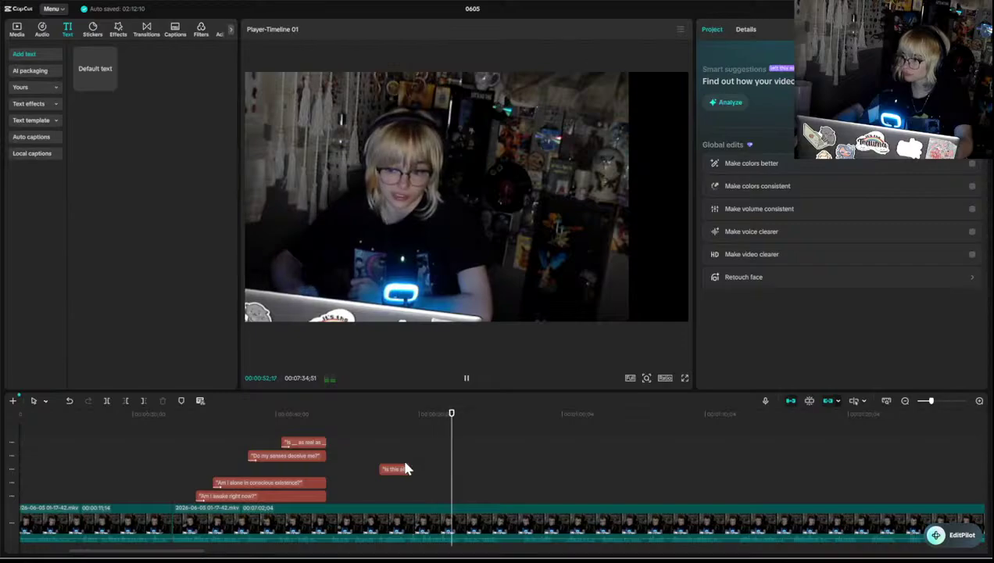
{"action": "key", "text": "space"}
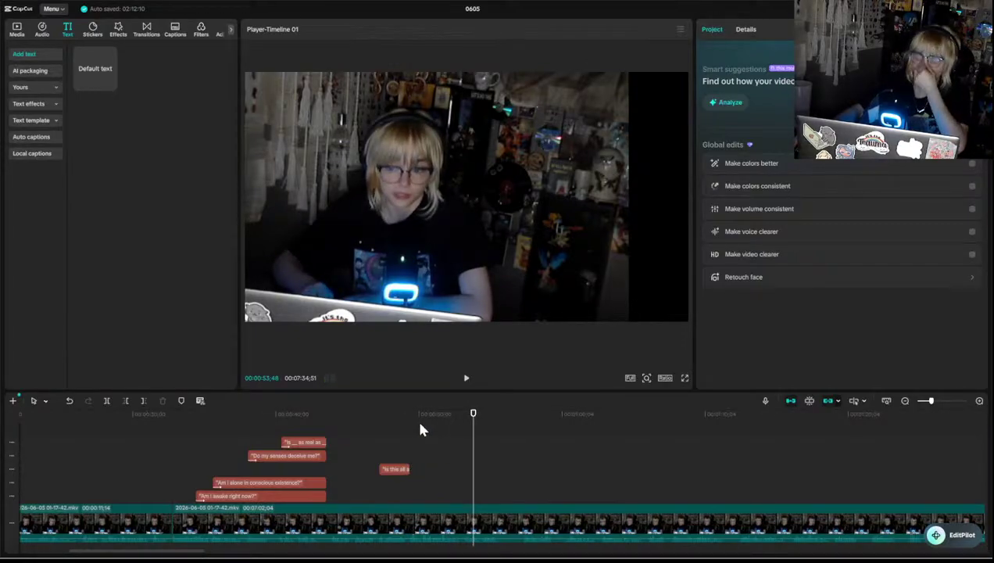
{"action": "left_click", "coordinate": [465, 379]}
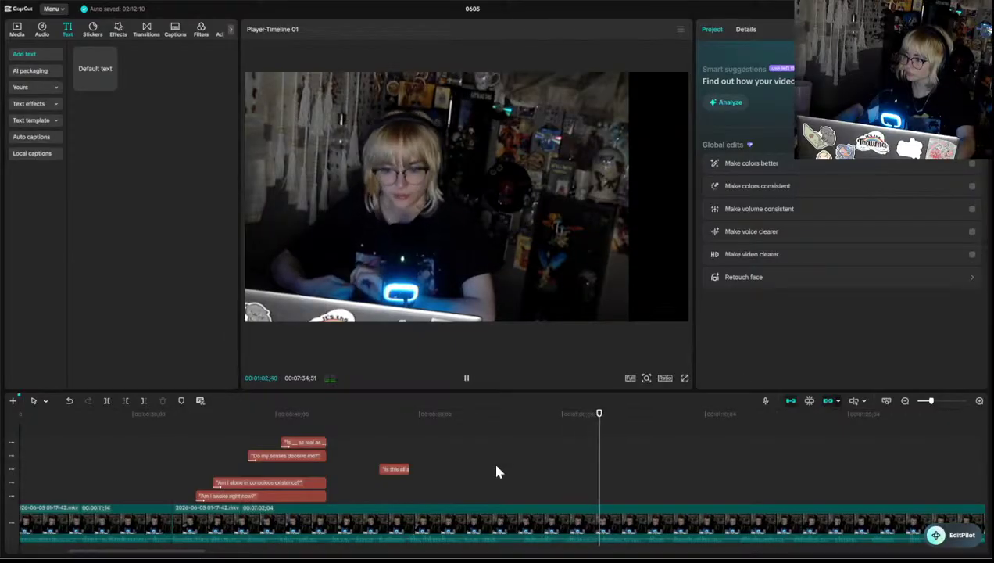
- Split the main webcam clip at 00:00:55;53, after the "Is this all a simulation?" caption
{"action": "left_click", "coordinate": [503, 488]}
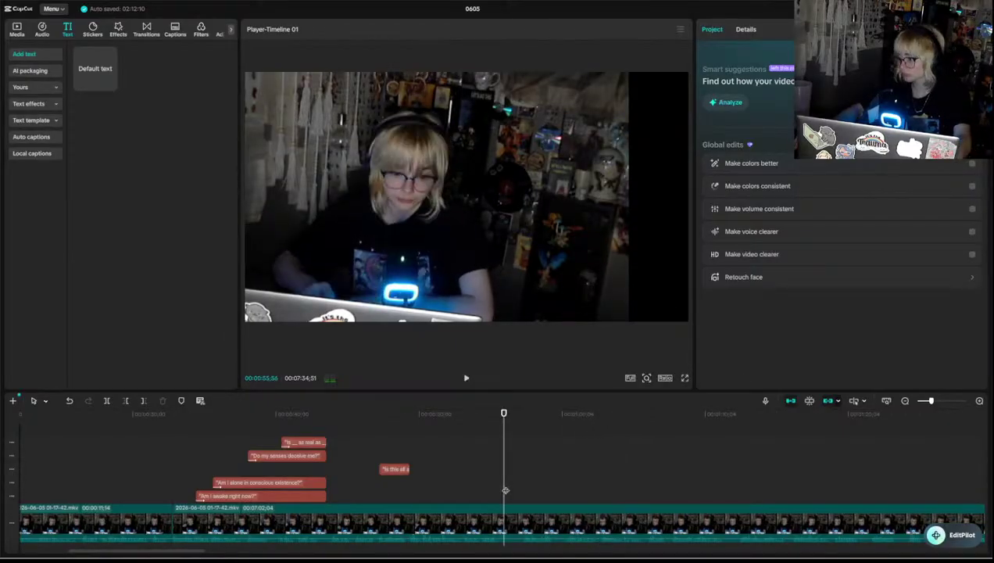
{"action": "left_click", "coordinate": [485, 499]}
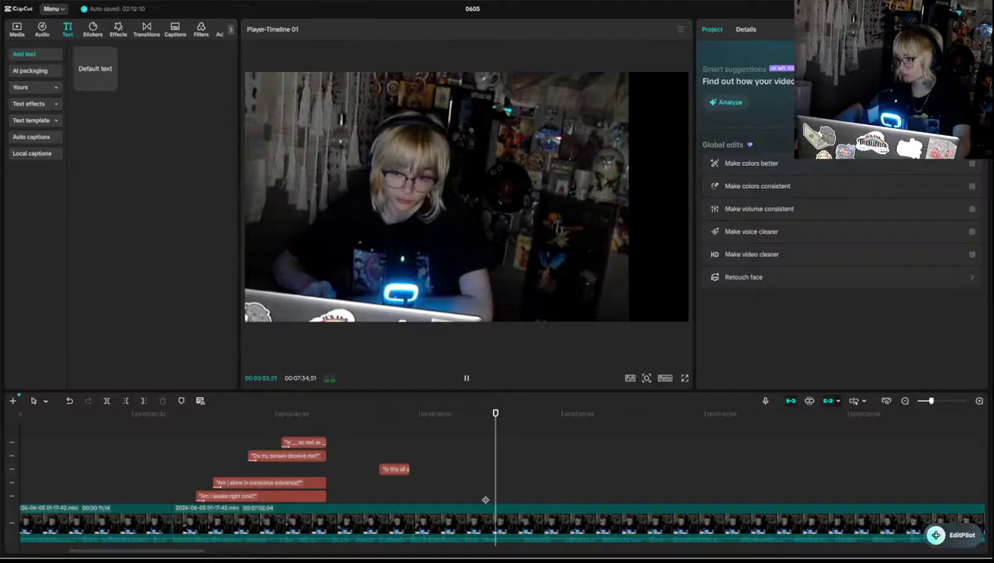
{"action": "left_click", "coordinate": [494, 525]}
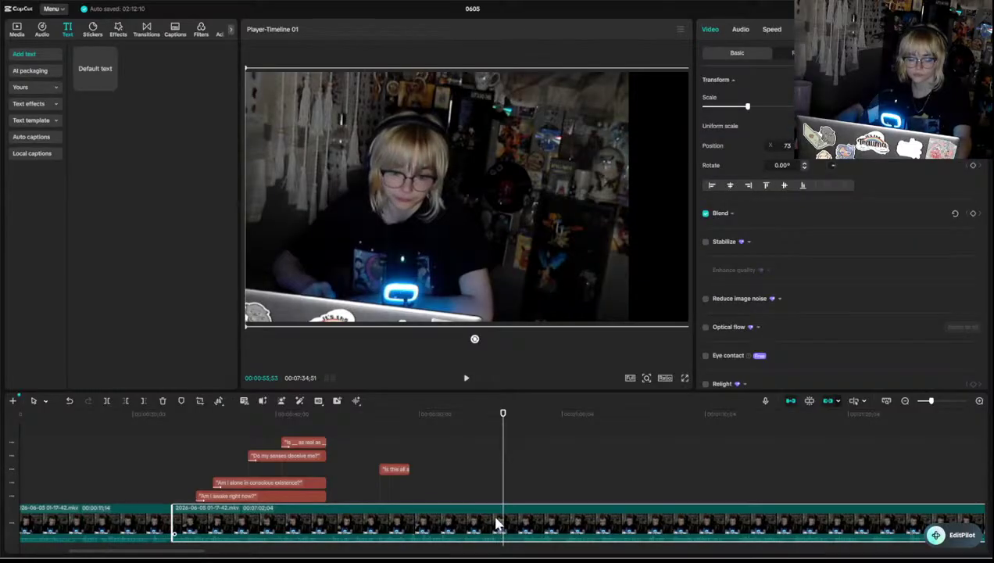
{"action": "key", "text": "ctrl+b"}
- Split the clip again at 00:00:57;17 and delete the short section between the two splits
{"action": "key", "text": "space"}
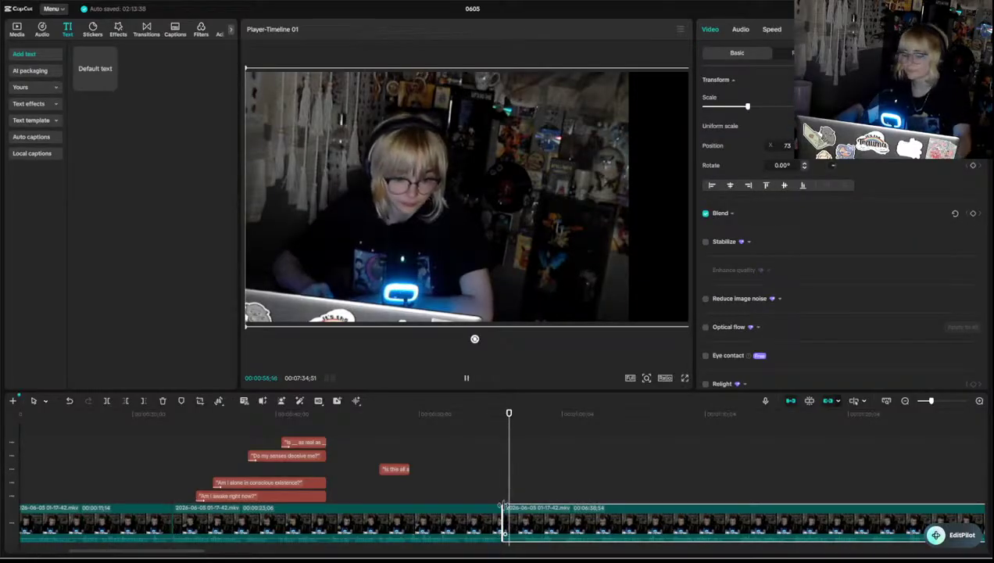
{"action": "key", "text": "w"}
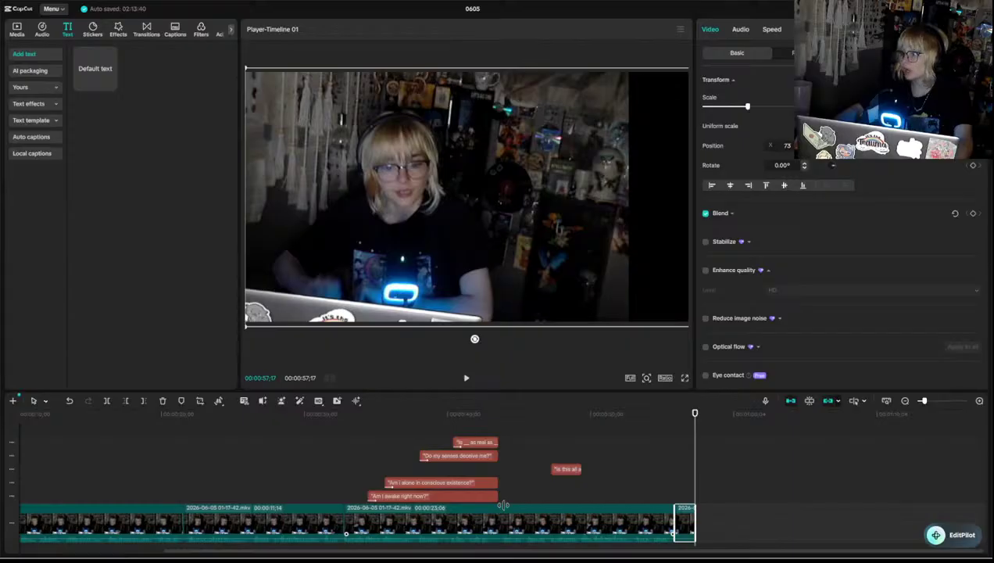
{"action": "key", "text": "ctrl+z"}
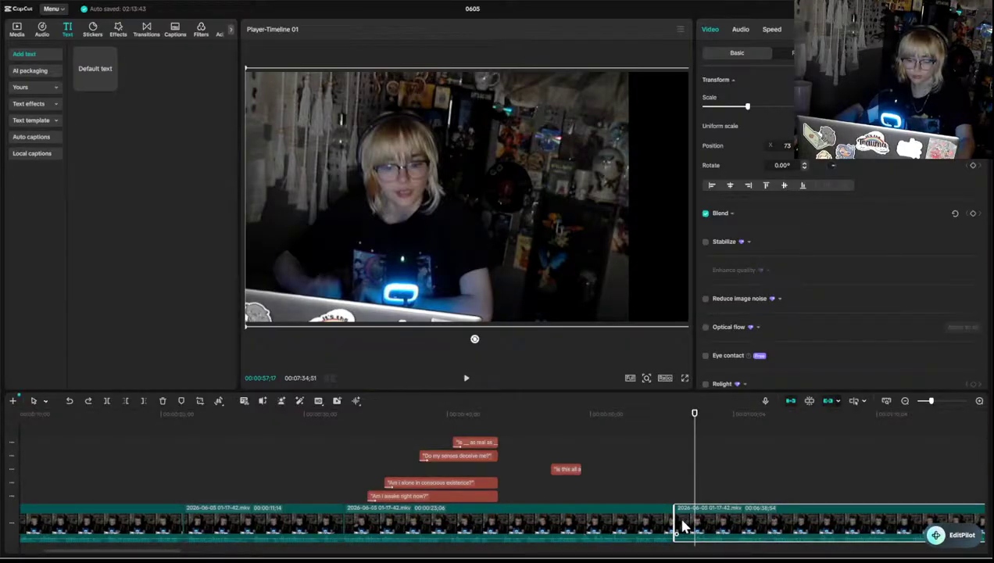
{"action": "key", "text": "ctrl+b"}
{"action": "key", "text": "space"}
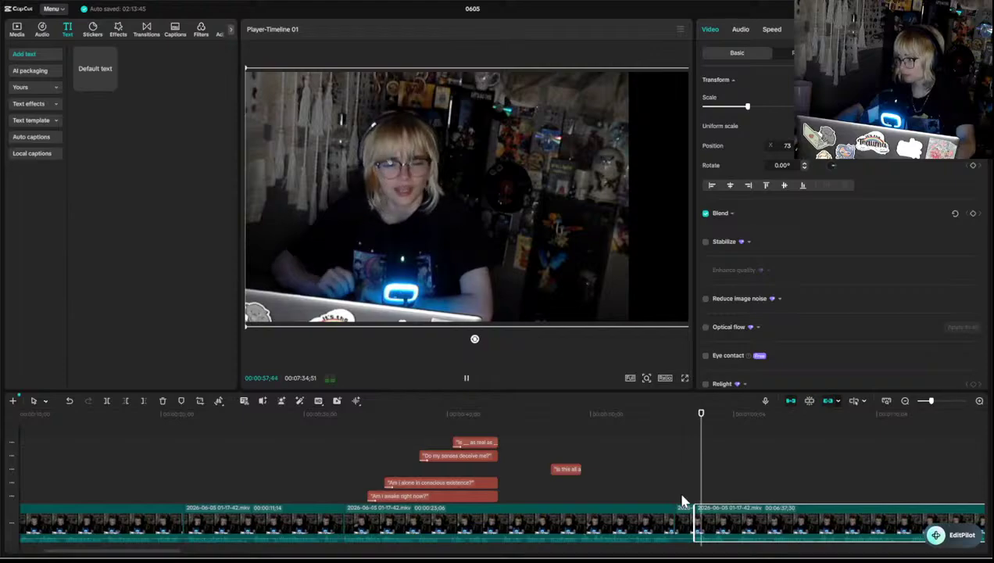
{"action": "left_click", "coordinate": [680, 509]}
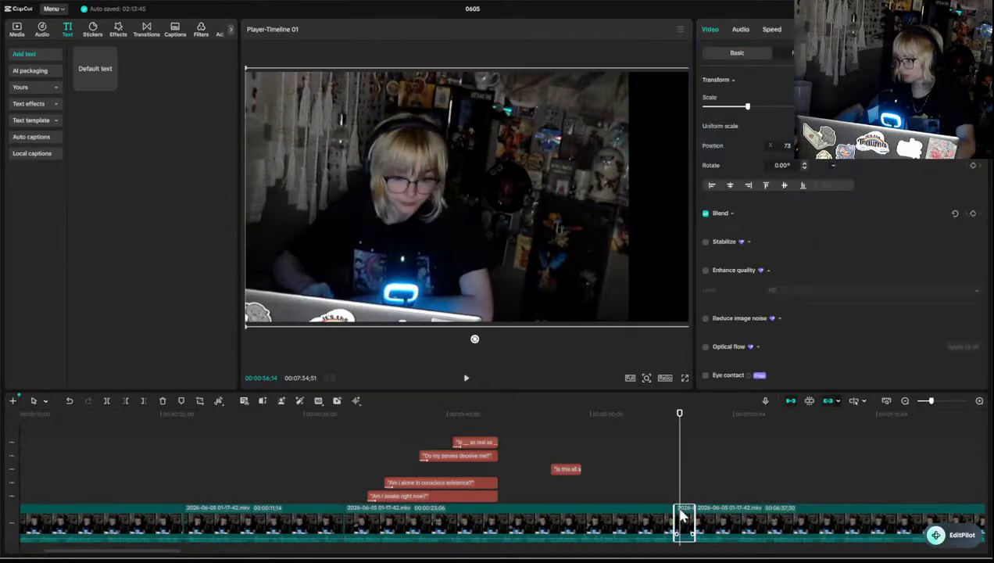
{"action": "key", "text": "Delete"}
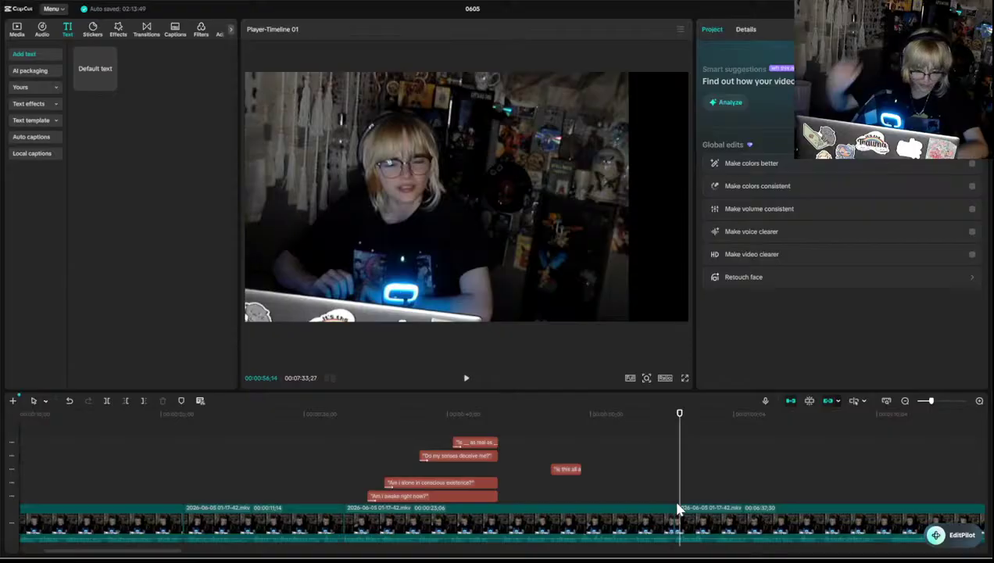
- Play back the recording across the new join and on to about 00:00:57;39 to check the cut
{"action": "left_click", "coordinate": [637, 496]}
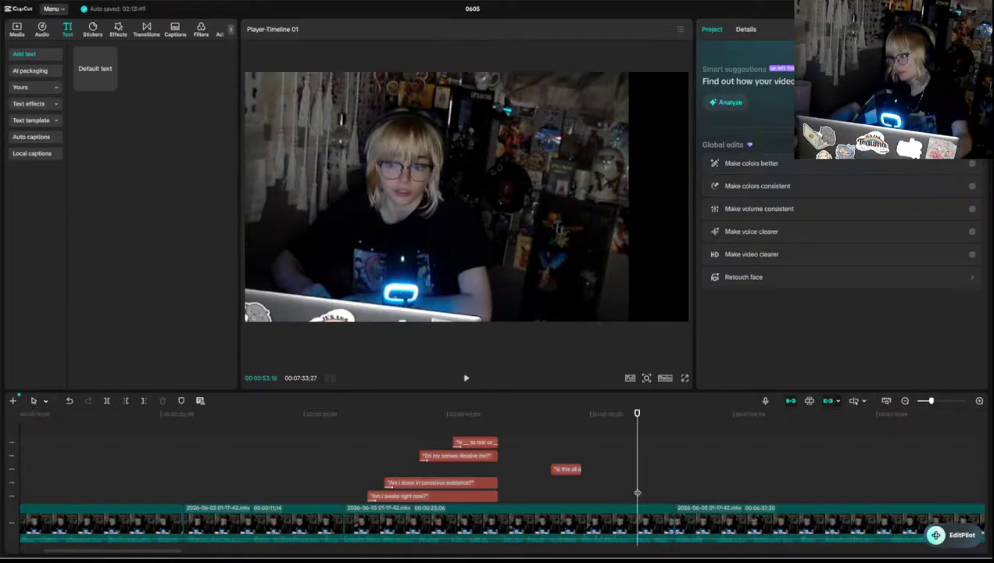
{"action": "key", "text": "space"}
{"action": "left_click", "coordinate": [624, 492]}
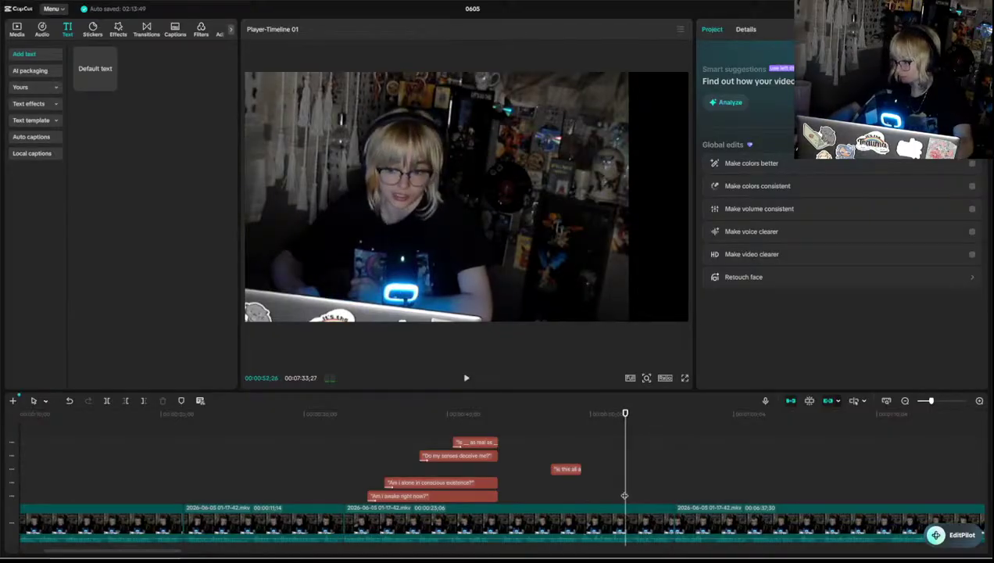
{"action": "left_click", "coordinate": [670, 490]}
{"action": "key", "text": "space"}
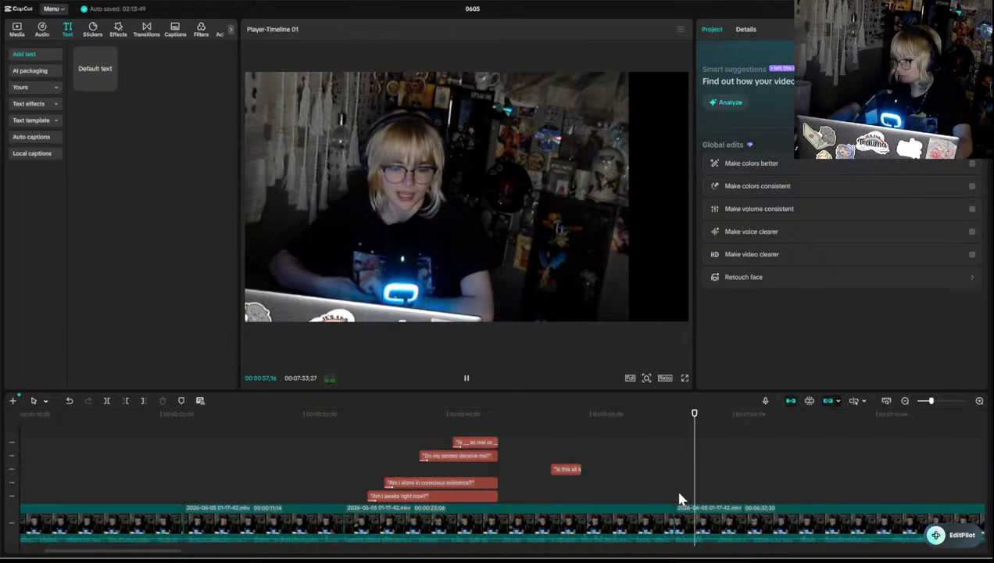
{"action": "left_click", "coordinate": [692, 500]}
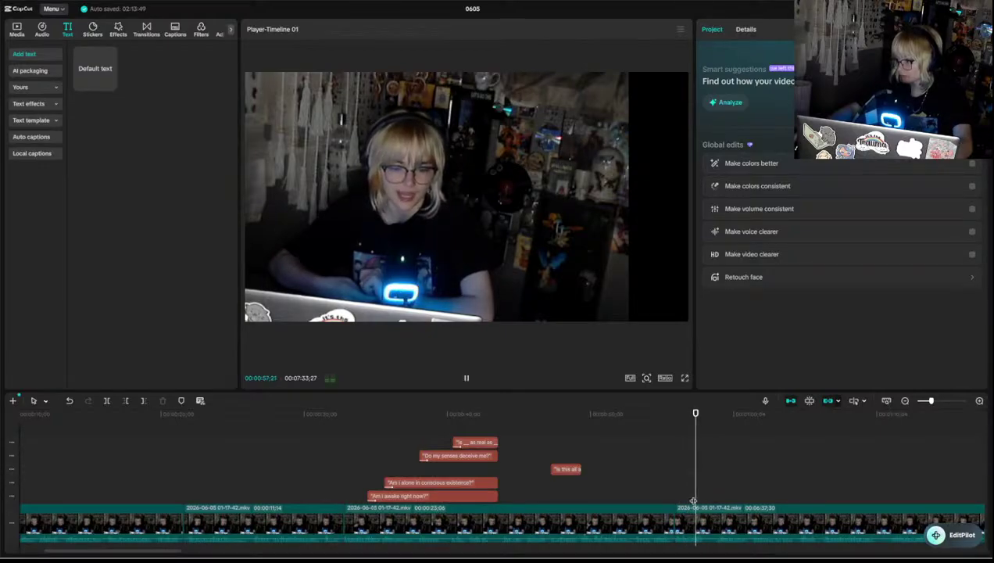
{"action": "key", "text": "space"}
- Split the last clip at 00:00:57;39 and cut away the footage from there to 00:00:58;46
{"action": "left_click", "coordinate": [685, 527]}
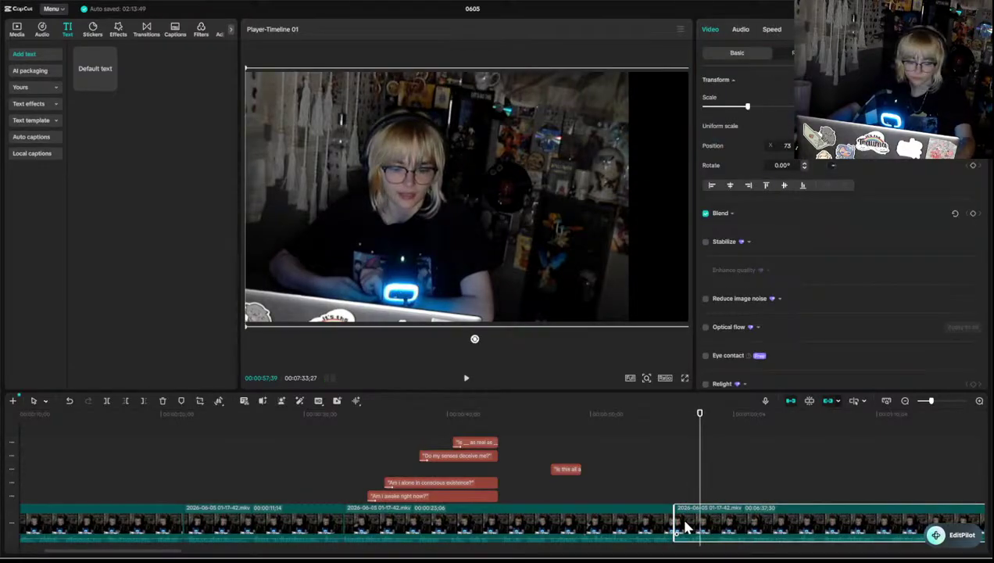
{"action": "key", "text": "space"}
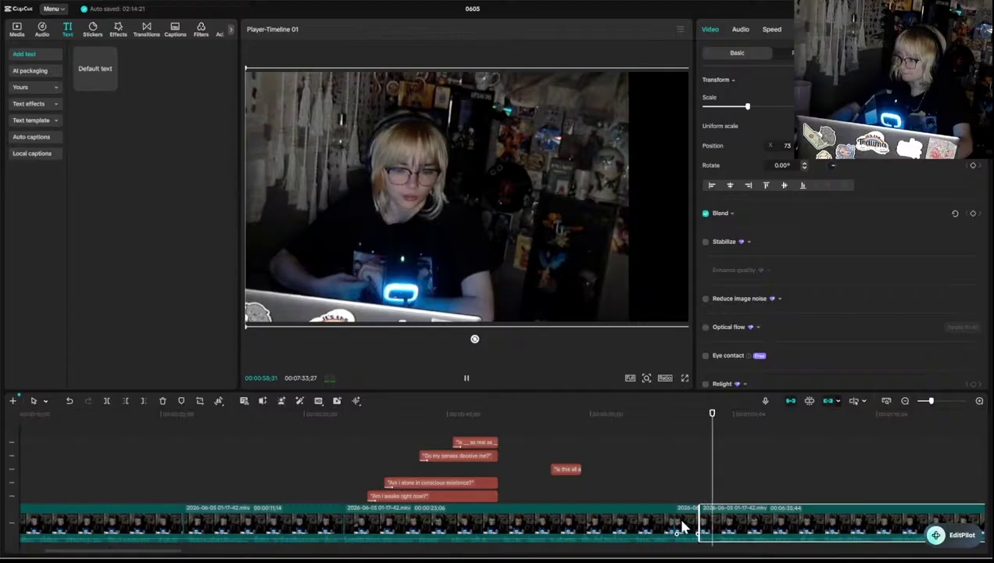
{"action": "key", "text": "w"}
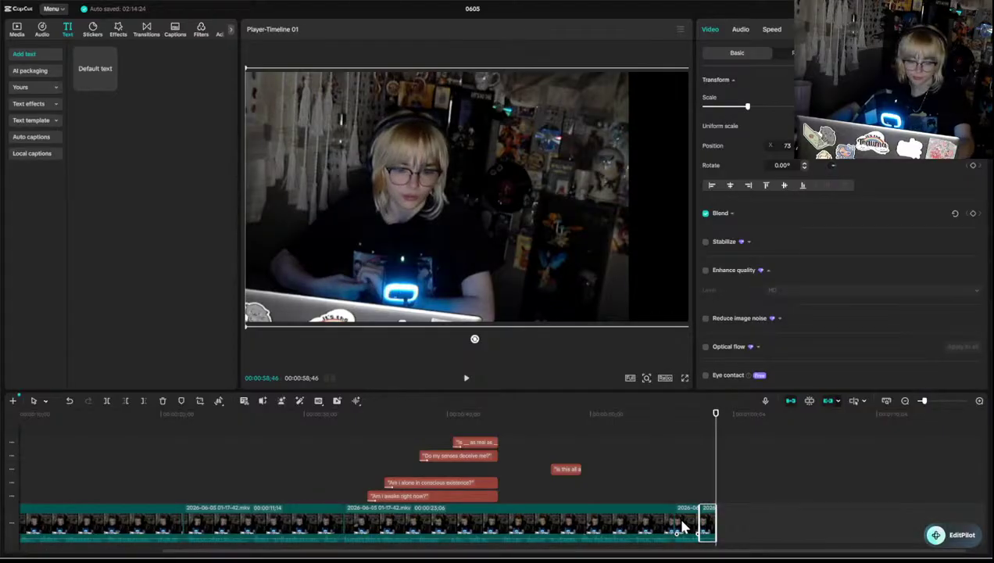
{"action": "key", "text": "ctrl+z"}
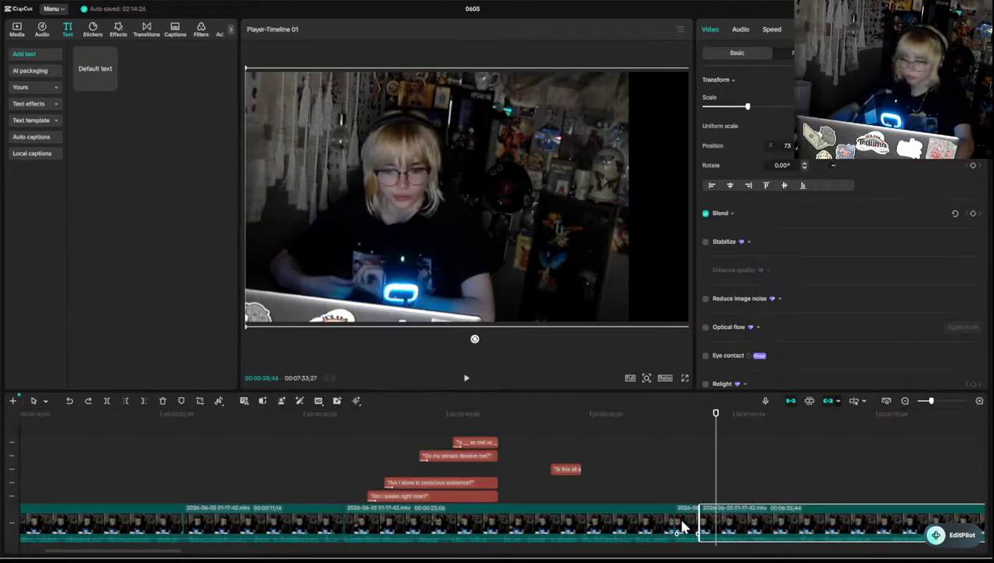
- Play back the second join and fine-tune the edit point between the short clip and the long clip after it
{"action": "left_click", "coordinate": [694, 492]}
{"action": "key", "text": "space"}
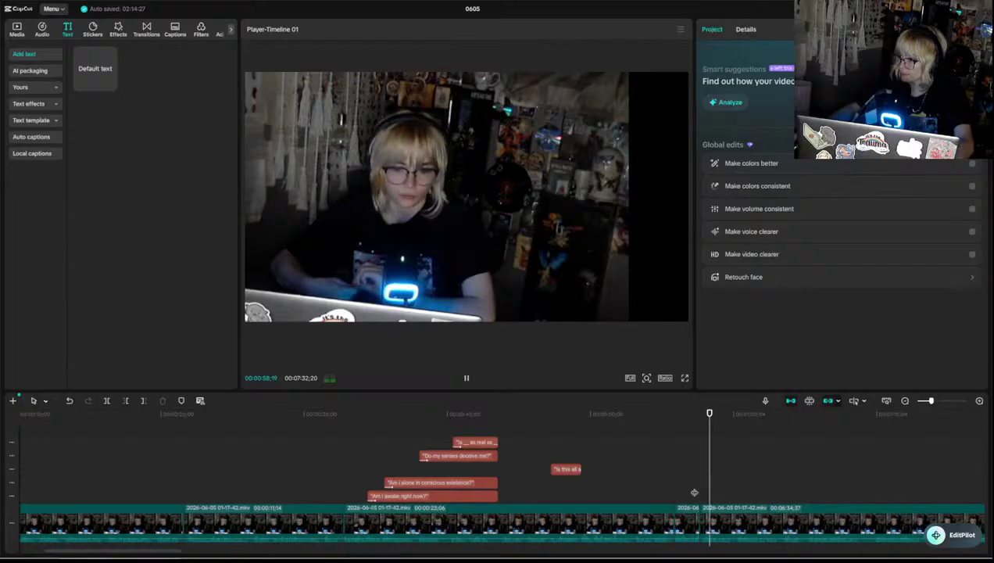
{"action": "key", "text": "space"}
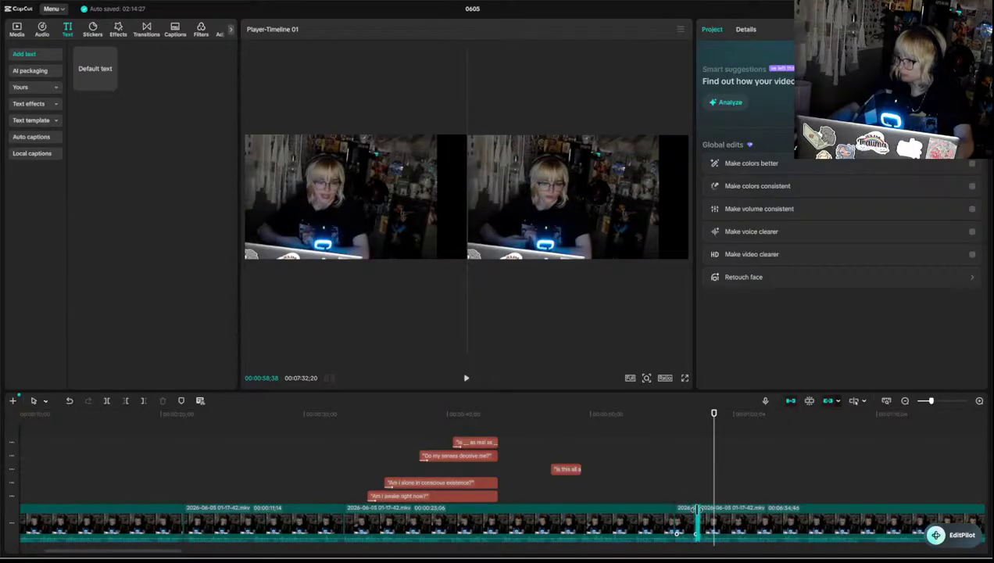
{"action": "left_click", "coordinate": [693, 499]}
{"action": "key", "text": "space"}
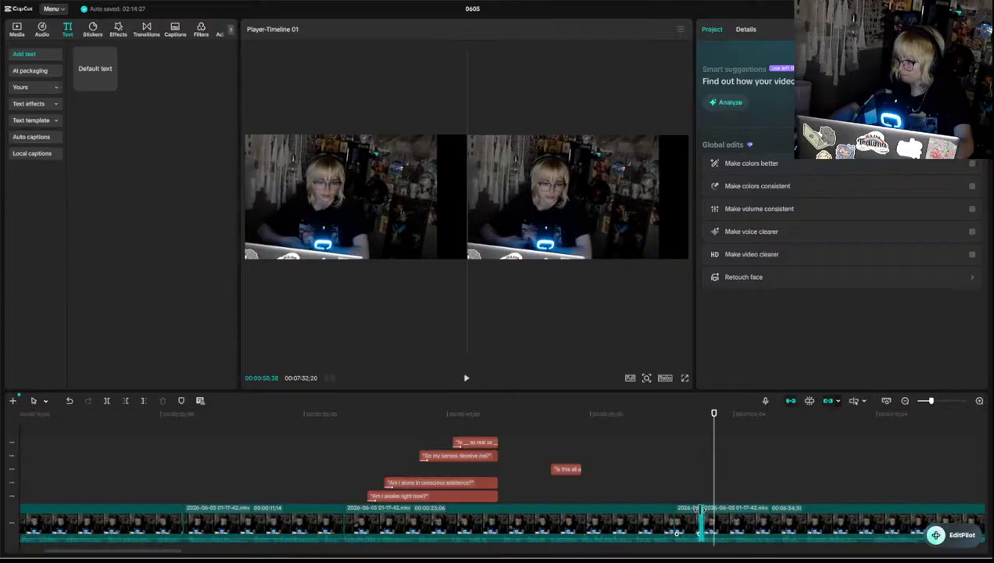
{"action": "left_click", "coordinate": [694, 499]}
{"action": "key", "text": "space"}
{"action": "key", "text": "space"}
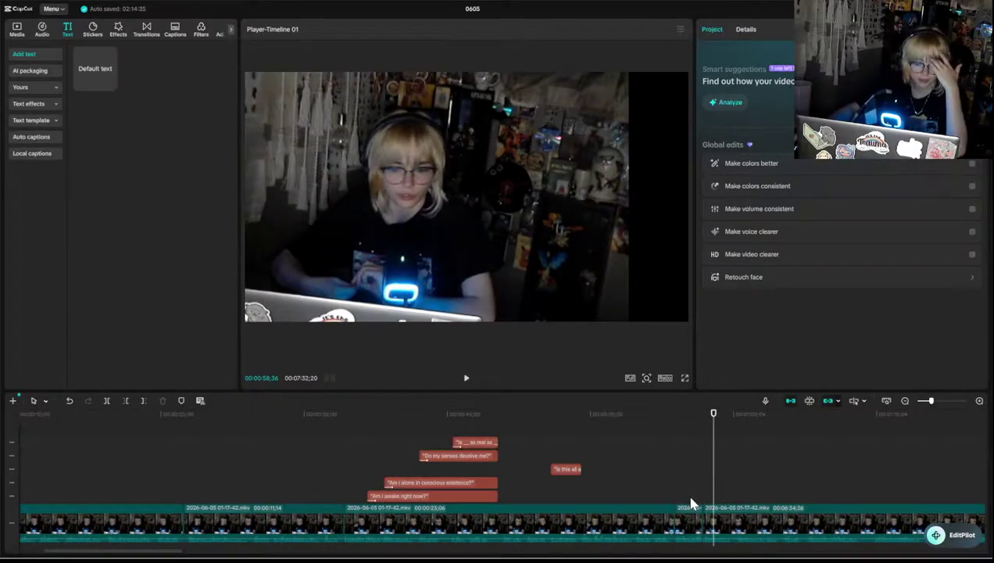
- Replay the section around the end of the short clip from about 00:00:56;36 to check the join
{"action": "left_click", "coordinate": [684, 497]}
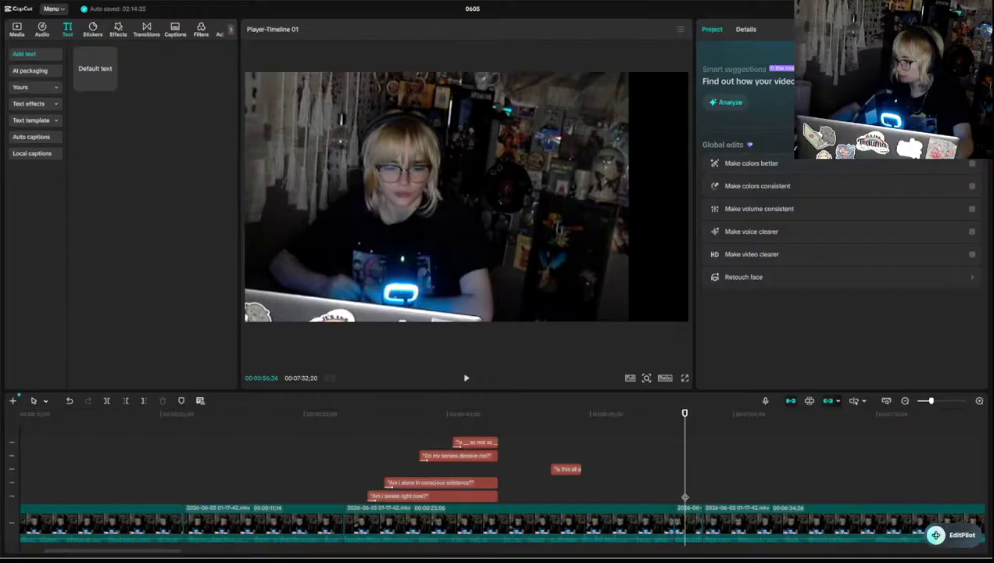
{"action": "key", "text": "space"}
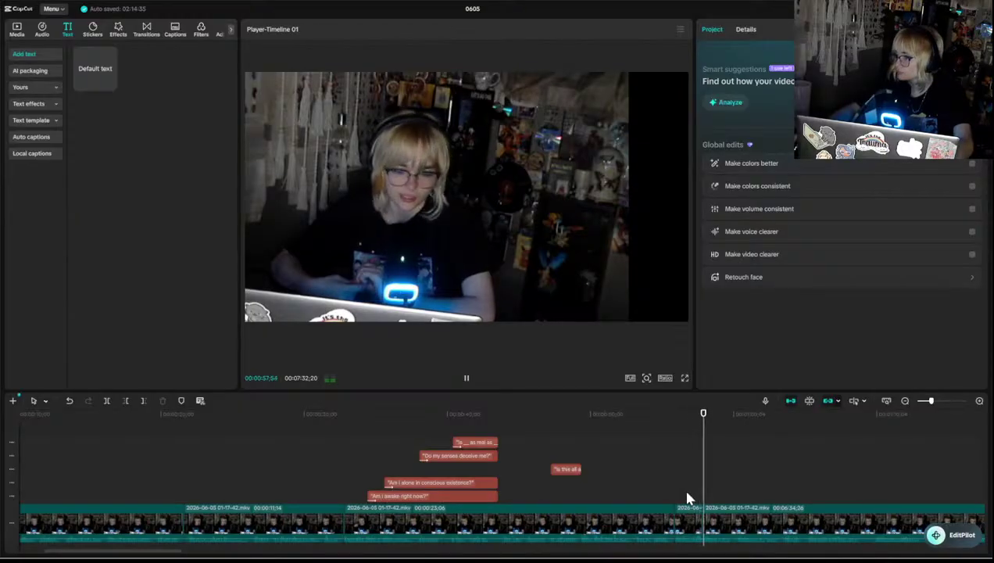
{"action": "key", "text": "space"}
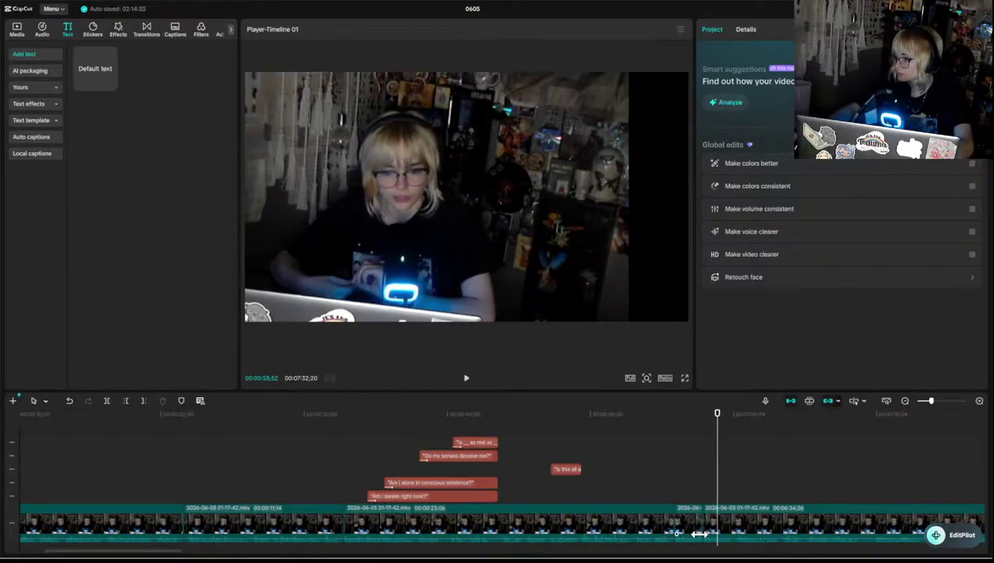
{"action": "left_click", "coordinate": [700, 534]}
{"action": "left_click", "coordinate": [699, 498]}
{"action": "key", "text": "space"}
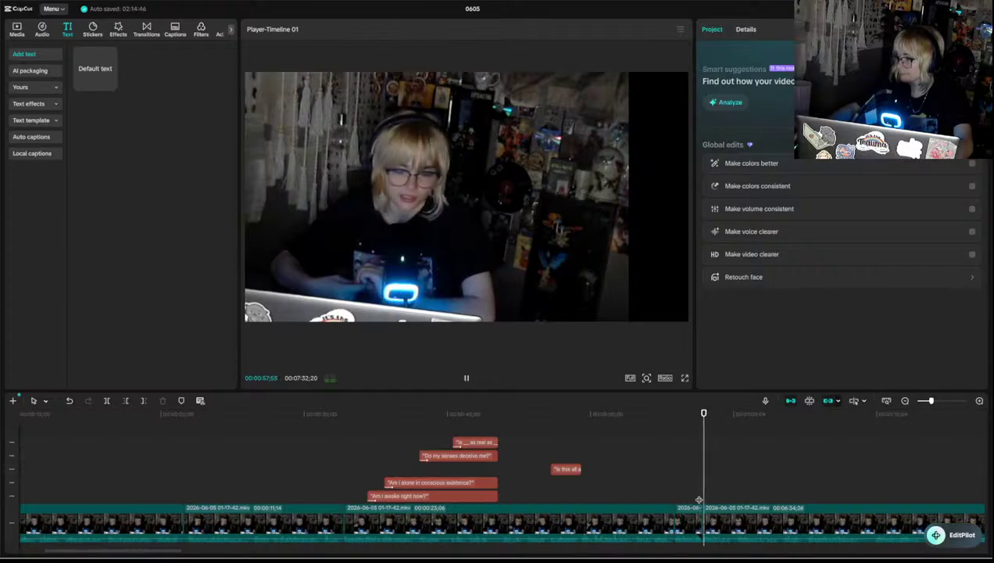
{"action": "left_click", "coordinate": [694, 497]}
{"action": "left_click", "coordinate": [685, 497]}
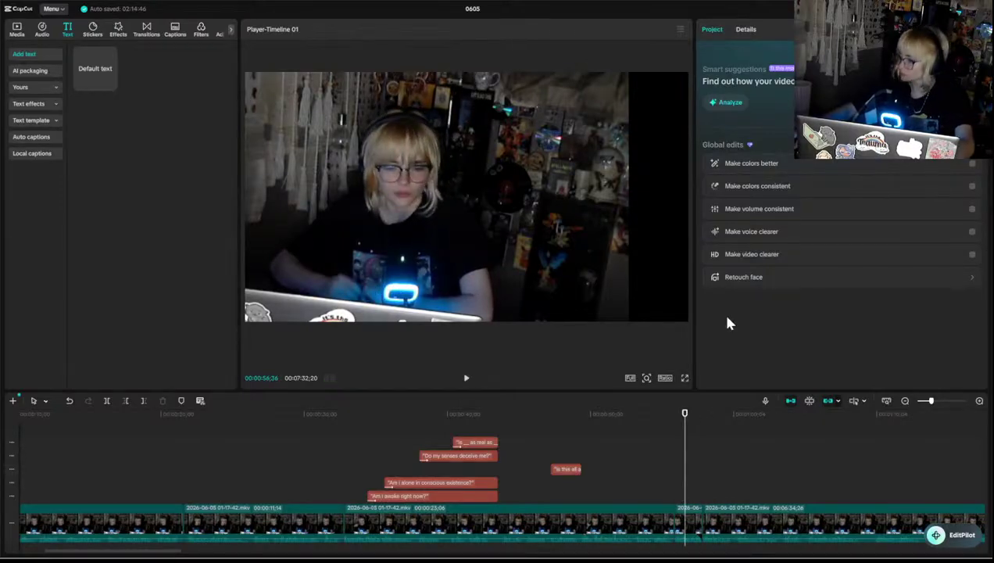
- Play across the join once more and trim the end of the short clip back to about 00:00:57;37
{"action": "key", "text": "space"}
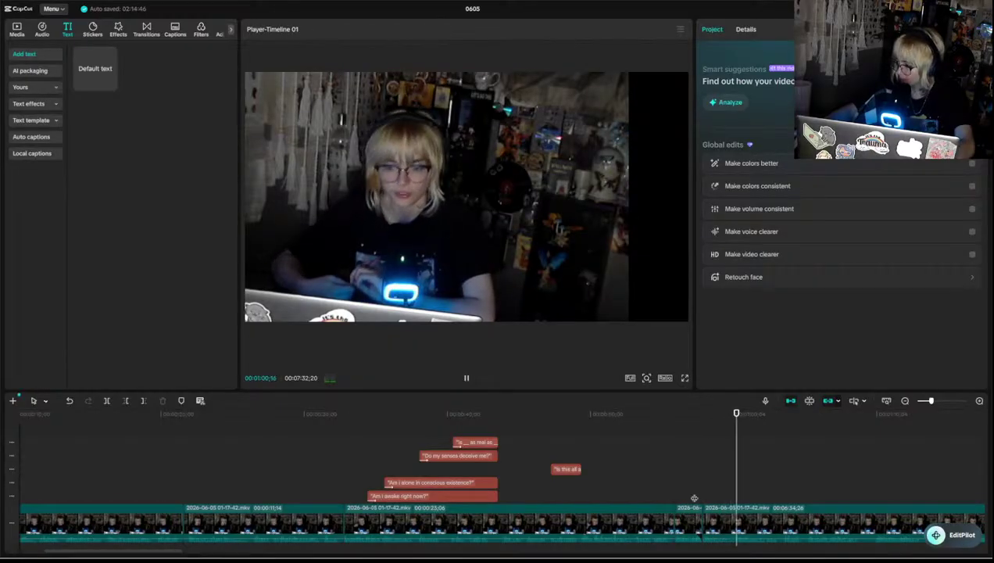
{"action": "left_click", "coordinate": [699, 513]}
{"action": "left_click", "coordinate": [697, 509]}
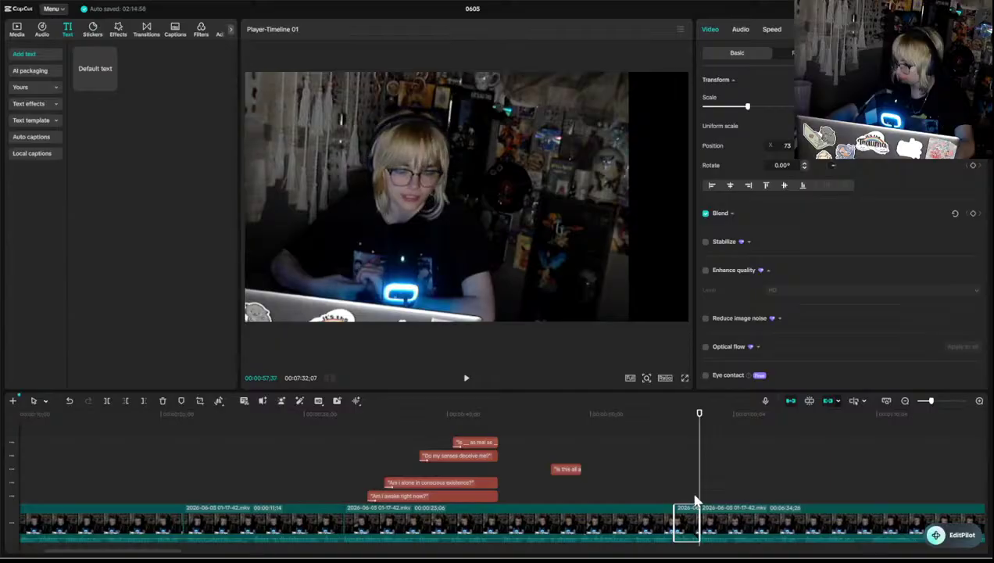
- Replay the shortened join, try to extend the end of the short clip, and return to 00:00:57;10
{"action": "left_click", "coordinate": [692, 500]}
{"action": "key", "text": "space"}
{"action": "key", "text": "space"}
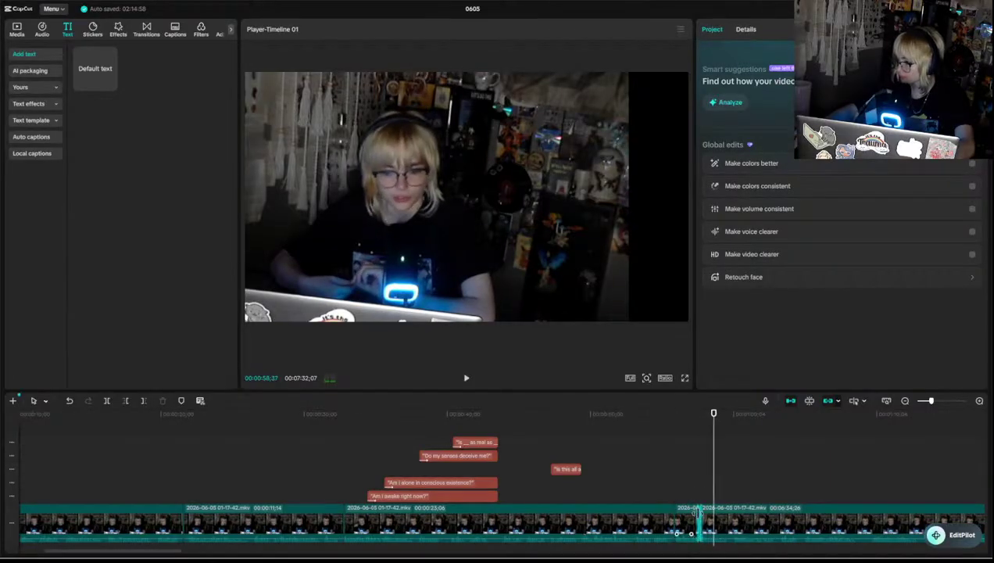
{"action": "left_click_drag", "start_coordinate": [691, 534], "coordinate": [724, 535]}
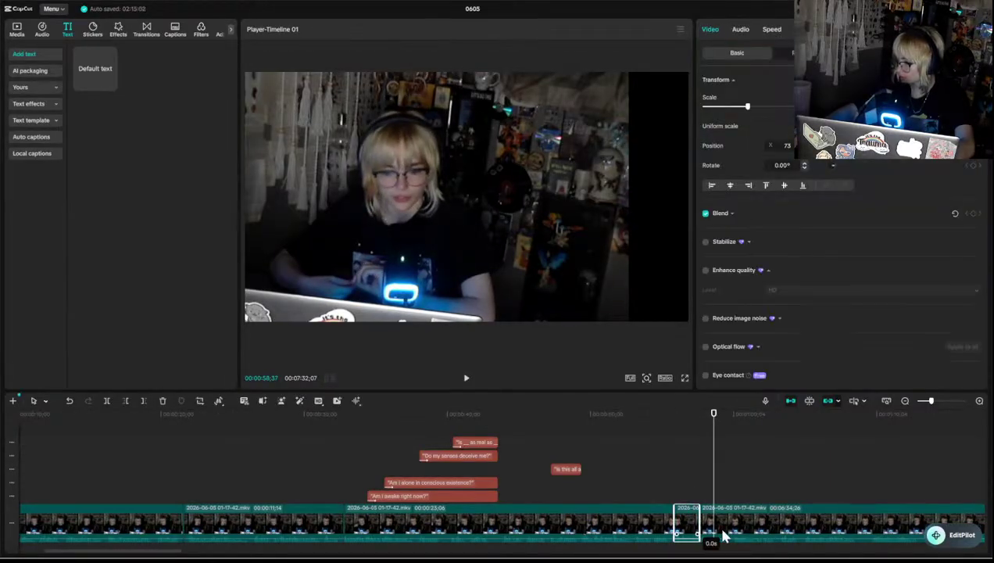
{"action": "left_click", "coordinate": [693, 429]}
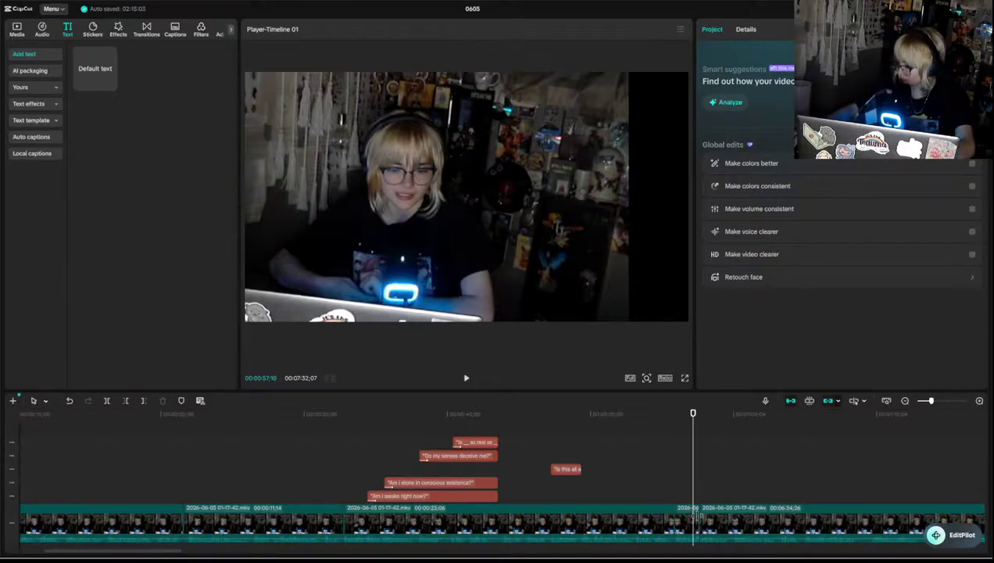
- Extend the start of the long clip slightly earlier at the join and replay the section from the short clip onward
{"action": "left_click_drag", "start_coordinate": [698, 515], "coordinate": [696, 516]}
{"action": "key", "text": "space"}
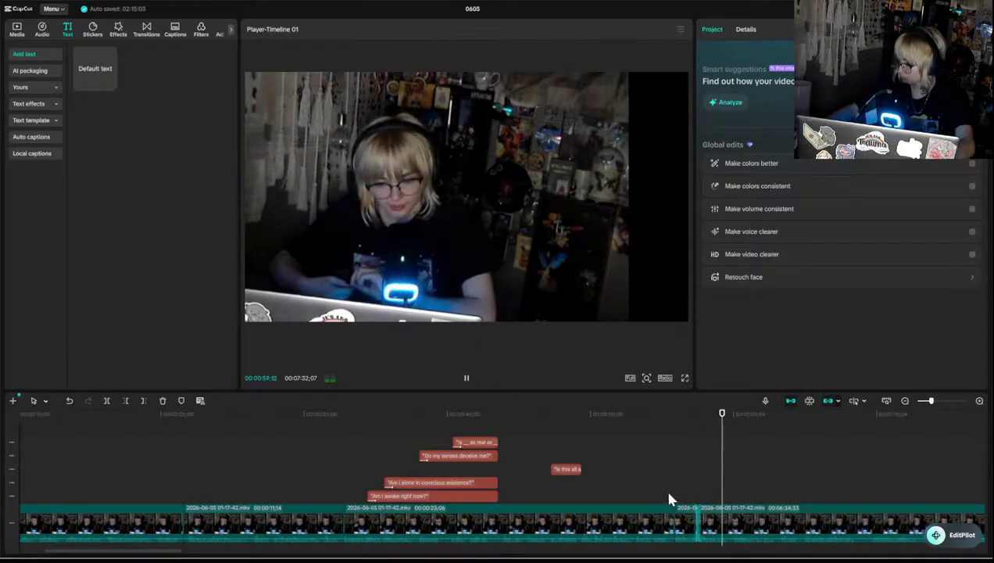
{"action": "left_click", "coordinate": [668, 498]}
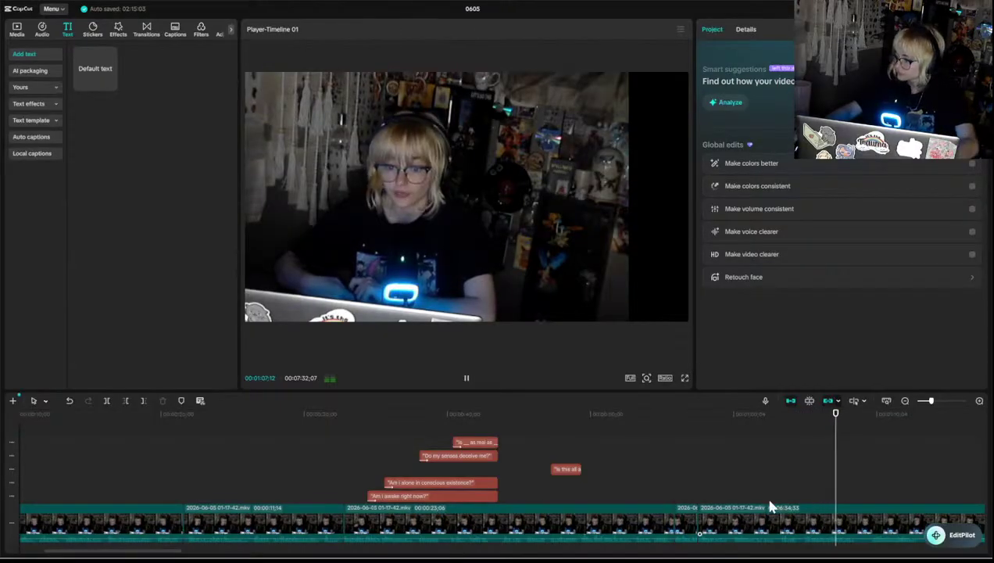
- Split the long clip at 00:00:59;40 and remove the pause from there to 00:01:00;06, closing the gap
{"action": "scroll", "coordinate": [703, 500], "scroll_direction": "right", "scroll_amount": 2}
{"action": "left_click", "coordinate": [606, 503]}
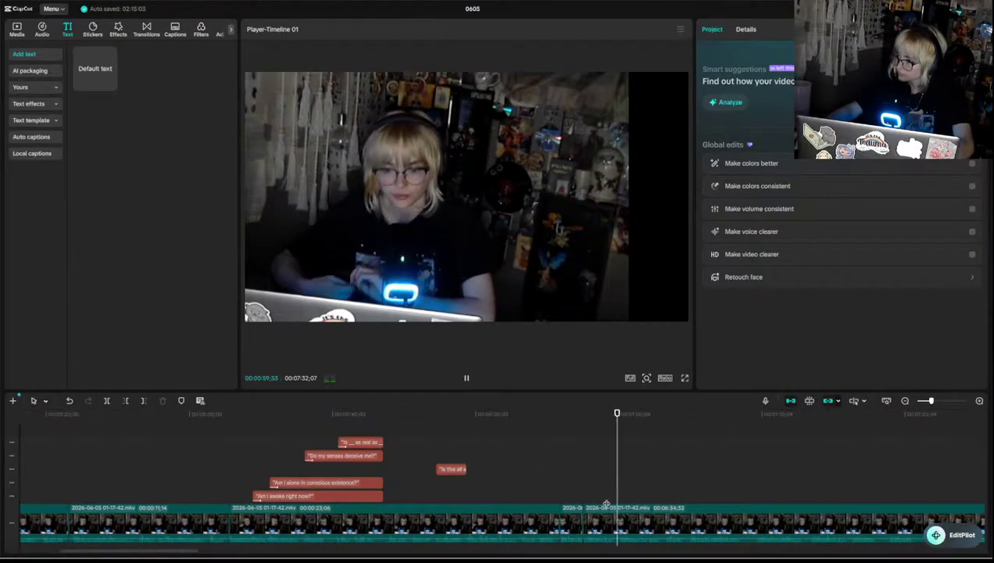
{"action": "left_click", "coordinate": [608, 504]}
{"action": "key", "text": "space"}
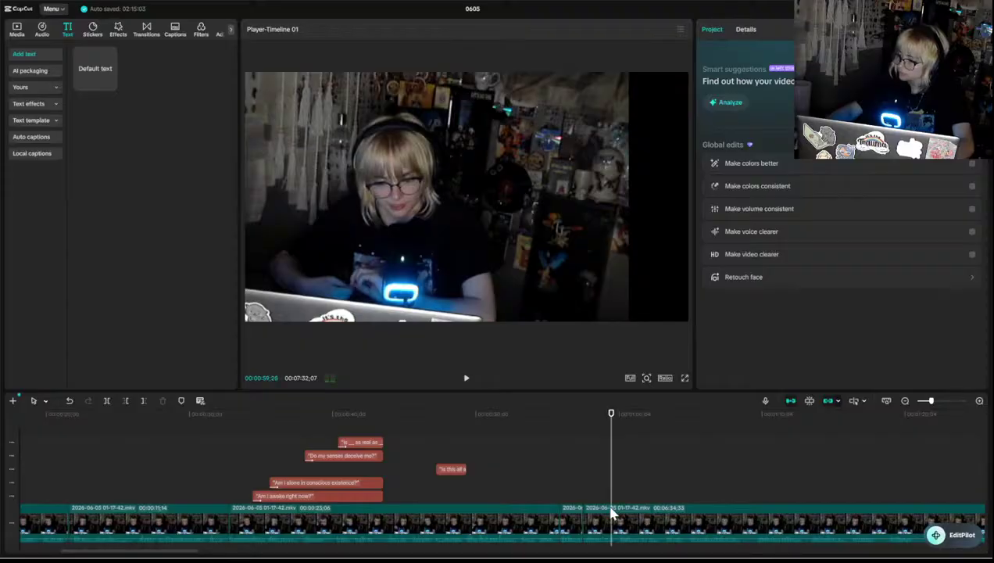
{"action": "left_click", "coordinate": [604, 528]}
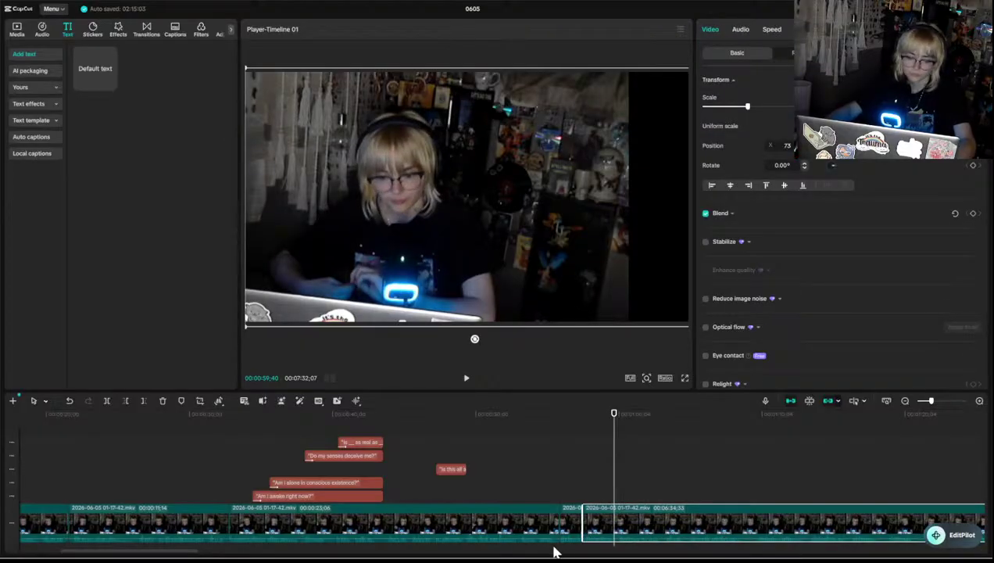
{"action": "key", "text": "ctrl+b"}
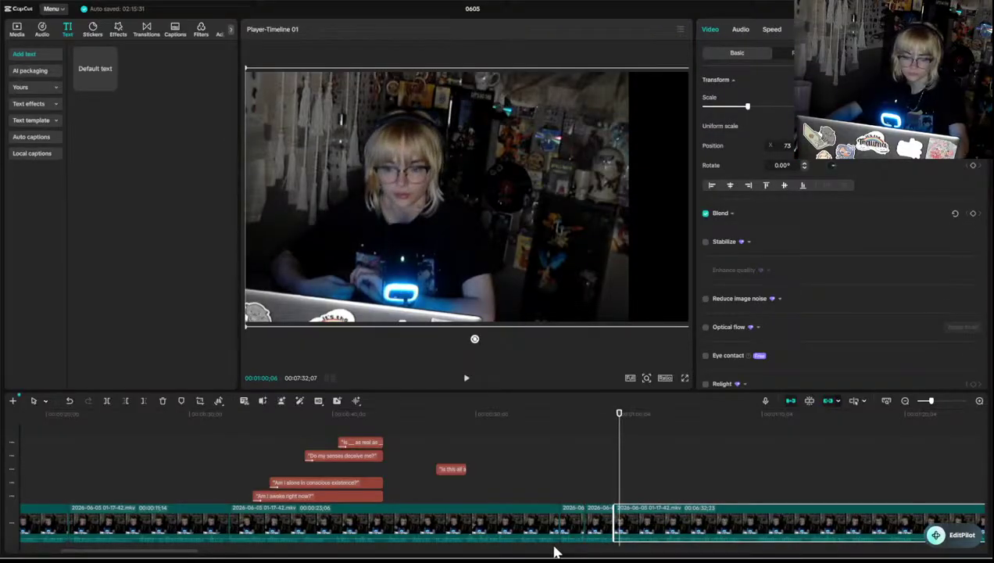
{"action": "key", "text": "q"}
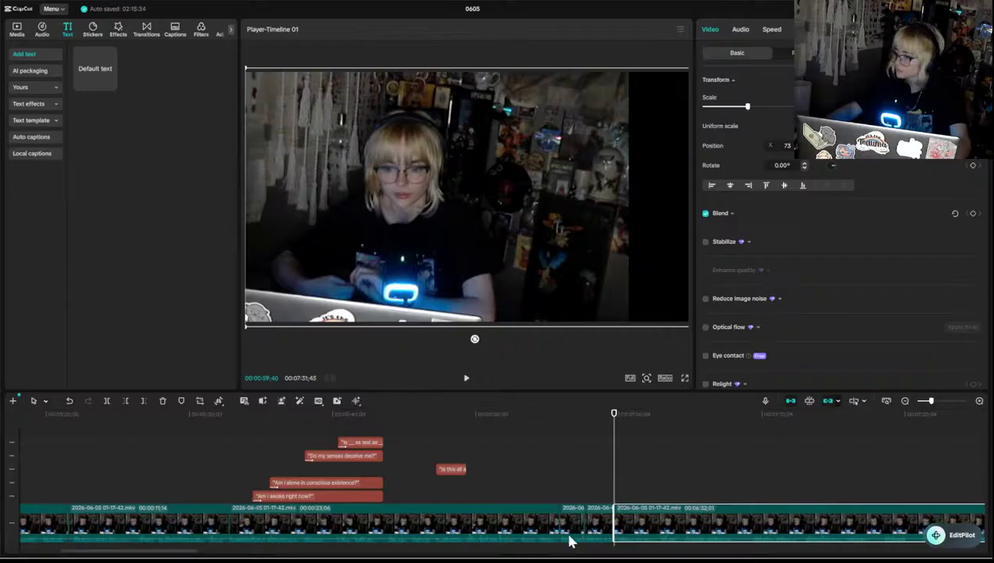
- Play across the new cut from about 00:00:58;54 and again from 00:00:59;07 to check the join
{"action": "left_click", "coordinate": [604, 490]}
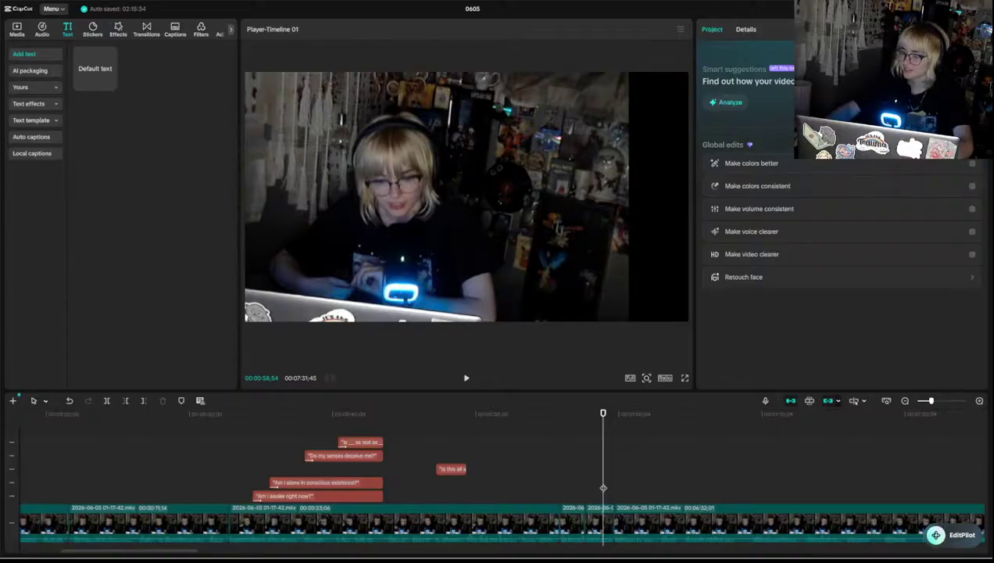
{"action": "key", "text": "space"}
{"action": "key", "text": "space"}
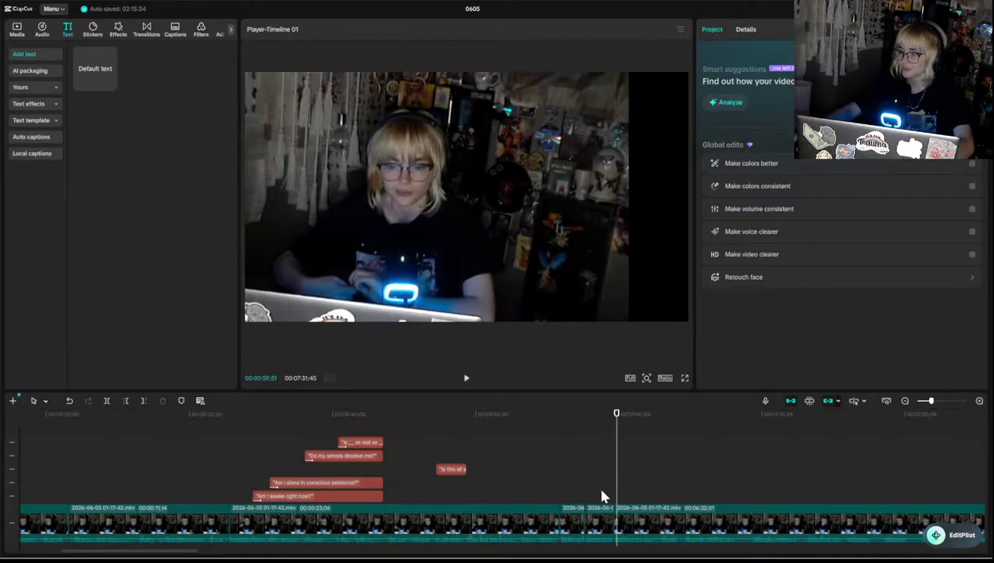
{"action": "left_click", "coordinate": [605, 490]}
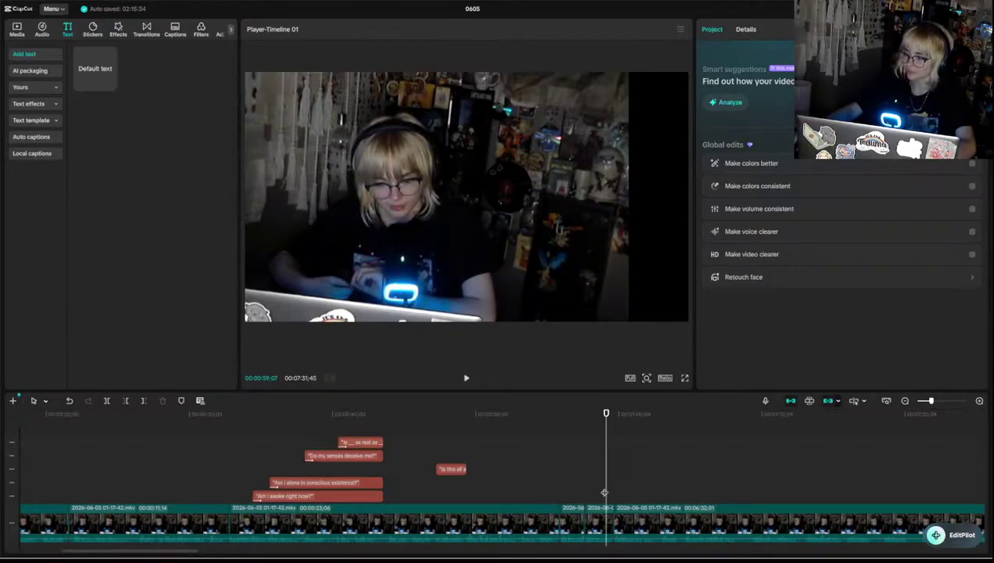
{"action": "key", "text": "space"}
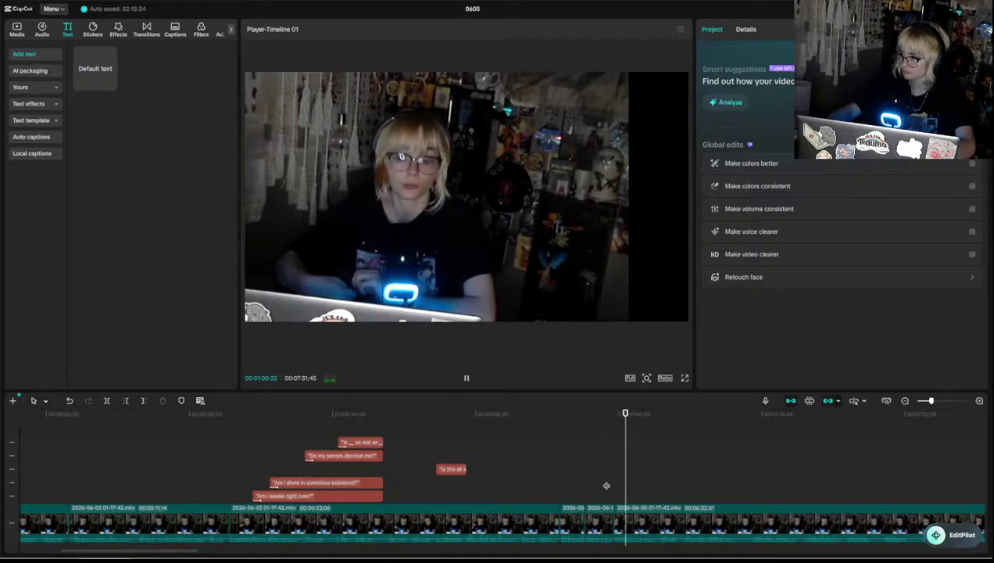
{"action": "key", "text": "space"}
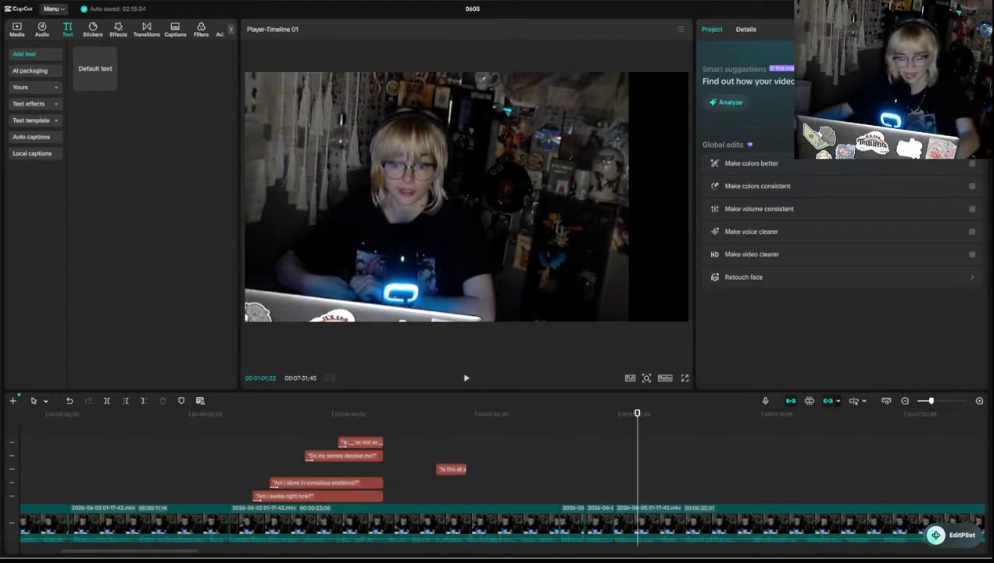
- Split the main video clip at 00:01:02;42 and trim about 13 frames off the start of the segment after the cut
{"action": "key", "text": "space"}
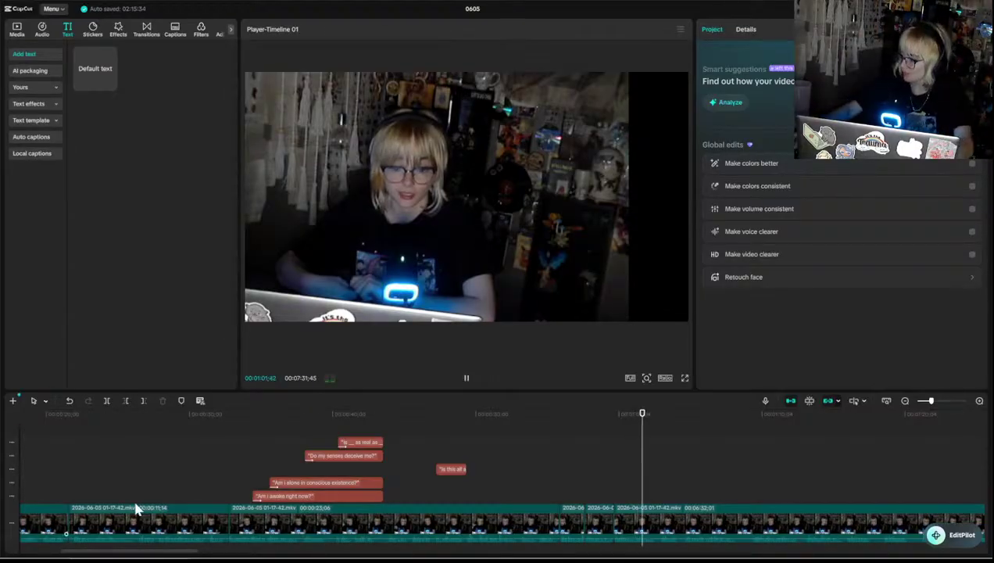
{"action": "left_click", "coordinate": [616, 486]}
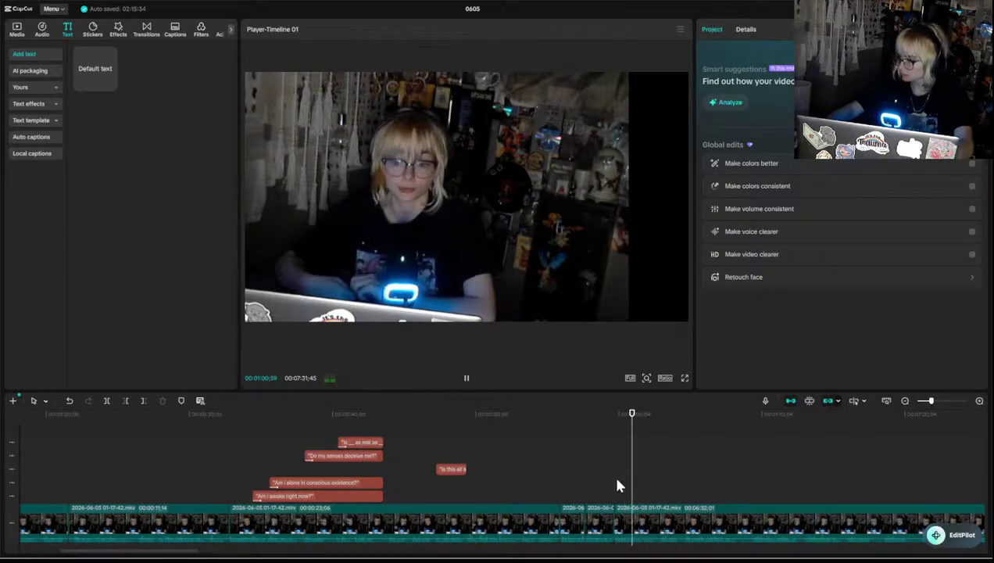
{"action": "key", "text": "space"}
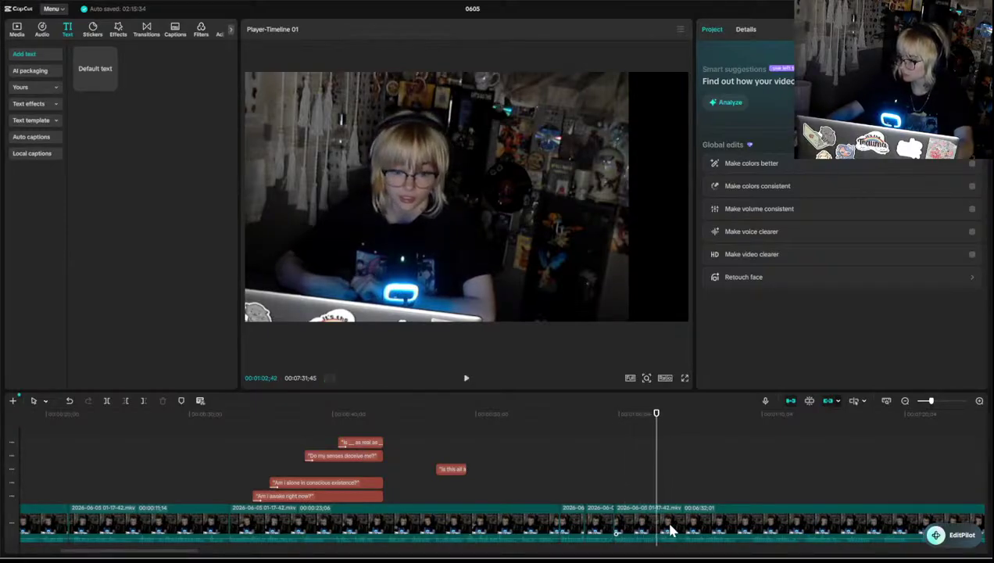
{"action": "left_click", "coordinate": [645, 527]}
{"action": "key", "text": "ctrl+b"}
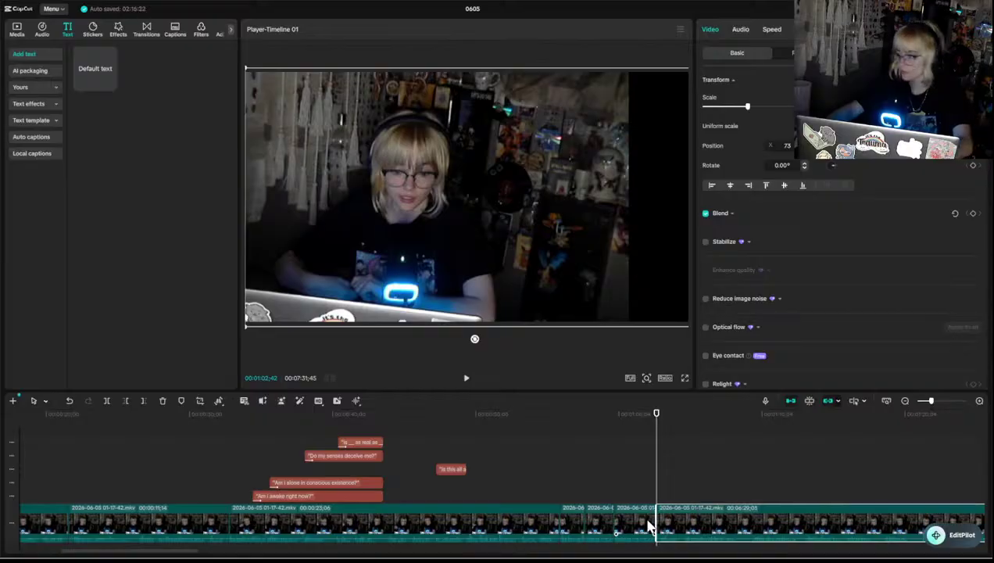
{"action": "key", "text": "space"}
{"action": "key", "text": "space"}
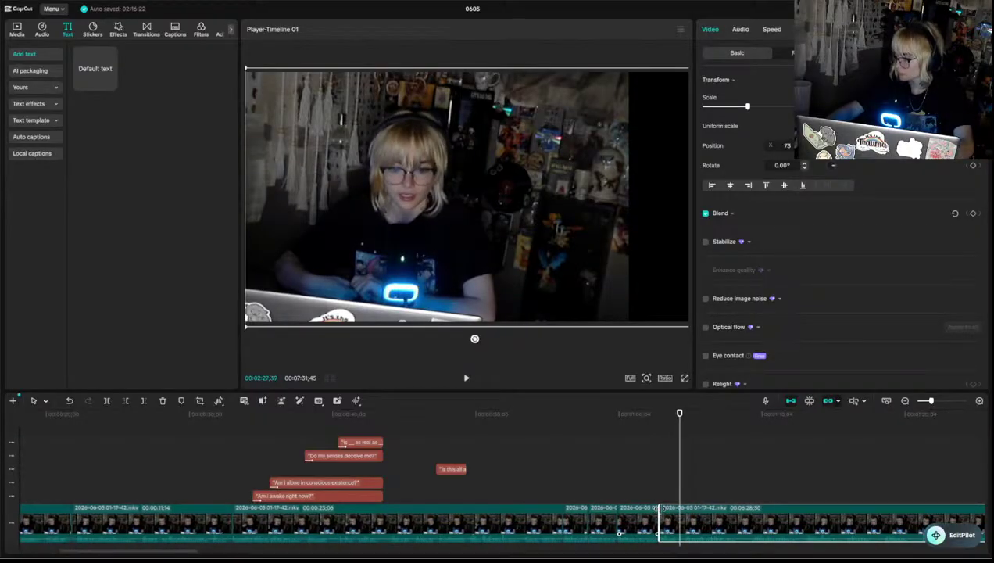
- Play through the footage after the cut and split the main clip again at about 00:01:08;00
{"action": "left_click", "coordinate": [649, 495]}
{"action": "key", "text": "space"}
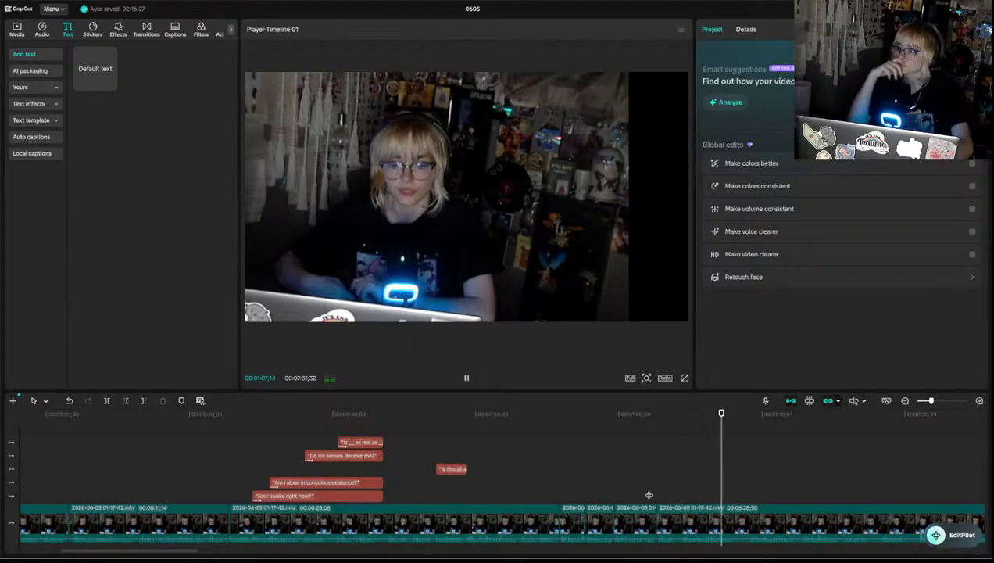
{"action": "key", "text": "space"}
{"action": "left_click_drag", "start_coordinate": [722, 476], "coordinate": [708, 473]}
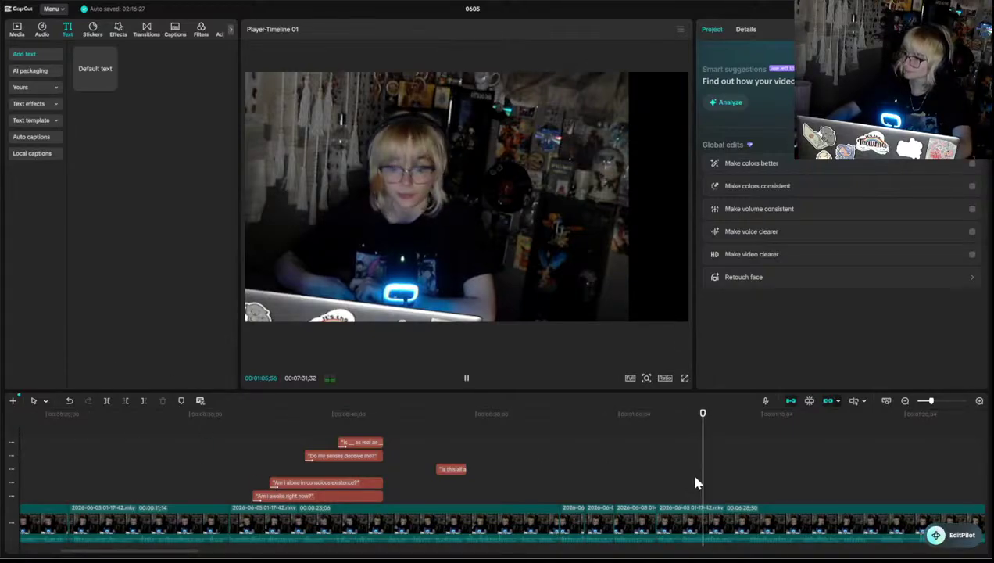
{"action": "key", "text": "space"}
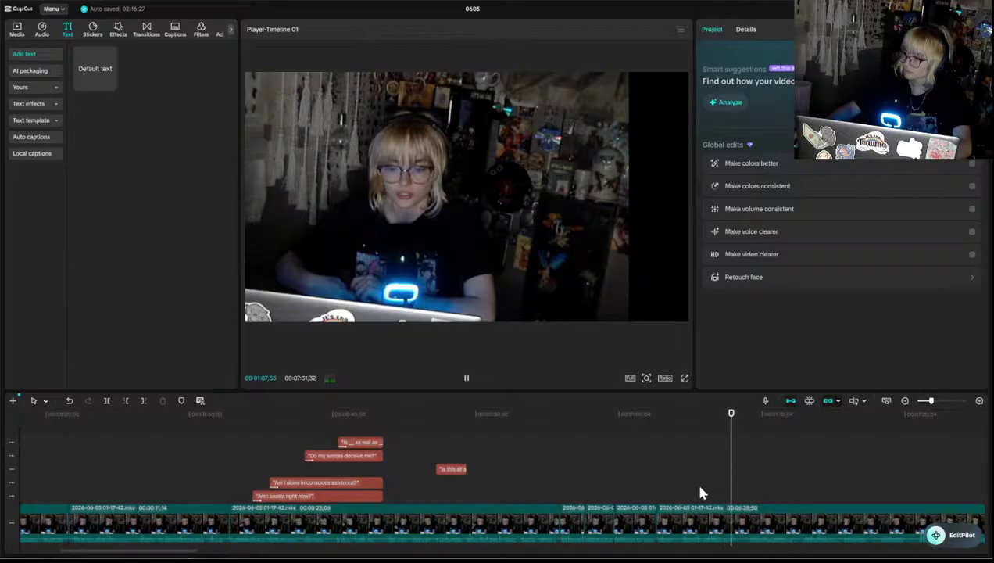
{"action": "key", "text": "space"}
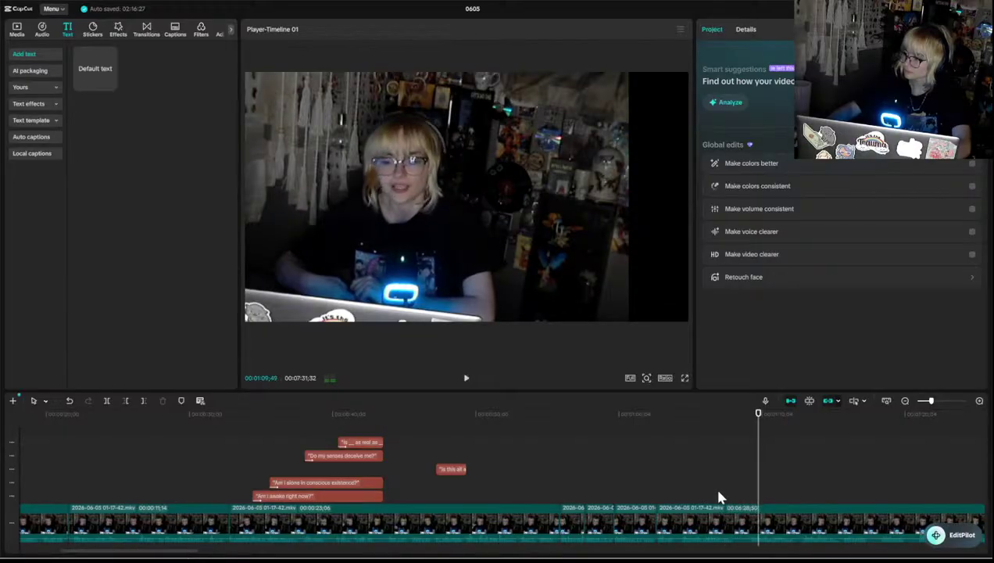
{"action": "mouse_move", "coordinate": [723, 497]}
{"action": "left_mouse_down"}
{"action": "mouse_move", "coordinate": [743, 493]}
{"action": "mouse_move", "coordinate": [727, 490]}
{"action": "left_mouse_up"}
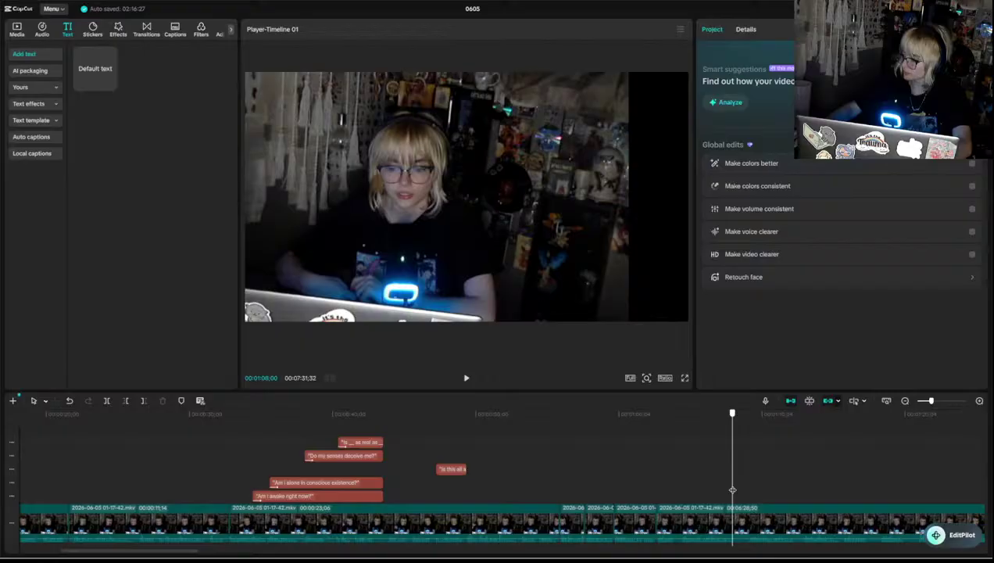
{"action": "left_click", "coordinate": [699, 531]}
{"action": "key", "text": "ctrl+b"}
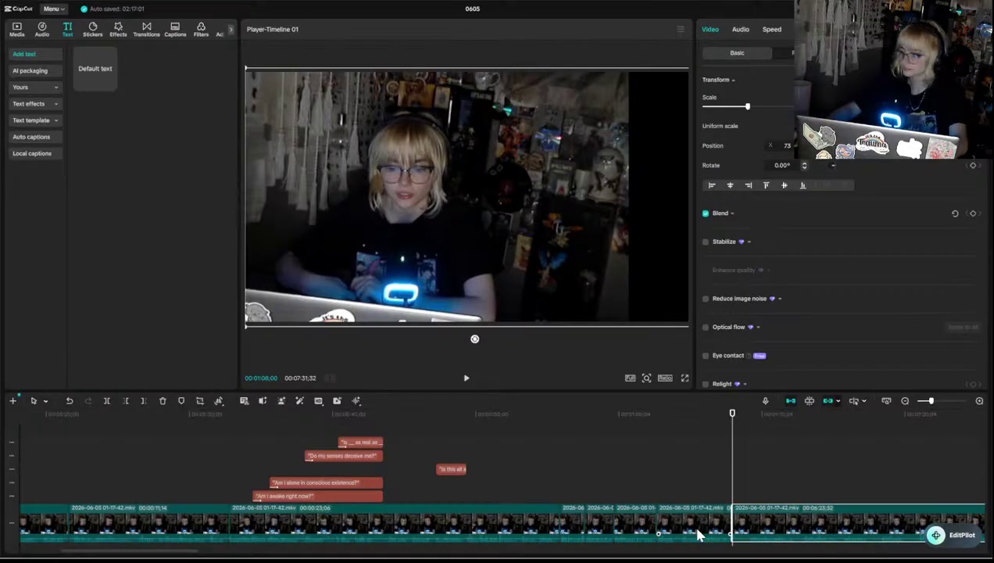
- Trim the start of the segment after the new cut up to 00:01:09;06 and play the join back
{"action": "key", "text": "space"}
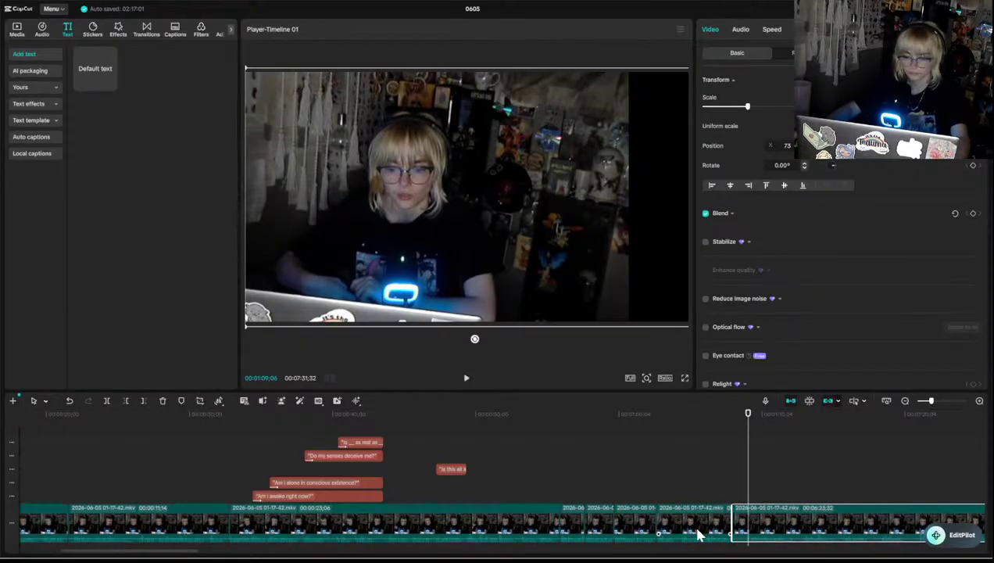
{"action": "key", "text": "q"}
{"action": "left_click", "coordinate": [713, 489]}
{"action": "key", "text": "space"}
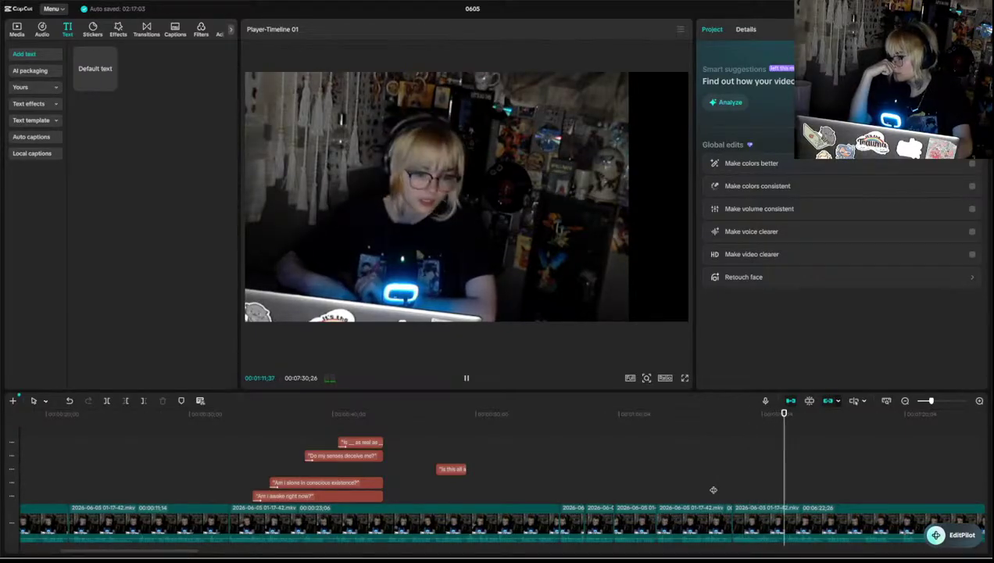
- Replay the footage between about 00:01:10 and 00:01:14 to decide where the next cut belongs
{"action": "key", "text": "space"}
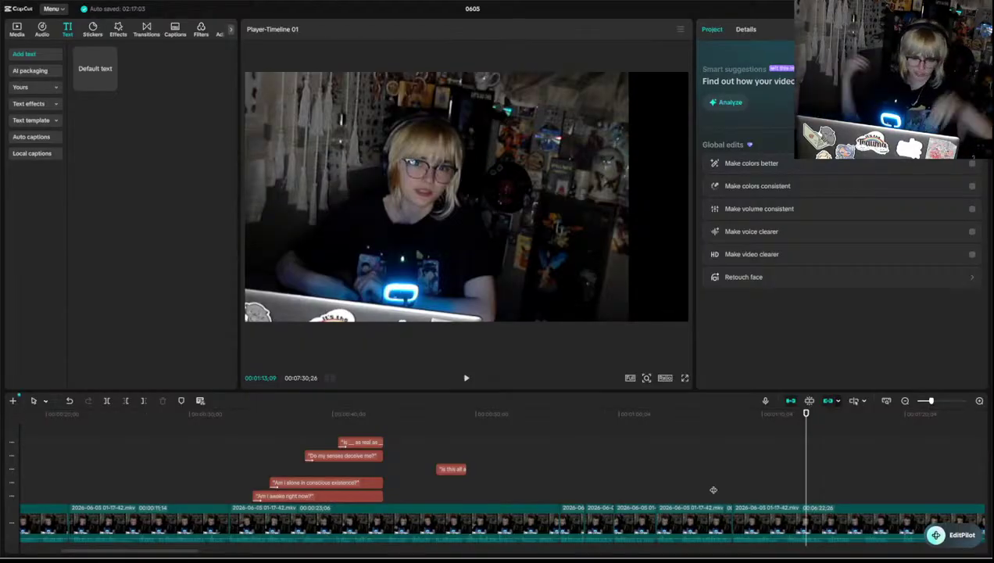
{"action": "key", "text": "space"}
{"action": "key", "text": "space"}
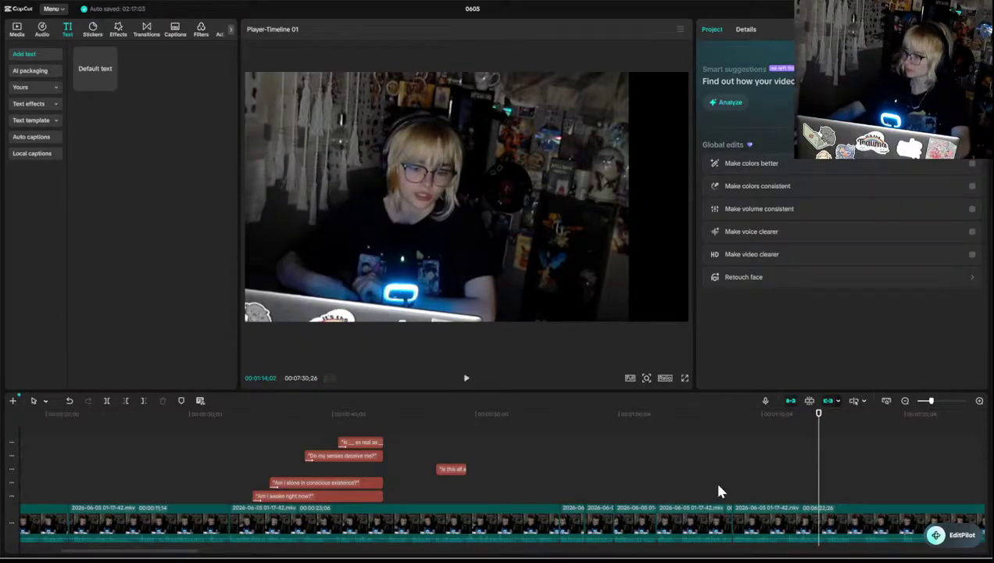
{"action": "left_click", "coordinate": [790, 485]}
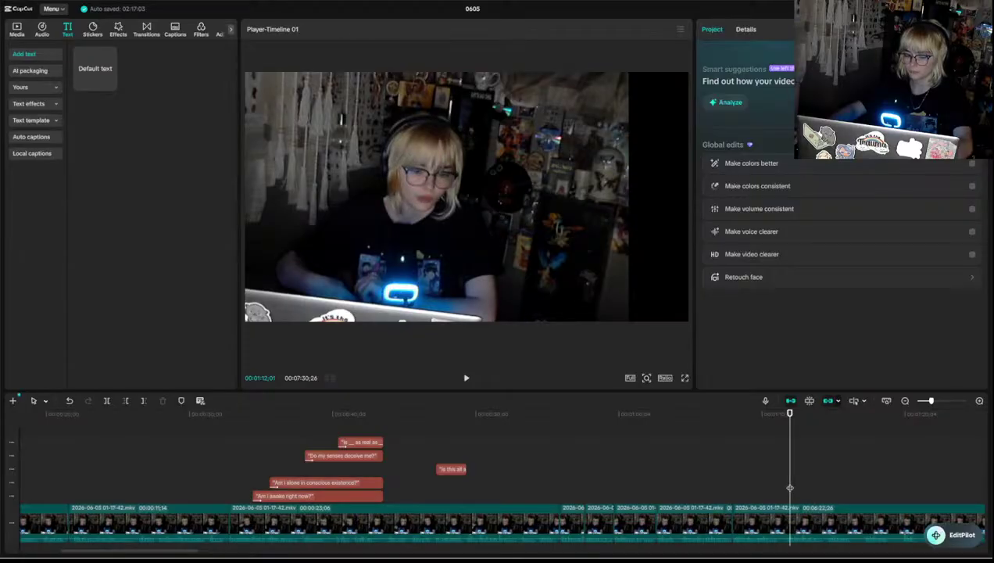
{"action": "key", "text": "space"}
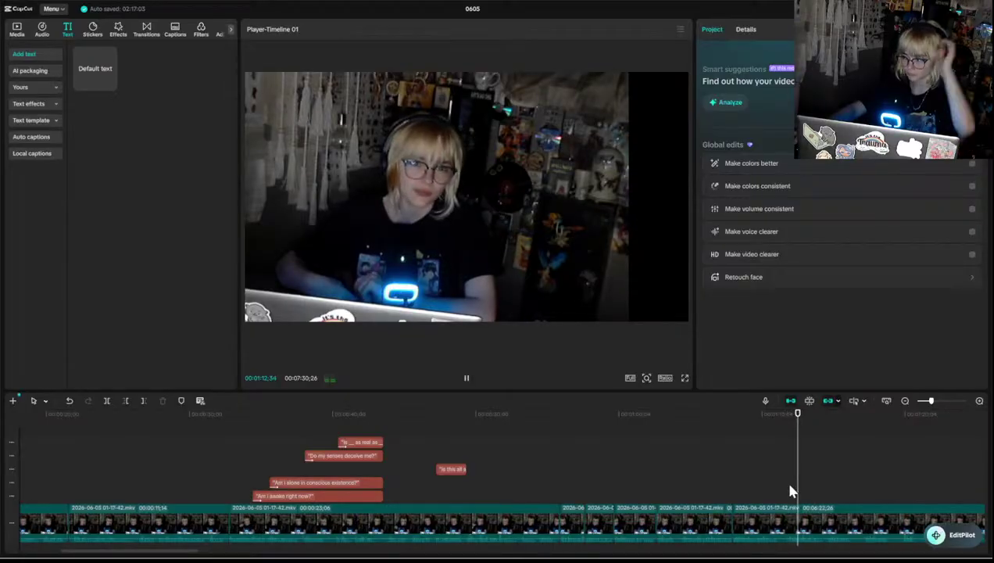
{"action": "left_click", "coordinate": [758, 496]}
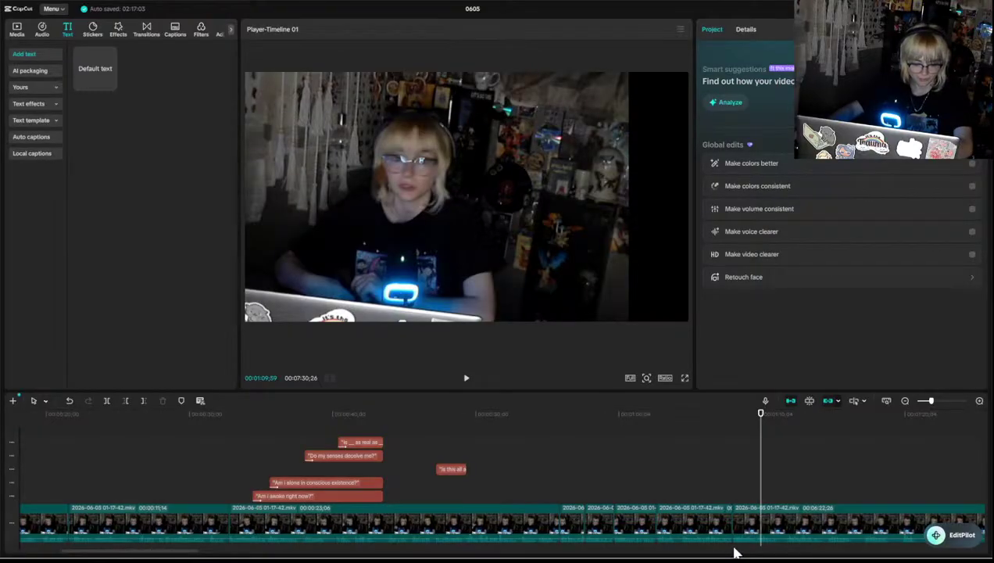
{"action": "key", "text": "space"}
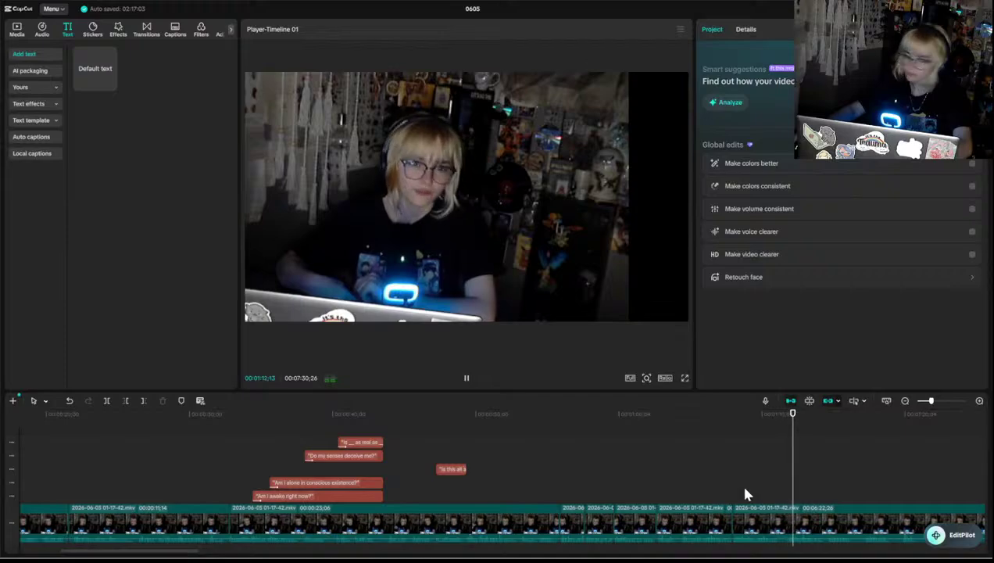
{"action": "key", "text": "space"}
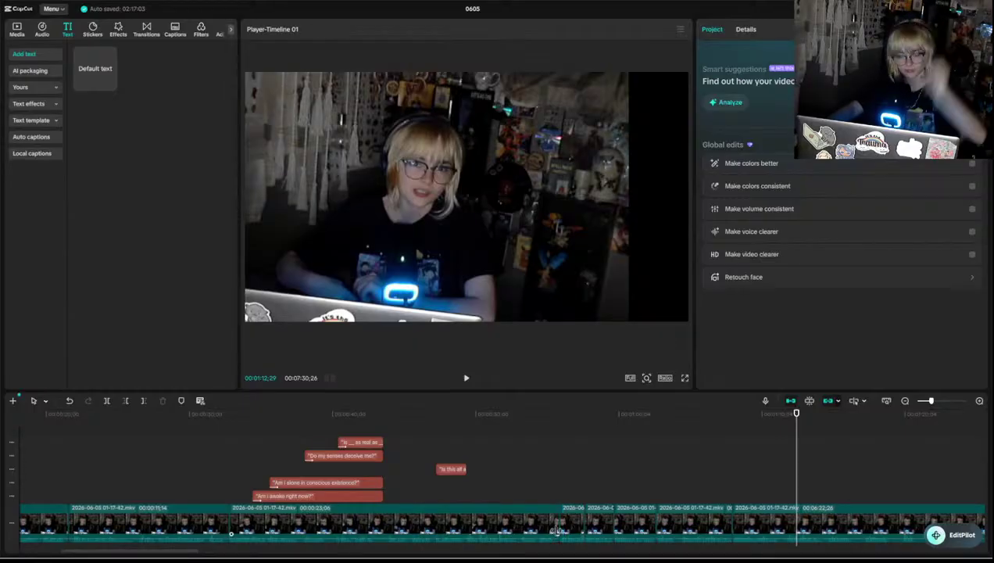
{"action": "mouse_move", "coordinate": [558, 557]}
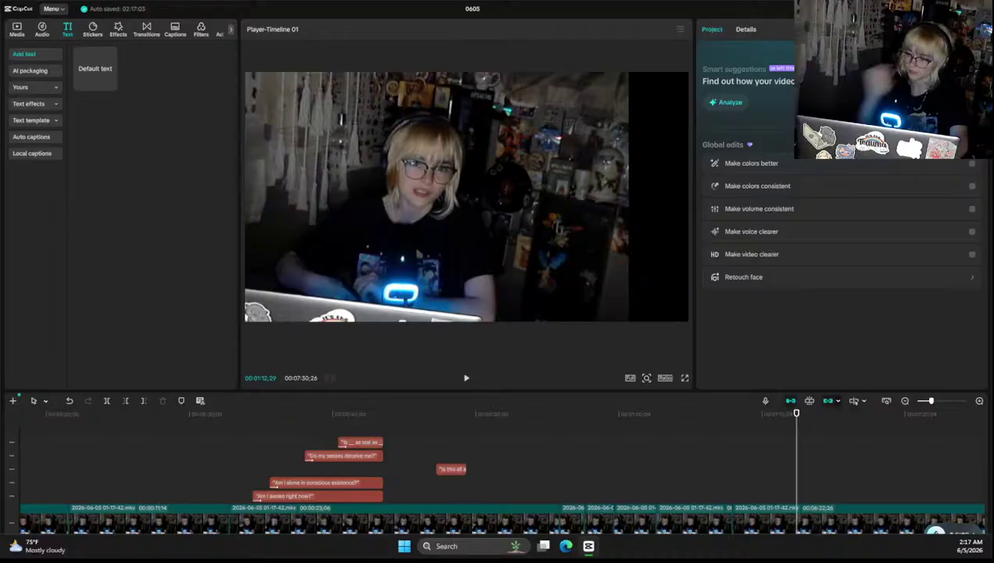
- Split the main video clip at 00:01:14;18
{"action": "key", "text": "space"}
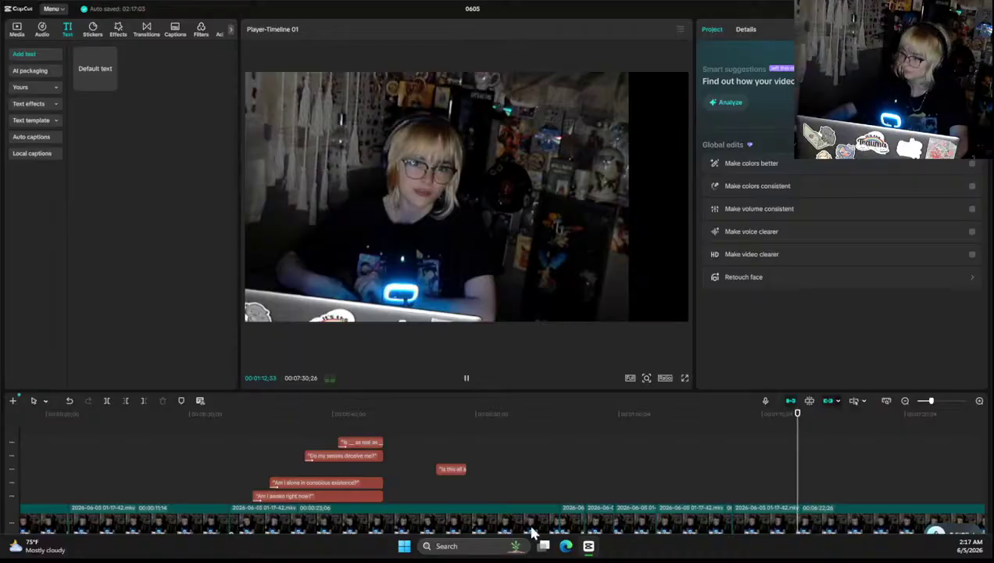
{"action": "left_click", "coordinate": [785, 480]}
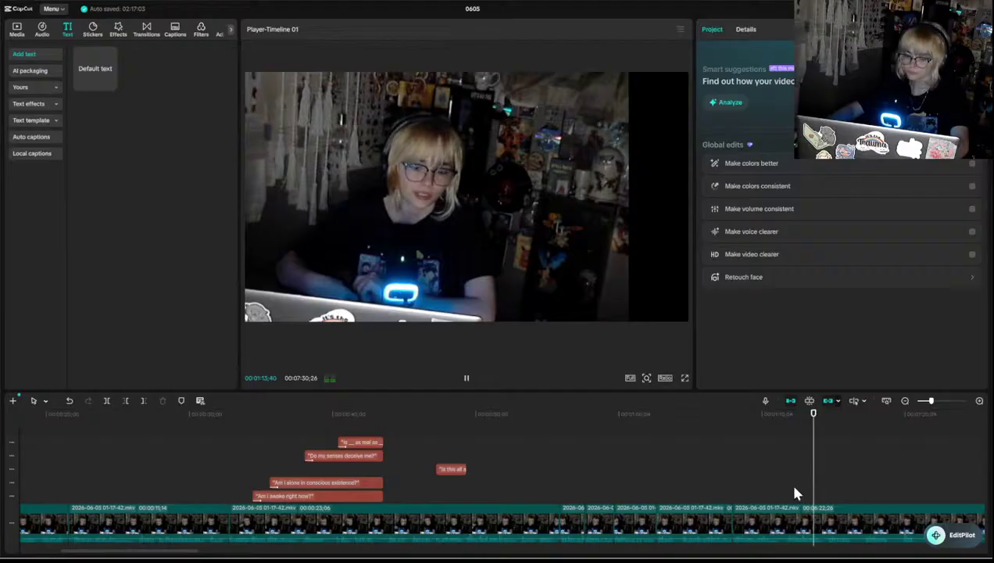
{"action": "key", "text": "space"}
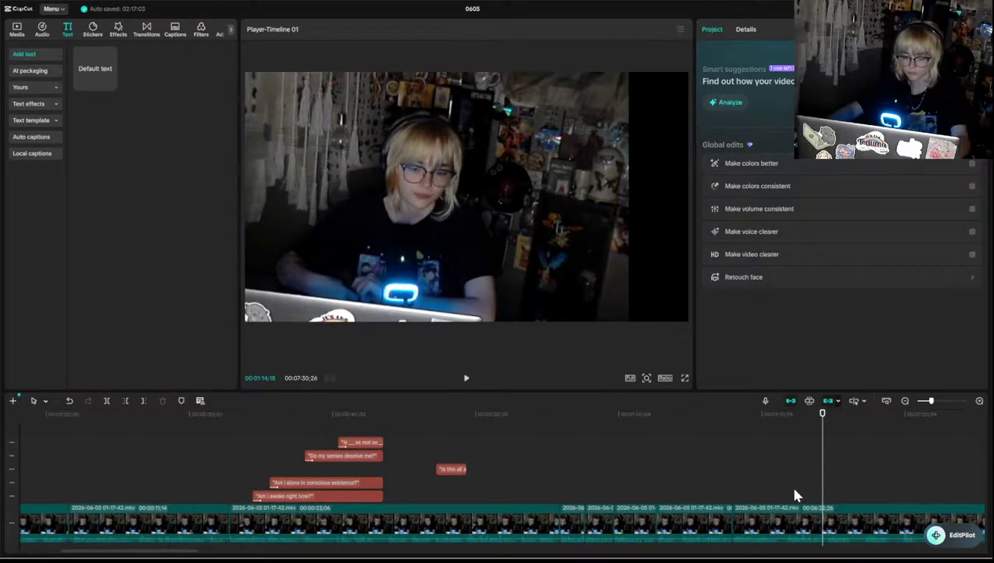
{"action": "key", "text": "ctrl+b"}
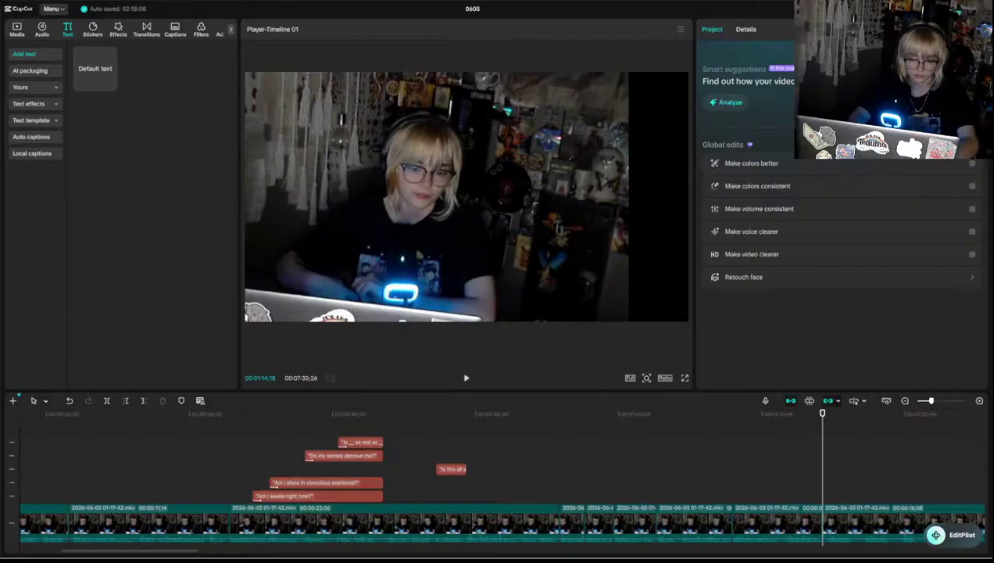
{"action": "key", "text": "super+Tab"}
{"action": "key", "text": "Escape"}
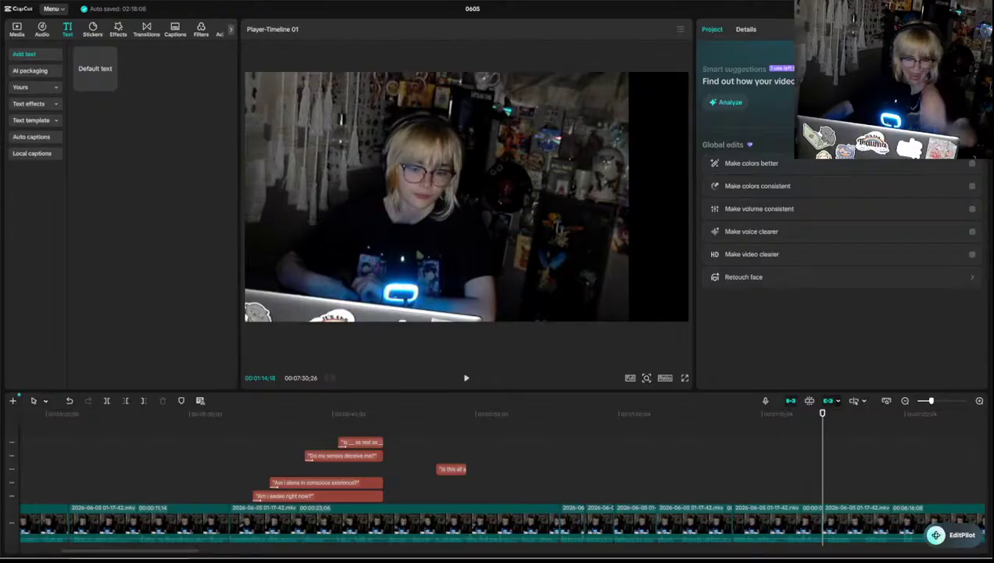
{"action": "mouse_move", "coordinate": [413, 539]}
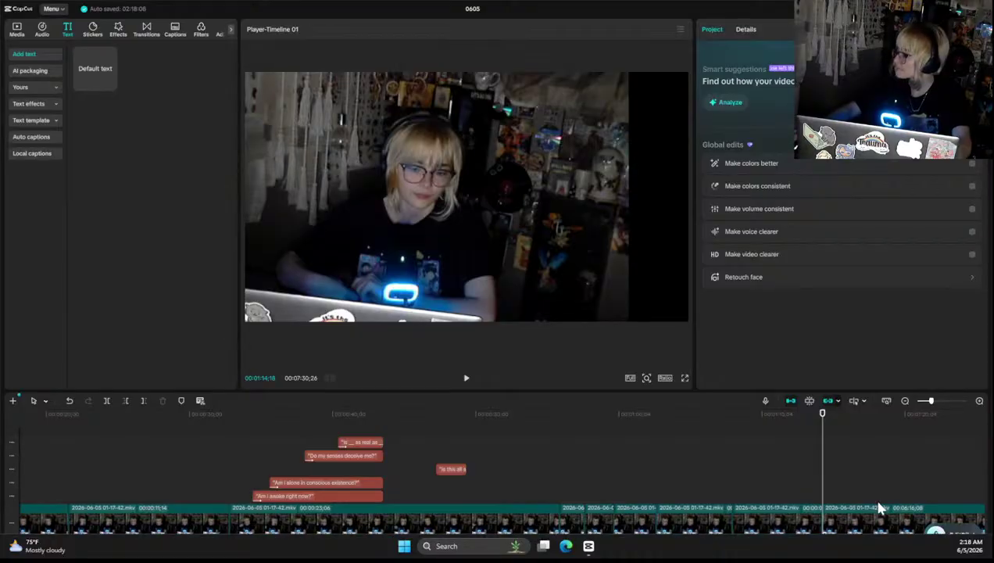
- Trim the start of the segment after the 00:01:14;18 cut up to 00:01:14;32 and review the join
{"action": "left_click", "coordinate": [813, 497]}
{"action": "key", "text": "space"}
{"action": "key", "text": "space"}
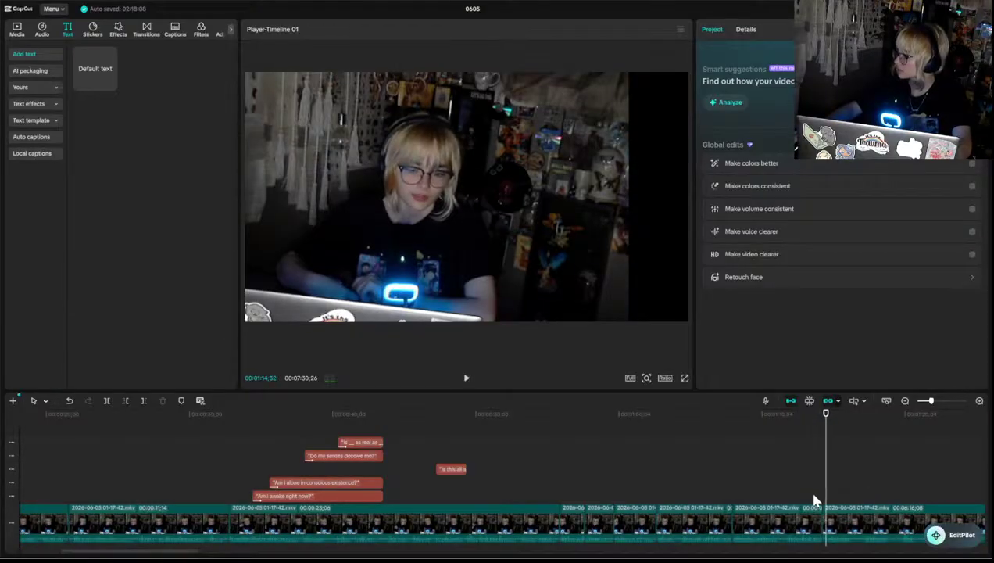
{"action": "key", "text": "q"}
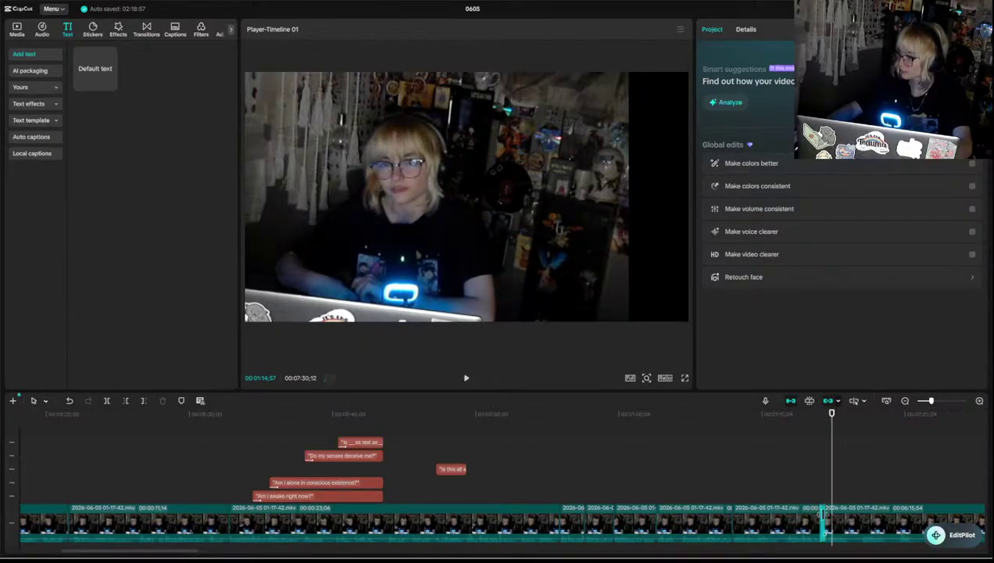
{"action": "left_click", "coordinate": [817, 504]}
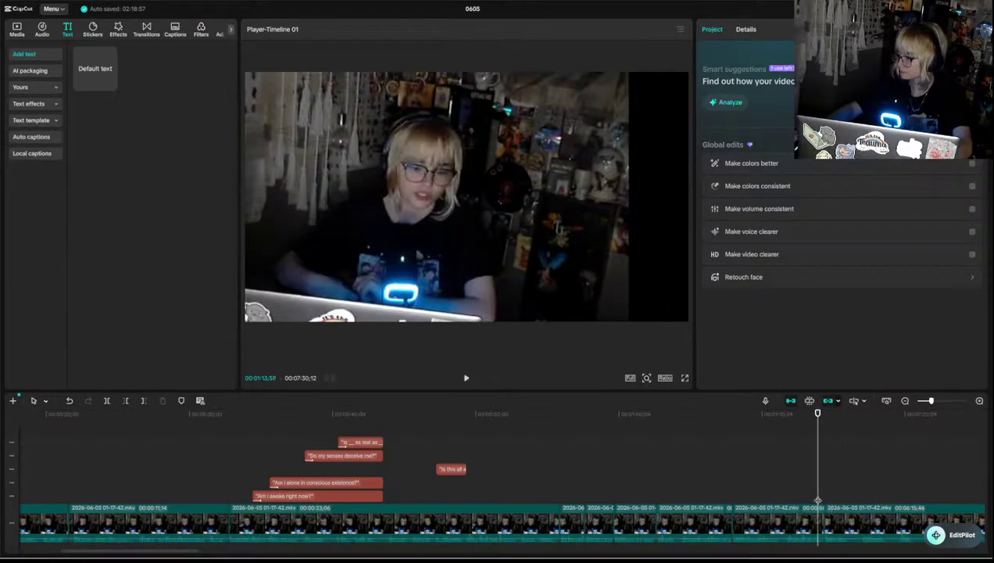
{"action": "left_click_drag", "start_coordinate": [817, 500], "coordinate": [812, 494]}
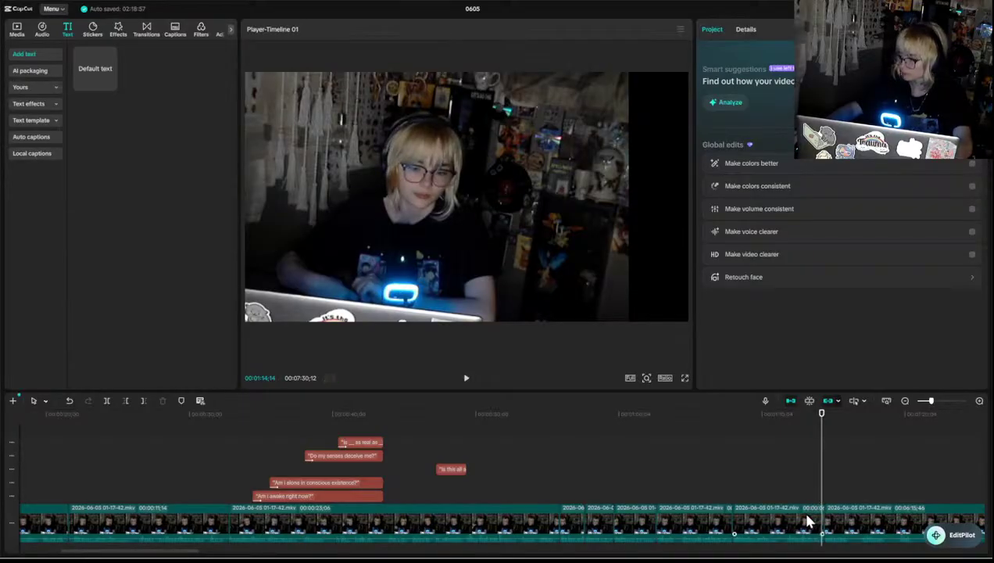
{"action": "left_click", "coordinate": [809, 521]}
{"action": "key", "text": "Delete"}
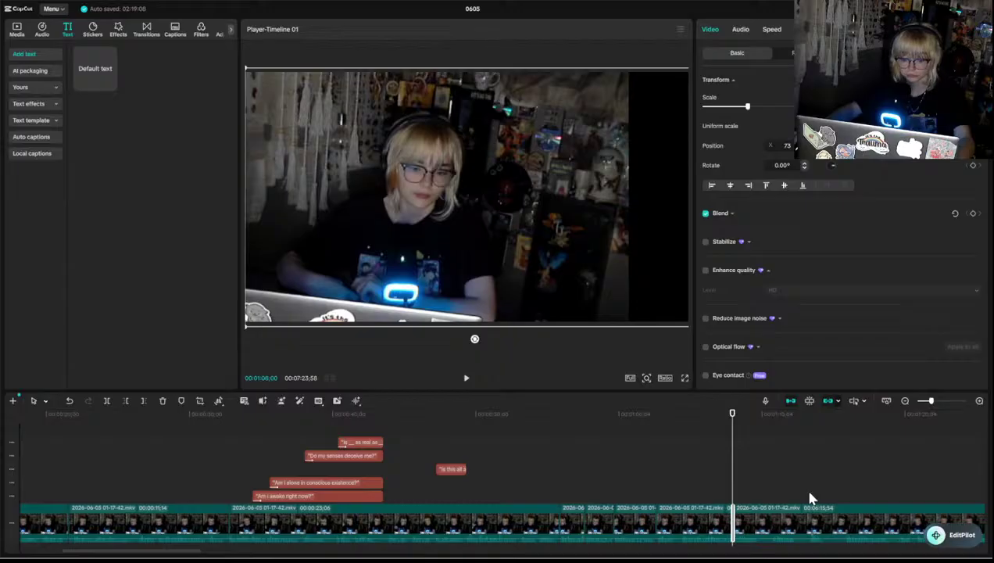
{"action": "key", "text": "ctrl+z"}
{"action": "key", "text": "w"}
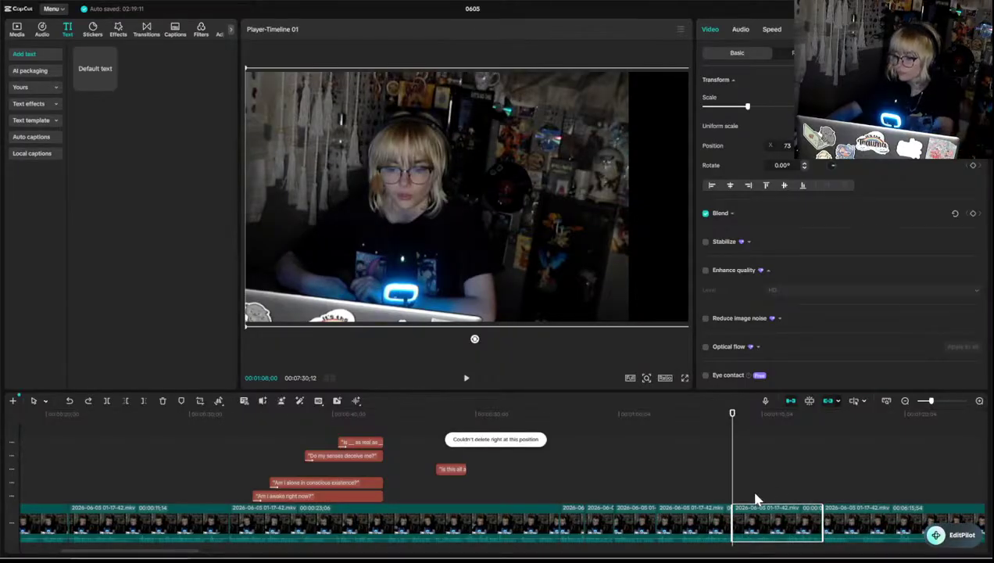
- Trim the end of the selected segment back to about 00:01:08;07, keeping only its first few frames
{"action": "key", "text": "Right"}
{"action": "key", "text": "Right"}
{"action": "key", "text": "Right"}
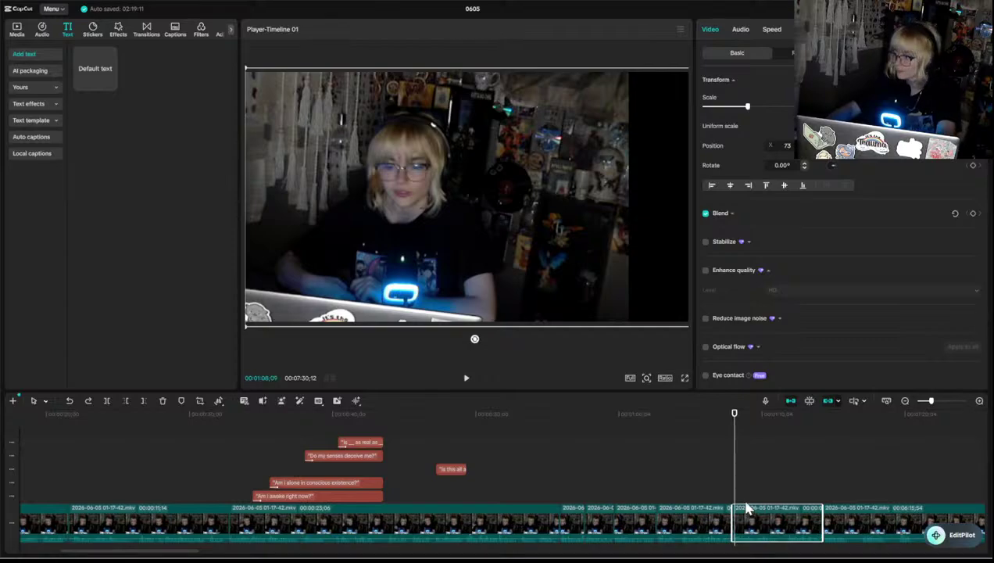
{"action": "key", "text": "Left"}
{"action": "key", "text": "Left"}
{"action": "key", "text": "Delete"}
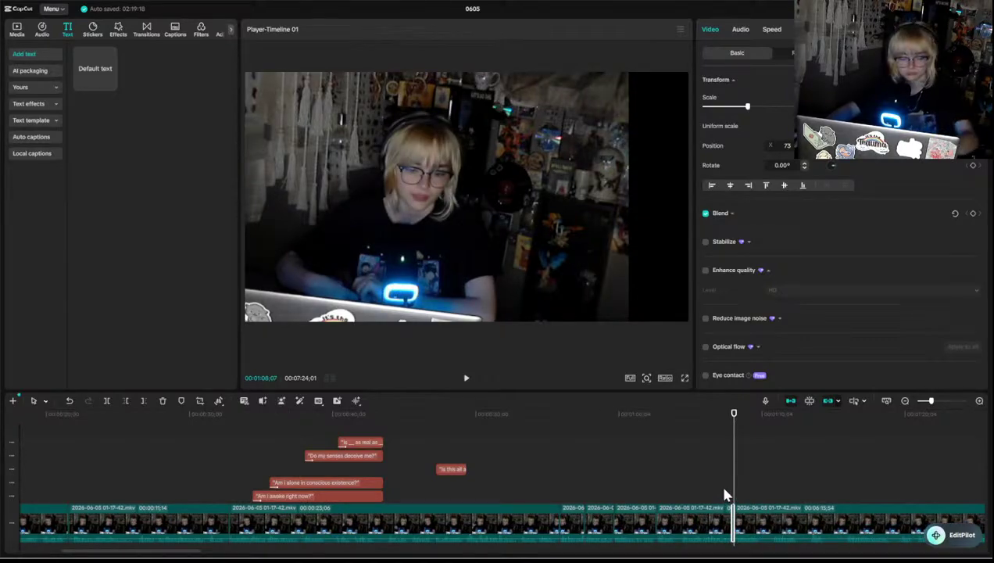
- Undo the last end trim, cut the selected segment's start up to 00:01:08;07 instead, and replay the join from about 00:01:05
{"action": "key", "text": "ctrl+z"}
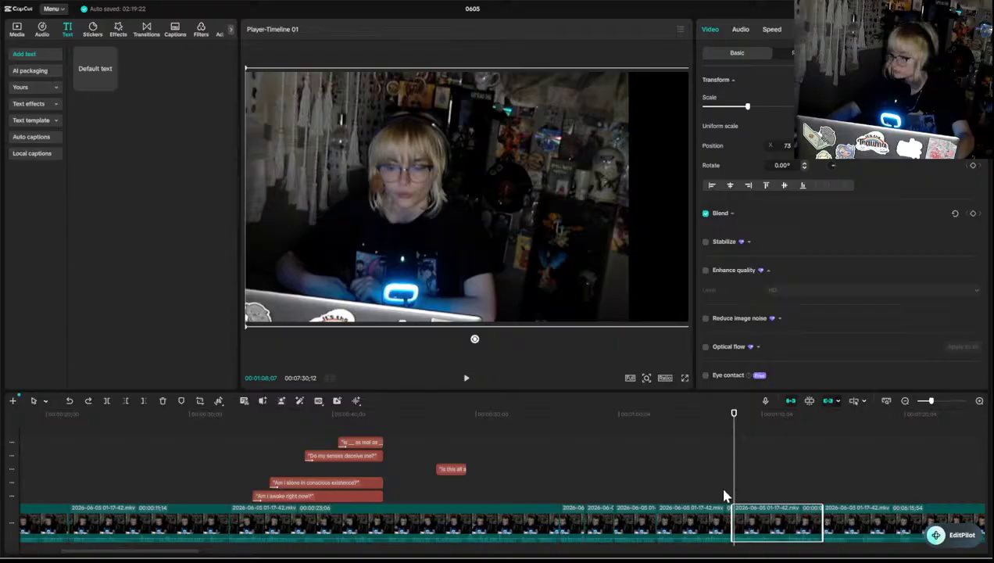
{"action": "key", "text": "q"}
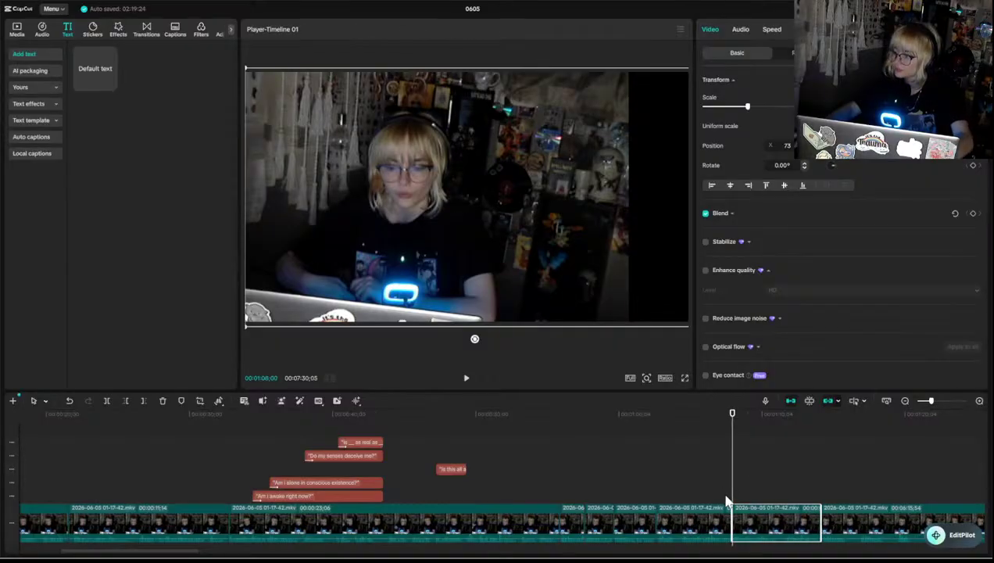
{"action": "left_click", "coordinate": [725, 497]}
{"action": "key", "text": "space"}
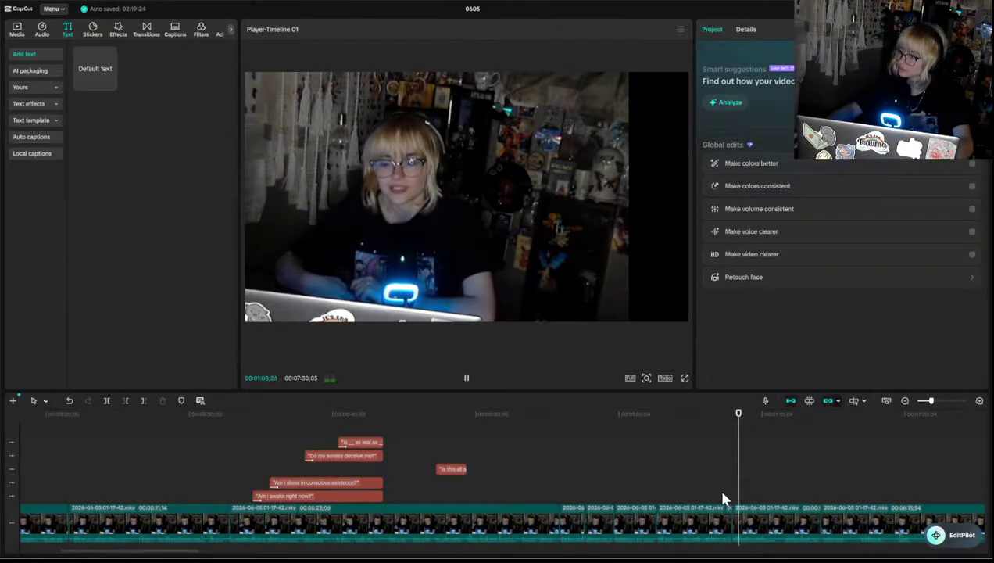
{"action": "left_click", "coordinate": [723, 498]}
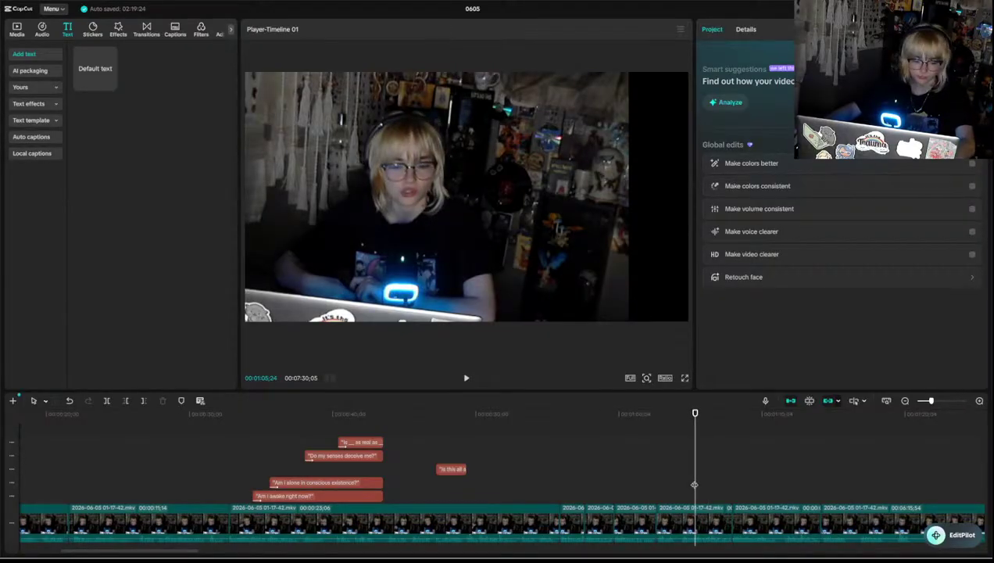
{"action": "key", "text": "space"}
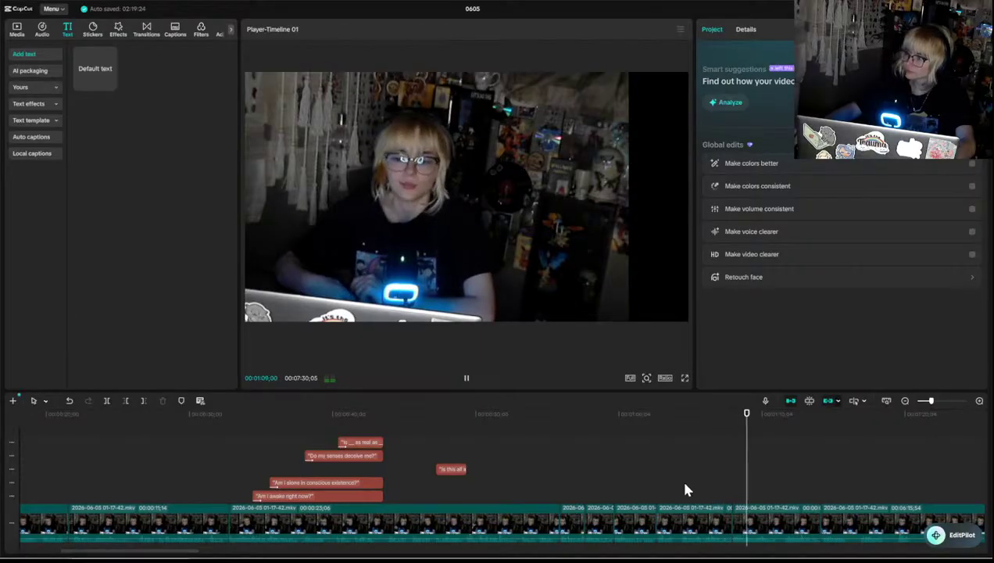
{"action": "key", "text": "space"}
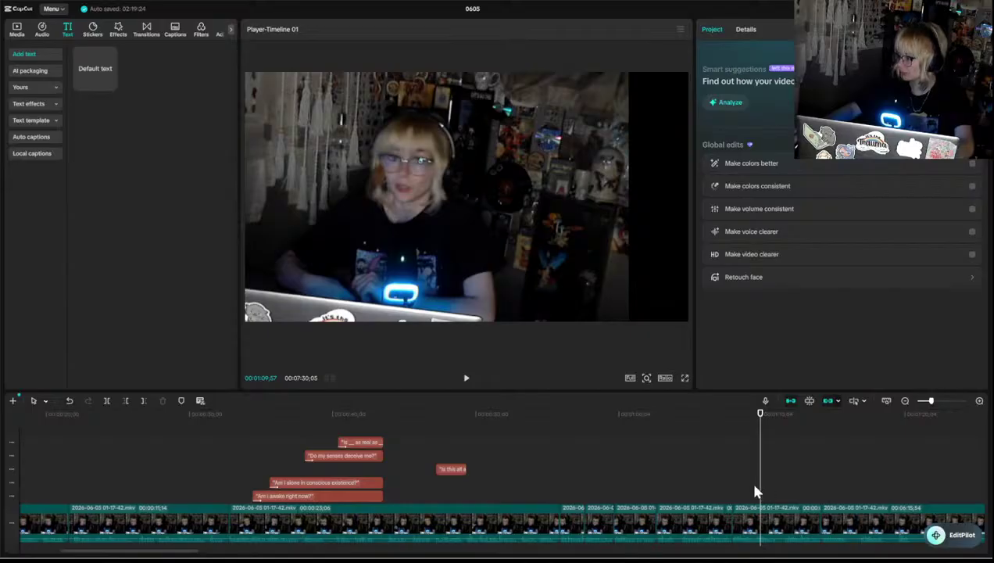
- Replay the footage between about 00:01:10 and 00:01:12 and split the main video clip at 00:01:10;59
{"action": "key", "text": "space"}
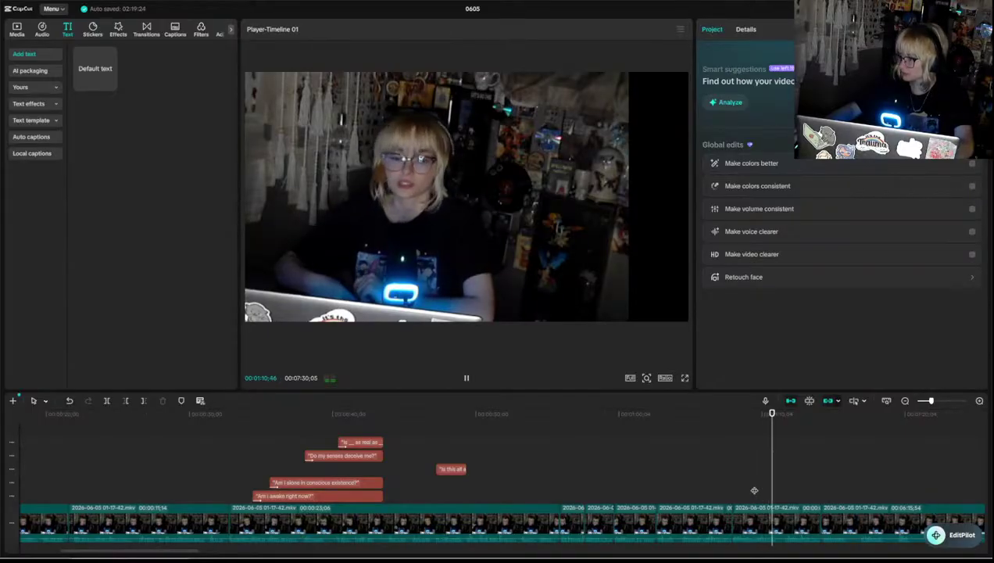
{"action": "key", "text": "space"}
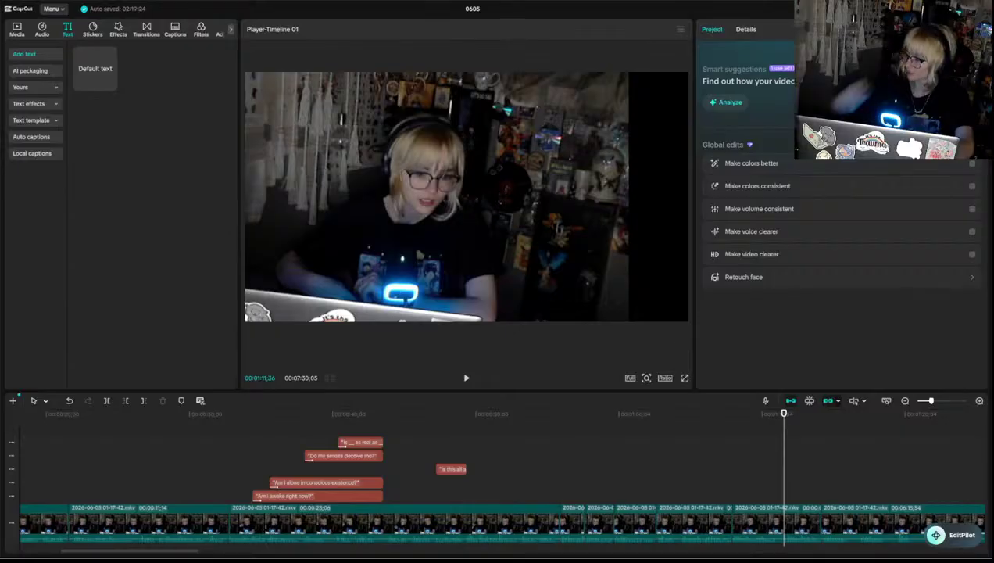
{"action": "key", "text": "space"}
{"action": "key", "text": "space"}
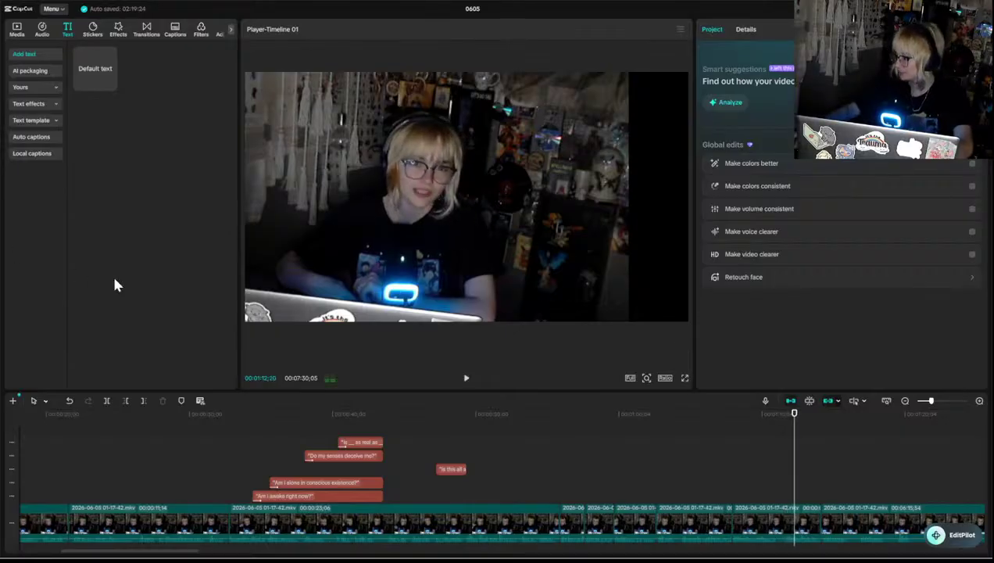
{"action": "left_click", "coordinate": [758, 494]}
{"action": "key", "text": "space"}
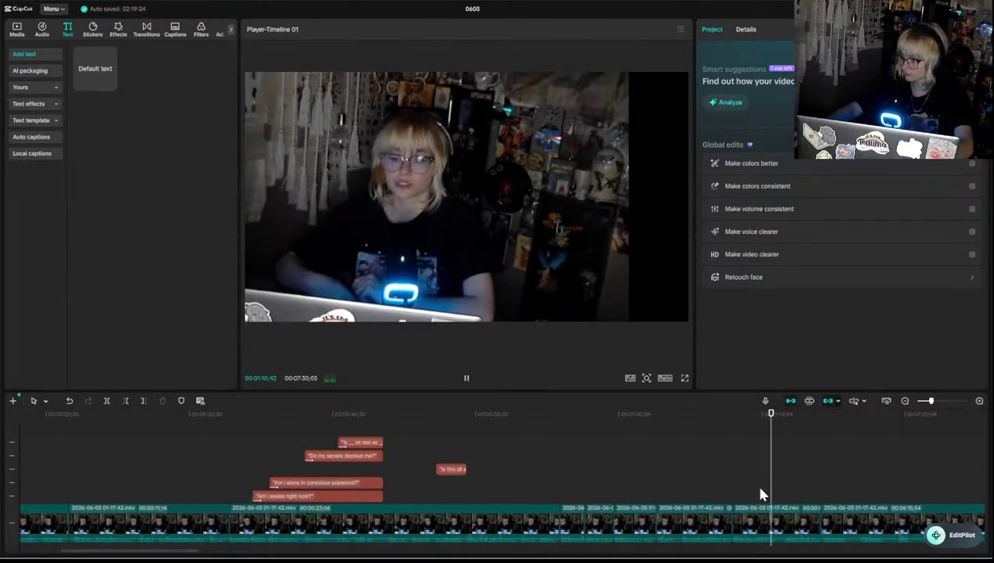
{"action": "key", "text": "space"}
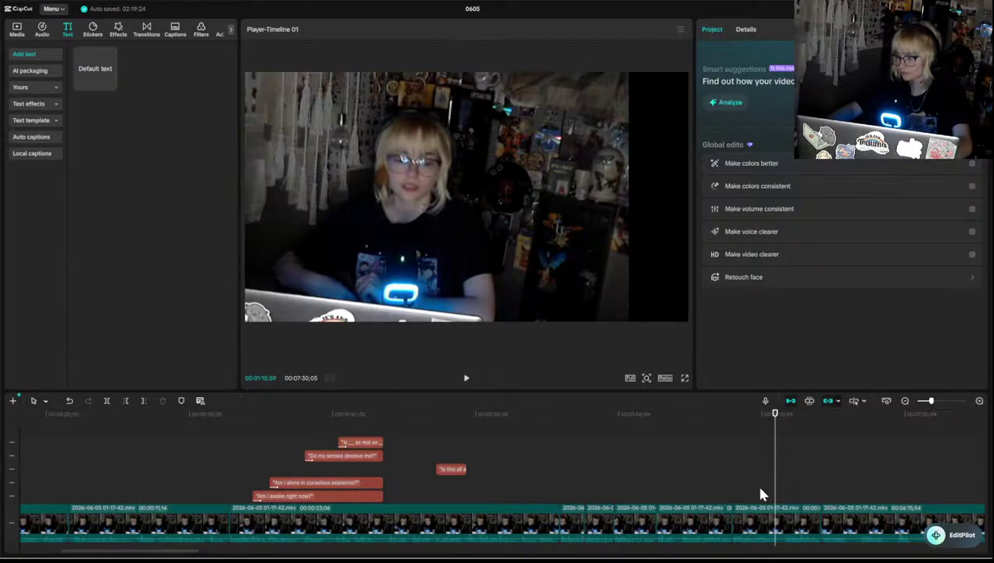
{"action": "key", "text": "ctrl+b"}
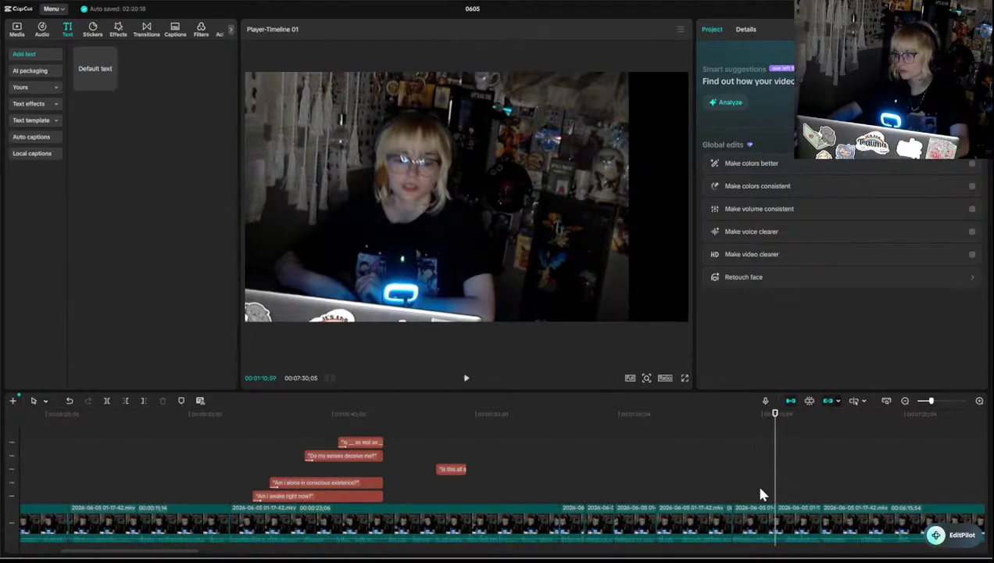
- Trim about 0.8 seconds off the start of the segment after the 00:01:10;59 split and play through the join
{"action": "key", "text": "space"}
{"action": "key", "text": "q"}
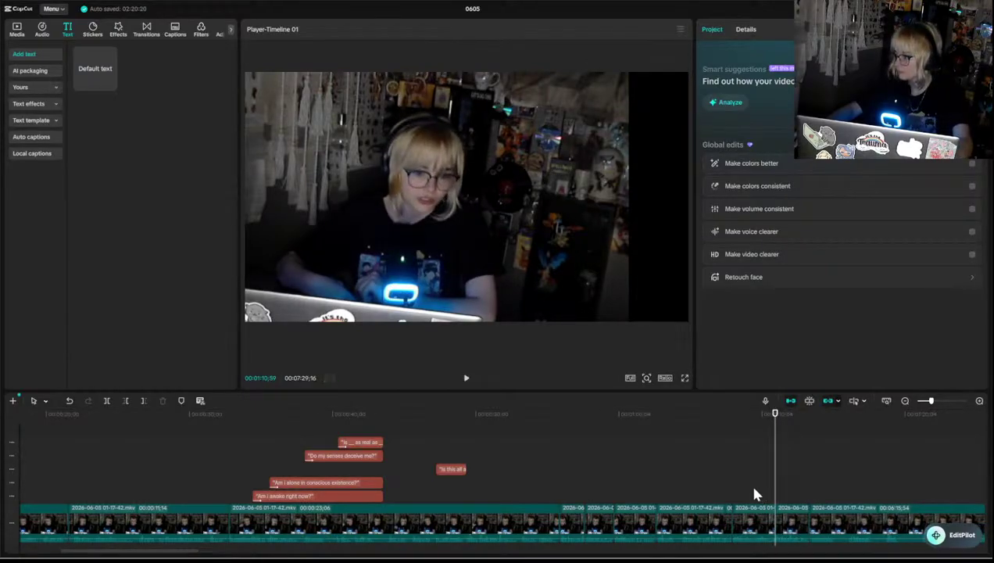
{"action": "left_click", "coordinate": [772, 488]}
{"action": "key", "text": "space"}
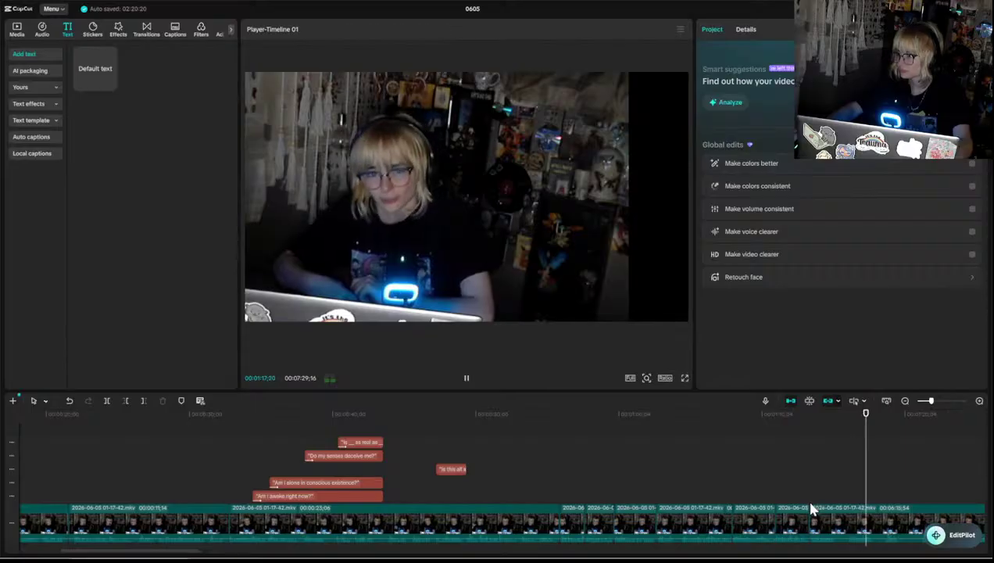
{"action": "key", "text": "space"}
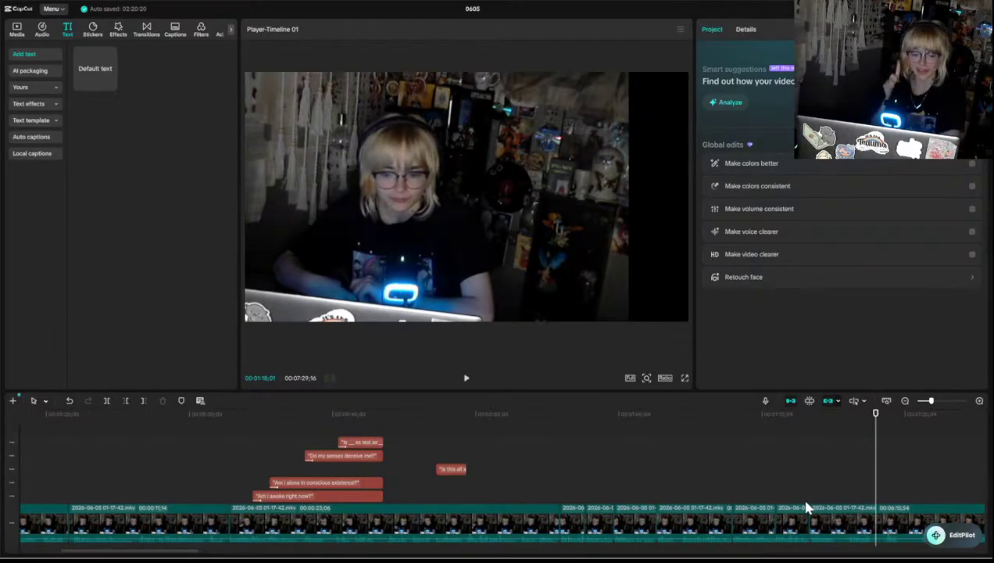
- Replay the footage between about 00:01:15 and 00:01:25 and split the main video clip at 00:01:18;05
{"action": "key", "text": "space"}
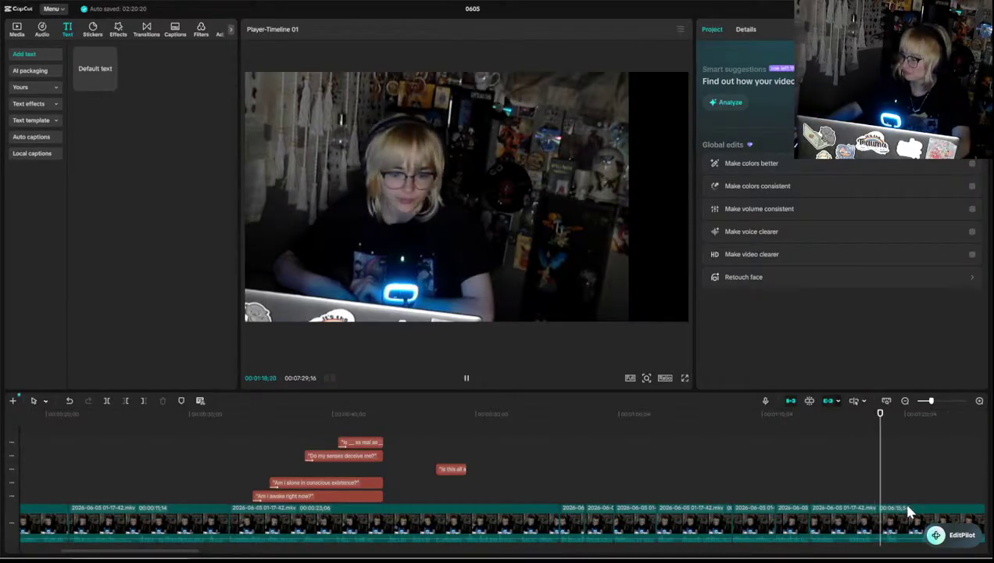
{"action": "key", "text": "space"}
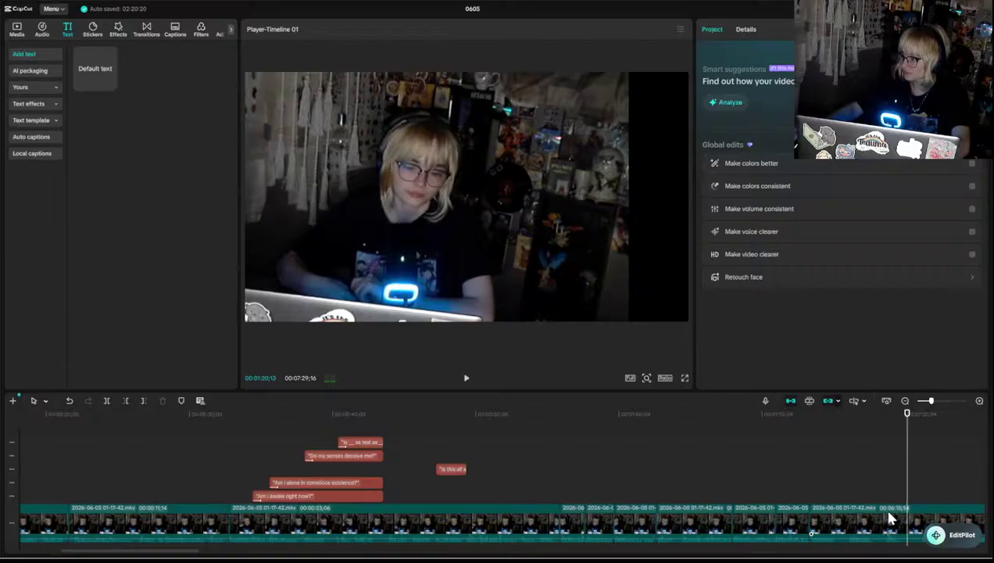
{"action": "key", "text": "space"}
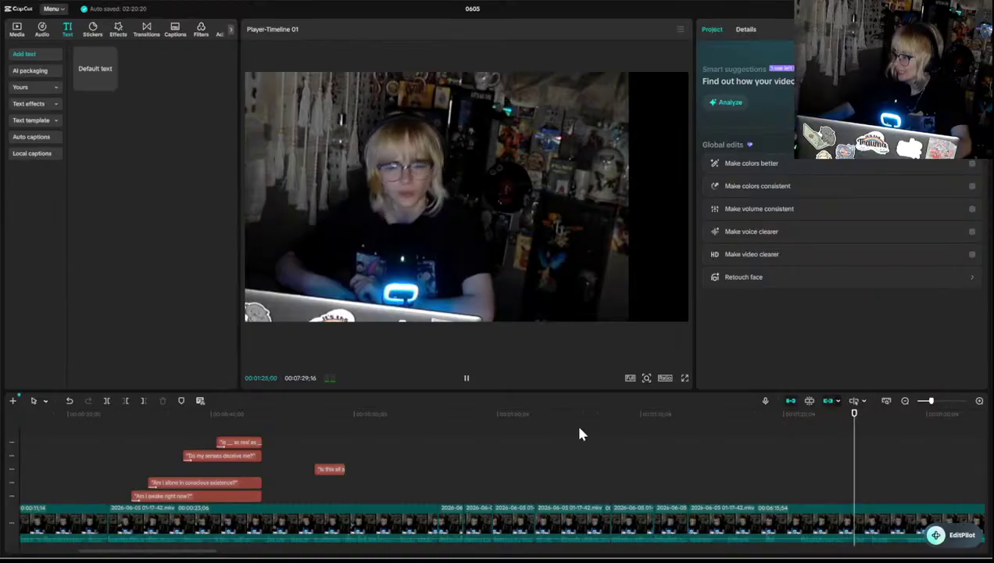
{"action": "left_click", "coordinate": [712, 490]}
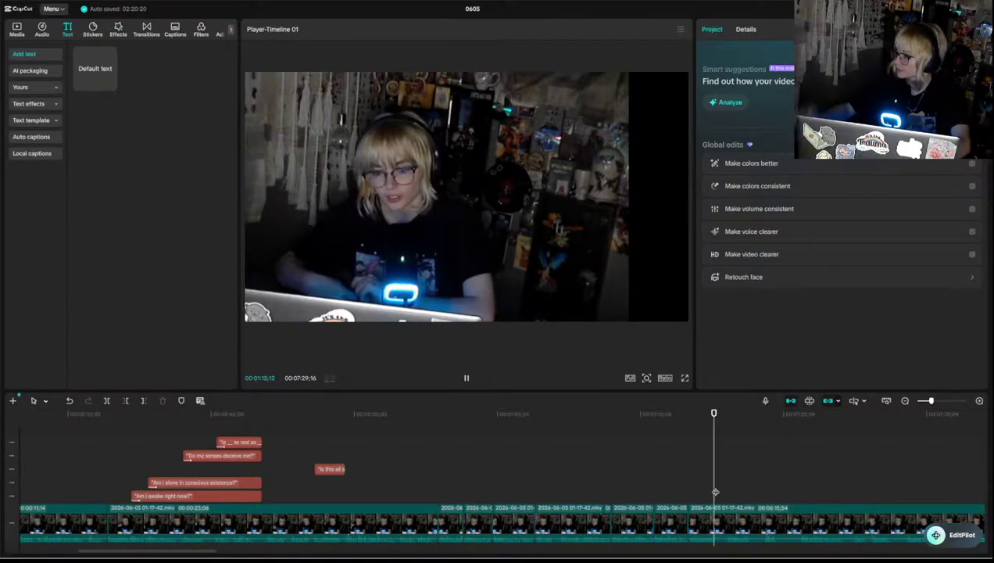
{"action": "key", "text": "space"}
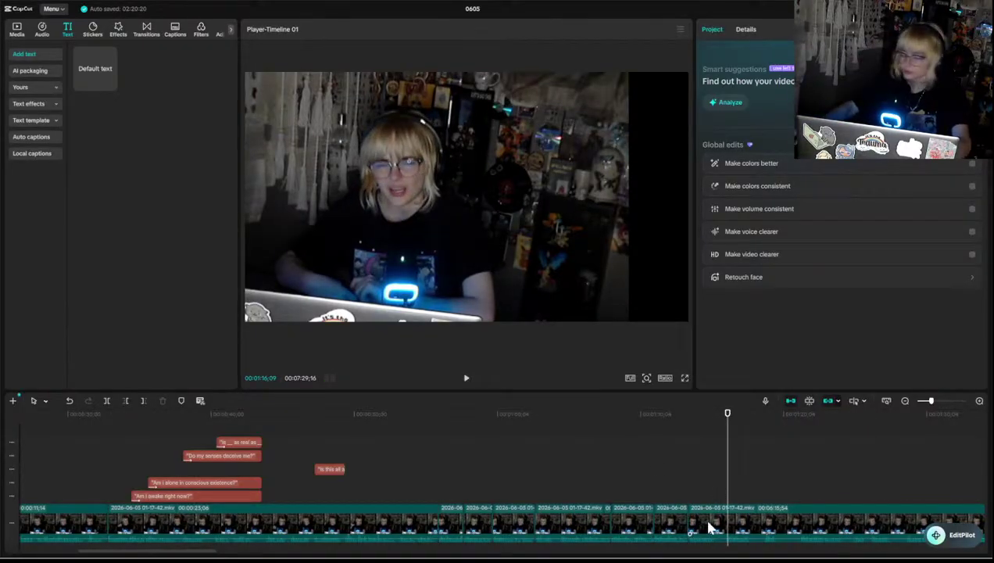
{"action": "key", "text": "space"}
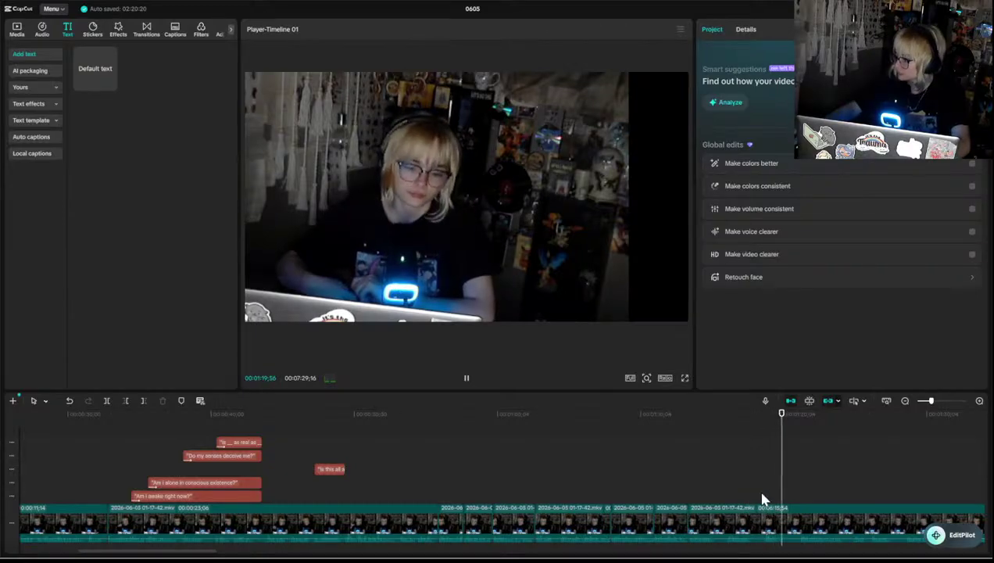
{"action": "left_click", "coordinate": [760, 497]}
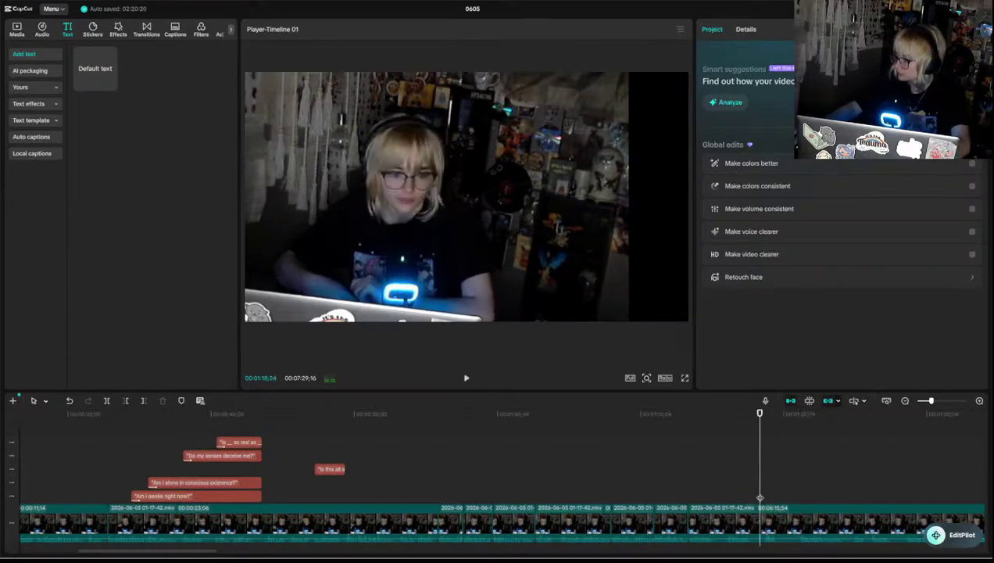
{"action": "left_click", "coordinate": [739, 479]}
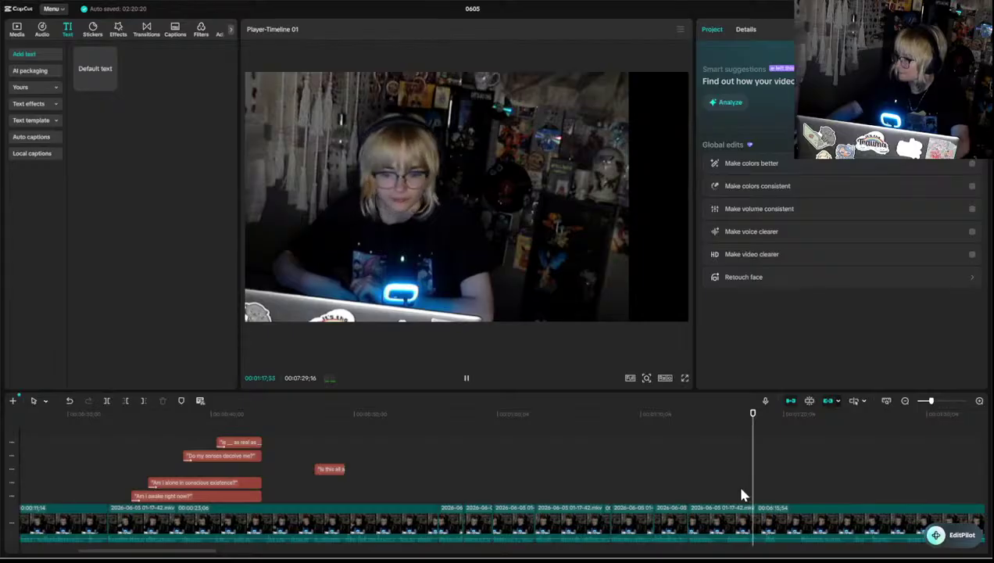
{"action": "left_click", "coordinate": [748, 522]}
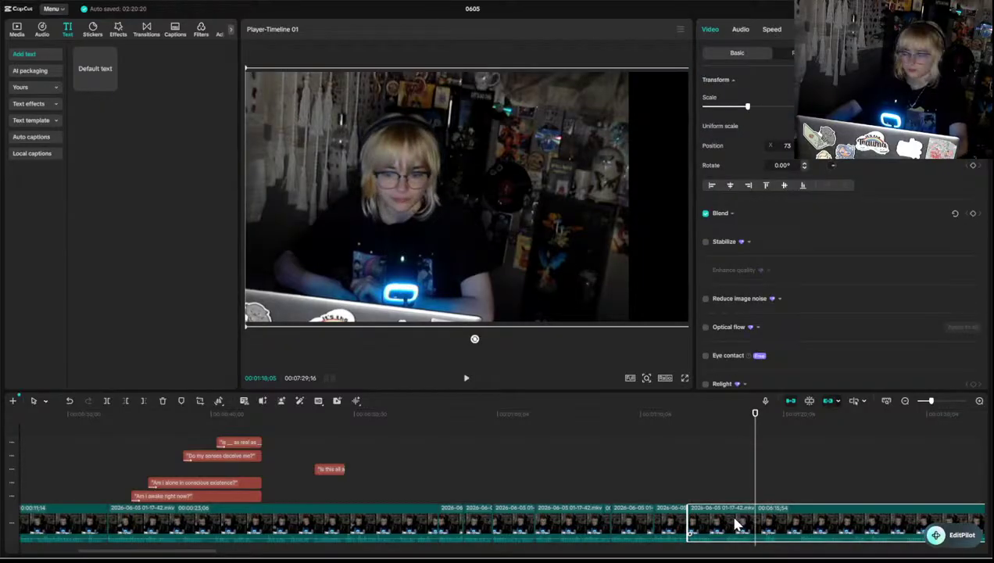
- Trim the start of the segment after the 00:01:18;05 split up to 00:01:21;07 and play through the join
{"action": "left_click", "coordinate": [785, 480]}
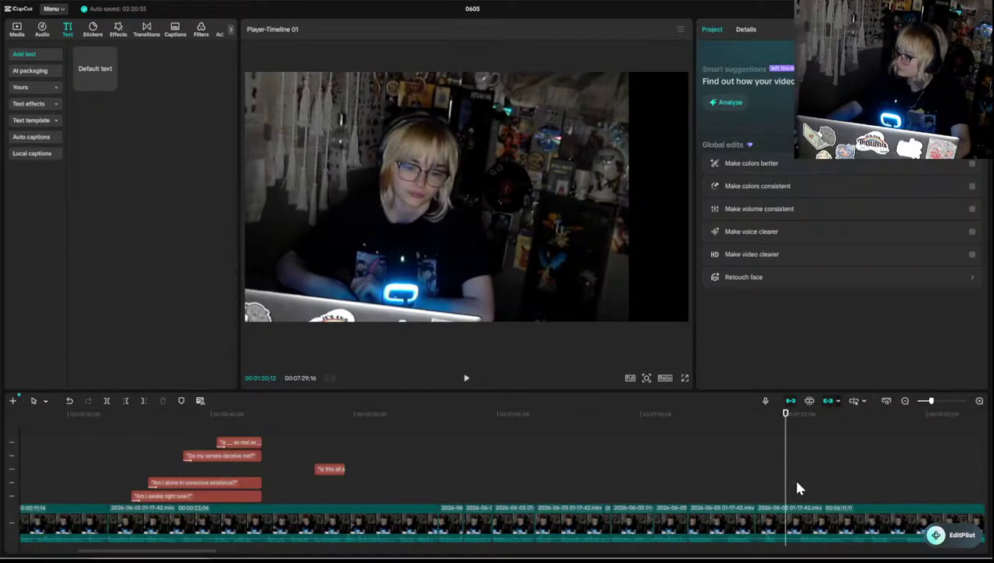
{"action": "left_click_drag", "start_coordinate": [786, 483], "coordinate": [799, 484]}
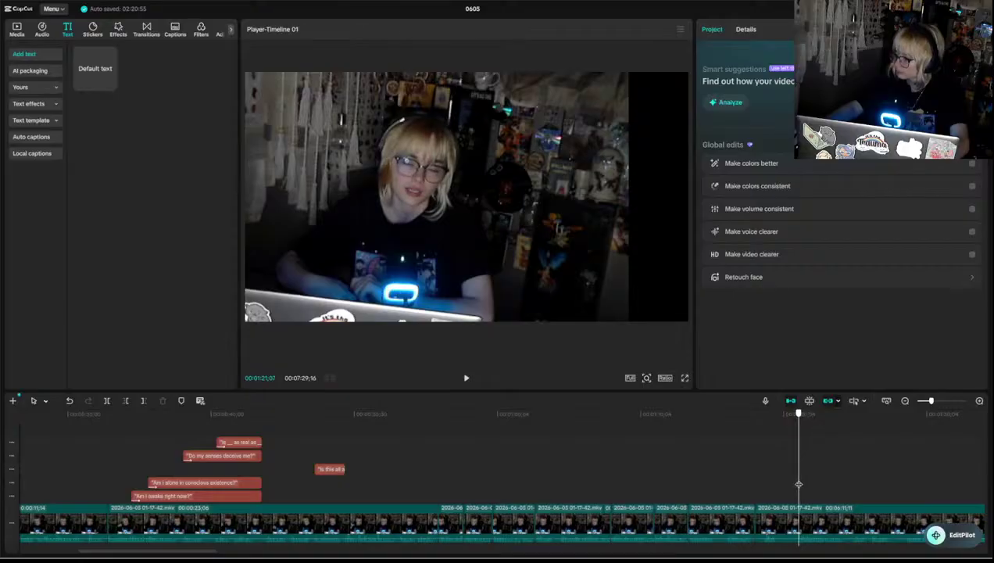
{"action": "left_click", "coordinate": [766, 526]}
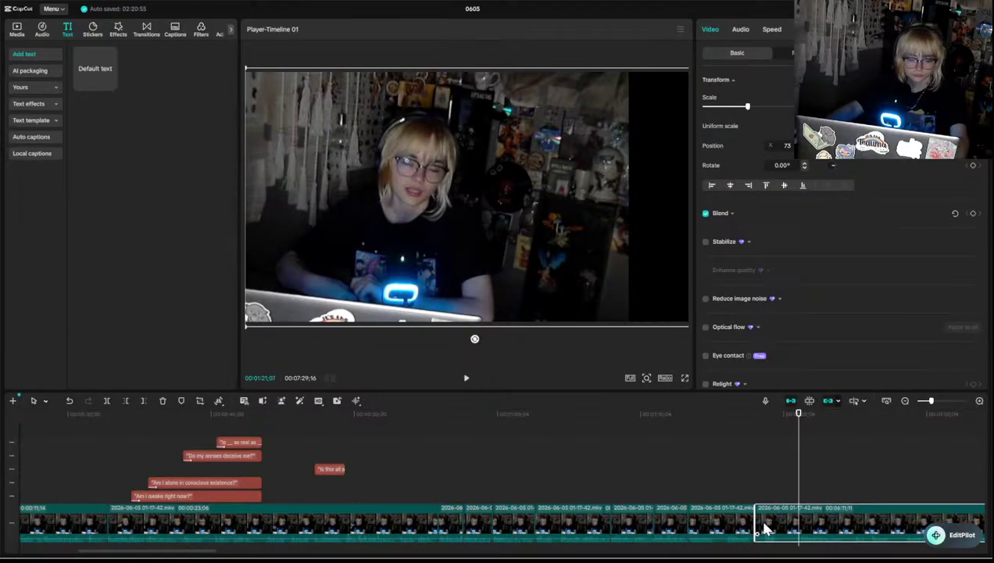
{"action": "key", "text": "q"}
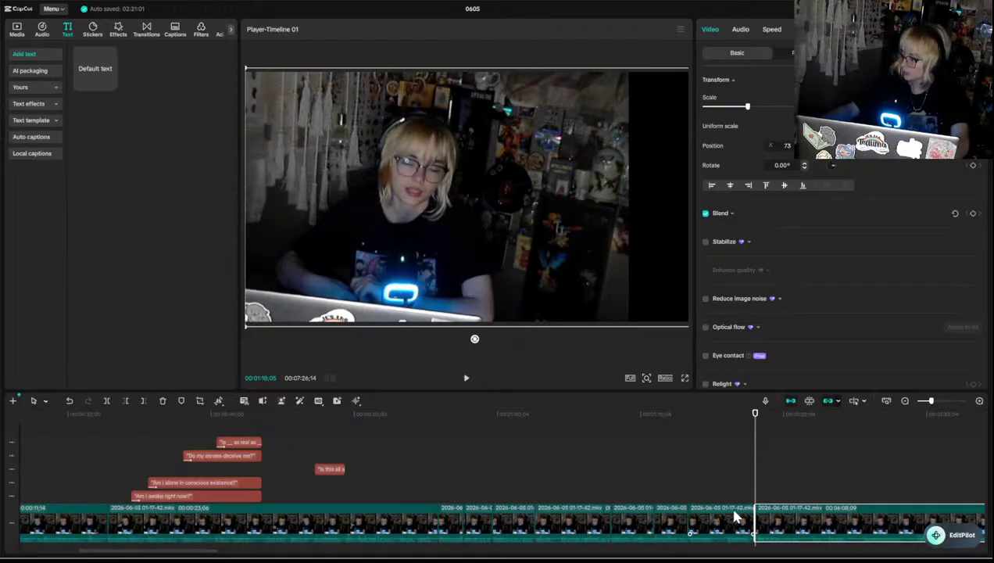
{"action": "left_click", "coordinate": [745, 494]}
{"action": "key", "text": "space"}
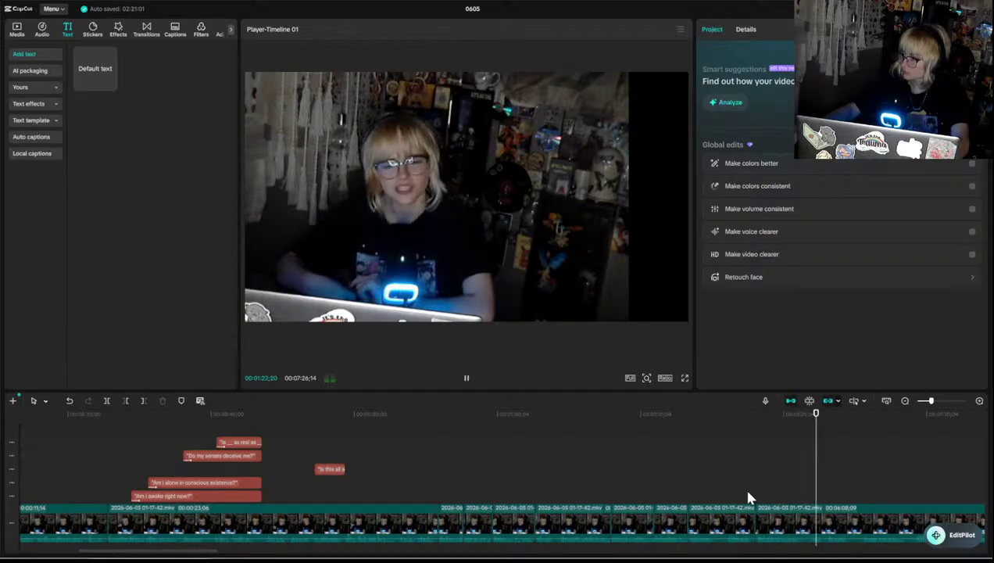
{"action": "key", "text": "space"}
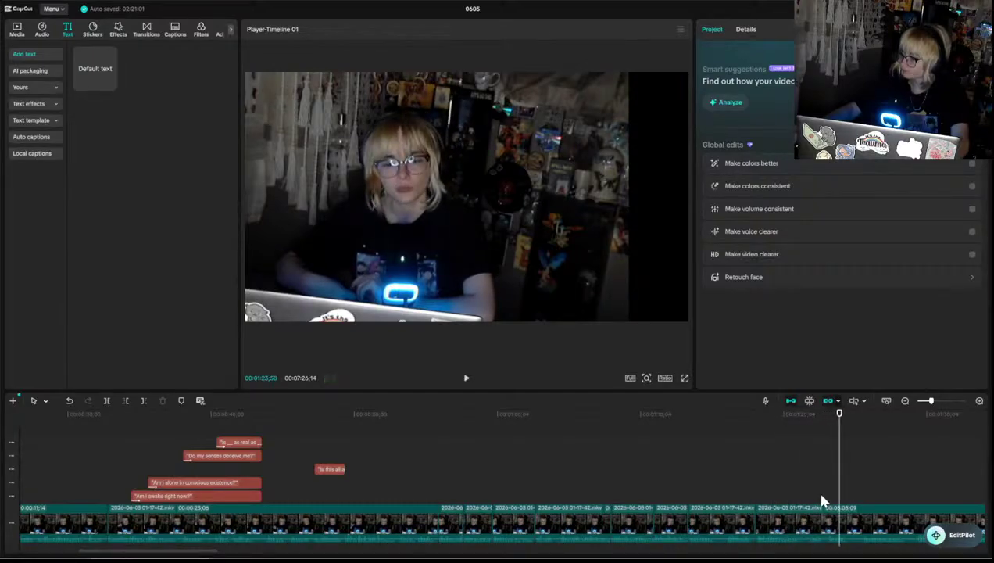
- Split the main video clip at 00:01:21;43
{"action": "left_click", "coordinate": [797, 493]}
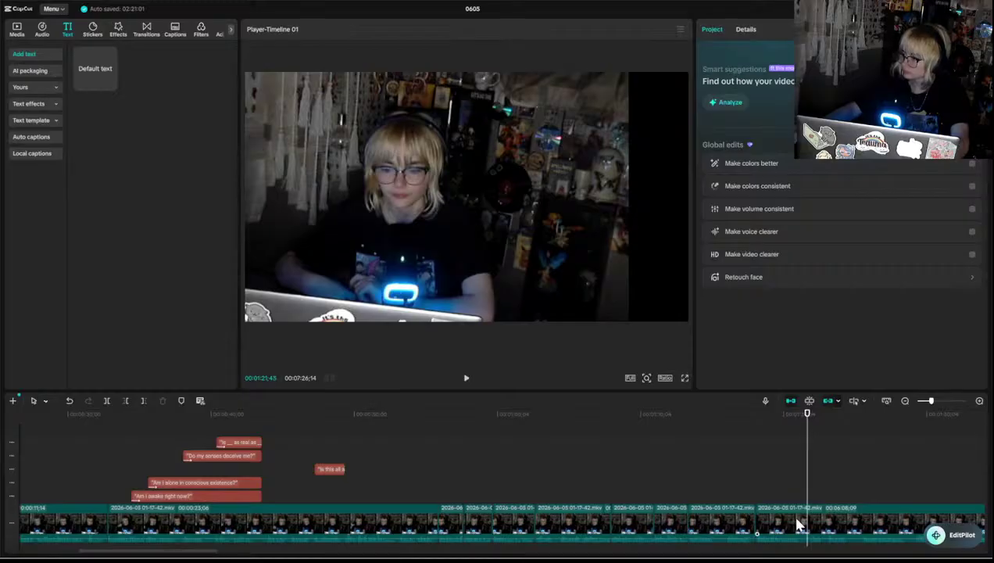
{"action": "left_click", "coordinate": [798, 525]}
{"action": "key", "text": "ctrl+b"}
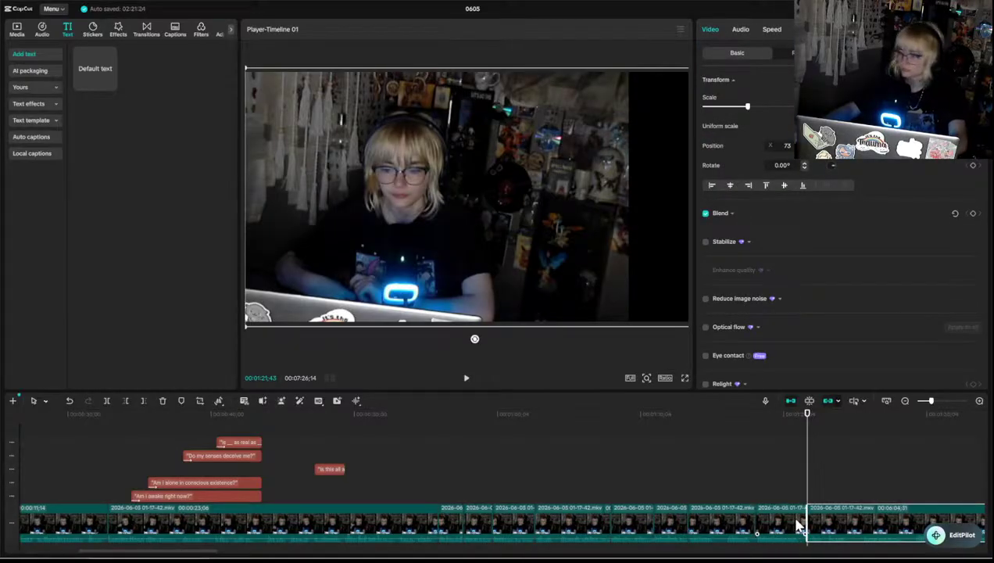
- Trim about 1.4 seconds off the start of the segment after the 00:01:21;43 split and replay the join
{"action": "key", "text": "space"}
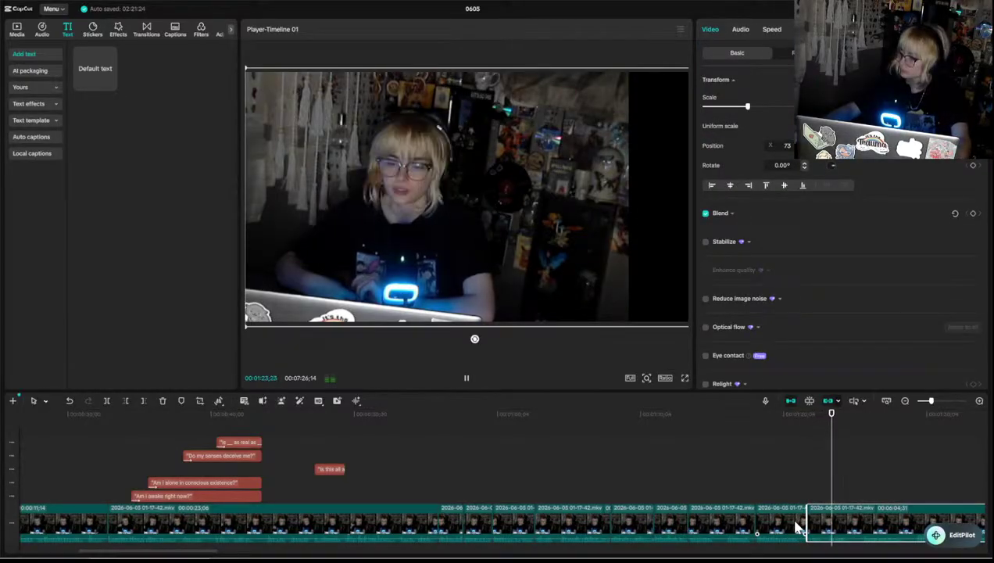
{"action": "key", "text": "space"}
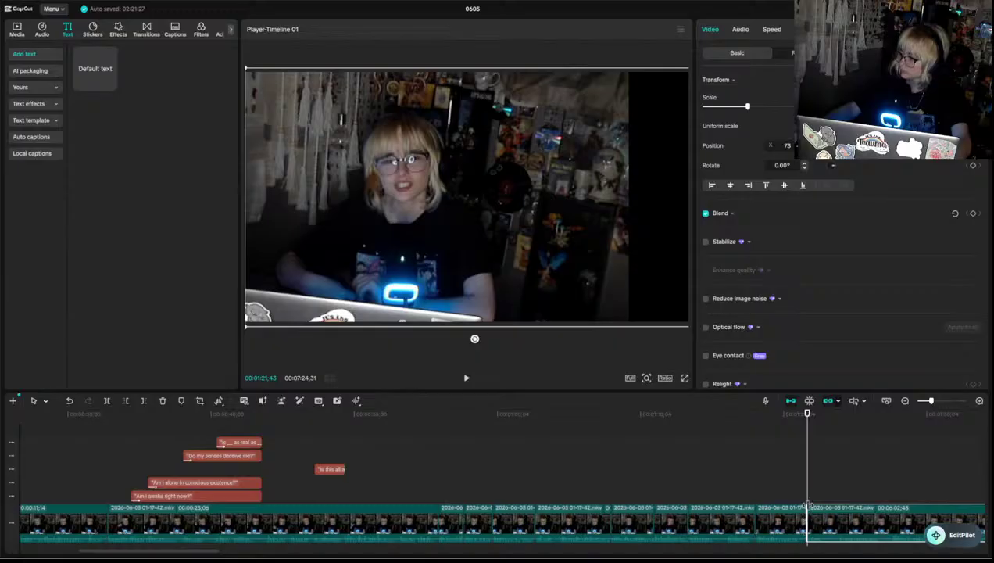
{"action": "left_click_drag", "start_coordinate": [807, 506], "coordinate": [803, 505]}
{"action": "left_click", "coordinate": [799, 497]}
{"action": "key", "text": "space"}
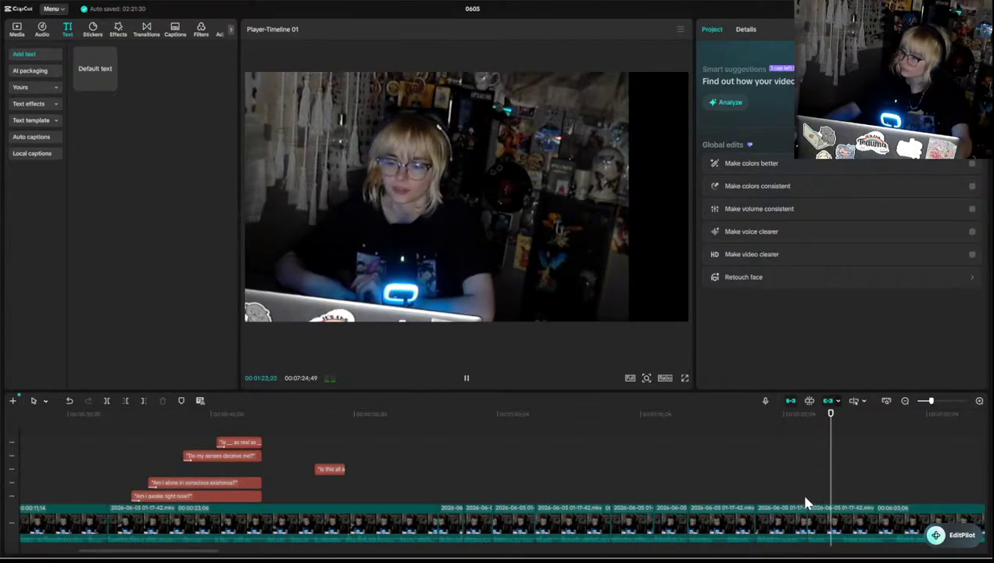
- Trim the start of the segment after the 00:01:21;43 split up to 00:01:23;55
{"action": "key", "text": "space"}
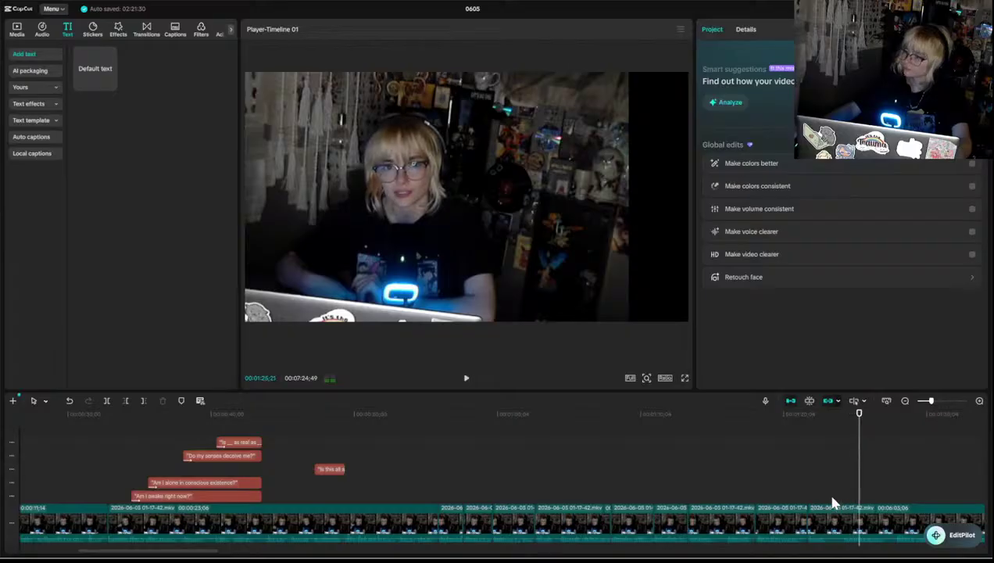
{"action": "left_click_drag", "start_coordinate": [831, 500], "coordinate": [838, 500]}
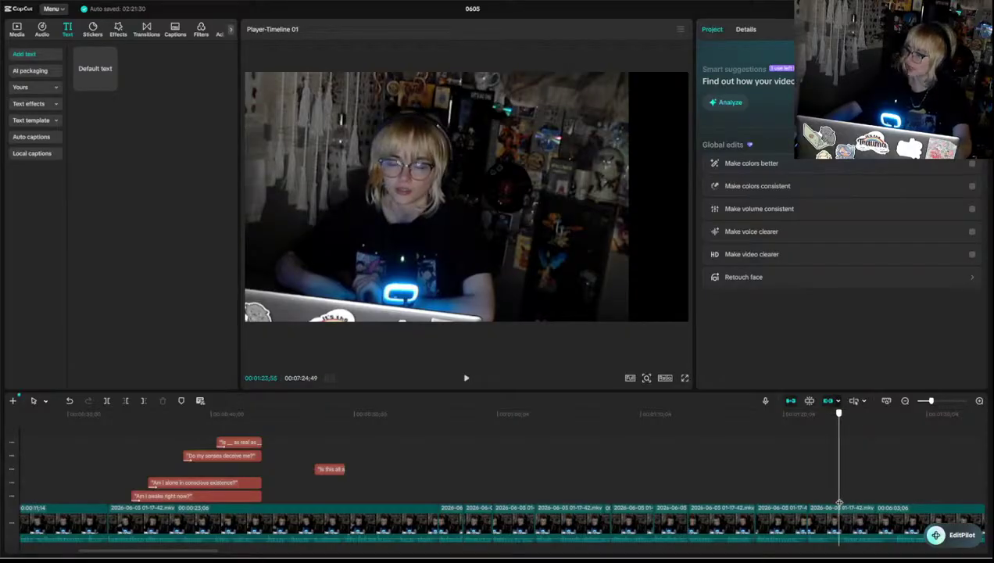
{"action": "left_click", "coordinate": [835, 527]}
{"action": "key", "text": "q"}
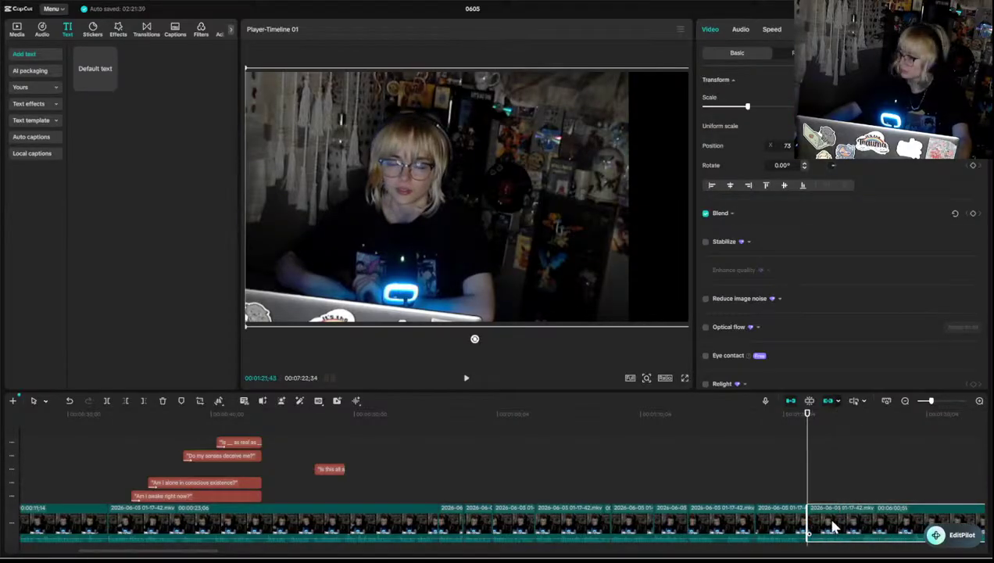
- Replay the join at 00:01:21;43 and trim about half a second in total from the two clip edges meeting there
{"action": "left_click", "coordinate": [800, 493]}
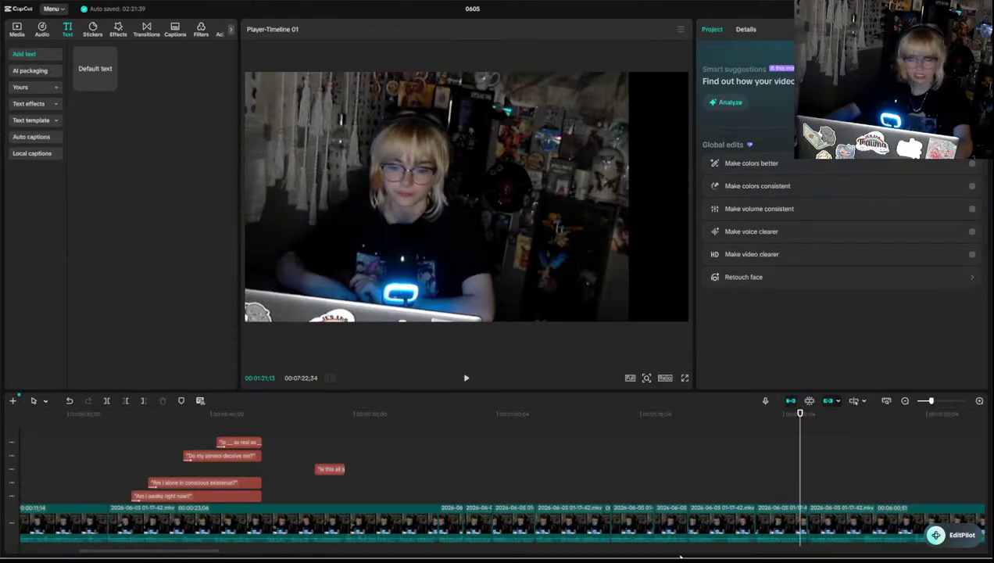
{"action": "key", "text": "space"}
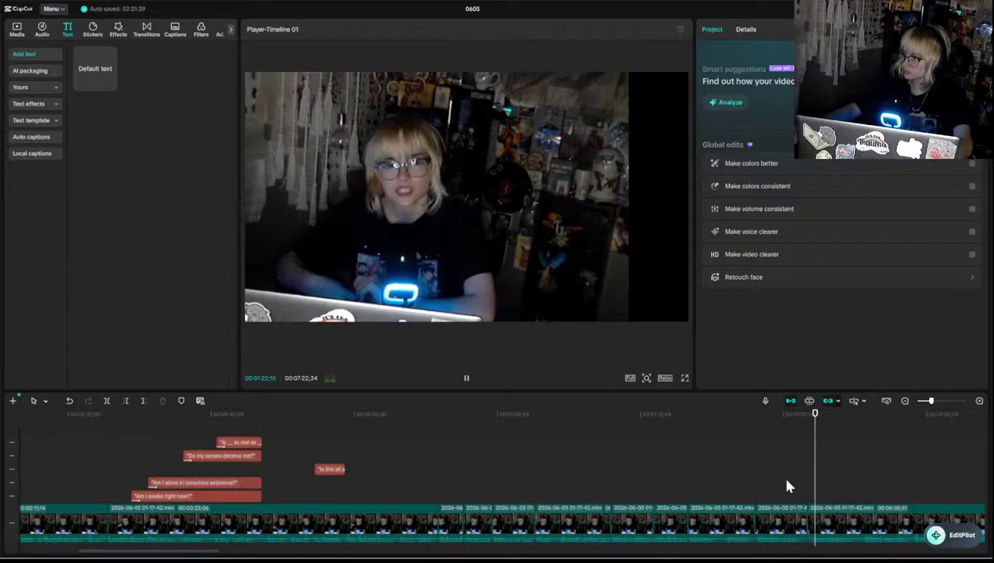
{"action": "key", "text": "space"}
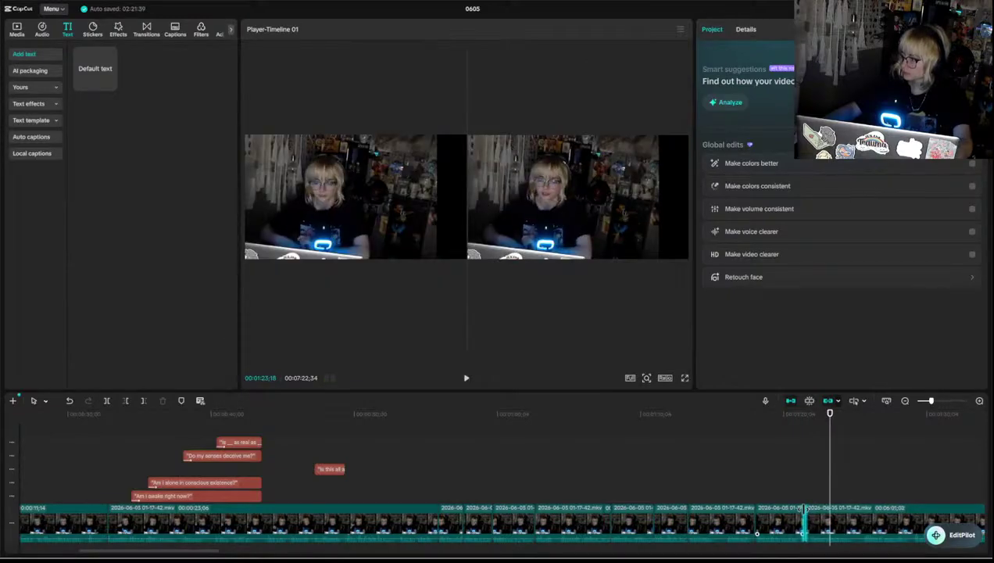
{"action": "left_click", "coordinate": [807, 531]}
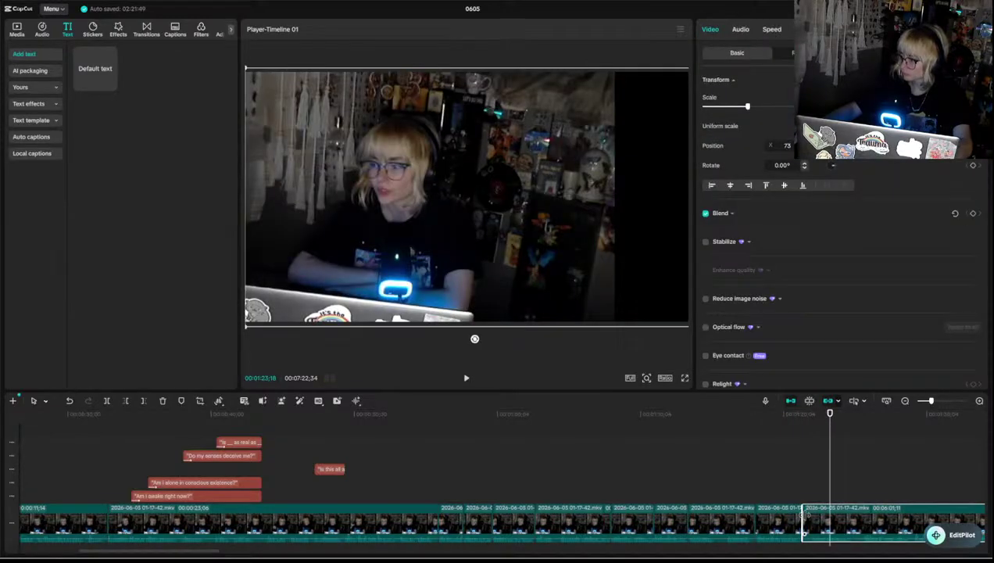
- Review the footage from 00:01:20;49 to 00:01:53;21, replaying the passage around 00:01:31, to find the next cut point
{"action": "left_click", "coordinate": [795, 497]}
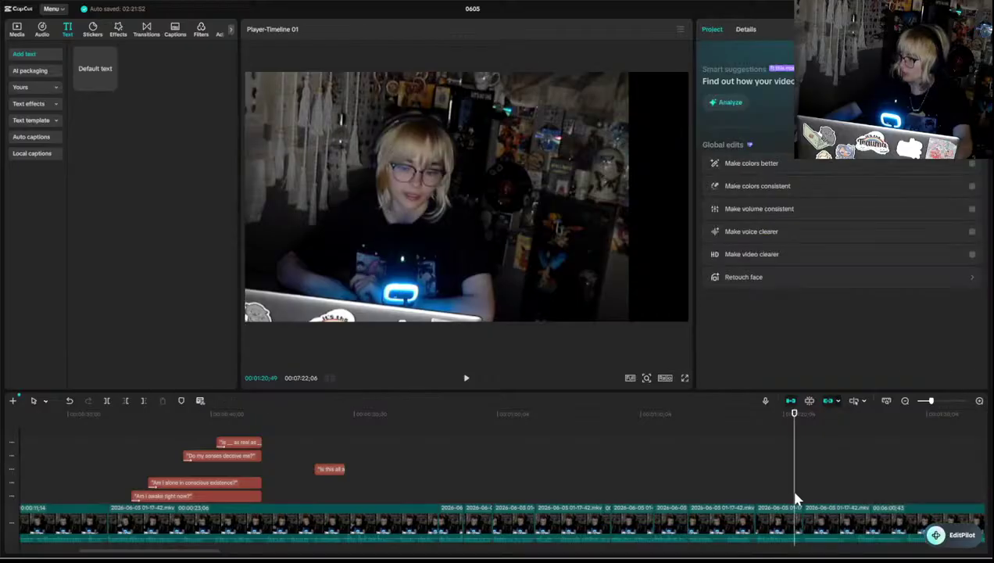
{"action": "key", "text": "space"}
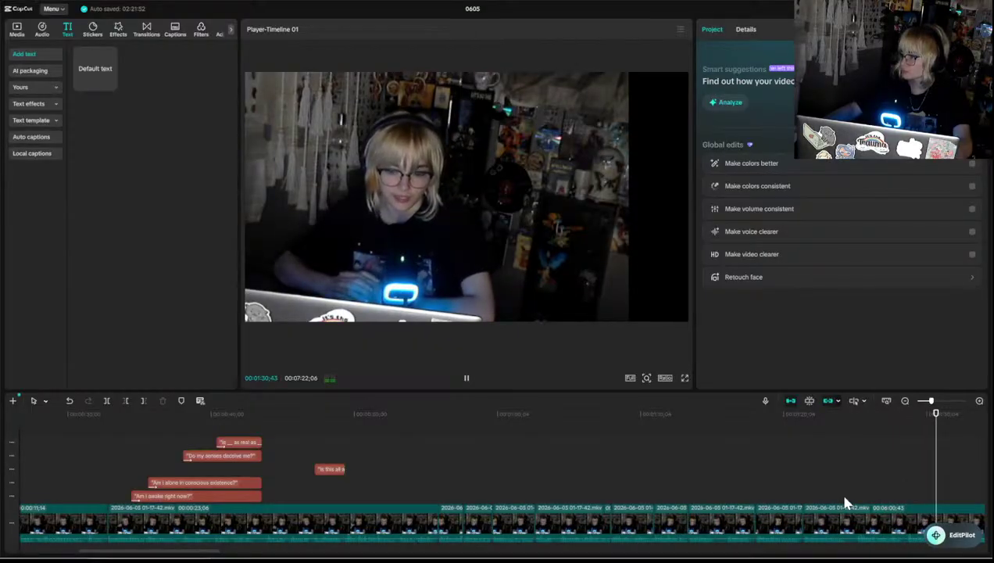
{"action": "key", "text": "space"}
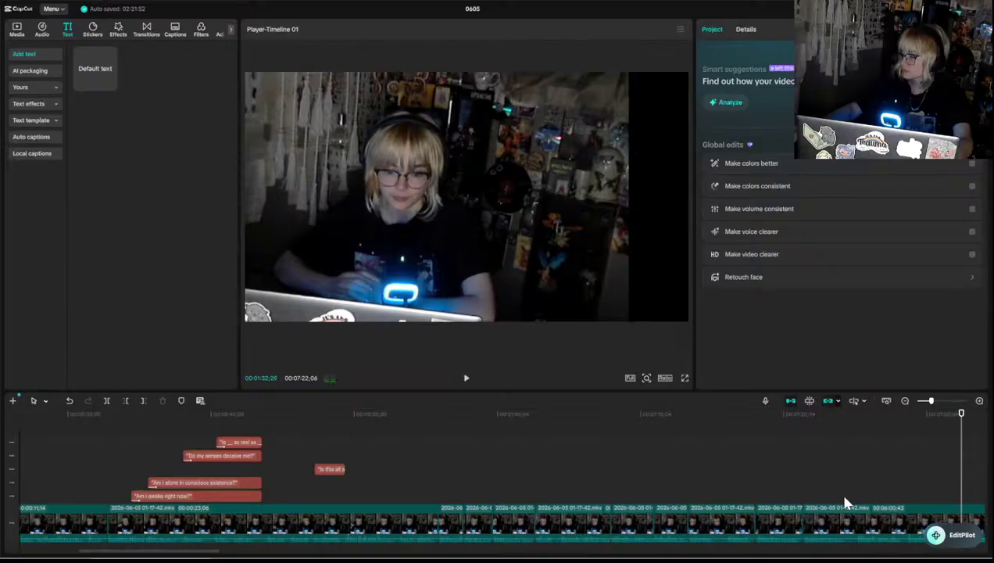
{"action": "scroll", "coordinate": [845, 503], "scroll_direction": "right", "scroll_amount": 4}
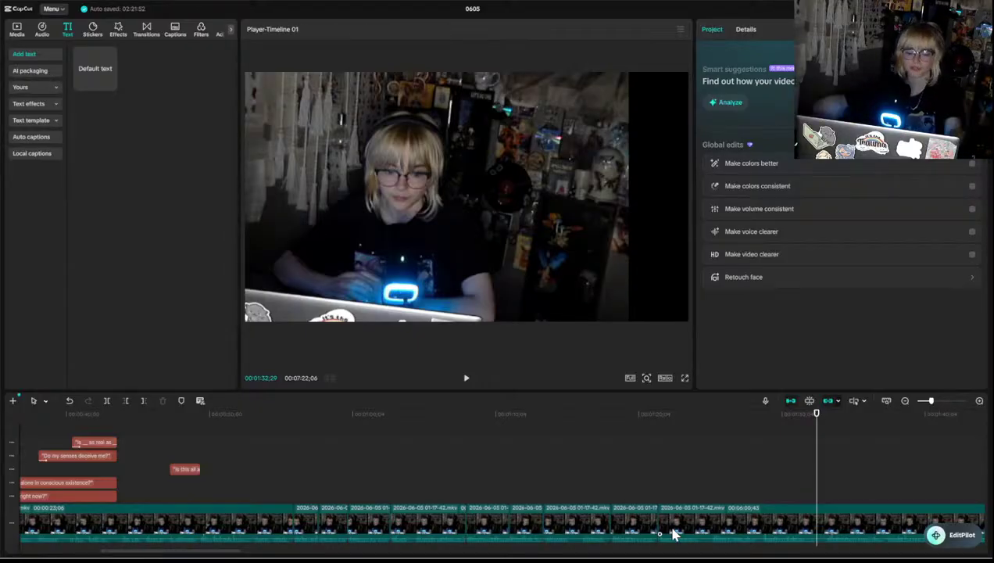
{"action": "left_click", "coordinate": [791, 503]}
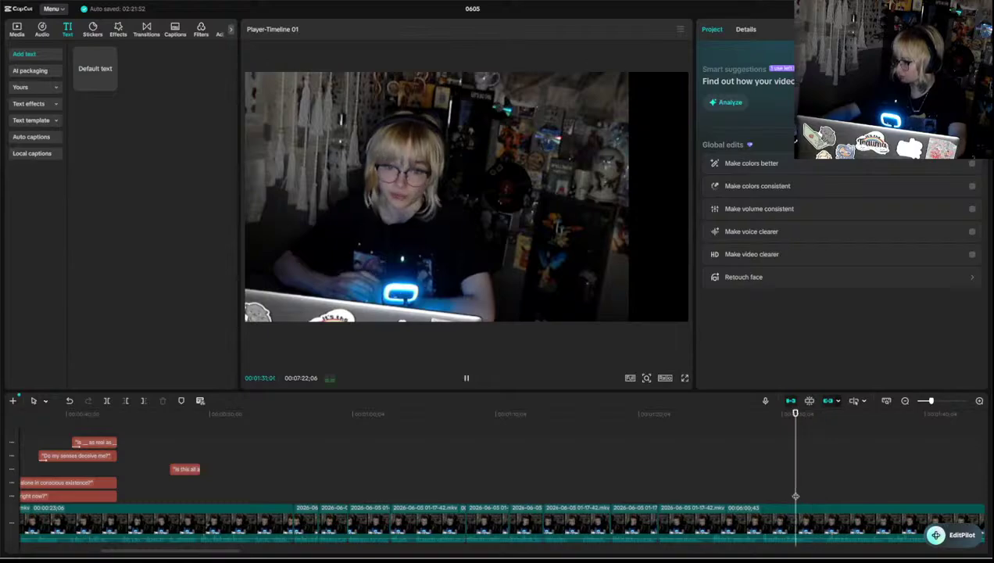
{"action": "key", "text": "space"}
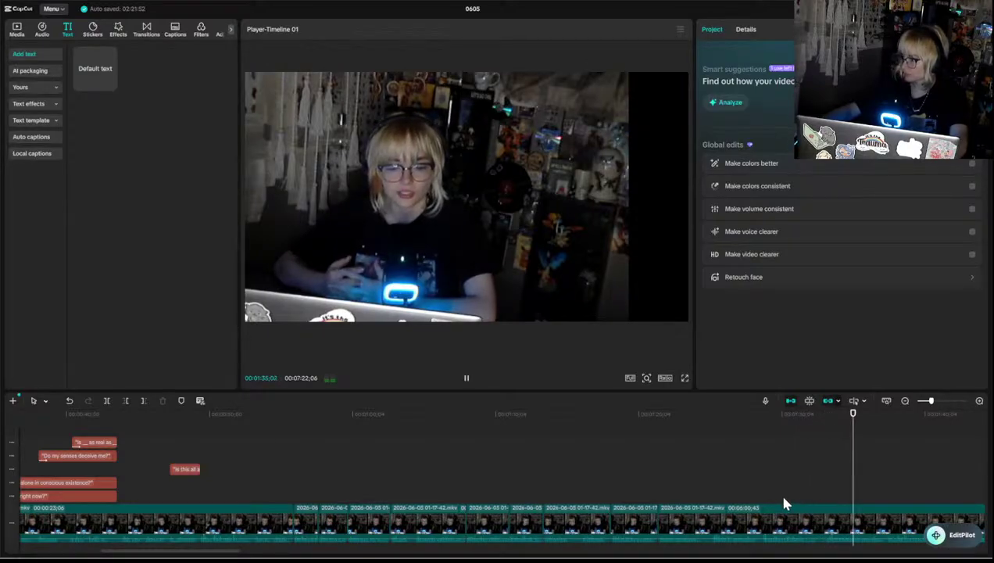
{"action": "key", "text": "space"}
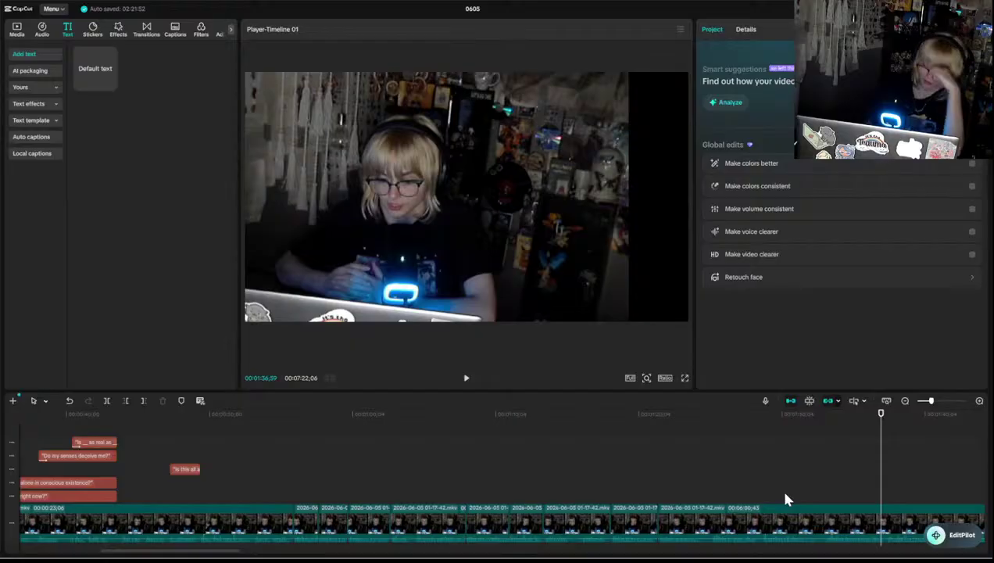
{"action": "key", "text": "space"}
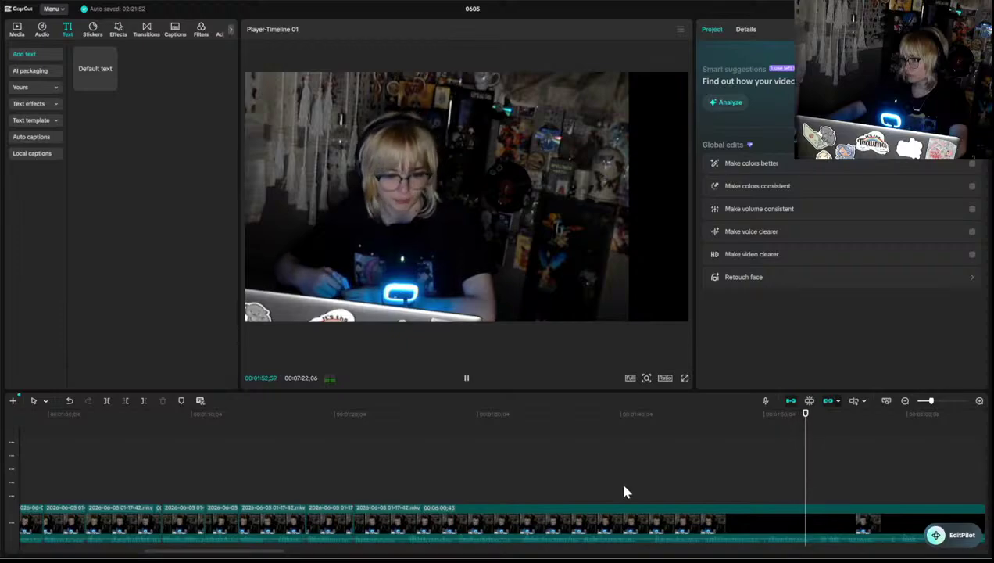
{"action": "key", "text": "space"}
{"action": "left_click", "coordinate": [612, 527]}
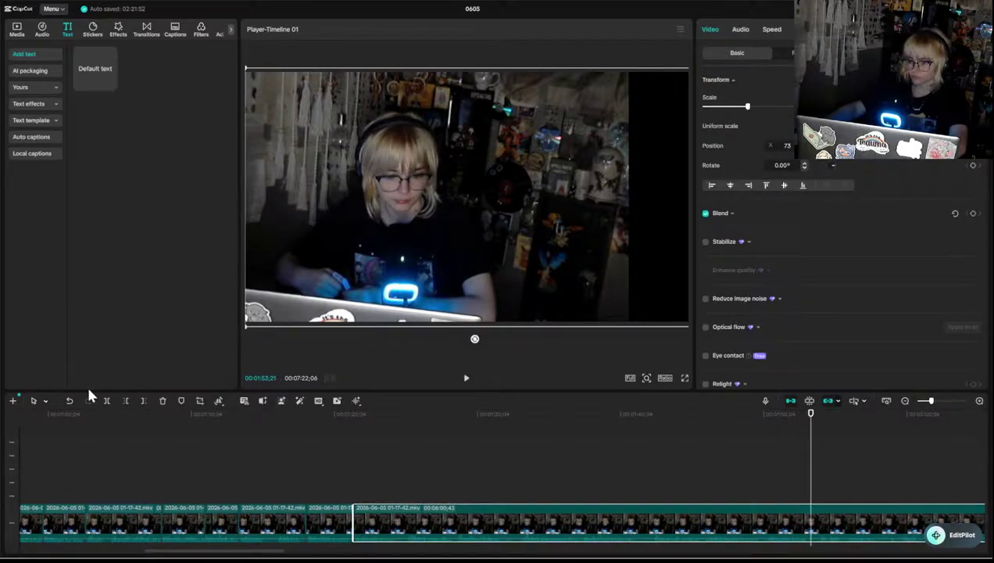
{"action": "left_click", "coordinate": [107, 400]}
{"action": "key", "text": "space"}
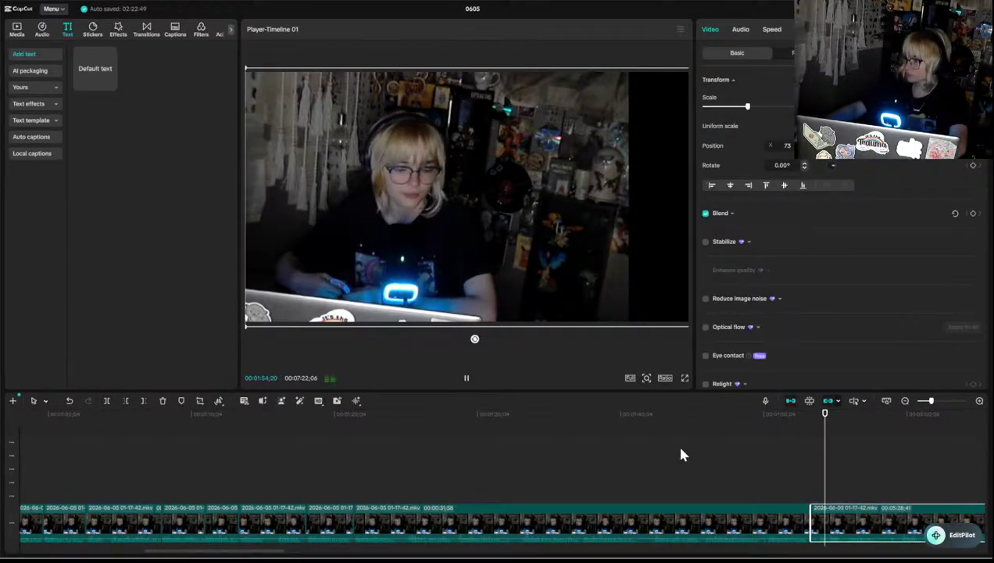
{"action": "key", "text": "ctrl+z"}
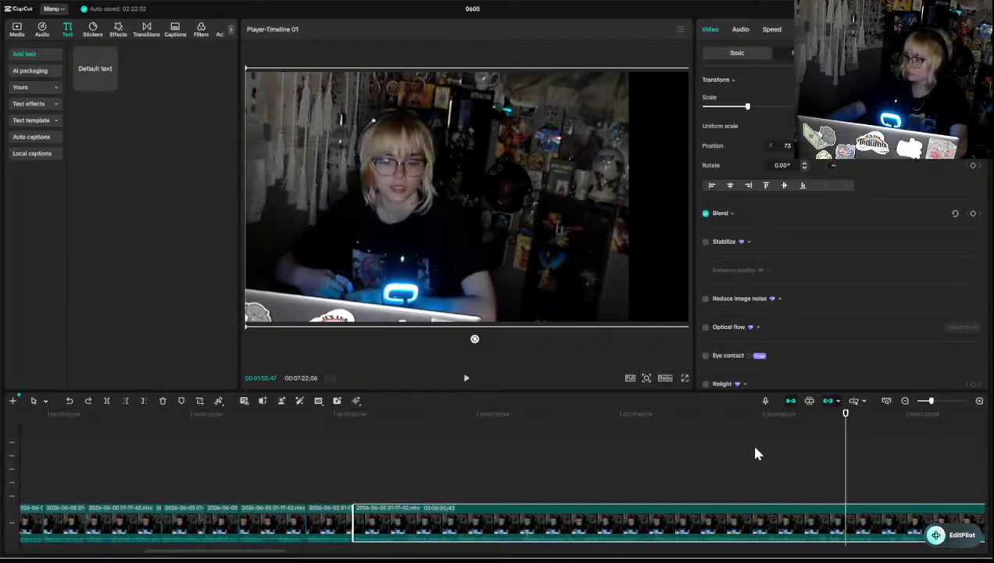
- Play on from 00:01:55;47 and split the main video clip at 00:01:58;01
{"action": "key", "text": "space"}
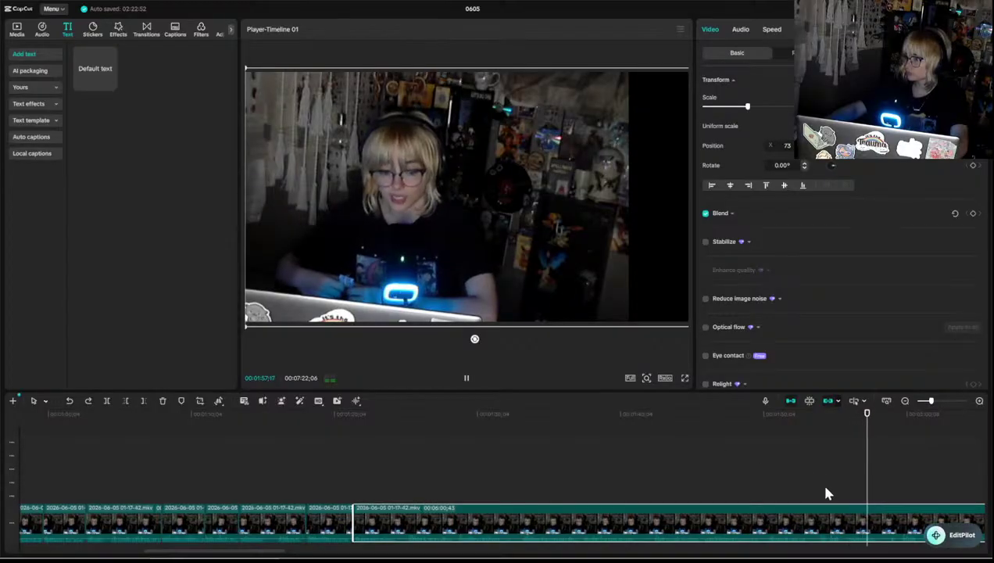
{"action": "key", "text": "space"}
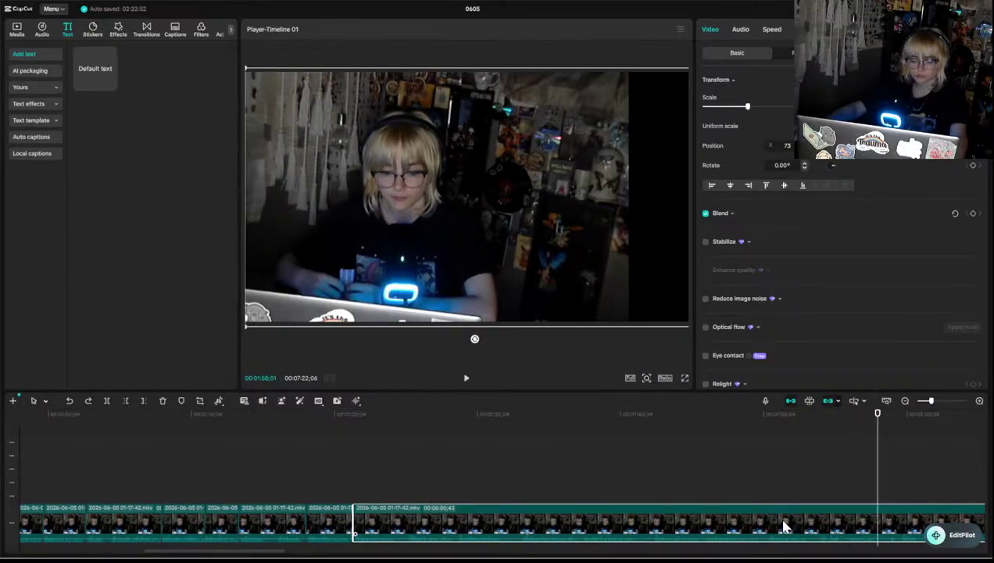
{"action": "key", "text": "ctrl+b"}
- Trim the start of the segment after the 00:01:58;01 split up to 00:02:01;38 and play through the join
{"action": "key", "text": "space"}
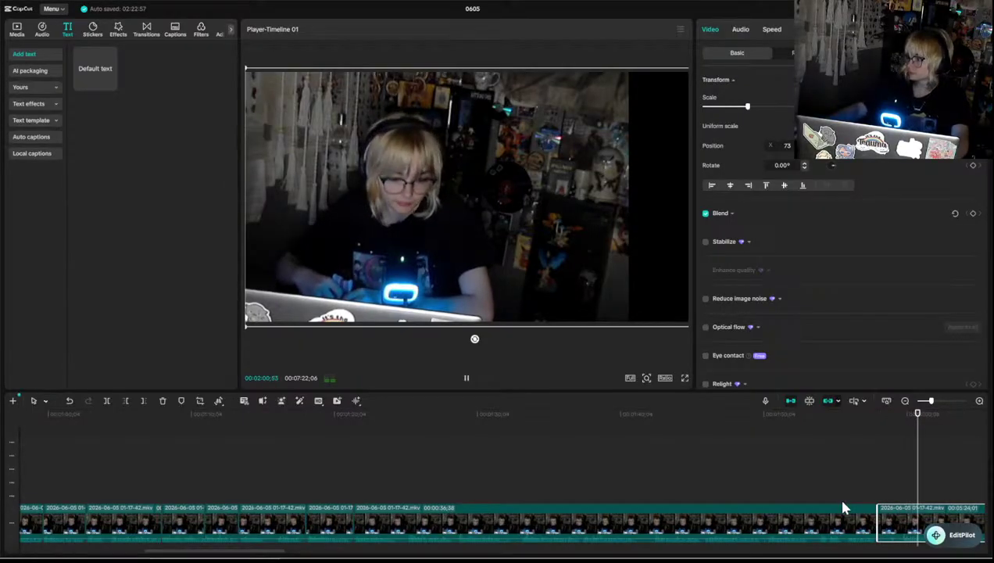
{"action": "scroll", "coordinate": [842, 507], "scroll_direction": "down", "scroll_amount": 1}
{"action": "scroll", "coordinate": [842, 508], "scroll_direction": "right", "scroll_amount": 5}
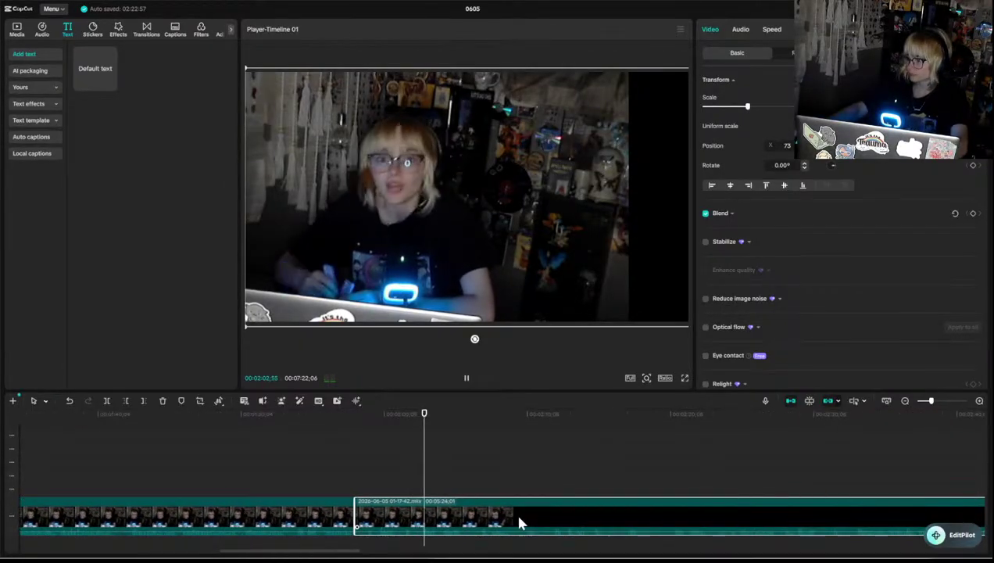
{"action": "left_click", "coordinate": [395, 482]}
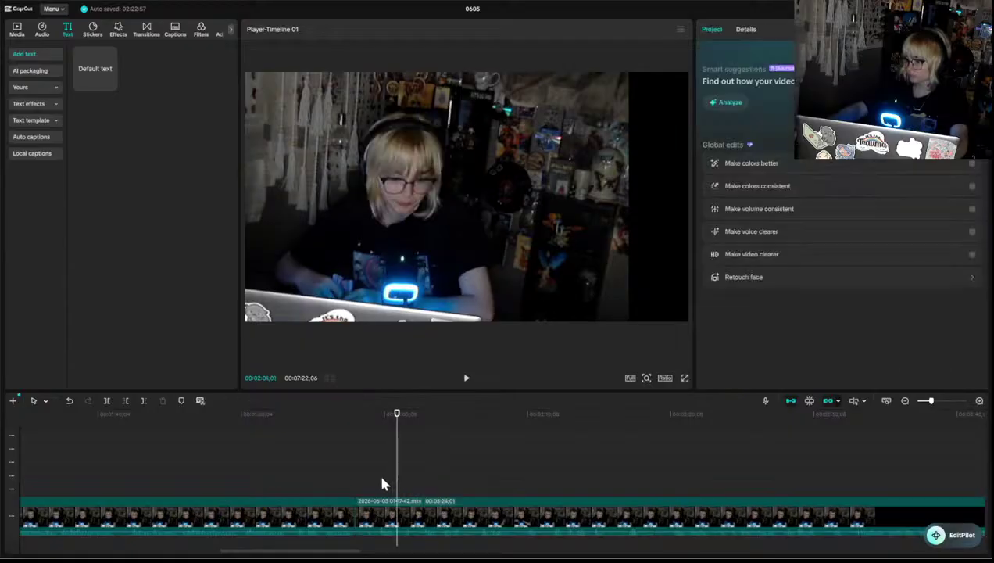
{"action": "left_click", "coordinate": [399, 510]}
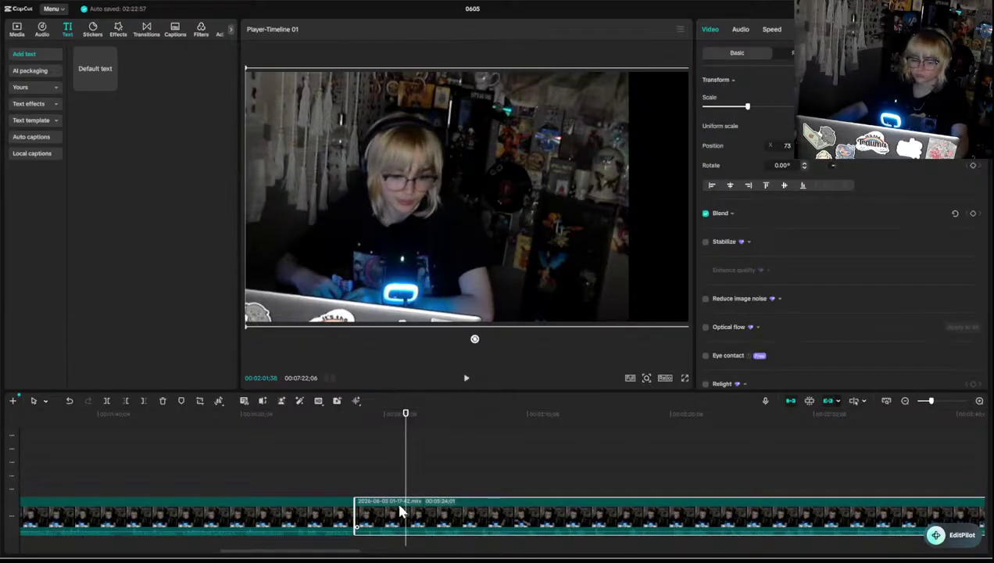
{"action": "scroll", "coordinate": [399, 510], "scroll_direction": "left", "scroll_amount": 3}
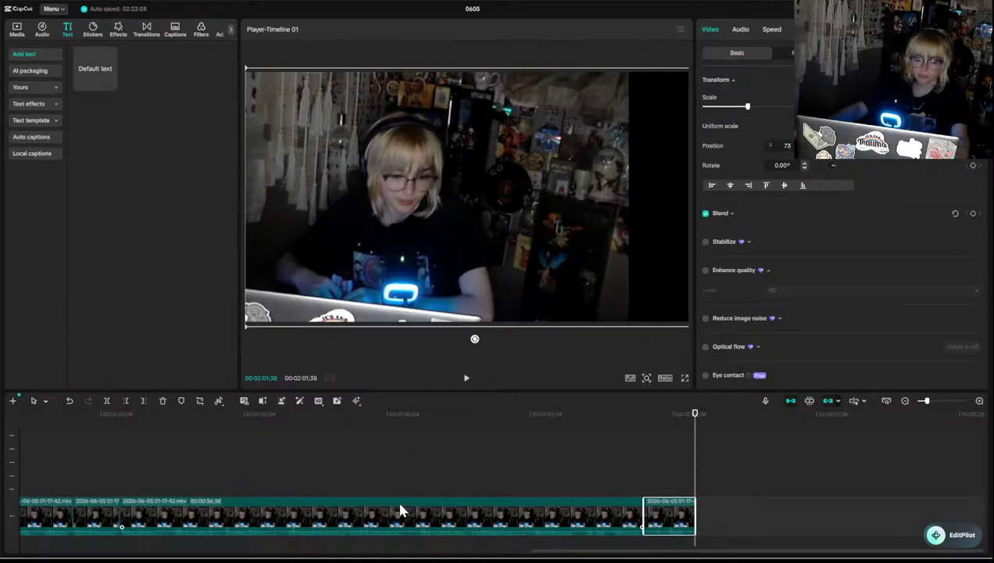
{"action": "key", "text": "q"}
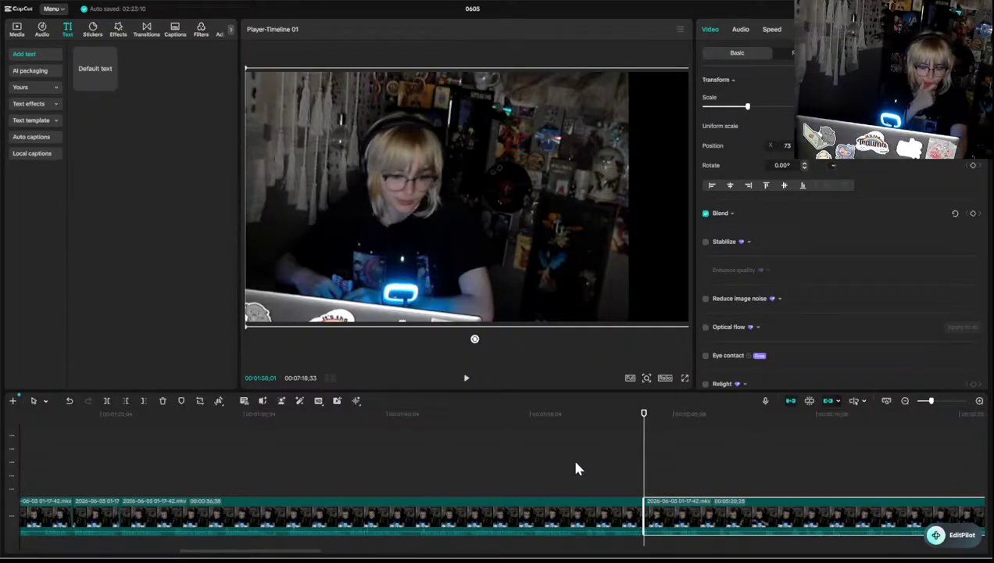
{"action": "key", "text": "space"}
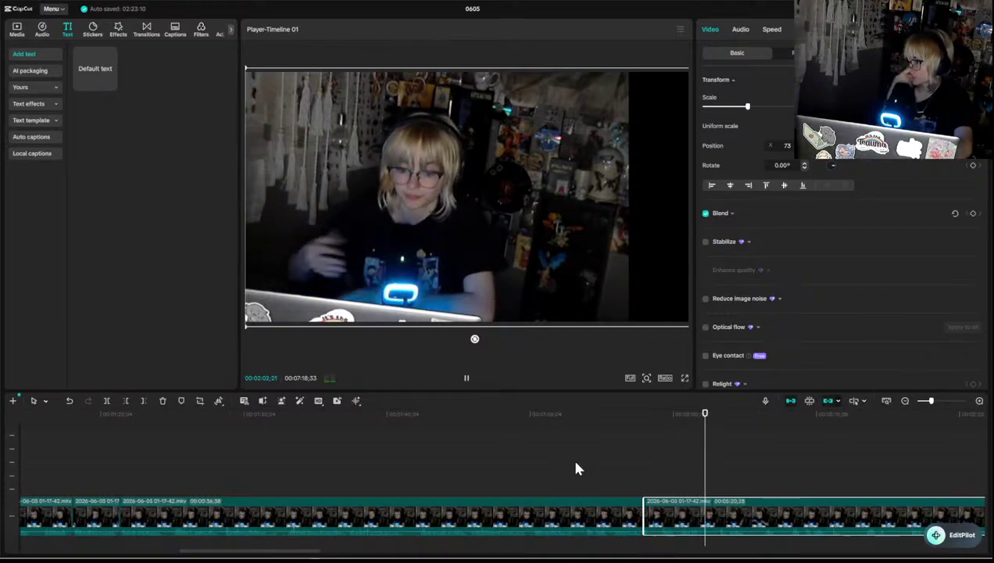
{"action": "key", "text": "space"}
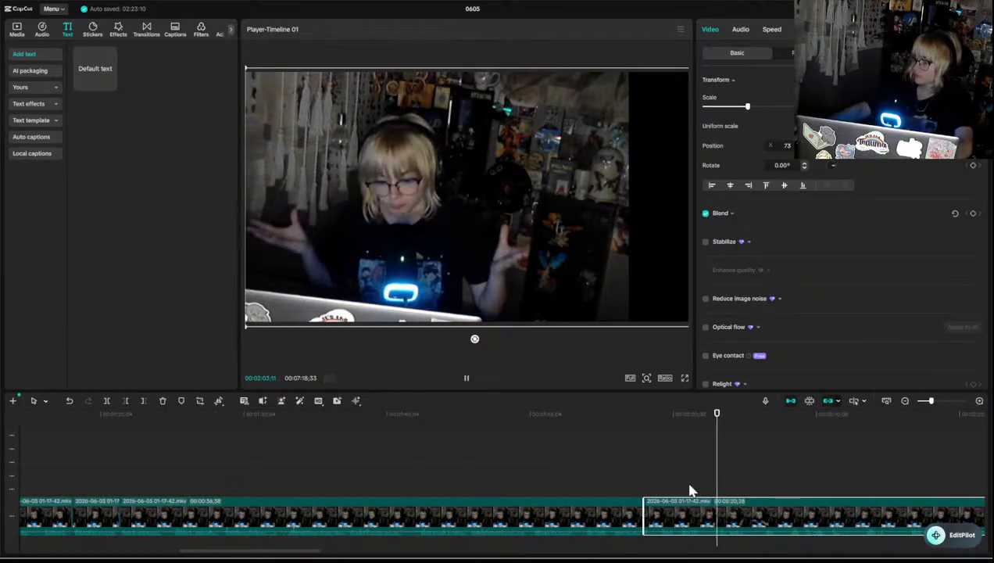
- Add a default text clip at 00:02:00;35 above the main video and set its text to "A.N (animal)"
{"action": "left_click", "coordinate": [679, 488]}
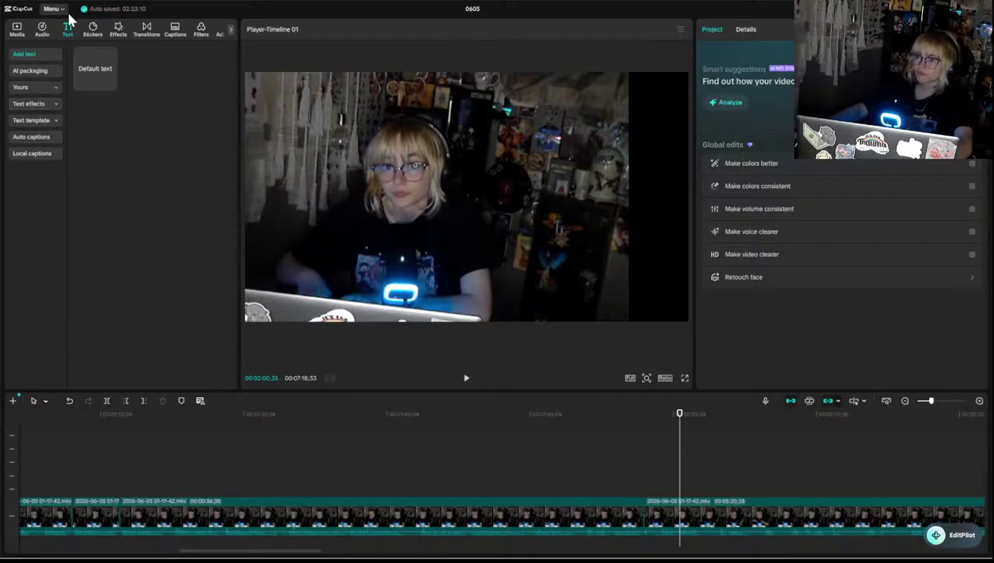
{"action": "left_click", "coordinate": [110, 85]}
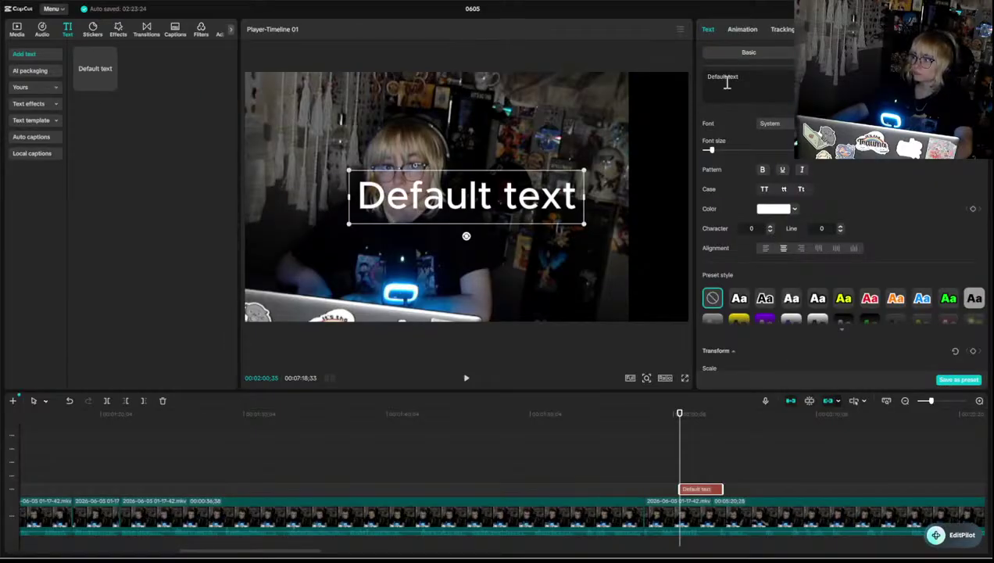
{"action": "key", "text": "ctrl+a"}
{"action": "key", "text": "BackSpace"}
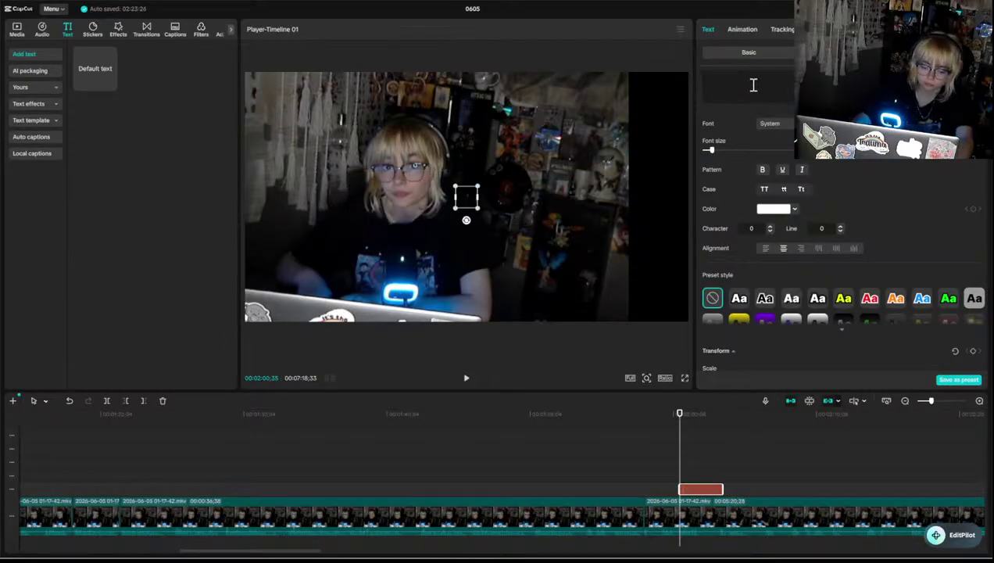
{"action": "type", "text": "A.N (anm"}
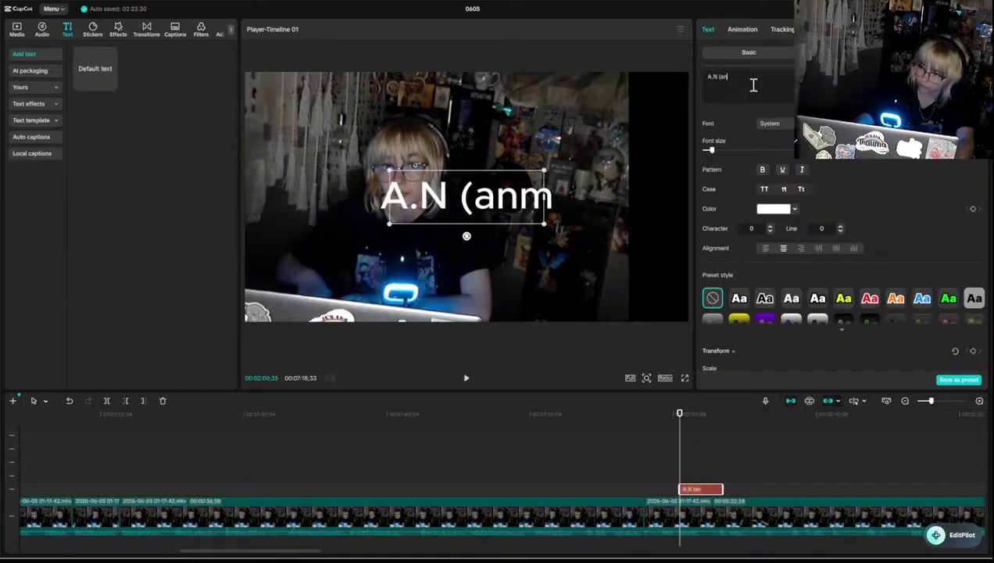
{"action": "key", "text": "BackSpace"}
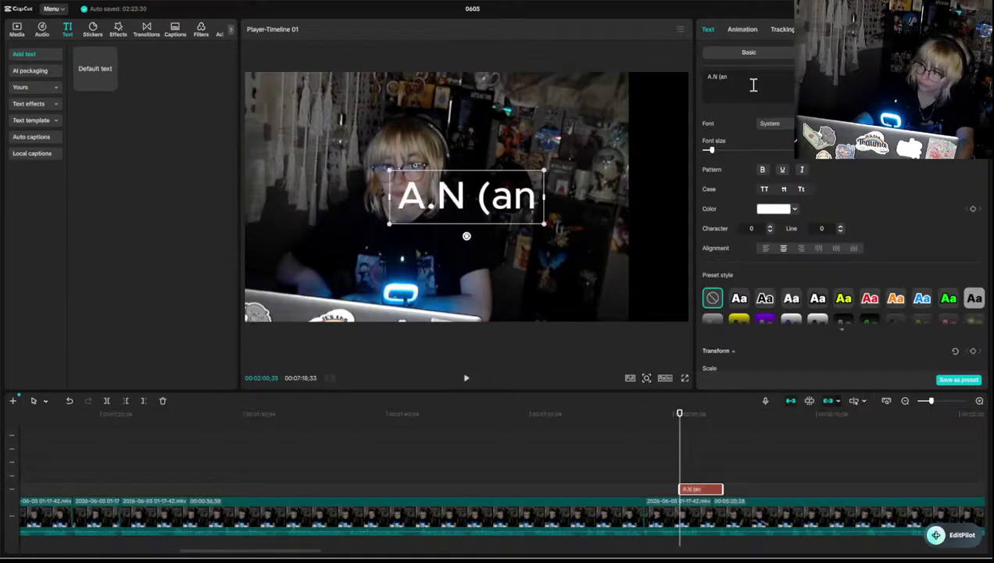
{"action": "type", "text": "imal"}
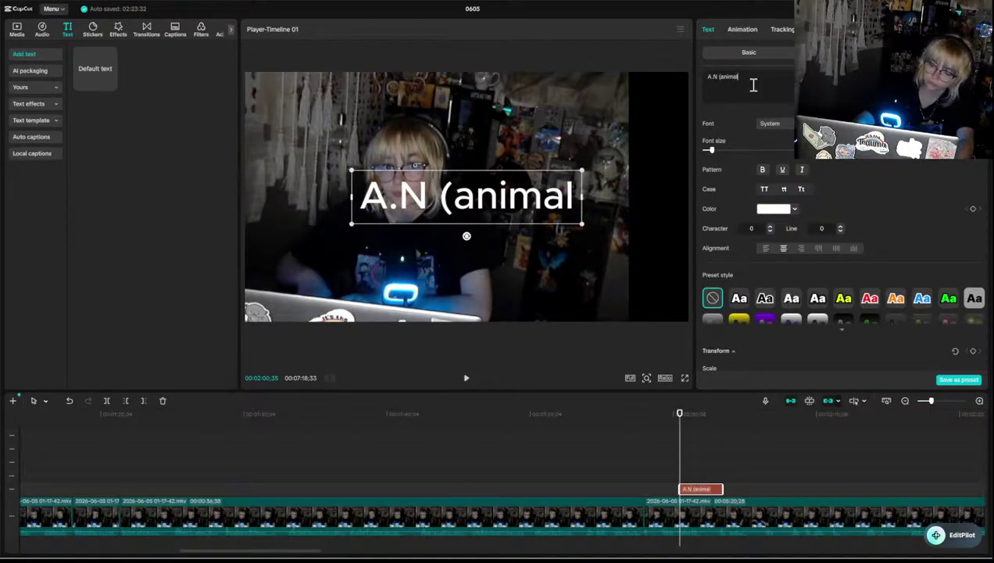
{"action": "type", "text": ")"}
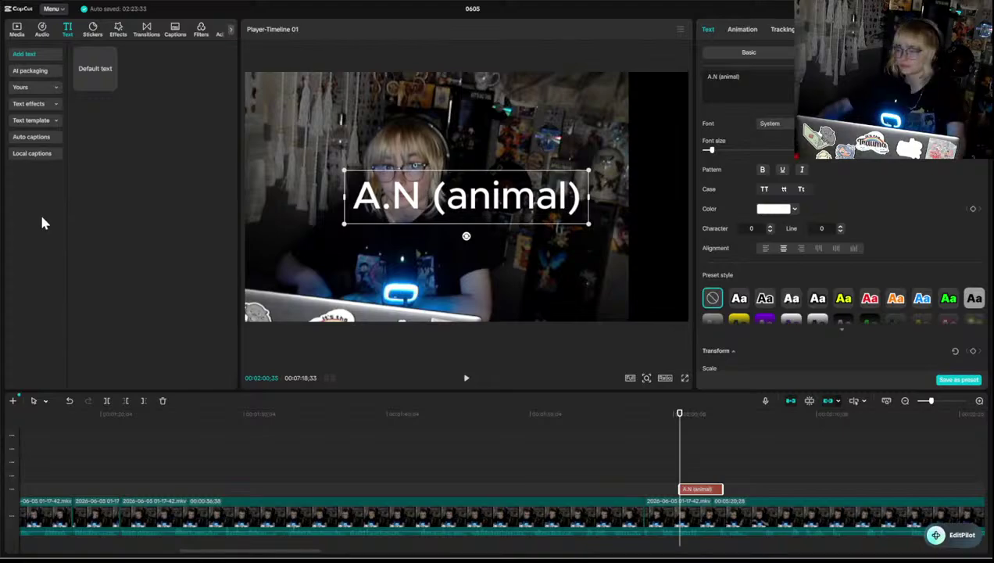
- Set the font of the "A.N (animal)" text to Praho-Blk
{"action": "left_click", "coordinate": [762, 127]}
{"action": "left_click", "coordinate": [761, 127]}
{"action": "left_click", "coordinate": [760, 127]}
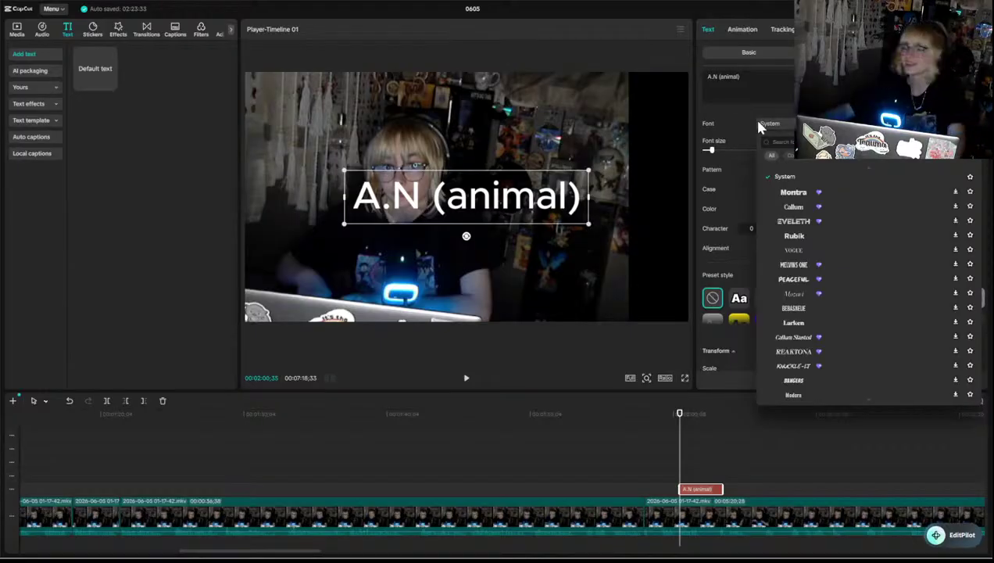
{"action": "scroll", "coordinate": [866, 289], "scroll_direction": "down", "scroll_amount": 10}
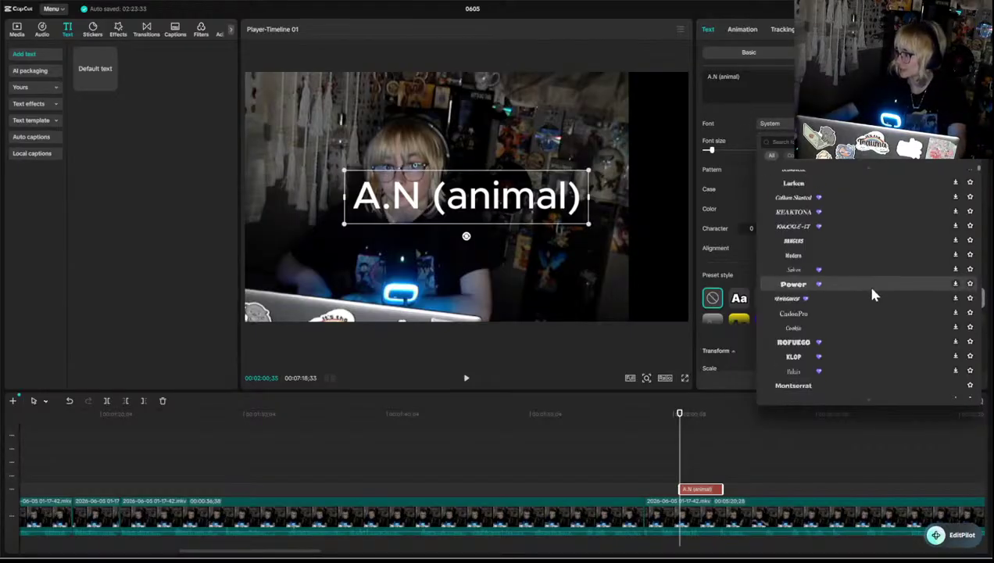
{"action": "scroll", "coordinate": [867, 299], "scroll_direction": "down", "scroll_amount": 10}
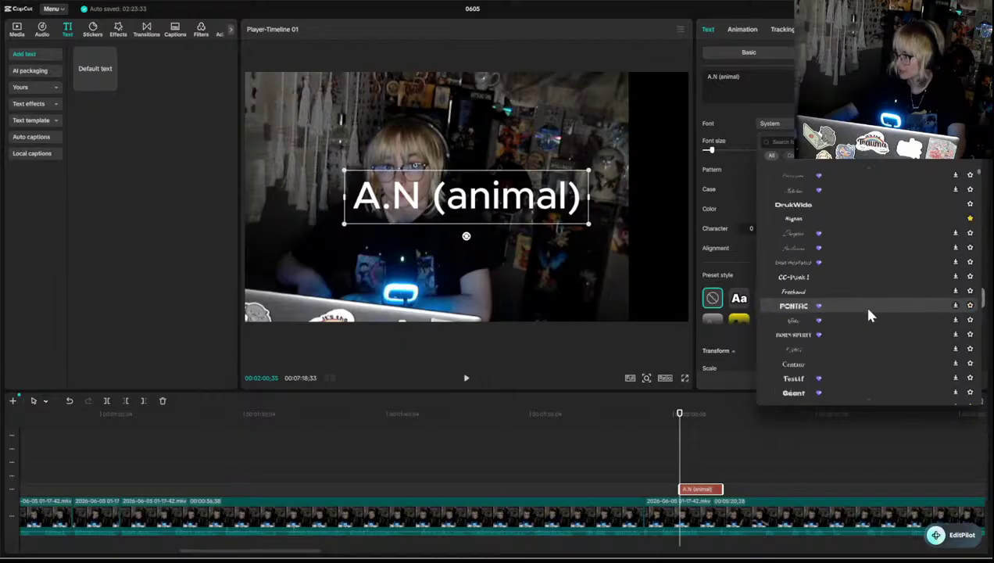
{"action": "scroll", "coordinate": [867, 294], "scroll_direction": "down", "scroll_amount": 10}
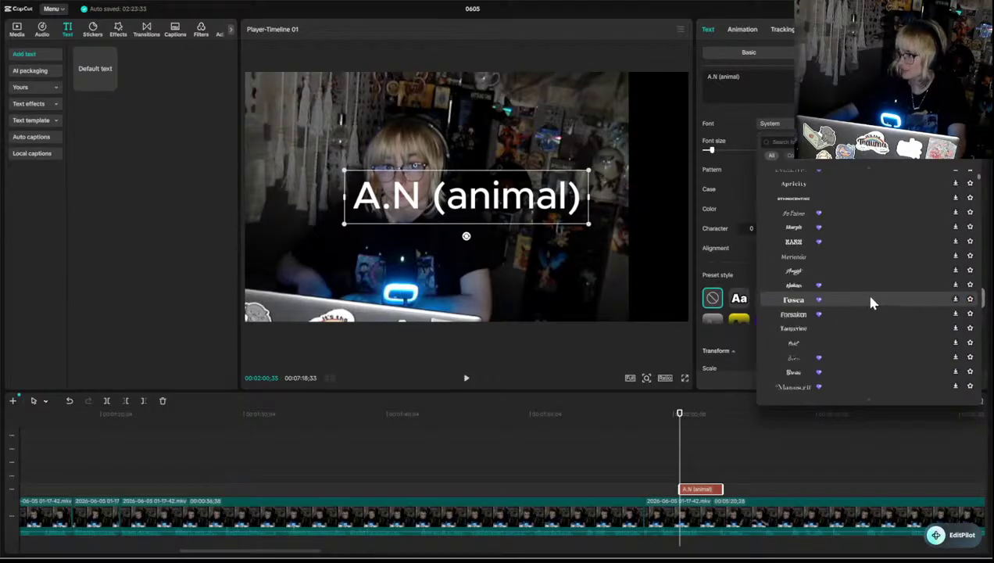
{"action": "scroll", "coordinate": [873, 303], "scroll_direction": "down", "scroll_amount": 10}
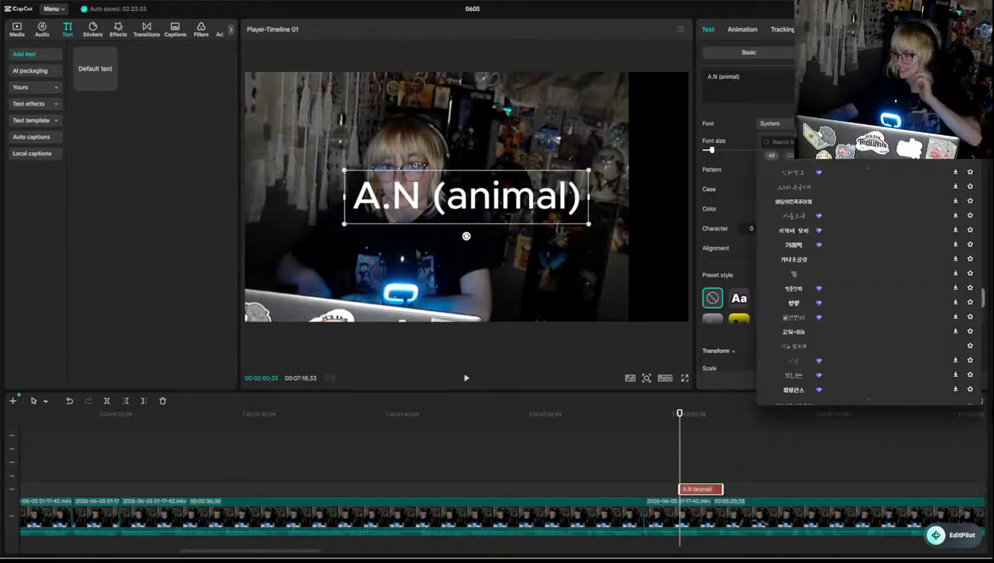
{"action": "scroll", "coordinate": [808, 277], "scroll_direction": "down", "scroll_amount": 5}
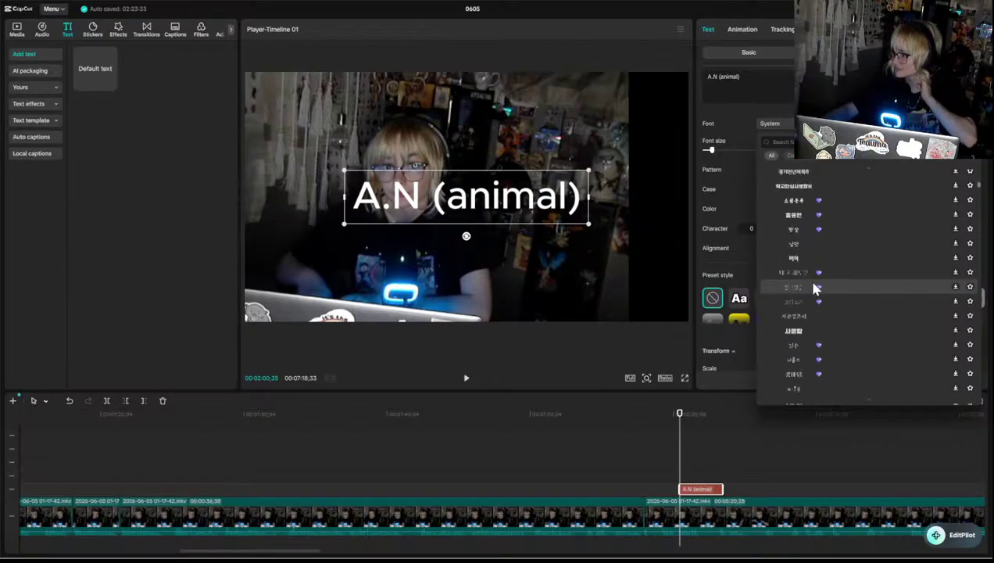
{"action": "scroll", "coordinate": [812, 286], "scroll_direction": "down", "scroll_amount": 5}
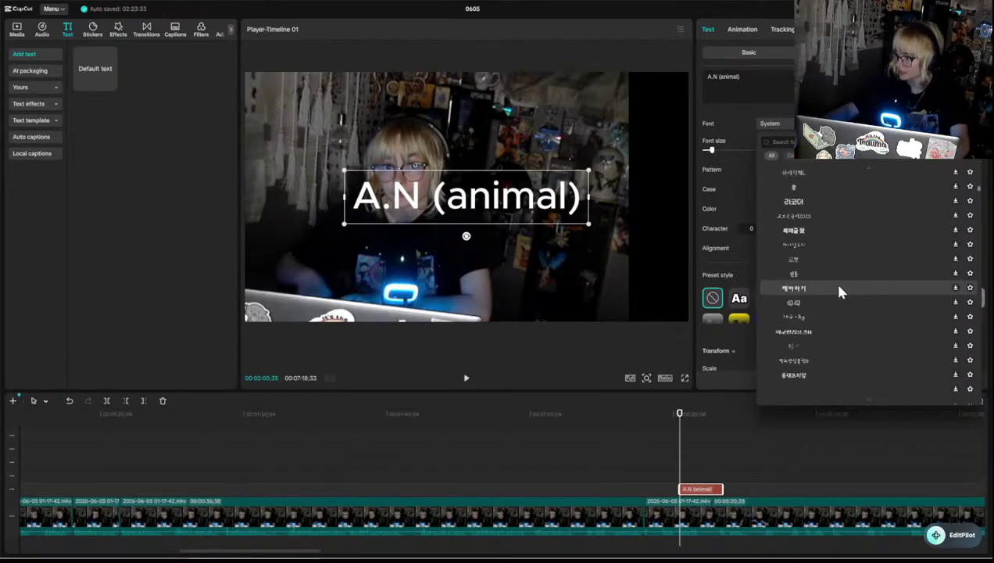
{"action": "scroll", "coordinate": [841, 291], "scroll_direction": "down", "scroll_amount": 3}
{"action": "scroll", "coordinate": [841, 291], "scroll_direction": "down", "scroll_amount": 3}
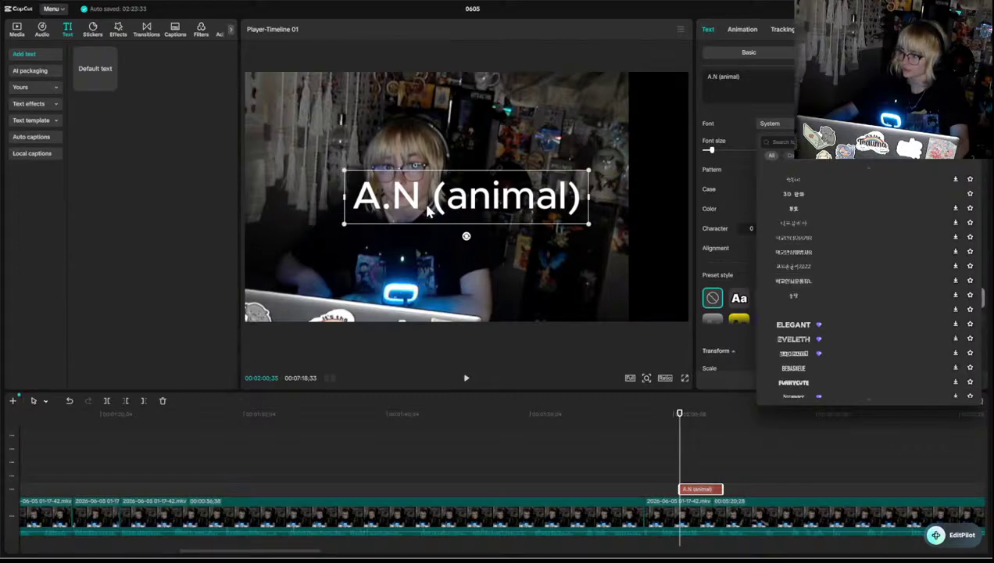
{"action": "scroll", "coordinate": [875, 358], "scroll_direction": "down", "scroll_amount": 3}
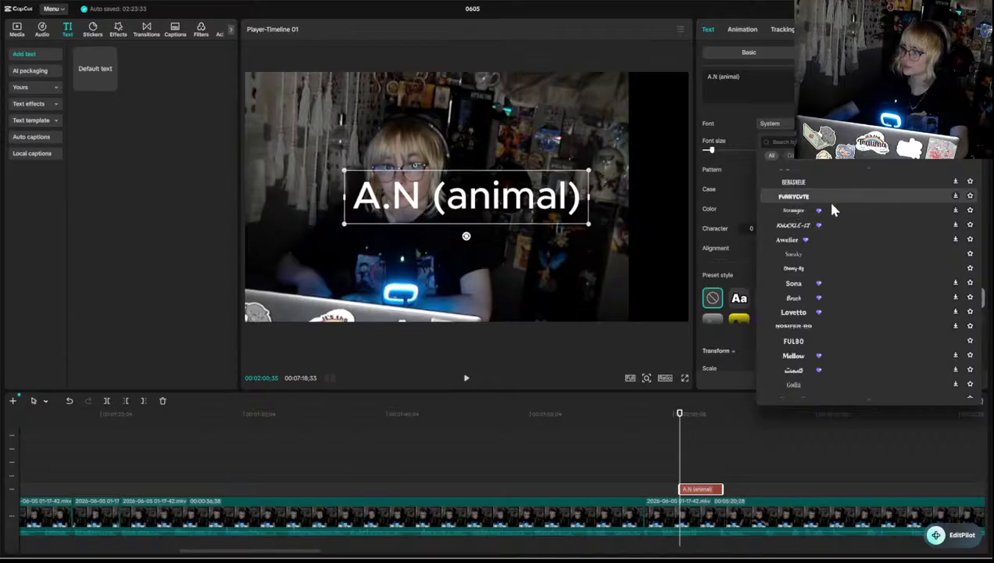
{"action": "scroll", "coordinate": [844, 227], "scroll_direction": "down", "scroll_amount": 3}
{"action": "scroll", "coordinate": [844, 238], "scroll_direction": "down", "scroll_amount": 2}
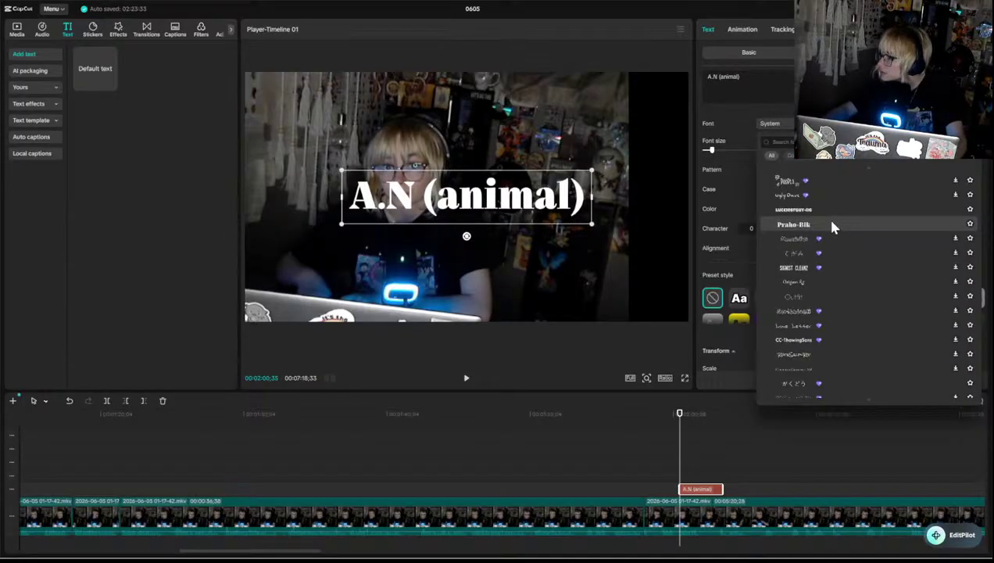
{"action": "left_click", "coordinate": [832, 225]}
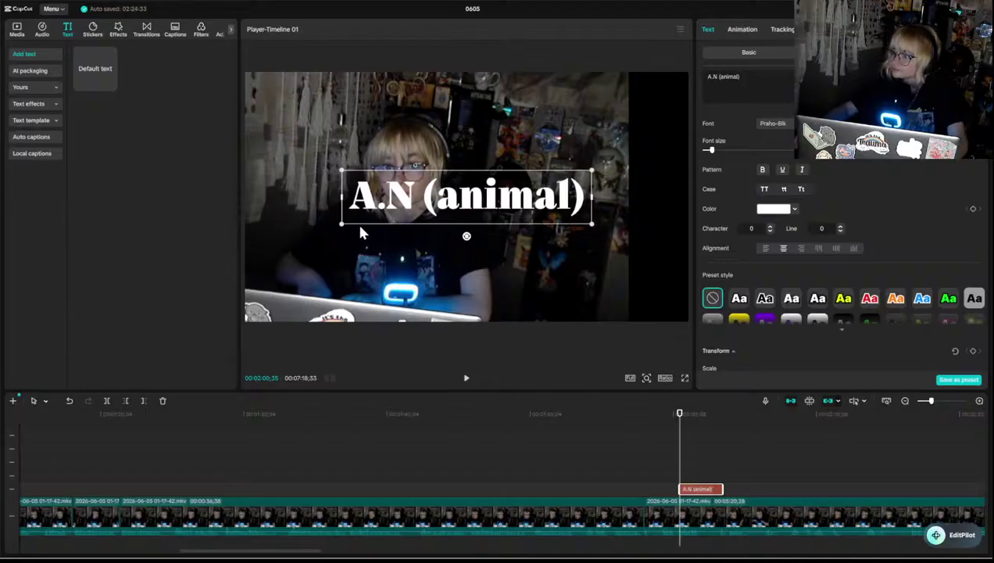
- Shrink the "A.N (animal)" text to about half its size and place it in the upper-left corner of the video frame
{"action": "left_click_drag", "start_coordinate": [340, 226], "coordinate": [422, 160]}
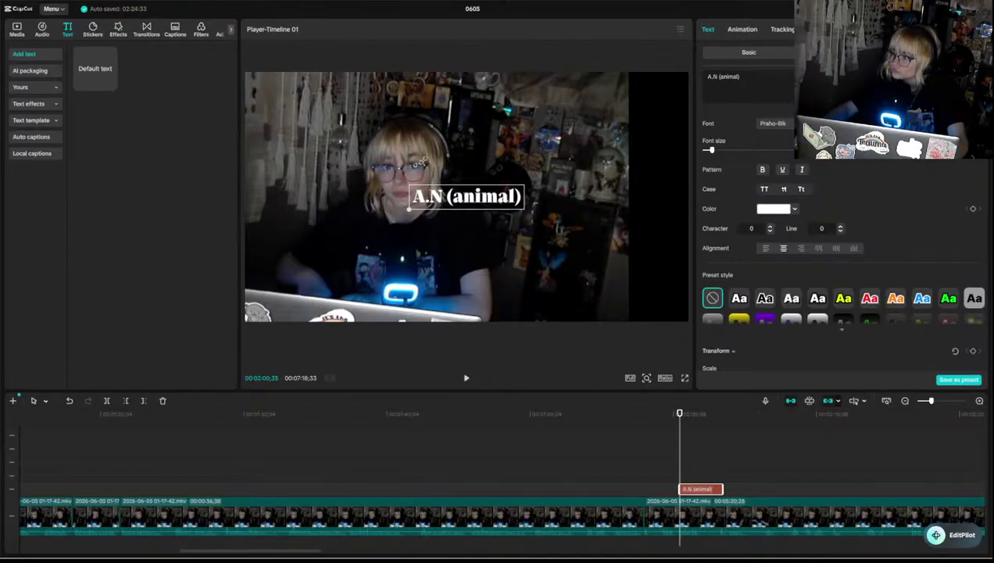
{"action": "left_click_drag", "start_coordinate": [447, 201], "coordinate": [286, 95]}
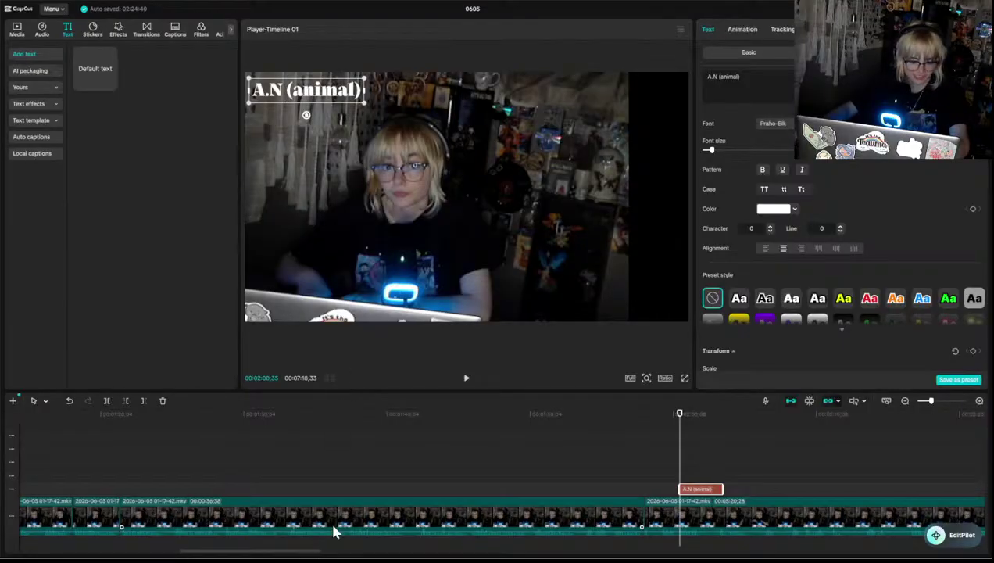
{"action": "left_click", "coordinate": [661, 469]}
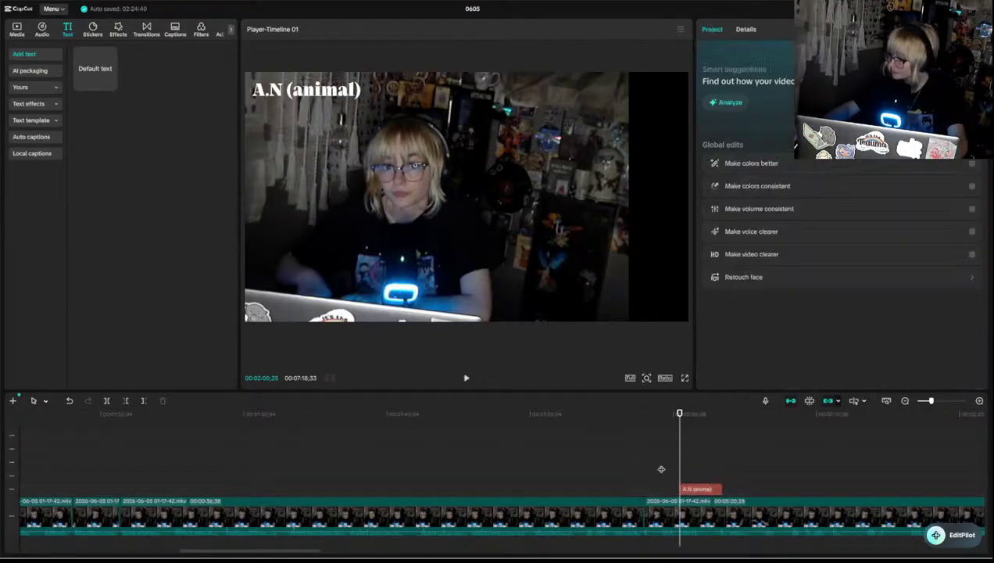
- Trim the "A.N (animal)" text clip's start to about 00:02:01 and extend its end to 00:02:05;27, playing the footage to find both points
{"action": "key", "text": "space"}
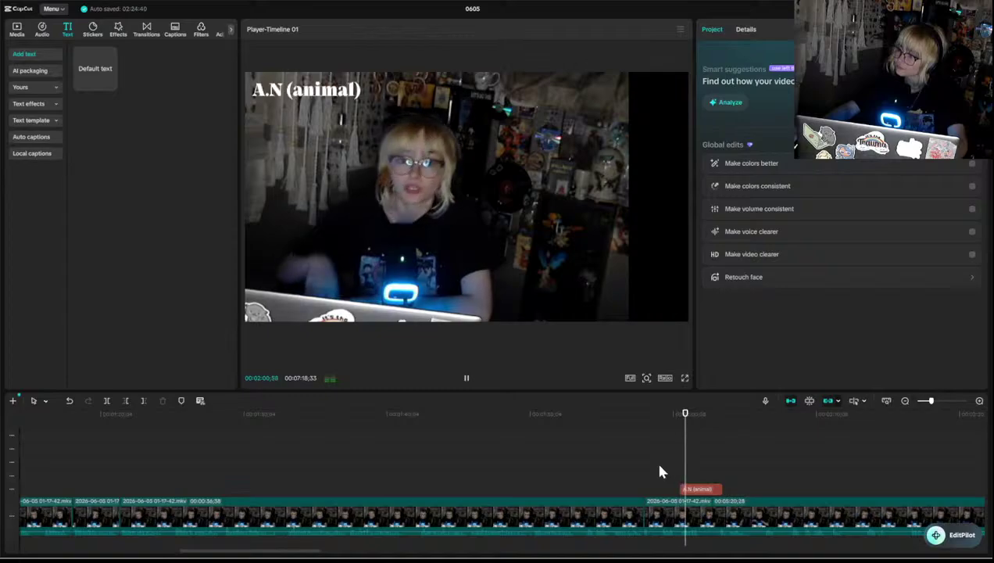
{"action": "left_click", "coordinate": [698, 488]}
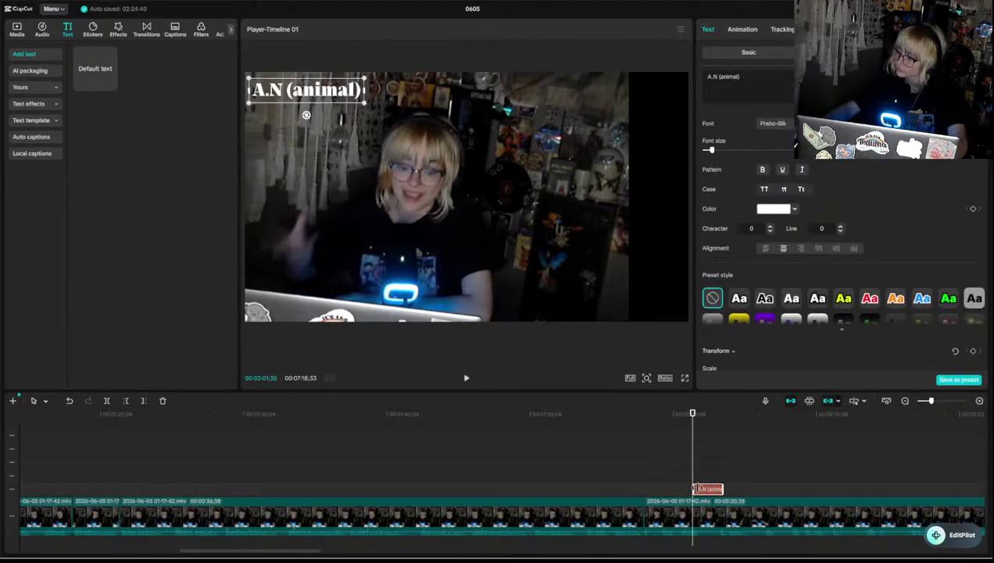
{"action": "key", "text": "space"}
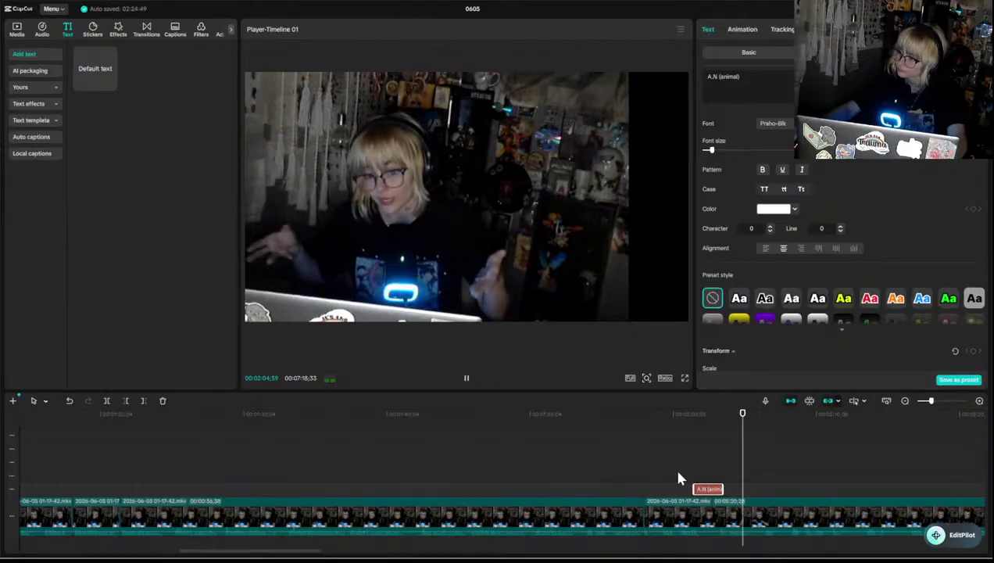
{"action": "key", "text": "space"}
{"action": "left_click_drag", "start_coordinate": [722, 488], "coordinate": [749, 489]}
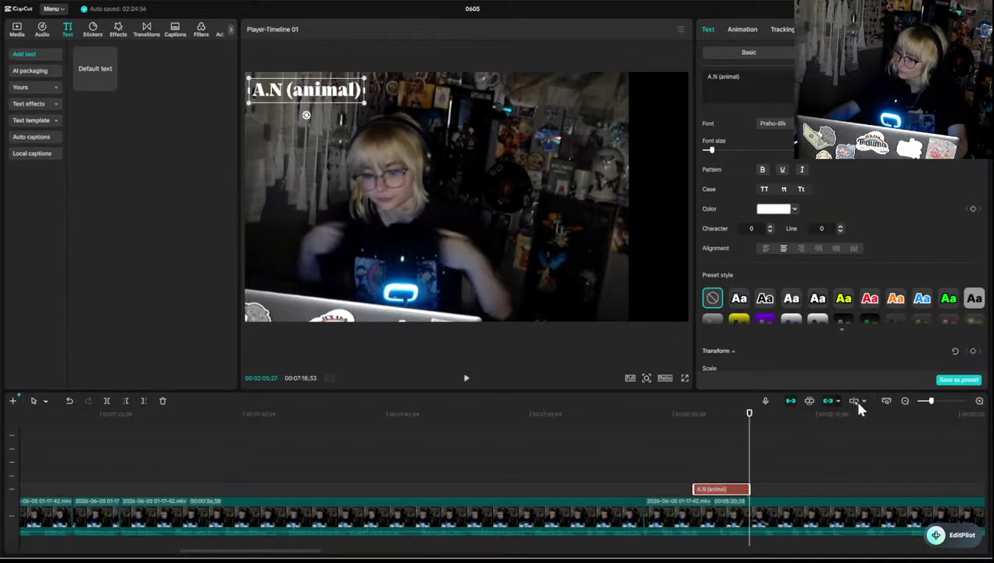
- Turn on timeline auto snapping and split the main video clip at 00:02:05;42, just after the text clip ends
{"action": "left_click", "coordinate": [810, 401]}
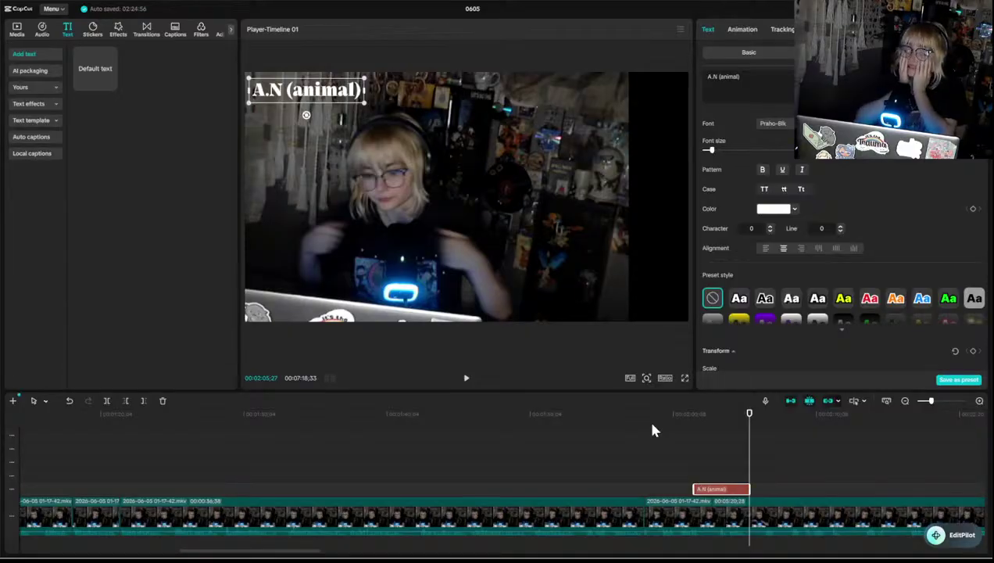
{"action": "key", "text": "space"}
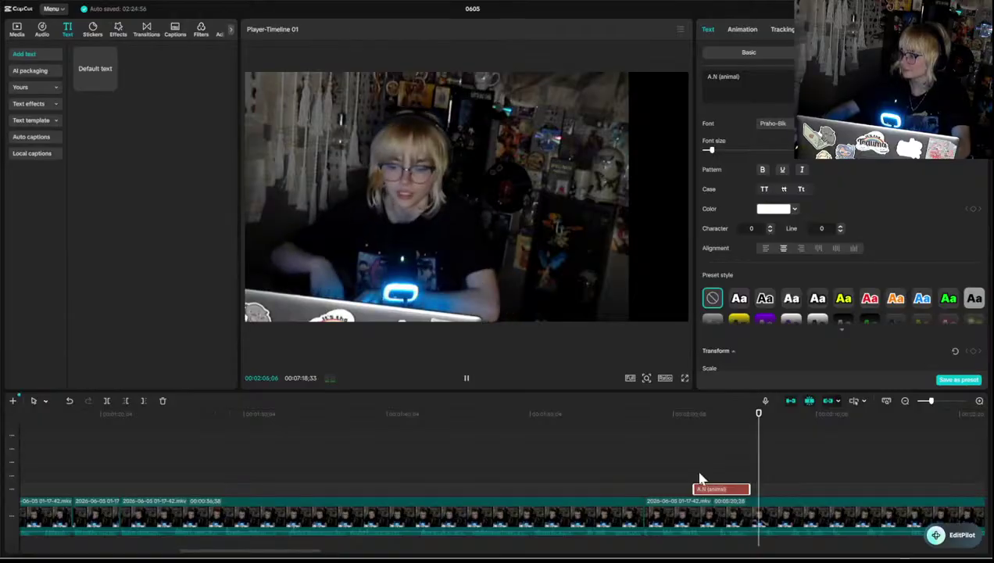
{"action": "left_click", "coordinate": [674, 465]}
{"action": "left_click", "coordinate": [681, 472]}
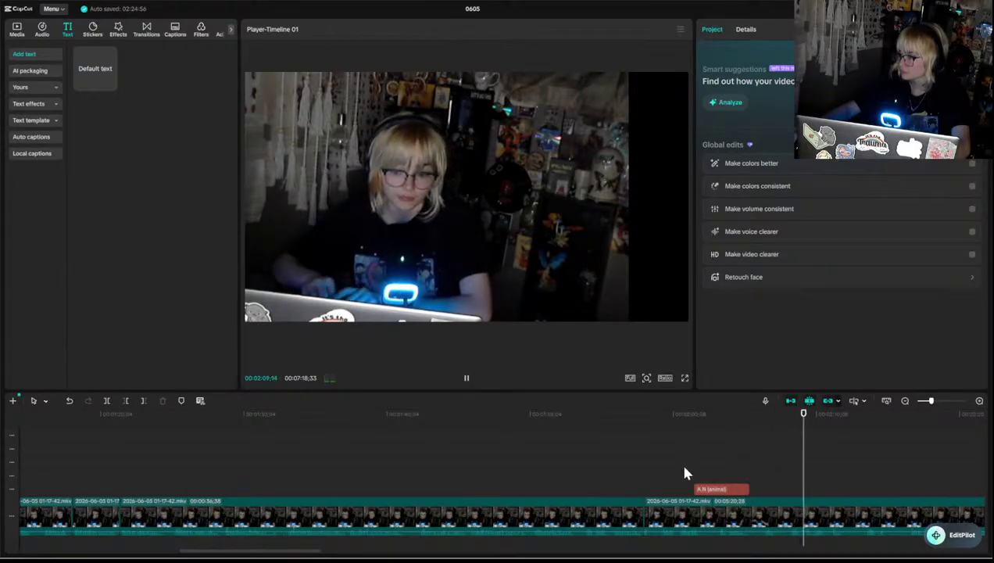
{"action": "left_click", "coordinate": [754, 490]}
{"action": "left_click", "coordinate": [763, 512]}
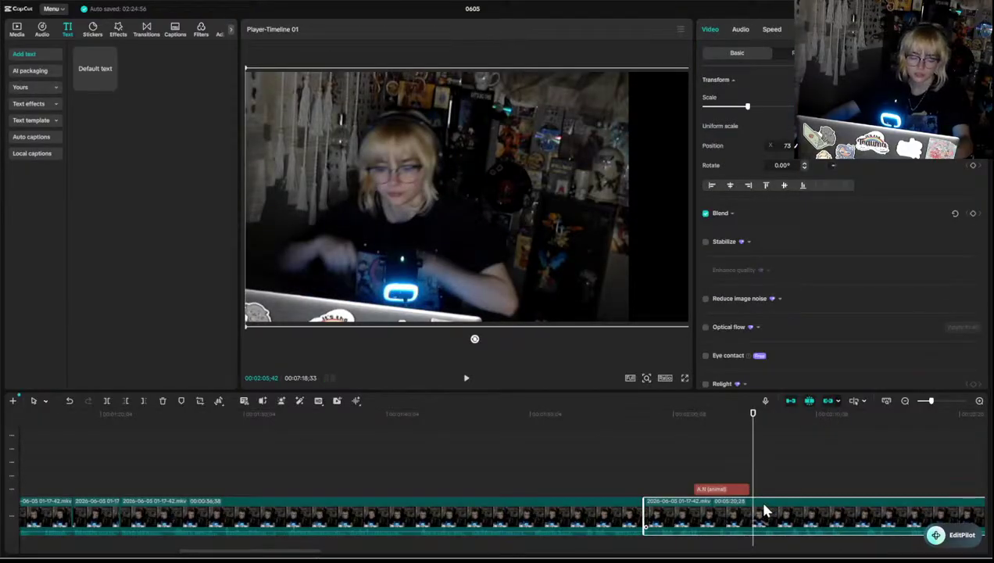
{"action": "key", "text": "ctrl+b"}
- Trim the start of the segment after the 00:02:05;42 split up to 00:02:08;12
{"action": "key", "text": "space"}
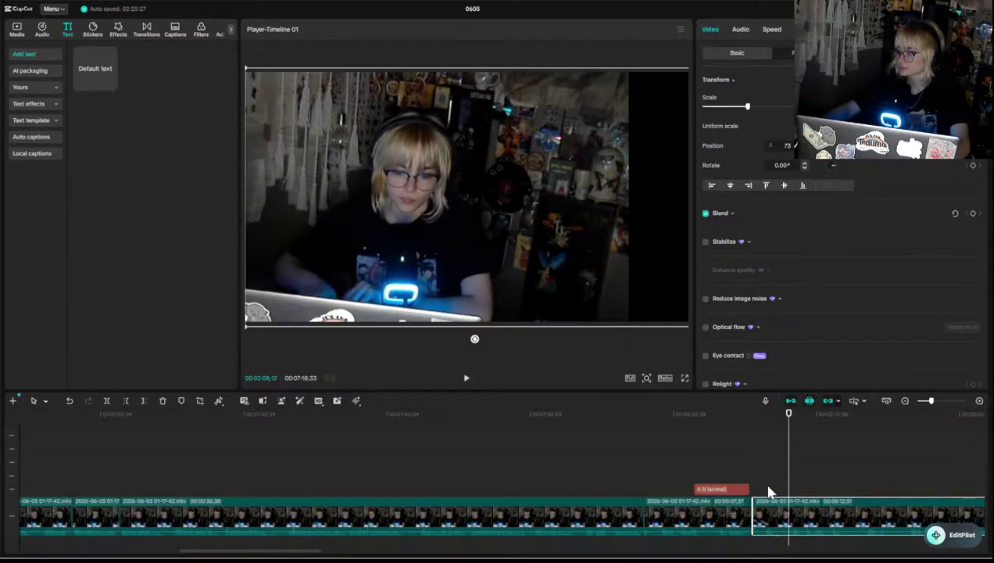
{"action": "key", "text": "space"}
{"action": "key", "text": "q"}
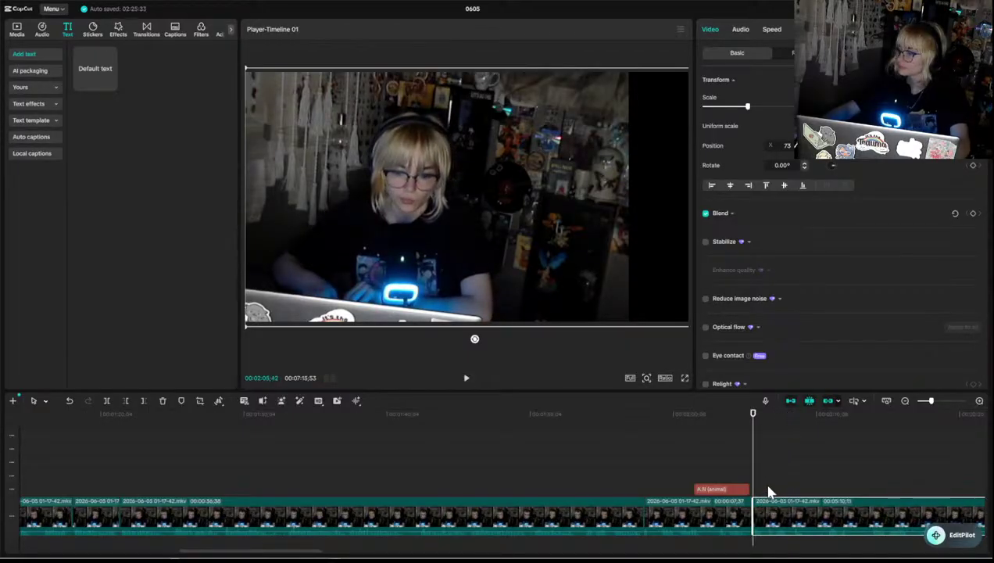
- Duplicate the "A.N (animal)" text clip and place the copy directly after the original at 00:02:05;28
{"action": "left_click", "coordinate": [721, 490]}
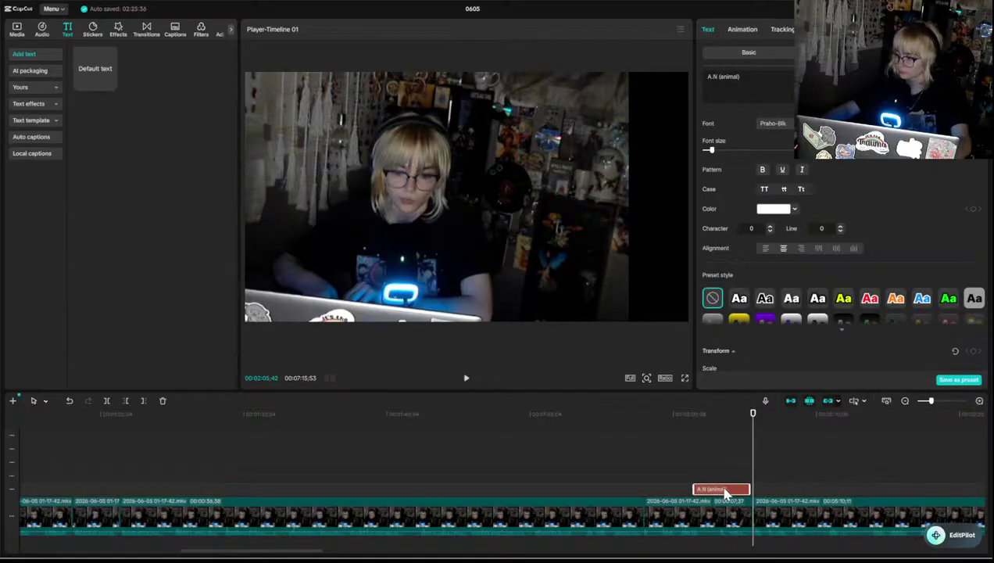
{"action": "left_click", "coordinate": [725, 486]}
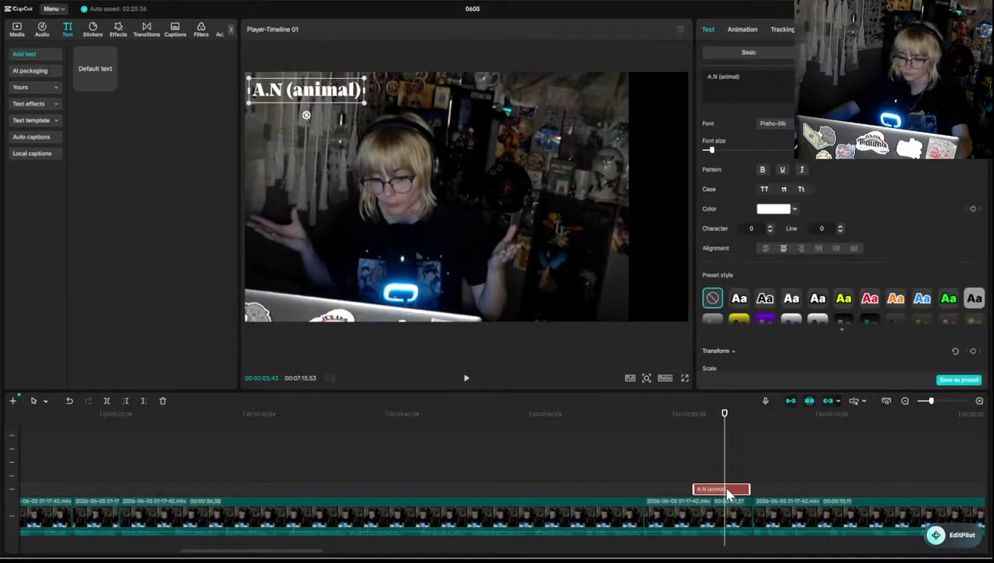
{"action": "left_click", "coordinate": [750, 479]}
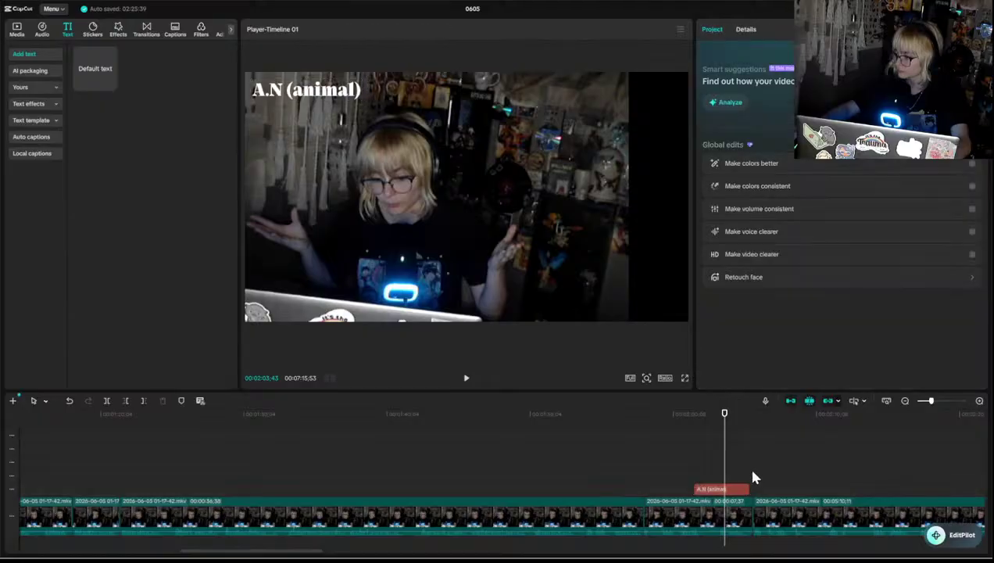
{"action": "key", "text": "ctrl+v"}
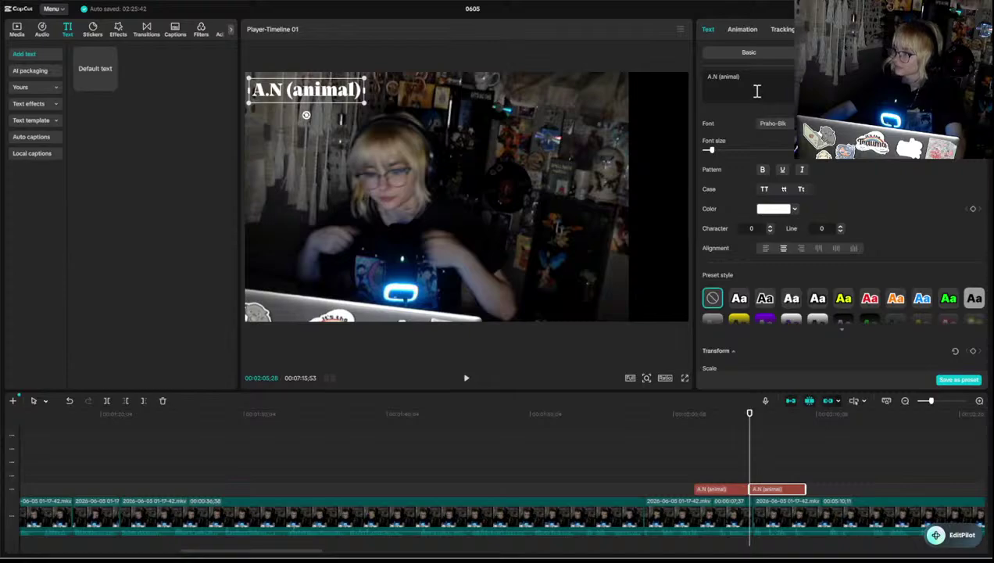
- Change the copied text clip's wording to "A.N = A (action)"
{"action": "type", "text": "\\\\\\\\"}
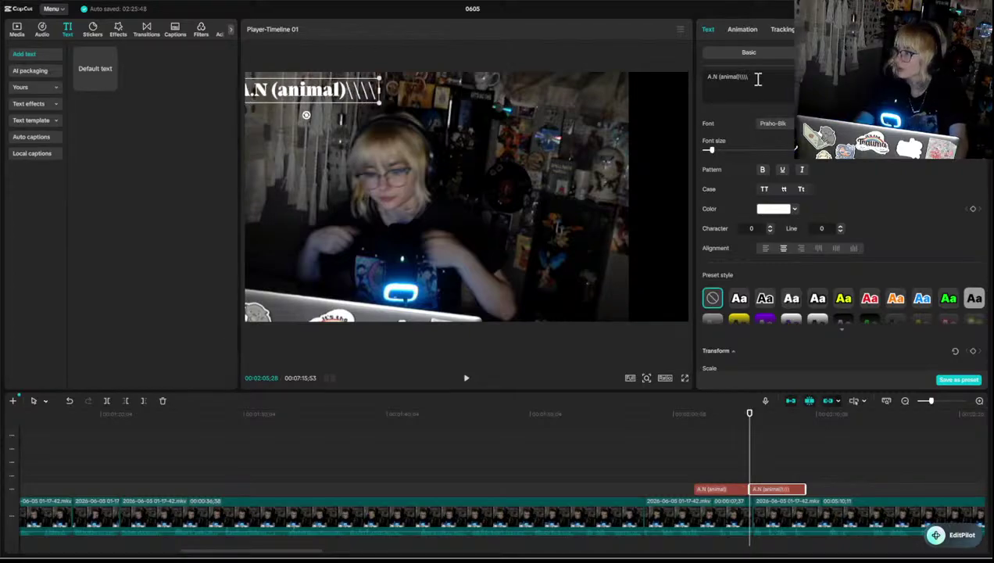
{"action": "key", "text": "BackSpace"}
{"action": "key", "text": "BackSpace"}
{"action": "key", "text": "BackSpace"}
{"action": "key", "text": "BackSpace"}
{"action": "key", "text": "BackSpace"}
{"action": "key", "text": "BackSpace"}
{"action": "key", "text": "BackSpace"}
{"action": "key", "text": "BackSpace"}
{"action": "key", "text": "BackSpace"}
{"action": "key", "text": "BackSpace"}
{"action": "key", "text": "BackSpace"}
{"action": "key", "text": "BackSpace"}
{"action": "key", "text": "BackSpace"}
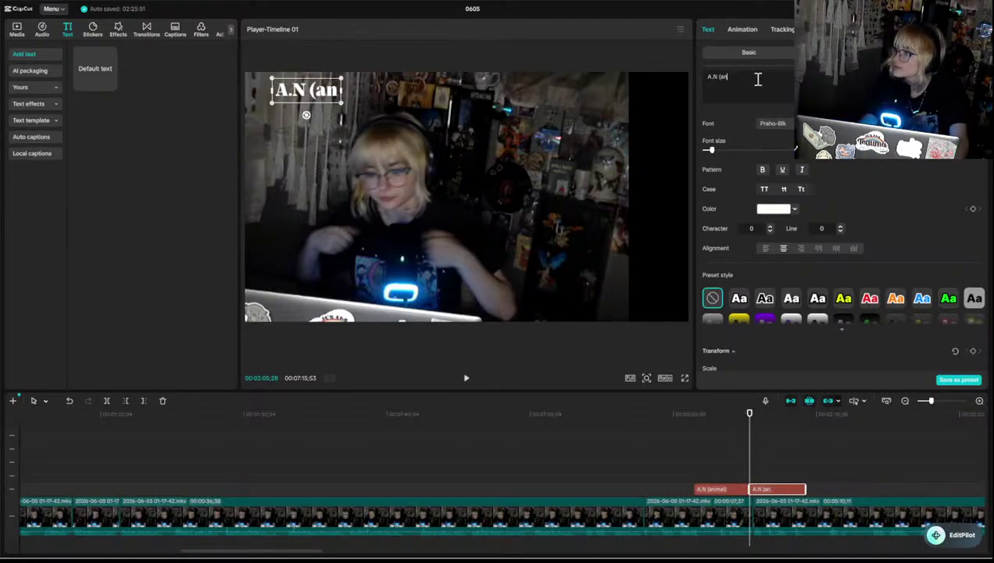
{"action": "type", "text": "+"}
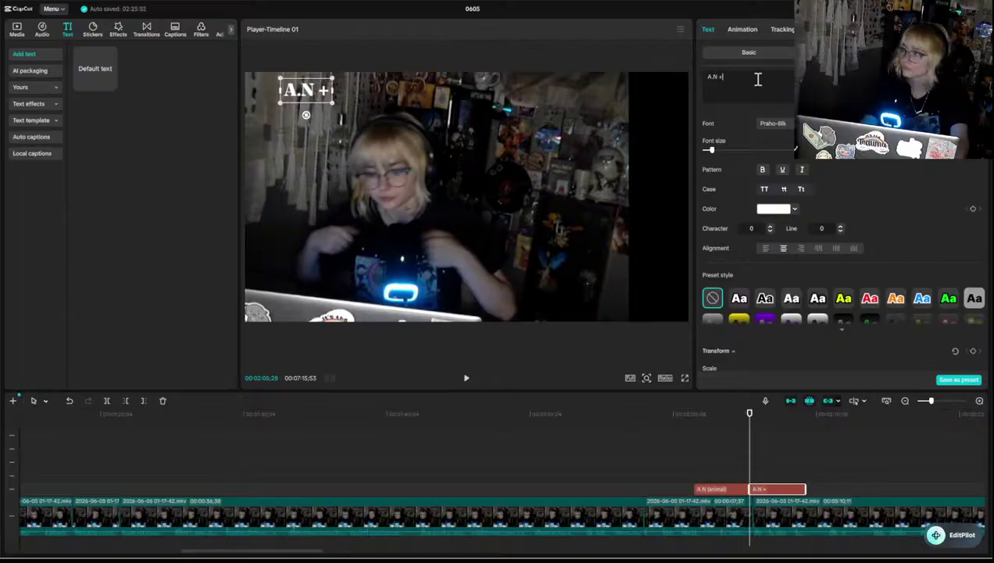
{"action": "key", "text": "BackSpace"}
{"action": "type", "text": "="}
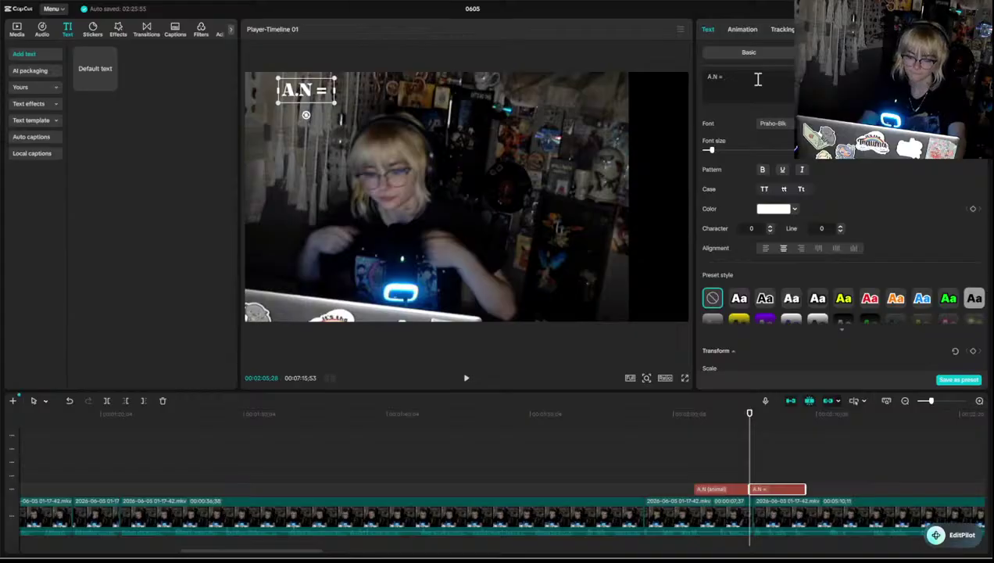
{"action": "type", "text": "A (actiopn"}
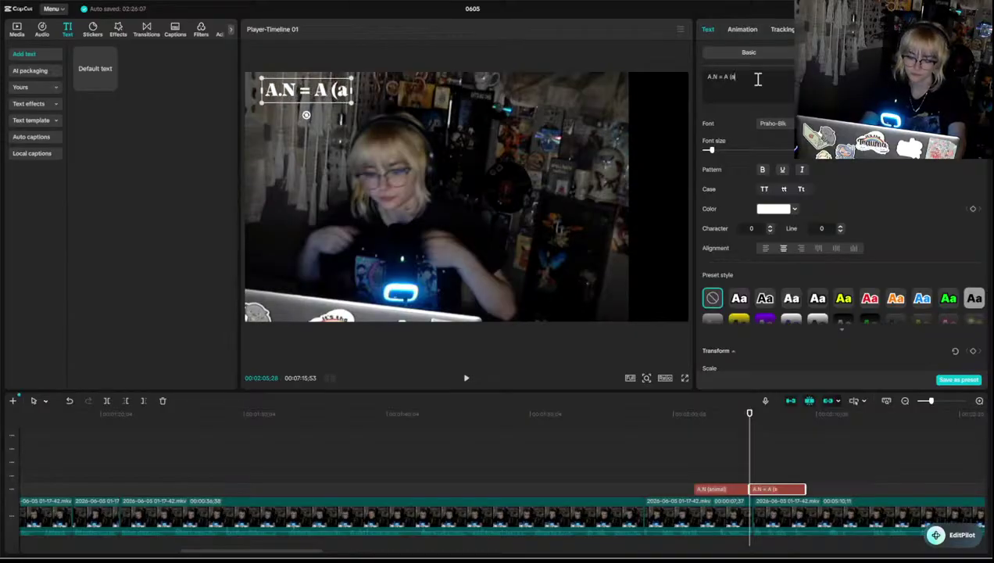
{"action": "key", "text": "BackSpace"}
{"action": "key", "text": "BackSpace"}
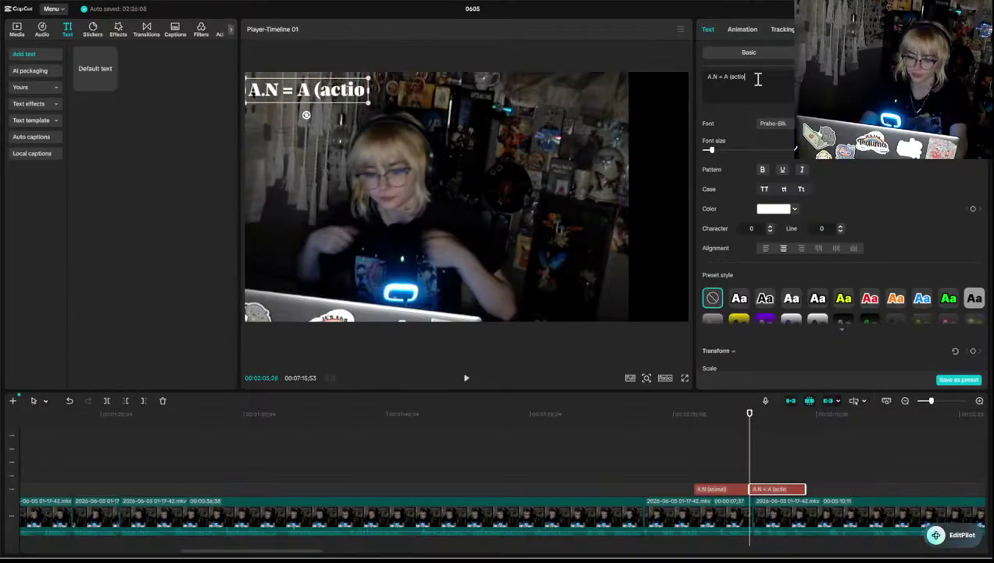
{"action": "type", "text": "n)"}
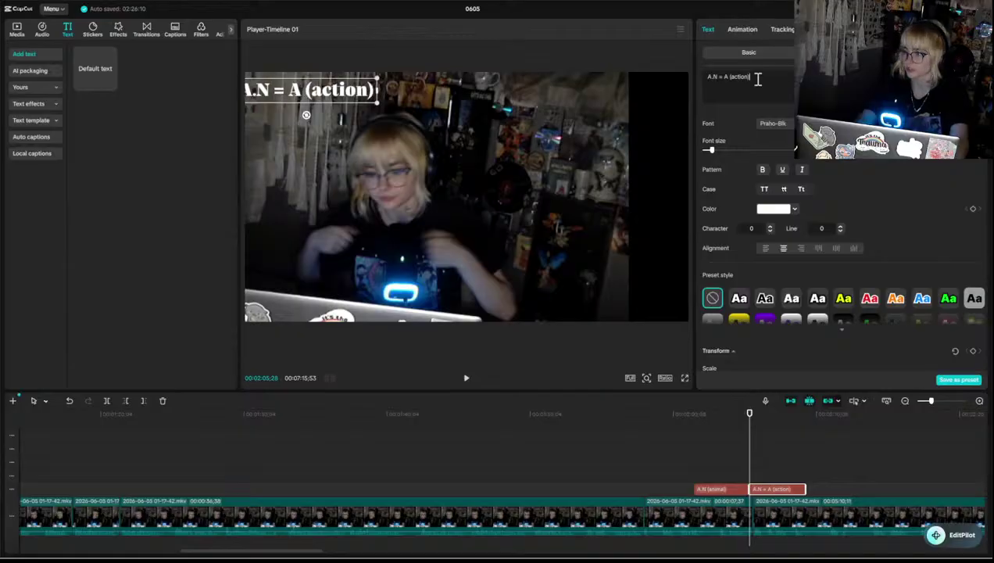
- Move the "A.N = A (action)" text fully inside the frame's upper-left corner and play back the change between the two texts
{"action": "mouse_move", "coordinate": [335, 103]}
{"action": "left_mouse_down"}
{"action": "mouse_move", "coordinate": [368, 103]}
{"action": "mouse_move", "coordinate": [346, 103]}
{"action": "left_mouse_up"}
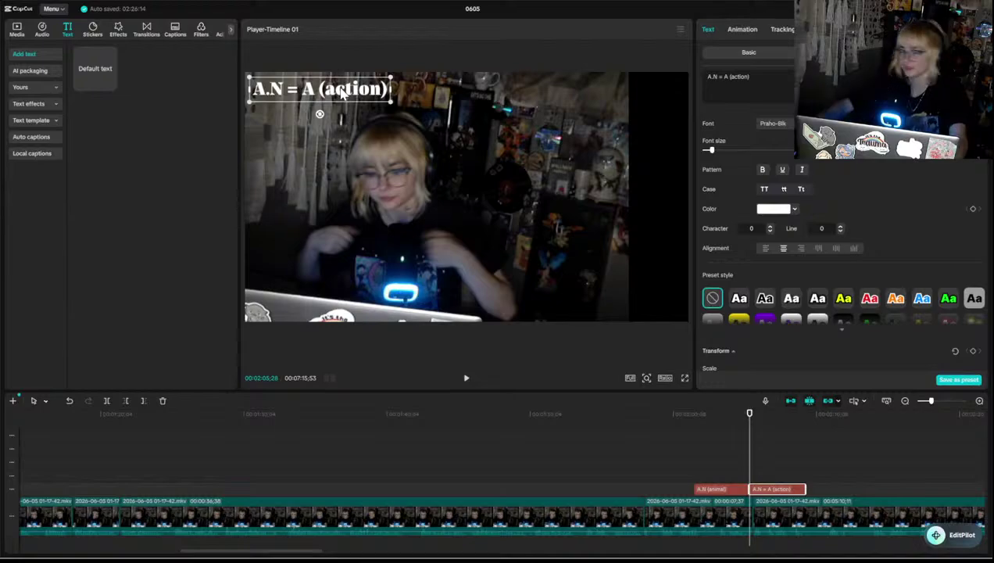
{"action": "left_click", "coordinate": [720, 470]}
{"action": "key", "text": "space"}
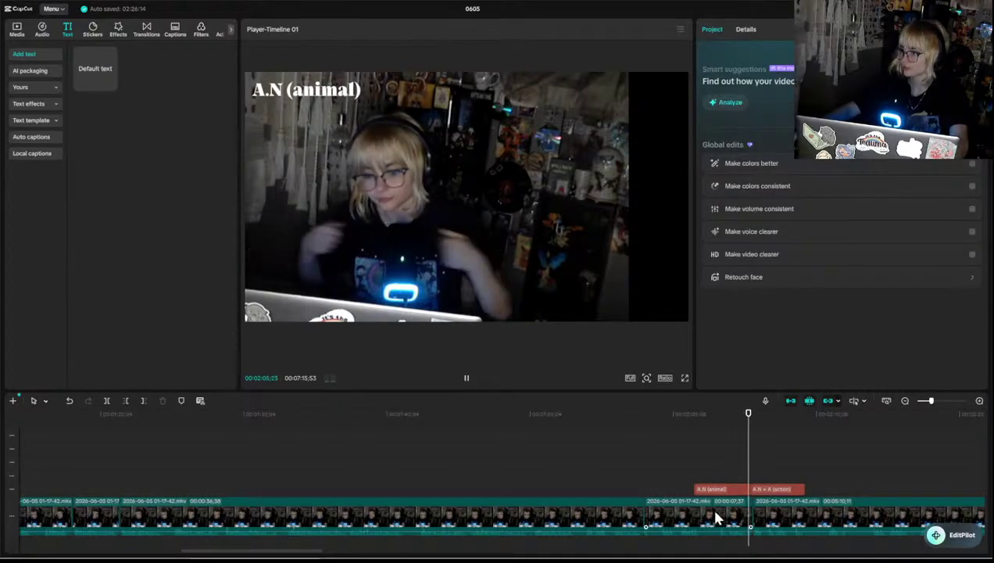
{"action": "key", "text": "space"}
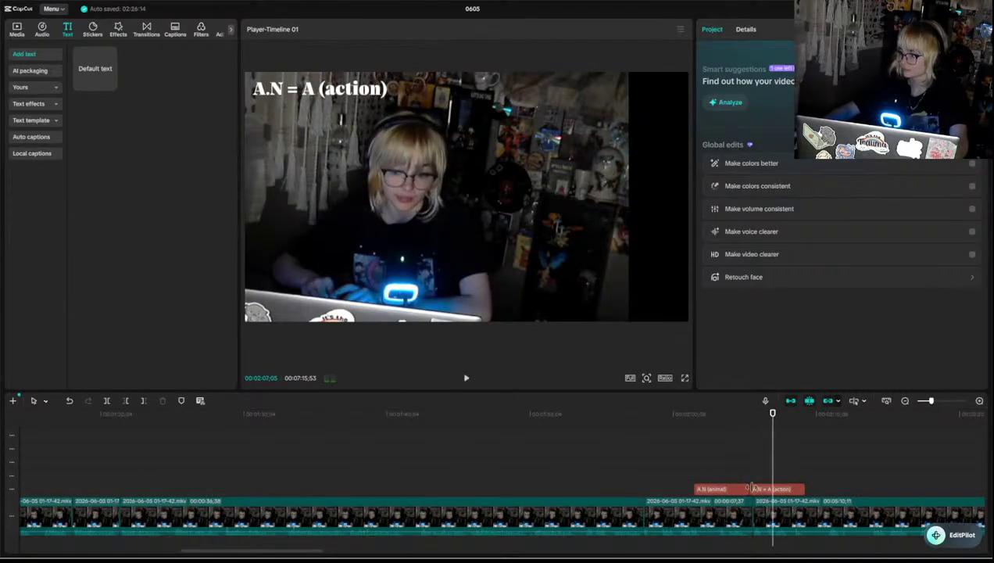
- Trim the start of the "A.N = A (action)" text clip to 00:02:06;26 and play it back
{"action": "left_click", "coordinate": [768, 488]}
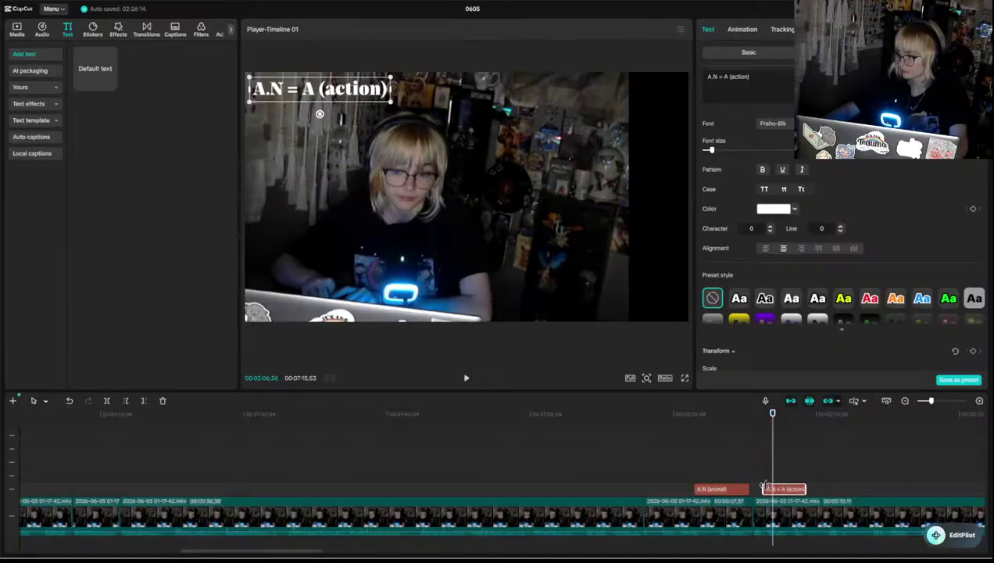
{"action": "left_click", "coordinate": [756, 484]}
{"action": "left_click", "coordinate": [739, 477]}
{"action": "key", "text": "space"}
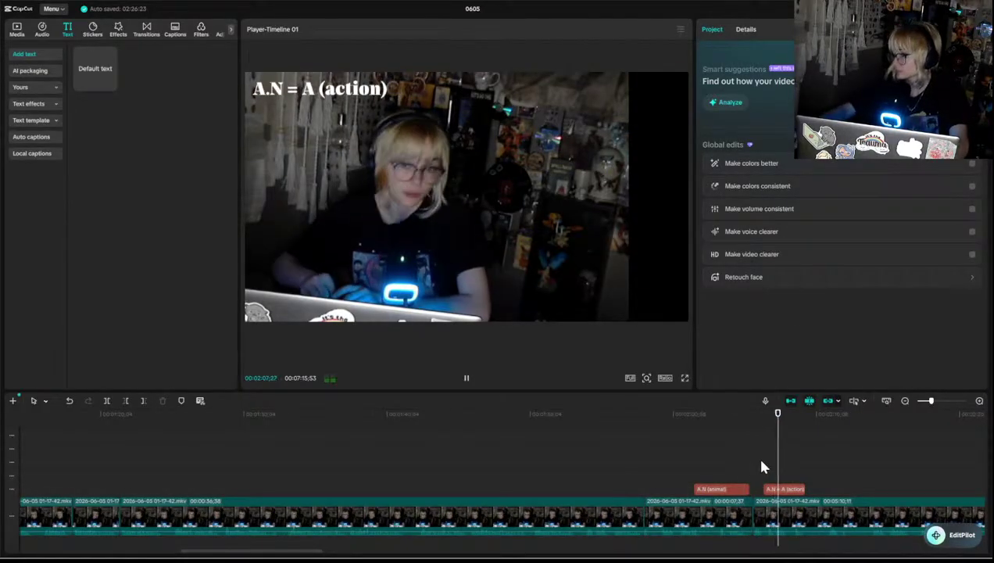
{"action": "key", "text": "space"}
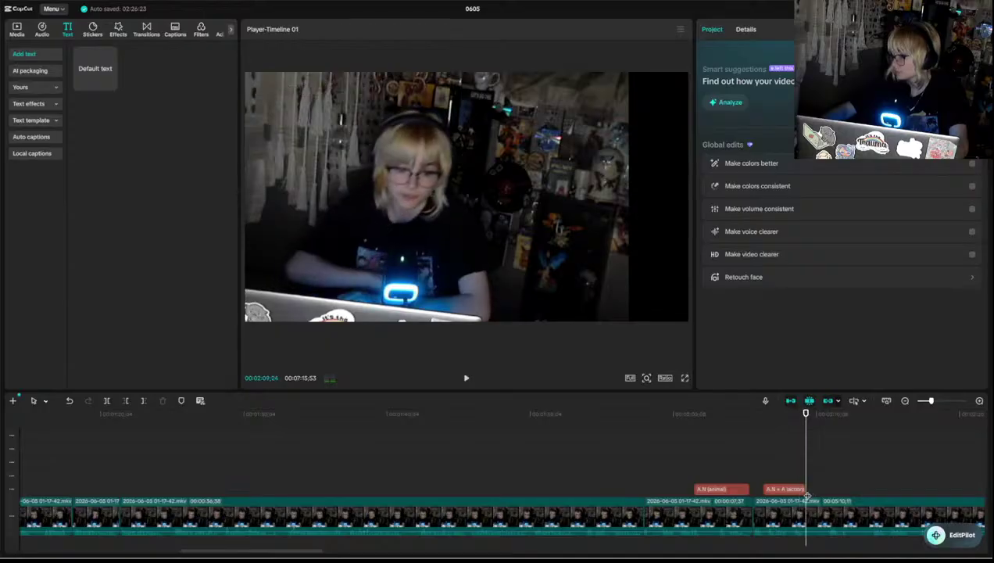
- Review the footage from the start of the "A.N = A (action)" text clip to about 00:02:13;24
{"action": "key", "text": "Left"}
{"action": "key", "text": "Left"}
{"action": "key", "text": "Left"}
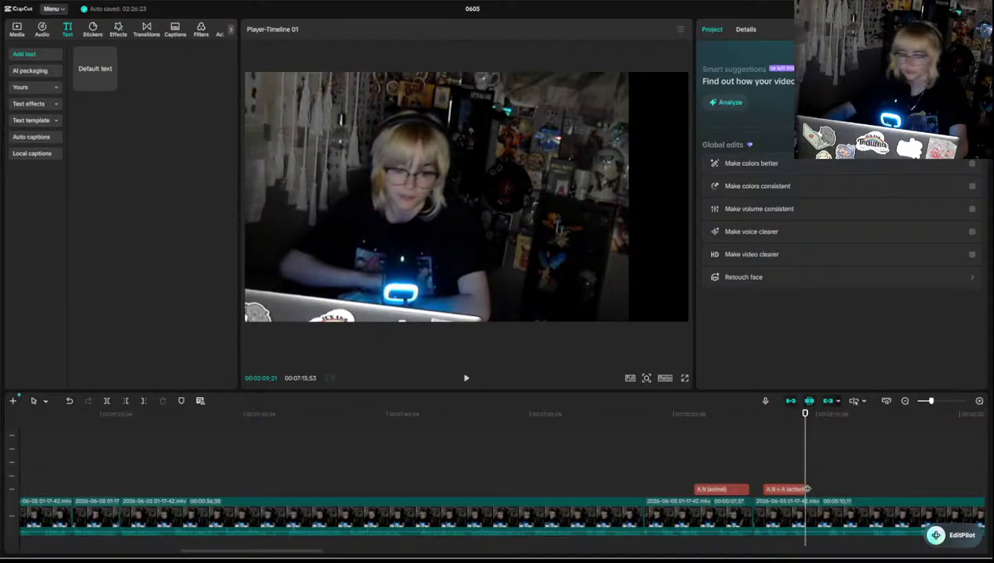
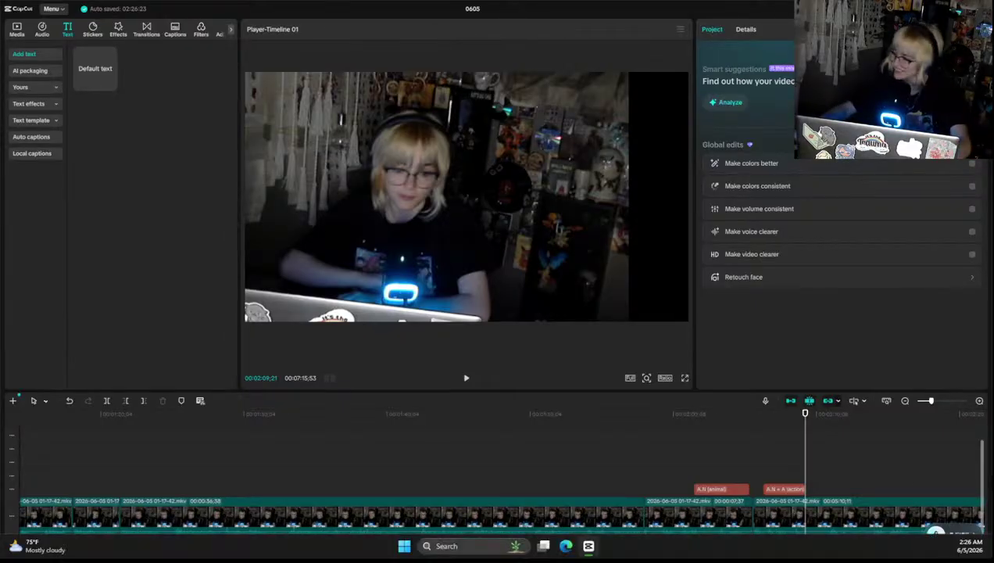
{"action": "left_click", "coordinate": [758, 478]}
{"action": "key", "text": "space"}
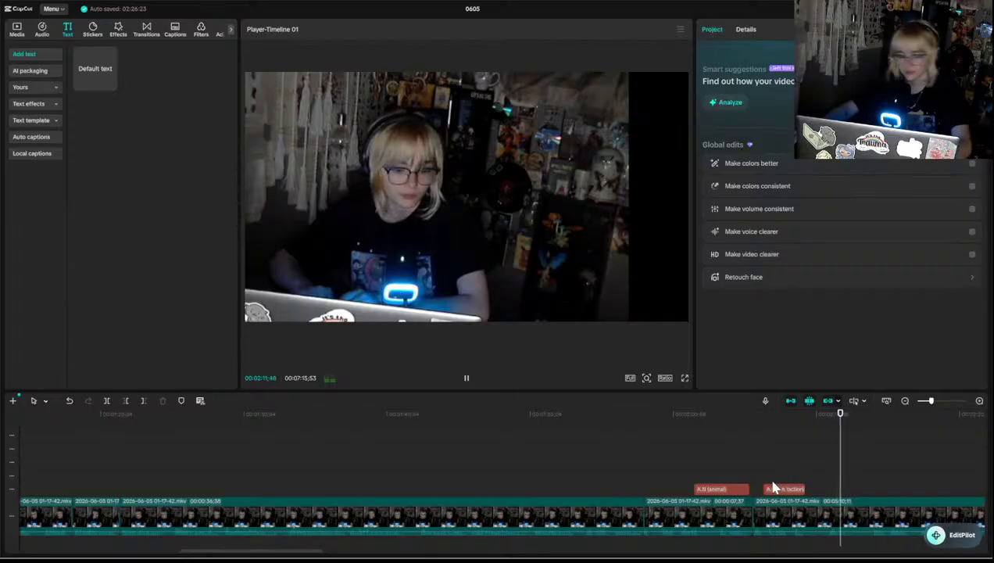
{"action": "key", "text": "space"}
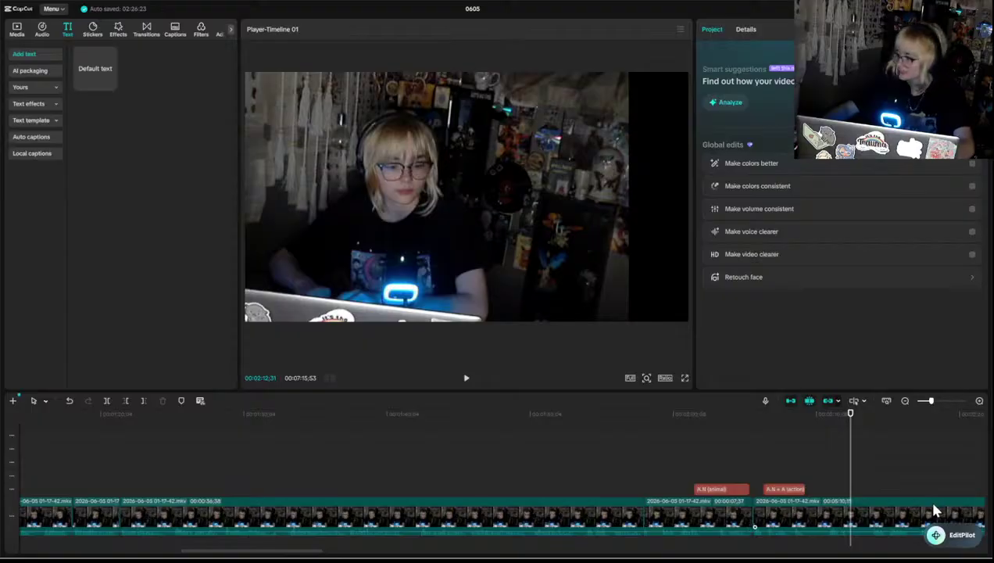
{"action": "left_click", "coordinate": [763, 473]}
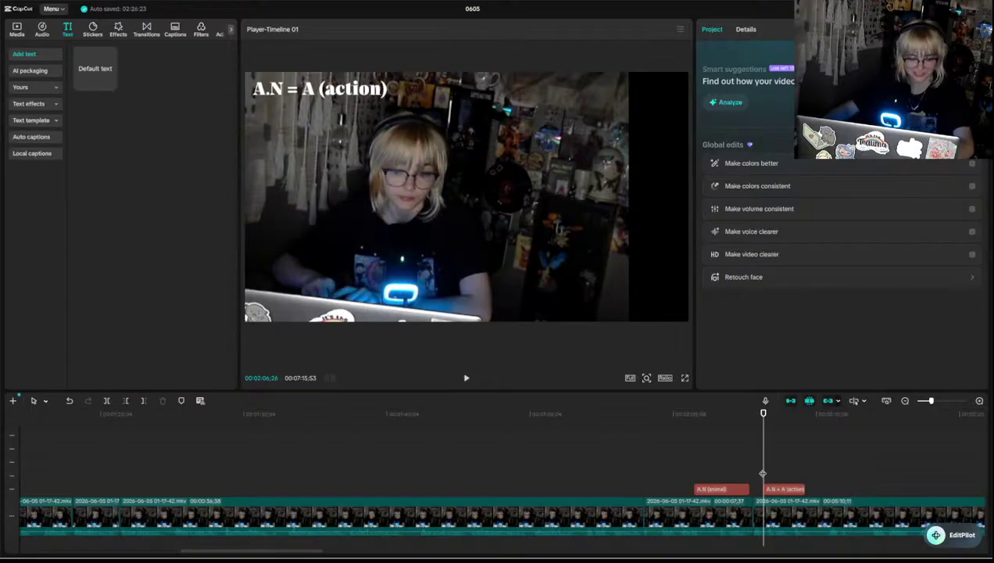
{"action": "key", "text": "space"}
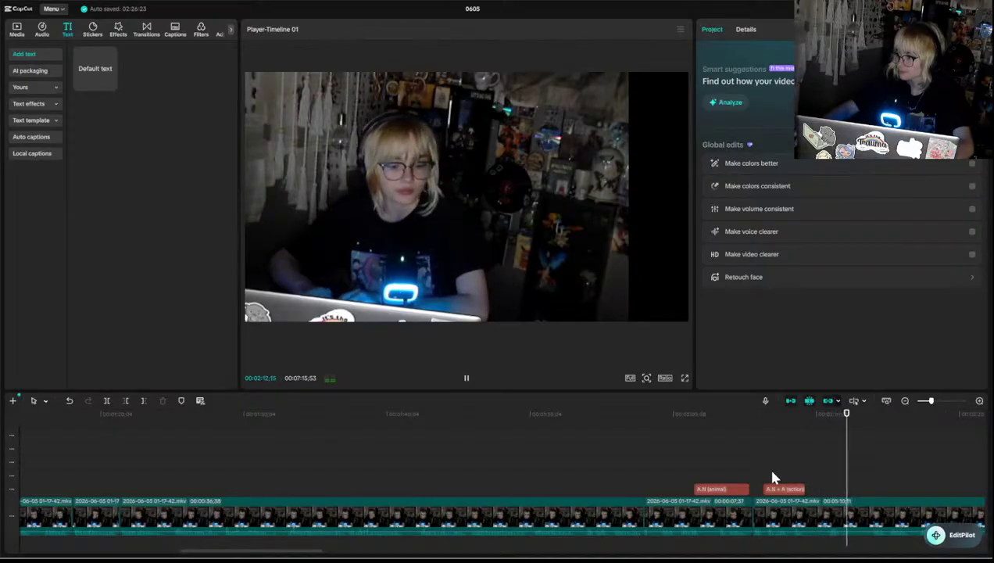
{"action": "key", "text": "space"}
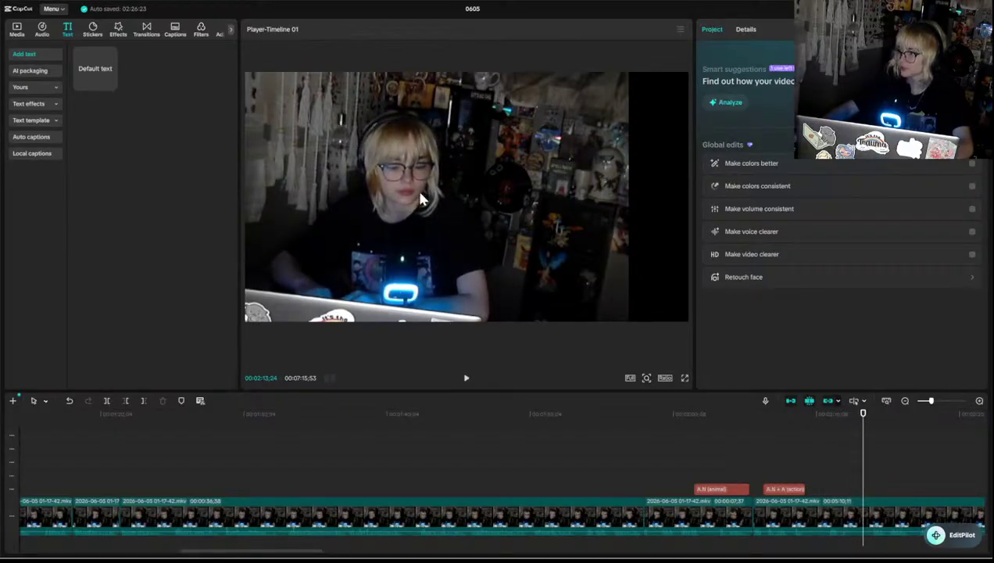
{"action": "left_click", "coordinate": [398, 108]}
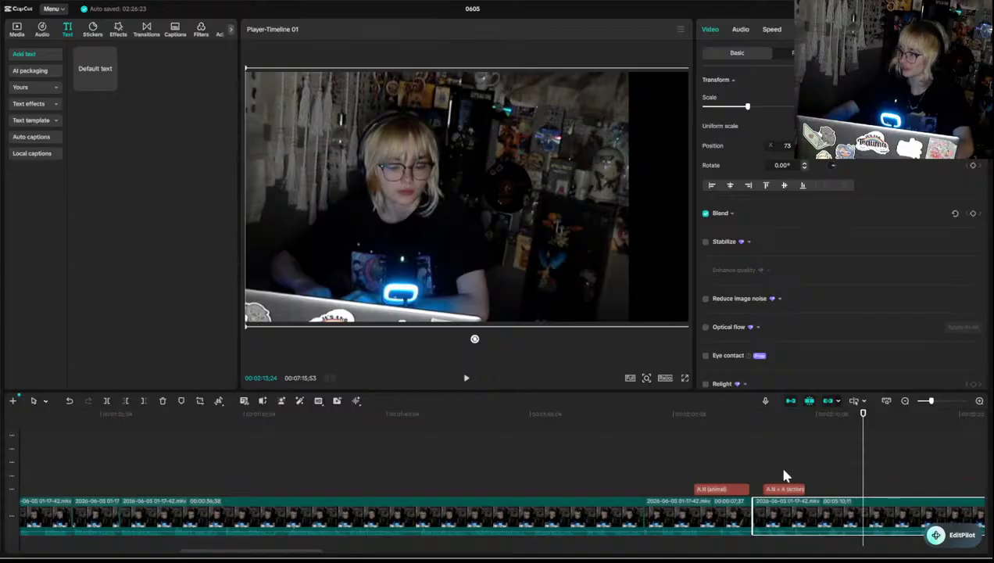
{"action": "left_click", "coordinate": [800, 478]}
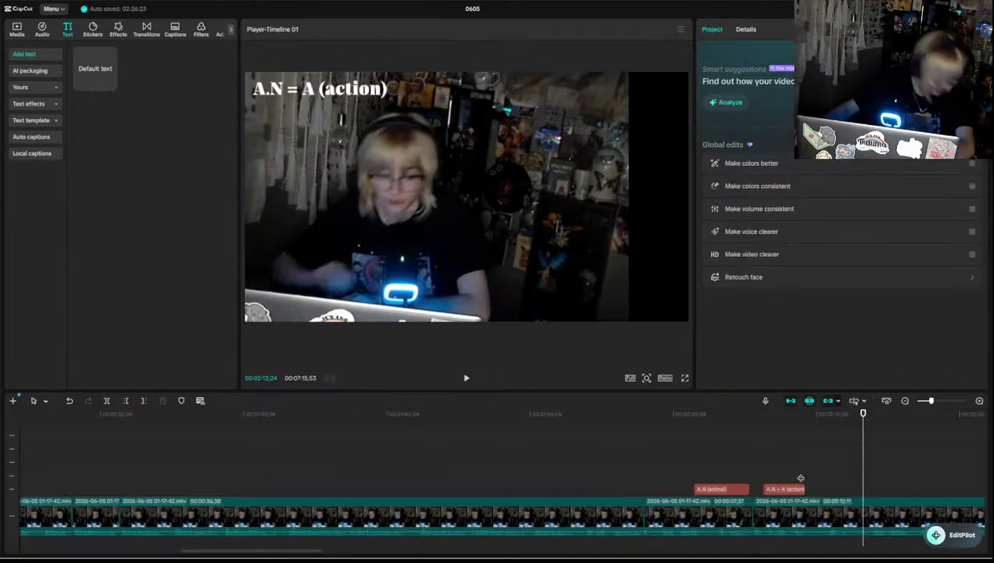
{"action": "key", "text": "space"}
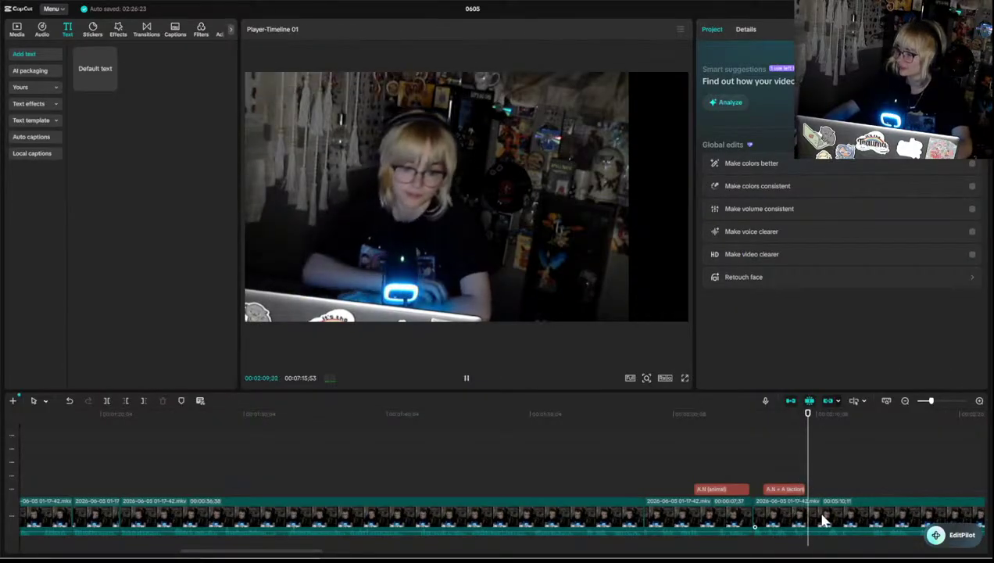
- Split the main video clip at 00:02:09;30, just after the "A.N = A (action)" text clip ends
{"action": "left_click", "coordinate": [820, 517]}
{"action": "left_click", "coordinate": [779, 459]}
{"action": "key", "text": "space"}
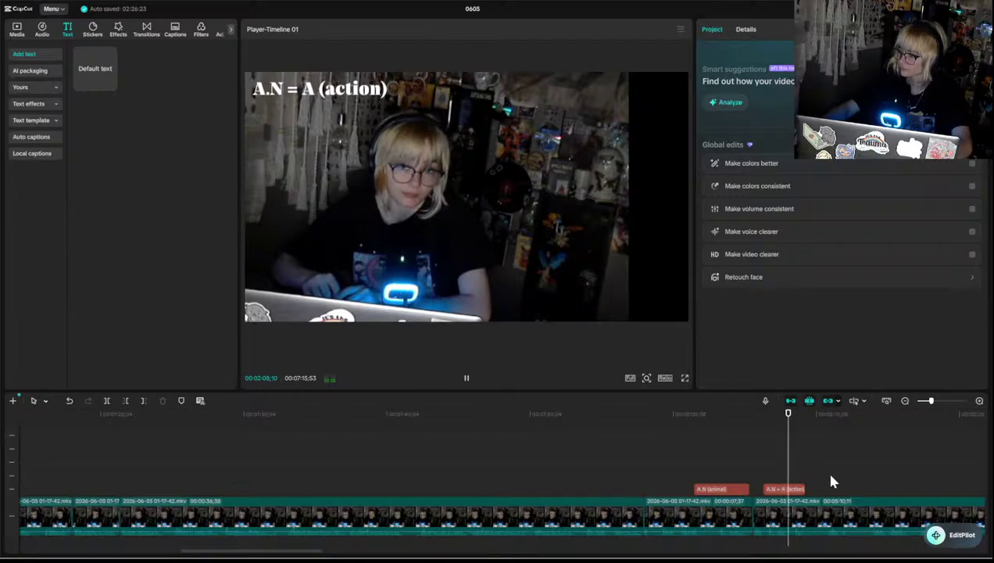
{"action": "key", "text": "space"}
{"action": "left_click", "coordinate": [833, 507]}
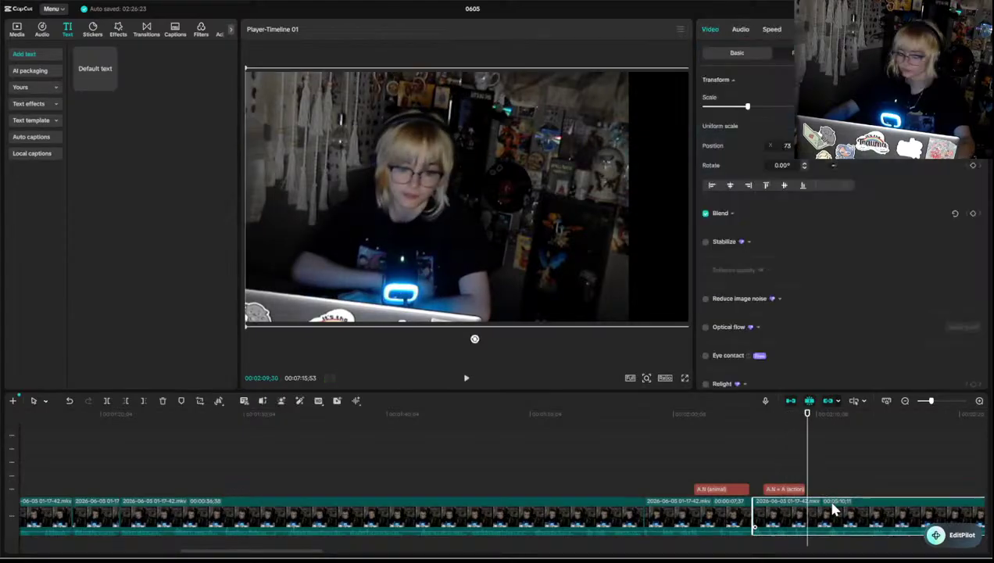
{"action": "key", "text": "space"}
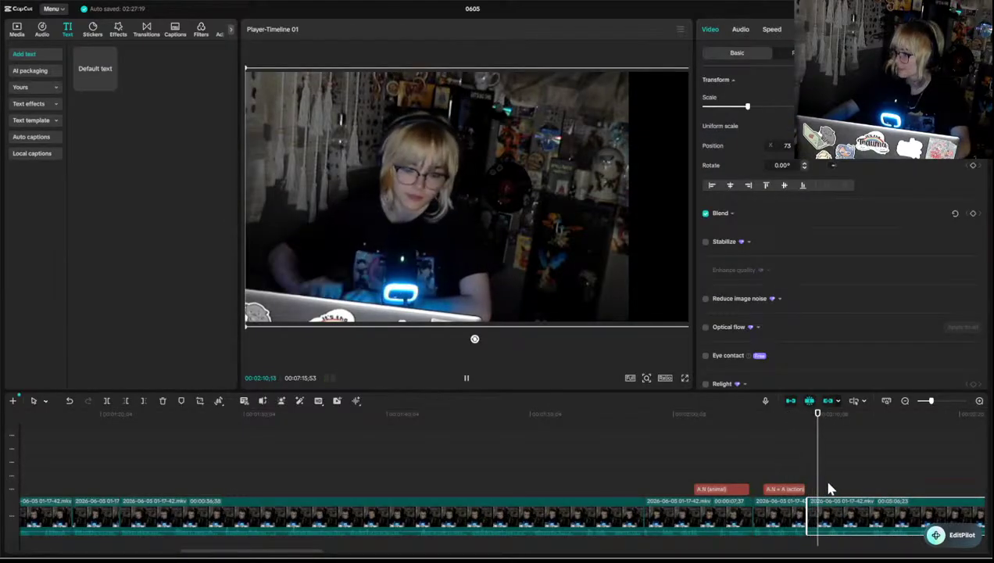
- Trim the start of the segment after the 00:02:09;30 split up to 00:02:13;58
{"action": "left_click", "coordinate": [844, 487]}
{"action": "left_click", "coordinate": [863, 485]}
{"action": "key", "text": "space"}
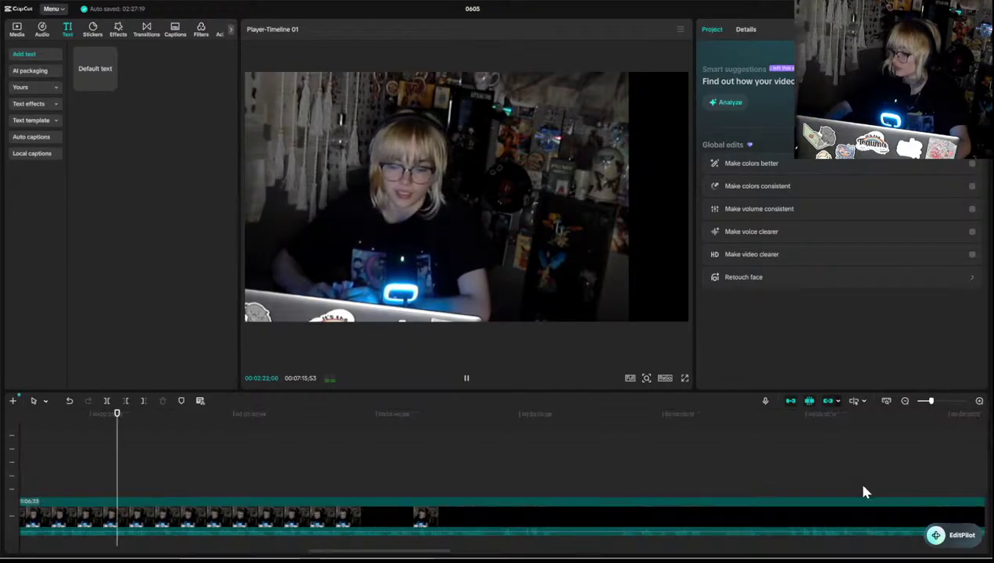
{"action": "scroll", "coordinate": [207, 533], "scroll_direction": "left", "scroll_amount": 5}
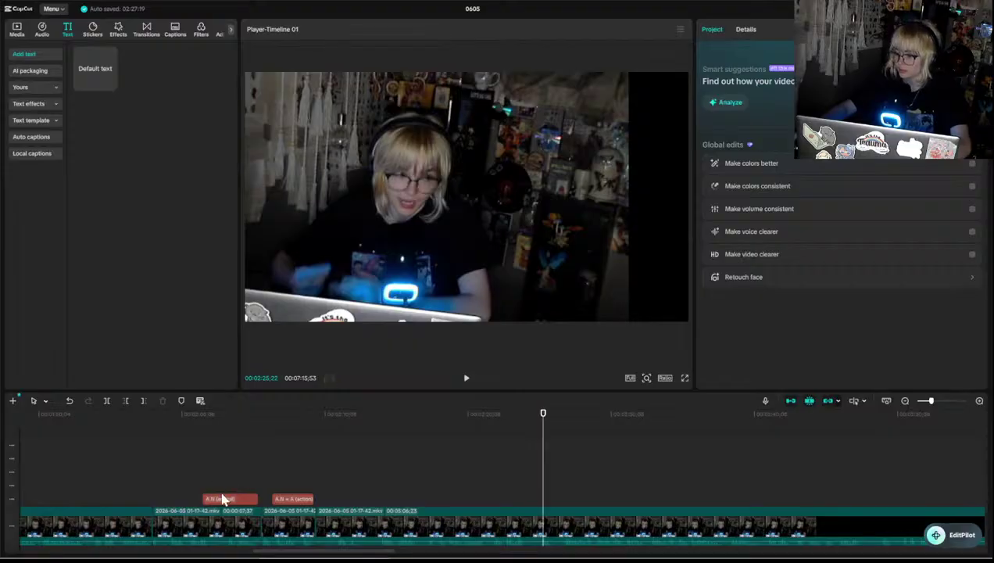
{"action": "left_click", "coordinate": [188, 518]}
{"action": "left_click", "coordinate": [371, 490]}
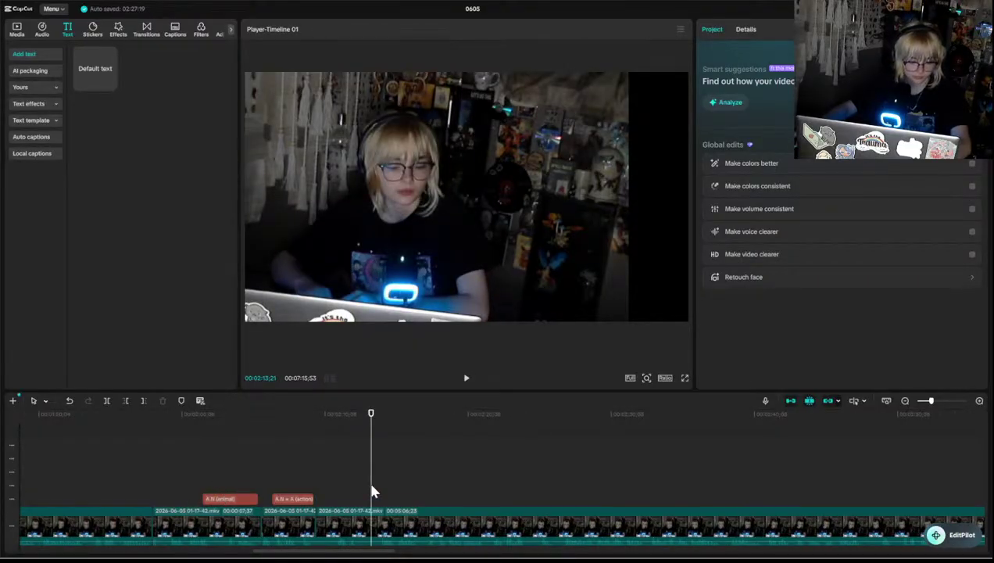
{"action": "key", "text": "space"}
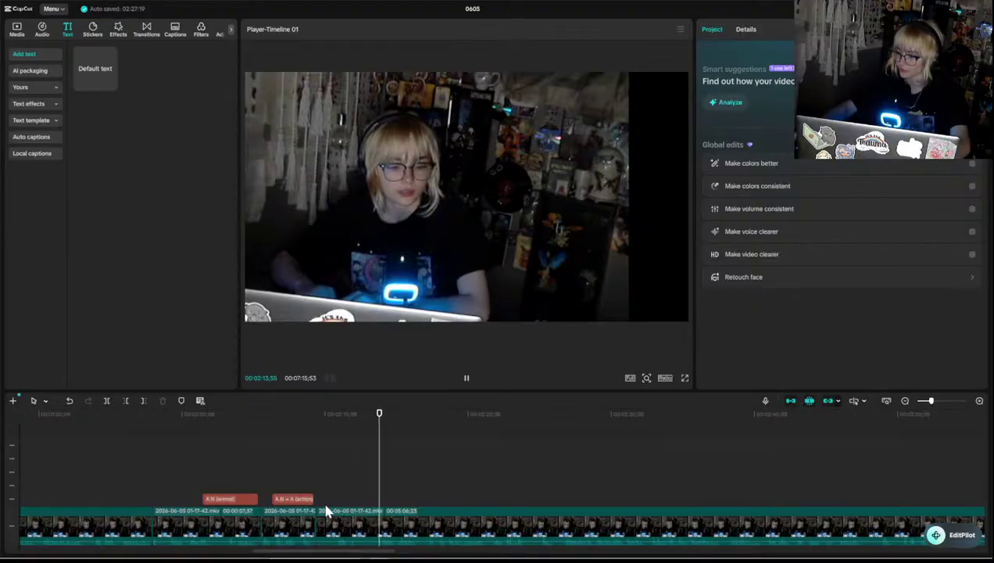
{"action": "mouse_move", "coordinate": [366, 499]}
{"action": "left_mouse_down"}
{"action": "mouse_move", "coordinate": [397, 499]}
{"action": "mouse_move", "coordinate": [380, 497]}
{"action": "left_mouse_up"}
{"action": "left_click", "coordinate": [362, 526]}
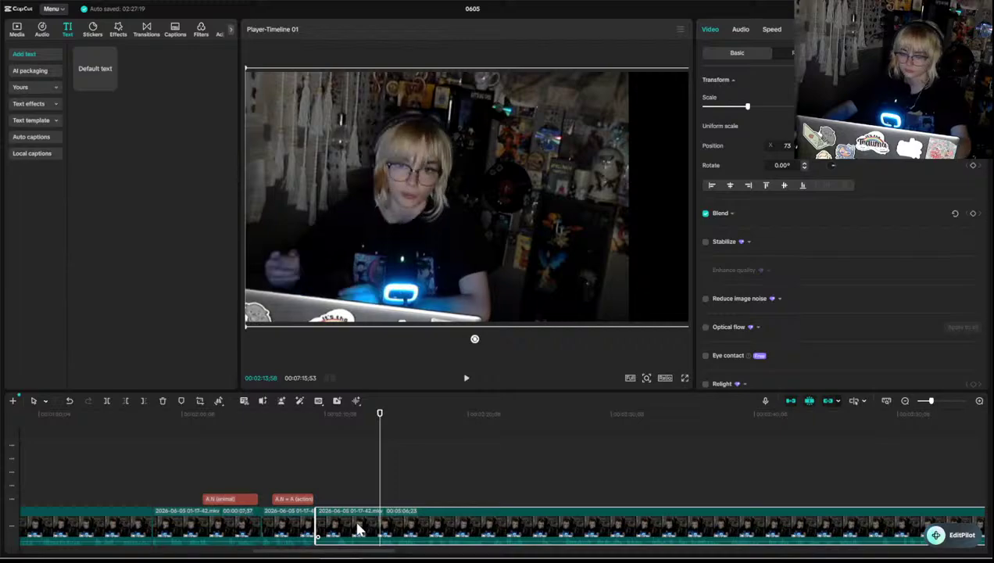
{"action": "key", "text": "q"}
- Move both text clips further along the timeline and delete the short video segment that ends at 00:02:09;30
{"action": "left_click_drag", "start_coordinate": [288, 500], "coordinate": [455, 497]}
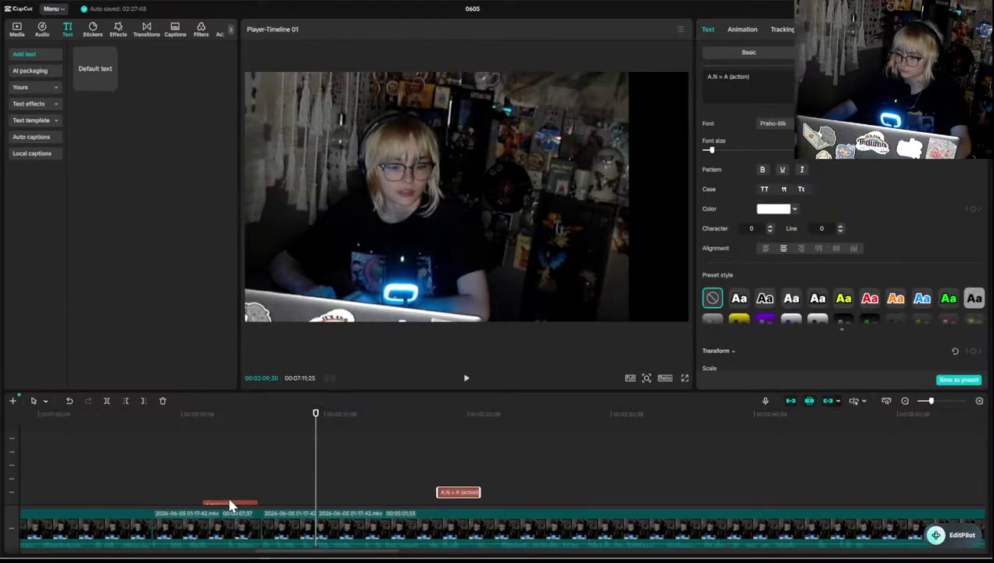
{"action": "left_click_drag", "start_coordinate": [229, 501], "coordinate": [426, 480]}
{"action": "left_click", "coordinate": [295, 526]}
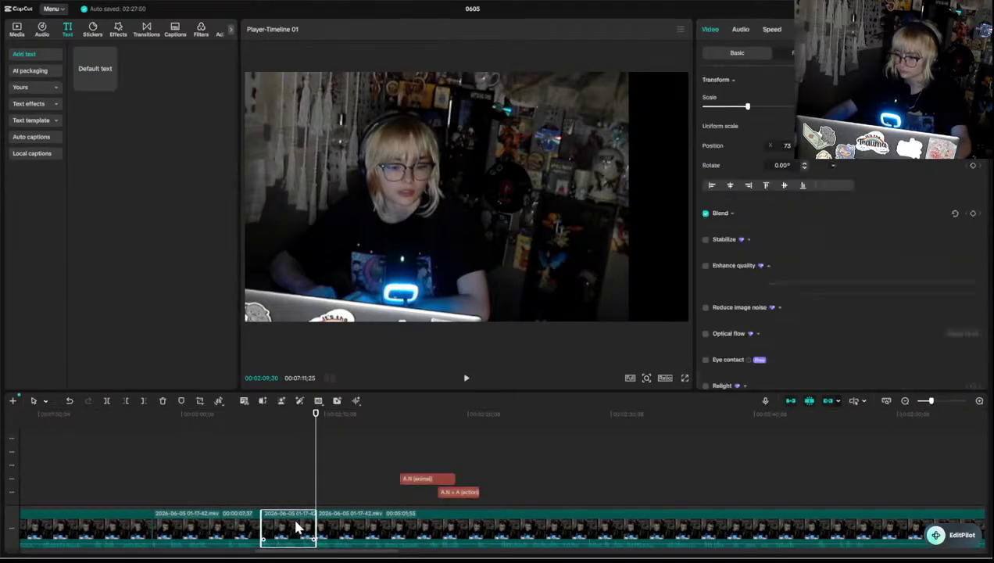
{"action": "key", "text": "Delete"}
- Review the 00:00:07;37 video segment that starts just before 00:01:58;19 and delete it
{"action": "left_click", "coordinate": [159, 496]}
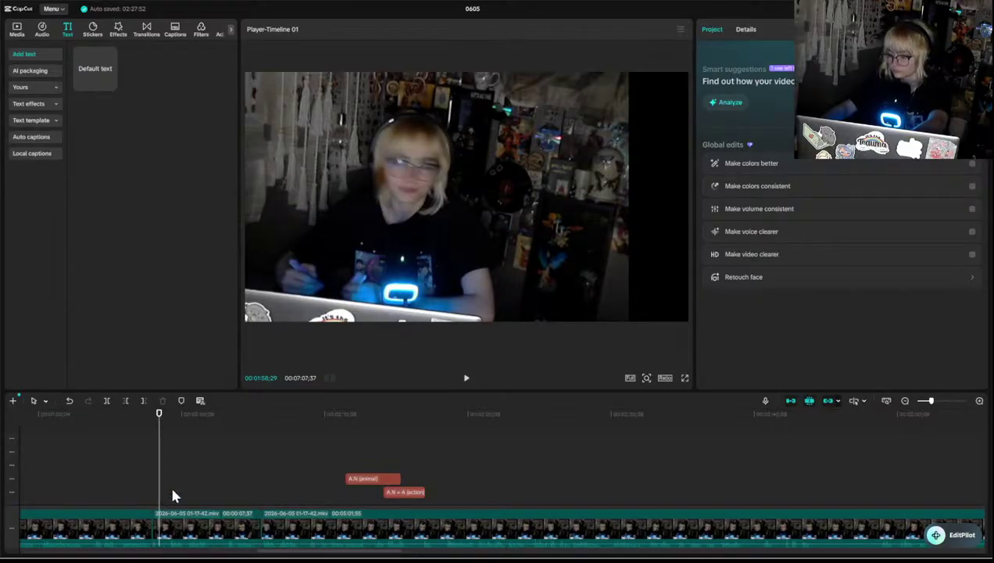
{"action": "left_click", "coordinate": [173, 495]}
{"action": "key", "text": "space"}
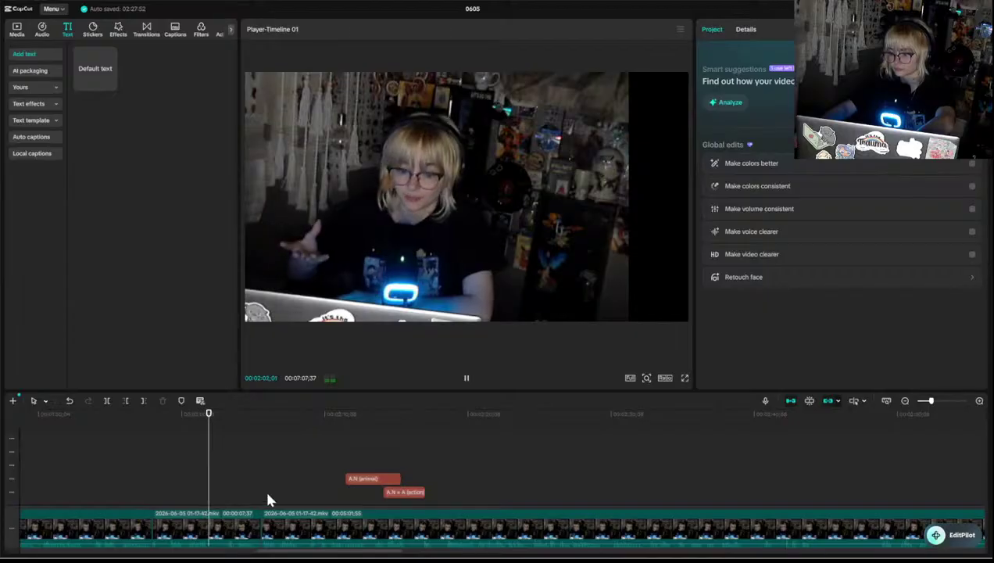
{"action": "left_click", "coordinate": [266, 500]}
{"action": "left_click", "coordinate": [156, 496]}
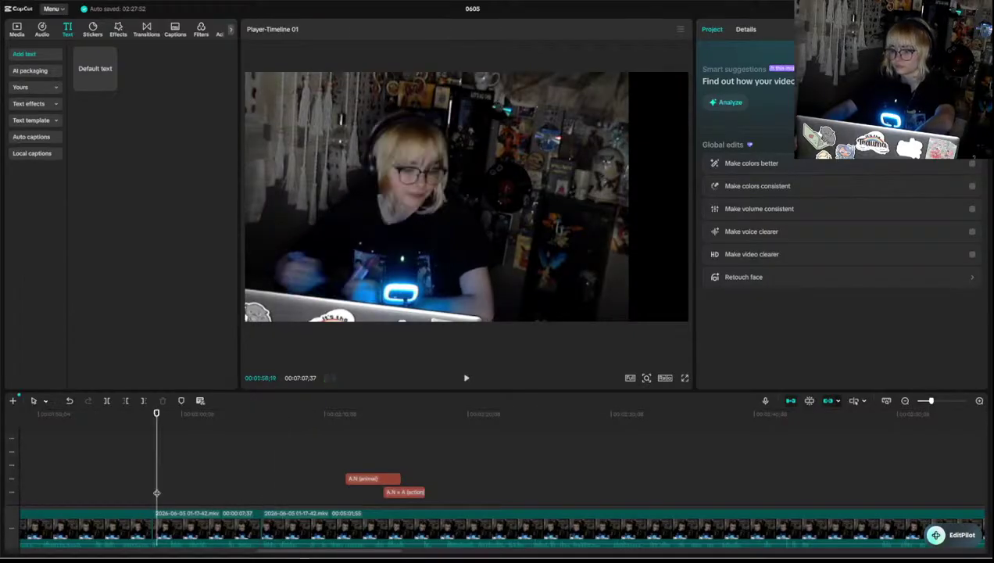
{"action": "left_click", "coordinate": [193, 523]}
{"action": "key", "text": "Delete"}
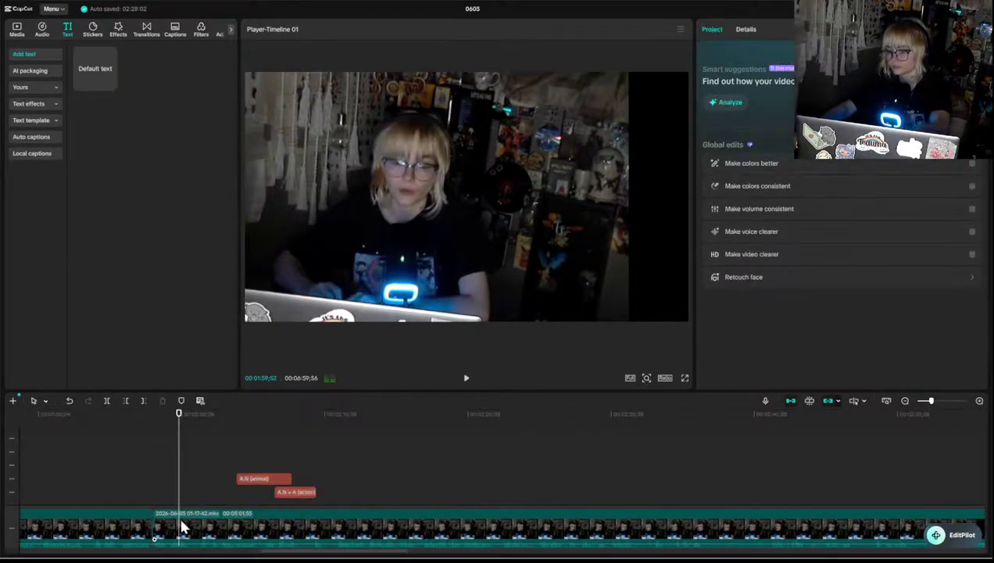
- Move the "A.N (animal)" text clip to start at 00:02:00;08, where the remaining take mentions it, and check its timing
{"action": "left_click", "coordinate": [142, 499]}
{"action": "key", "text": "space"}
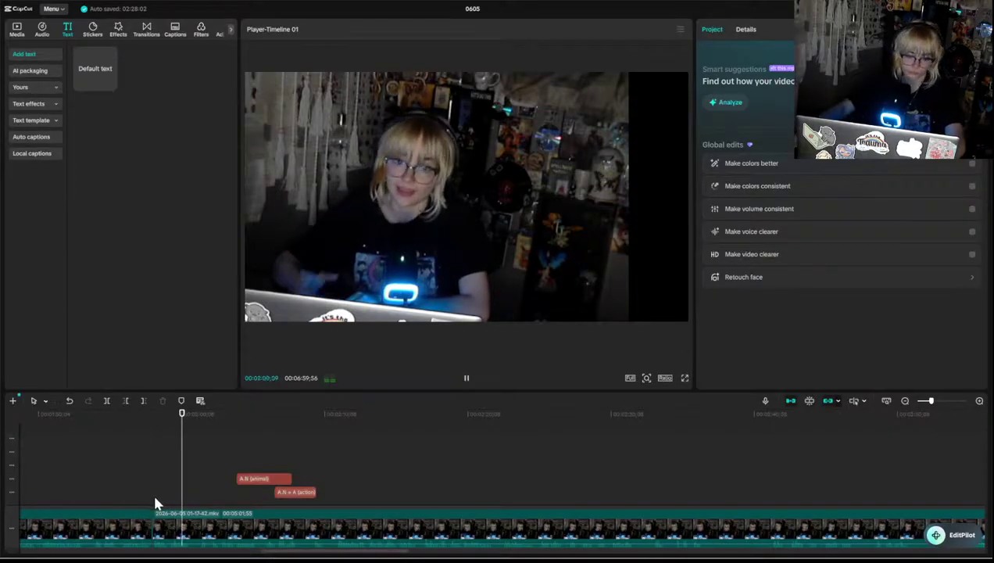
{"action": "key", "text": "space"}
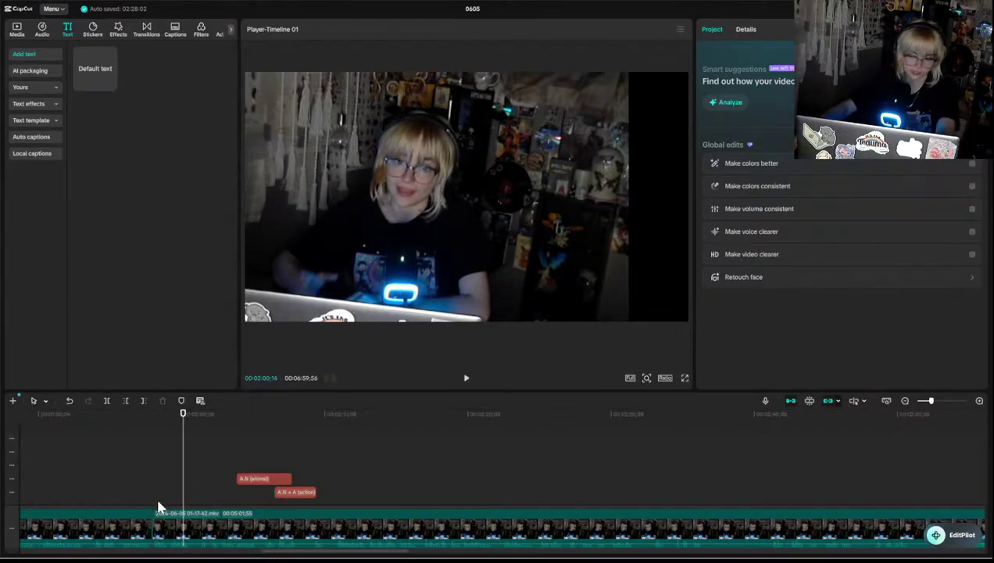
{"action": "key", "text": "Left"}
{"action": "key", "text": "Left"}
{"action": "key", "text": "Left"}
{"action": "key", "text": "Left"}
{"action": "key", "text": "Left"}
{"action": "left_click_drag", "start_coordinate": [247, 484], "coordinate": [193, 485]}
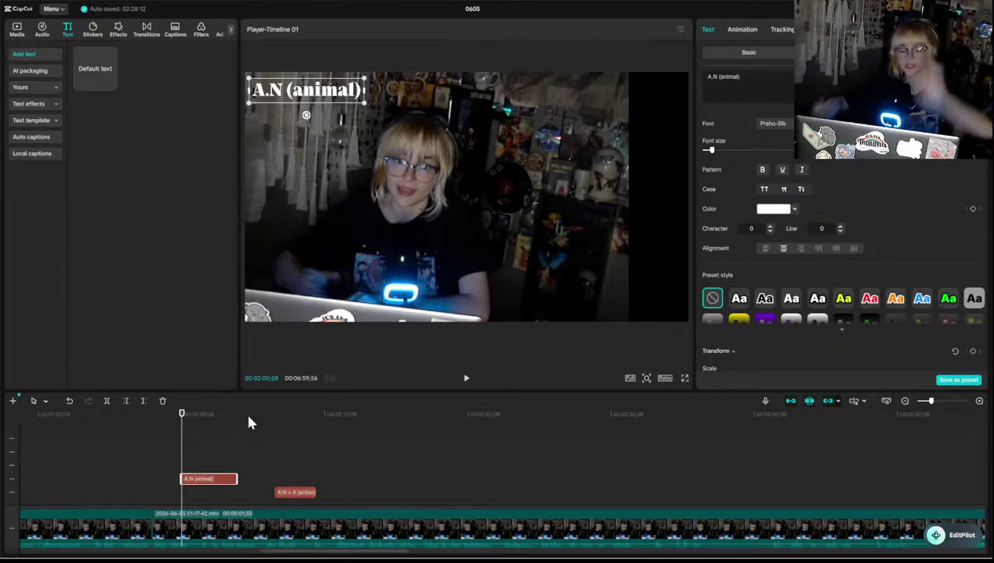
{"action": "left_click", "coordinate": [178, 465]}
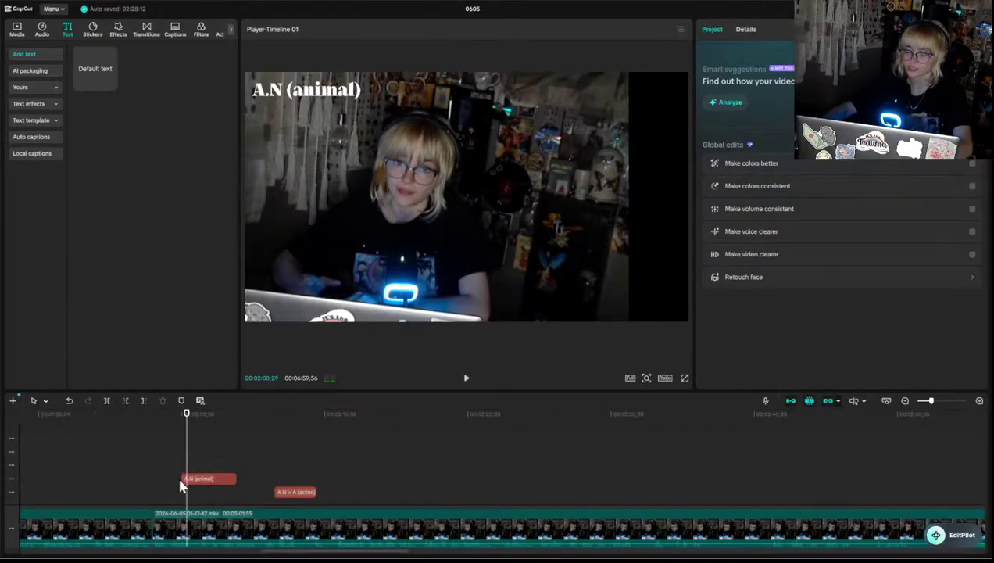
{"action": "left_click", "coordinate": [172, 467]}
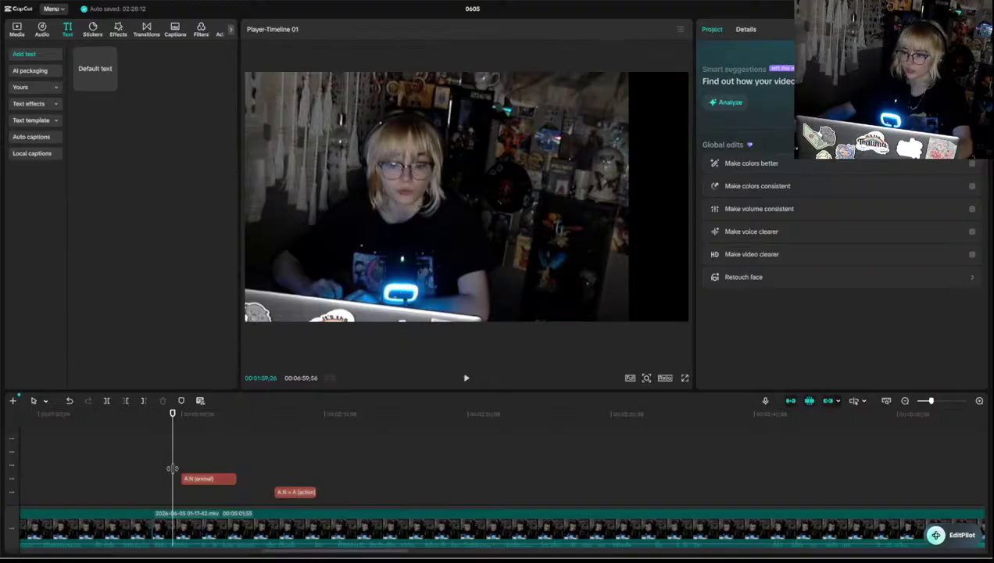
- Extend the end of the "A.N (animal)" text clip to about 00:02:05, checking playback around it
{"action": "key", "text": "space"}
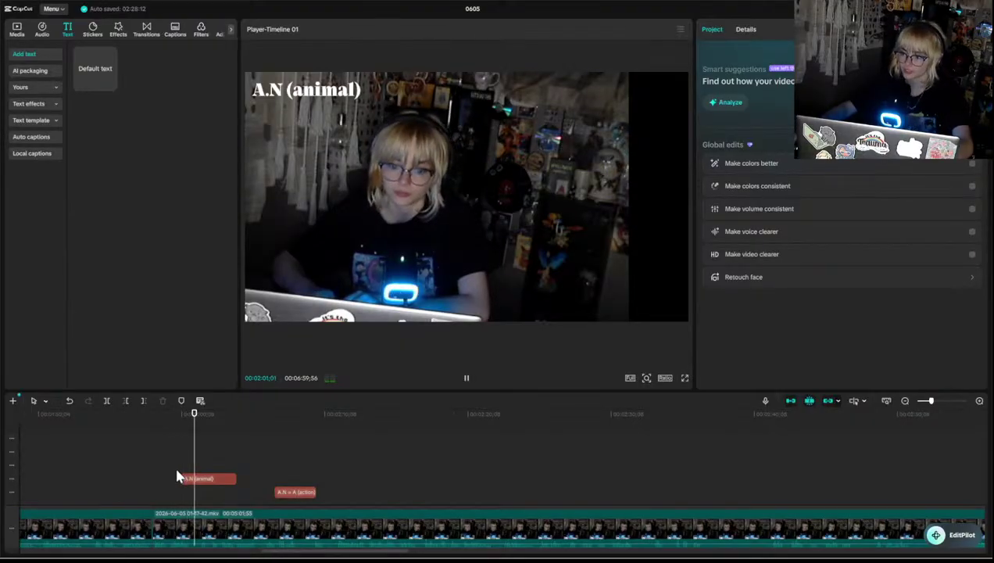
{"action": "left_click", "coordinate": [170, 469]}
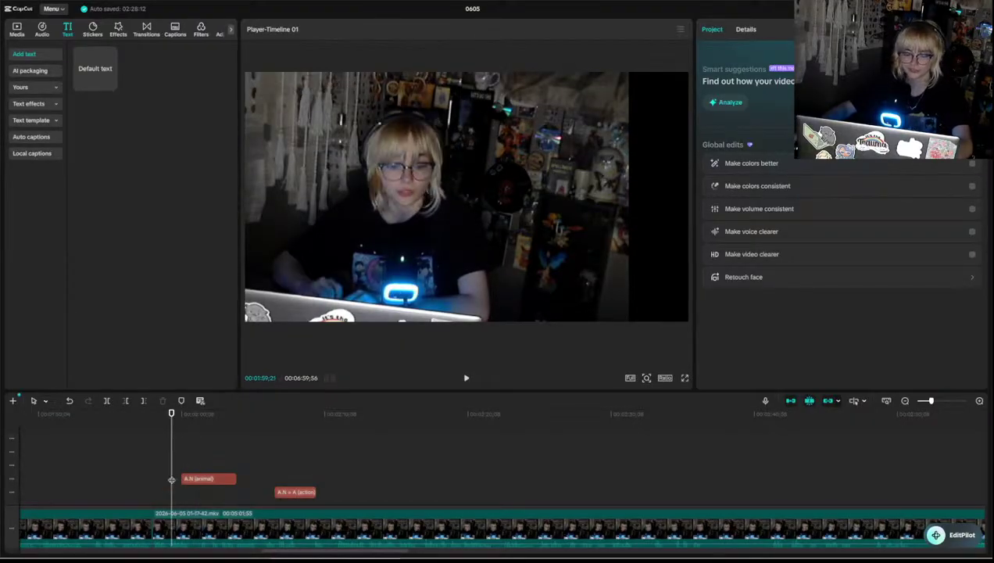
{"action": "key", "text": "space"}
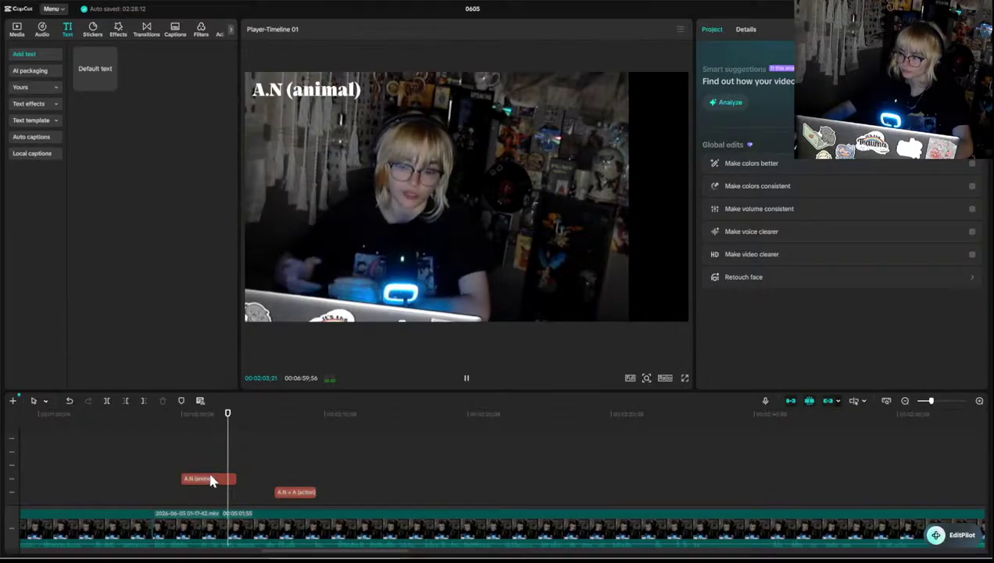
{"action": "key", "text": "space"}
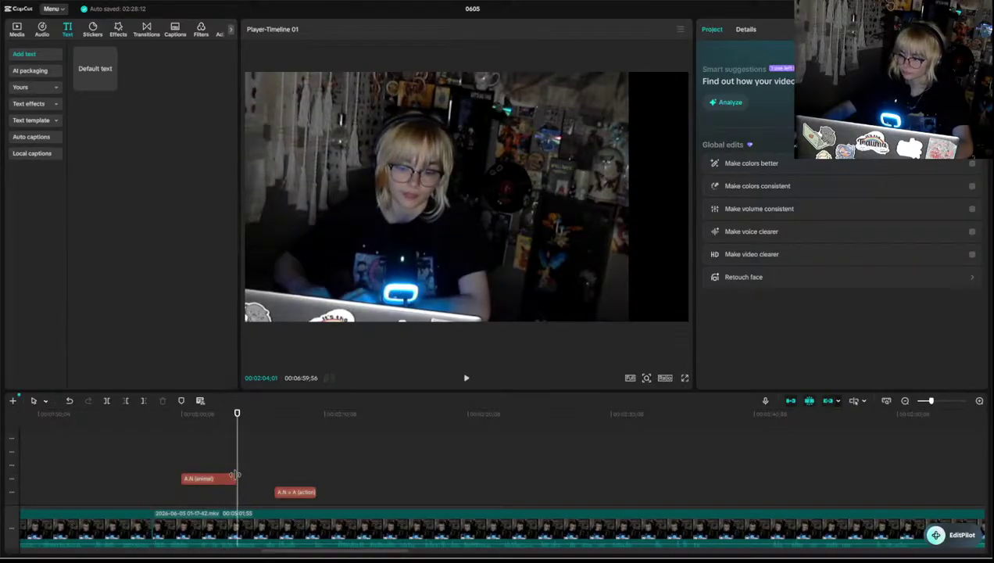
{"action": "left_click_drag", "start_coordinate": [235, 475], "coordinate": [254, 479]}
{"action": "key", "text": "space"}
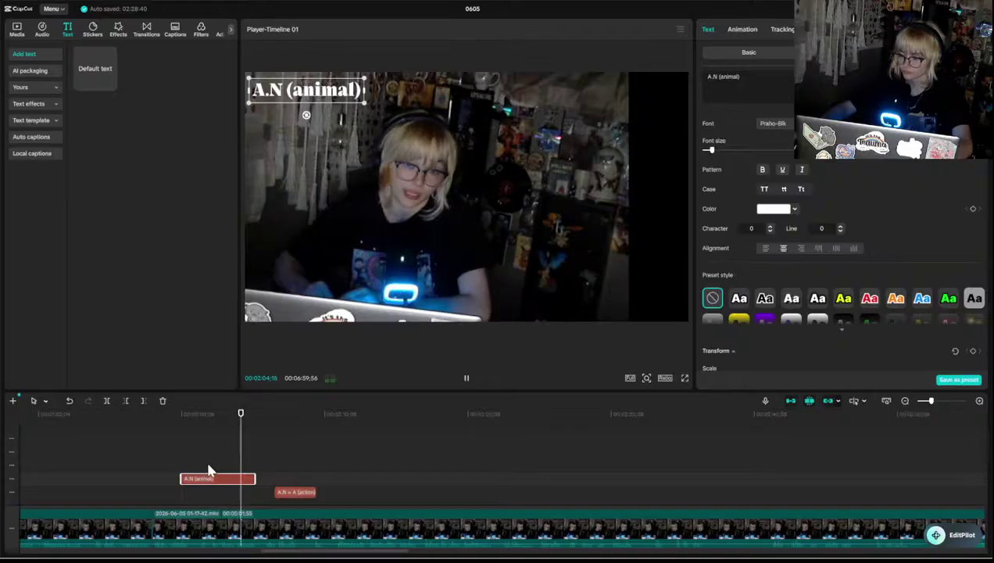
{"action": "key", "text": "space"}
{"action": "left_click", "coordinate": [246, 466]}
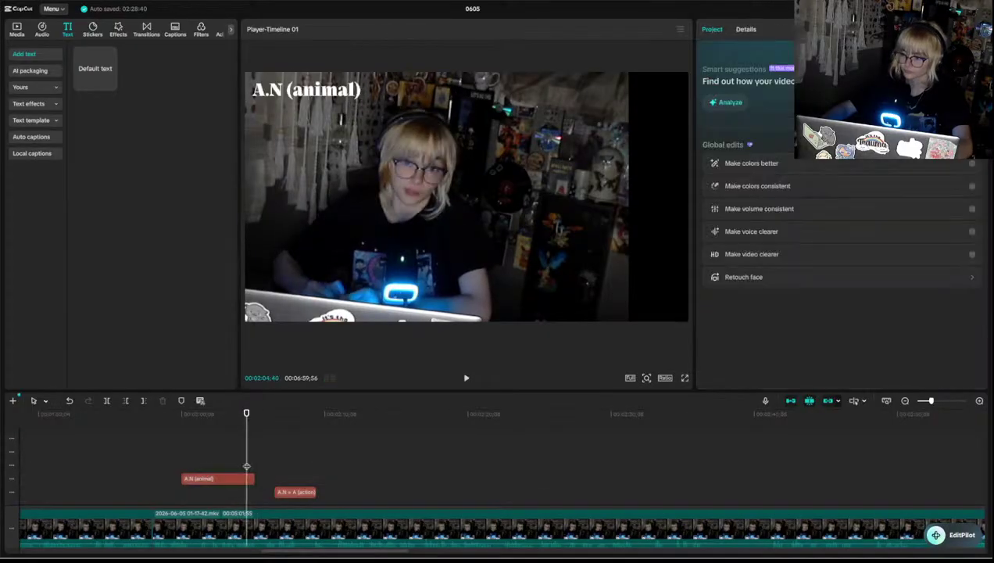
- Extend the end of the "A.N = A (action)" text clip to 00:02:10;10 and review the footage after it
{"action": "key", "text": "space"}
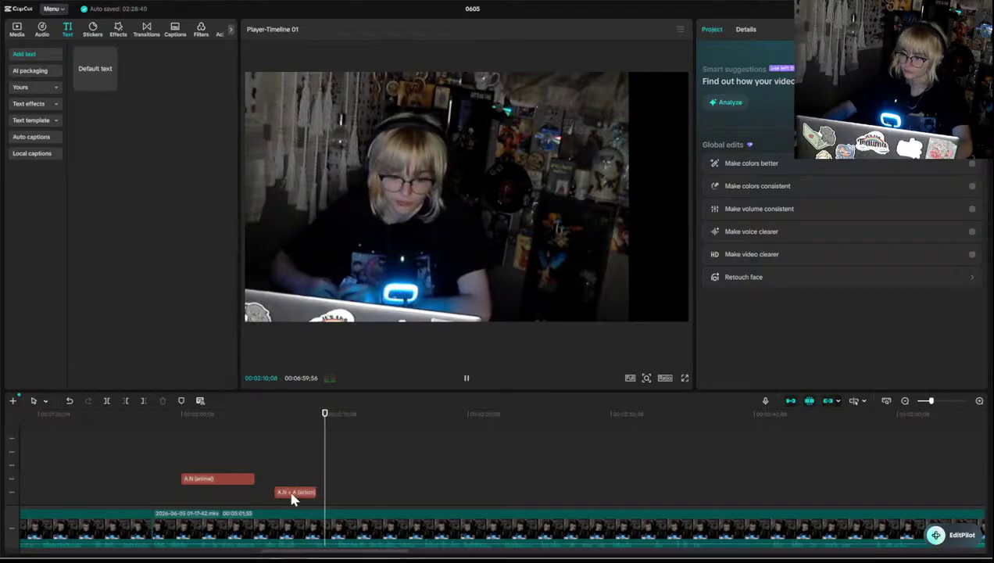
{"action": "left_click_drag", "start_coordinate": [316, 492], "coordinate": [325, 492]}
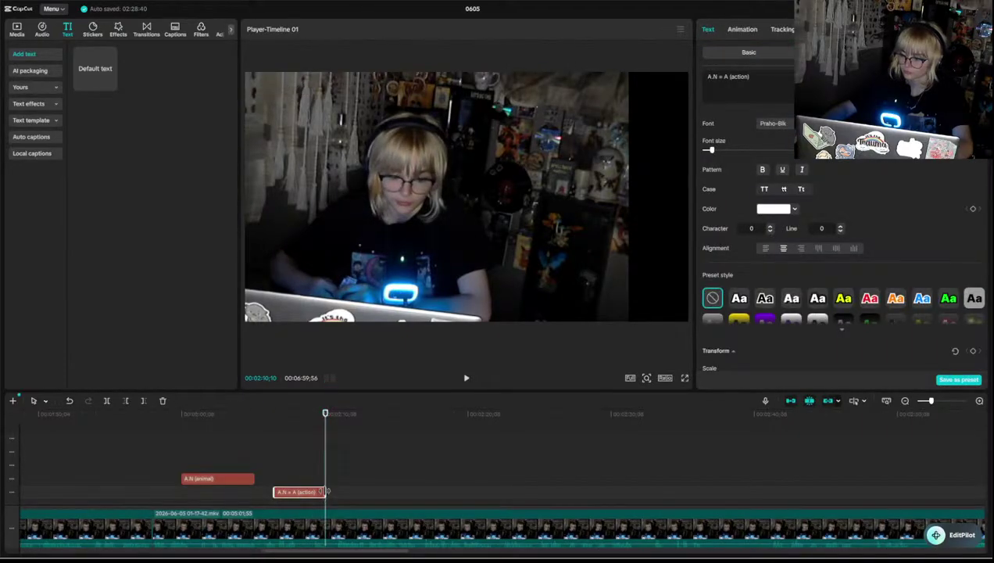
{"action": "key", "text": "space"}
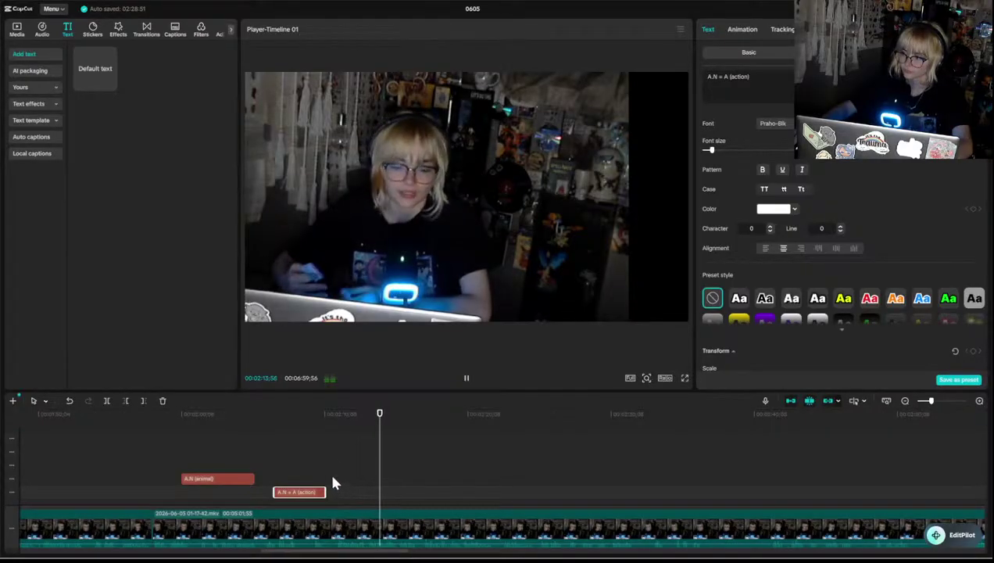
{"action": "scroll", "coordinate": [329, 480], "scroll_direction": "down", "scroll_amount": 1}
{"action": "left_click", "coordinate": [333, 470]}
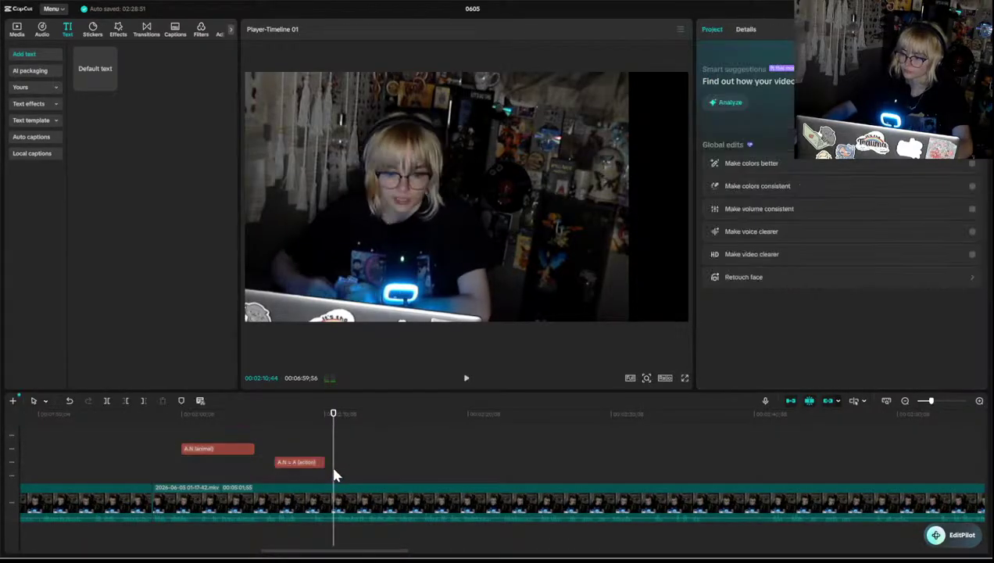
- Paste a copy of the styled text at 00:02:15;12 and change its wording to "__ = A"
{"action": "key", "text": "space"}
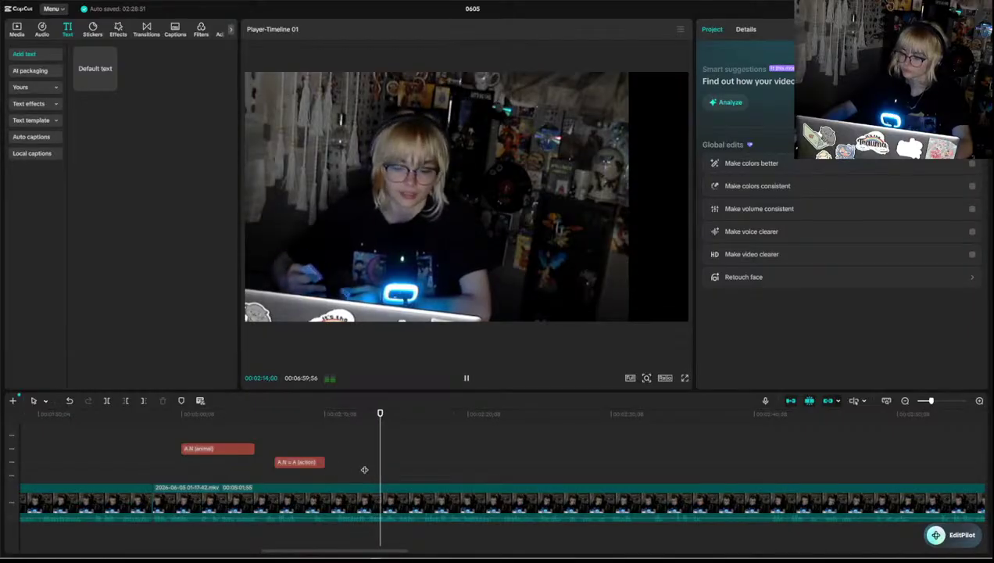
{"action": "key", "text": "space"}
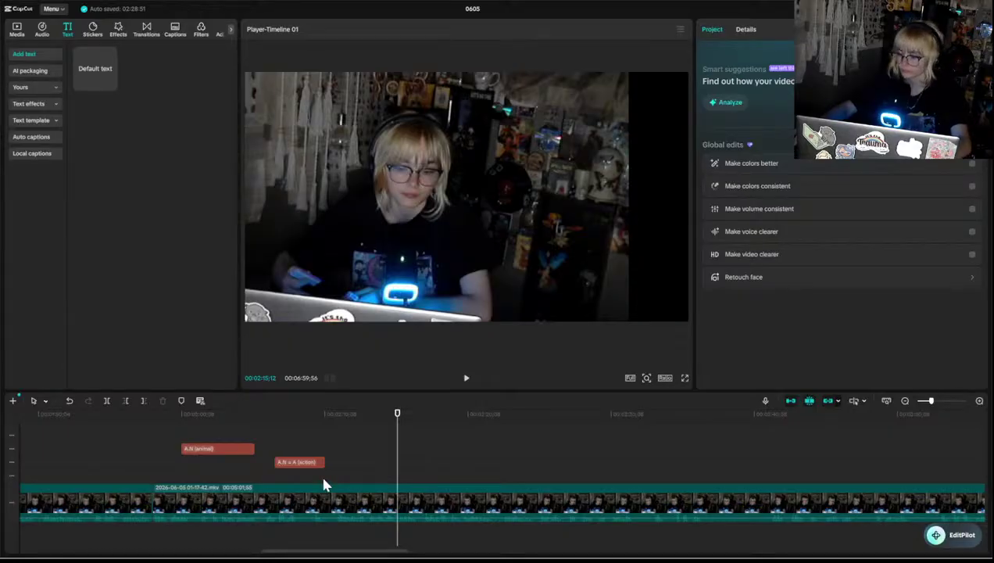
{"action": "key", "text": "ctrl+v"}
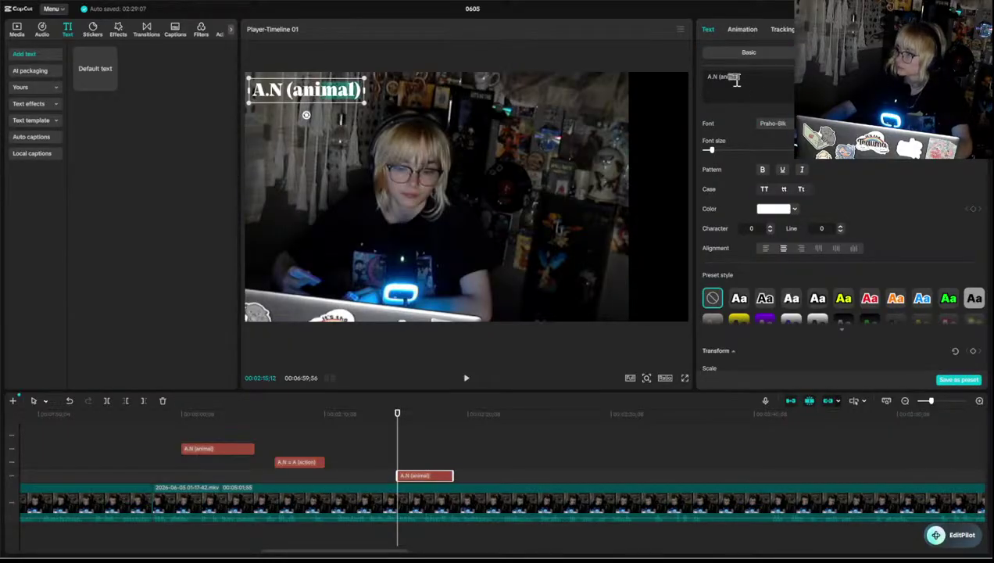
{"action": "triple_click", "coordinate": [744, 81]}
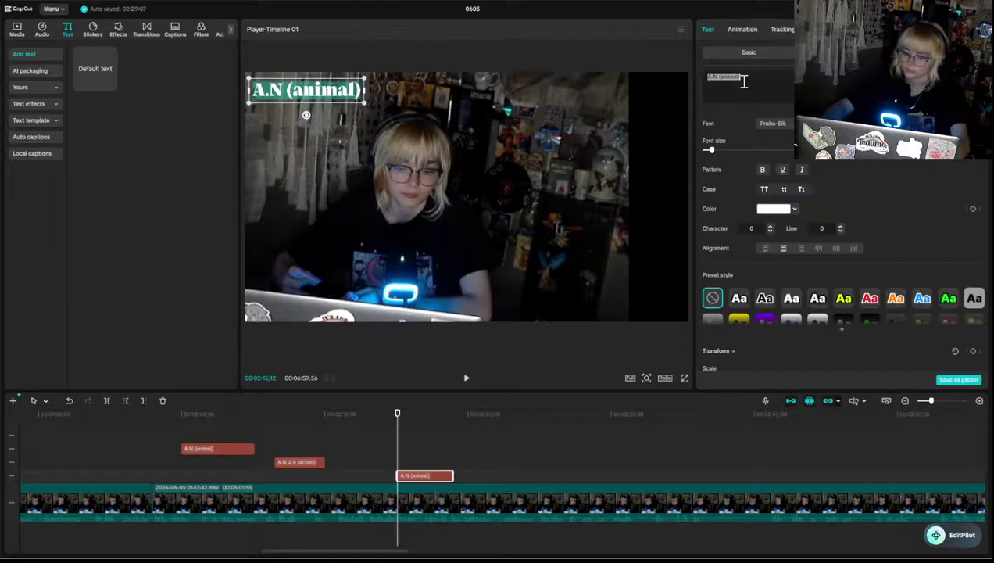
{"action": "key", "text": "BackSpace"}
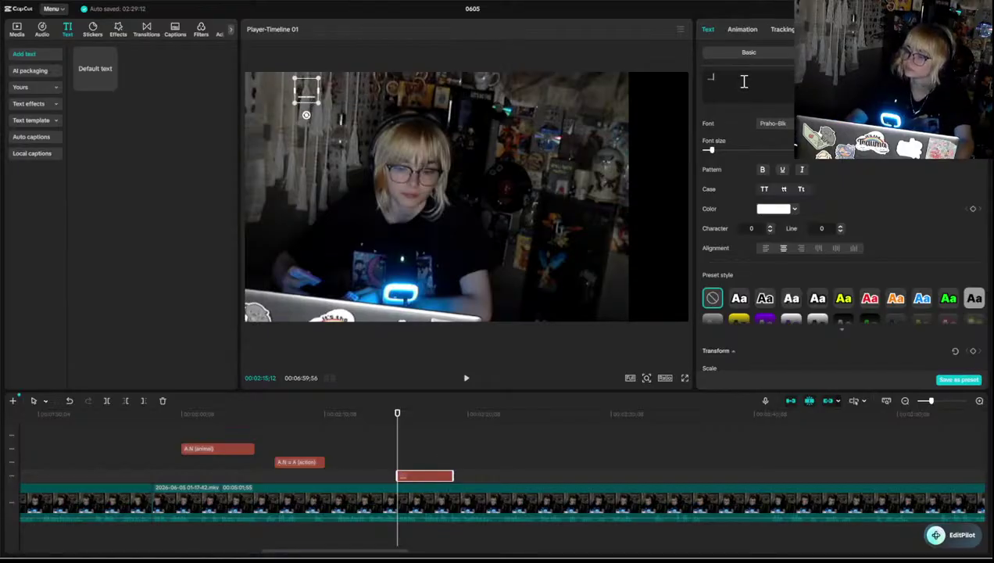
{"action": "type", "text": "-+"}
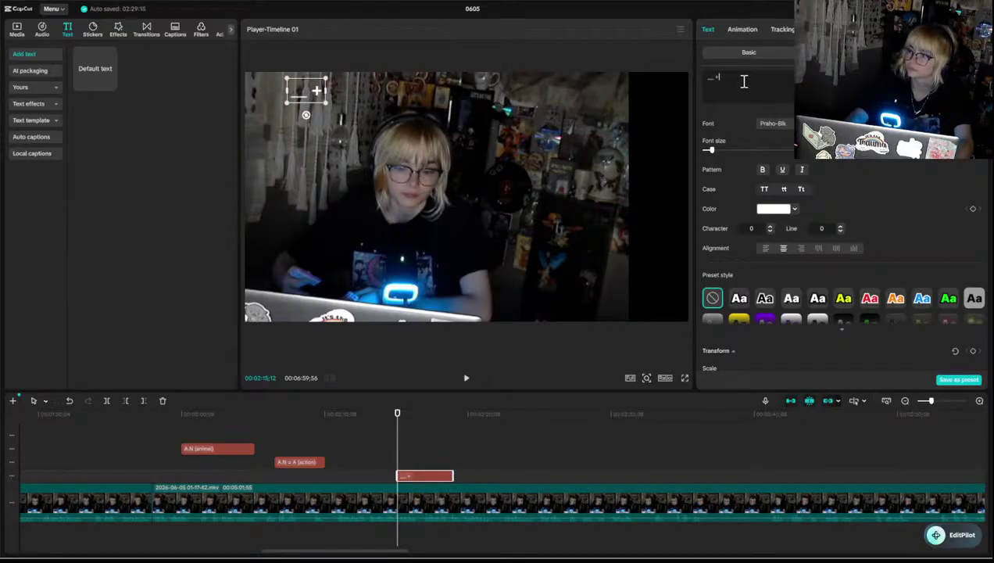
{"action": "key", "text": "BackSpace"}
{"action": "type", "text": "="}
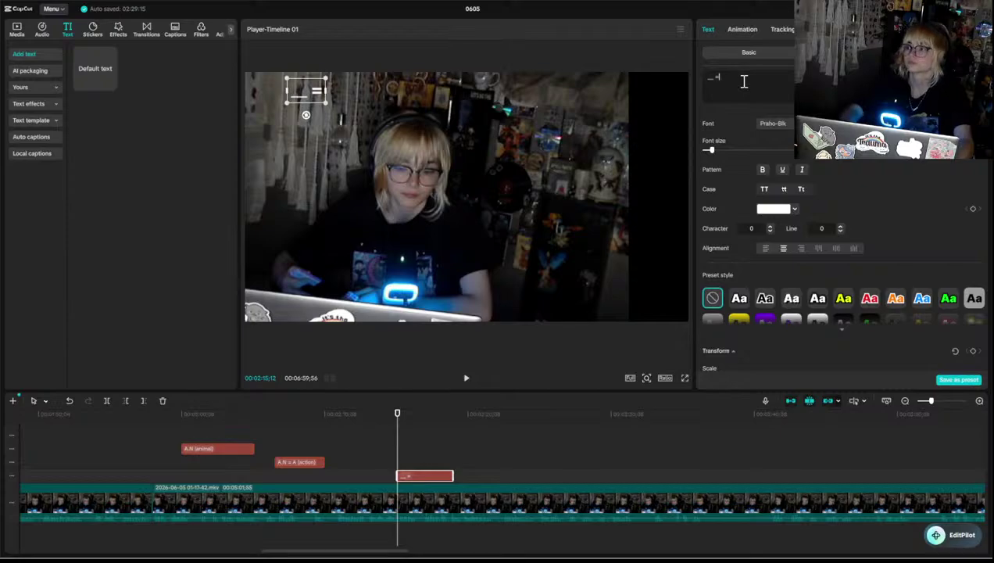
{"action": "type", "text": " A"}
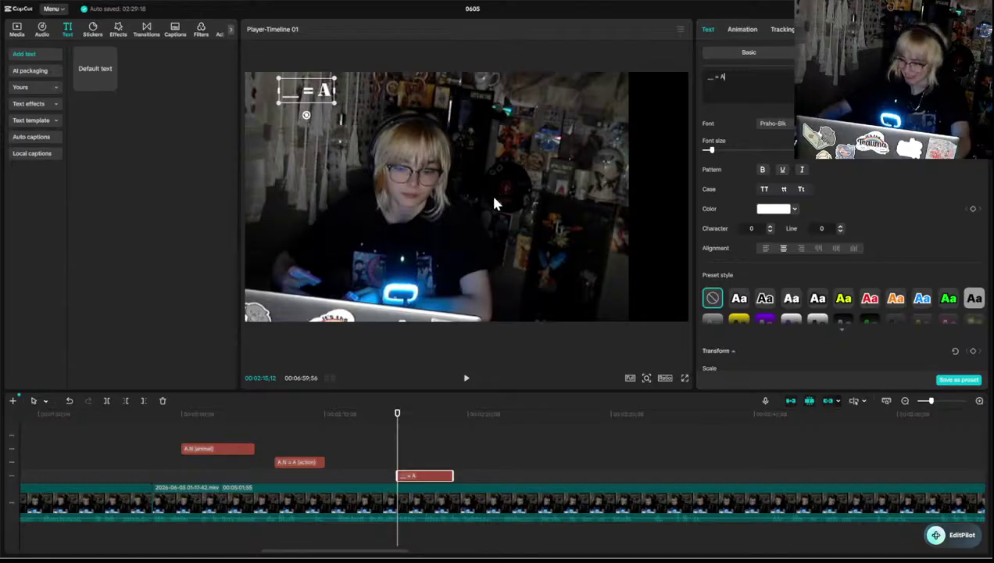
- Trim the start of the "__ = A" text clip to about 00:02:15;30 and check its timing against the speech
{"action": "left_click", "coordinate": [385, 459]}
{"action": "key", "text": "space"}
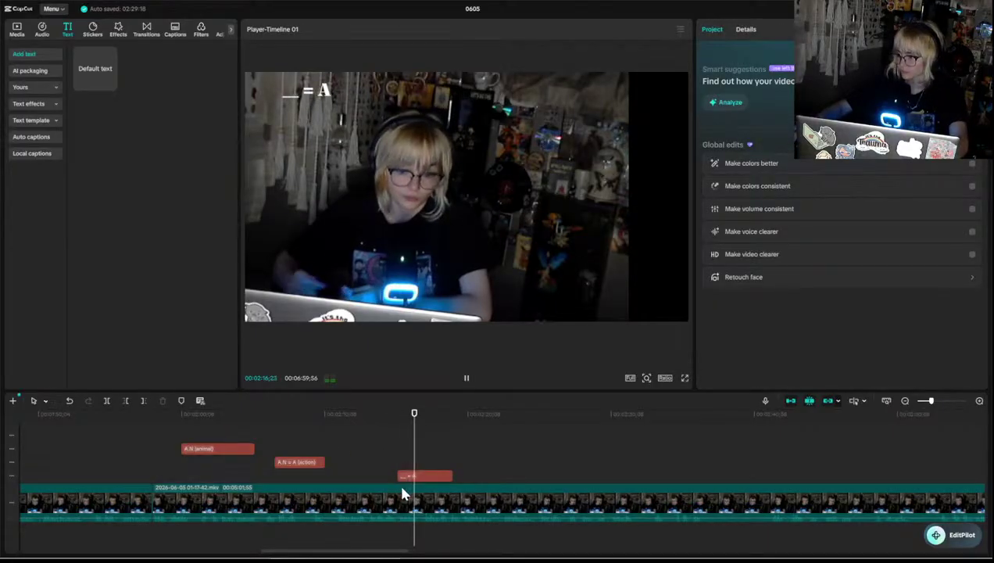
{"action": "key", "text": "space"}
{"action": "left_click", "coordinate": [396, 475]}
{"action": "left_click", "coordinate": [390, 453]}
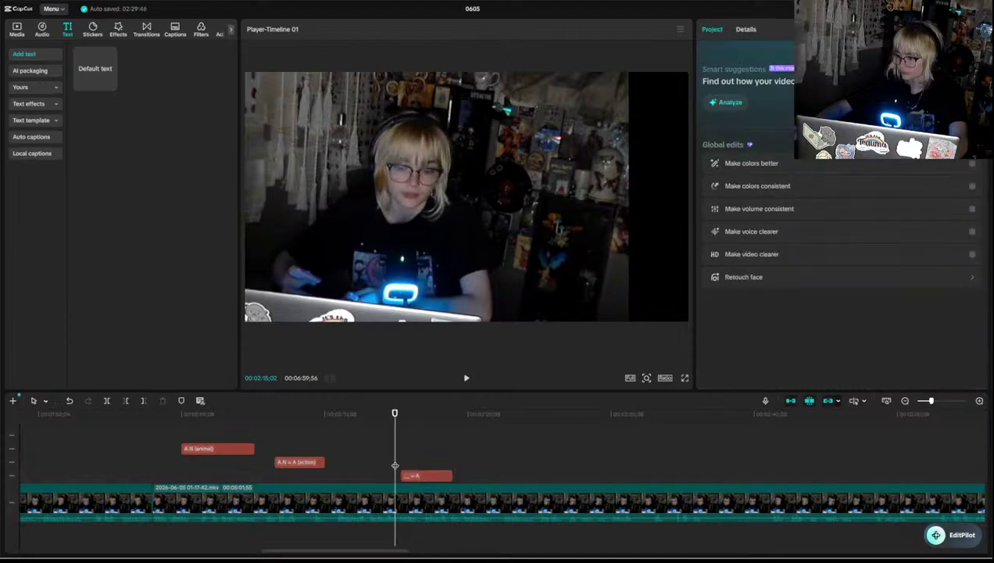
{"action": "key", "text": "space"}
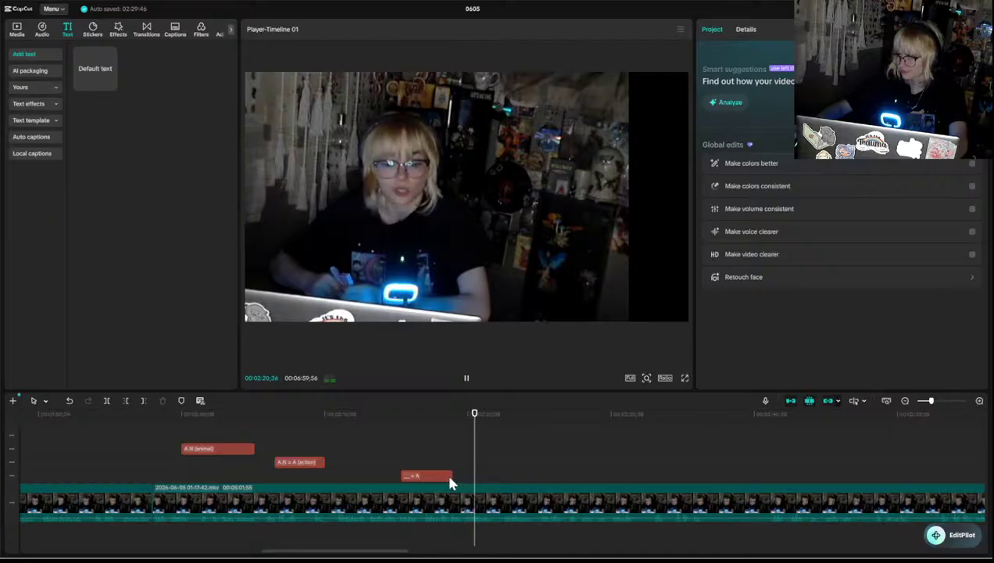
{"action": "key", "text": "space"}
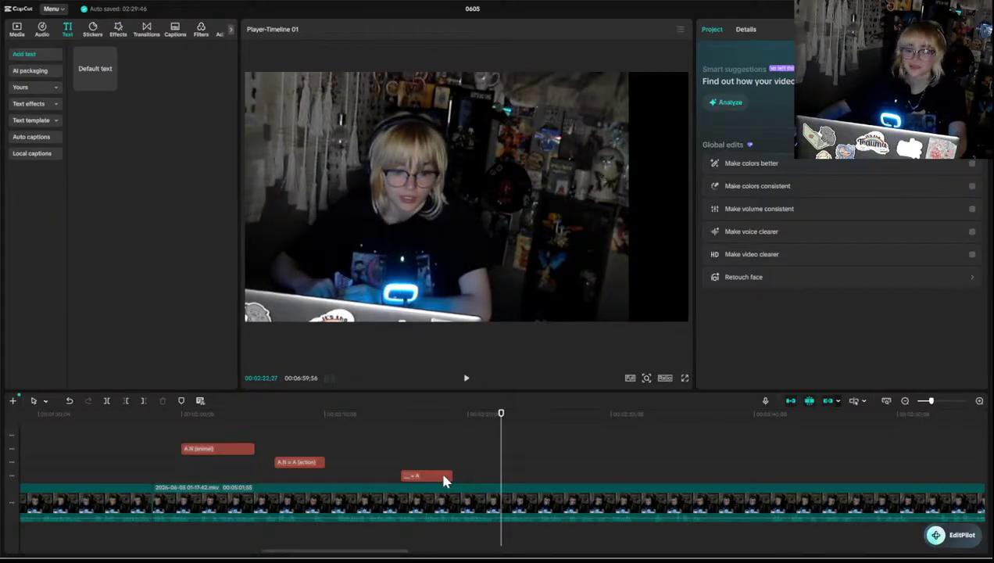
- Play on to the next spoken note and paste another copy of the styled text at 00:02:25;57
{"action": "key", "text": "space"}
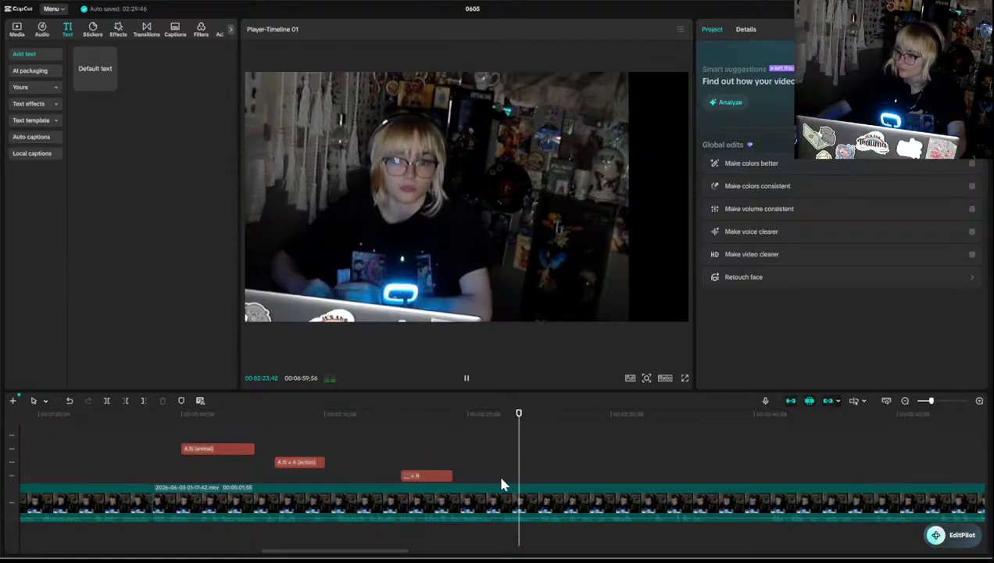
{"action": "key", "text": "space"}
{"action": "key", "text": "space"}
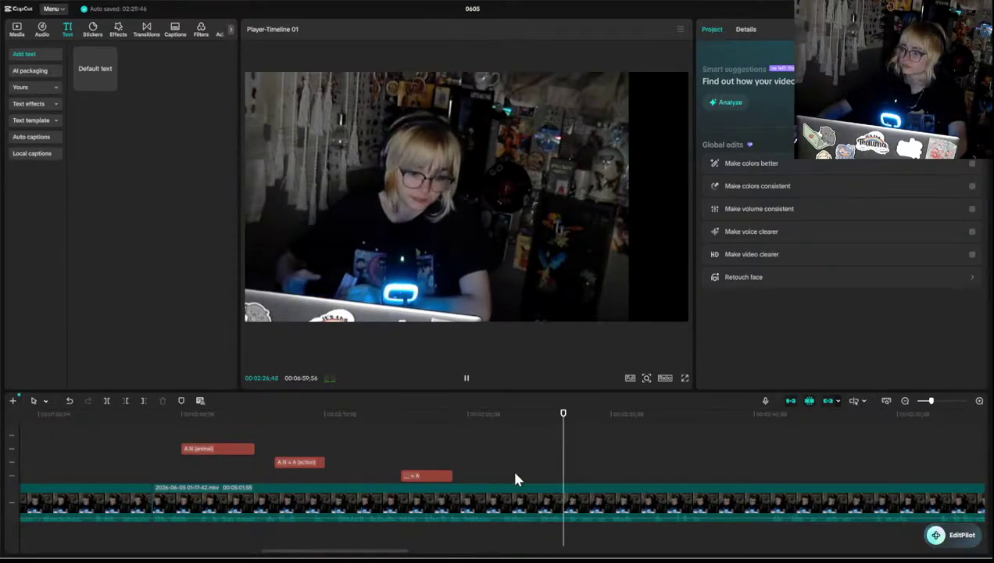
{"action": "left_click", "coordinate": [530, 475]}
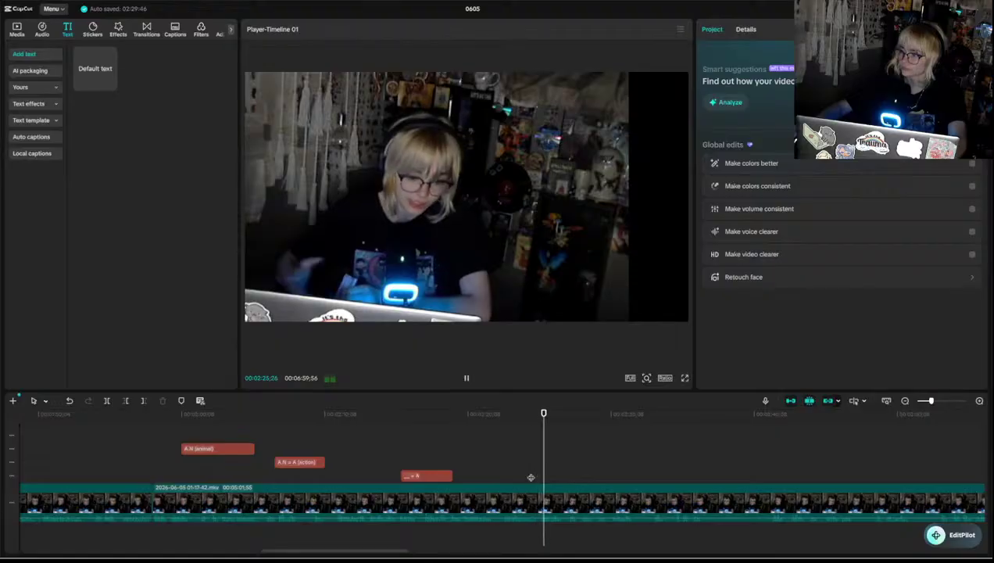
{"action": "key", "text": "space"}
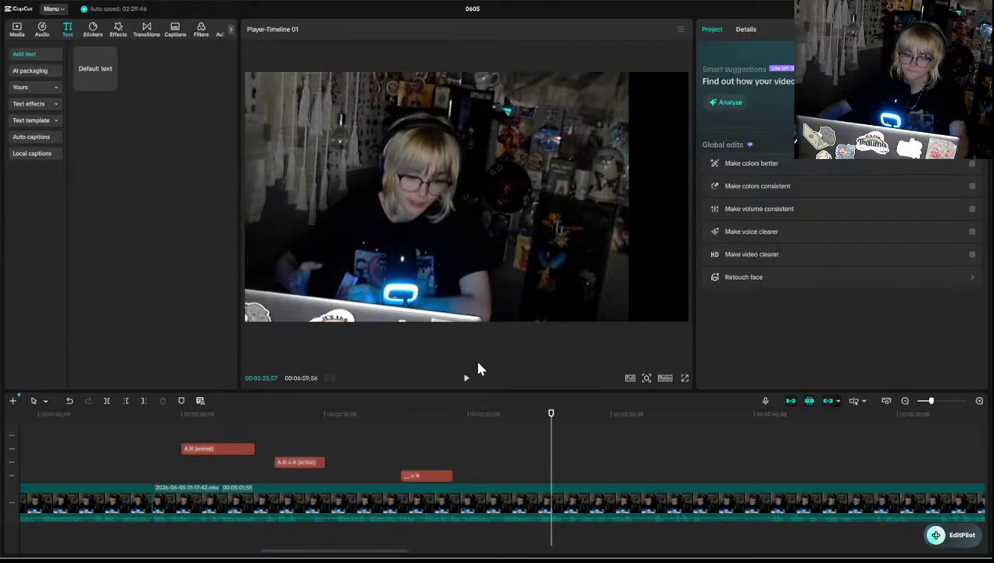
{"action": "key", "text": "ctrl+v"}
- Replace the wording of the text clip at 00:02:25;57 with "R.E. (real) = T(True)"
{"action": "key", "text": "ctrl+a"}
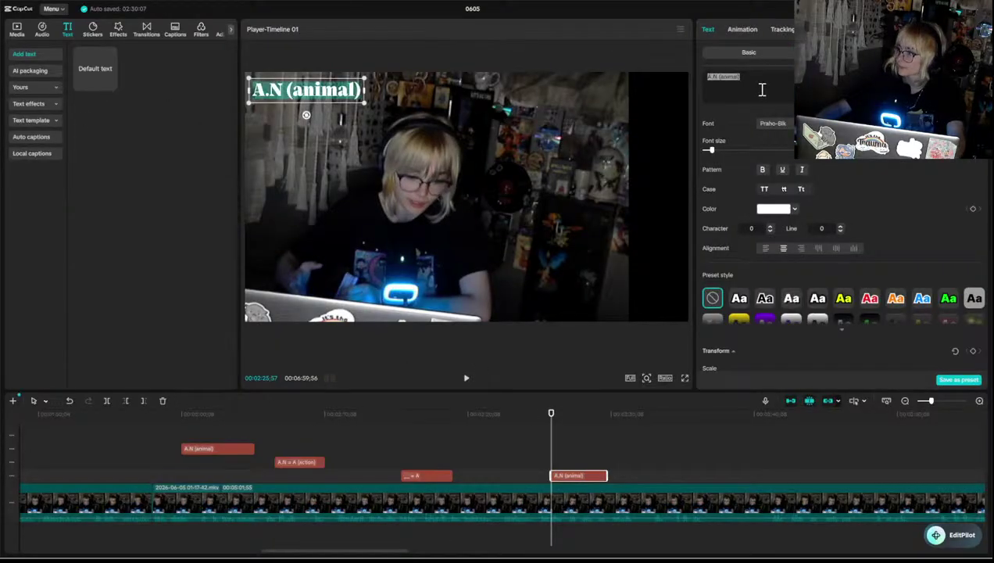
{"action": "key", "text": "BackSpace"}
{"action": "type", "text": "R."}
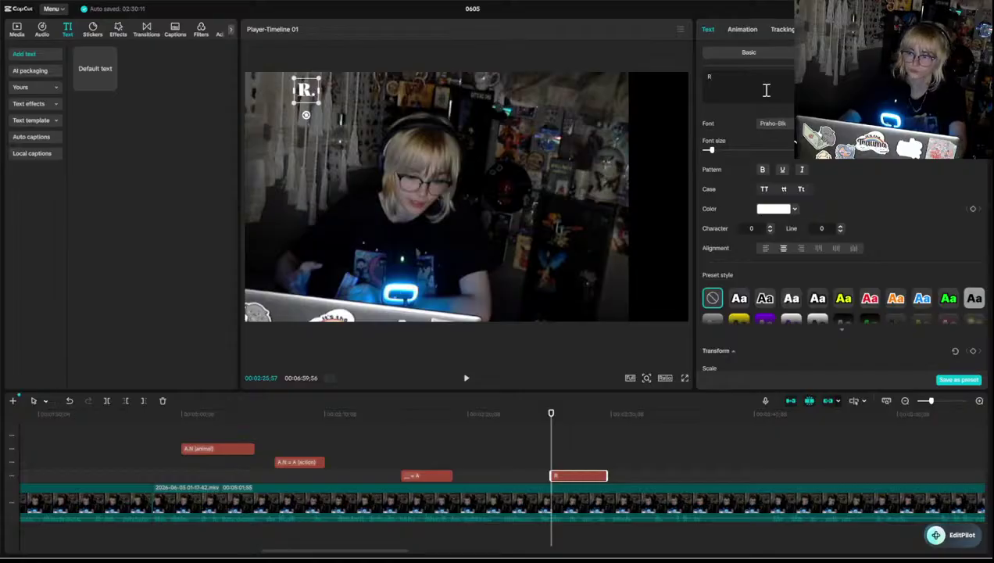
{"action": "type", "text": "E("}
{"action": "key", "text": "BackSpace"}
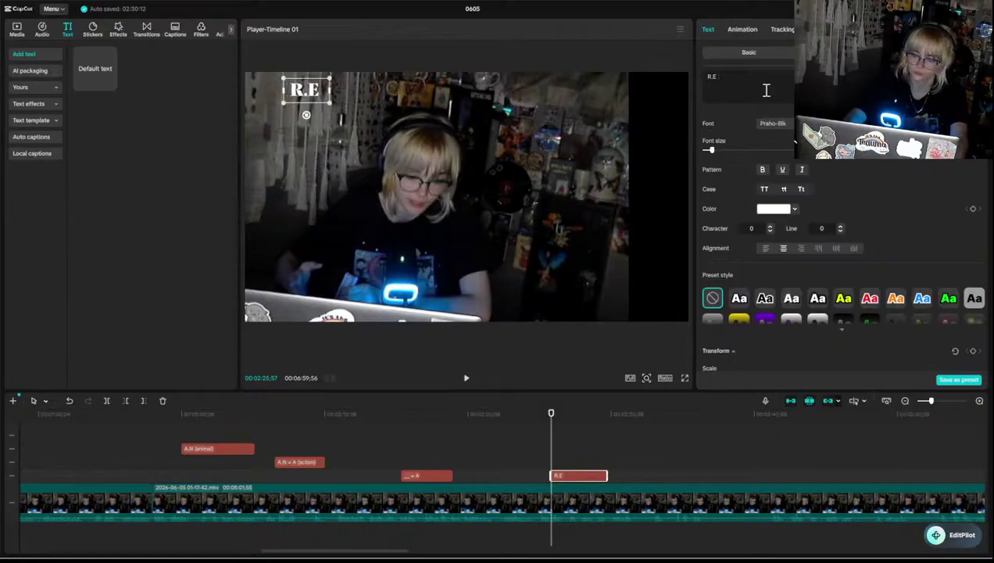
{"action": "type", "text": "."}
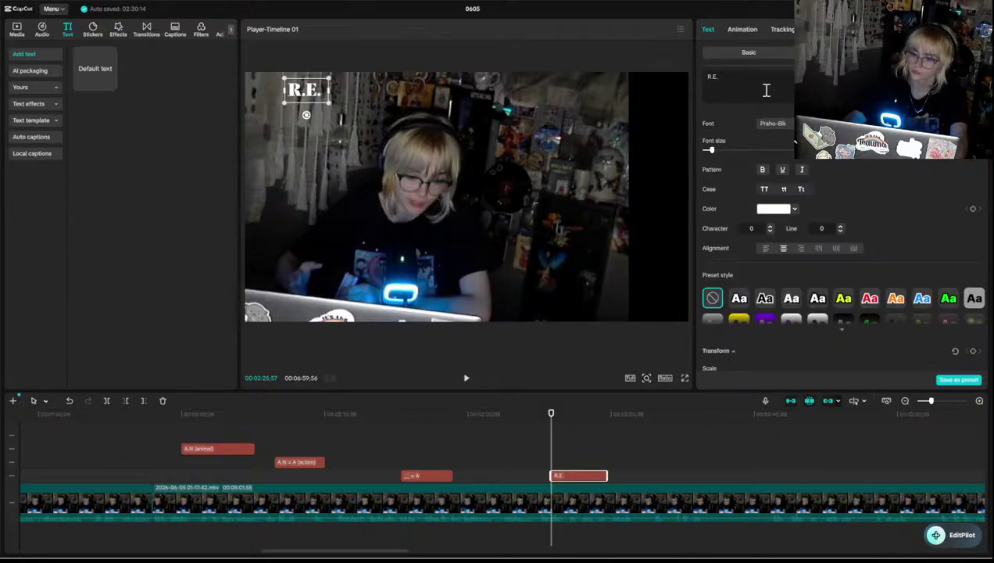
{"action": "type", "text": " (real"}
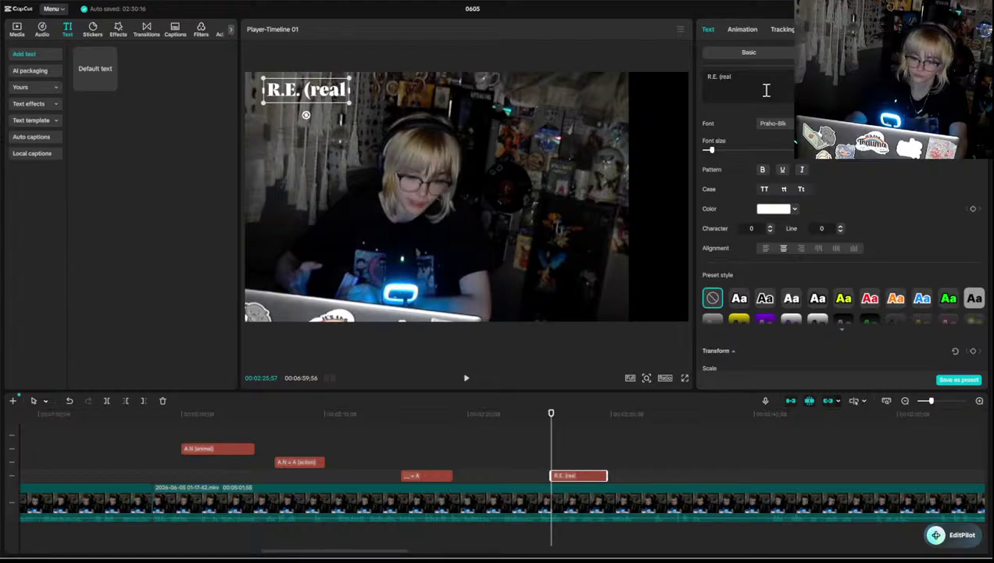
{"action": "type", "text": ") ="}
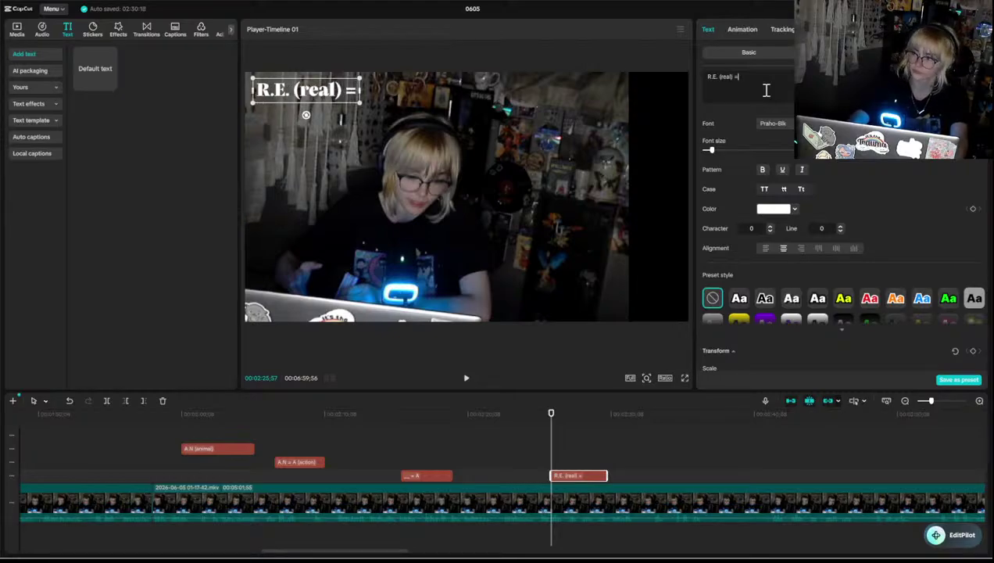
{"action": "type", "text": " T"}
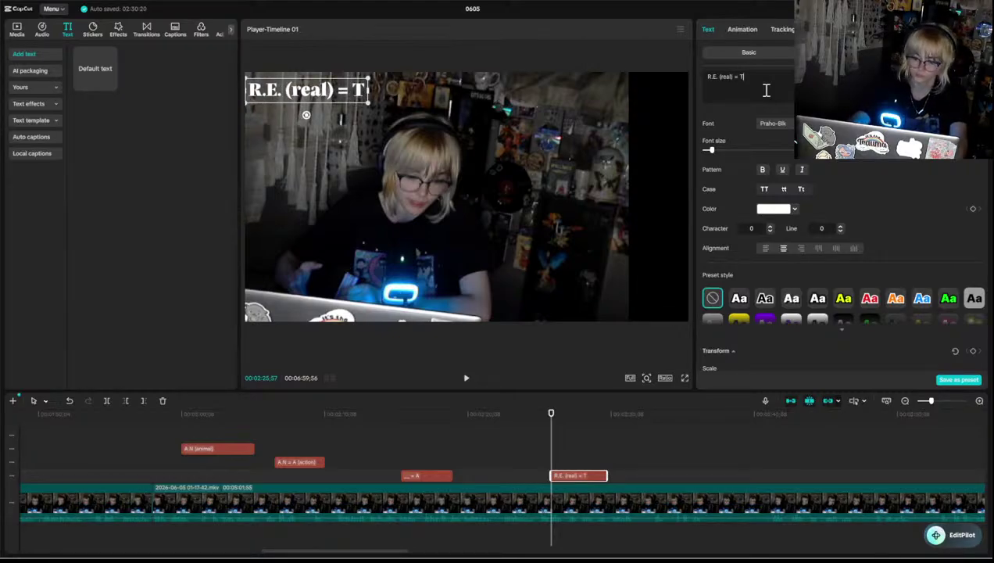
{"action": "type", "text": "("}
{"action": "type", "text": "True)"}
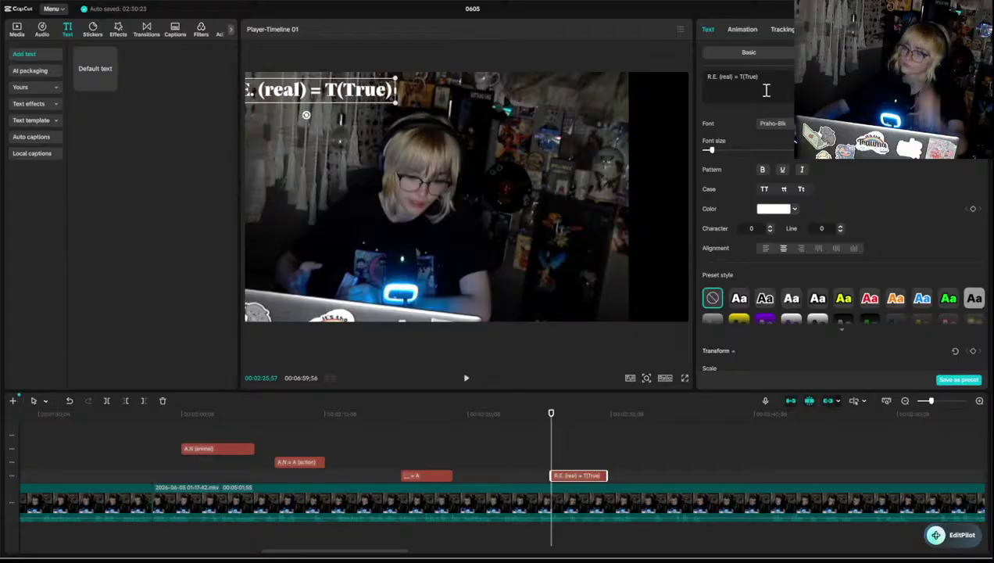
{"action": "left_click", "coordinate": [337, 193]}
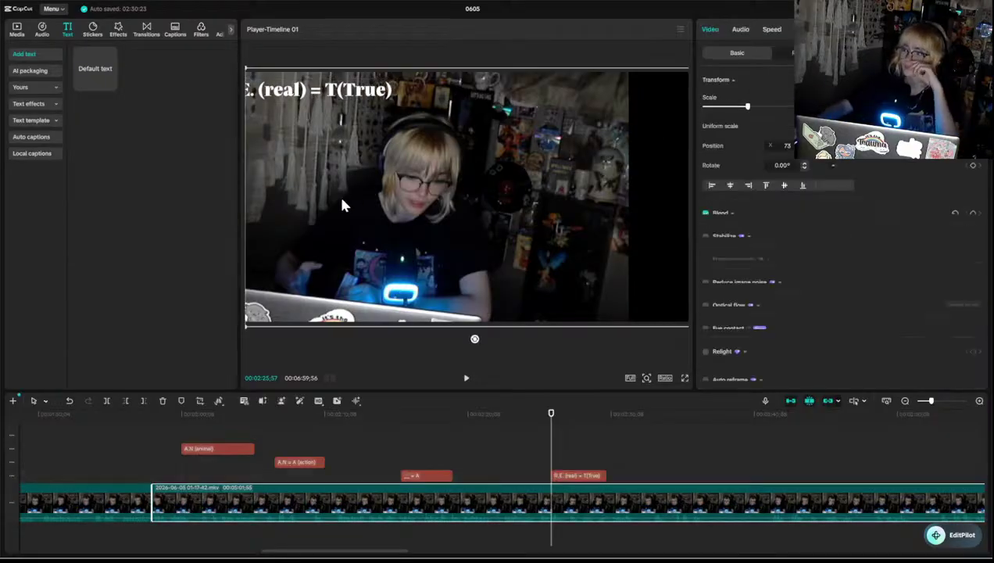
- Move the "R.E. (real) = T(True)" text fully inside the frame and play it from 00:02:24;08 to check its timing
{"action": "left_click_drag", "start_coordinate": [326, 92], "coordinate": [340, 91]}
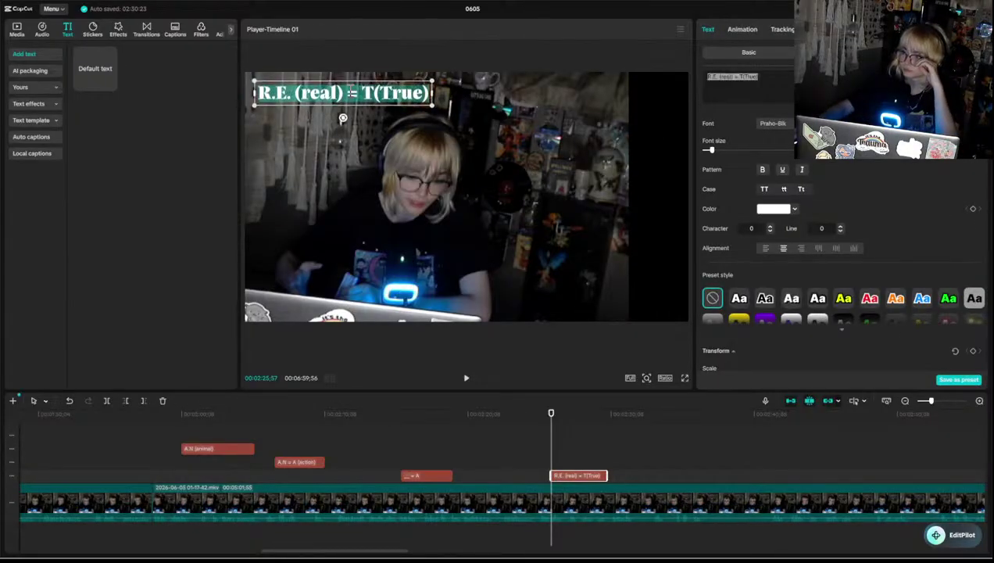
{"action": "left_click", "coordinate": [340, 151]}
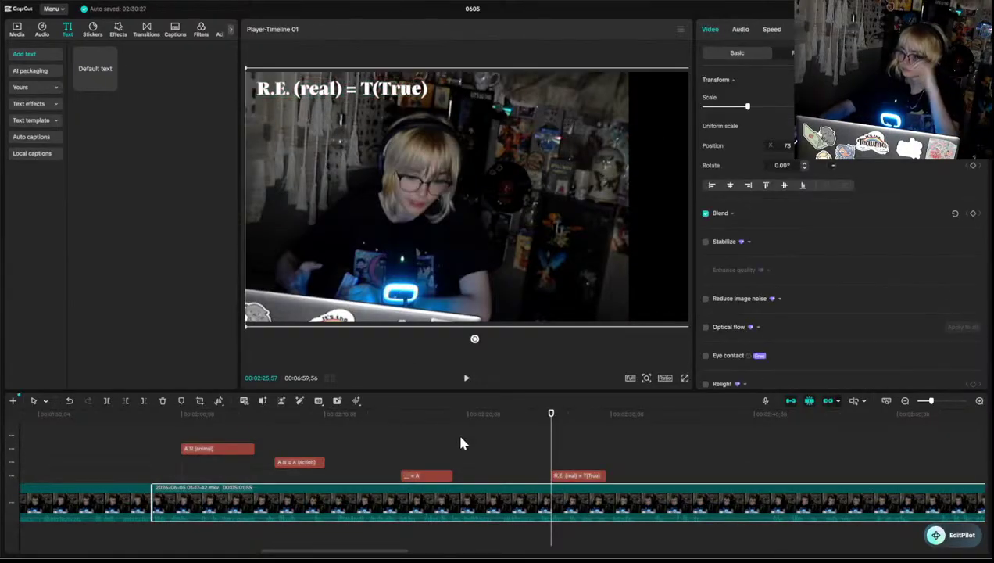
{"action": "left_click", "coordinate": [525, 454]}
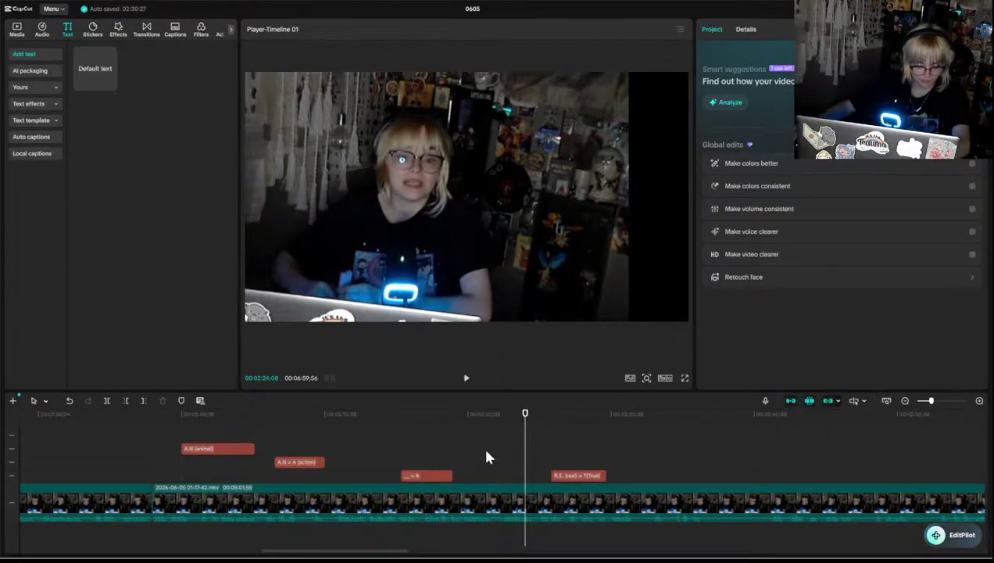
{"action": "key", "text": "space"}
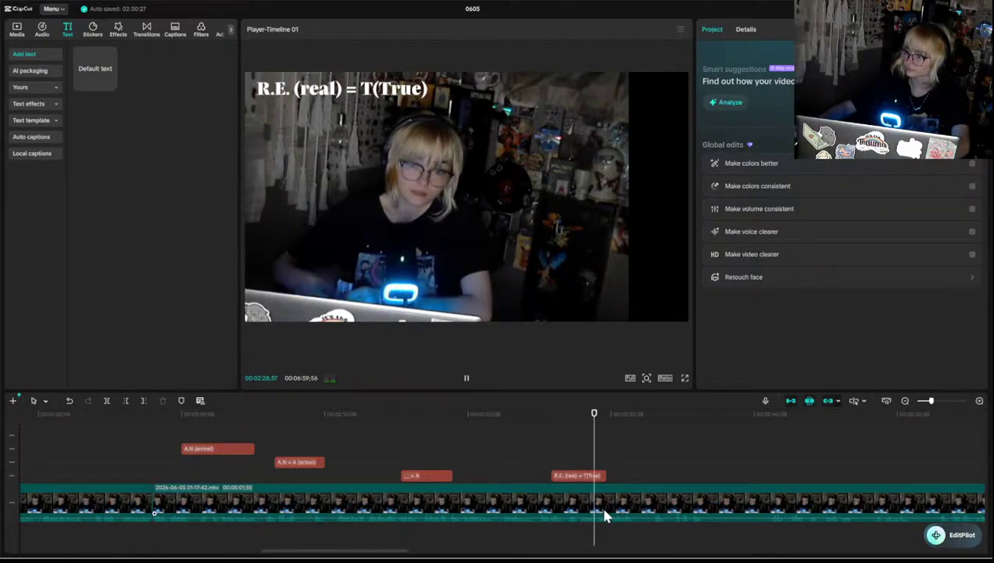
{"action": "key", "text": "space"}
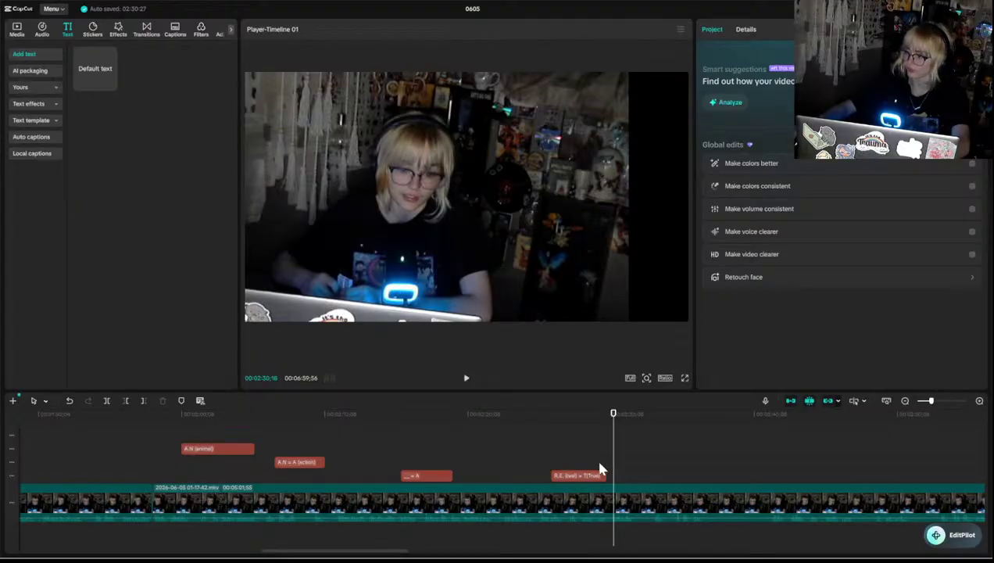
- Replay the speech after the "R.E. (real) = T(True)" clip and paste another copy of the styled text at 00:02:30;22
{"action": "key", "text": "space"}
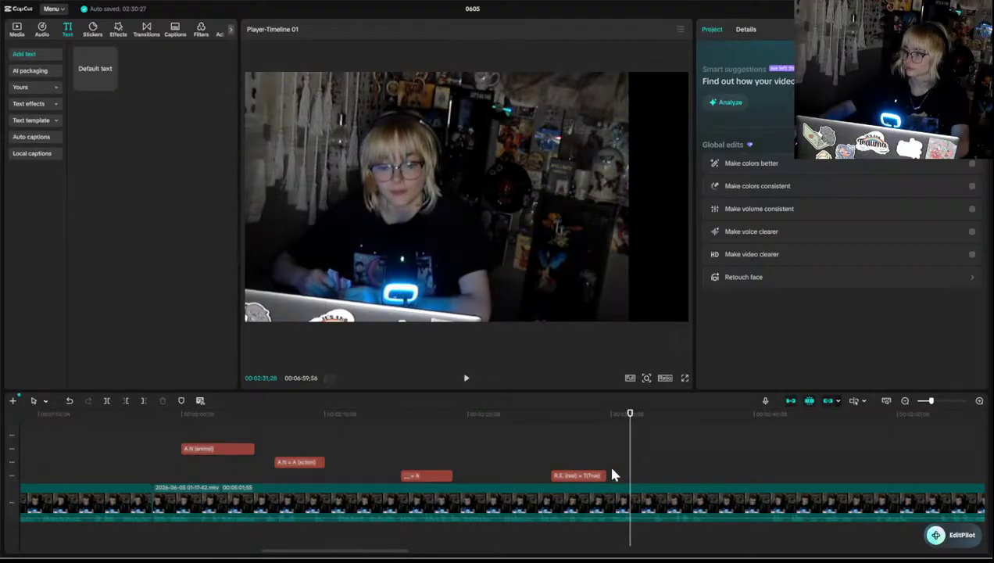
{"action": "left_click", "coordinate": [612, 469]}
{"action": "key", "text": "space"}
{"action": "key", "text": "space"}
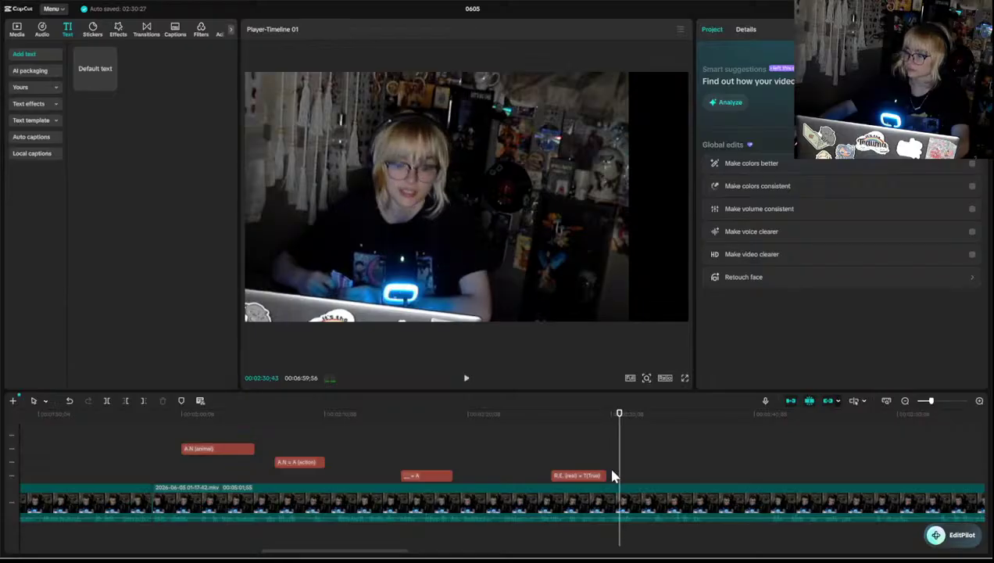
{"action": "left_click", "coordinate": [606, 462]}
{"action": "key", "text": "space"}
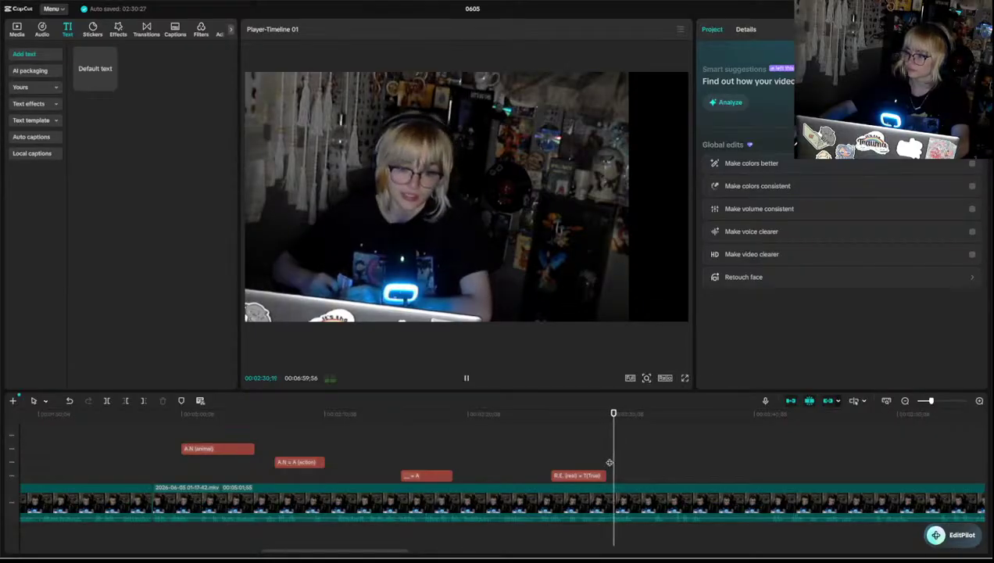
{"action": "key", "text": "space"}
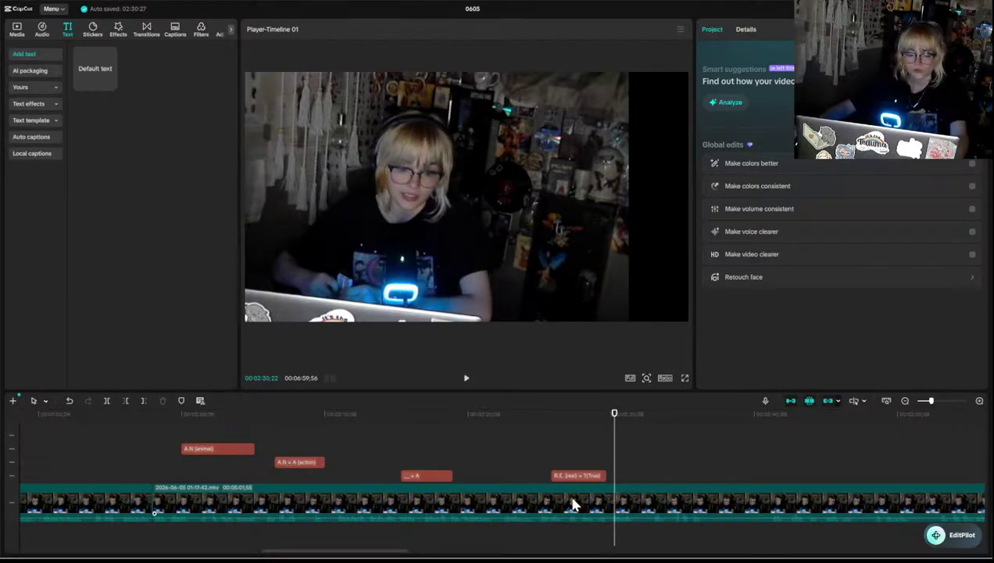
{"action": "key", "text": "ctrl+v"}
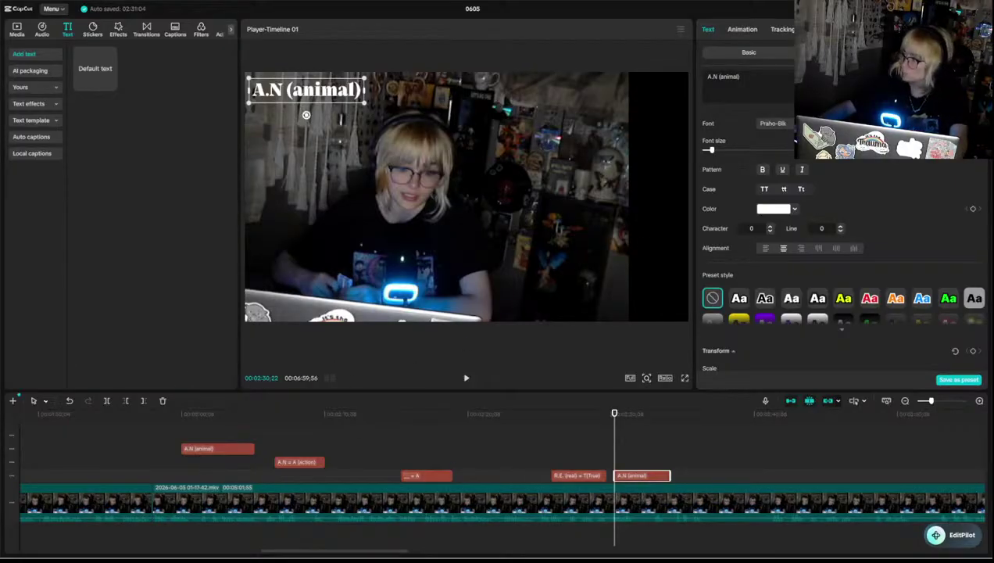
- Replace the wording of the text clip at 00:02:30;22 with "T = A"
{"action": "key", "text": "ctrl+a"}
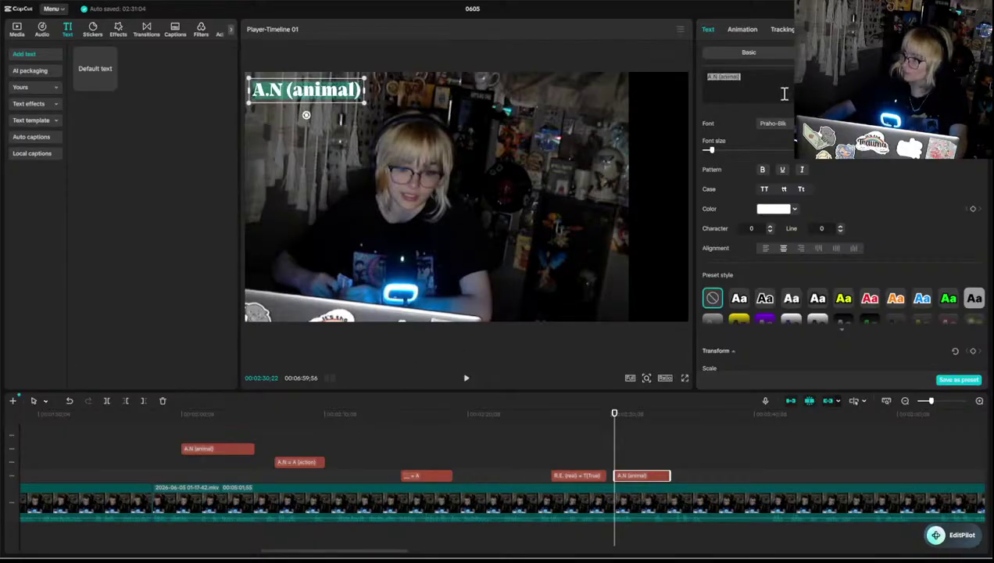
{"action": "key", "text": "BackSpace"}
{"action": "type", "text": "T"}
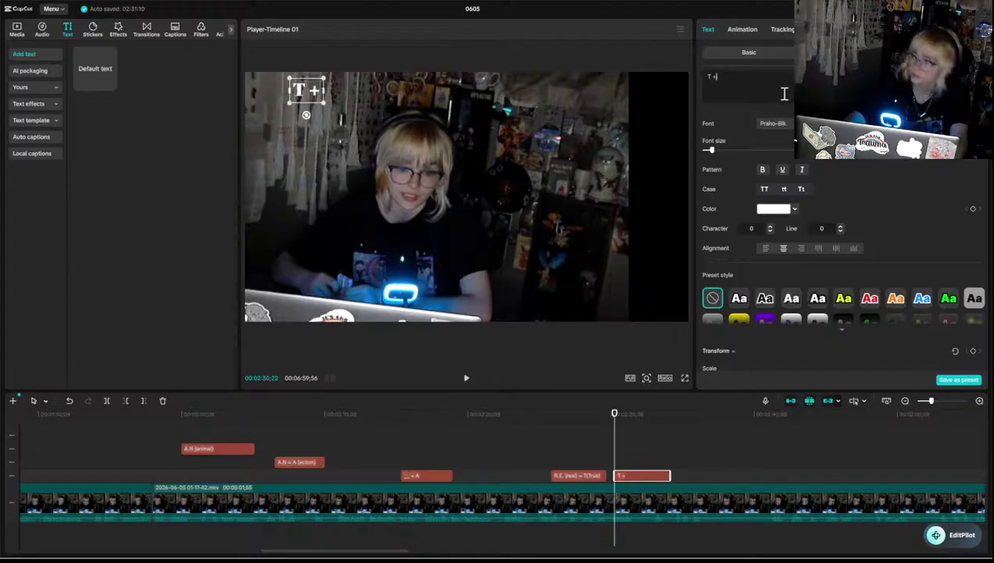
{"action": "type", "text": " = A"}
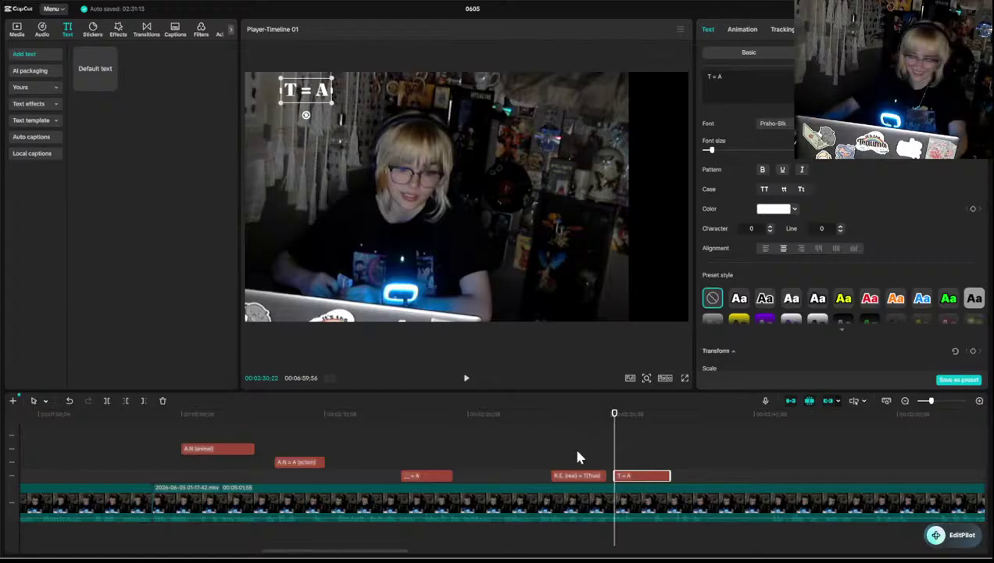
- Play the "T = A" note against the speech up to 00:02:31;58 and select its text clip
{"action": "left_click", "coordinate": [605, 461]}
{"action": "key", "text": "space"}
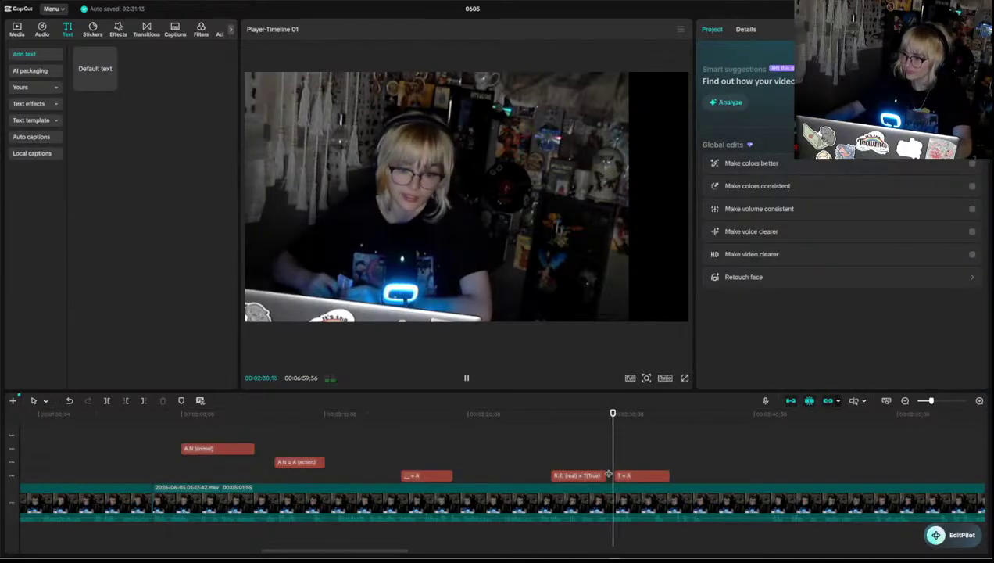
{"action": "key", "text": "space"}
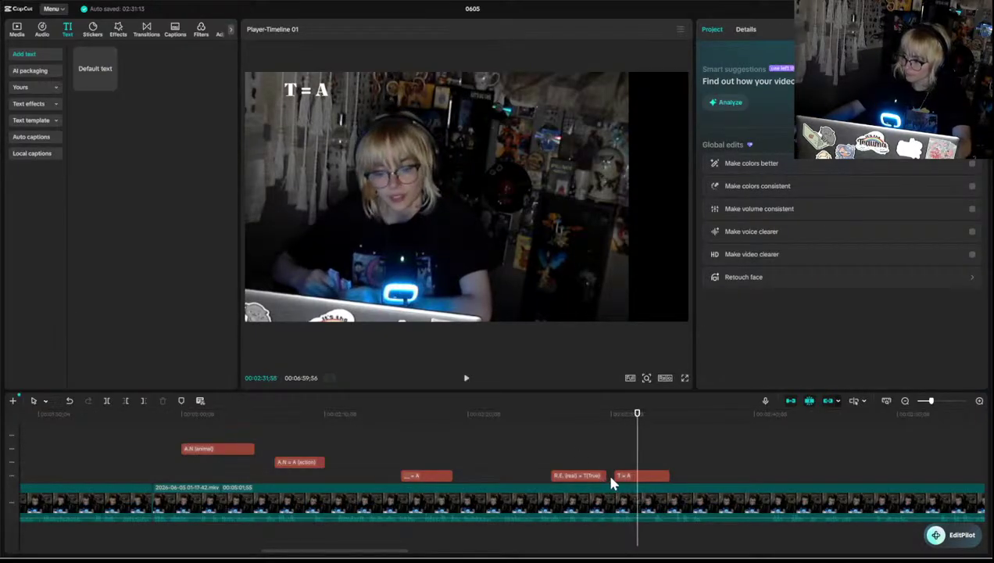
{"action": "left_click", "coordinate": [617, 478]}
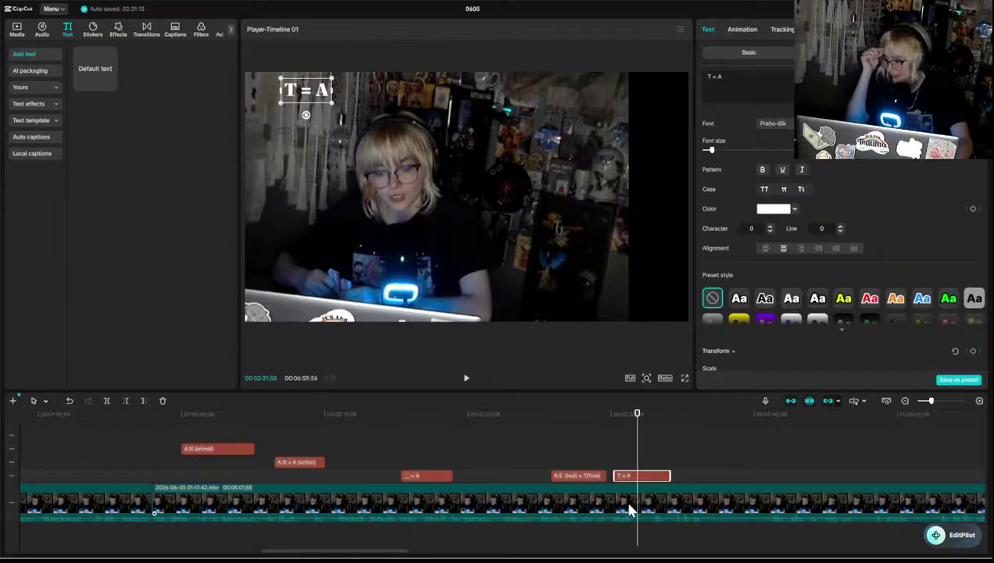
{"action": "key", "text": "q"}
{"action": "key", "text": "ctrl+z"}
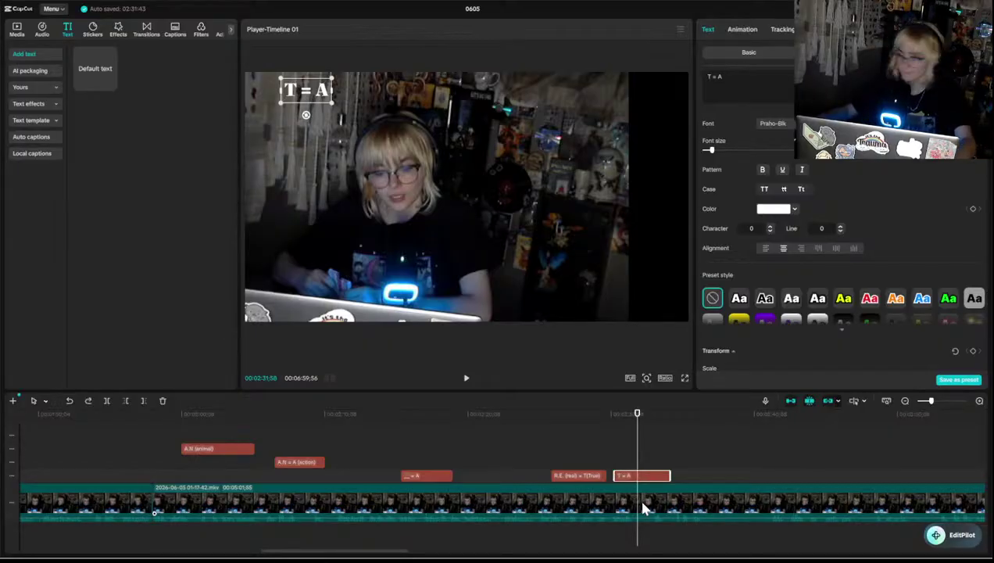
{"action": "key", "text": "ctrl+shift+z"}
{"action": "key", "text": "ctrl+z"}
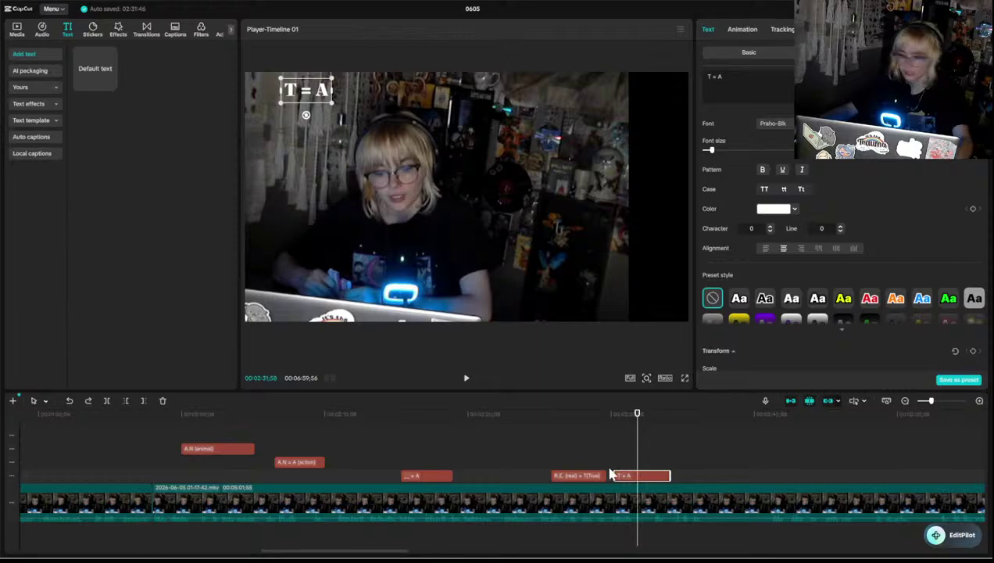
- Trim the end of the "T = A" text clip to 00:02:31;58 and play through it to check the timing
{"action": "key", "text": "w"}
{"action": "left_click", "coordinate": [607, 464]}
{"action": "key", "text": "space"}
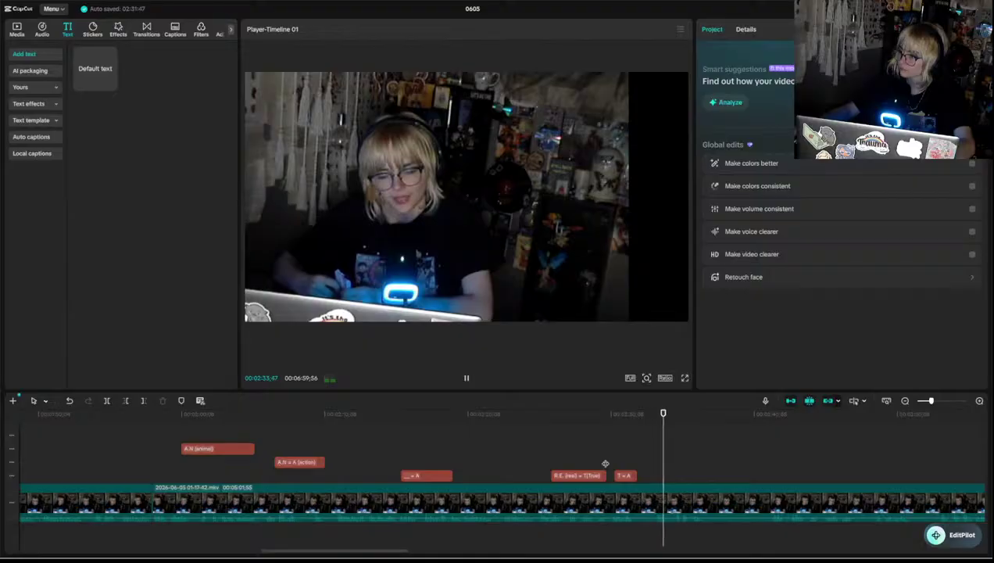
{"action": "key", "text": "space"}
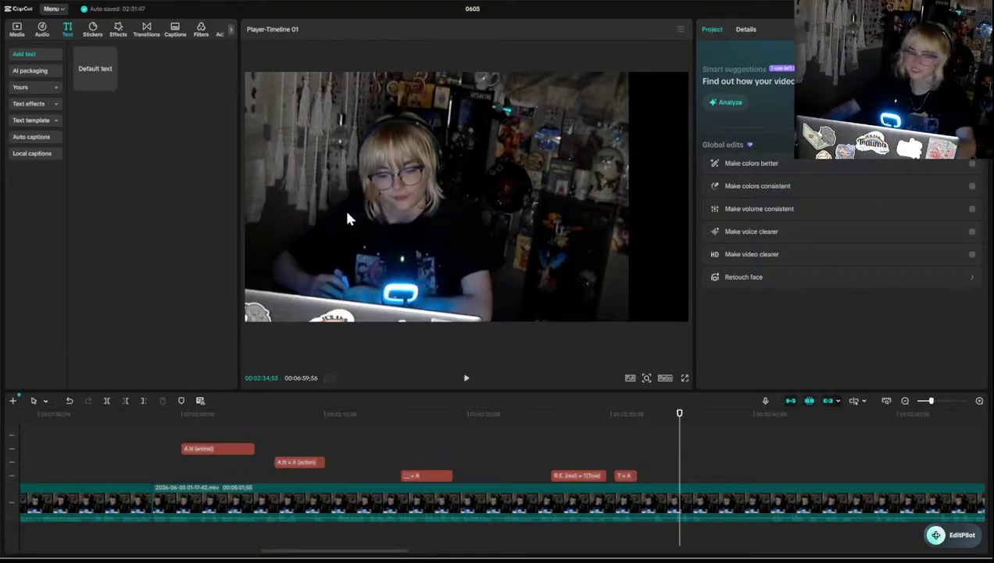
- Replay the speech after the "T = A" note and split the webcam video at 00:02:32;26
{"action": "left_click", "coordinate": [637, 465]}
{"action": "key", "text": "space"}
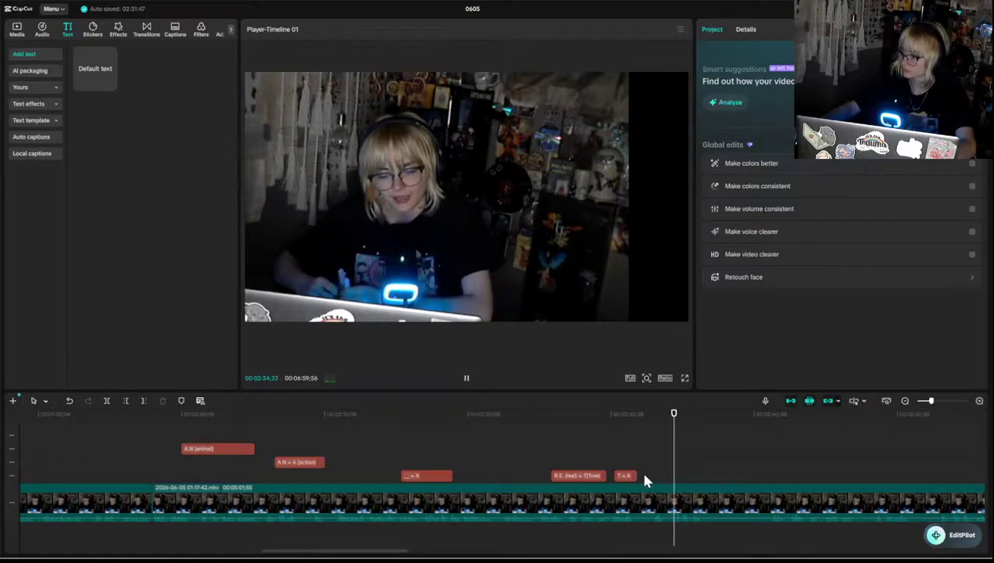
{"action": "left_click", "coordinate": [644, 476]}
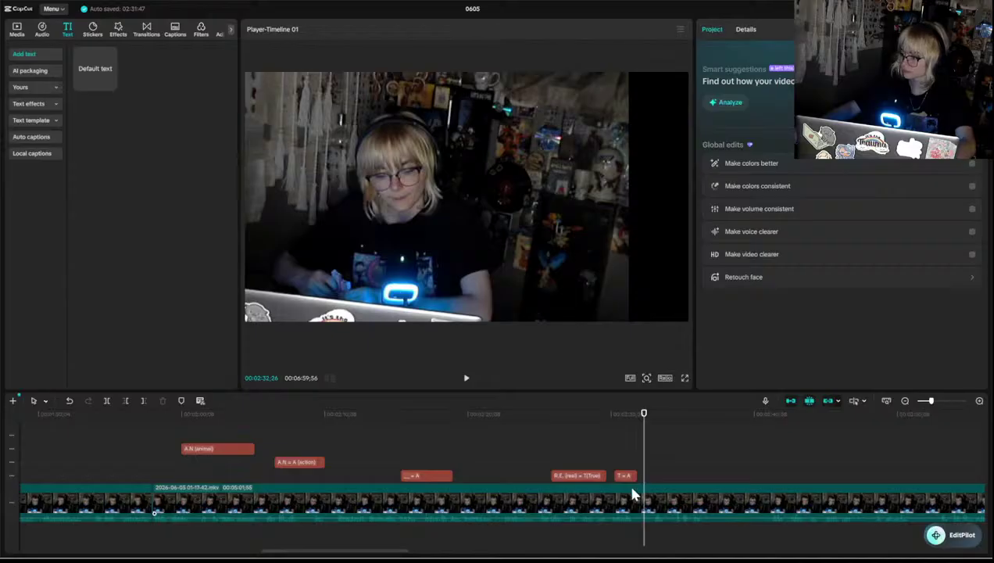
{"action": "left_click", "coordinate": [632, 496]}
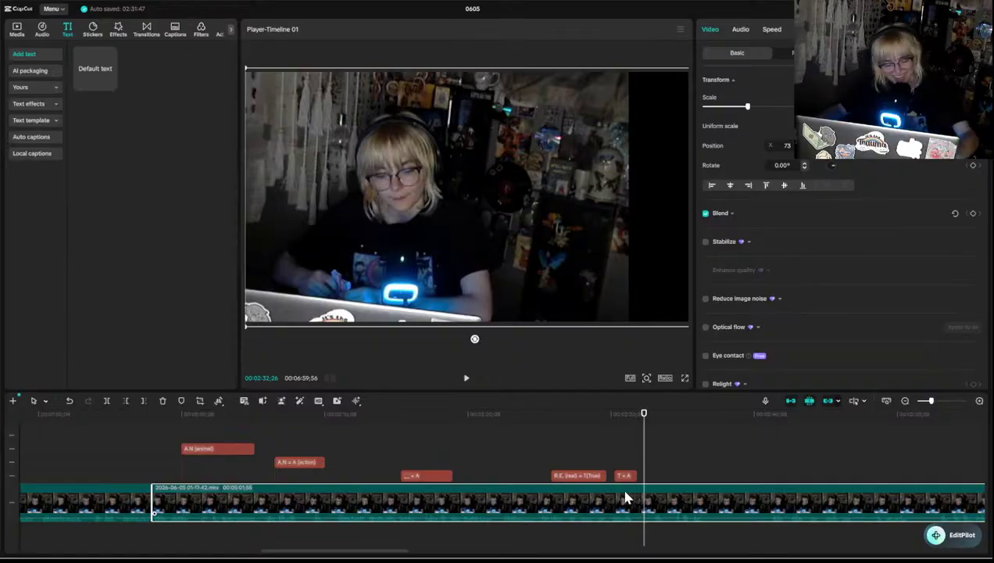
{"action": "key", "text": "ctrl+b"}
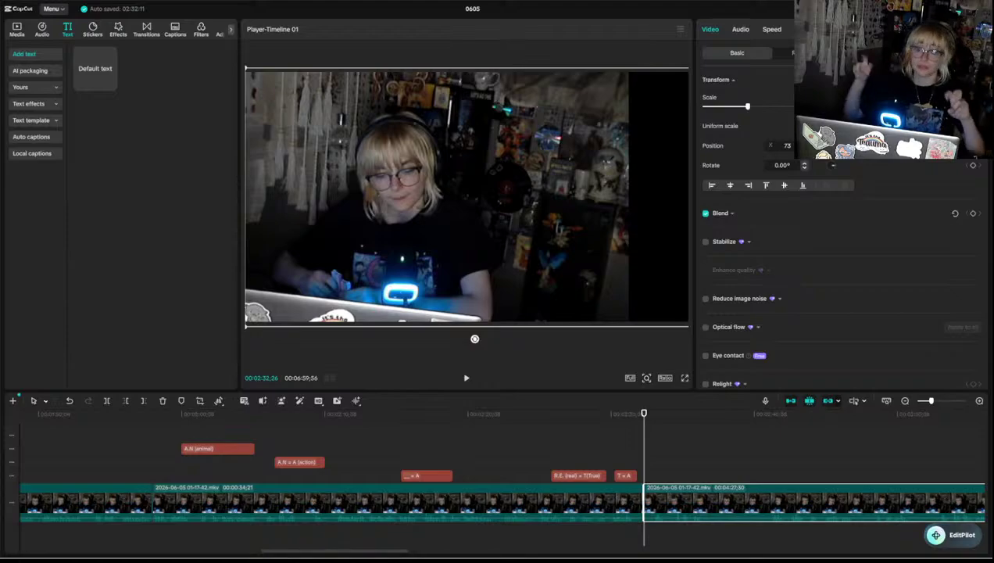
- Play on past the unwanted take and remove the webcam footage between the split and 00:02:53;45
{"action": "left_click", "coordinate": [661, 459]}
{"action": "key", "text": "space"}
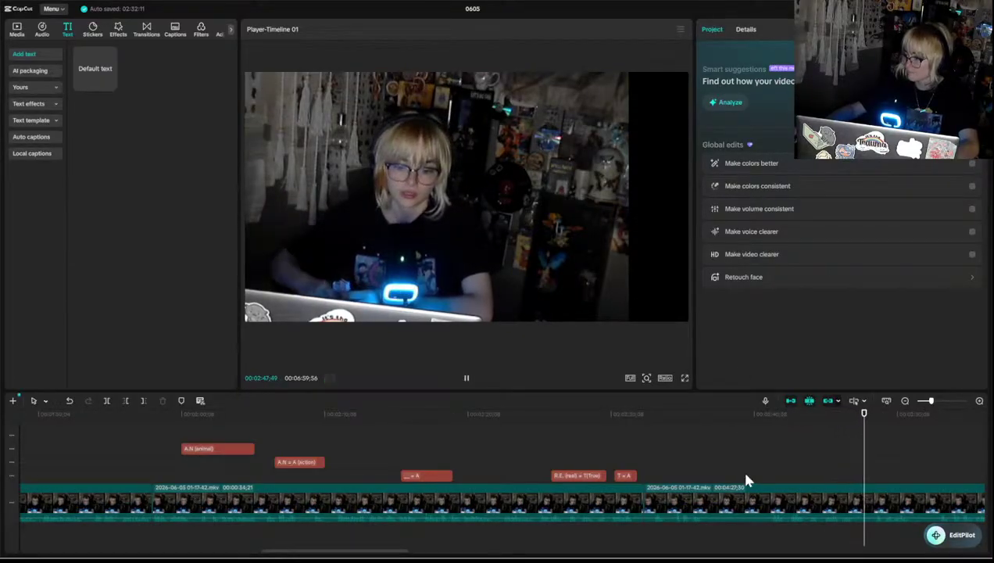
{"action": "left_click", "coordinate": [836, 467]}
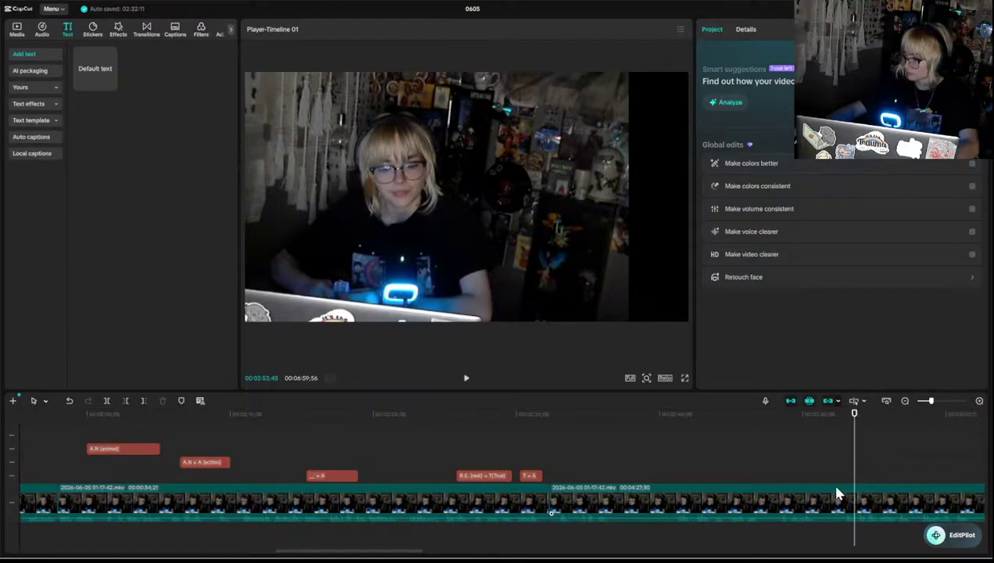
{"action": "left_click", "coordinate": [836, 494]}
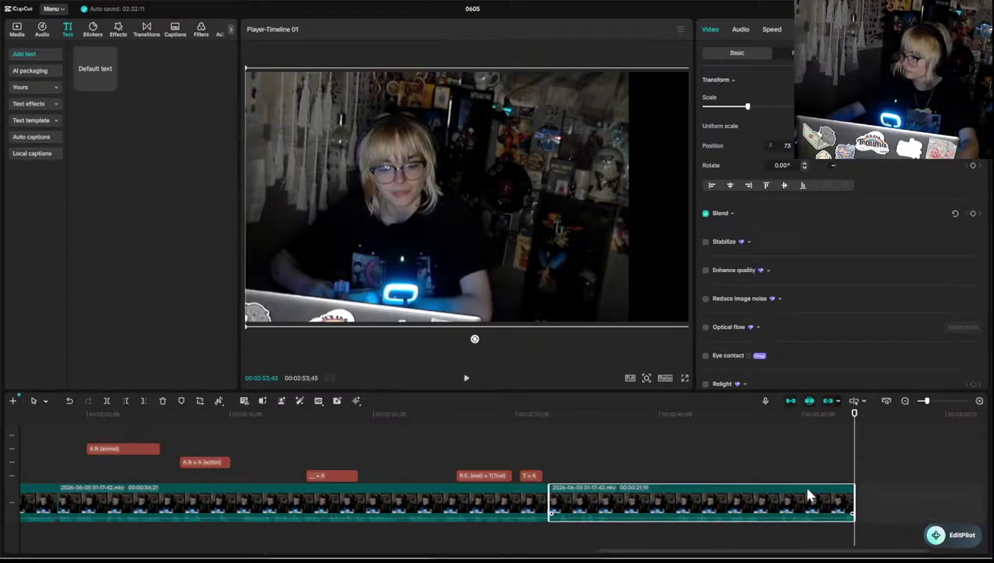
{"action": "key", "text": "q"}
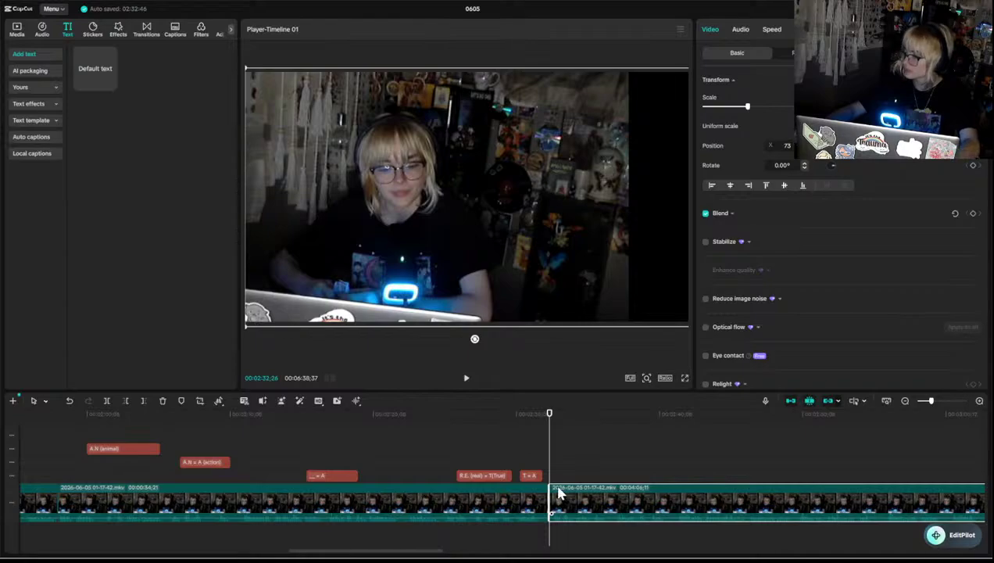
- Play across the new cut to the next spoken note and paste a copy of the styled text at 00:02:33;19
{"action": "left_click", "coordinate": [533, 445]}
{"action": "key", "text": "space"}
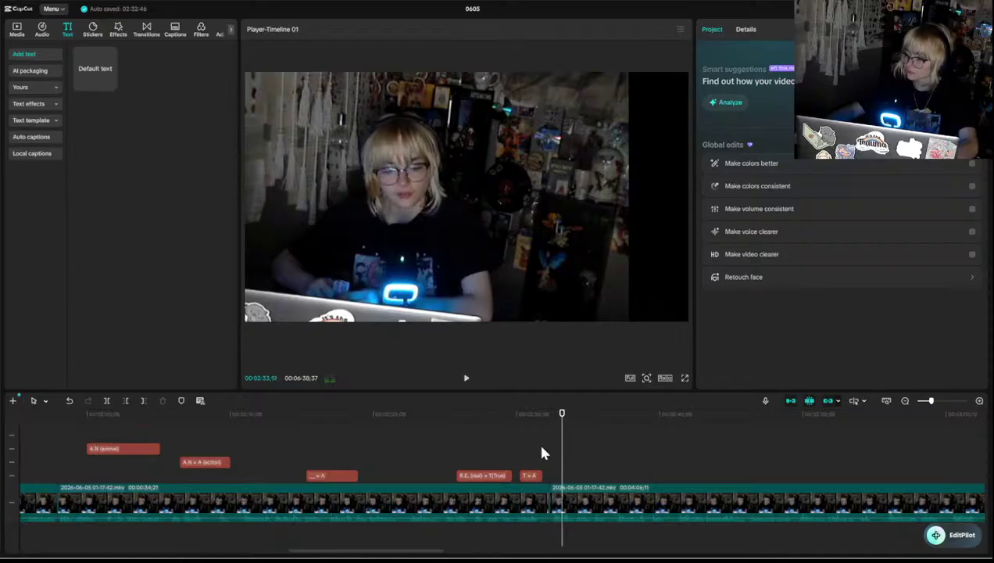
{"action": "key", "text": "ctrl+v"}
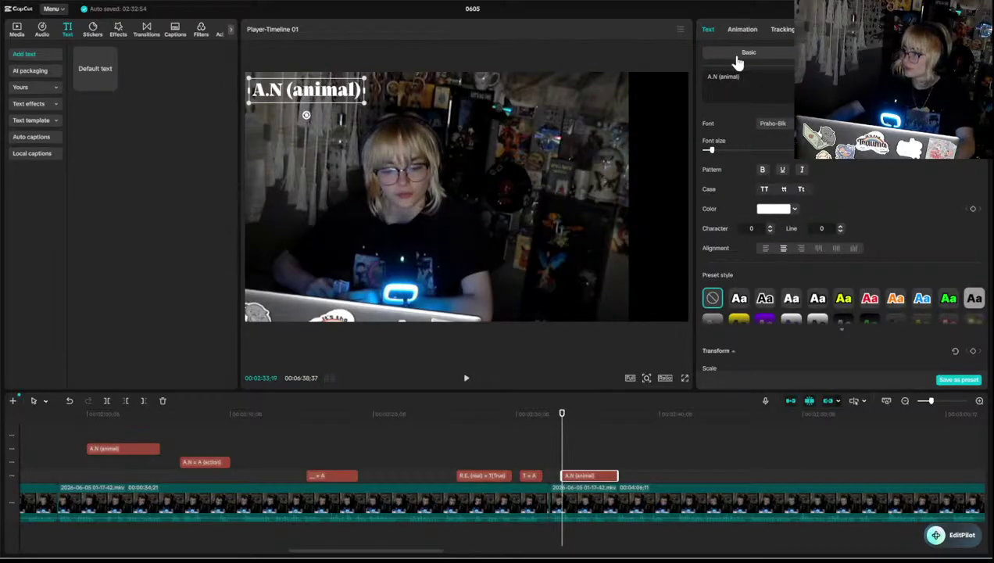
- Replace the wording of the pasted text at 00:02:33;19 with "R.E = N.T>"
{"action": "left_click", "coordinate": [748, 74]}
{"action": "key", "text": "ctrl+a"}
{"action": "left_click", "coordinate": [749, 80]}
{"action": "key", "text": "ctrl+a"}
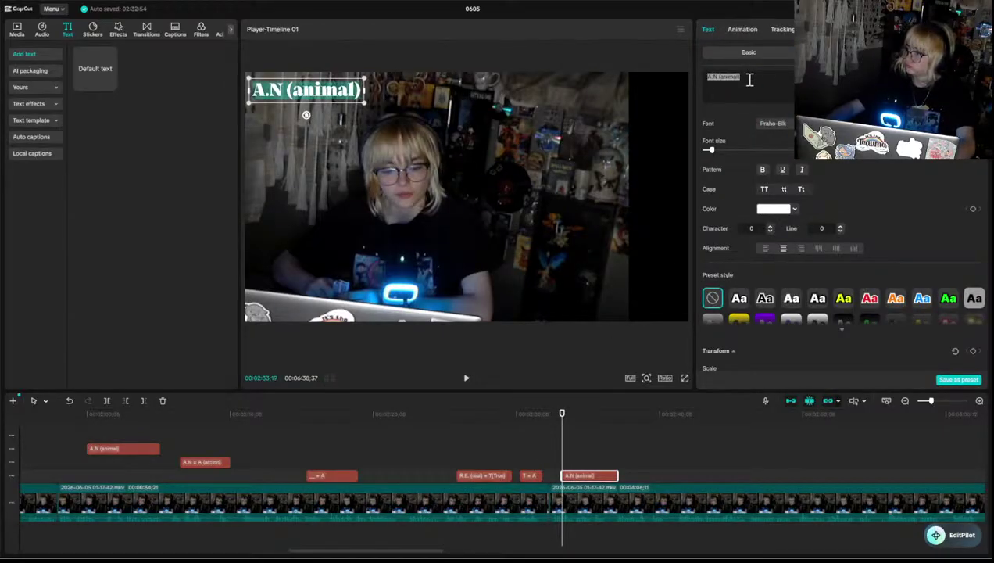
{"action": "left_click", "coordinate": [749, 80]}
{"action": "key", "text": "ctrl+a"}
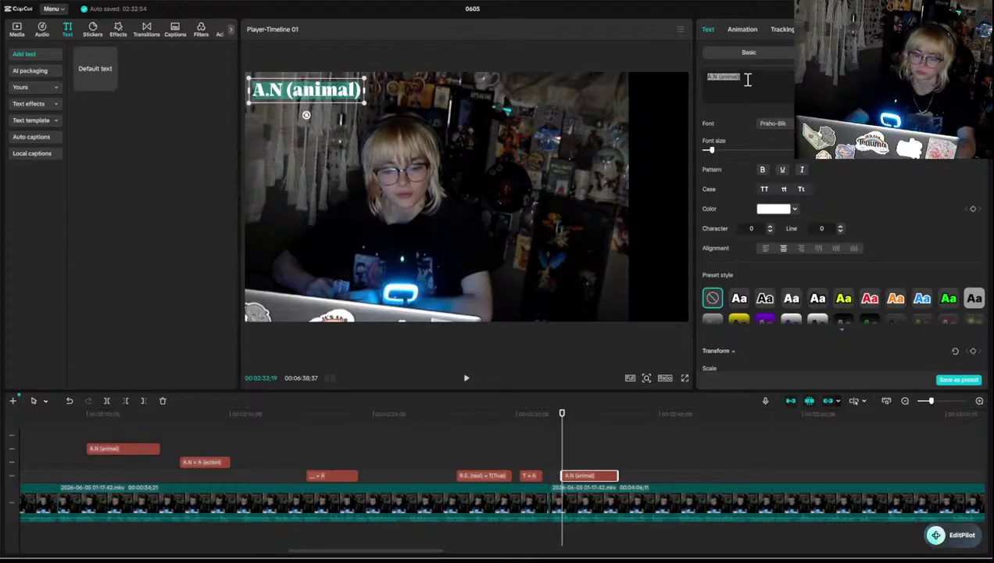
{"action": "key", "text": "BackSpace"}
{"action": "type", "text": "R."}
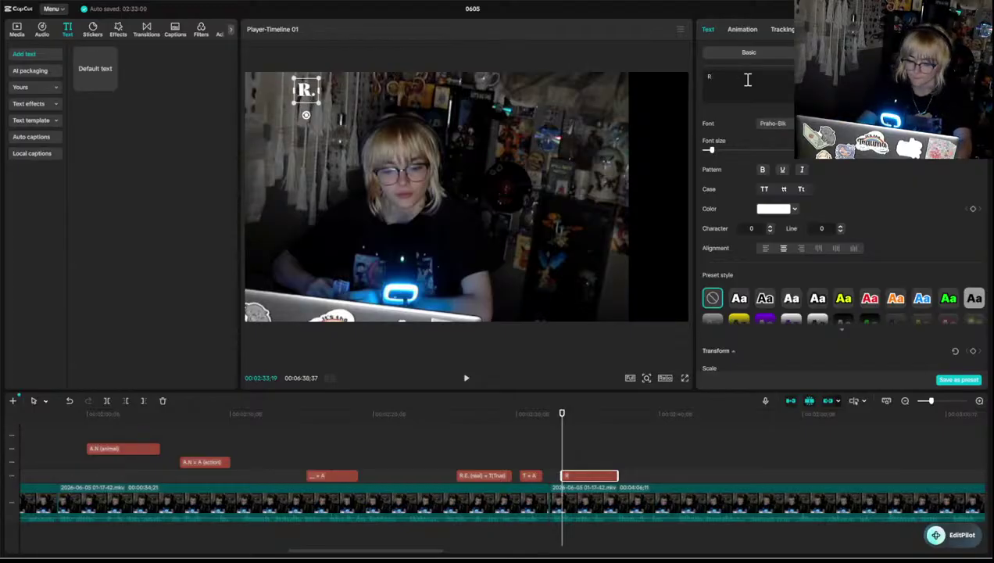
{"action": "type", "text": "E +"}
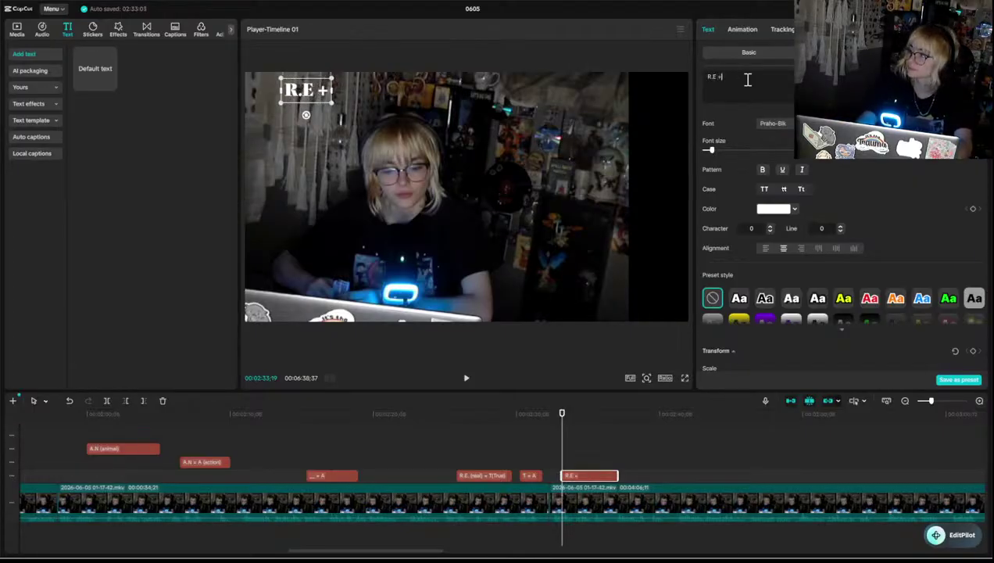
{"action": "key", "text": "BackSpace"}
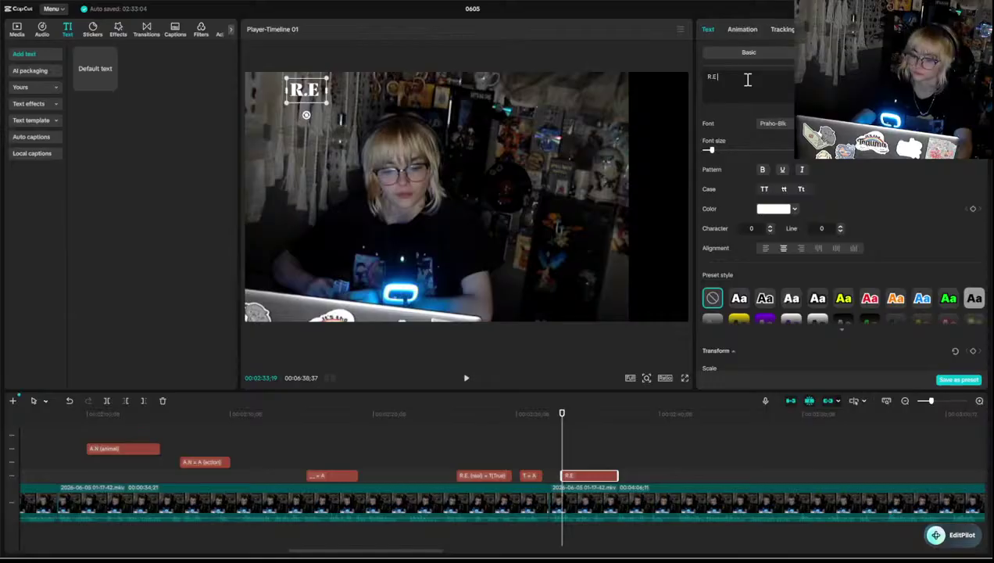
{"action": "type", "text": "="}
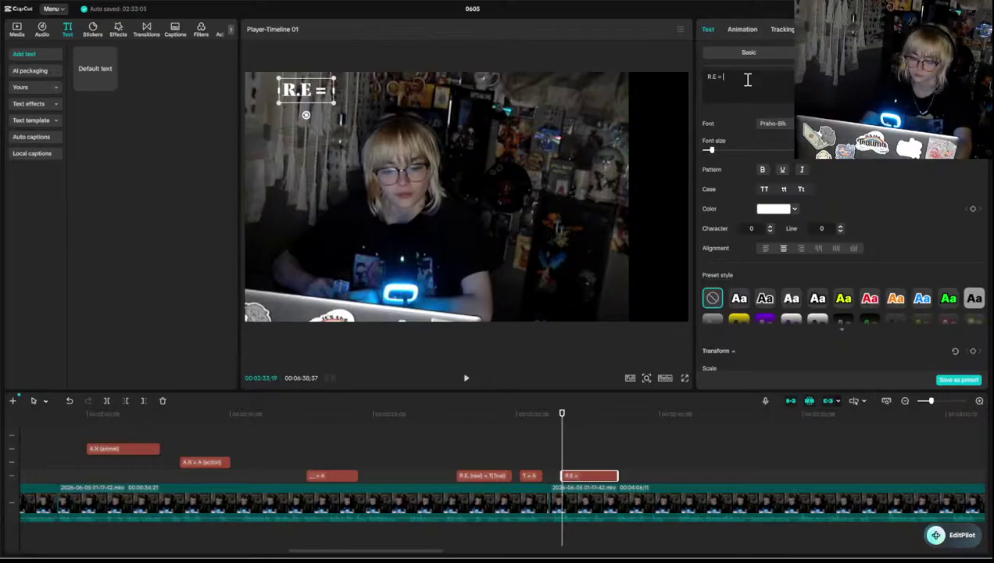
{"action": "type", "text": "N"}
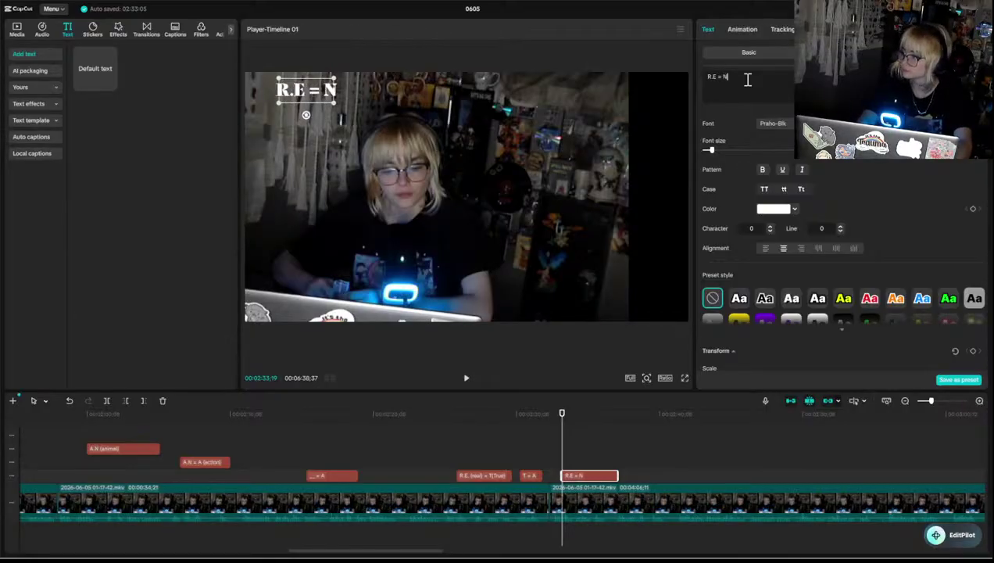
{"action": "key", "text": "BackSpace"}
{"action": "type", "text": "N.T"}
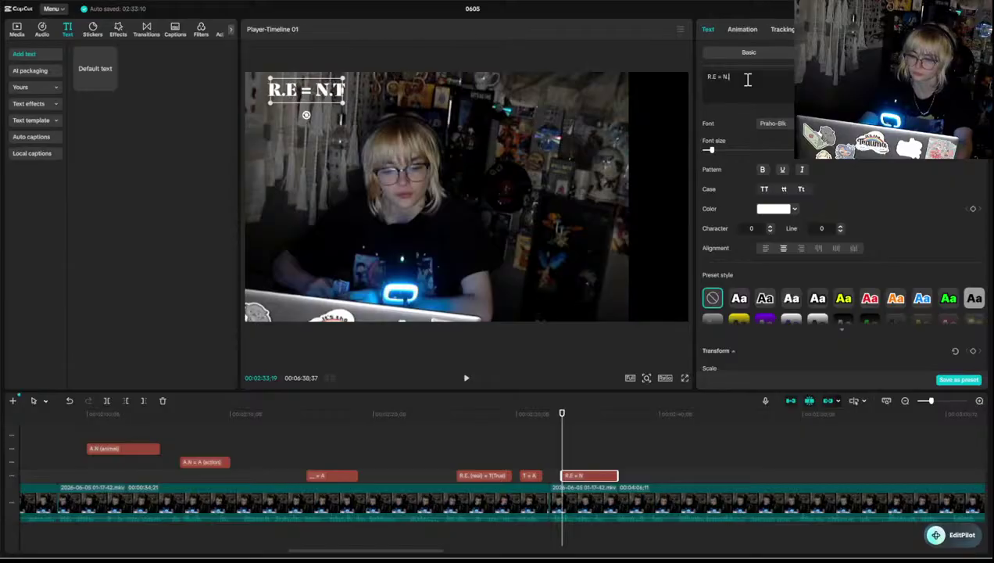
{"action": "type", "text": ">"}
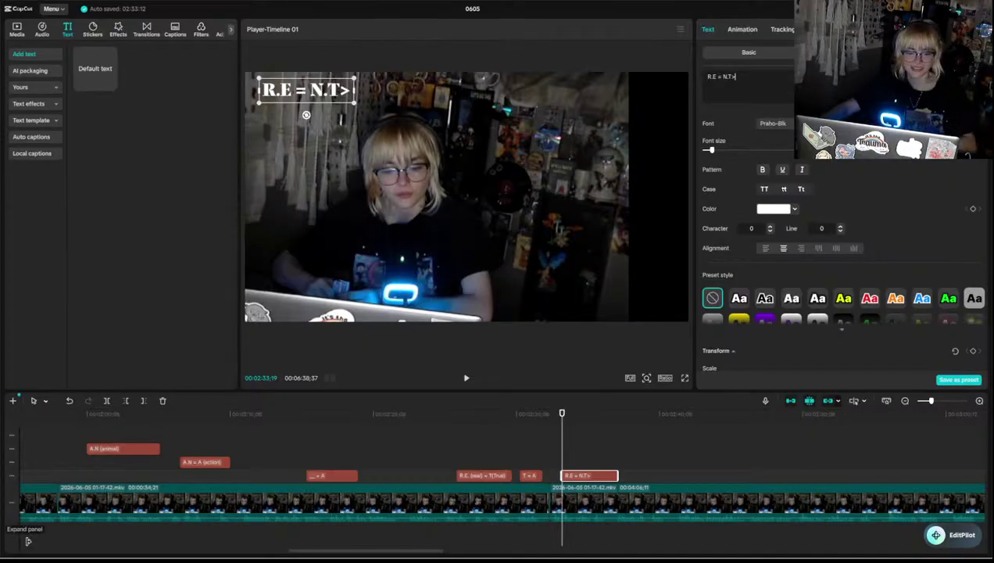
- Replay the speech from 00:02:32;52 and correct the note's wording to "R.E = N.T (not true)"
{"action": "left_click", "coordinate": [556, 469]}
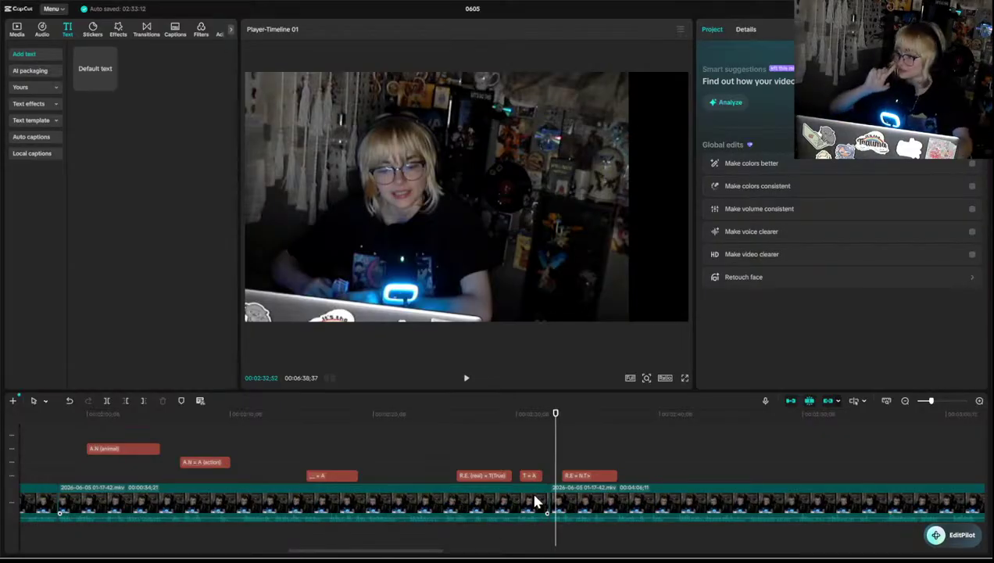
{"action": "key", "text": "space"}
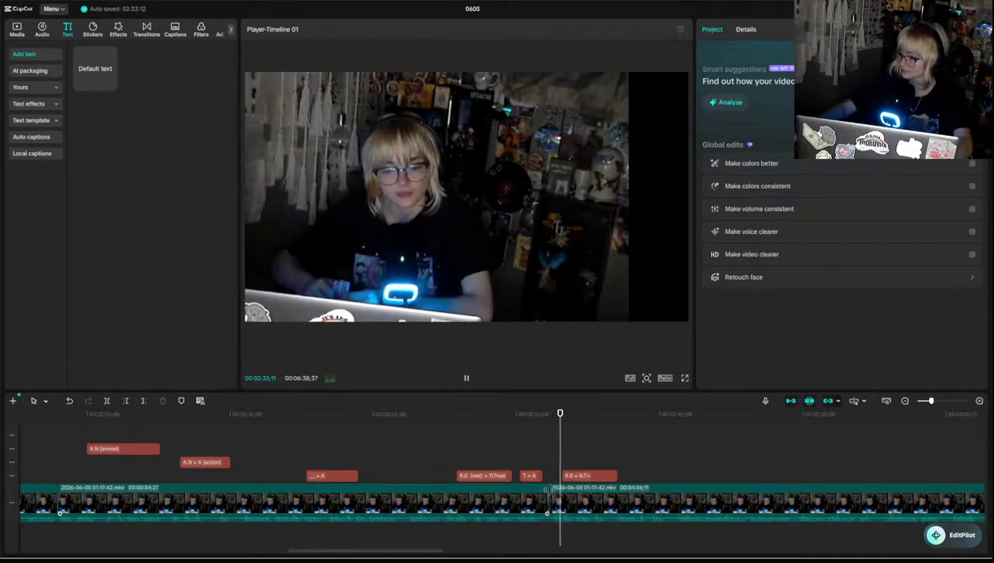
{"action": "left_click", "coordinate": [599, 475]}
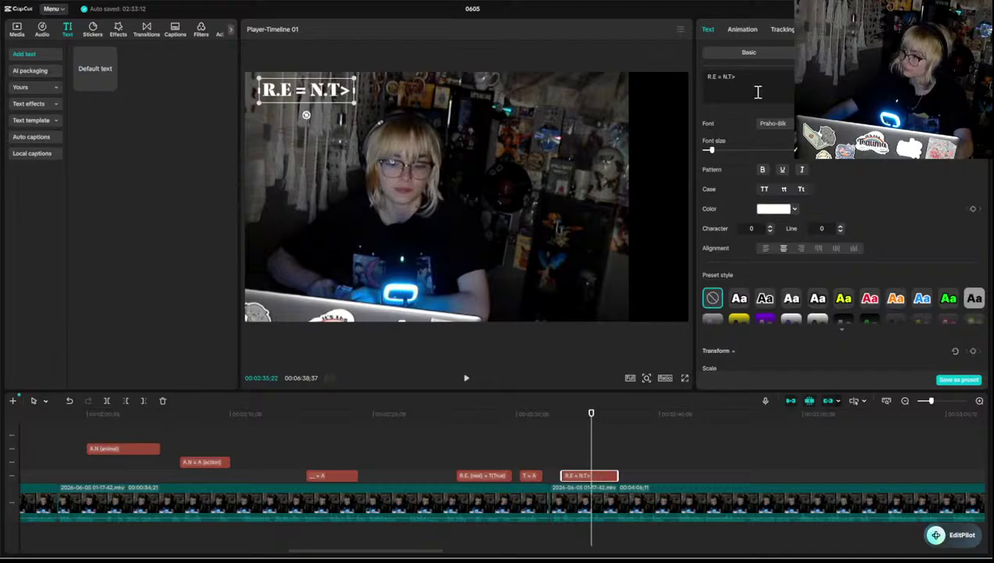
{"action": "key", "text": "BackSpace"}
{"action": "type", "text": "("}
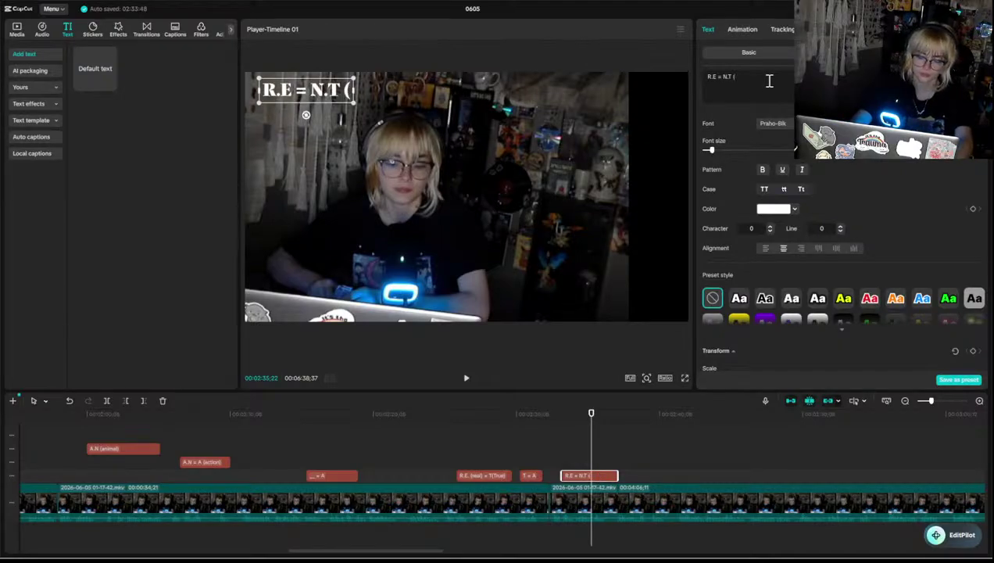
{"action": "type", "text": "not true"}
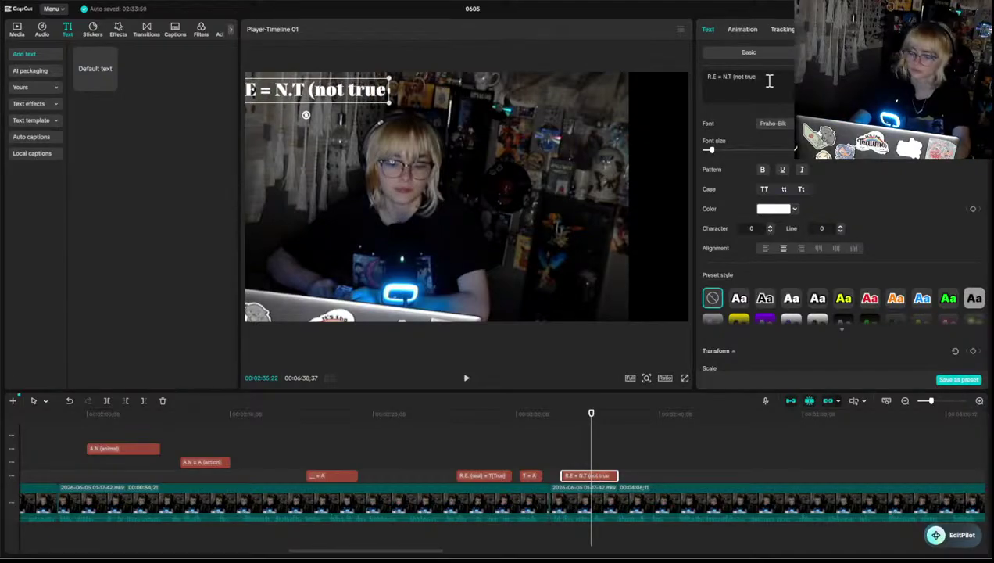
{"action": "type", "text": ")"}
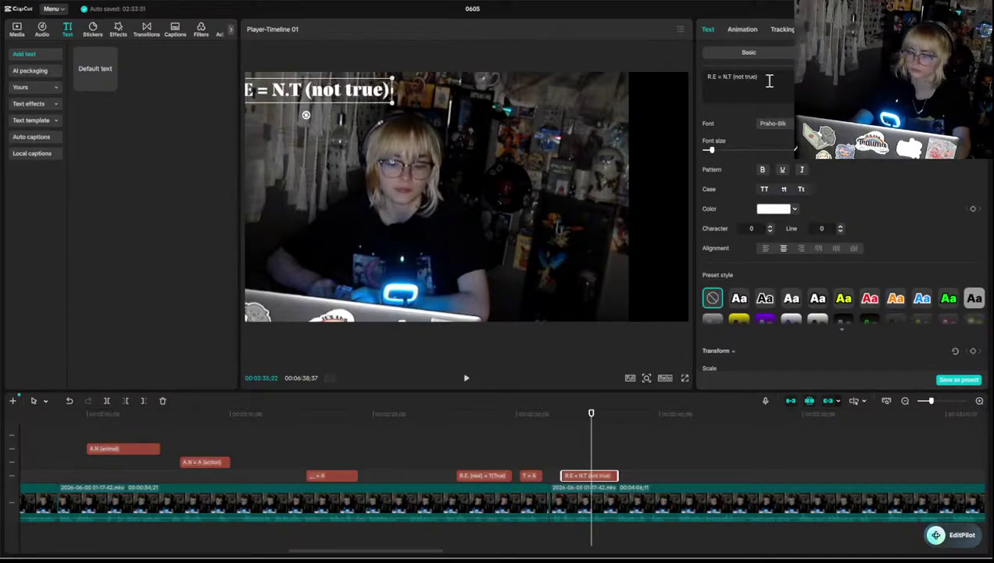
- Play into the "R.E = N.T (not true)" note and shift its text right so the whole line fits inside the frame
{"action": "left_click", "coordinate": [550, 465]}
{"action": "key", "text": "space"}
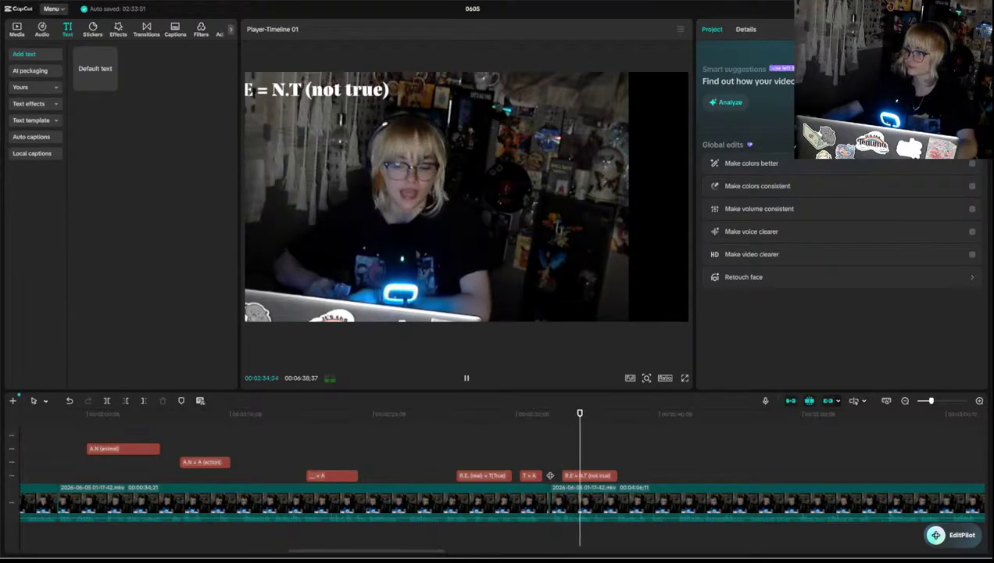
{"action": "key", "text": "space"}
{"action": "left_click_drag", "start_coordinate": [326, 102], "coordinate": [360, 102]}
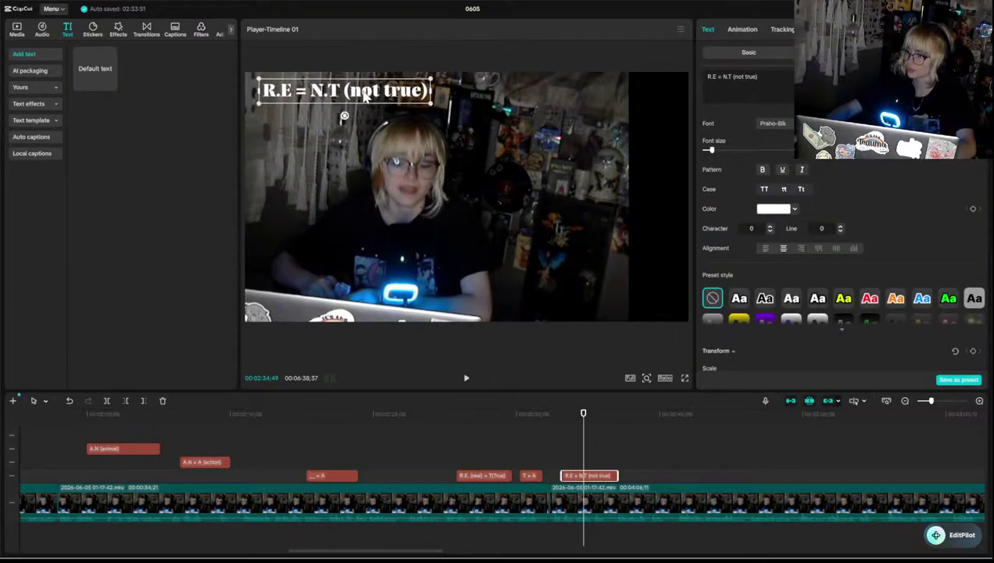
- Play on to the next spoken note and paste a copy of the styled text at 00:02:37;25
{"action": "key", "text": "space"}
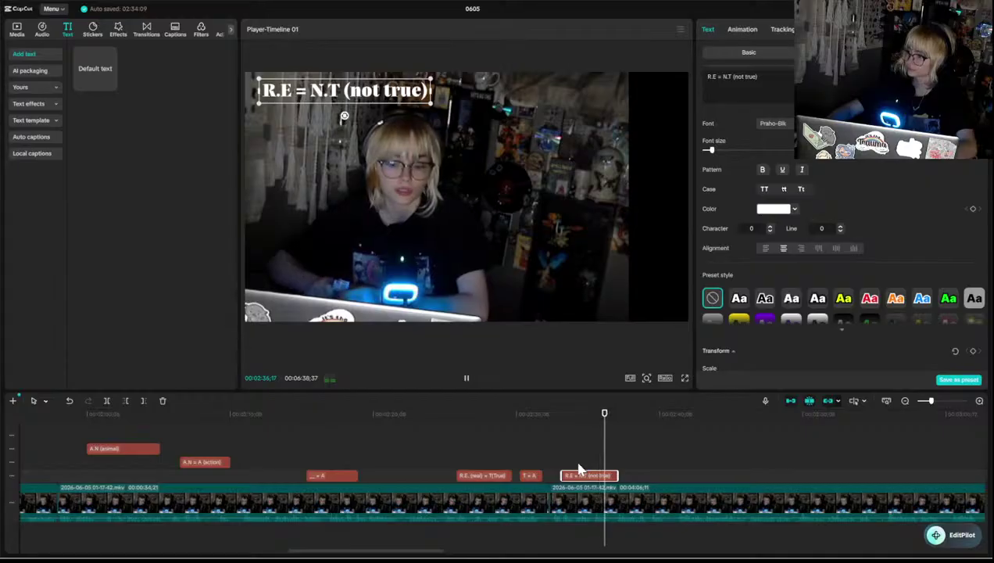
{"action": "left_click", "coordinate": [621, 462]}
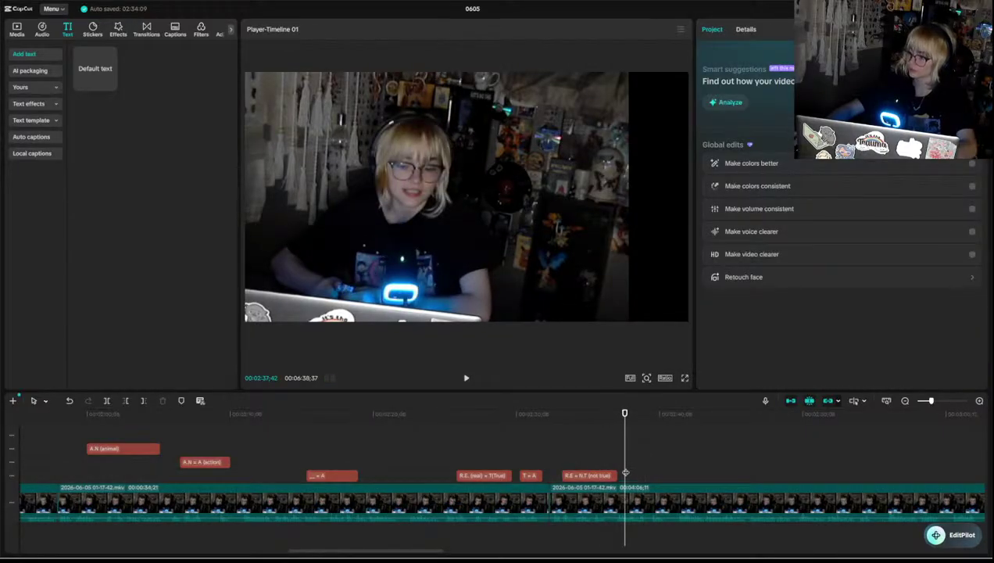
{"action": "left_click_drag", "start_coordinate": [621, 463], "coordinate": [620, 462]}
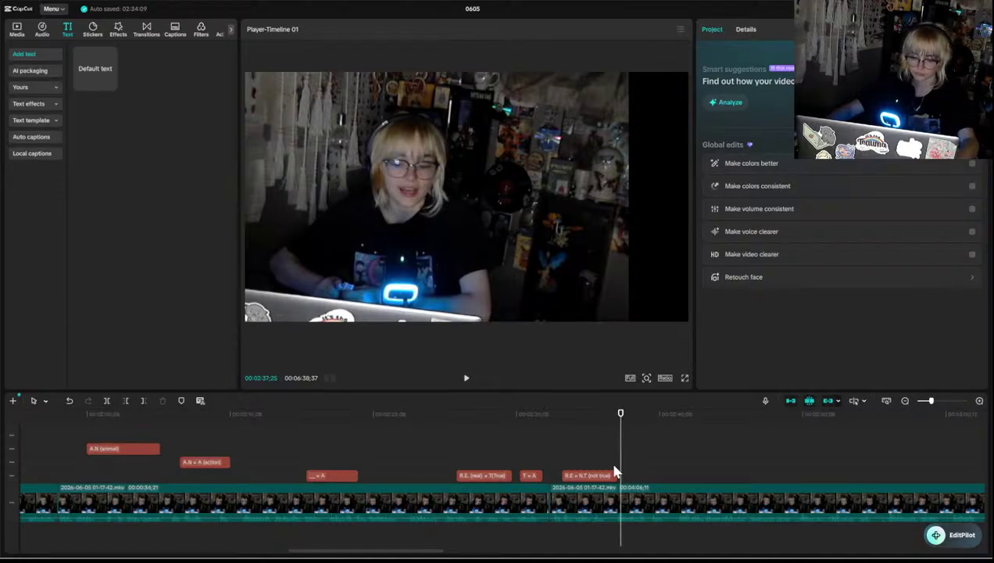
{"action": "key", "text": "ctrl+v"}
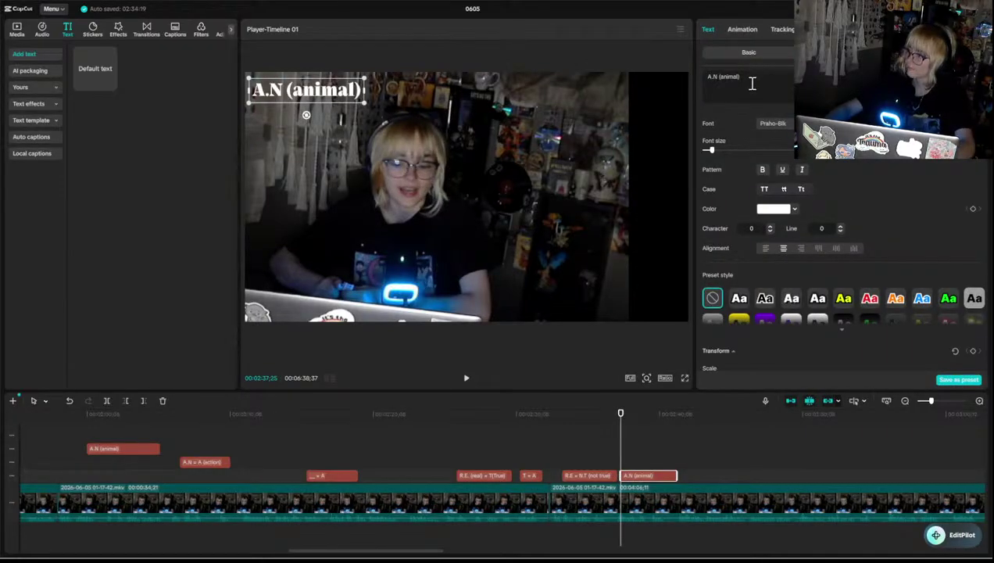
- Replace the wording of the text pasted at 00:02:37;25 with "N.T."
{"action": "key", "text": "ctrl+a"}
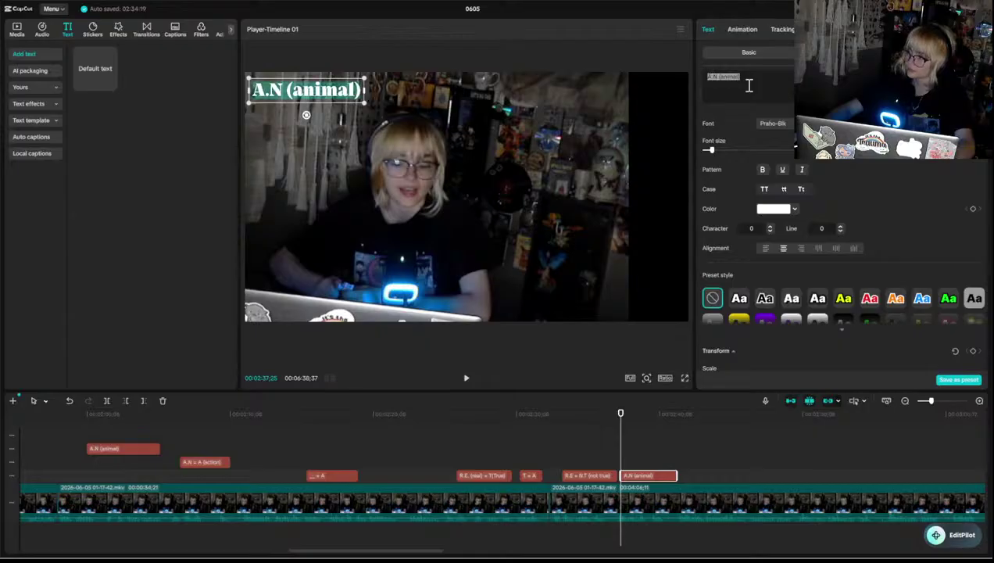
{"action": "key", "text": "BackSpace"}
{"action": "type", "text": "the"}
{"action": "key", "text": "BackSpace"}
{"action": "key", "text": "BackSpace"}
{"action": "key", "text": "BackSpace"}
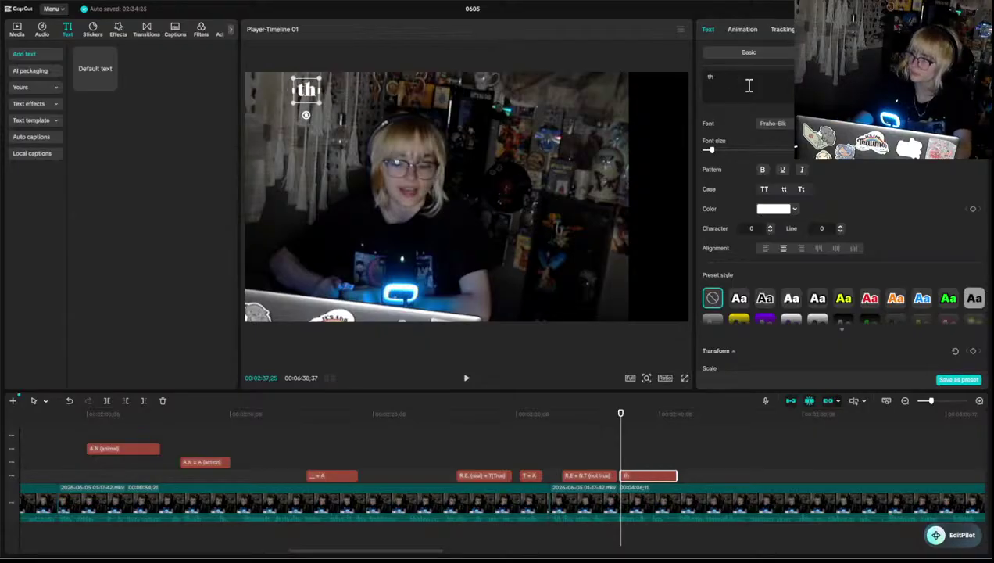
{"action": "type", "text": "R"}
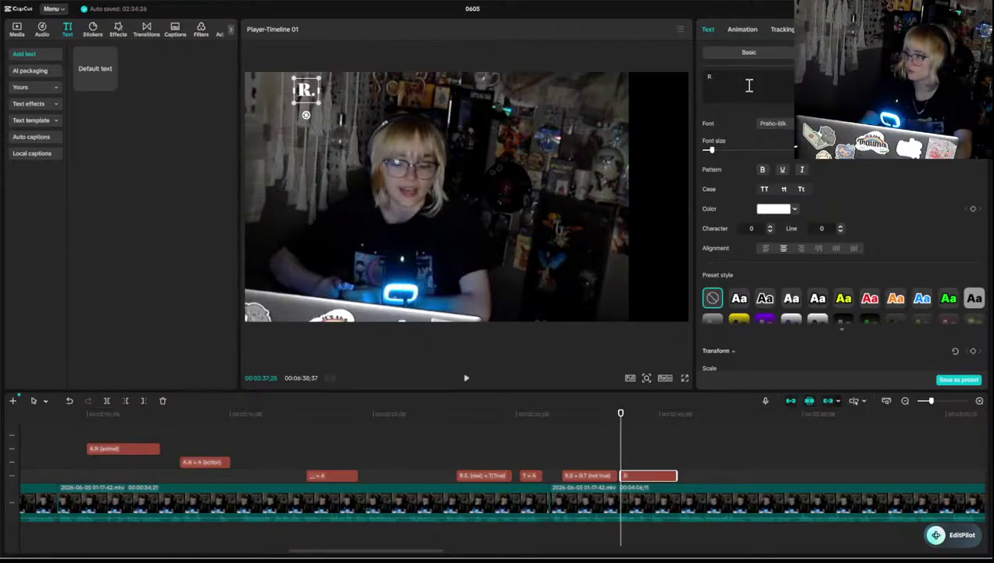
{"action": "key", "text": "BackSpace"}
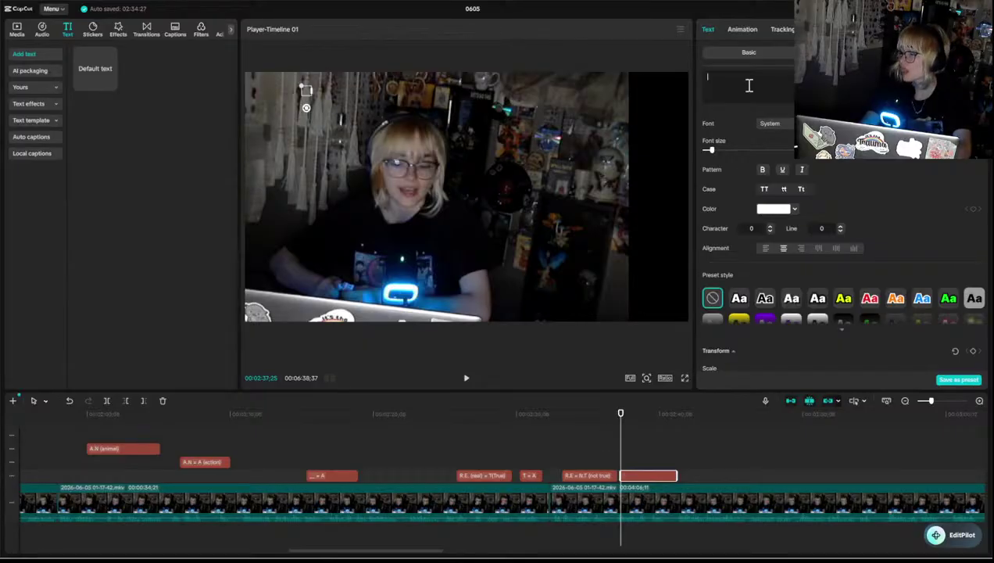
{"action": "type", "text": "N."}
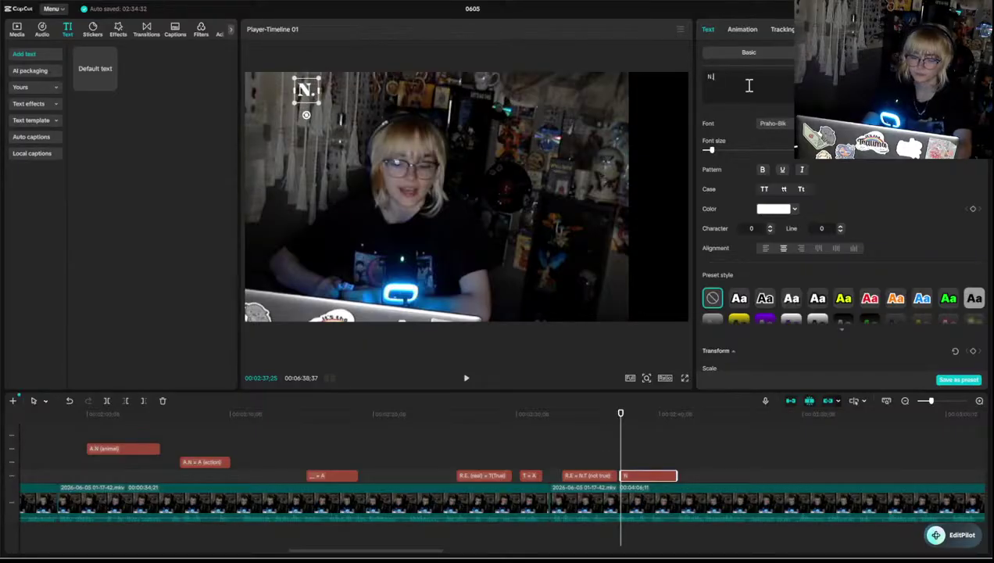
{"action": "type", "text": "T."}
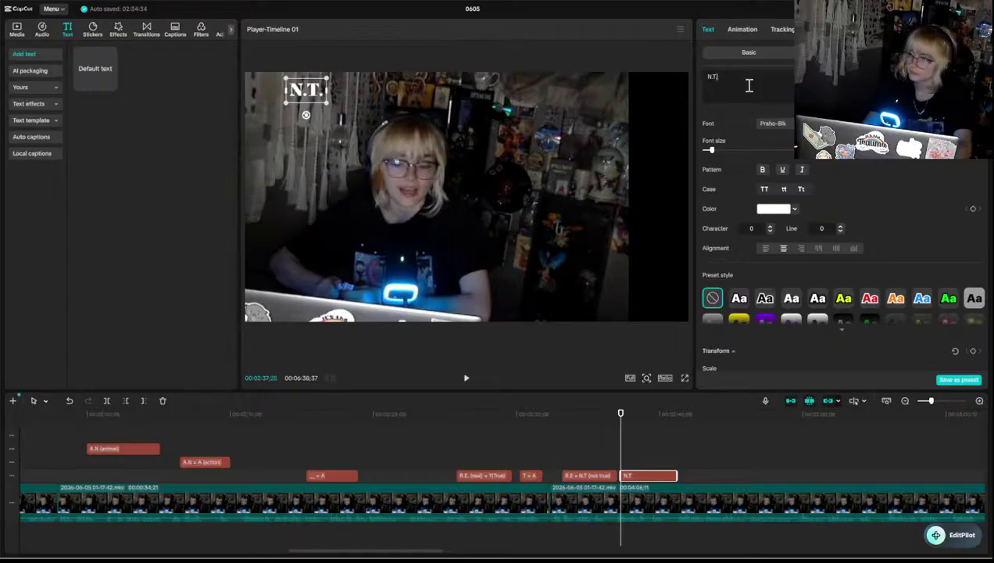
{"action": "type", "text": "+="}
{"action": "key", "text": "BackSpace"}
{"action": "key", "text": "BackSpace"}
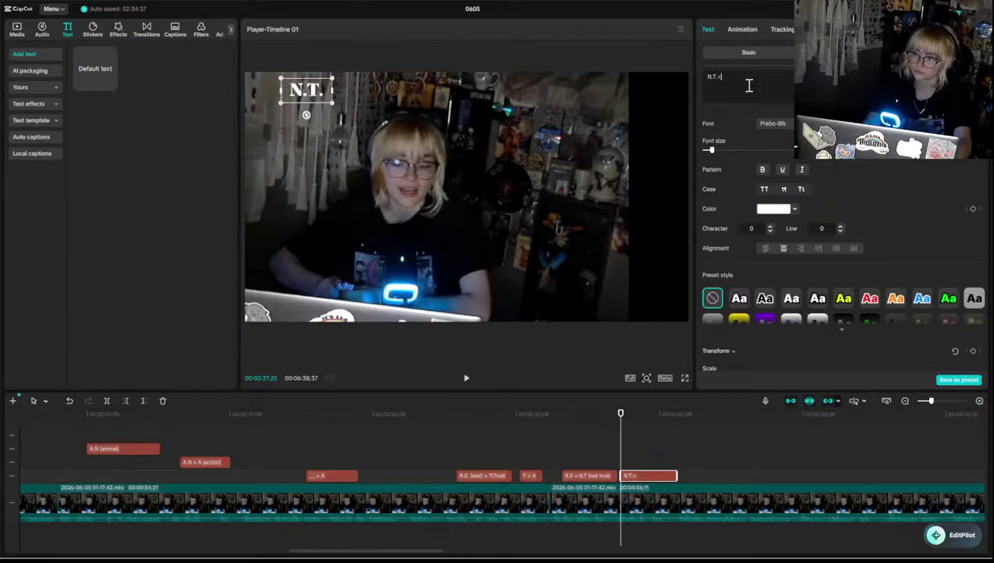
{"action": "type", "text": "+"}
{"action": "key", "text": "BackSpace"}
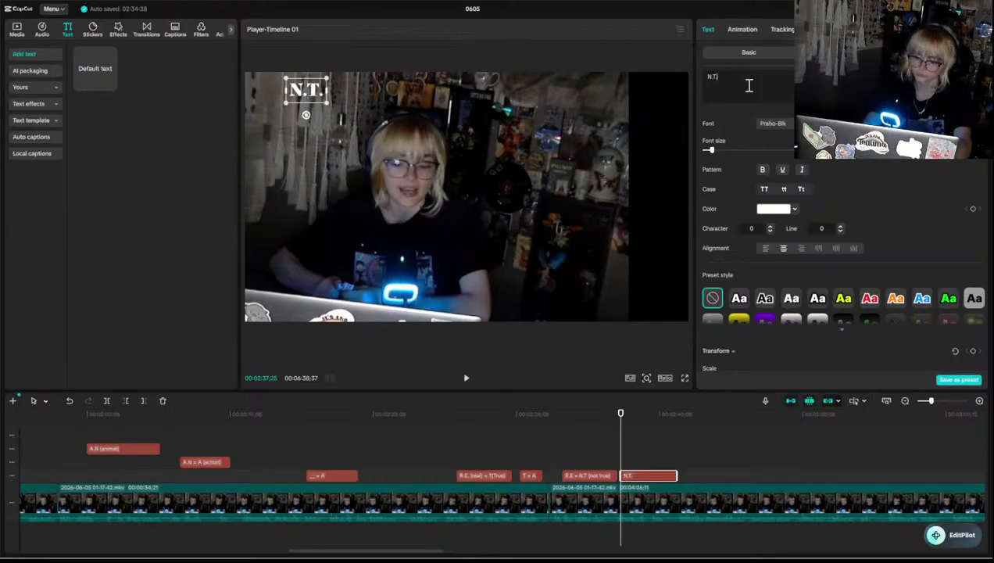
- Complete the new note so it reads "N.T = A", without the second period and with spaces around the equals sign
{"action": "type", "text": "=A"}
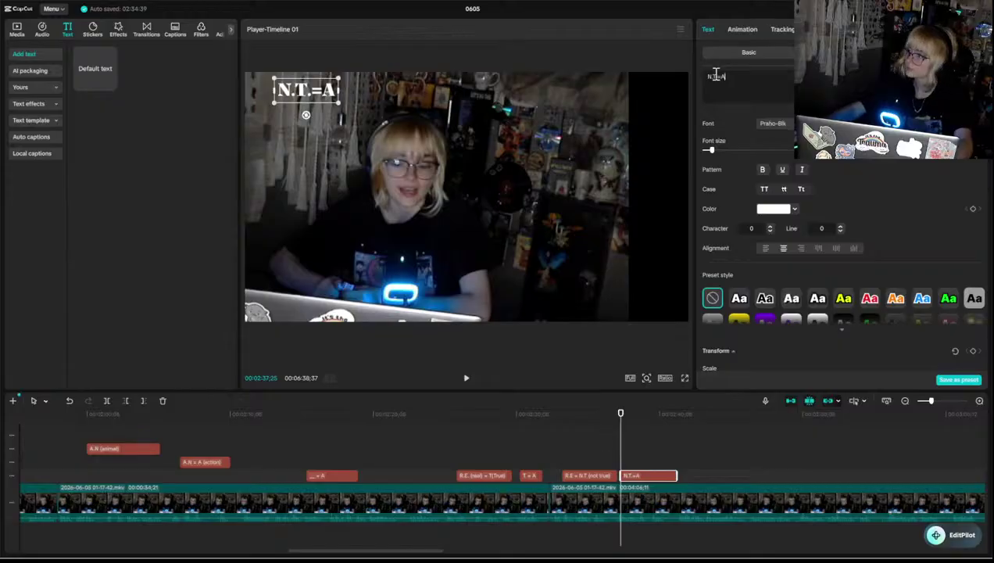
{"action": "key", "text": "Left"}
{"action": "key", "text": "Left"}
{"action": "key", "text": "BackSpace"}
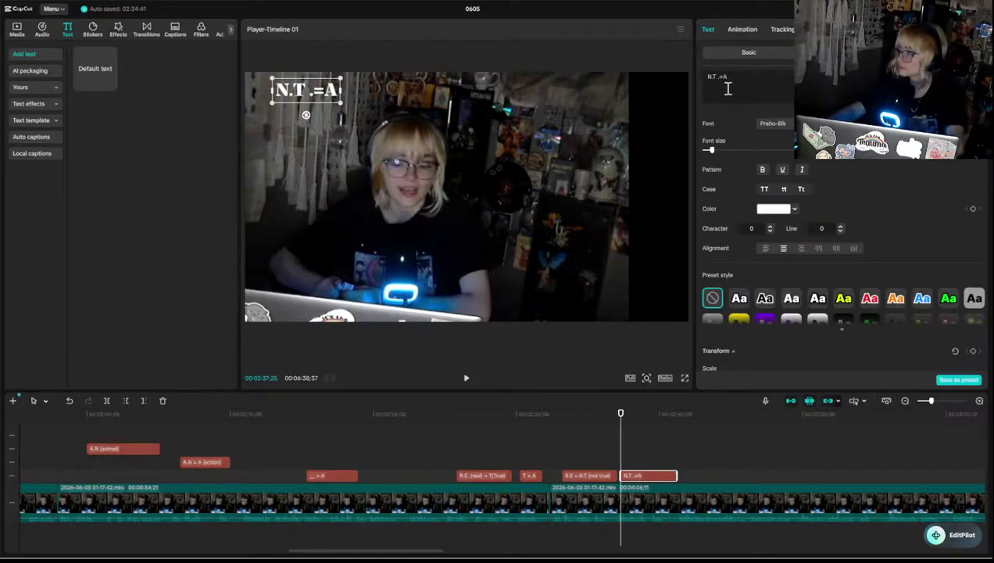
{"action": "key", "text": "BackSpace"}
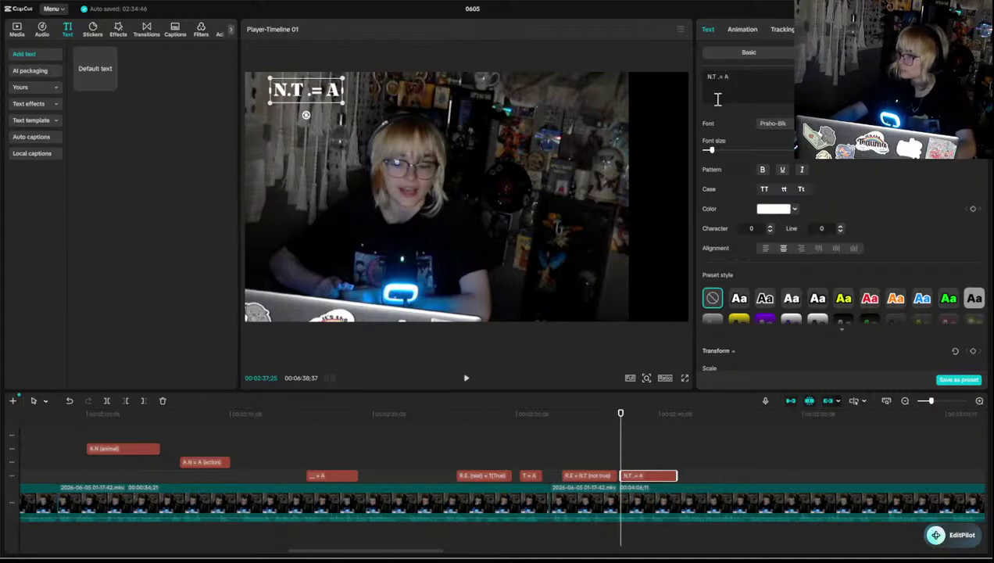
{"action": "key", "text": "BackSpace"}
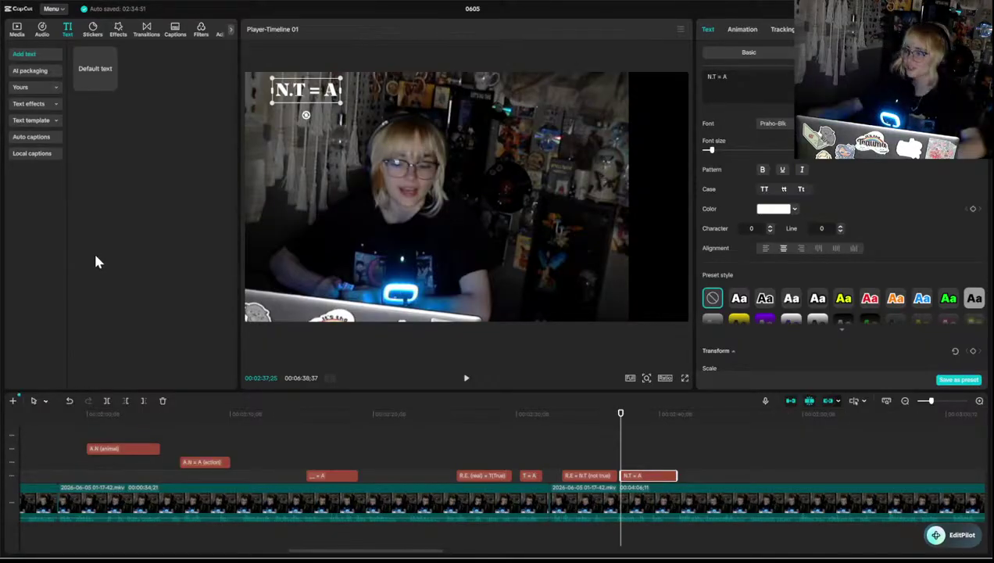
- Play through the "N.T = A" note and trim its end to 00:02:39;18
{"action": "left_click", "coordinate": [609, 463]}
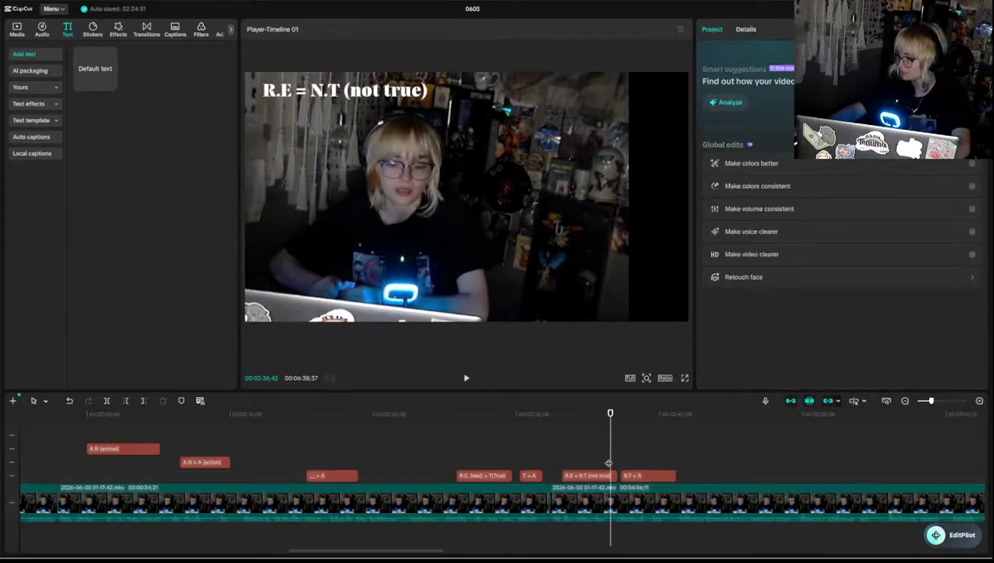
{"action": "key", "text": "space"}
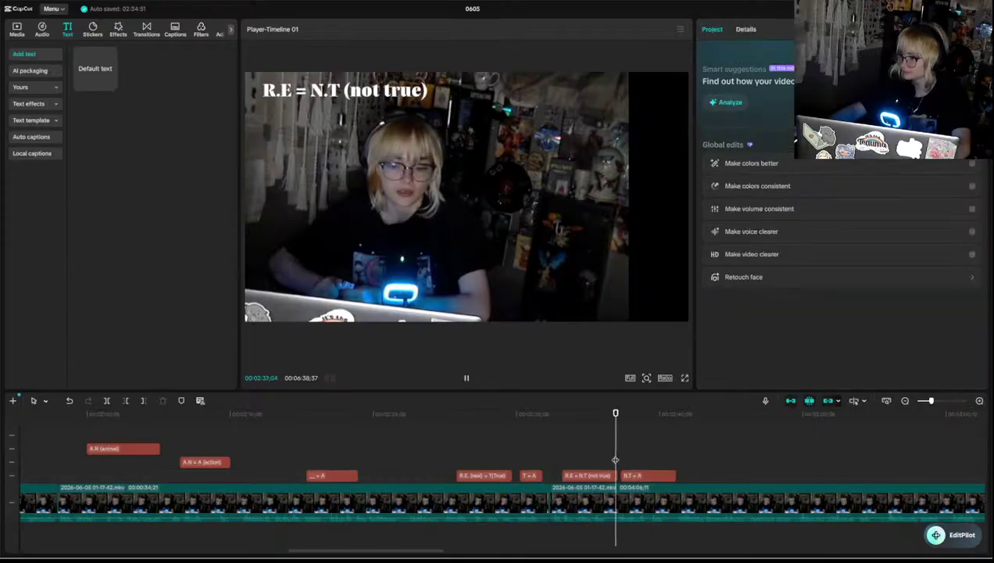
{"action": "left_click", "coordinate": [655, 476]}
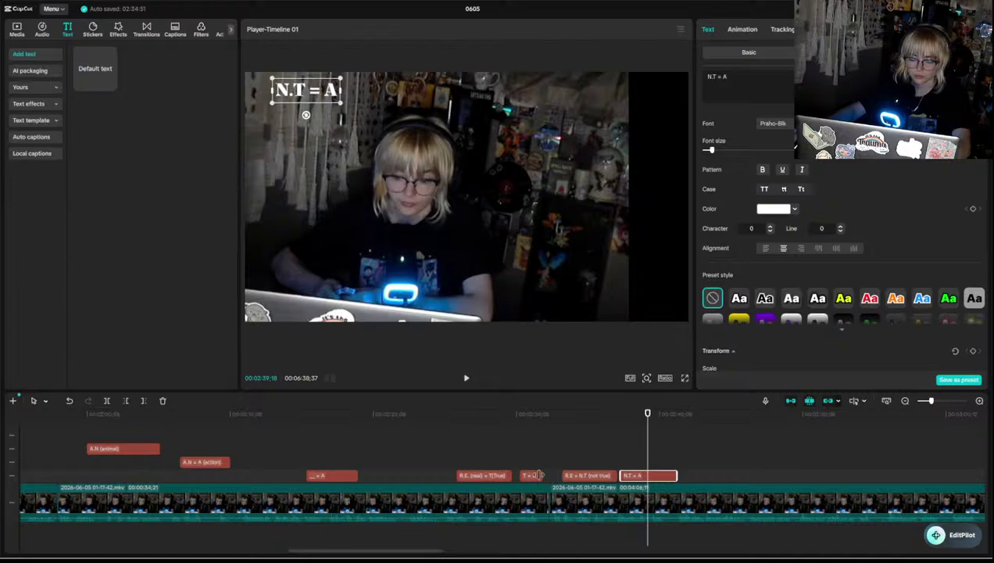
{"action": "key", "text": "q"}
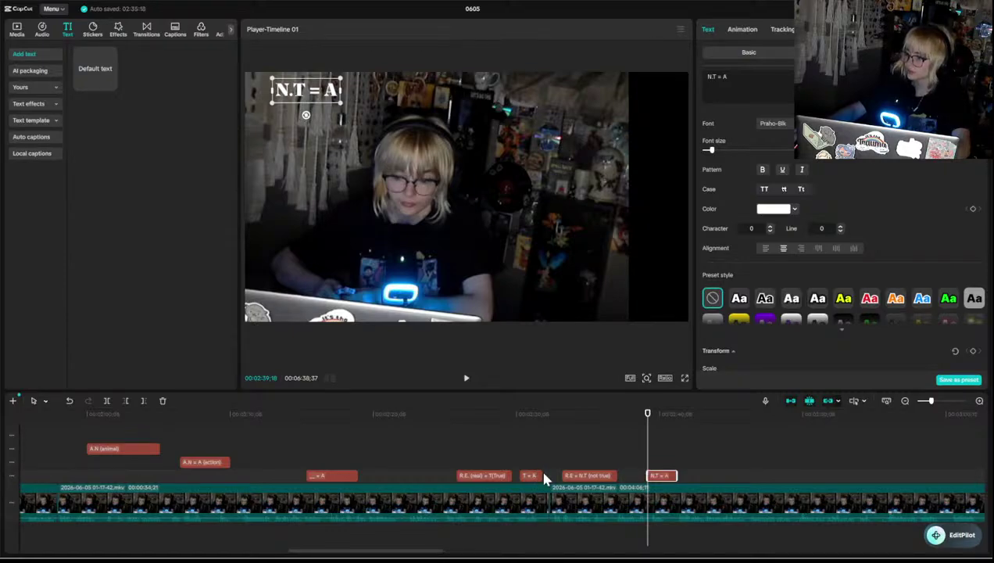
{"action": "key", "text": "ctrl+z"}
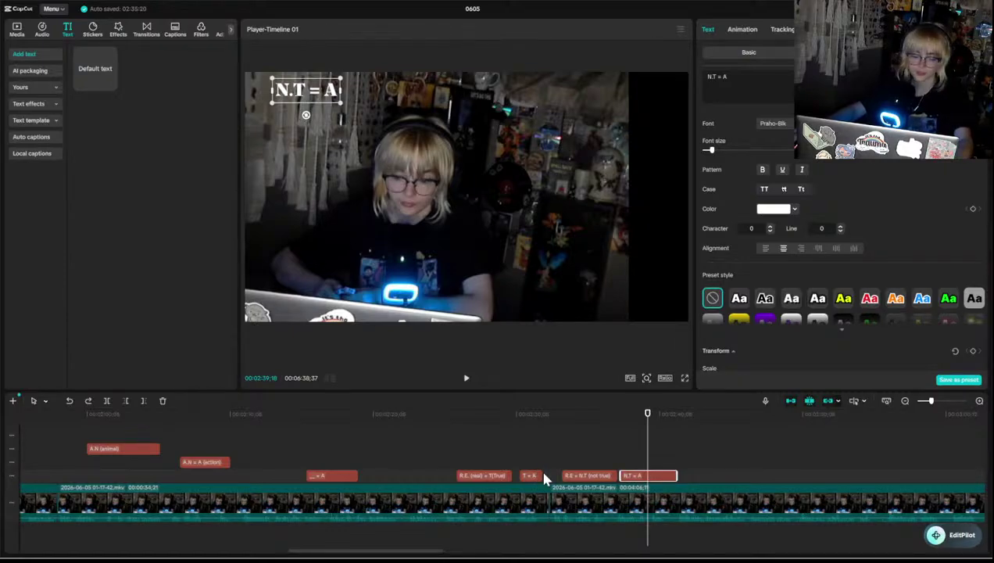
{"action": "key", "text": "w"}
- Play on past the "N.T = A" note and split the webcam clip at 00:02:49;23
{"action": "left_click", "coordinate": [620, 461]}
{"action": "key", "text": "space"}
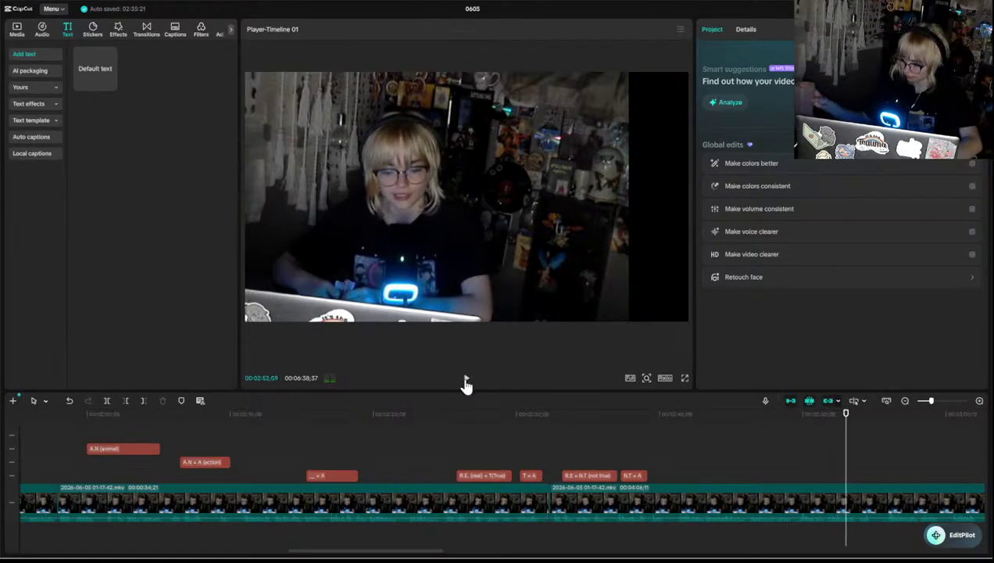
{"action": "left_click", "coordinate": [464, 379]}
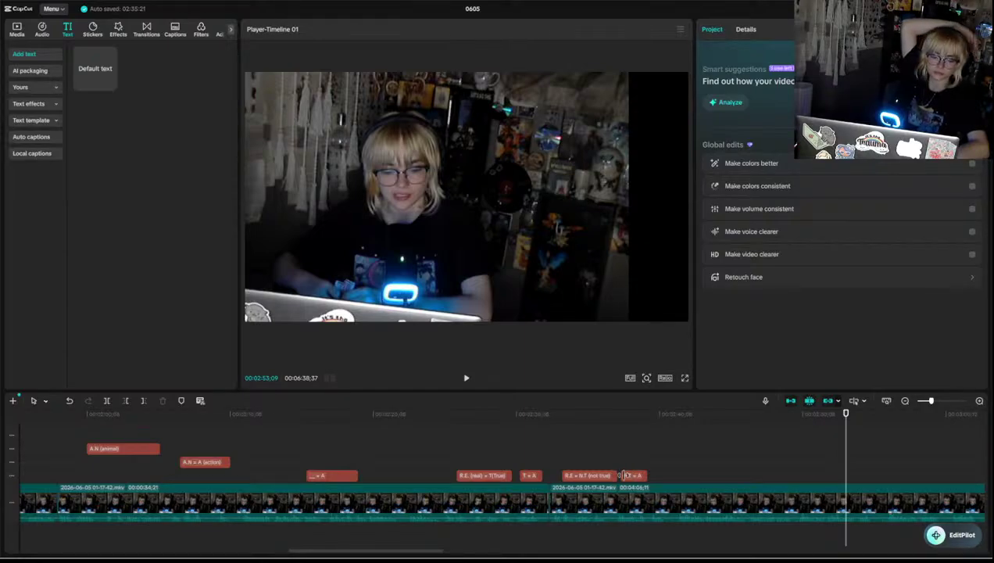
{"action": "mouse_move", "coordinate": [156, 557]}
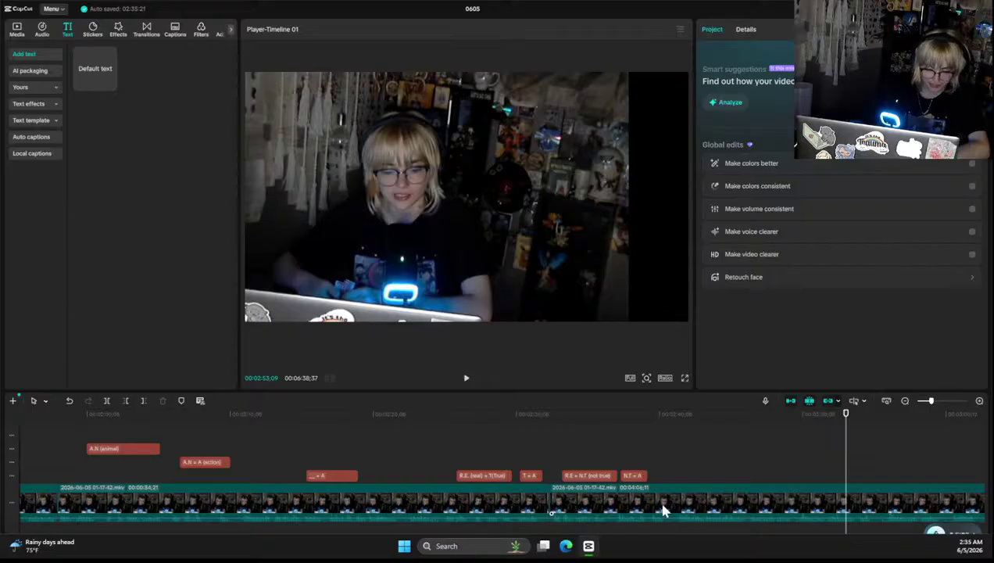
{"action": "left_click", "coordinate": [648, 461]}
{"action": "key", "text": "space"}
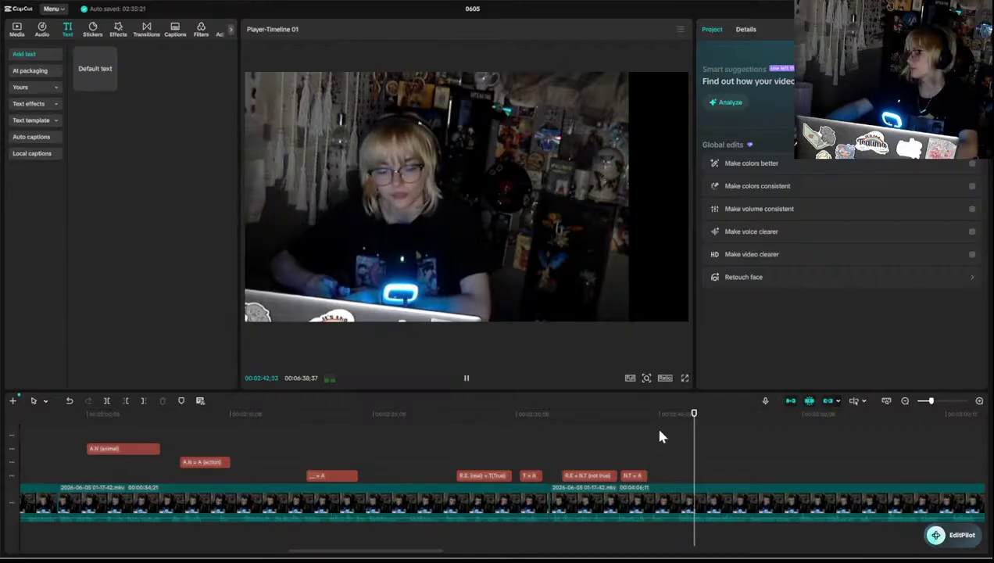
{"action": "key", "text": "space"}
{"action": "left_click", "coordinate": [724, 503]}
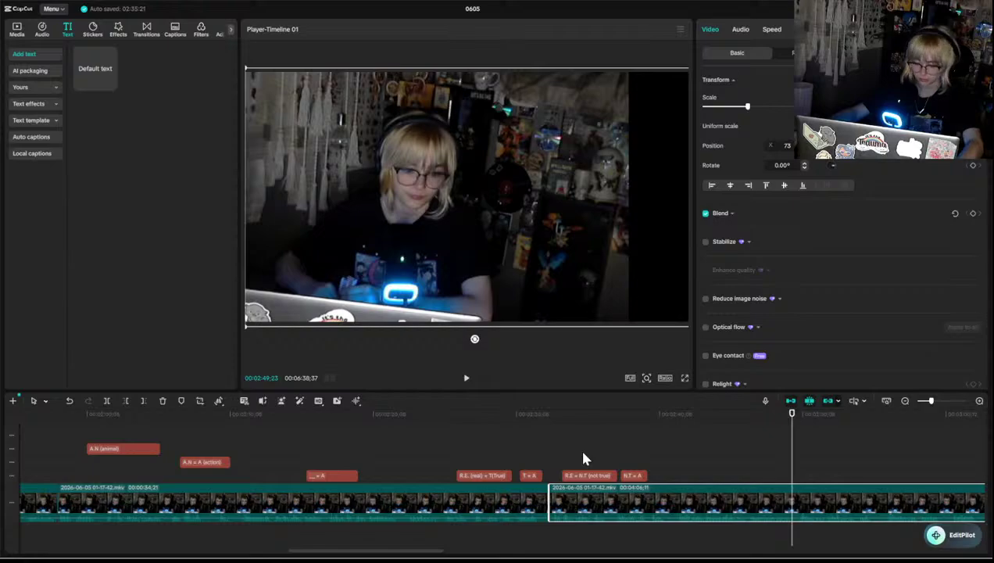
{"action": "key", "text": "ctrl+b"}
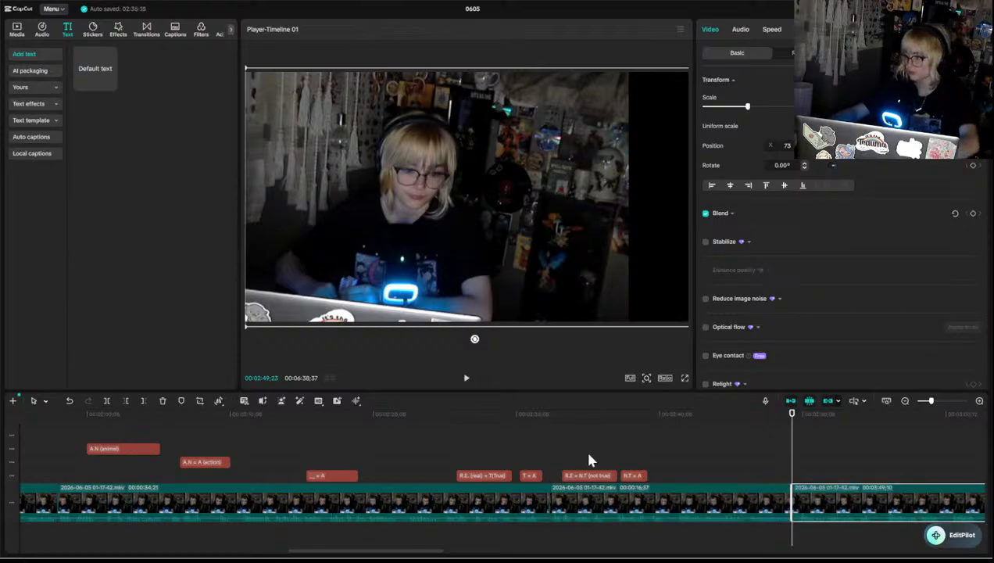
{"action": "key", "text": "space"}
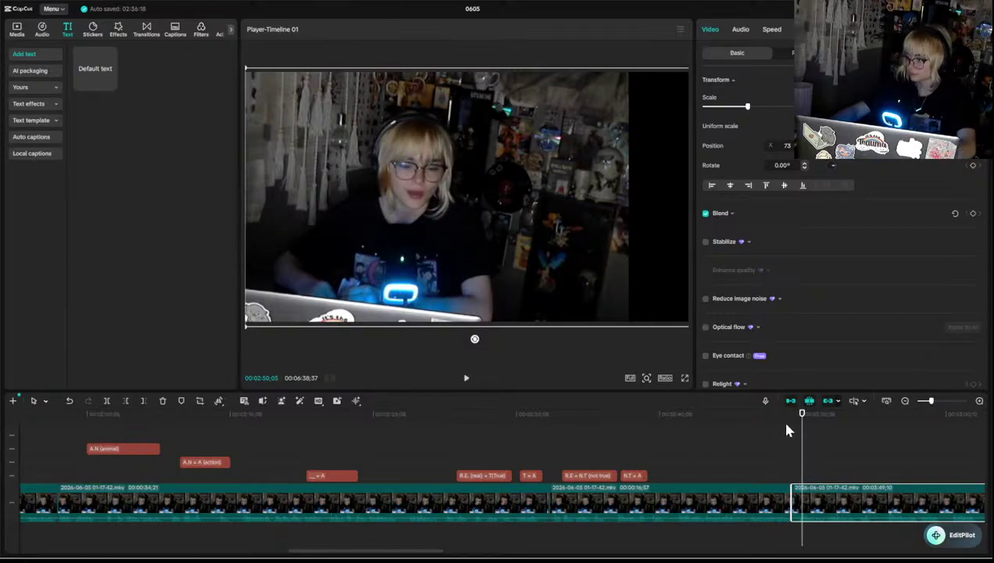
{"action": "left_click", "coordinate": [800, 435]}
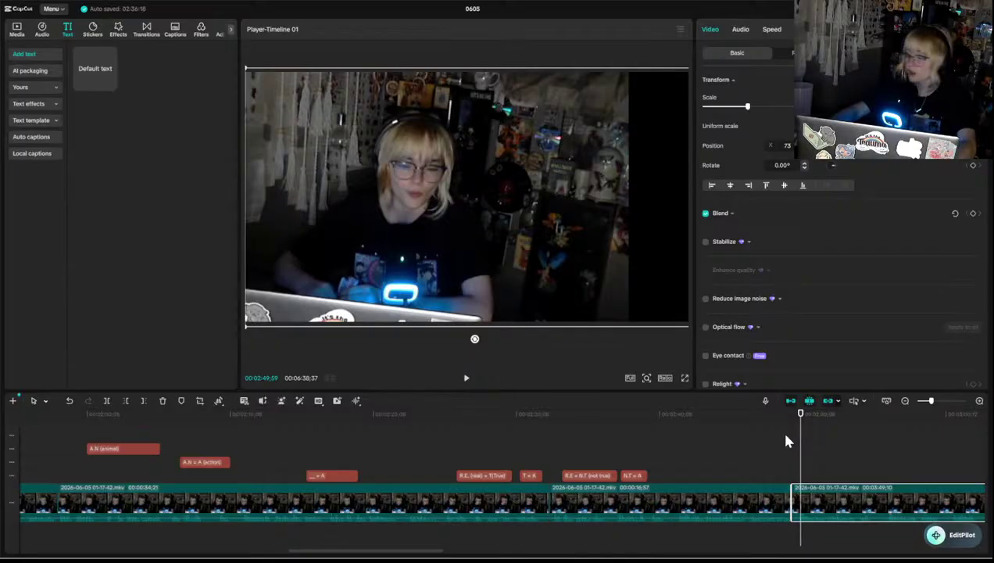
{"action": "key", "text": "Delete"}
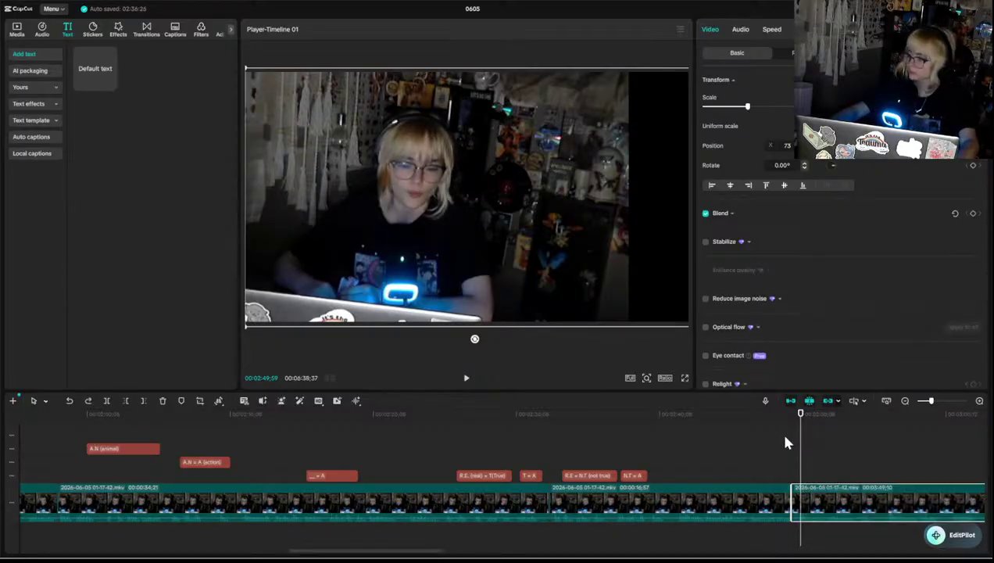
- Relaunch CapCut from the desktop and reopen the 0605 project
{"action": "key", "text": "super+d"}
{"action": "key", "text": "alt+Tab"}
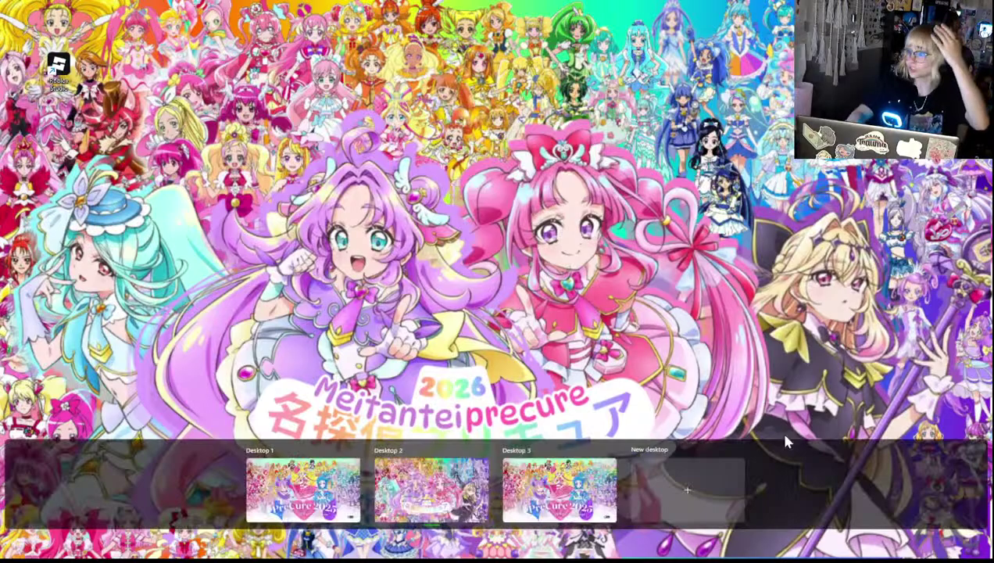
{"action": "left_click", "coordinate": [476, 544]}
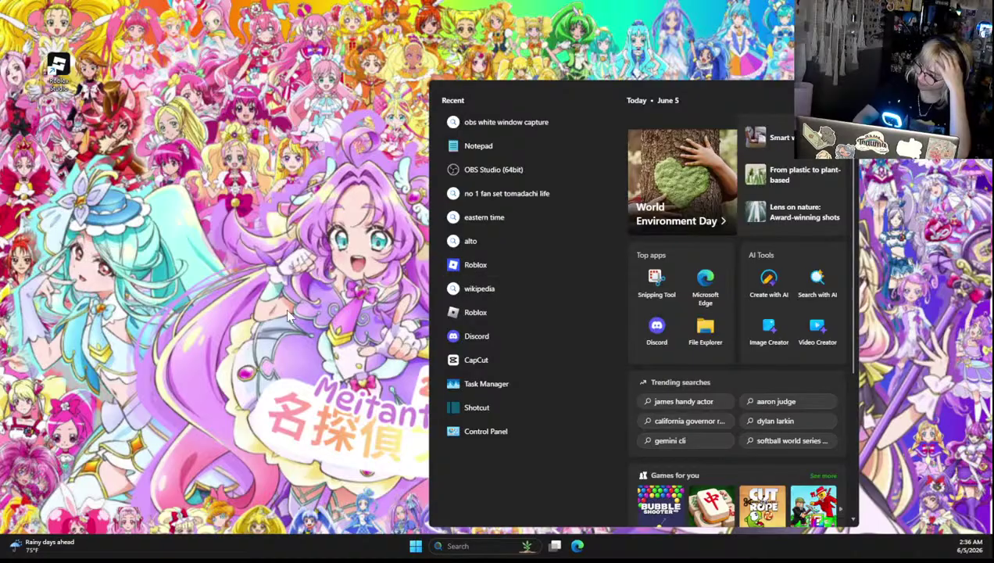
{"action": "left_click", "coordinate": [475, 360]}
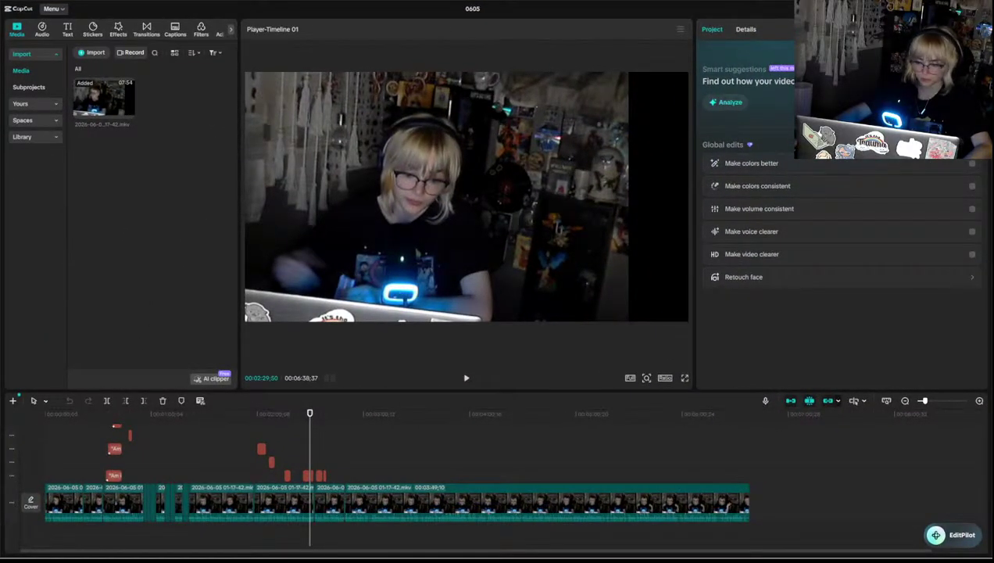
- Play from the "R.E = N.T (not true)" note onward and trim the start of the last webcam clip to 00:02:49;53
{"action": "scroll", "coordinate": [348, 450], "scroll_direction": "up", "scroll_amount": 5}
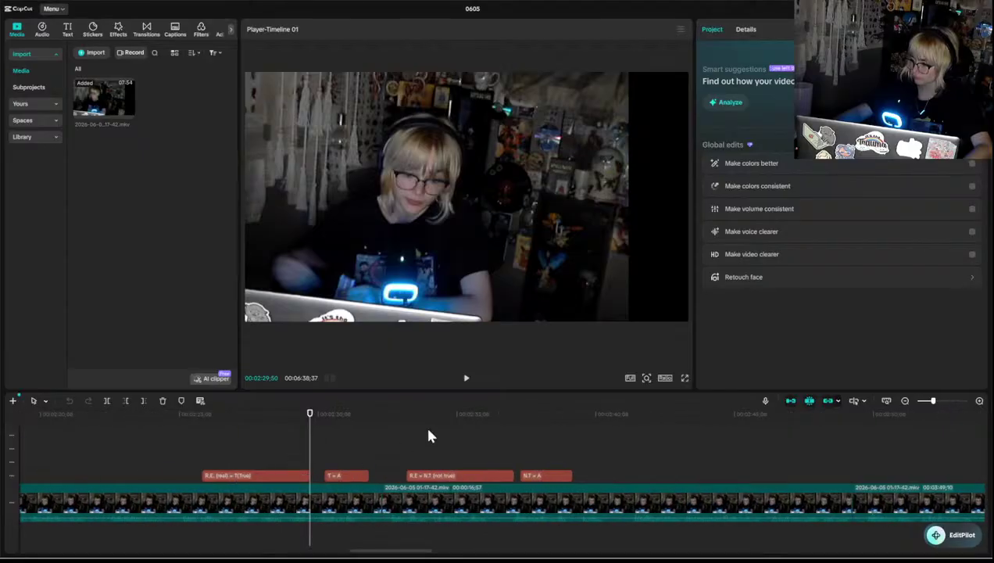
{"action": "left_click", "coordinate": [510, 459]}
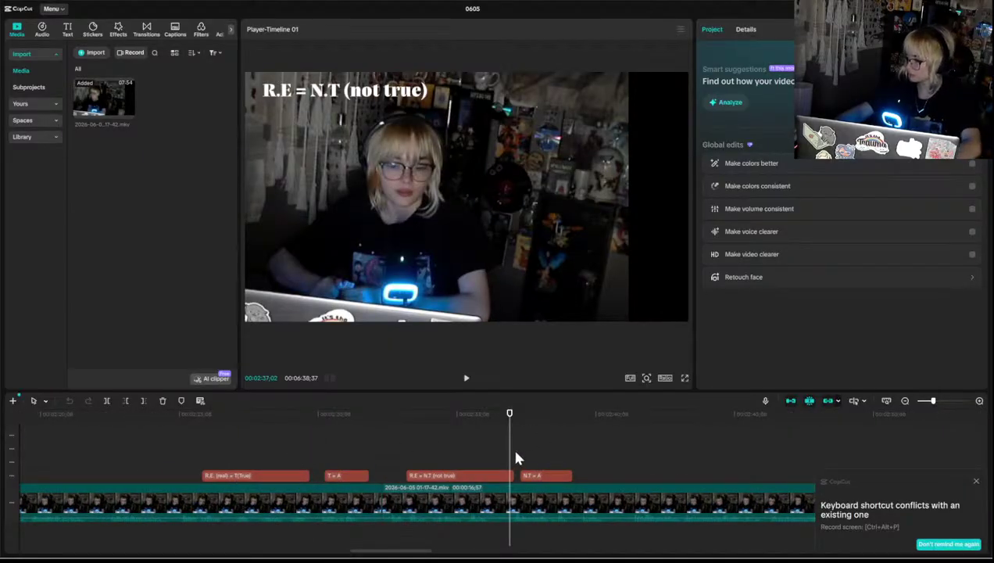
{"action": "key", "text": "space"}
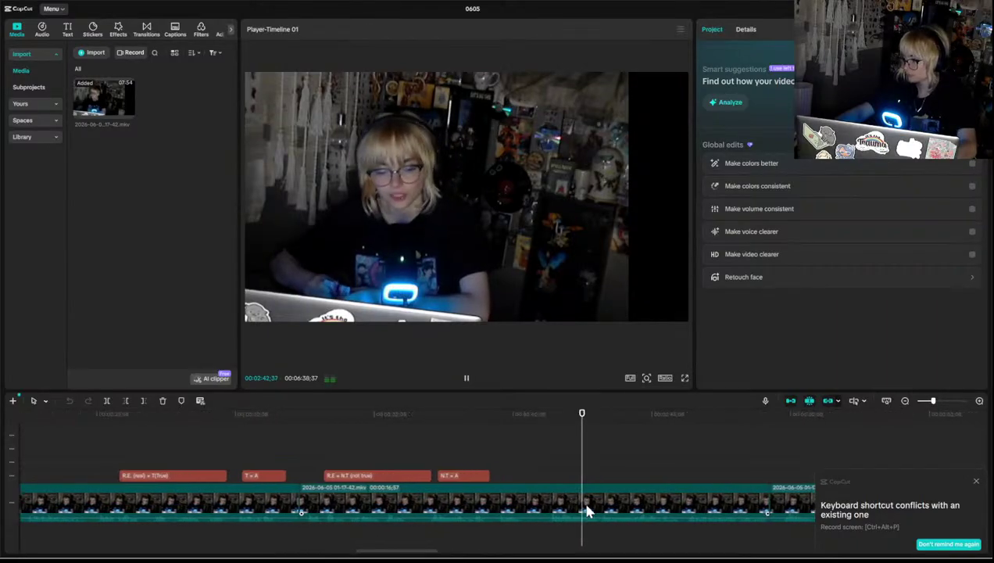
{"action": "scroll", "coordinate": [580, 498], "scroll_direction": "right", "scroll_amount": 2}
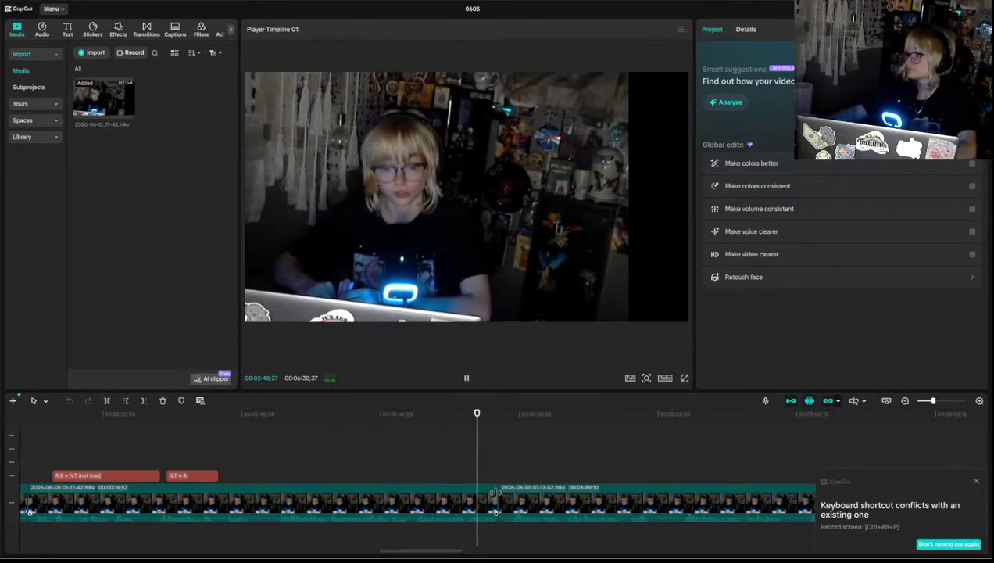
{"action": "key", "text": "space"}
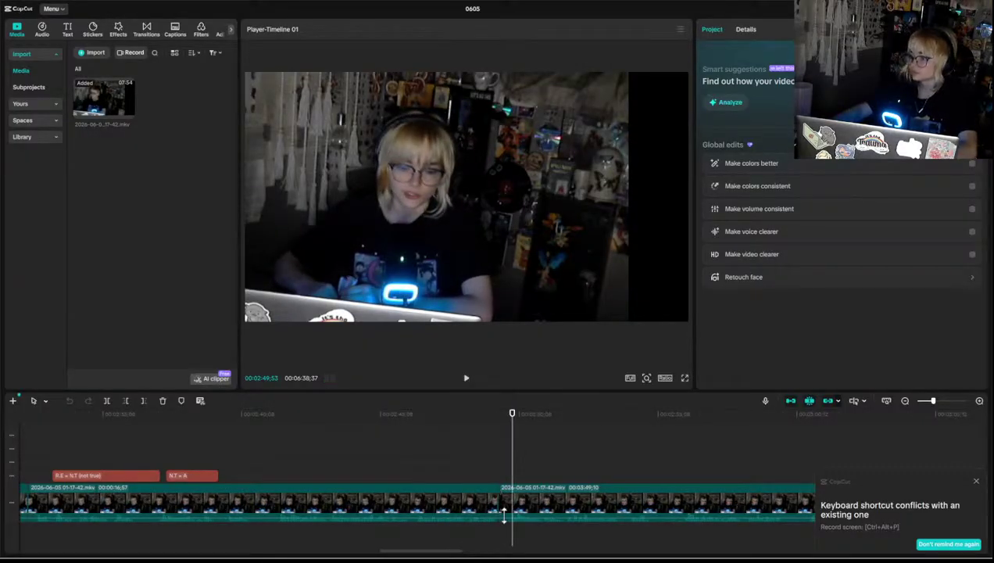
{"action": "left_click", "coordinate": [527, 501]}
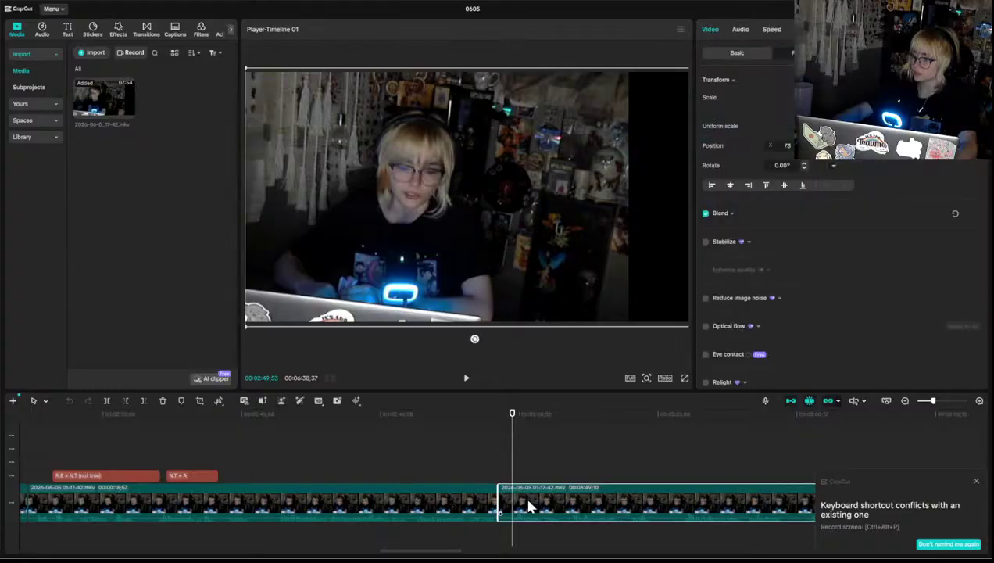
{"action": "key", "text": "q"}
- Play the trimmed clip and split it at 00:02:54;23, where the spoken take ends
{"action": "left_click", "coordinate": [495, 470]}
{"action": "key", "text": "space"}
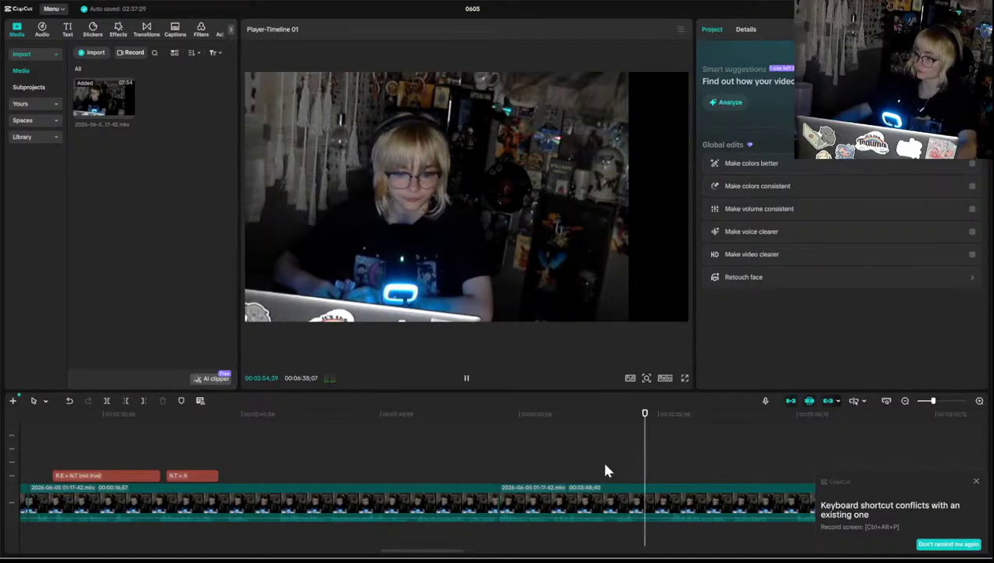
{"action": "key", "text": "space"}
{"action": "left_click_drag", "start_coordinate": [631, 473], "coordinate": [634, 476]}
{"action": "key", "text": "ctrl+b"}
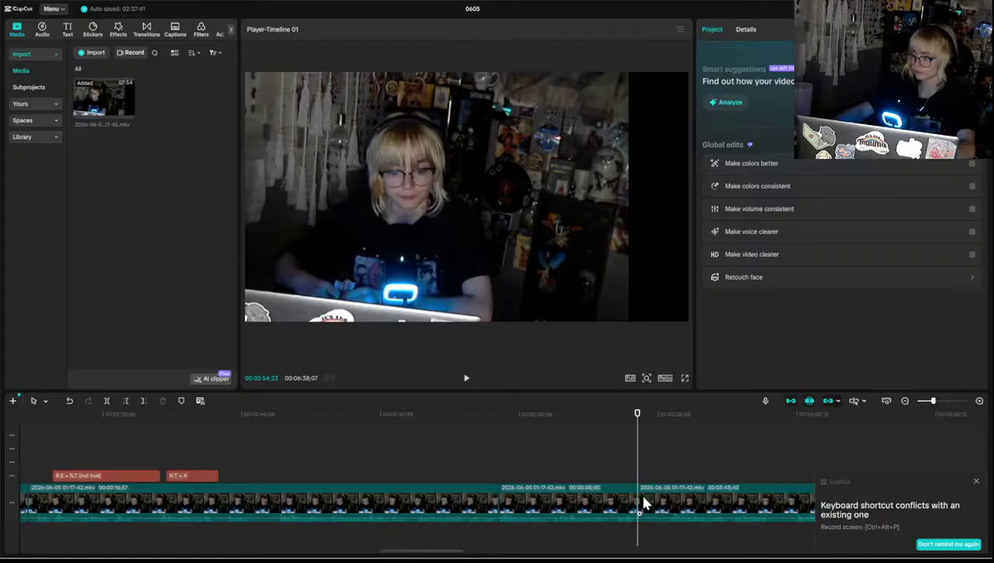
- Trim about one second in two passes off the start of the clip following the 00:02:54;23 split
{"action": "key", "text": "space"}
{"action": "left_click", "coordinate": [642, 500]}
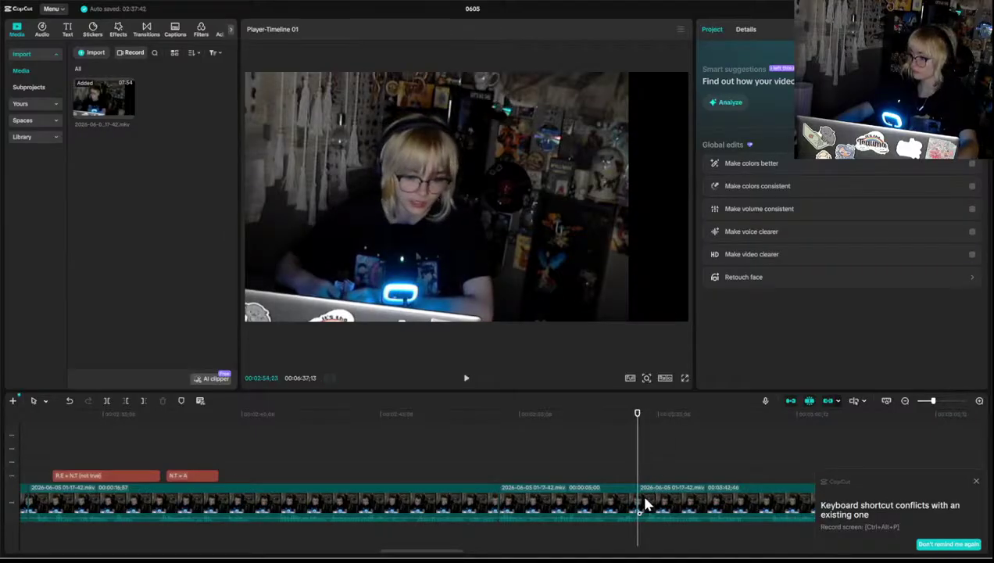
{"action": "left_click", "coordinate": [630, 473]}
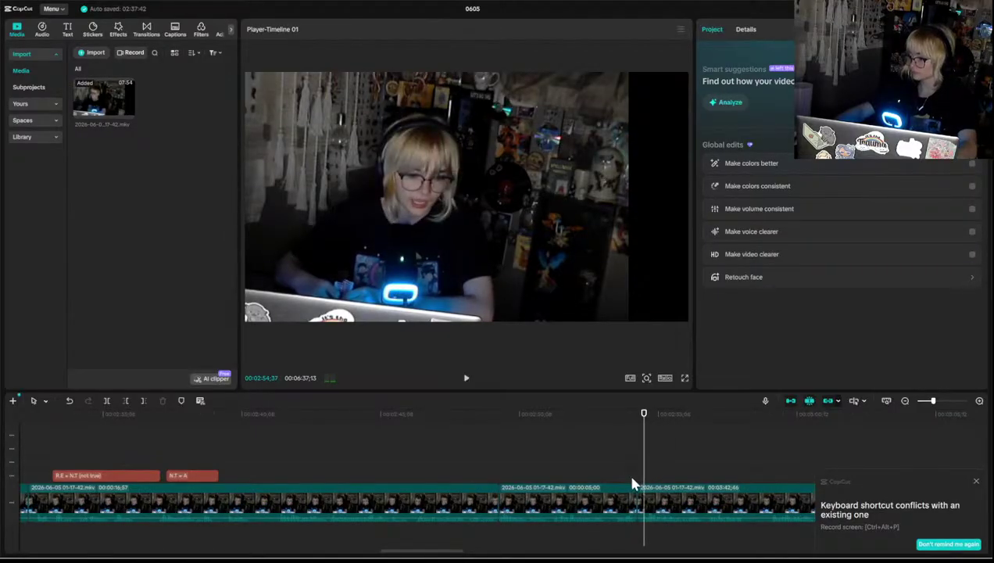
{"action": "key", "text": "space"}
{"action": "left_click", "coordinate": [661, 499]}
{"action": "key", "text": "q"}
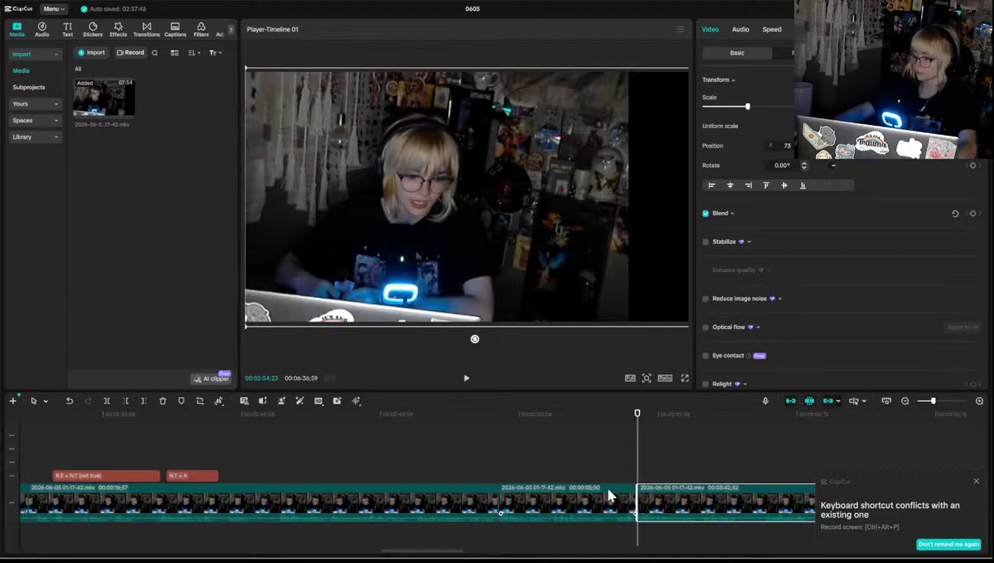
- Play across the 00:02:54;23 cut and step back to replay the following webcam clip, checking where its spoken take ends
{"action": "left_click", "coordinate": [629, 467]}
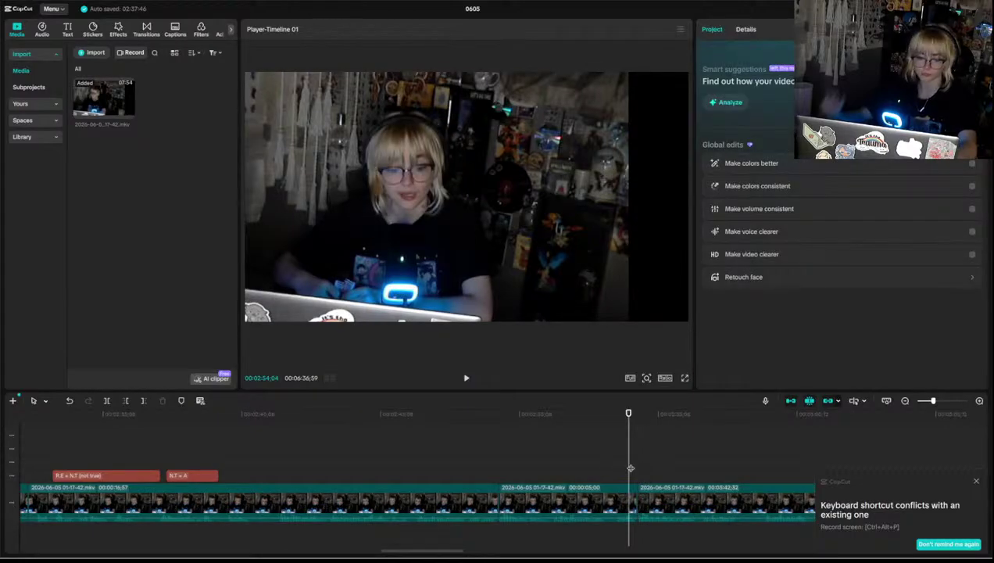
{"action": "key", "text": "space"}
{"action": "key", "text": "space"}
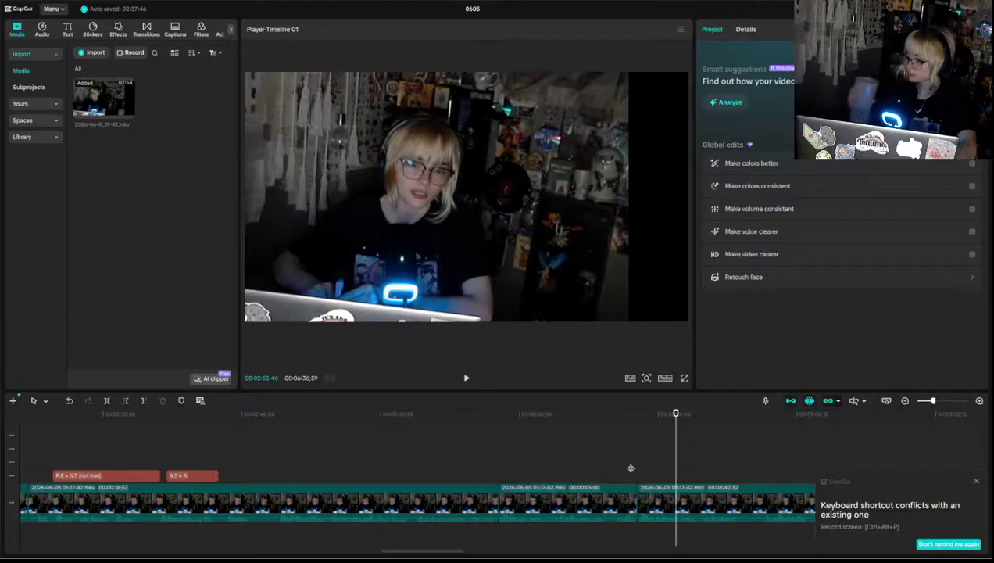
{"action": "key", "text": "Left"}
{"action": "key", "text": "Left"}
{"action": "key", "text": "Left"}
{"action": "key", "text": "Left"}
{"action": "key", "text": "Left"}
{"action": "key", "text": "Left"}
{"action": "key", "text": "Left"}
{"action": "key", "text": "Left"}
{"action": "key", "text": "Left"}
{"action": "key", "text": "Left"}
{"action": "key", "text": "Left"}
{"action": "key", "text": "Left"}
{"action": "key", "text": "Left"}
{"action": "key", "text": "Left"}
{"action": "key", "text": "Left"}
{"action": "key", "text": "Left"}
{"action": "key", "text": "Left"}
{"action": "key", "text": "Left"}
{"action": "key", "text": "Left"}
{"action": "key", "text": "Left"}
{"action": "key", "text": "Left"}
{"action": "key", "text": "Left"}
{"action": "key", "text": "Left"}
{"action": "key", "text": "Left"}
{"action": "key", "text": "Left"}
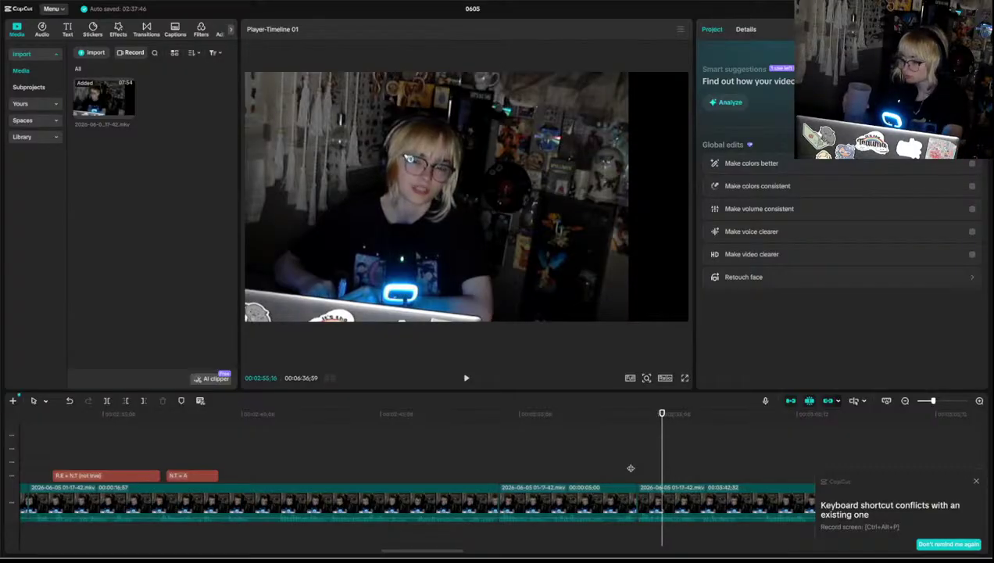
{"action": "key", "text": "space"}
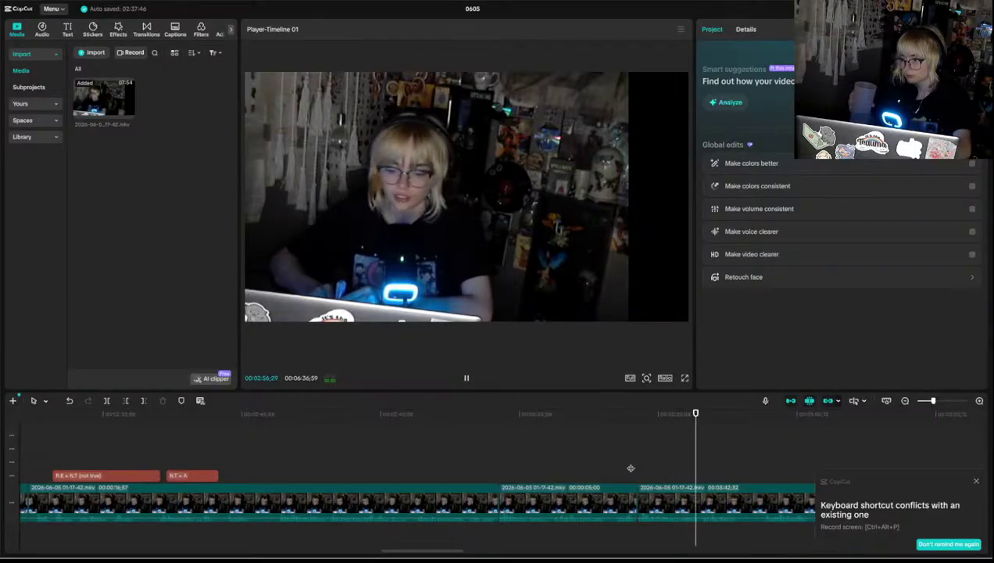
{"action": "key", "text": "space"}
{"action": "key", "text": "space"}
{"action": "key", "text": "space"}
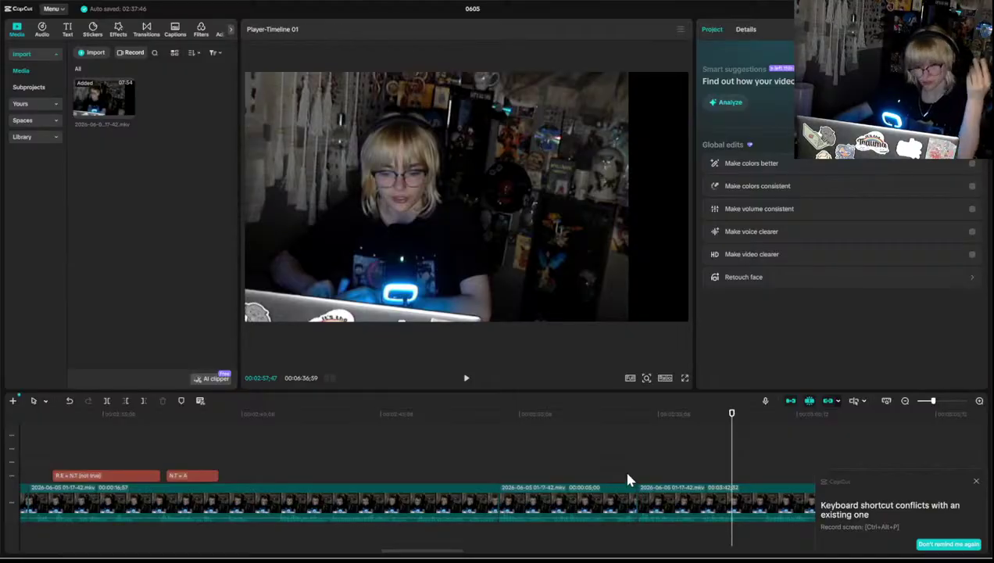
- Replay the end of the spoken take and split the last webcam clip at 00:02:57;57
{"action": "left_click", "coordinate": [705, 470]}
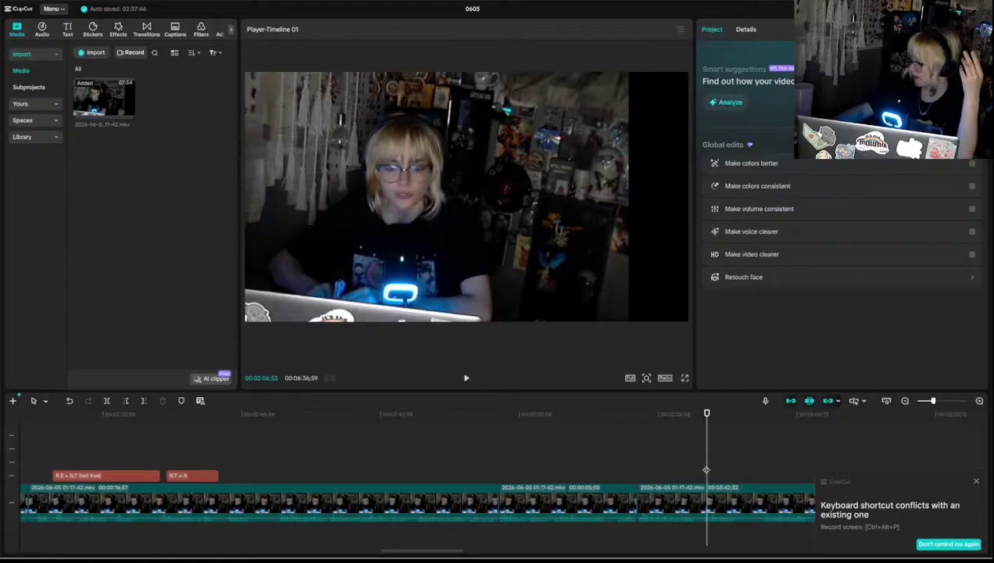
{"action": "left_click", "coordinate": [655, 469]}
{"action": "key", "text": "space"}
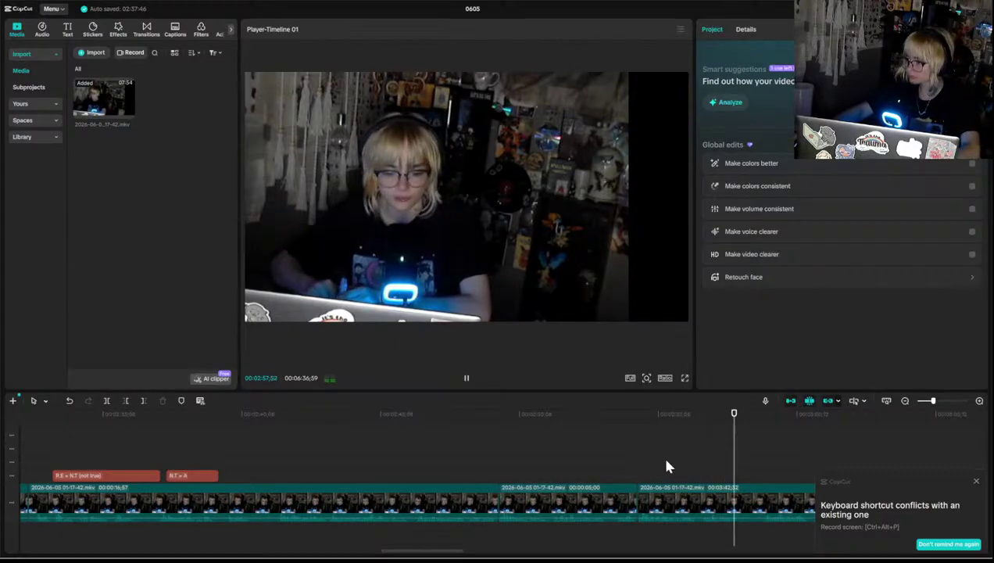
{"action": "key", "text": "space"}
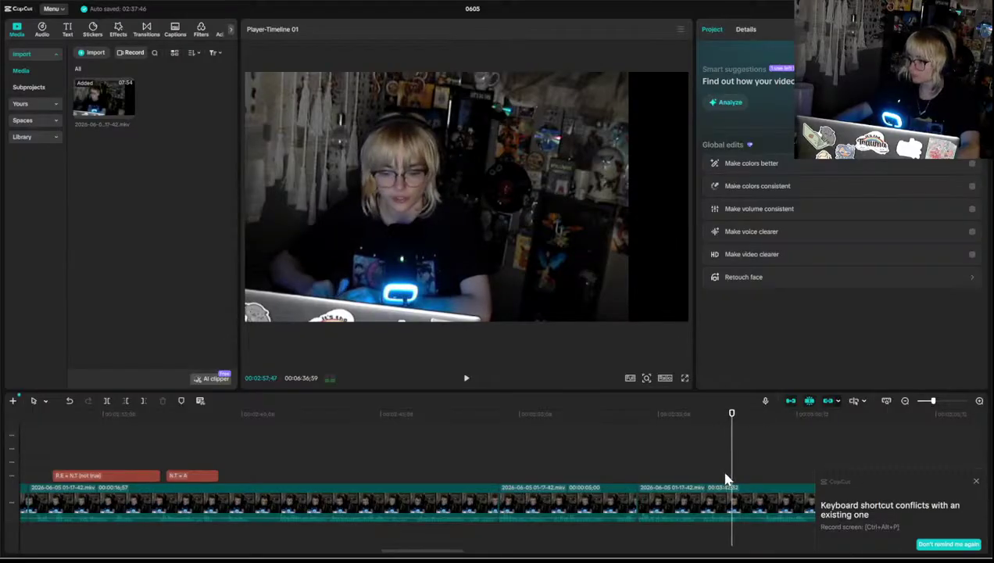
{"action": "left_click", "coordinate": [717, 501]}
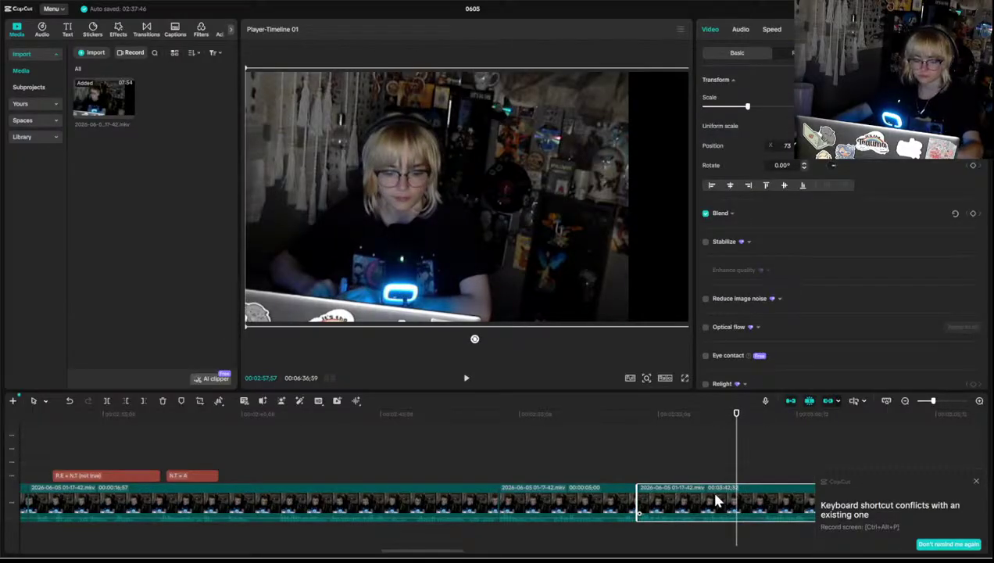
{"action": "key", "text": "ctrl+b"}
- Trim about one second off the start of the clip following the 00:02:57;57 split and play the new cut
{"action": "key", "text": "space"}
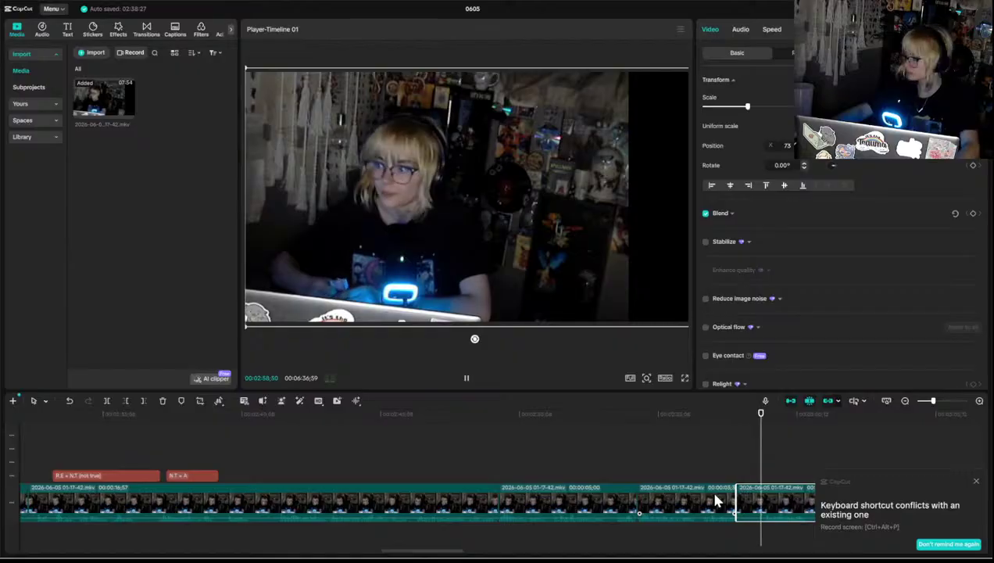
{"action": "key", "text": "q"}
{"action": "left_click", "coordinate": [735, 479]}
{"action": "key", "text": "space"}
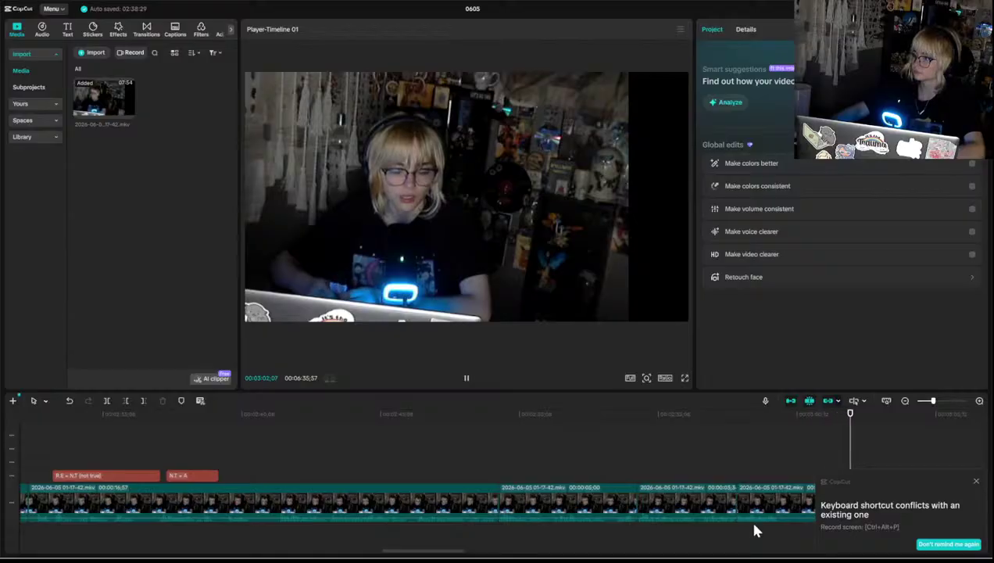
{"action": "key", "text": "space"}
- Dismiss the keyboard shortcut conflict notice and check the footage just after the 00:02:57;57 cut
{"action": "left_click", "coordinate": [757, 472]}
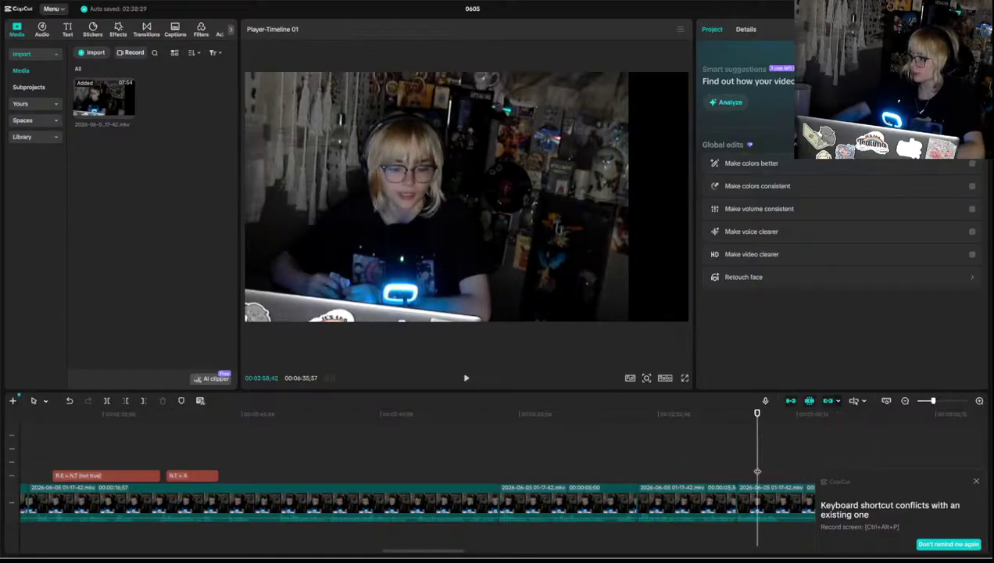
{"action": "scroll", "coordinate": [754, 469], "scroll_direction": "up", "scroll_amount": 1}
{"action": "scroll", "coordinate": [782, 475], "scroll_direction": "right", "scroll_amount": 5}
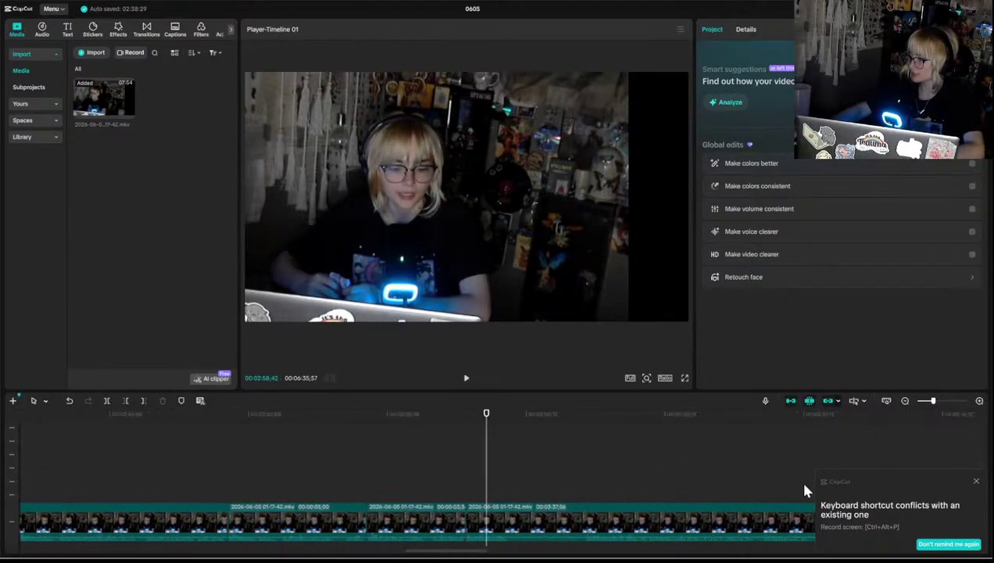
{"action": "left_click", "coordinate": [976, 481]}
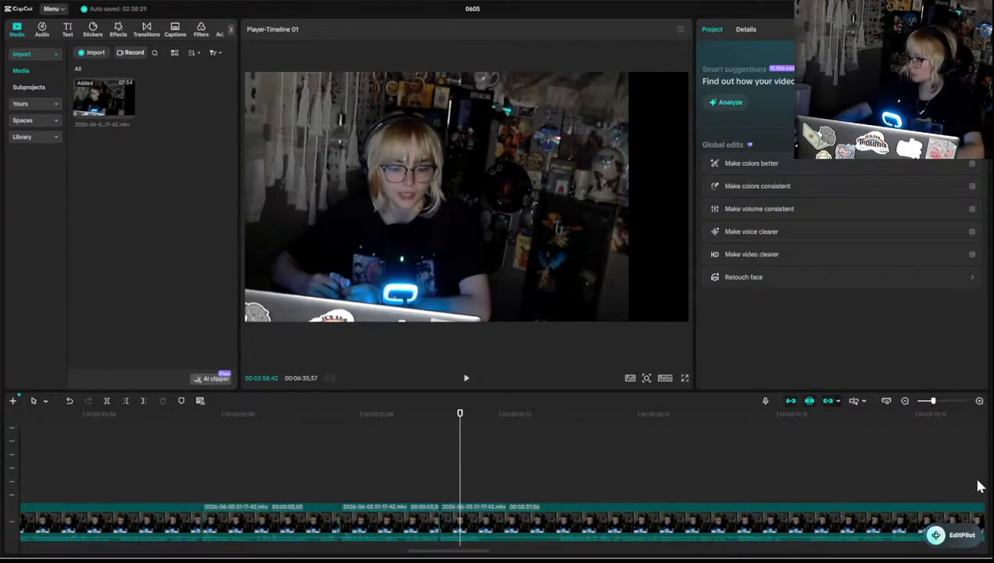
{"action": "left_click", "coordinate": [442, 487]}
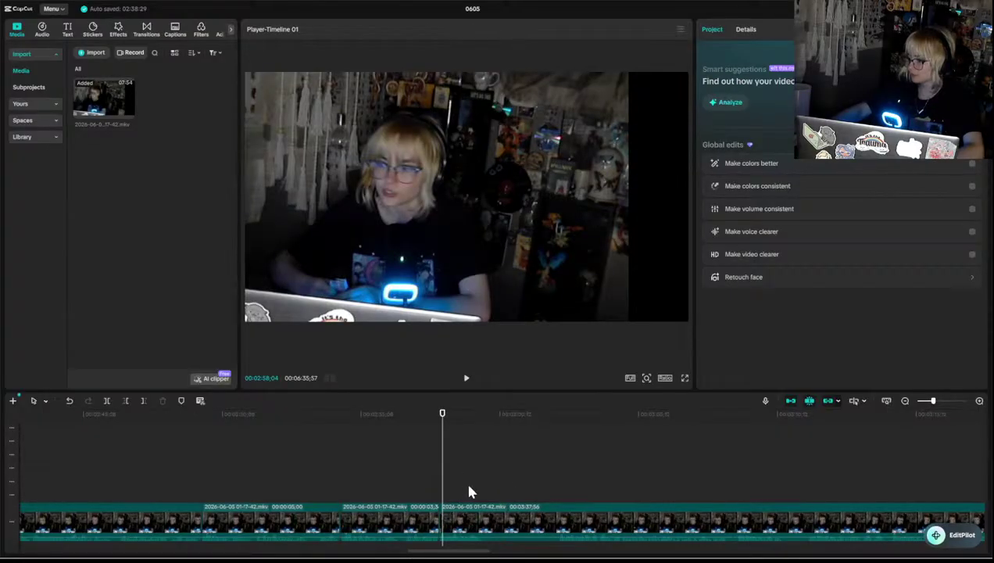
{"action": "left_click", "coordinate": [469, 492]}
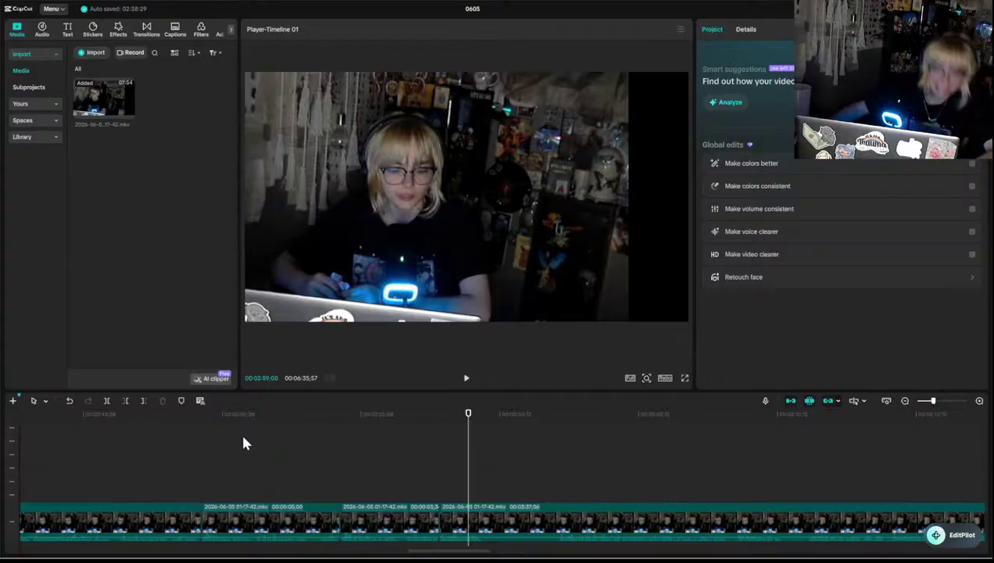
- Play on to the next good take and trim about four more seconds off the start of the last webcam clip
{"action": "key", "text": "space"}
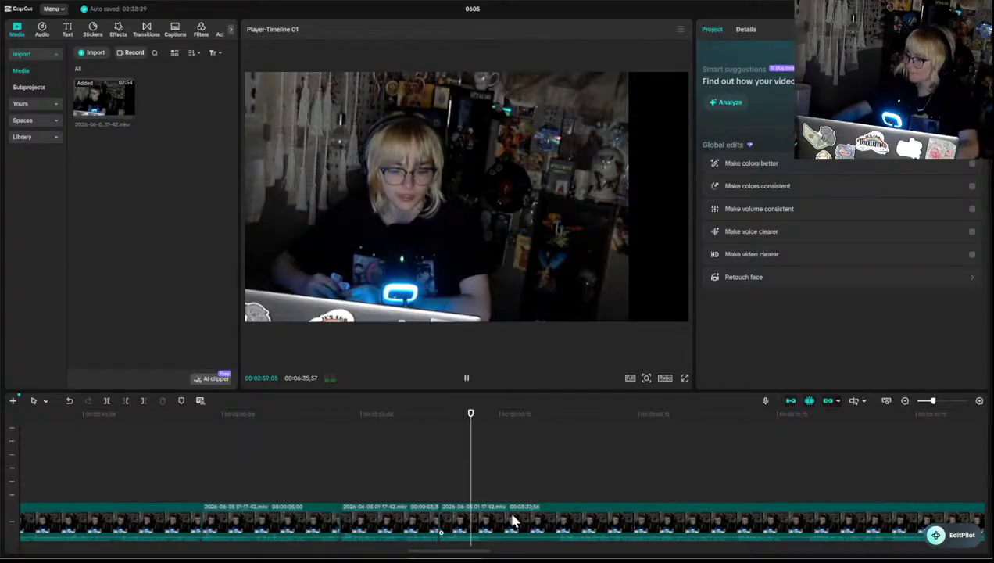
{"action": "left_click", "coordinate": [550, 486]}
{"action": "left_click", "coordinate": [549, 490]}
{"action": "key", "text": "space"}
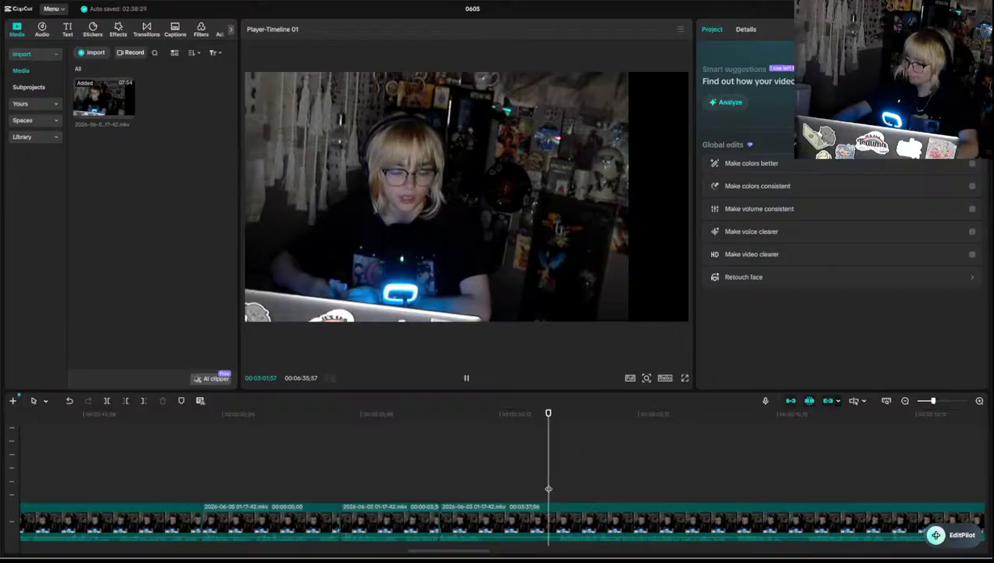
{"action": "key", "text": "space"}
{"action": "key", "text": "q"}
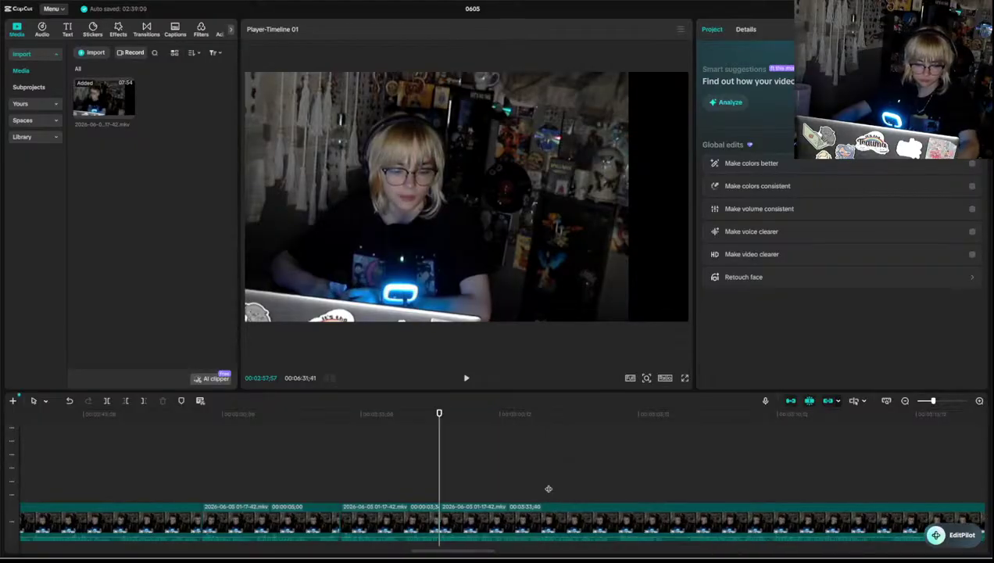
- Play across the 00:02:57;57 cut and split the last webcam clip at 00:03:04;06, where the spoken take ends
{"action": "left_click", "coordinate": [429, 488]}
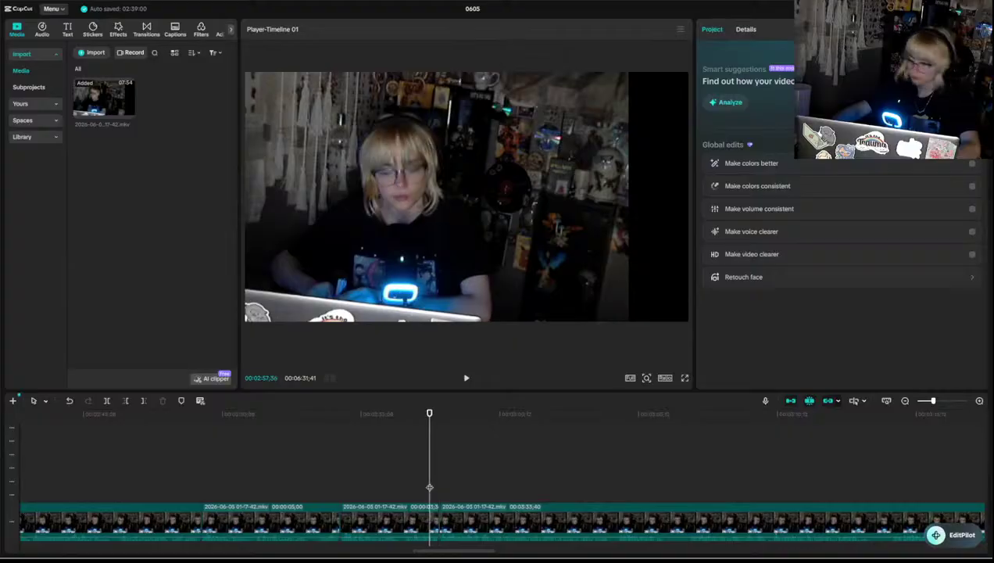
{"action": "key", "text": "space"}
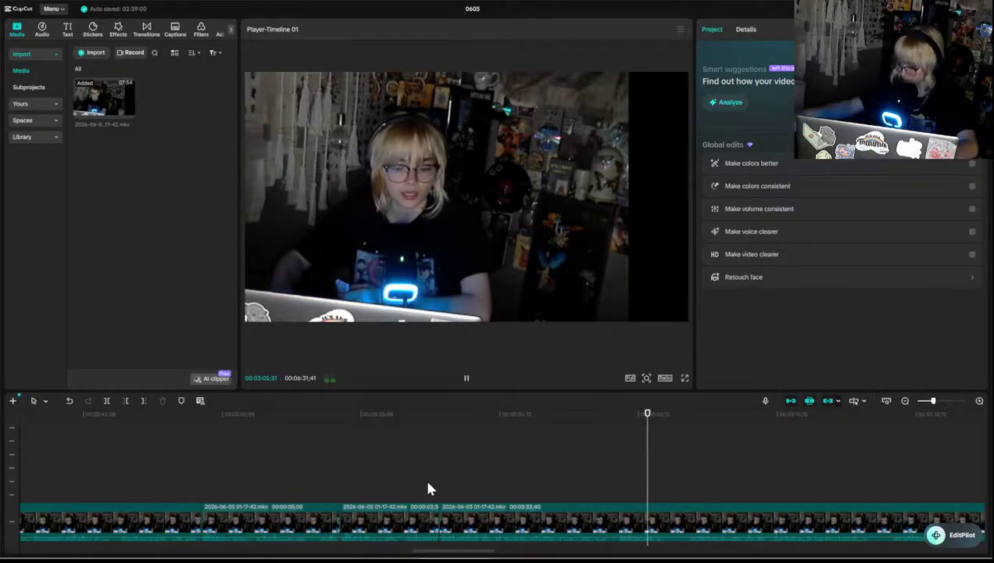
{"action": "key", "text": "space"}
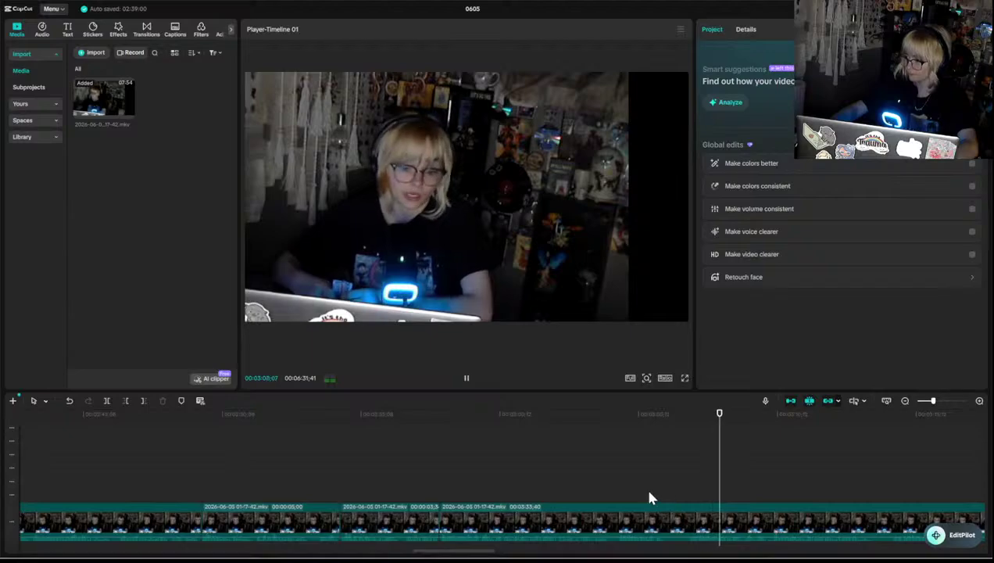
{"action": "left_click", "coordinate": [623, 491]}
{"action": "key", "text": "space"}
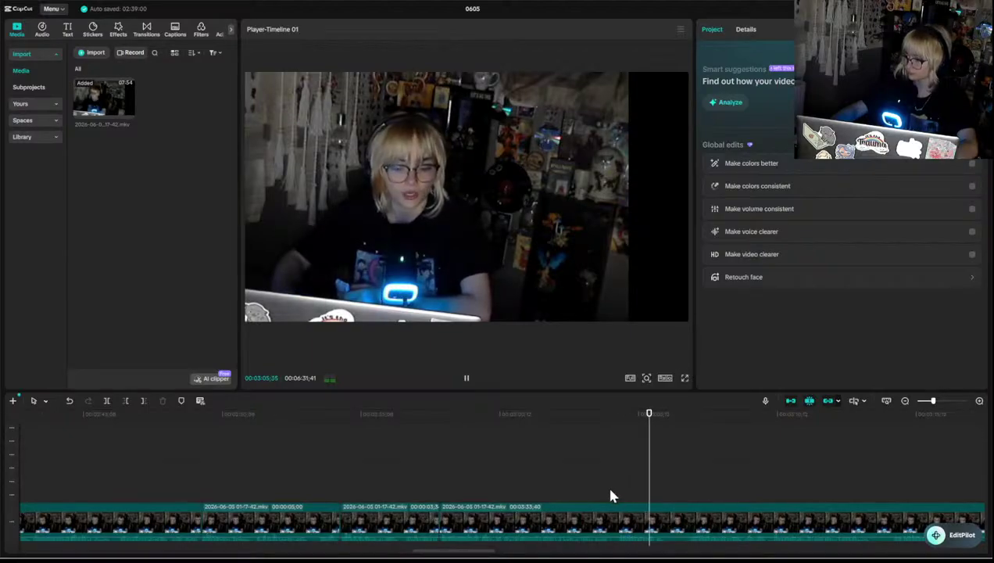
{"action": "left_click", "coordinate": [607, 495]}
{"action": "left_click", "coordinate": [599, 495]}
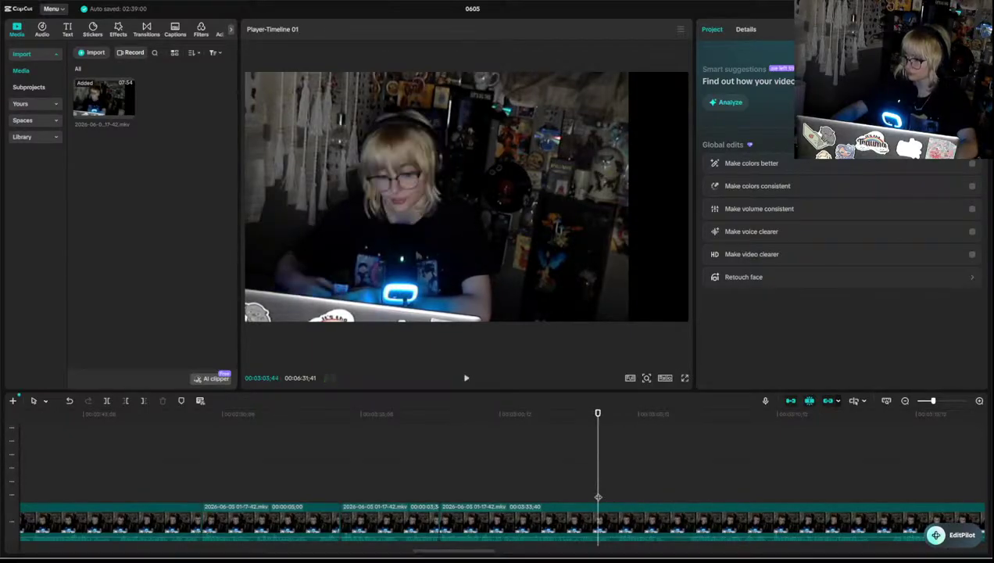
{"action": "key", "text": "space"}
{"action": "left_click", "coordinate": [579, 523]}
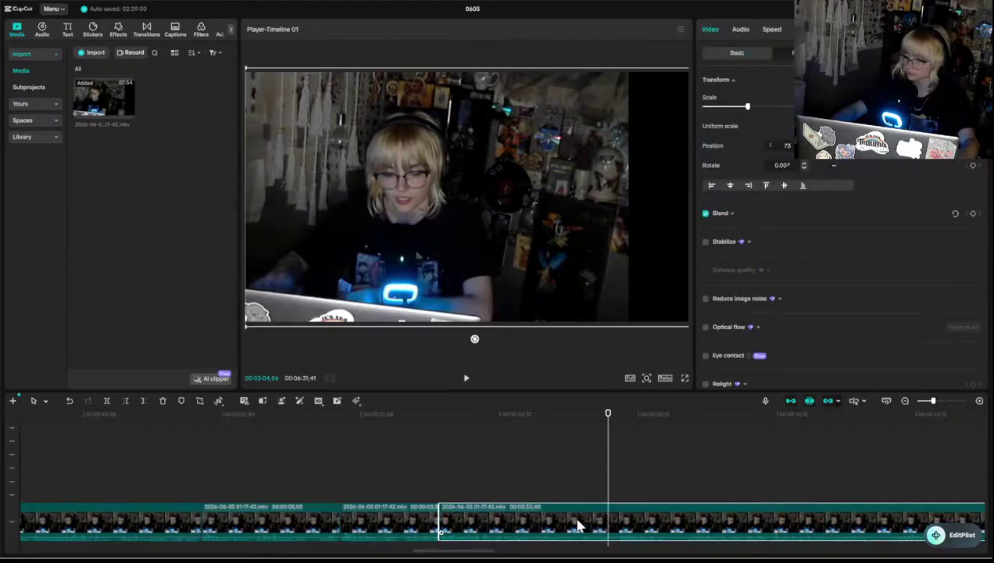
{"action": "key", "text": "ctrl+b"}
- Trim about three seconds off the start of the clip following the 00:03:04;06 split and replay the cut
{"action": "key", "text": "space"}
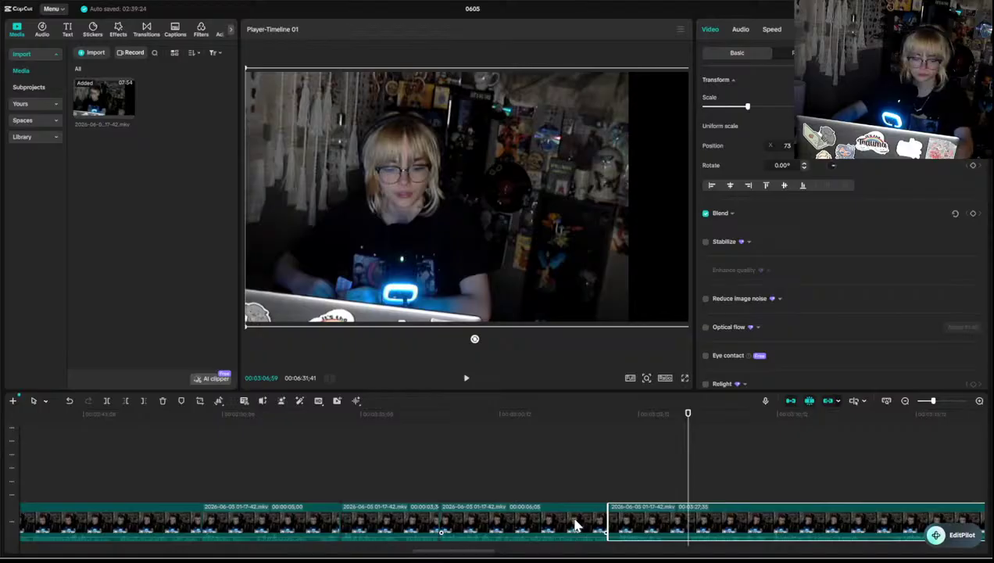
{"action": "key", "text": "q"}
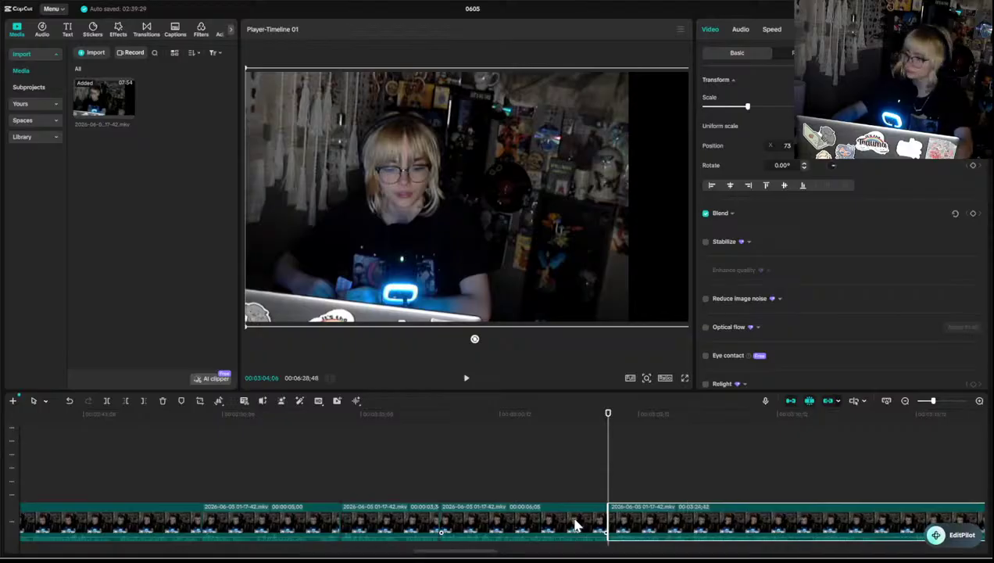
{"action": "left_click", "coordinate": [594, 481]}
{"action": "key", "text": "space"}
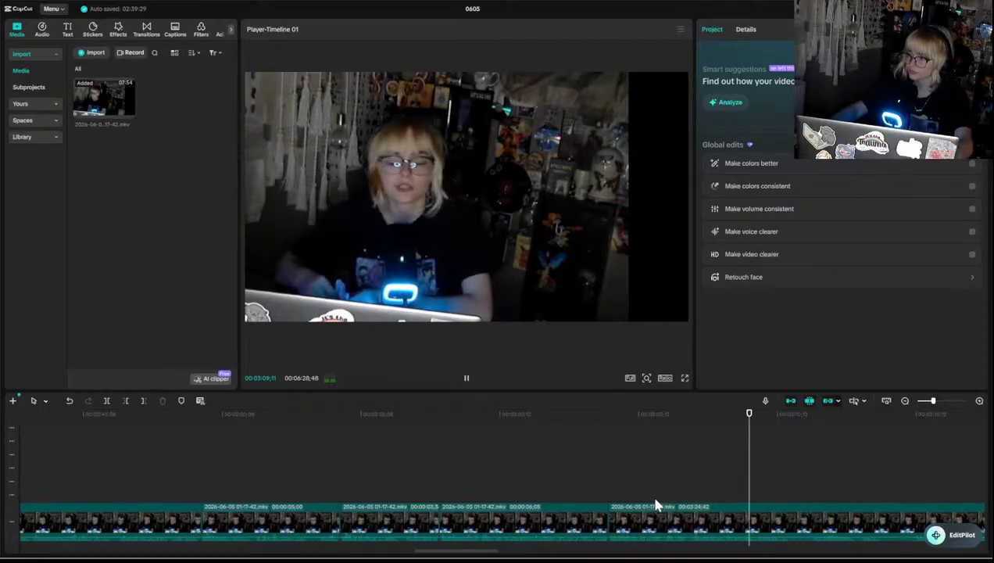
- Replay the take after the 00:03:04;06 cut, split the last webcam clip at 00:03:10;39 and play on from the split
{"action": "scroll", "coordinate": [658, 510], "scroll_direction": "right", "scroll_amount": 10}
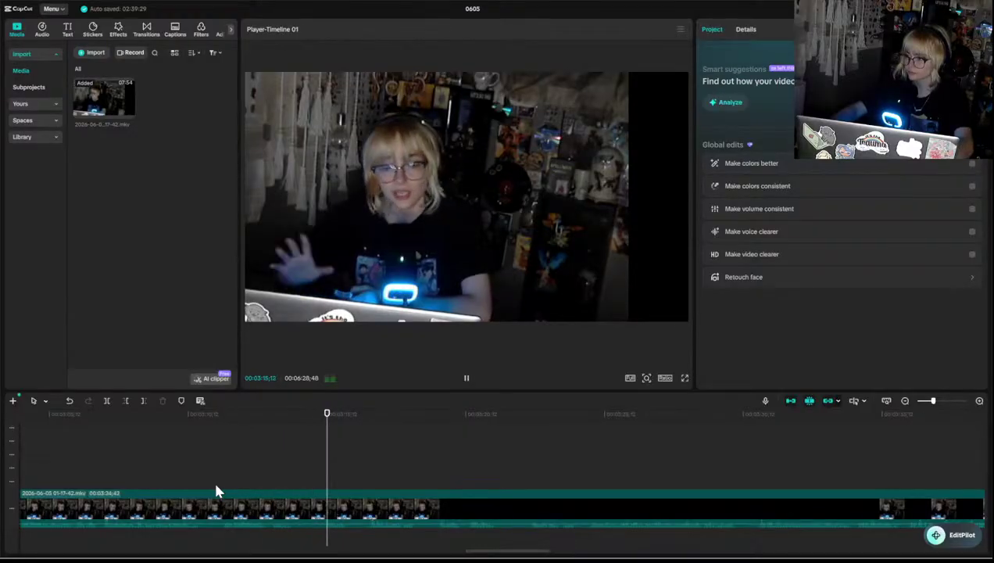
{"action": "key", "text": "space"}
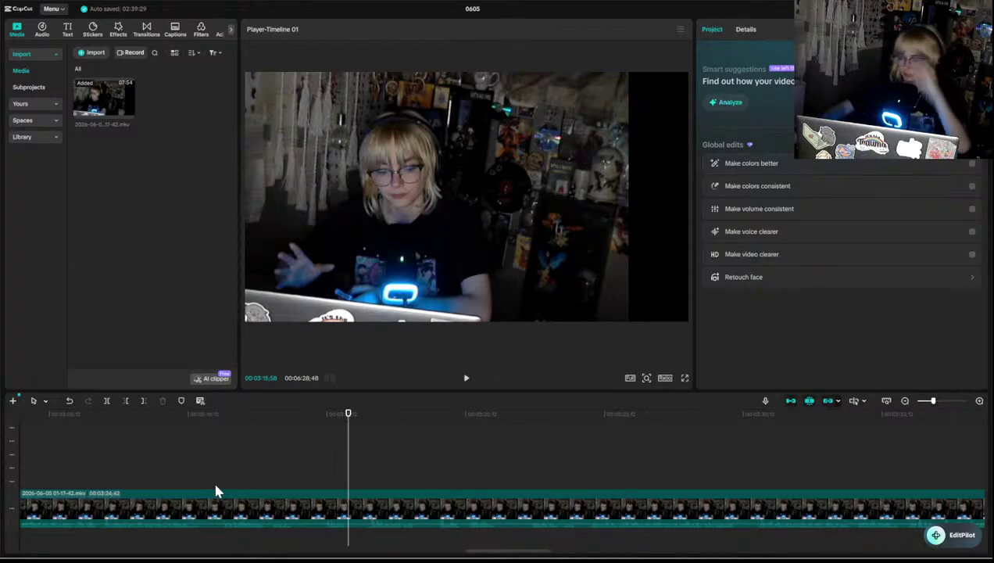
{"action": "key", "text": "space"}
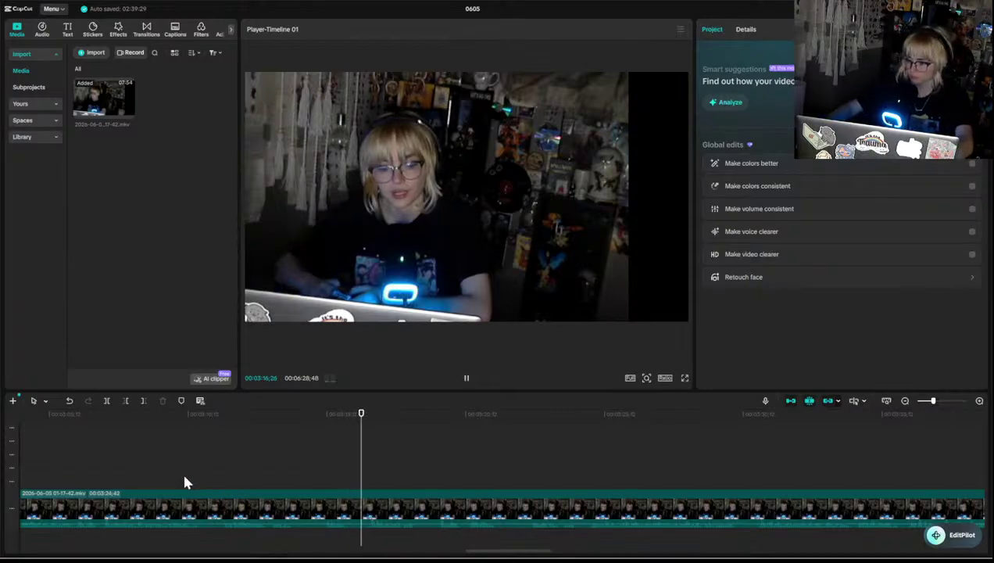
{"action": "left_click", "coordinate": [186, 481]}
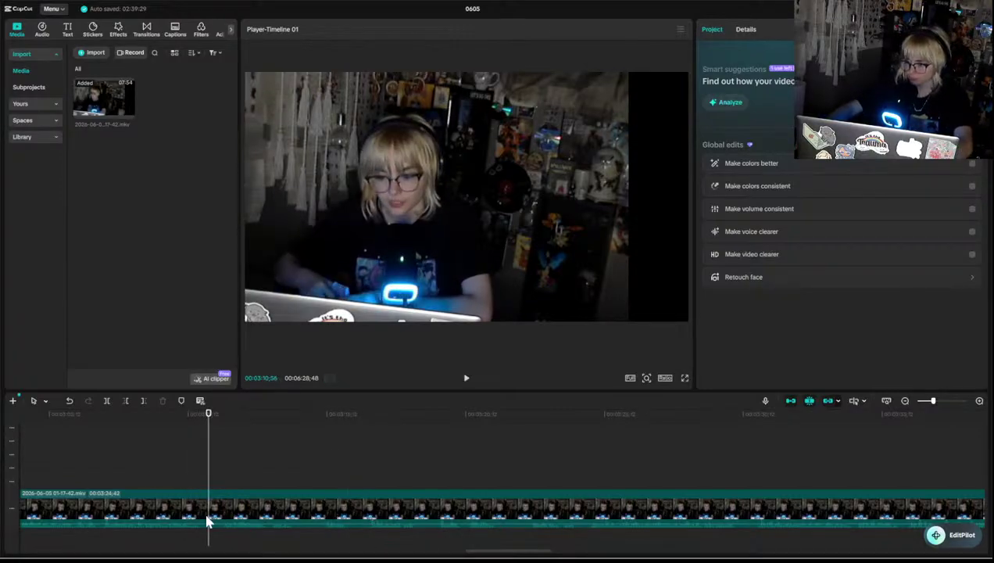
{"action": "left_click", "coordinate": [186, 491]}
{"action": "key", "text": "space"}
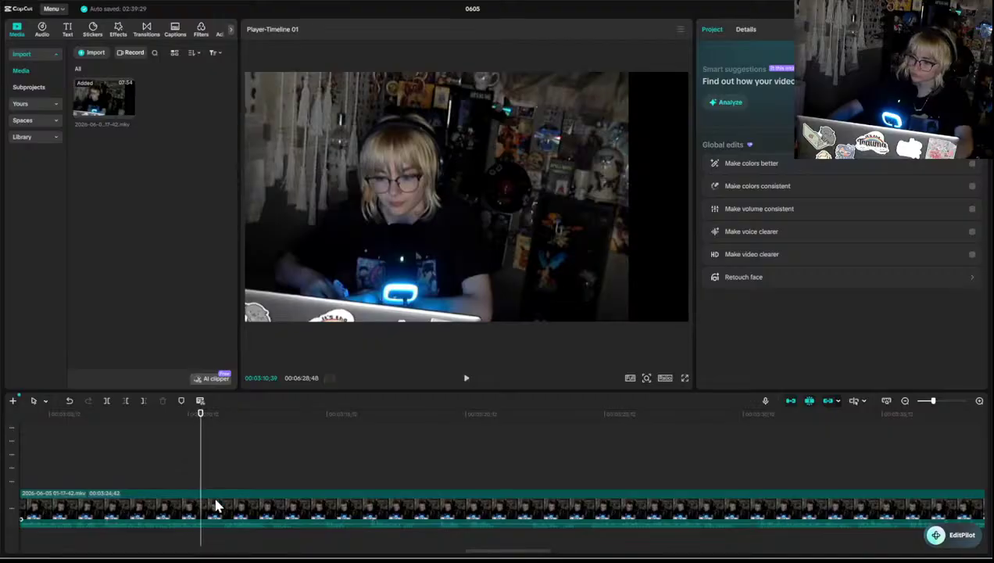
{"action": "left_click", "coordinate": [217, 506]}
{"action": "key", "text": "ctrl+b"}
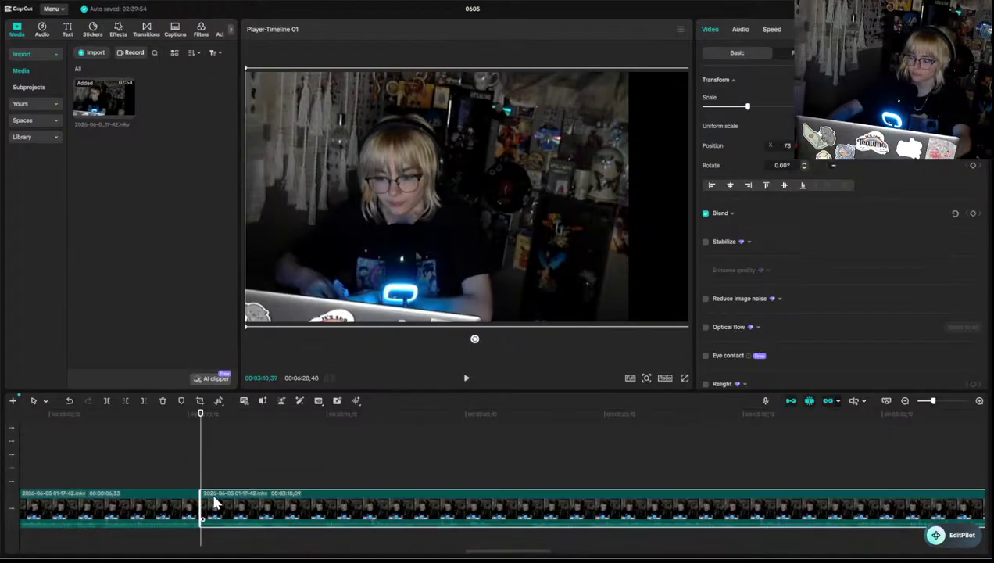
{"action": "key", "text": "space"}
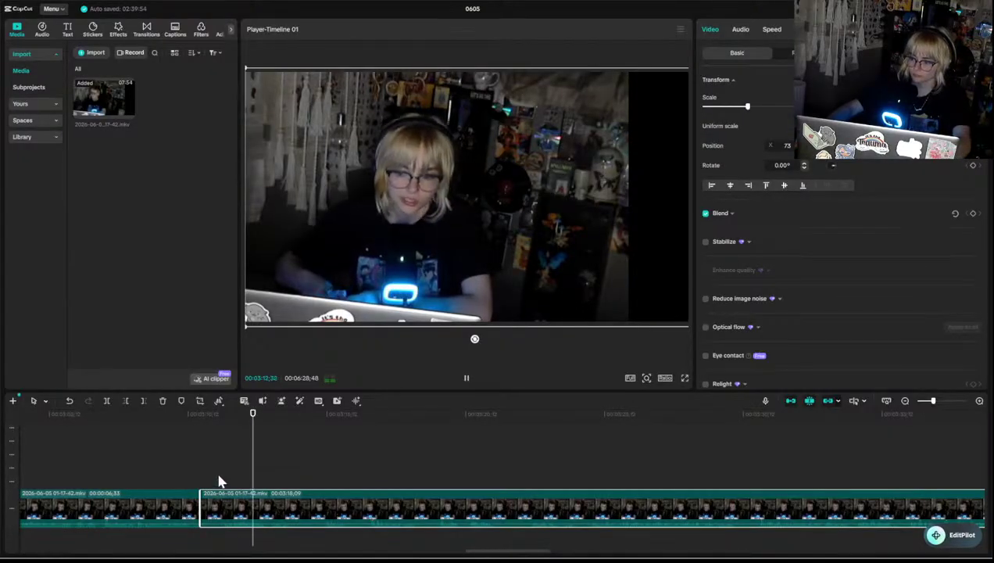
- Replay from the 00:03:10;39 split and trim about one second off the start of the last webcam clip
{"action": "left_click", "coordinate": [219, 475]}
{"action": "key", "text": "space"}
{"action": "left_click", "coordinate": [225, 483]}
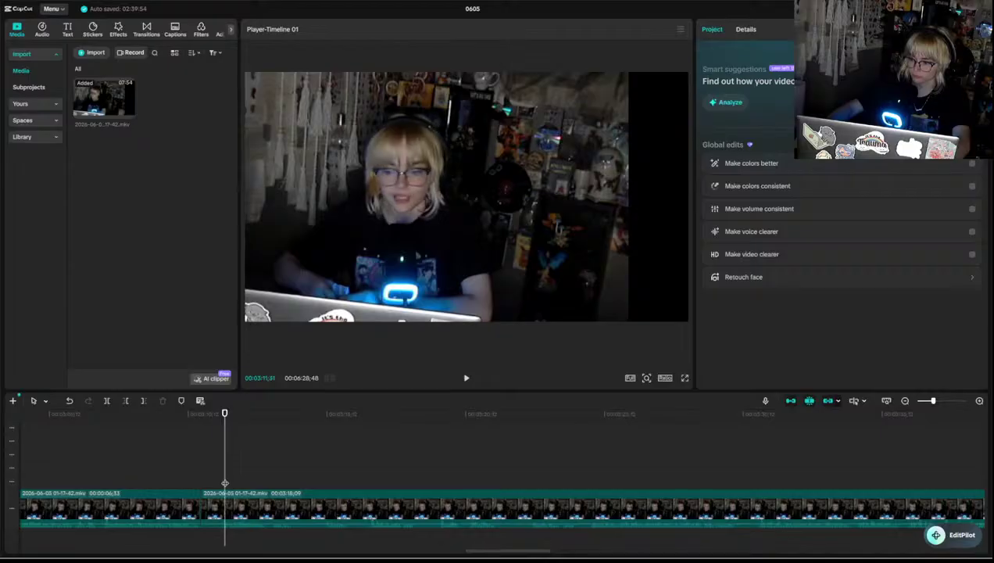
{"action": "left_click", "coordinate": [210, 511]}
{"action": "key", "text": "q"}
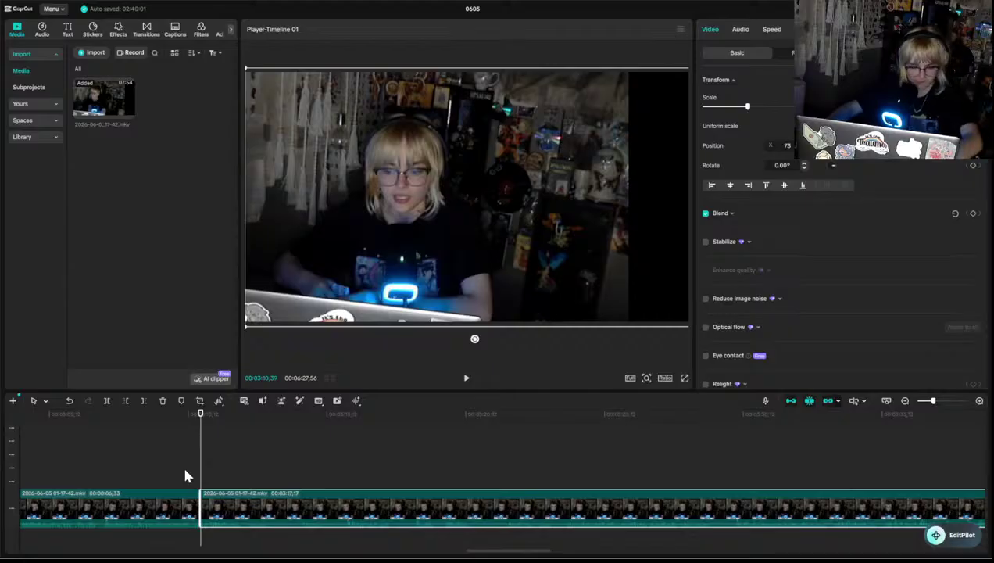
- Replay the 00:03:10;39 cut, split the last webcam clip at about 00:03:12;01 and trim about half a second off its new start
{"action": "left_click", "coordinate": [193, 477]}
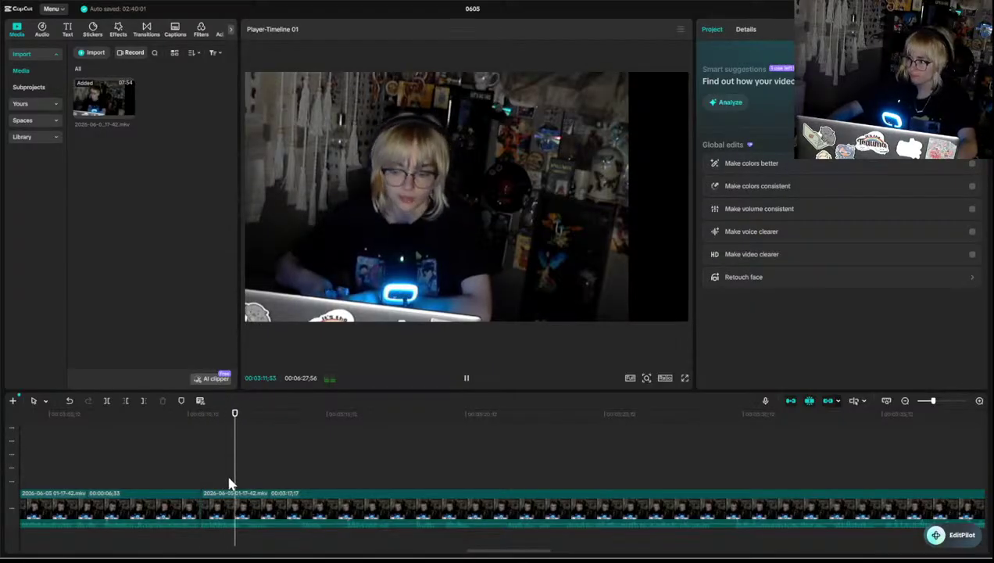
{"action": "key", "text": "space"}
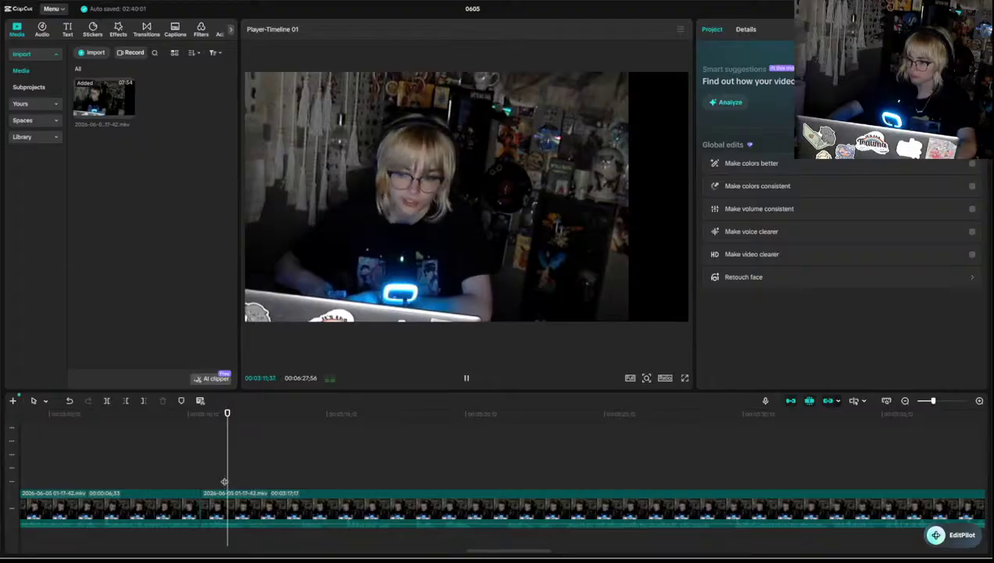
{"action": "left_click", "coordinate": [226, 504]}
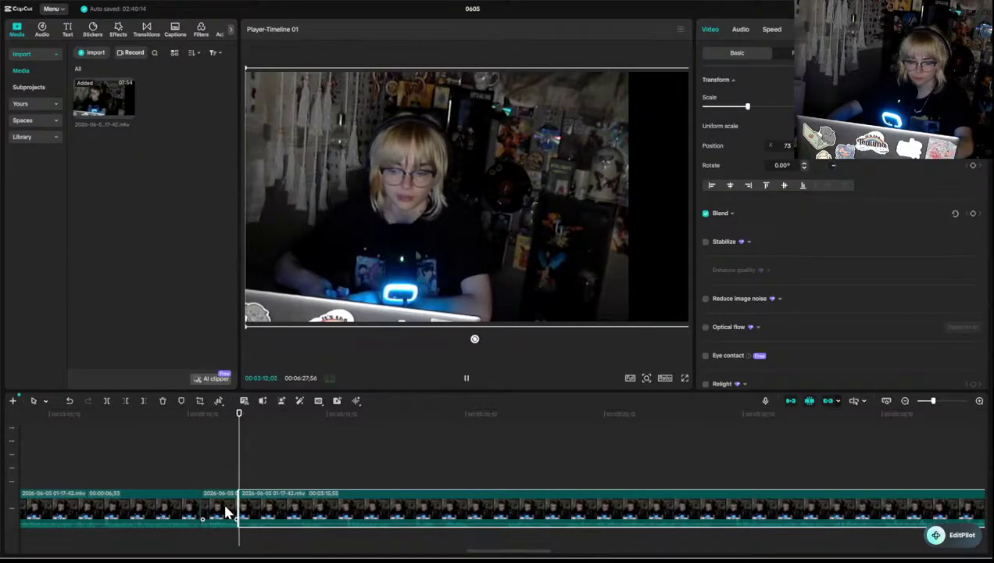
{"action": "key", "text": "ctrl+b"}
{"action": "left_click", "coordinate": [229, 482]}
{"action": "key", "text": "space"}
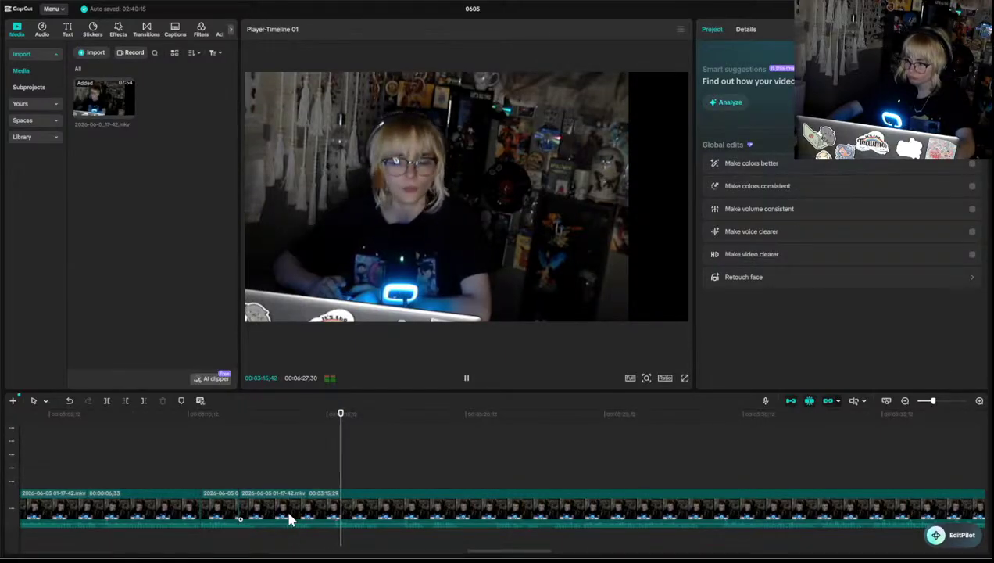
- Replay the following take, split the last webcam clip at 00:03:12;42 and trim about one second off the start of the remainder
{"action": "left_click", "coordinate": [242, 480]}
{"action": "key", "text": "space"}
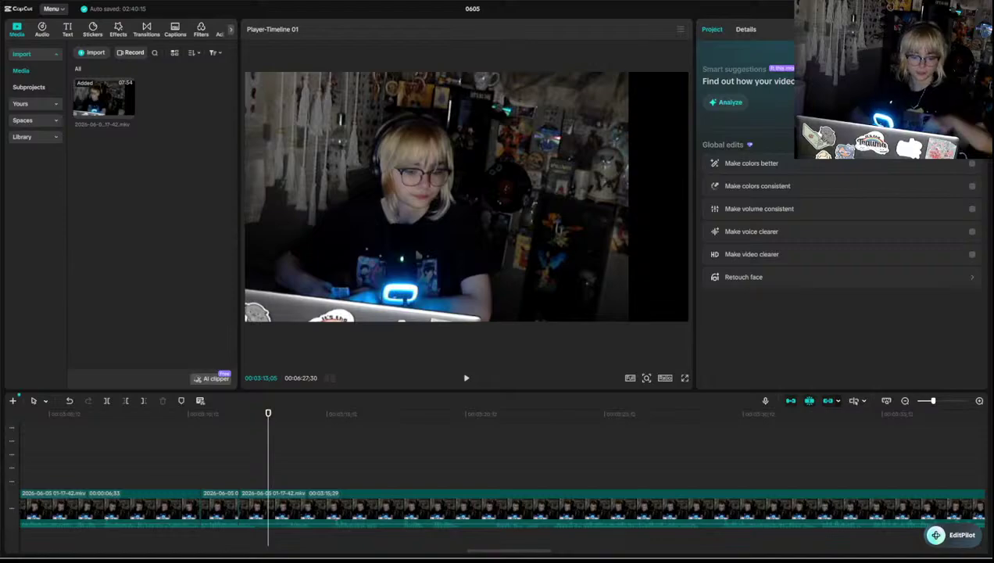
{"action": "left_click", "coordinate": [247, 473]}
{"action": "key", "text": "space"}
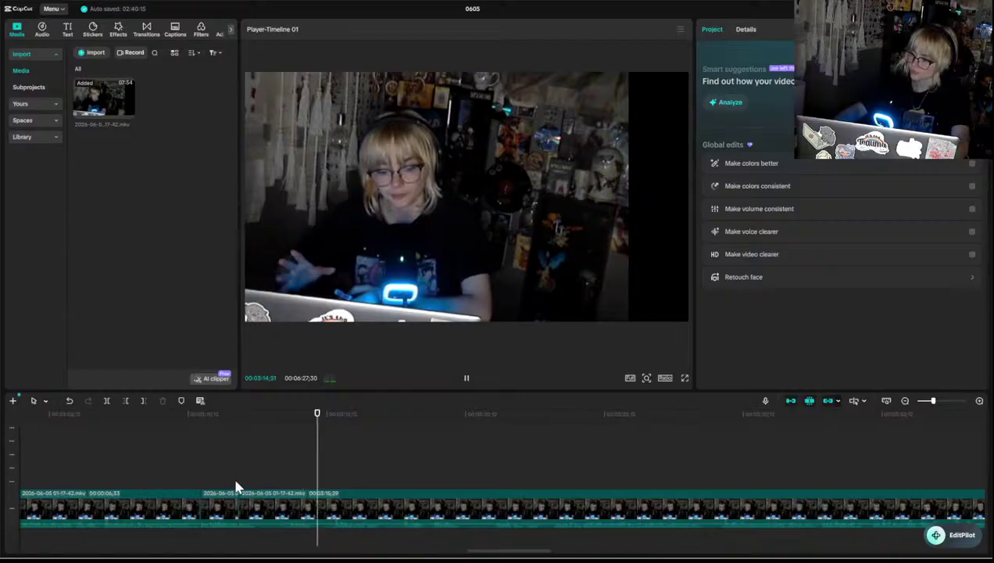
{"action": "left_click", "coordinate": [243, 477]}
{"action": "key", "text": "space"}
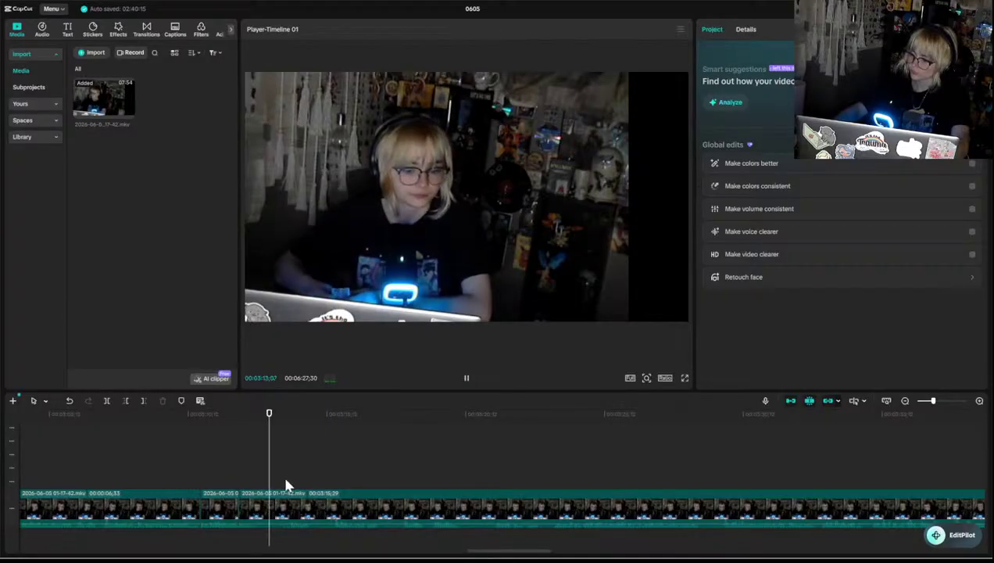
{"action": "key", "text": "space"}
{"action": "left_click", "coordinate": [254, 477]}
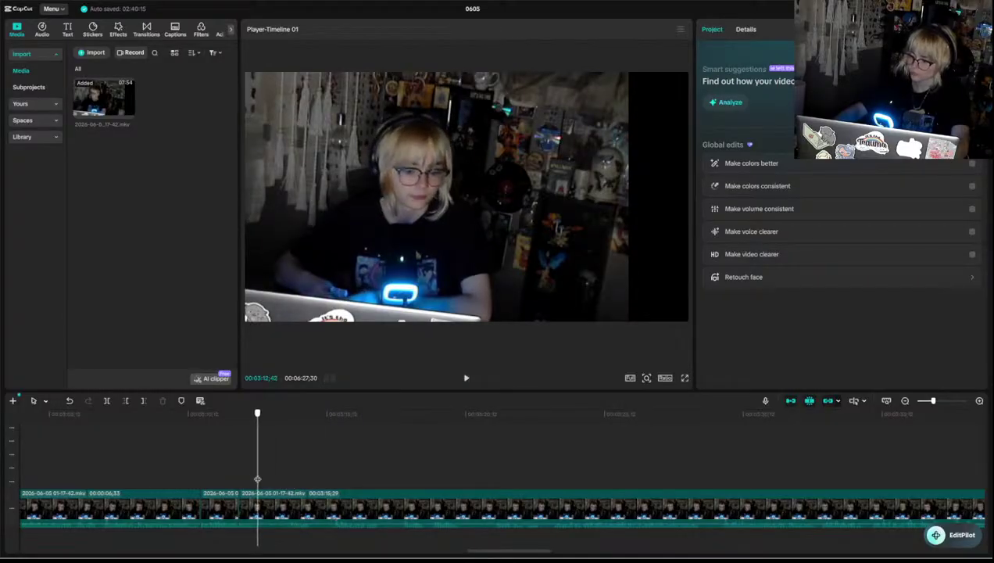
{"action": "left_click", "coordinate": [277, 508]}
{"action": "key", "text": "space"}
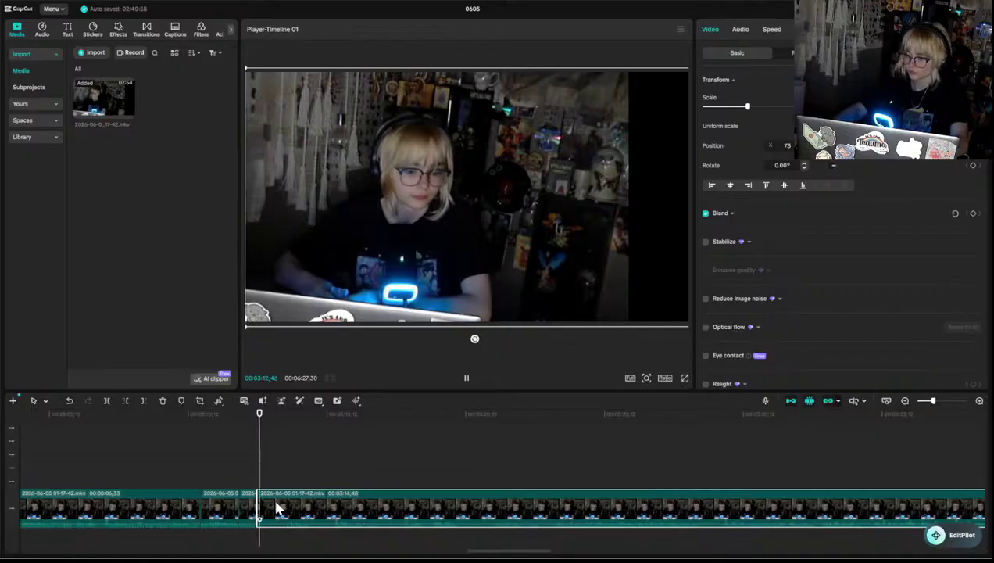
{"action": "key", "text": "q"}
{"action": "left_click", "coordinate": [248, 478]}
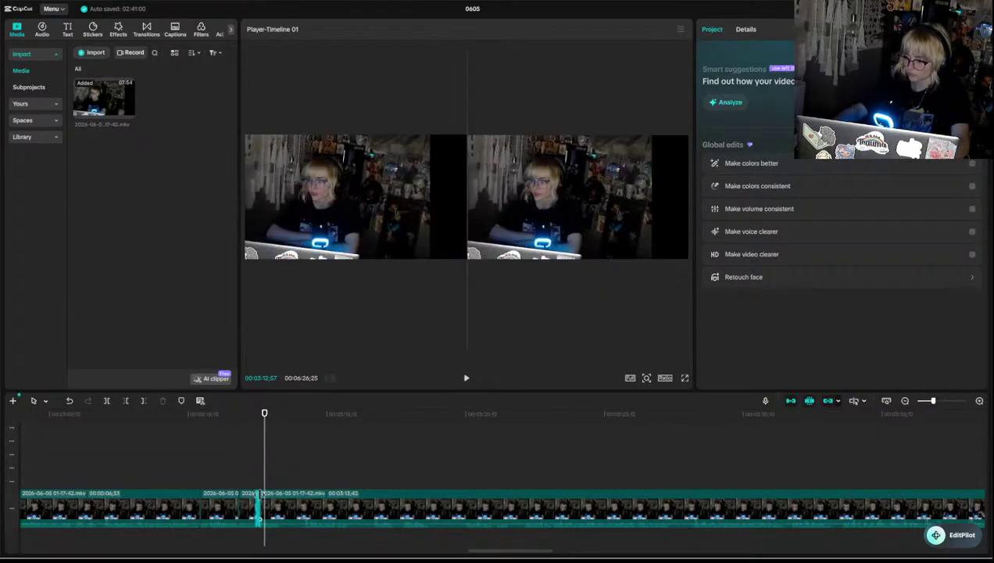
- Split the long clip at 00:03:15;48 and trim about one second off the start of the section after the cut
{"action": "left_click", "coordinate": [252, 482]}
{"action": "key", "text": "space"}
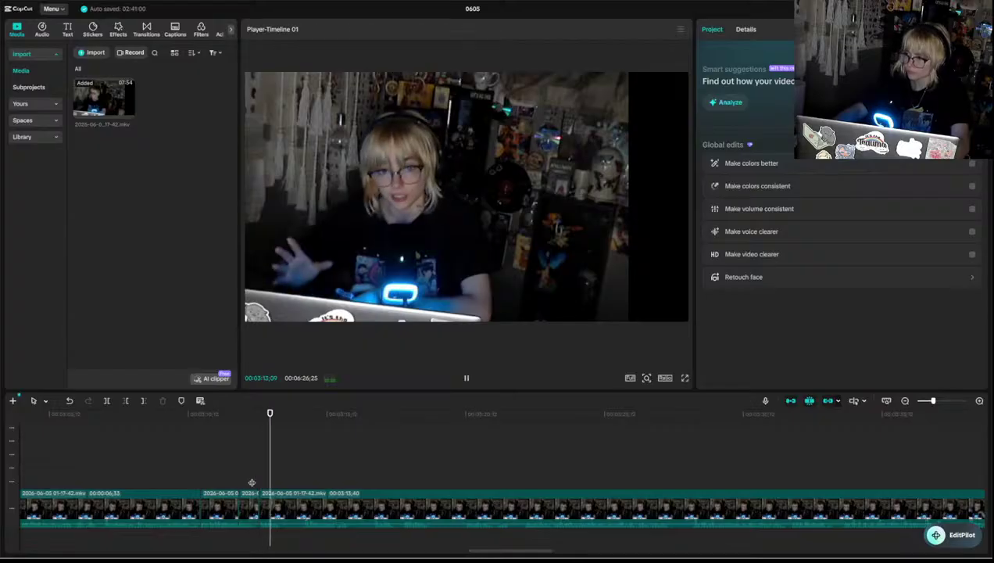
{"action": "left_click", "coordinate": [346, 477]}
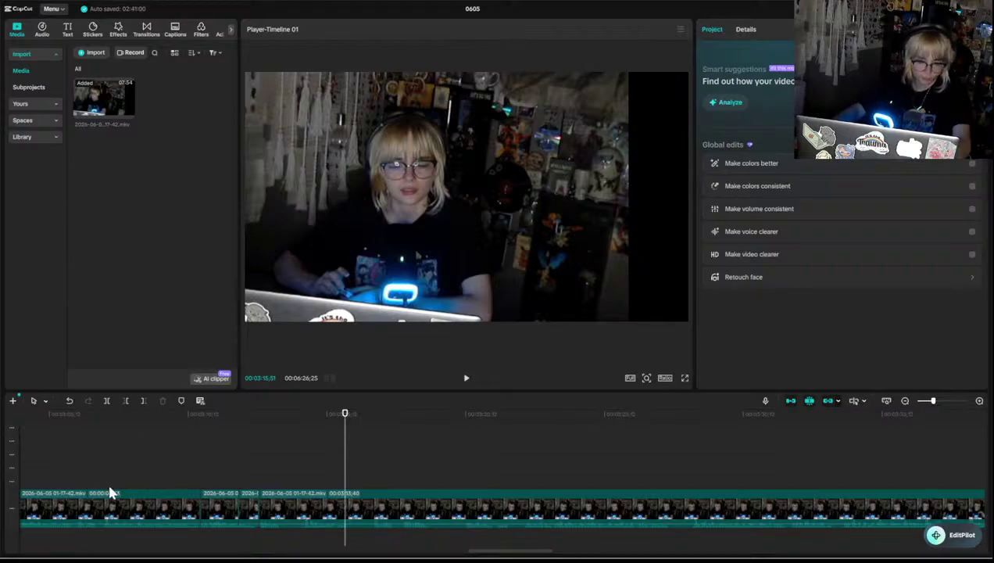
{"action": "left_click", "coordinate": [326, 481]}
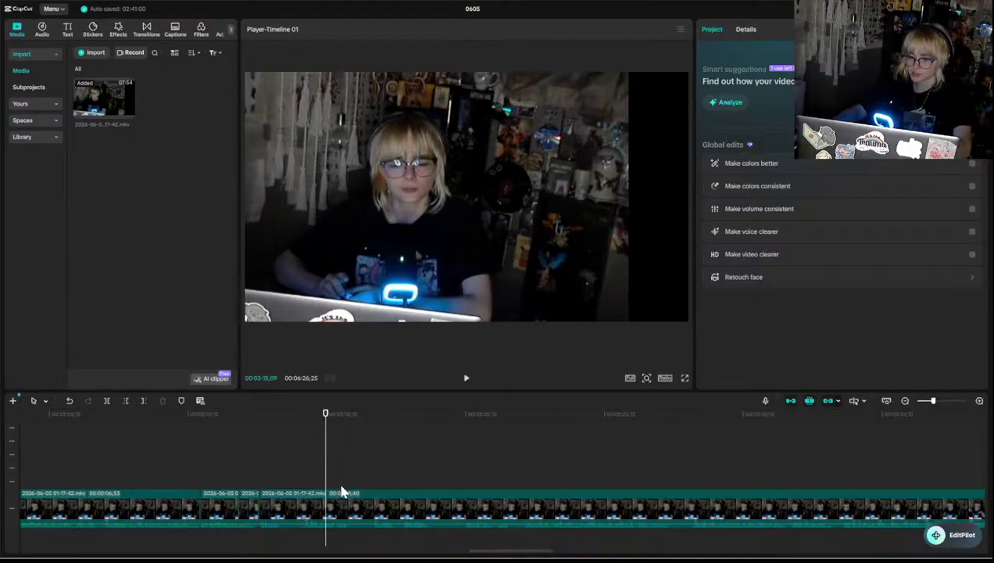
{"action": "key", "text": "space"}
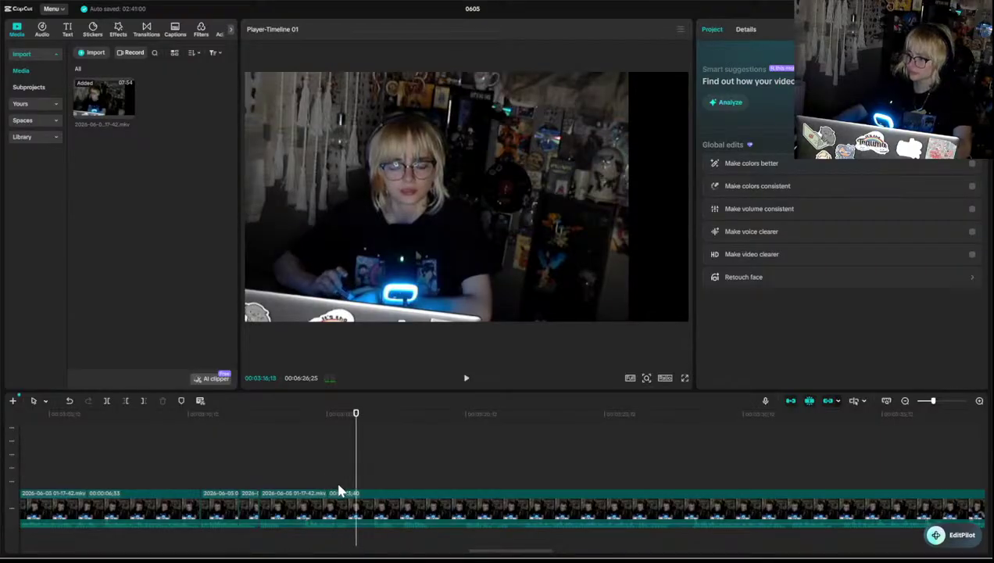
{"action": "left_click", "coordinate": [322, 468]}
{"action": "left_click", "coordinate": [325, 509]}
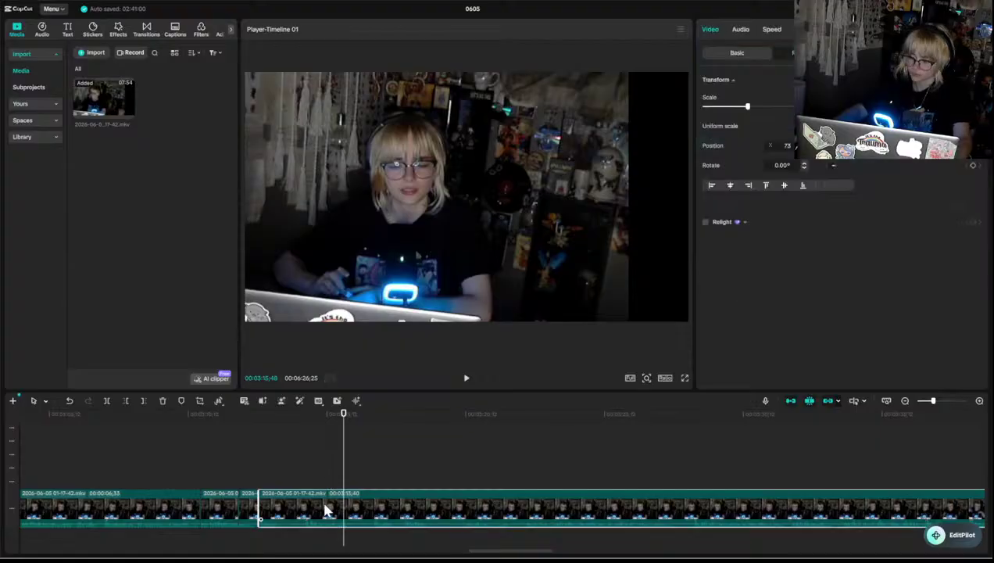
{"action": "key", "text": "space"}
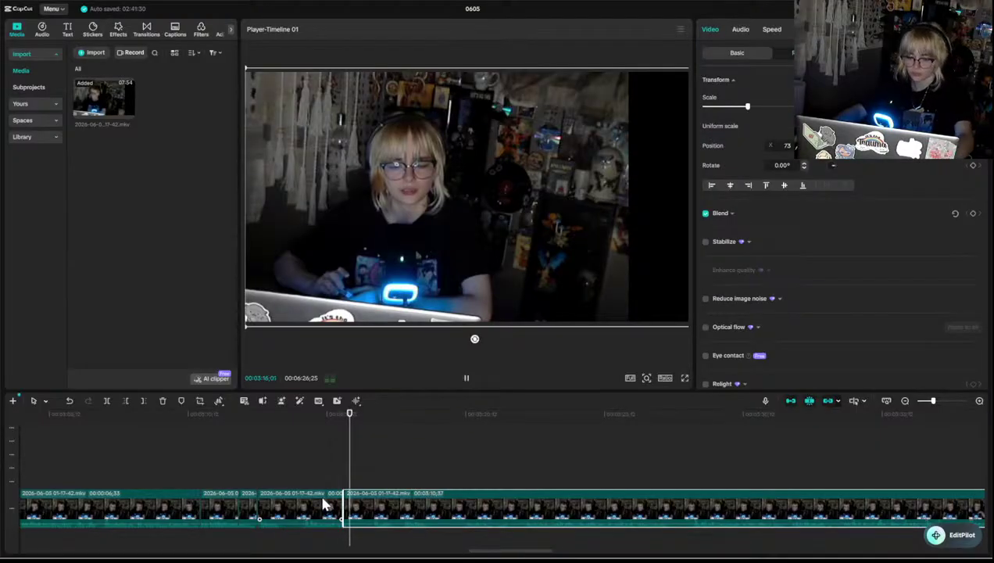
{"action": "key", "text": "space"}
{"action": "key", "text": "ctrl+b"}
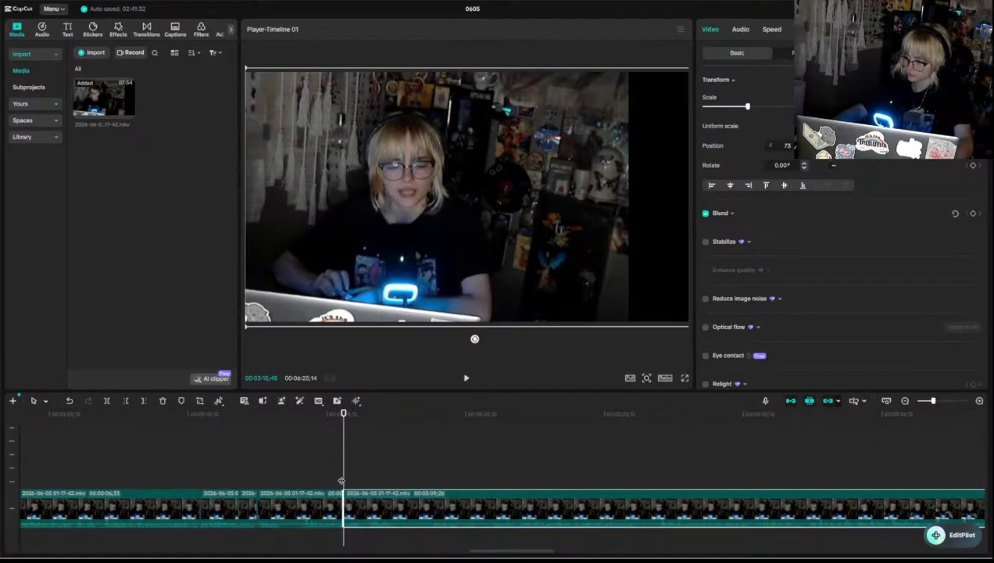
- Play on from the new cut and split the clip again at 00:03:17;38
{"action": "left_click", "coordinate": [342, 479]}
{"action": "key", "text": "space"}
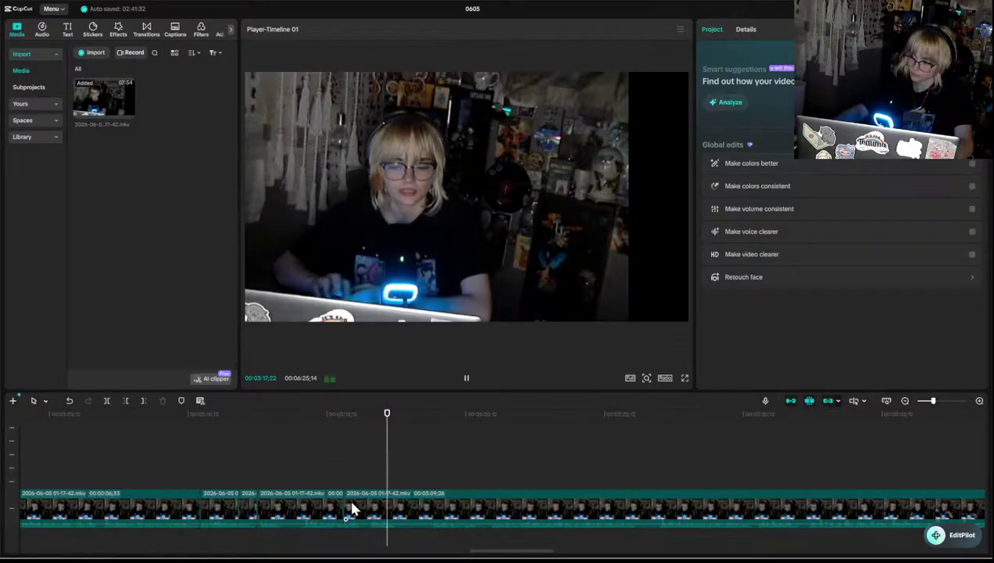
{"action": "left_click", "coordinate": [386, 479]}
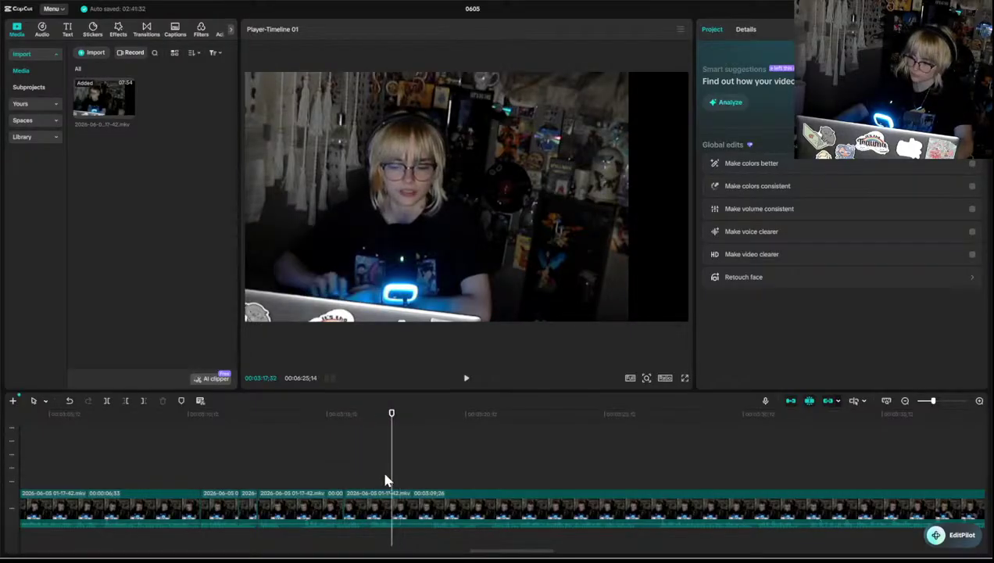
{"action": "key", "text": "space"}
{"action": "key", "text": "space"}
{"action": "left_click", "coordinate": [386, 508]}
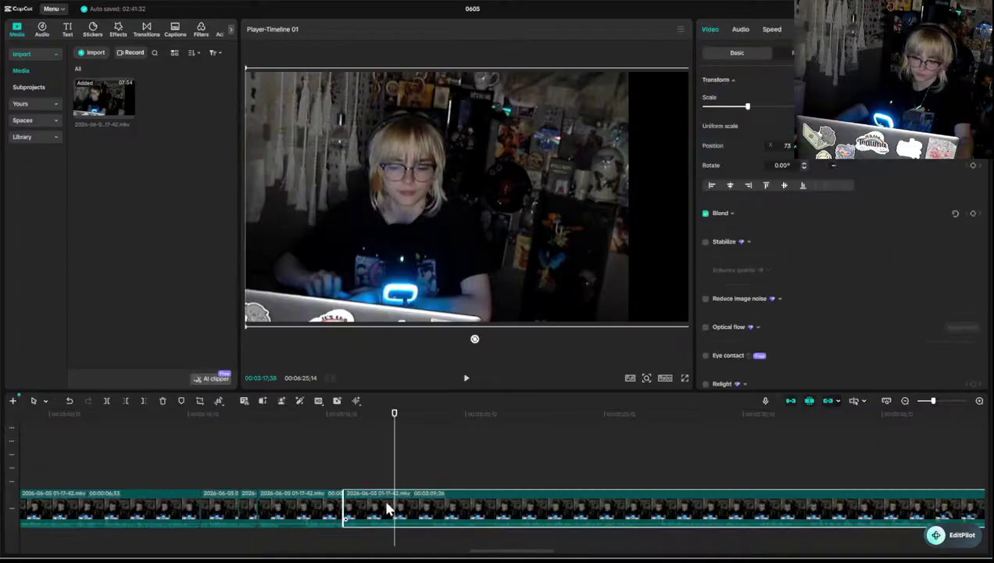
{"action": "key", "text": "ctrl+b"}
- Trim about one second off the start of the section after the 00:03:17;38 cut and play the join
{"action": "key", "text": "space"}
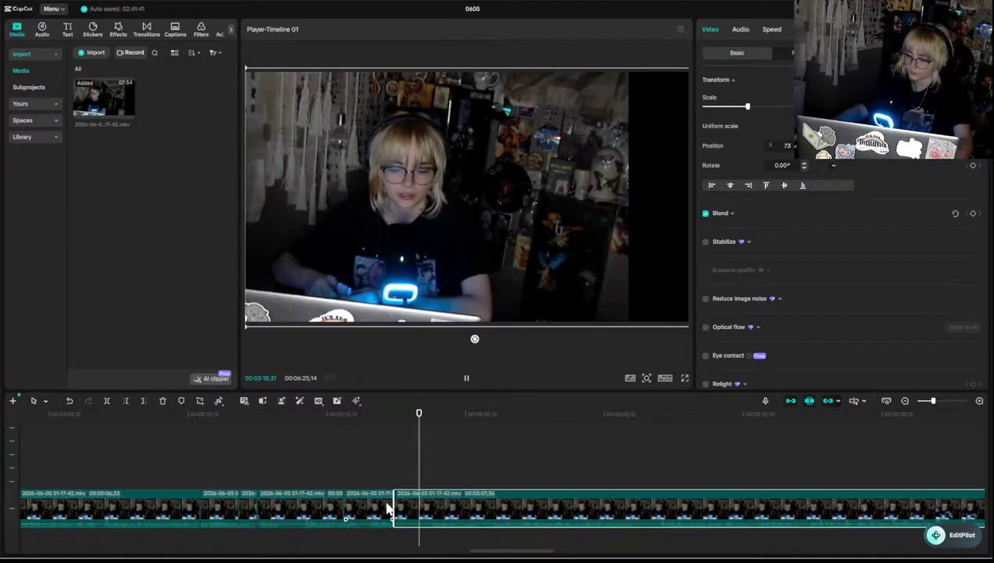
{"action": "left_click", "coordinate": [415, 483]}
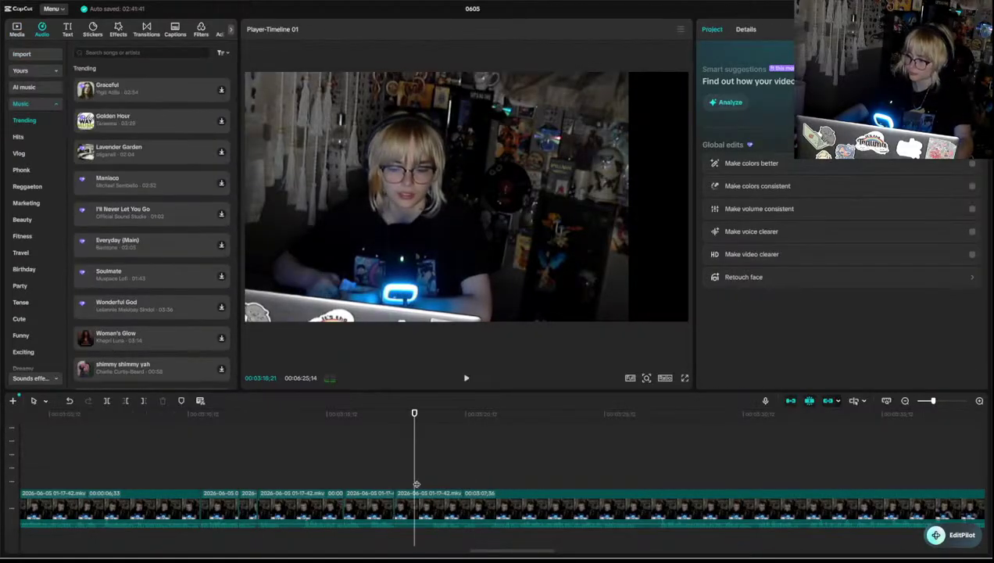
{"action": "left_click_drag", "start_coordinate": [428, 482], "coordinate": [391, 484]}
{"action": "key", "text": "space"}
{"action": "key", "text": "space"}
- Review the footage after the join and split the remaining long clip at 00:03:41;54
{"action": "left_click", "coordinate": [391, 485]}
{"action": "key", "text": "space"}
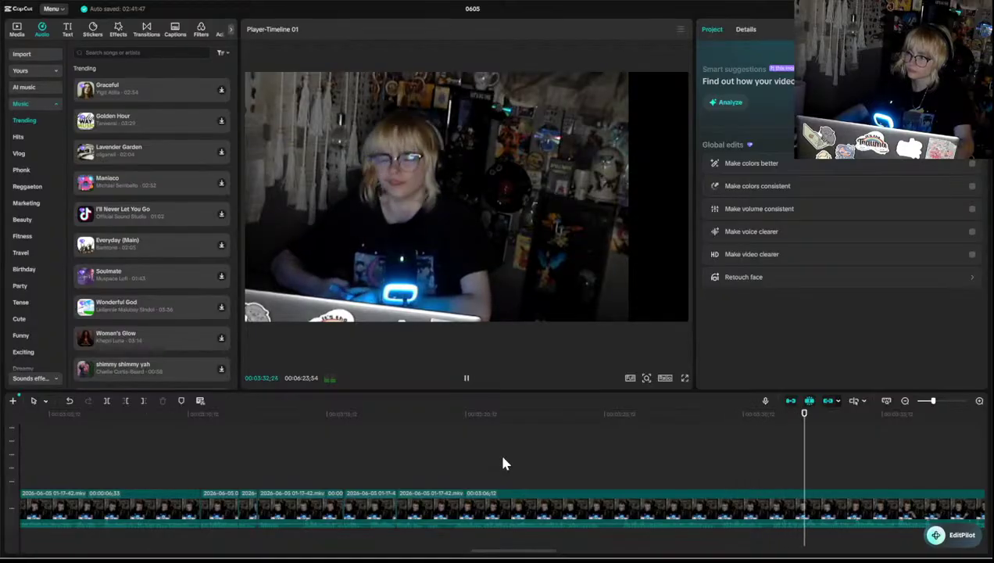
{"action": "scroll", "coordinate": [496, 456], "scroll_direction": "down", "scroll_amount": 1}
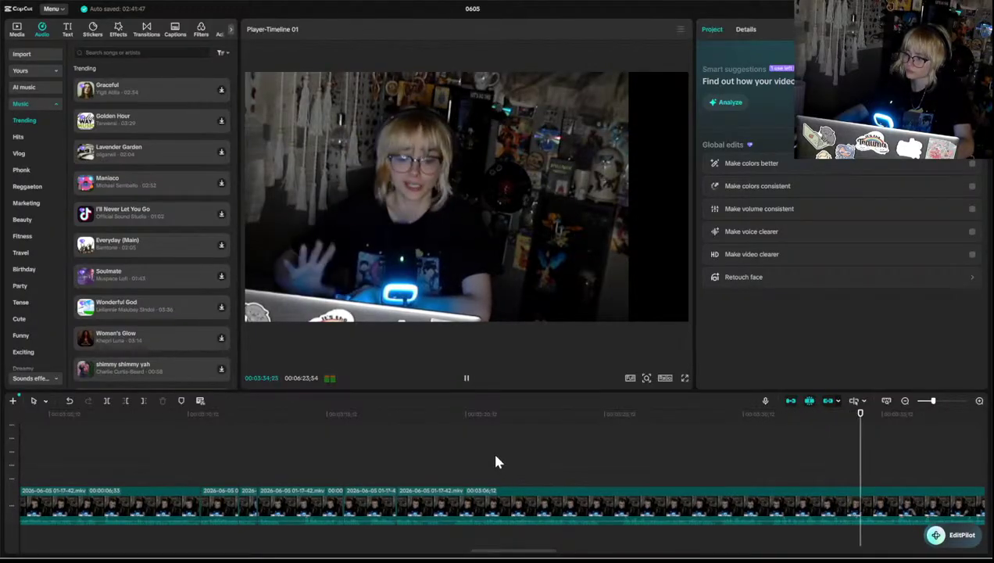
{"action": "scroll", "coordinate": [495, 461], "scroll_direction": "right", "scroll_amount": 5}
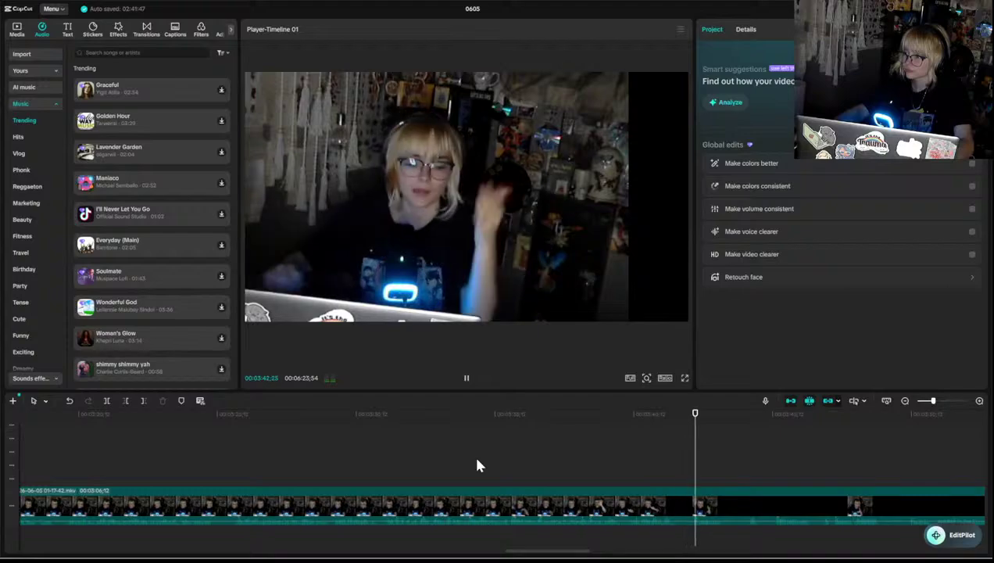
{"action": "left_click", "coordinate": [605, 477]}
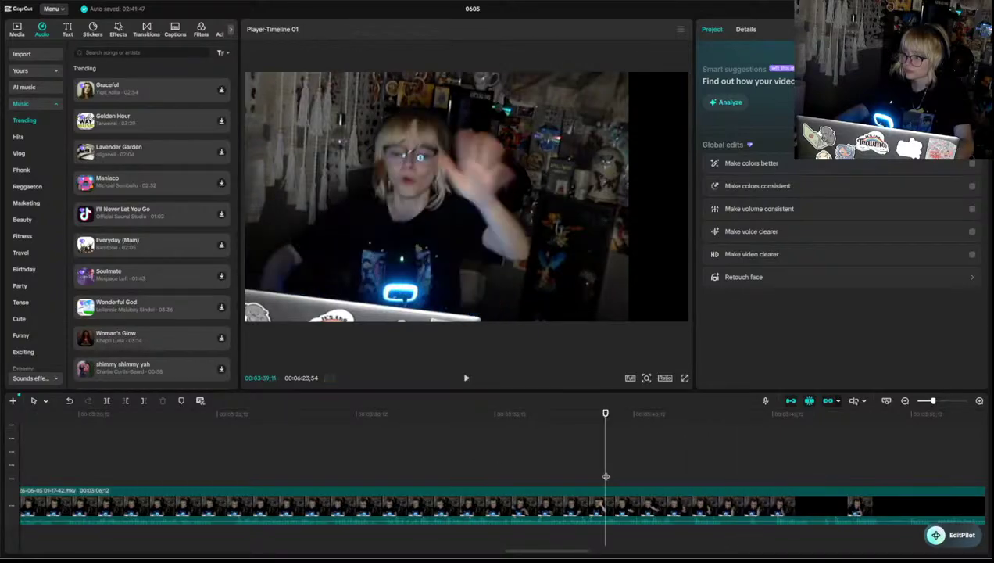
{"action": "left_click", "coordinate": [567, 514]}
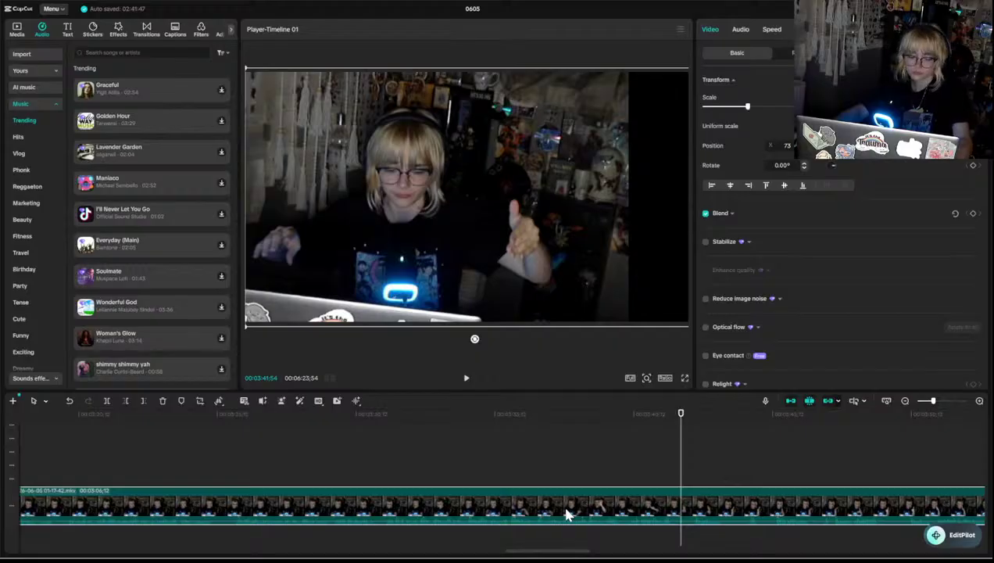
{"action": "key", "text": "ctrl+b"}
- Find where the speech resumes and trim away the start of the last clip up to 00:03:50;05
{"action": "left_click", "coordinate": [727, 469]}
{"action": "key", "text": "space"}
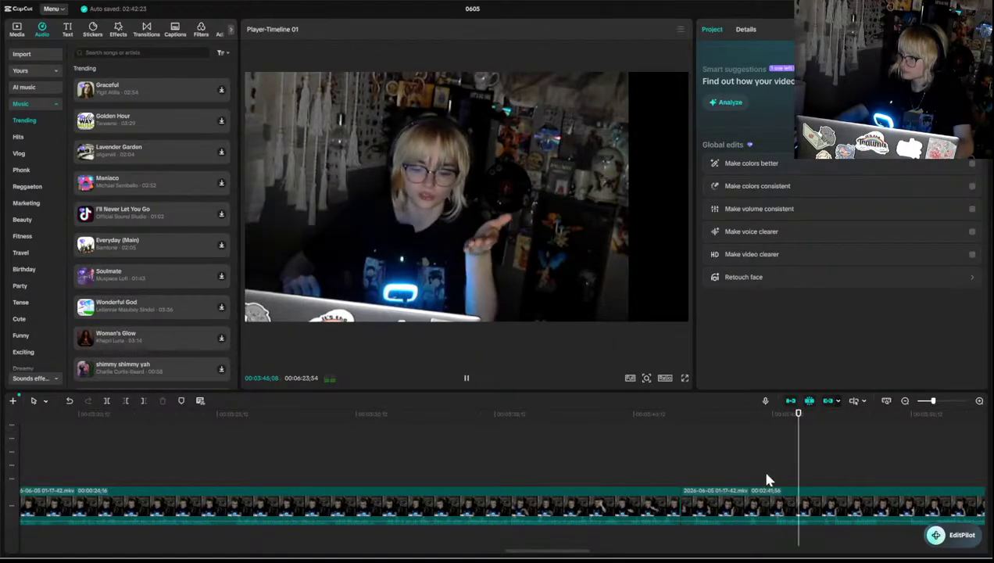
{"action": "scroll", "coordinate": [762, 469], "scroll_direction": "right", "scroll_amount": 5}
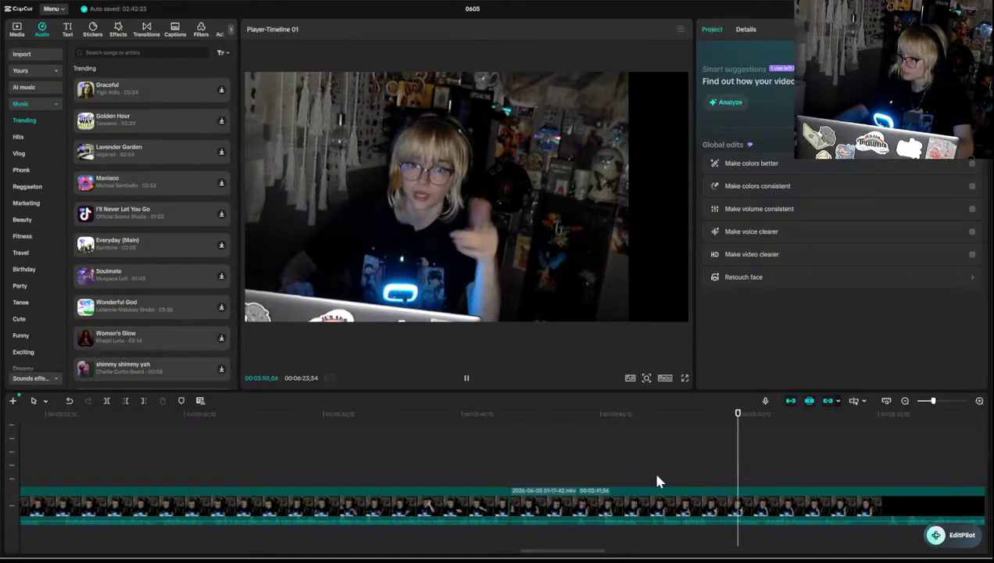
{"action": "left_click", "coordinate": [703, 470]}
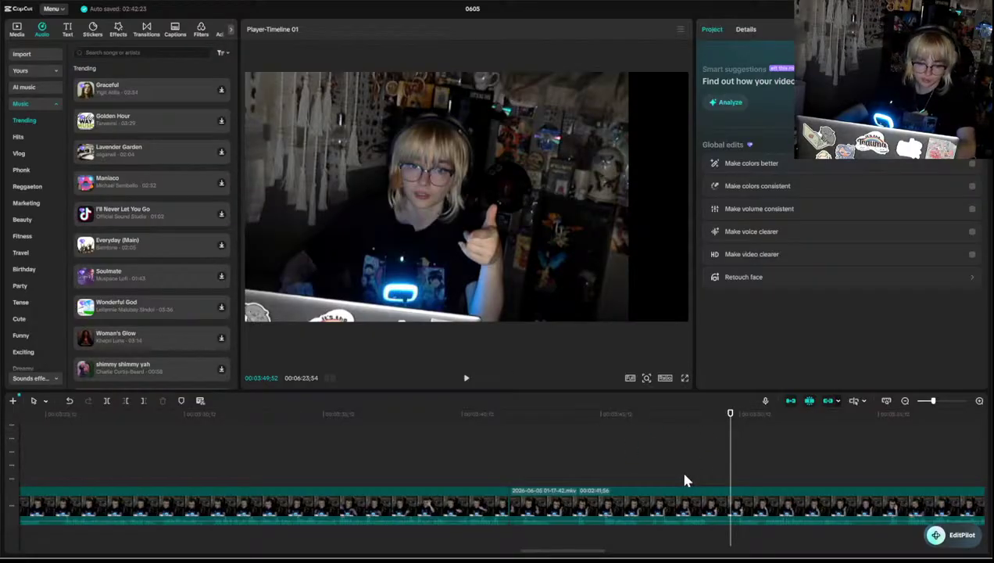
{"action": "left_click", "coordinate": [684, 478]}
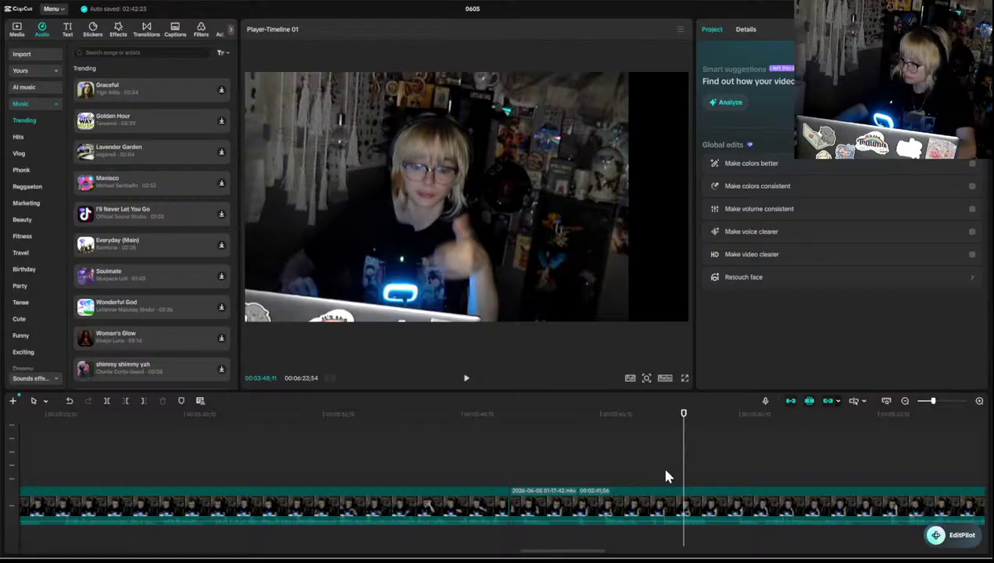
{"action": "left_click", "coordinate": [664, 474]}
{"action": "key", "text": "space"}
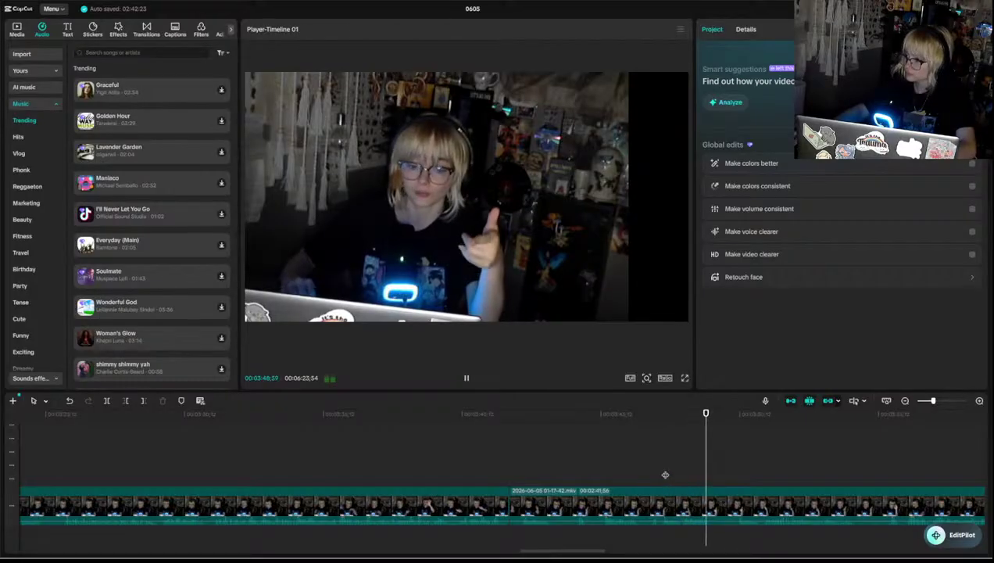
{"action": "key", "text": "space"}
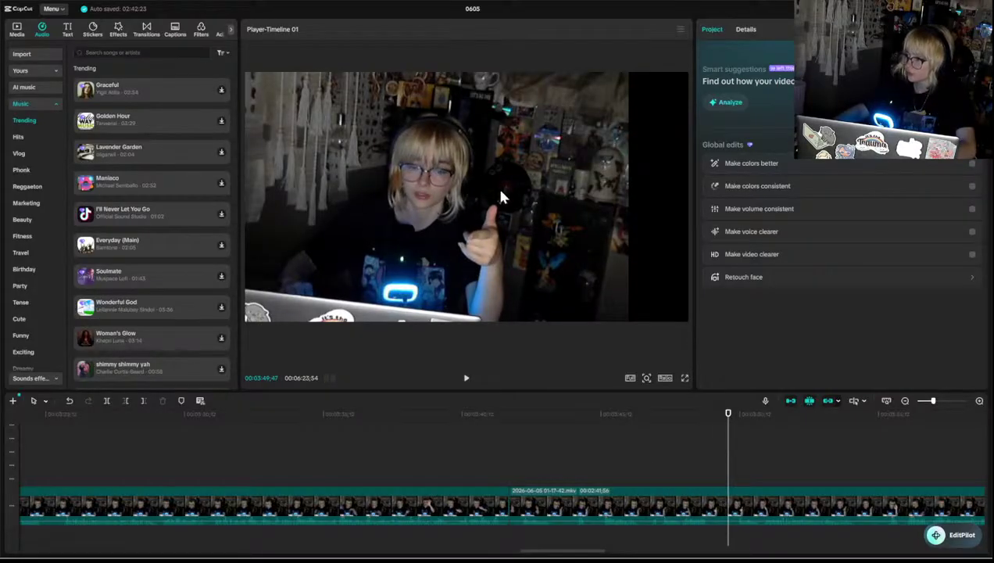
{"action": "key", "text": "space"}
{"action": "key", "text": "space"}
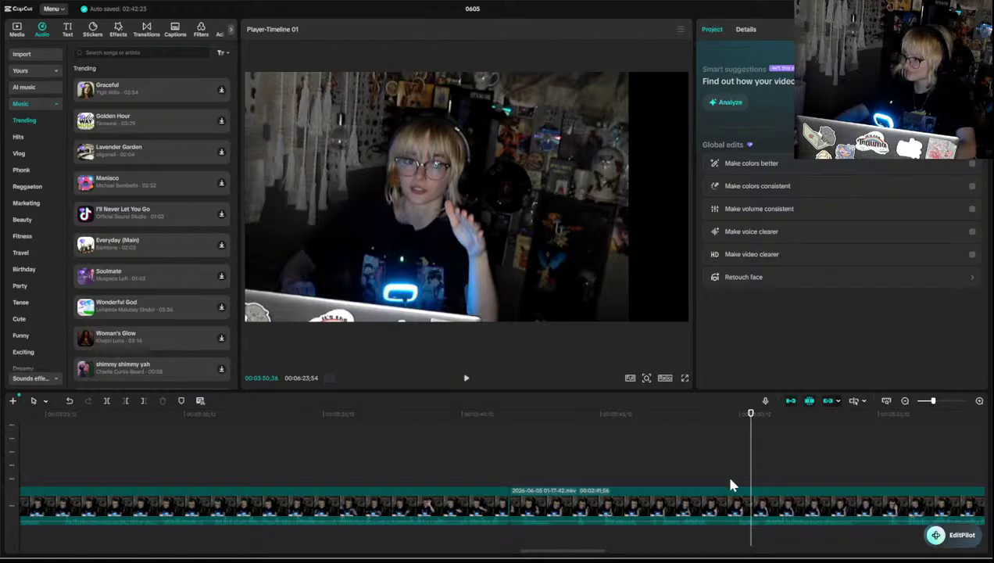
{"action": "left_click_drag", "start_coordinate": [730, 481], "coordinate": [736, 480]}
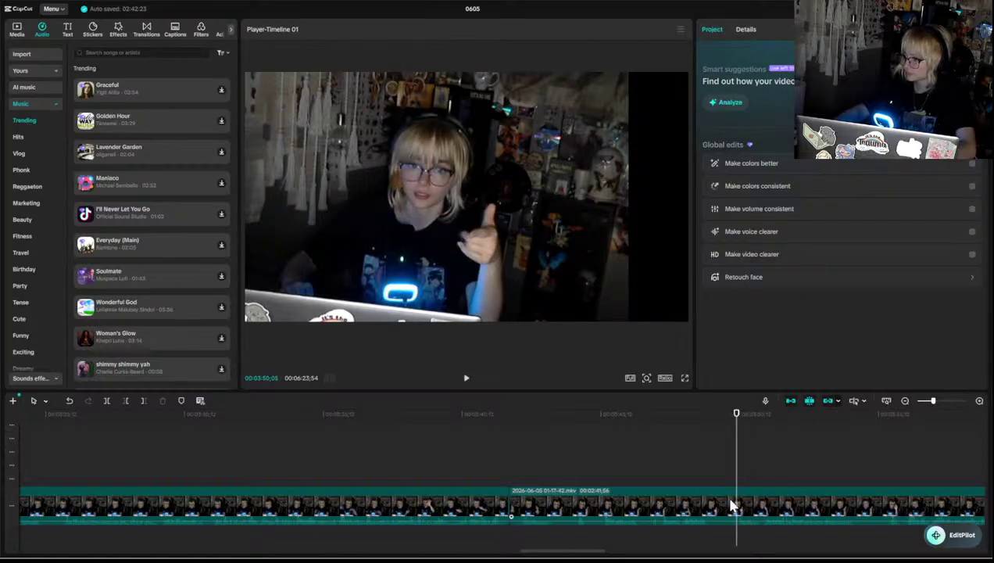
{"action": "left_click", "coordinate": [721, 512]}
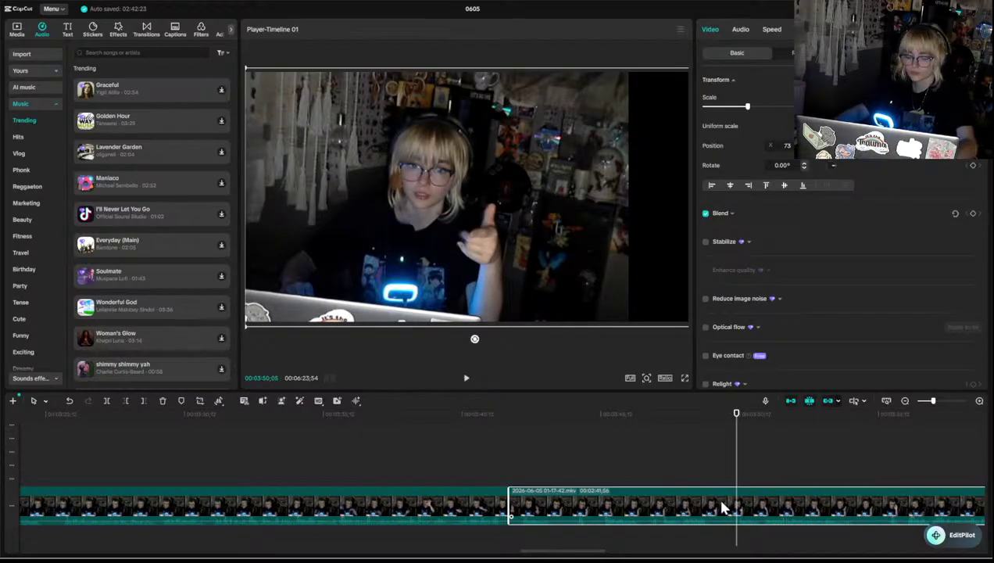
{"action": "key", "text": "q"}
- Replay the join near 00:03:41;54 and split the following clip at 00:03:46;19
{"action": "left_click", "coordinate": [499, 474]}
{"action": "key", "text": "space"}
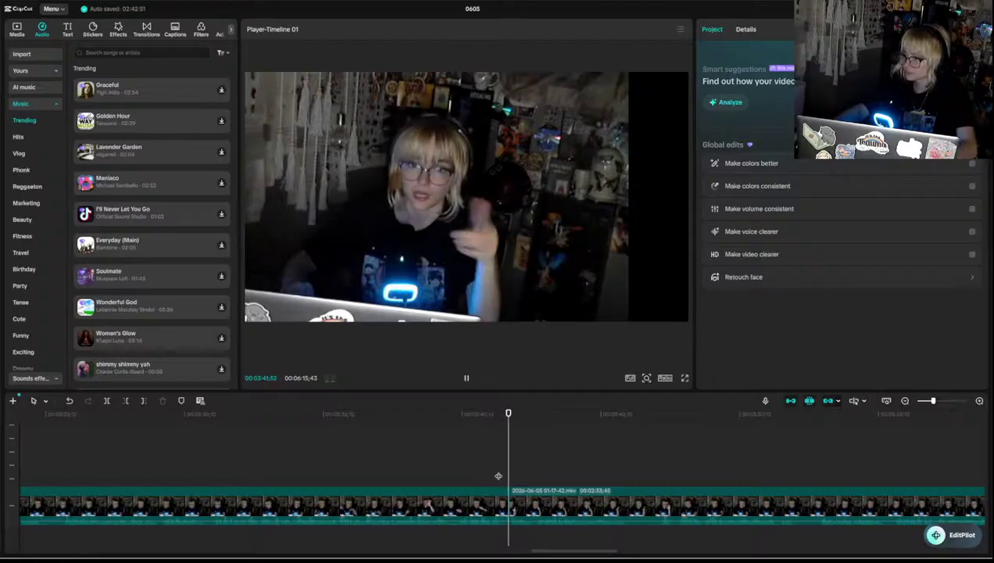
{"action": "left_click", "coordinate": [498, 475]}
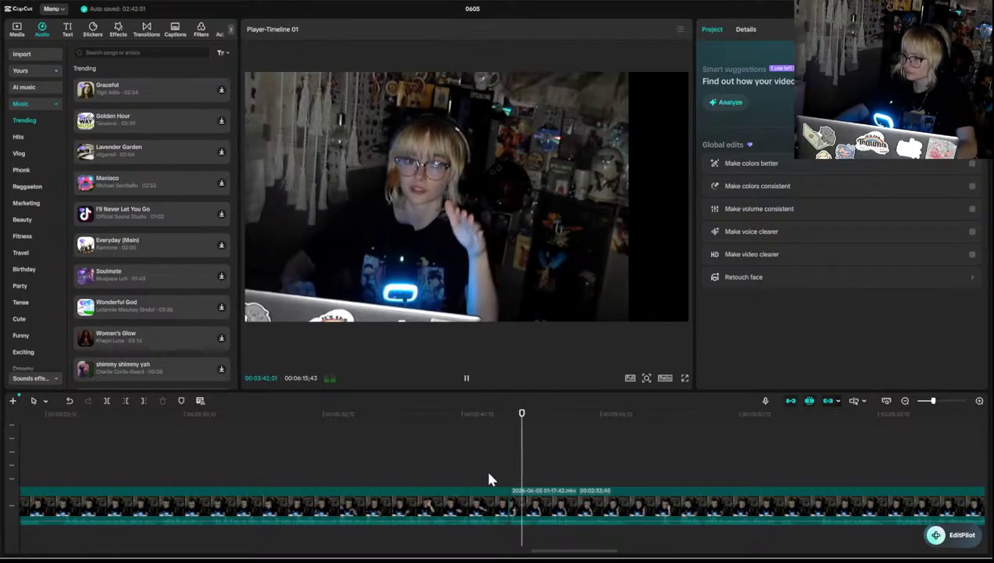
{"action": "left_click", "coordinate": [486, 476]}
{"action": "key", "text": "space"}
{"action": "key", "text": "space"}
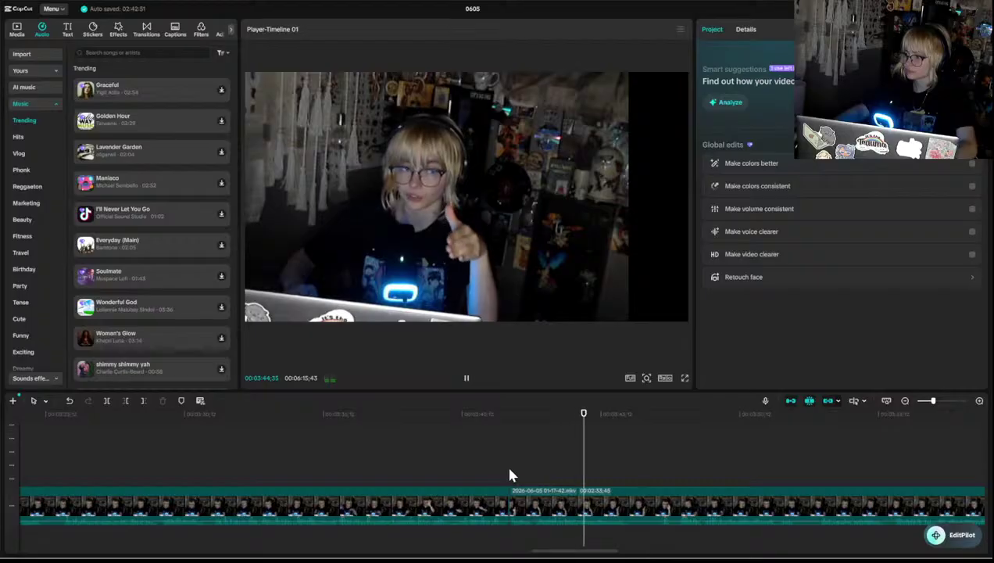
{"action": "key", "text": "space"}
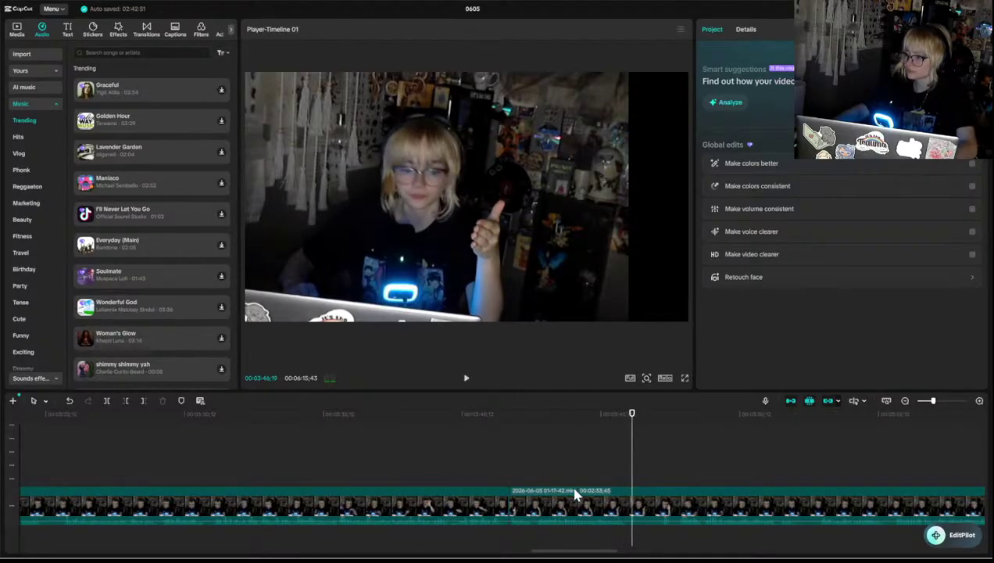
{"action": "left_click", "coordinate": [608, 499]}
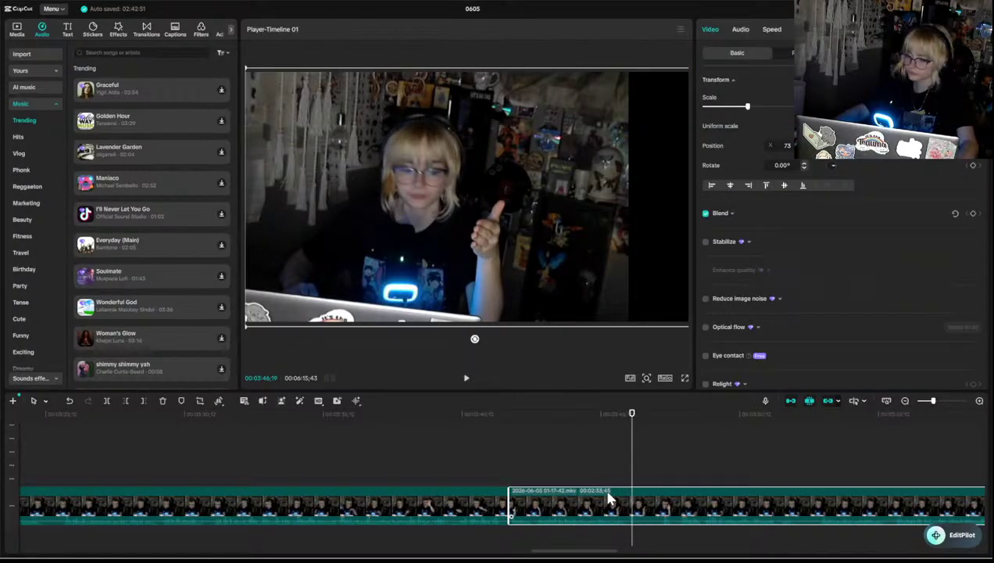
{"action": "key", "text": "ctrl+b"}
- Trim the start of the clip after the 00:03:46;19 cut up to 00:03:47;17 and move back before the join
{"action": "key", "text": "space"}
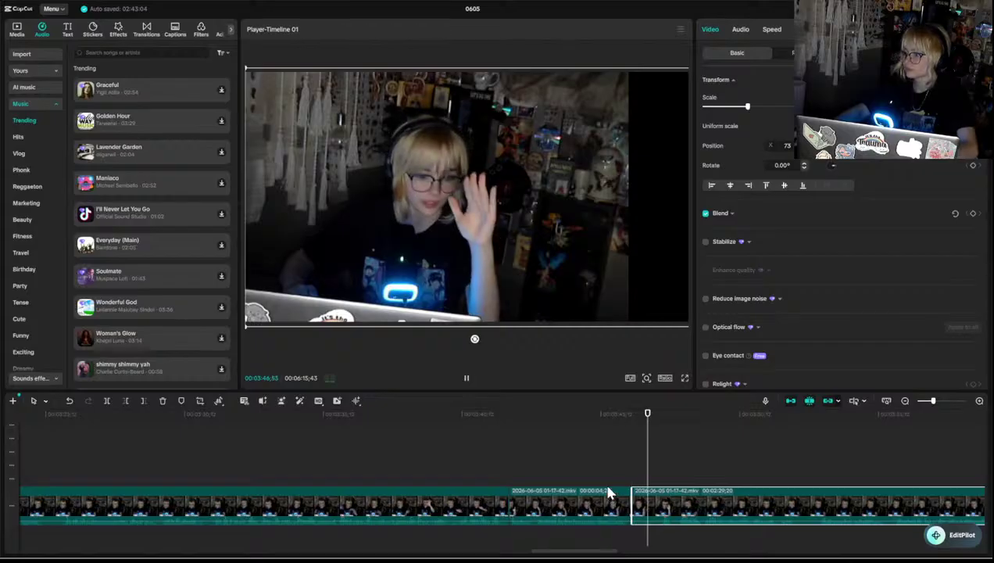
{"action": "left_click", "coordinate": [657, 478]}
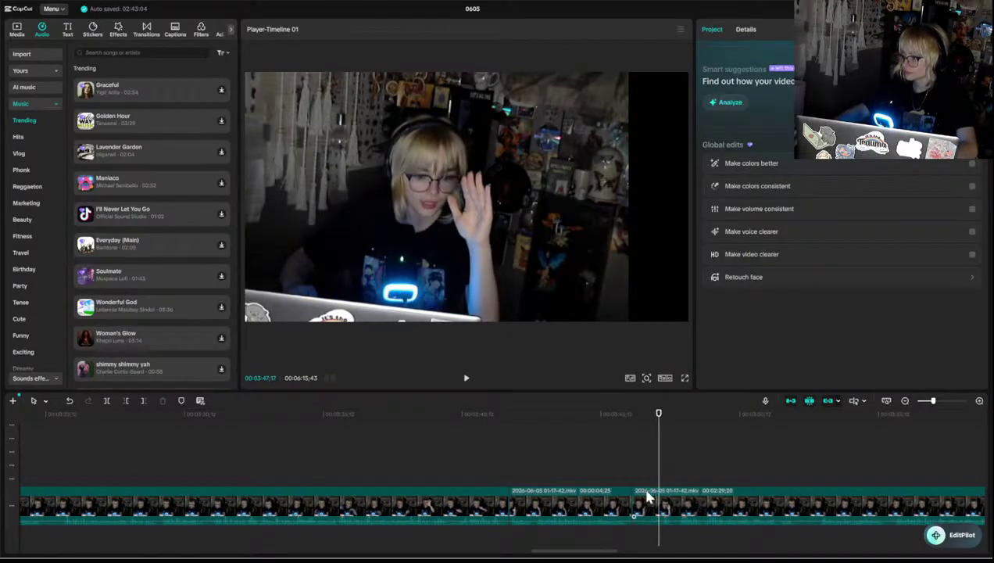
{"action": "left_click", "coordinate": [646, 496]}
{"action": "key", "text": "q"}
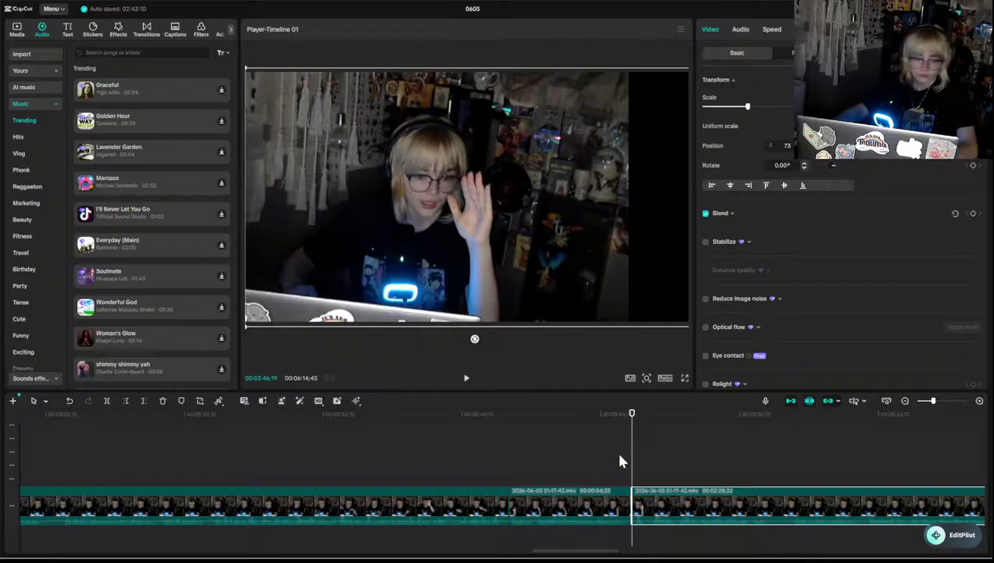
{"action": "left_click", "coordinate": [616, 460]}
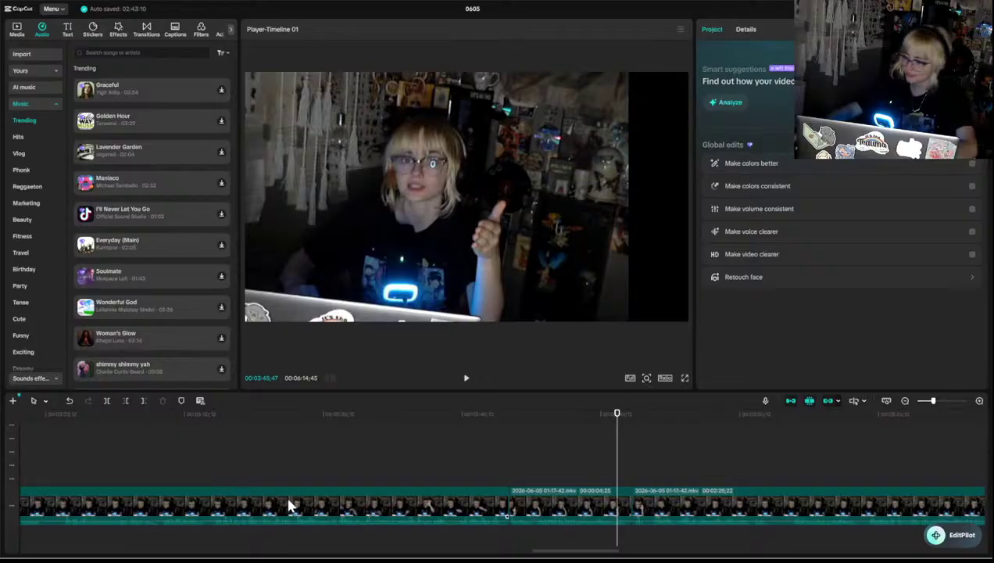
- Review the footage after the 00:03:46;19 cut and replay the passage around 00:03:56 to find the next cut point
{"action": "key", "text": "space"}
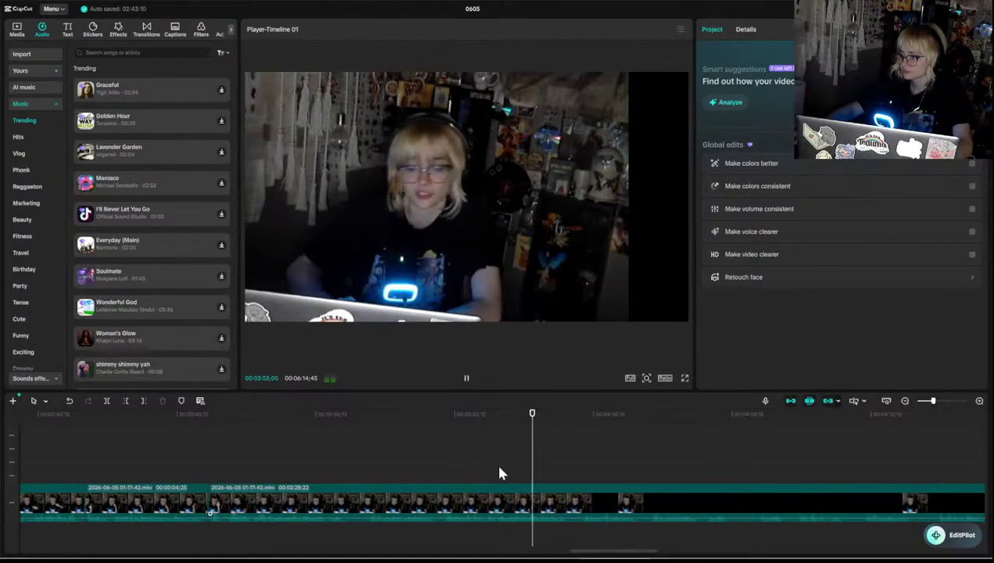
{"action": "left_click", "coordinate": [469, 475]}
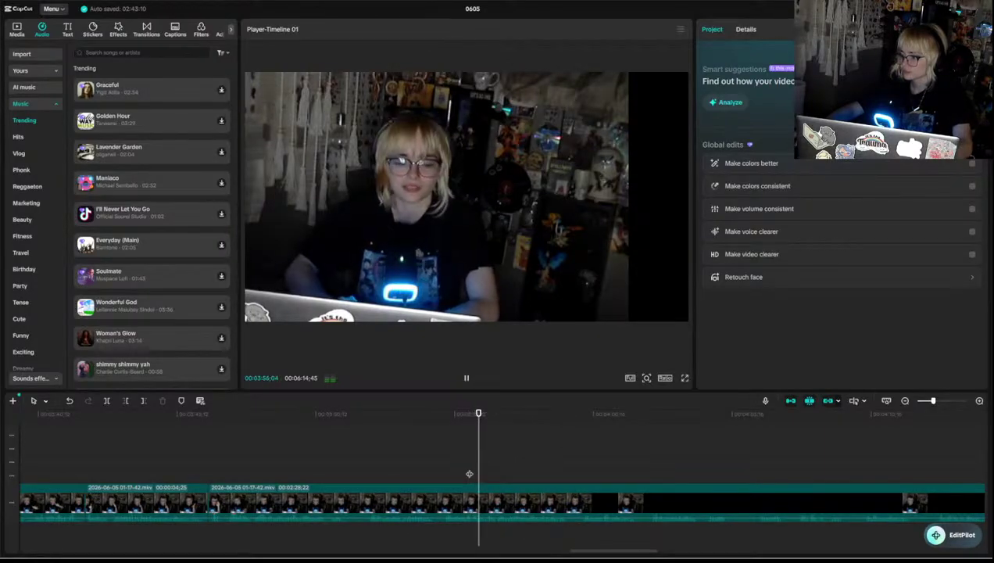
{"action": "key", "text": "space"}
{"action": "key", "text": "space"}
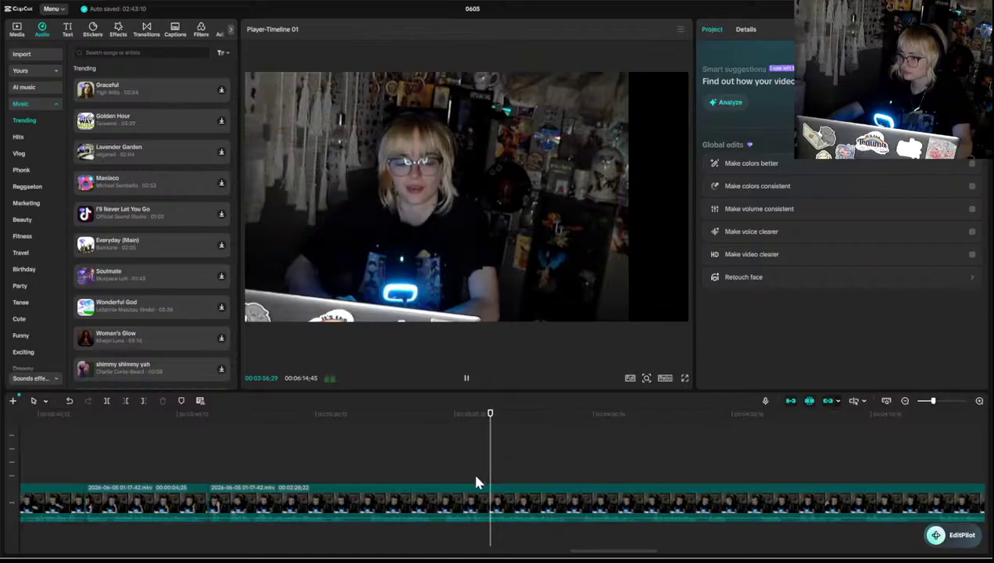
{"action": "left_click", "coordinate": [474, 480]}
{"action": "key", "text": "space"}
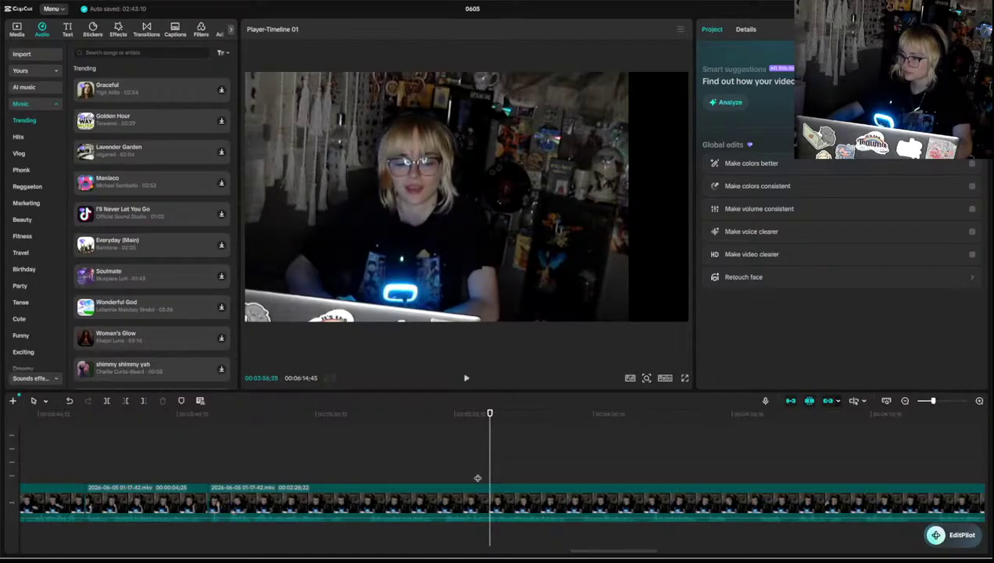
{"action": "key", "text": "space"}
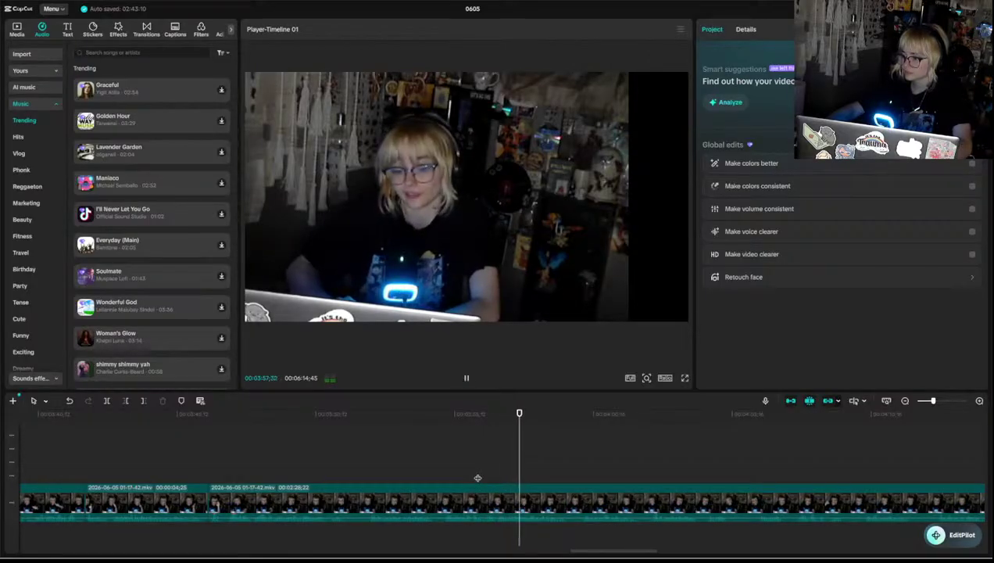
{"action": "left_click", "coordinate": [476, 477]}
{"action": "left_click", "coordinate": [466, 478]}
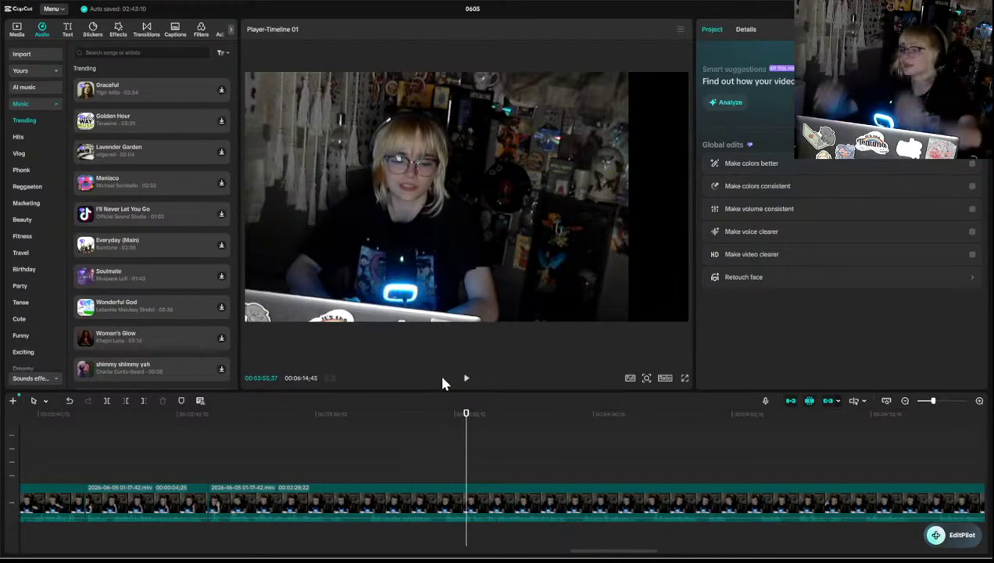
- Replay the speech from about 00:03:55 and split the last clip at 00:03:56;35
{"action": "left_click", "coordinate": [457, 475]}
{"action": "key", "text": "space"}
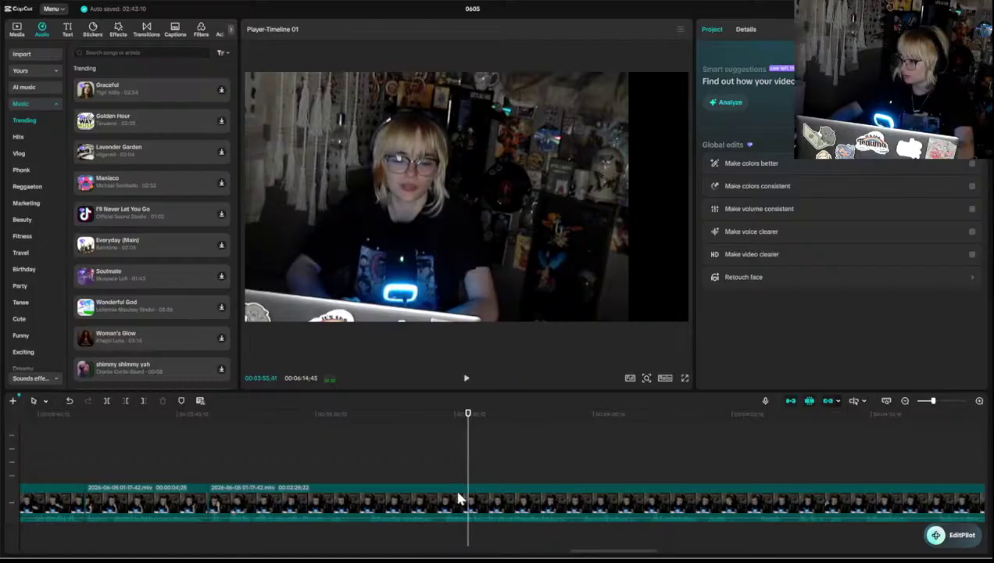
{"action": "key", "text": "space"}
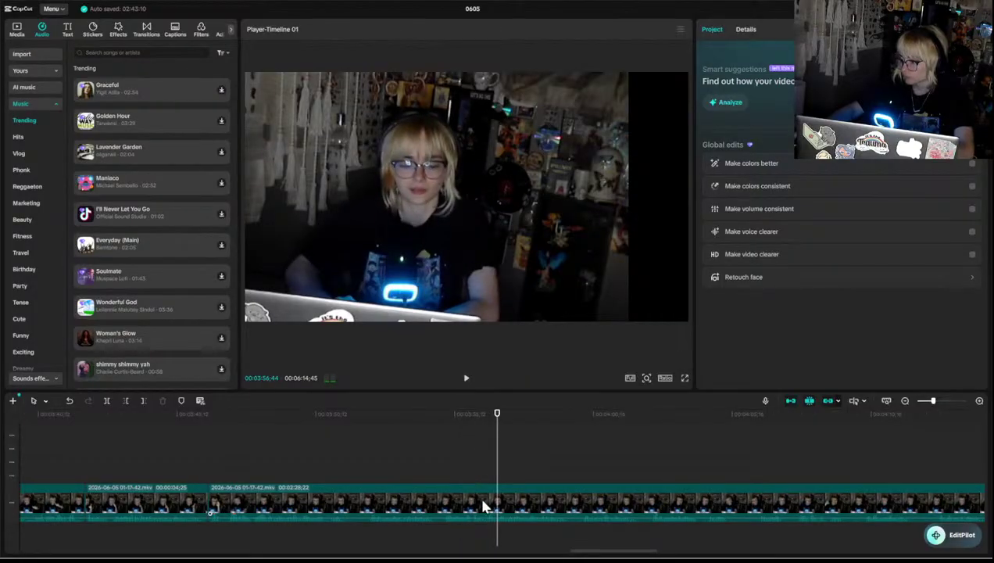
{"action": "left_click", "coordinate": [492, 478]}
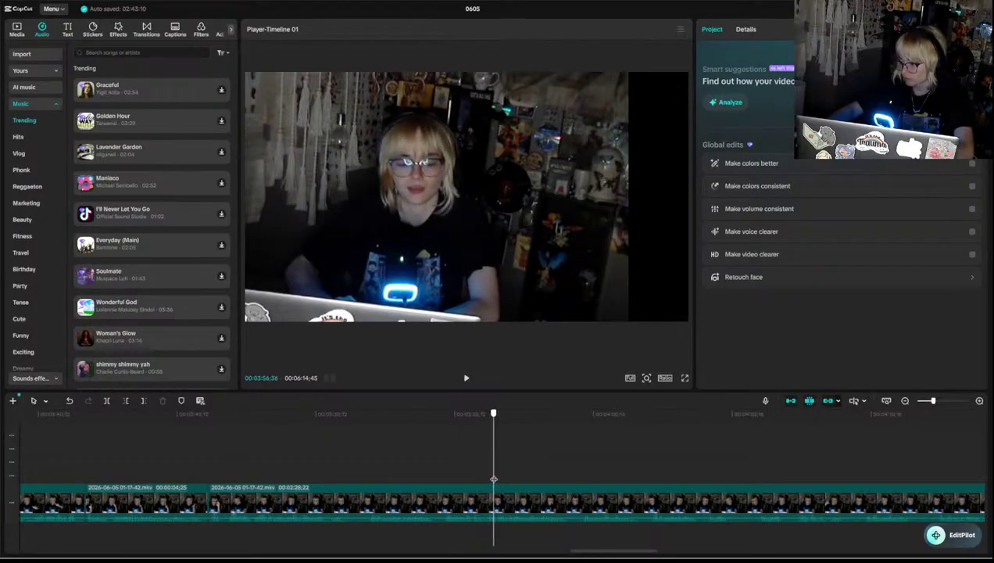
{"action": "left_click", "coordinate": [467, 511]}
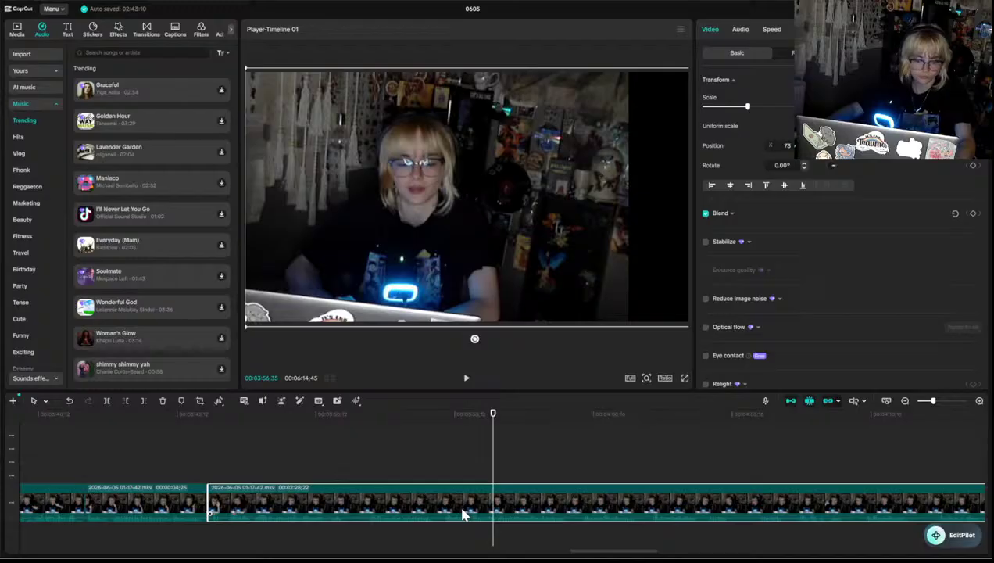
{"action": "key", "text": "ctrl+b"}
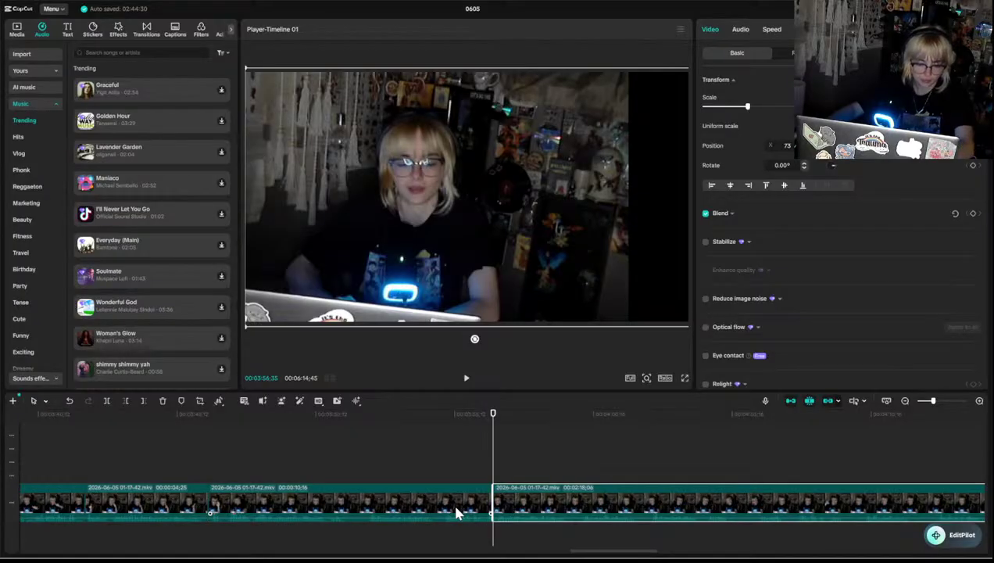
- Trim the start of the last clip up to 00:03:56;51 and replay the join
{"action": "key", "text": "space"}
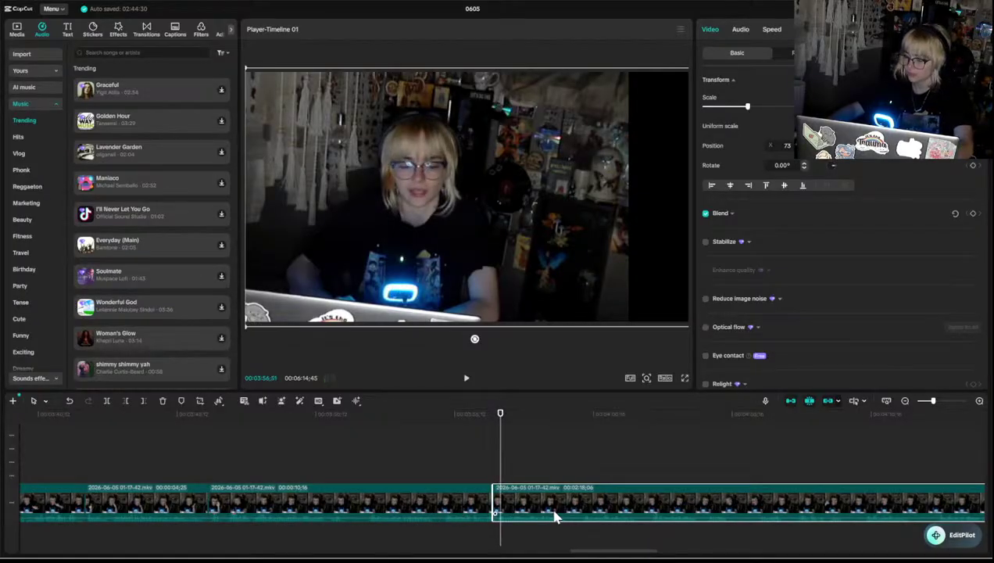
{"action": "key", "text": "q"}
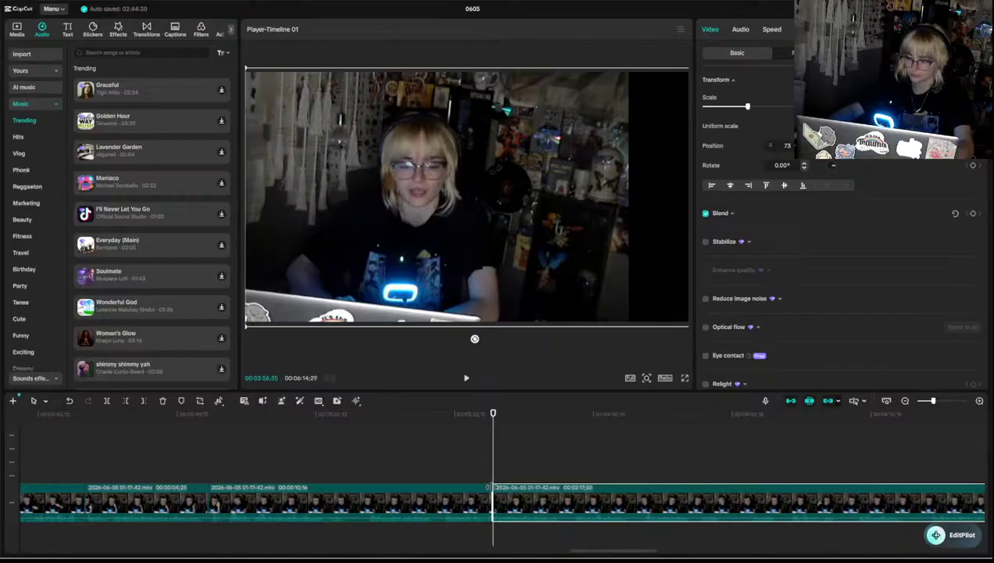
{"action": "left_click", "coordinate": [479, 474]}
{"action": "key", "text": "space"}
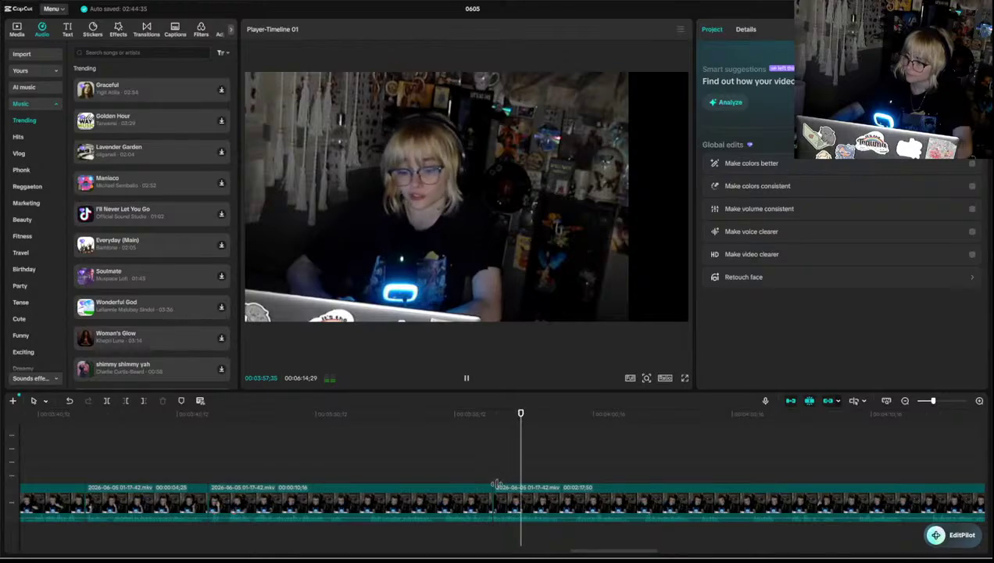
- Shift the join near 00:03:56 earlier so the two clips last 00:00:10;10 and 00:02:17;56, and check it
{"action": "left_click_drag", "start_coordinate": [495, 484], "coordinate": [494, 490]}
{"action": "left_click", "coordinate": [489, 478]}
{"action": "left_click", "coordinate": [491, 457]}
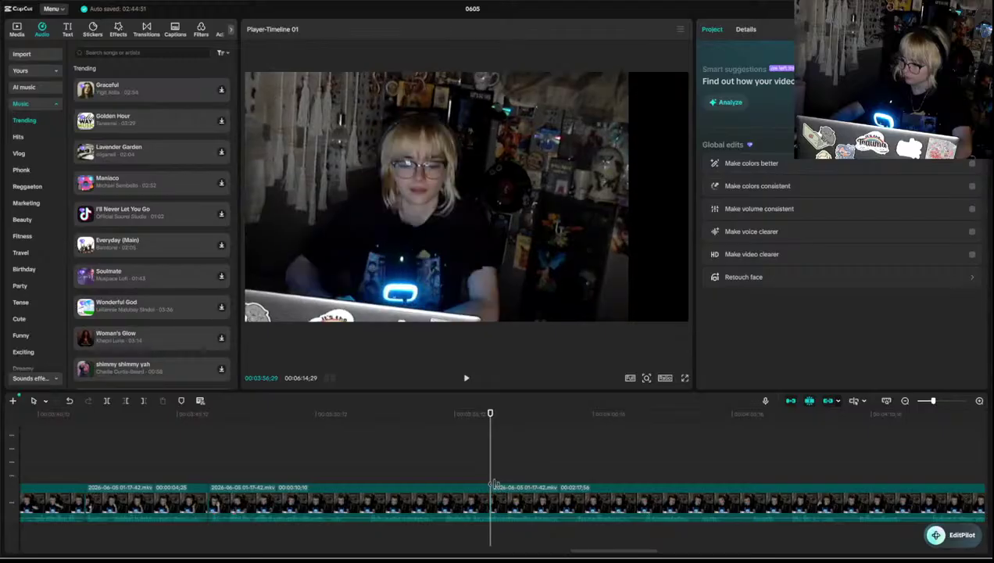
{"action": "key", "text": "Right"}
{"action": "key", "text": "Right"}
{"action": "key", "text": "Right"}
{"action": "key", "text": "Right"}
{"action": "key", "text": "Right"}
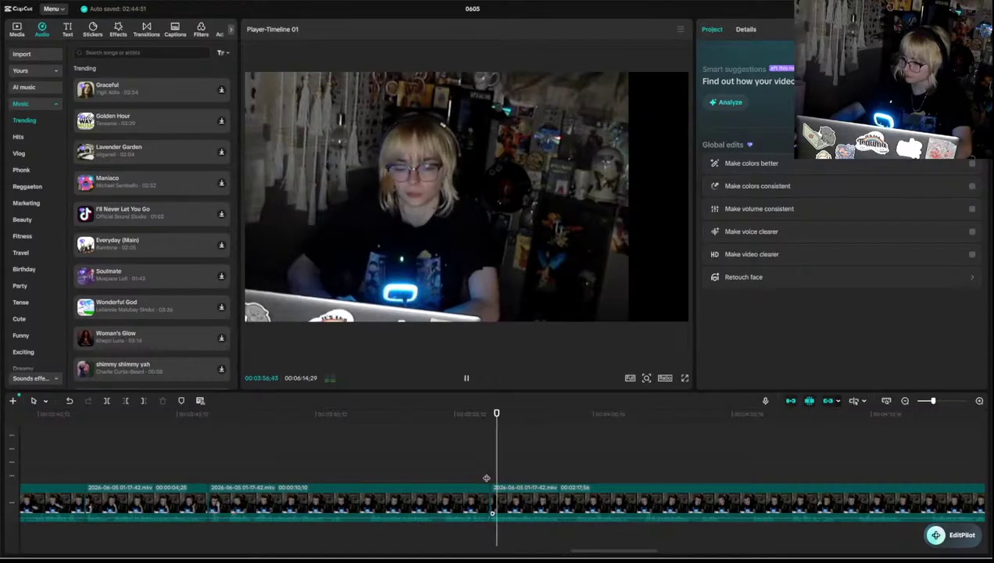
- Trim the start of the last clip in small amounts to a duration of 00:02:17;50, replaying the join
{"action": "left_click", "coordinate": [498, 501]}
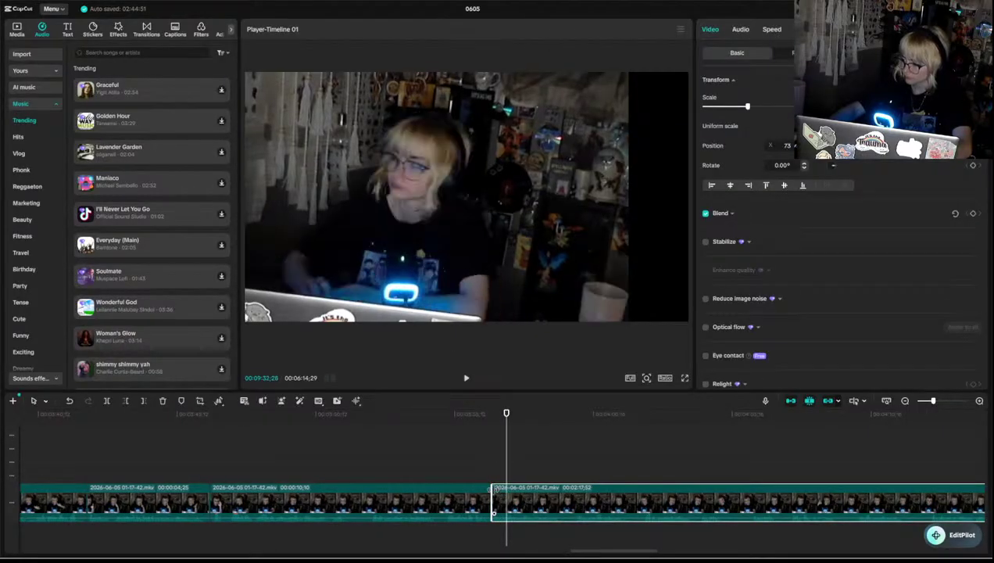
{"action": "key", "text": "q"}
{"action": "key", "text": "space"}
{"action": "left_click", "coordinate": [483, 469]}
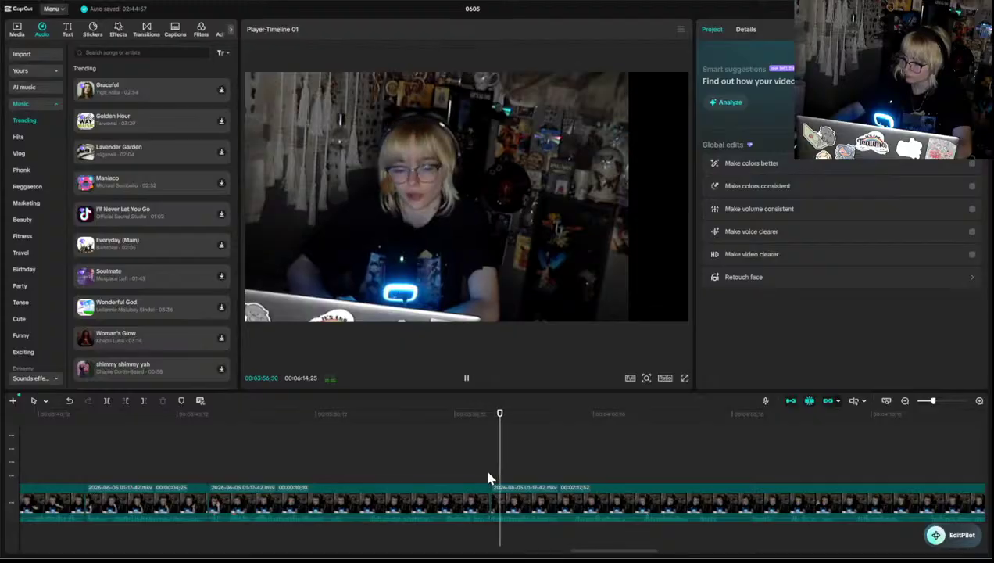
{"action": "left_click", "coordinate": [489, 501]}
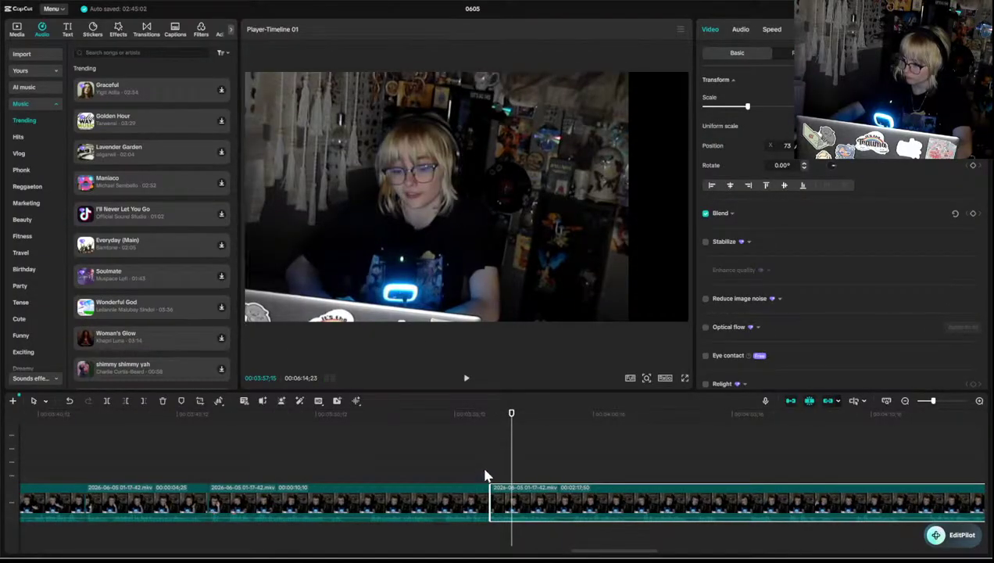
{"action": "left_click", "coordinate": [482, 476]}
{"action": "key", "text": "space"}
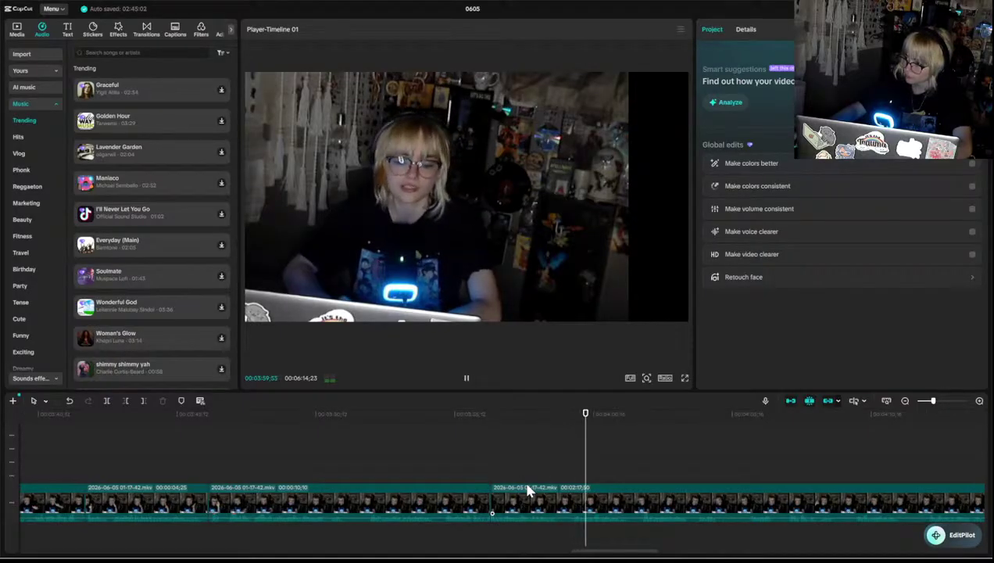
- Replay the speech around 00:04:00 and following, and split the last clip at 00:04:04;50
{"action": "key", "text": "space"}
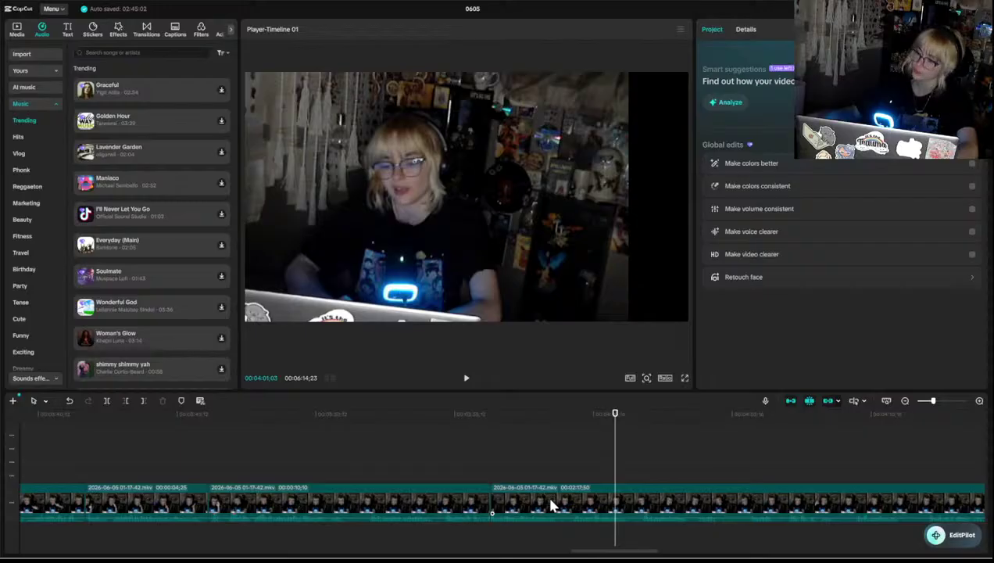
{"action": "left_click", "coordinate": [590, 469]}
{"action": "key", "text": "space"}
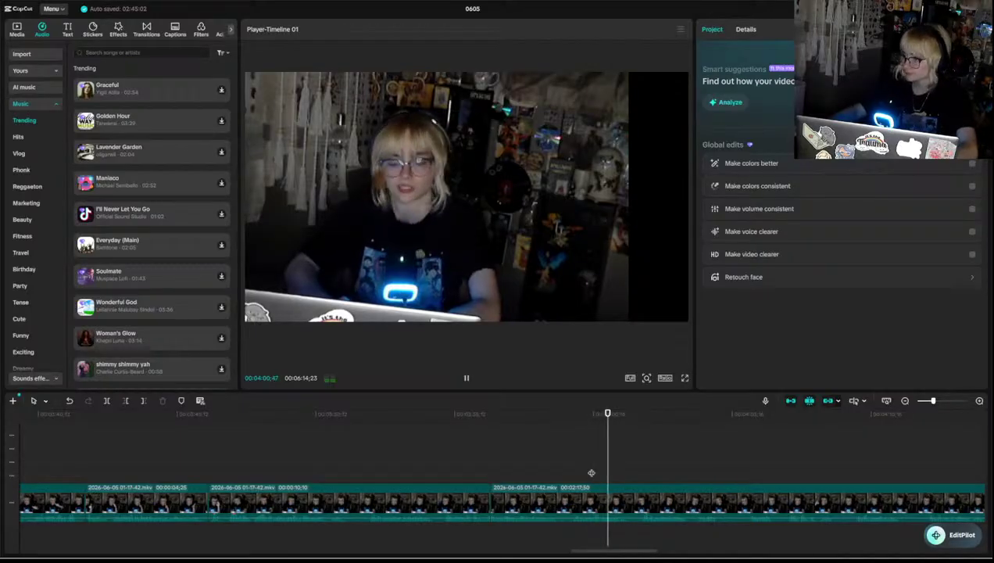
{"action": "key", "text": "space"}
{"action": "left_click", "coordinate": [568, 475]}
{"action": "key", "text": "space"}
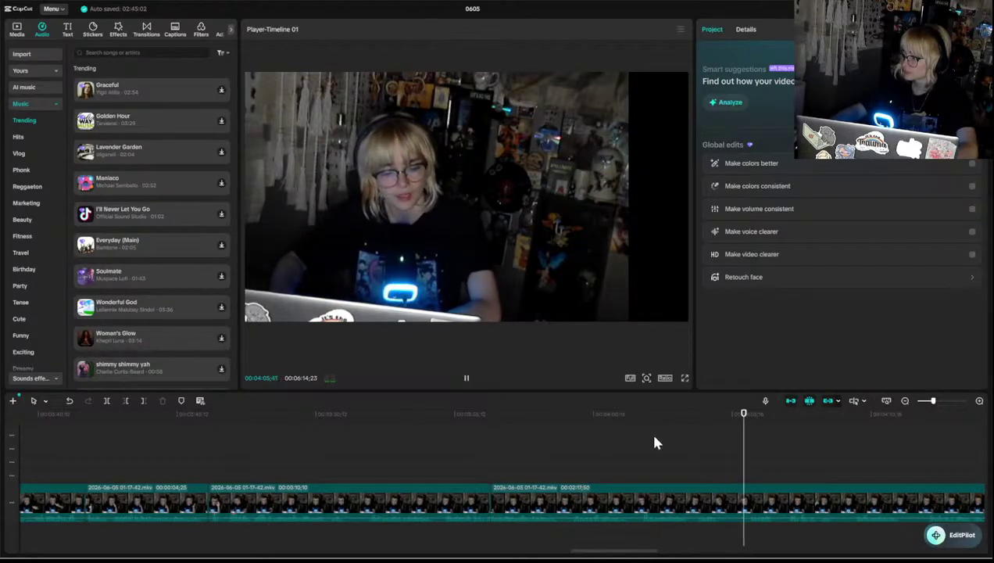
{"action": "key", "text": "space"}
{"action": "left_click", "coordinate": [710, 467]}
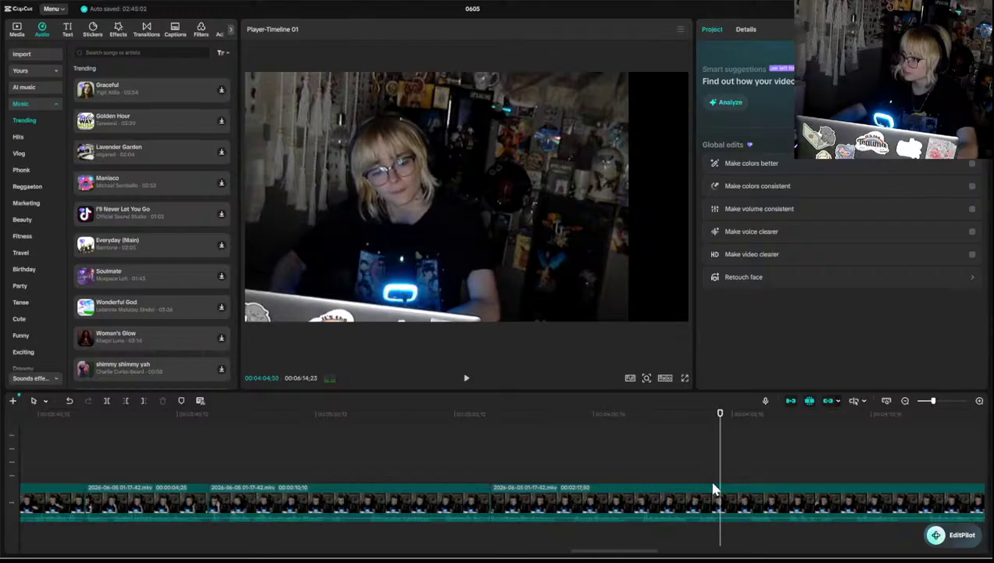
{"action": "left_click", "coordinate": [695, 489]}
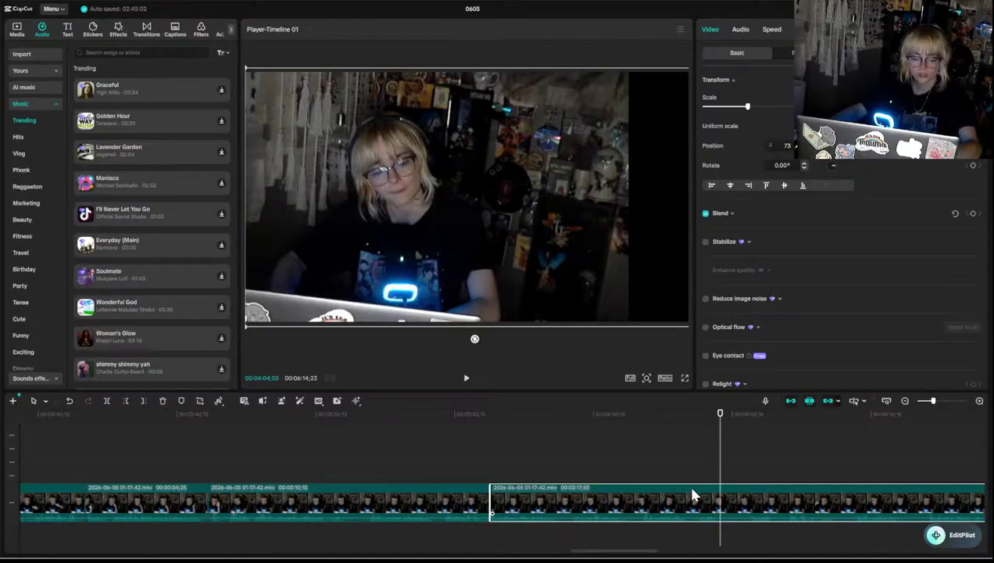
{"action": "key", "text": "ctrl+b"}
- Trim the start of the clip after the 00:04:04;50 cut up to 00:04:05;51 and replay the join
{"action": "key", "text": "space"}
{"action": "key", "text": "space"}
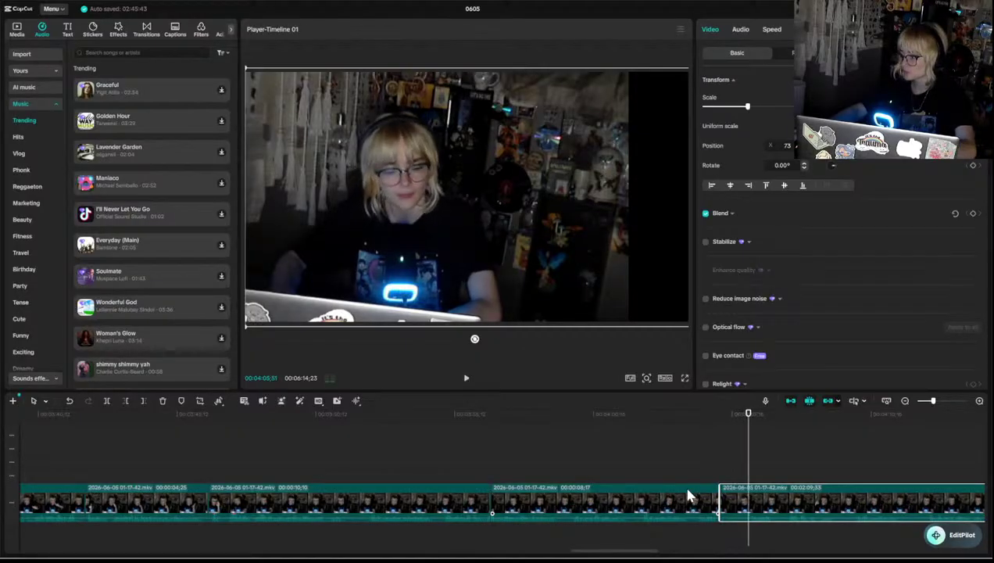
{"action": "key", "text": "q"}
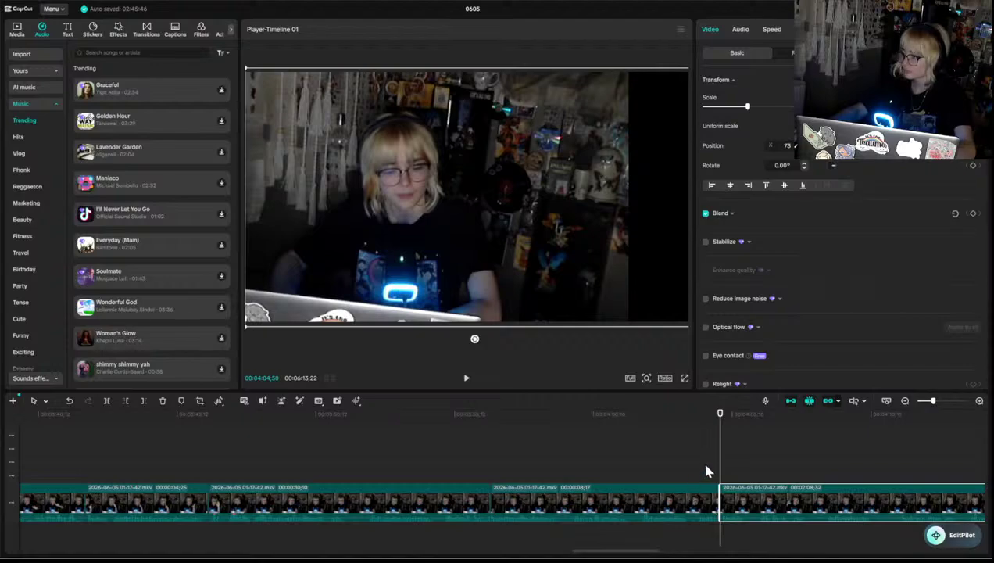
{"action": "left_click", "coordinate": [704, 471]}
{"action": "key", "text": "space"}
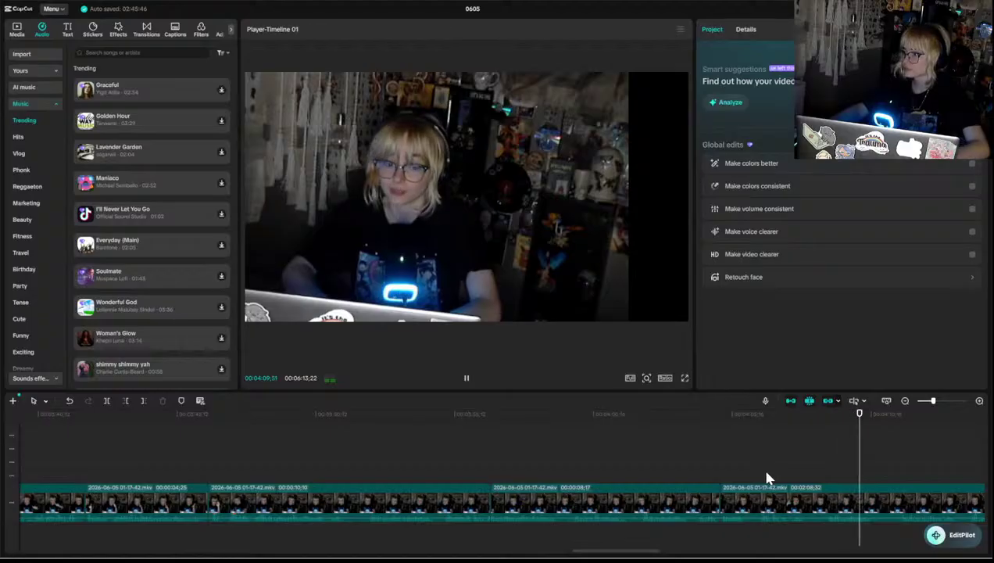
- Replay the speech around 00:04:08 to 00:04:12 and split the last clip at 00:04:10;18
{"action": "scroll", "coordinate": [759, 464], "scroll_direction": "right", "scroll_amount": 5}
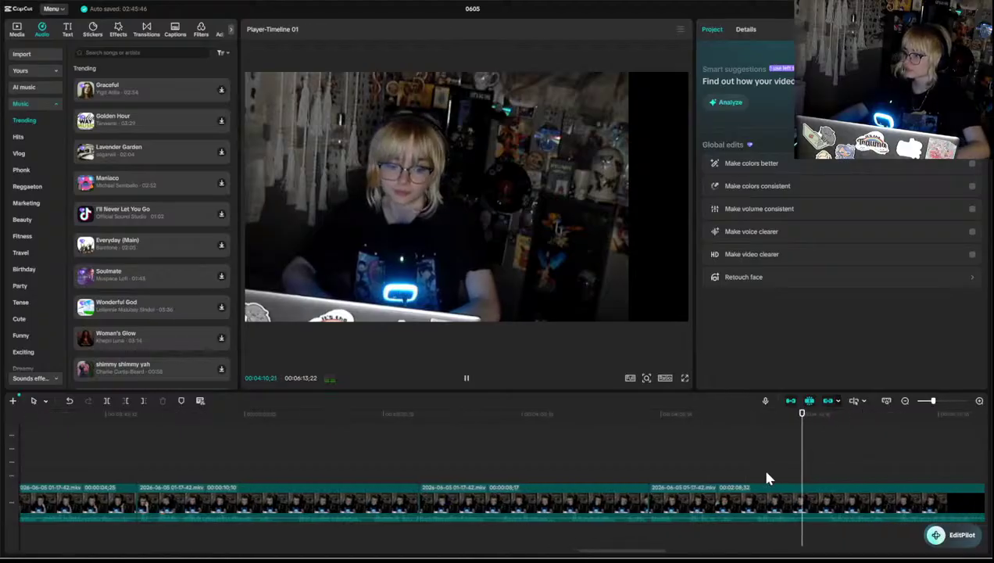
{"action": "left_click", "coordinate": [457, 473]}
{"action": "key", "text": "space"}
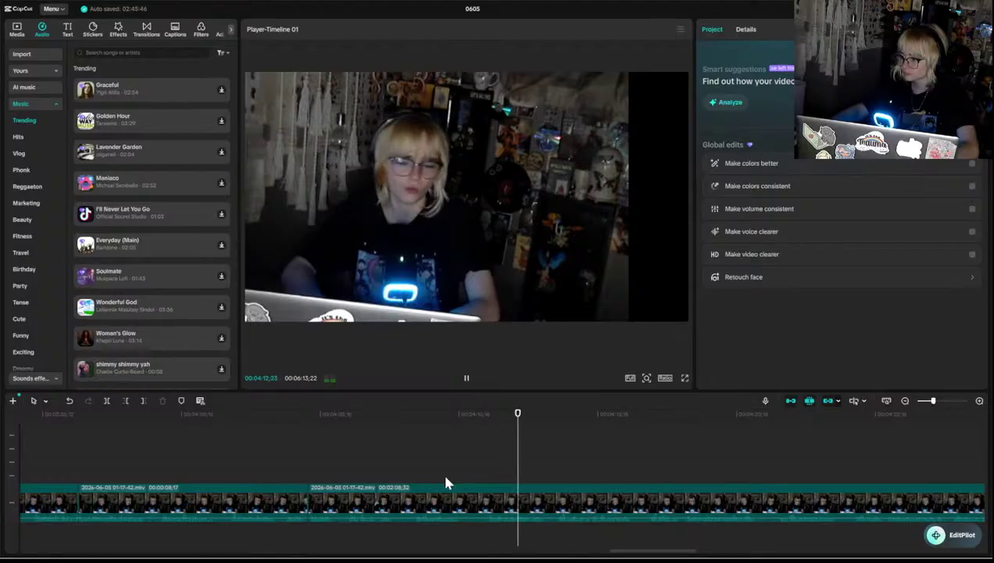
{"action": "key", "text": "space"}
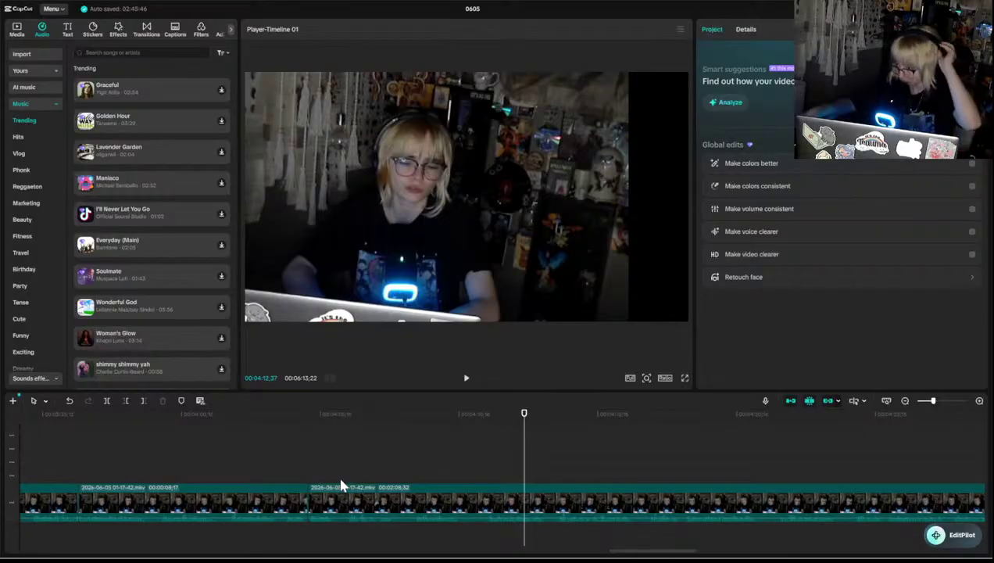
{"action": "left_click", "coordinate": [408, 472]}
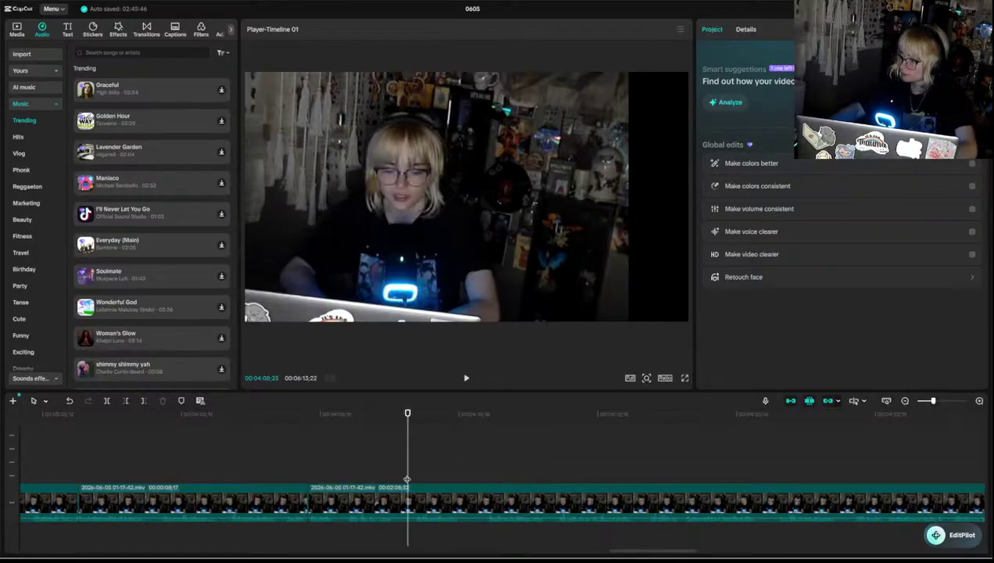
{"action": "key", "text": "space"}
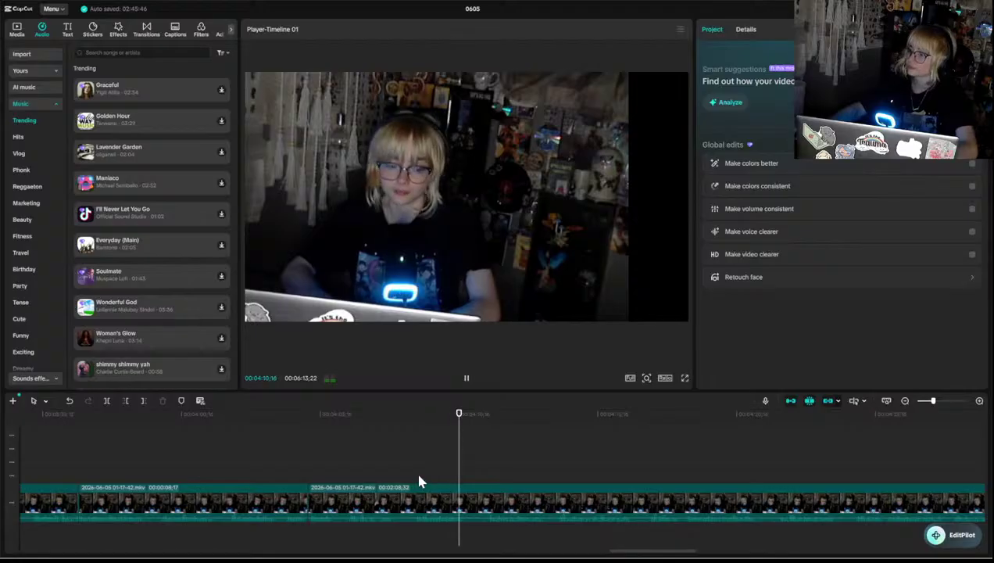
{"action": "left_click", "coordinate": [455, 470]}
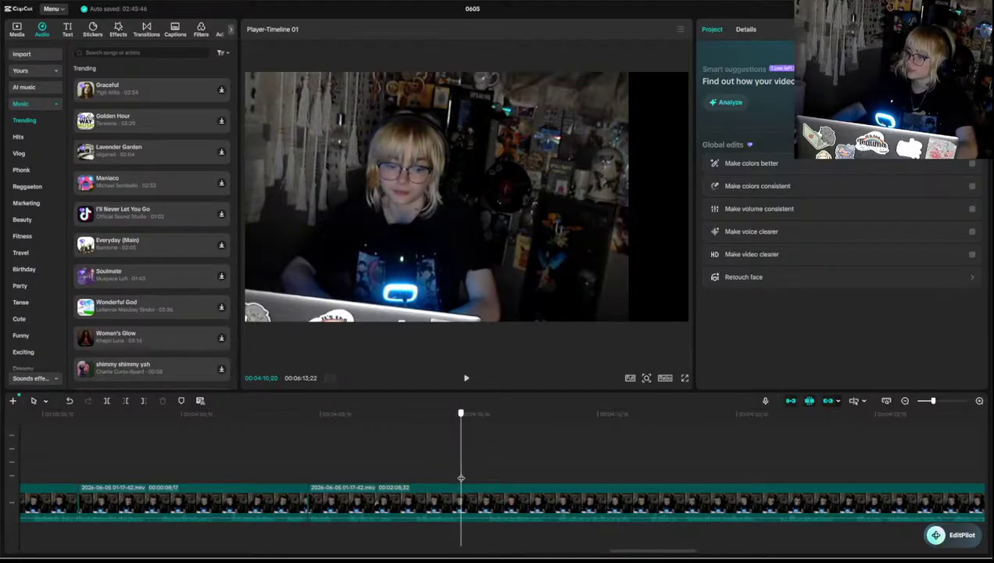
{"action": "left_click", "coordinate": [467, 497]}
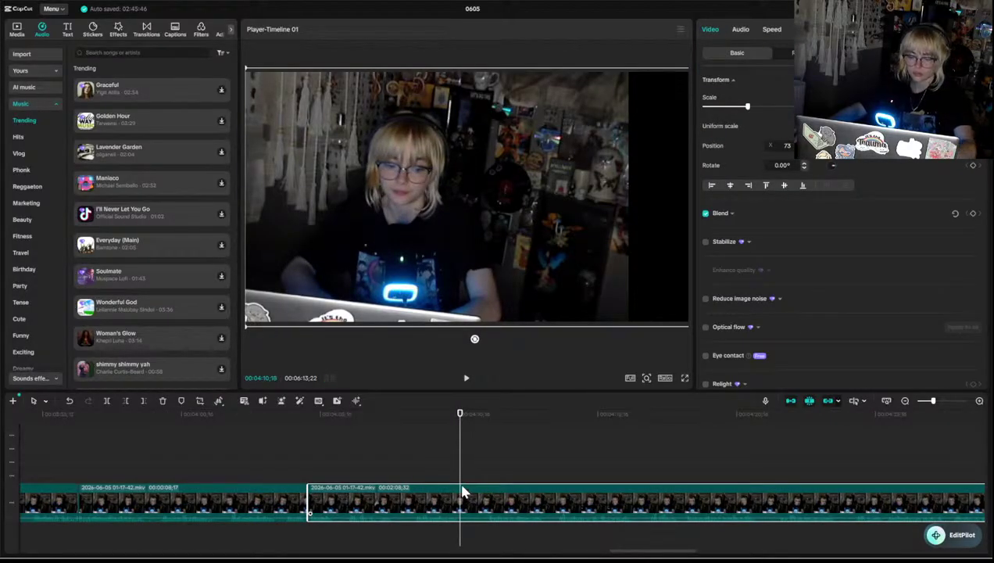
{"action": "key", "text": "ctrl+b"}
- Trim the start of the clip after the 00:04:10;18 cut to a duration of 00:02:02;00 and replay the join
{"action": "key", "text": "space"}
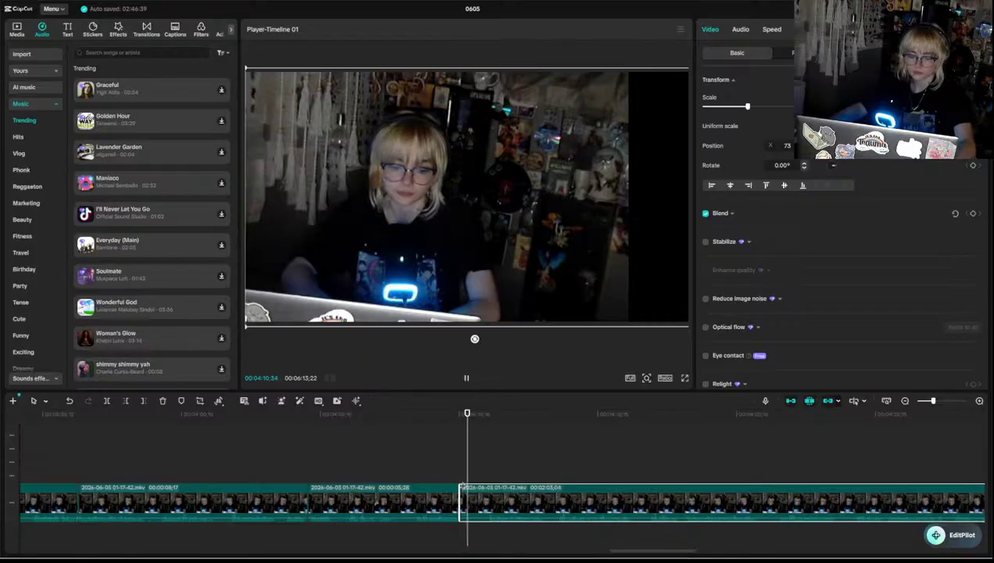
{"action": "key", "text": "q"}
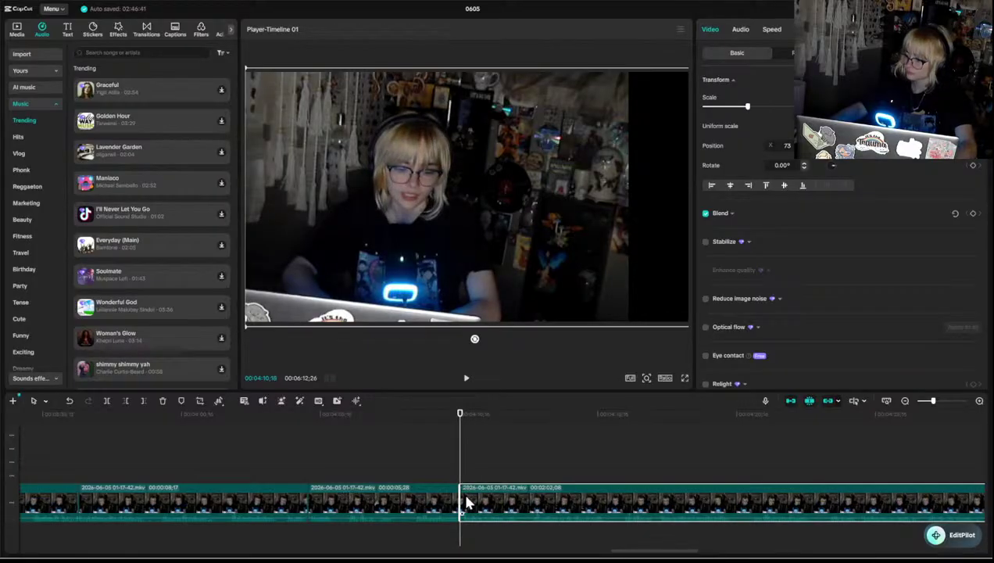
{"action": "left_click", "coordinate": [483, 468]}
{"action": "left_click", "coordinate": [462, 509]}
{"action": "left_click_drag", "start_coordinate": [461, 493], "coordinate": [467, 494]}
{"action": "left_click", "coordinate": [451, 474]}
{"action": "key", "text": "space"}
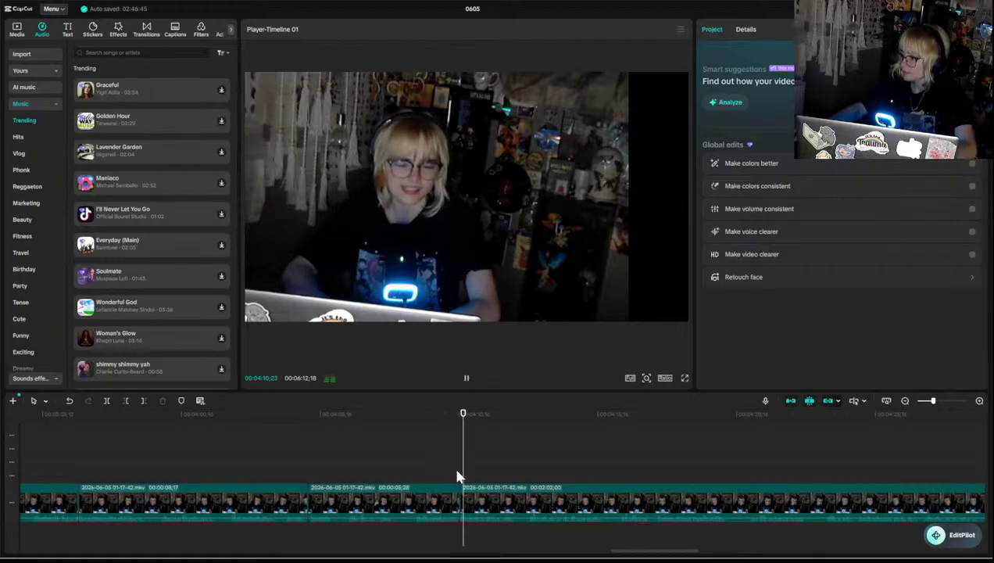
{"action": "key", "text": "space"}
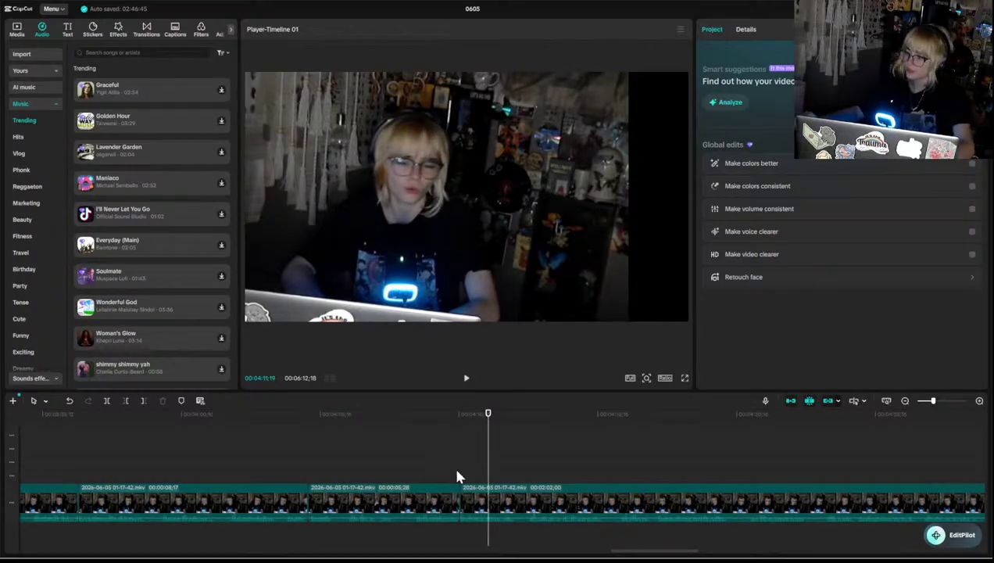
- Play the speech from 00:04:10 on and split the last clip at 00:04:20;00
{"action": "left_click", "coordinate": [454, 477]}
{"action": "key", "text": "space"}
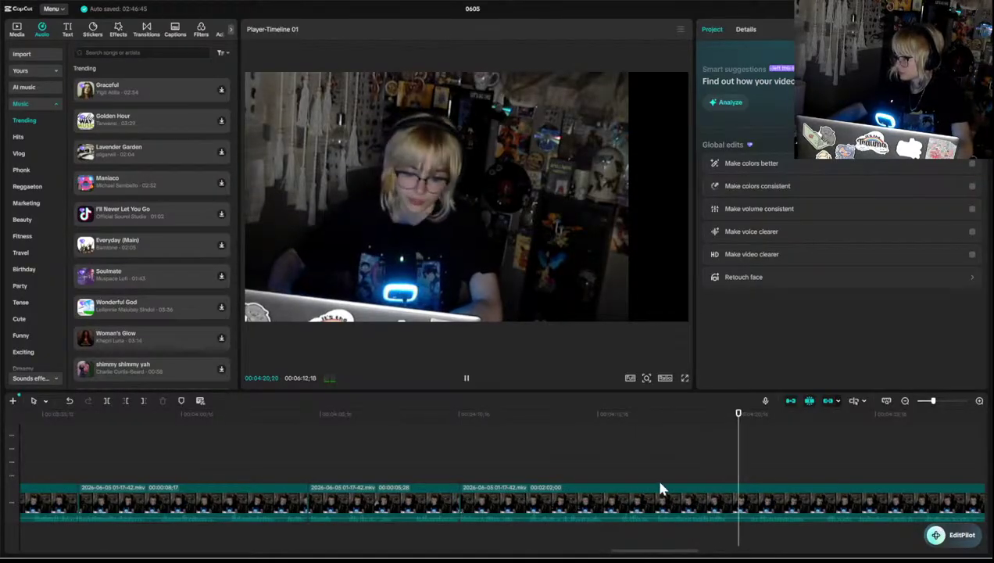
{"action": "key", "text": "space"}
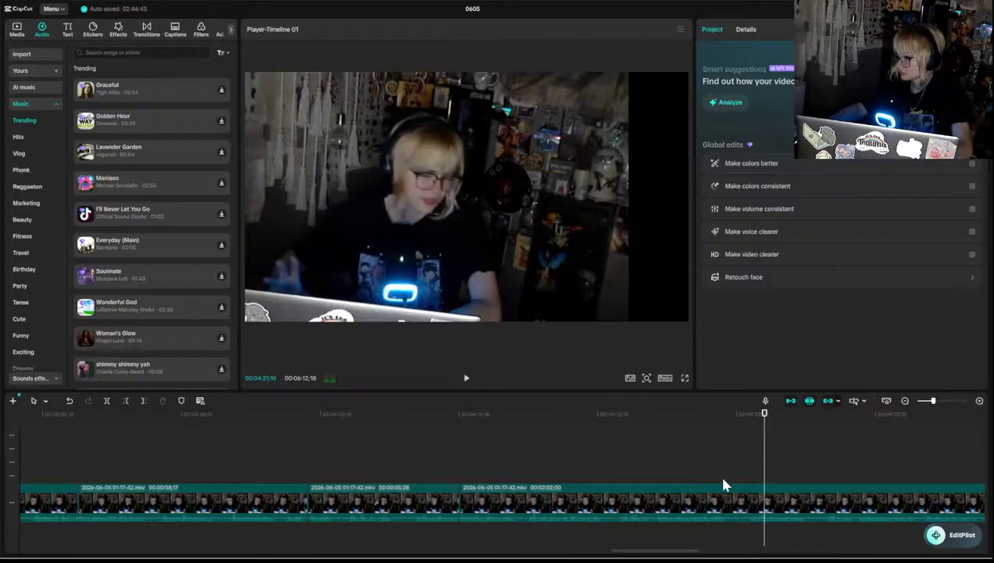
{"action": "left_click", "coordinate": [722, 484]}
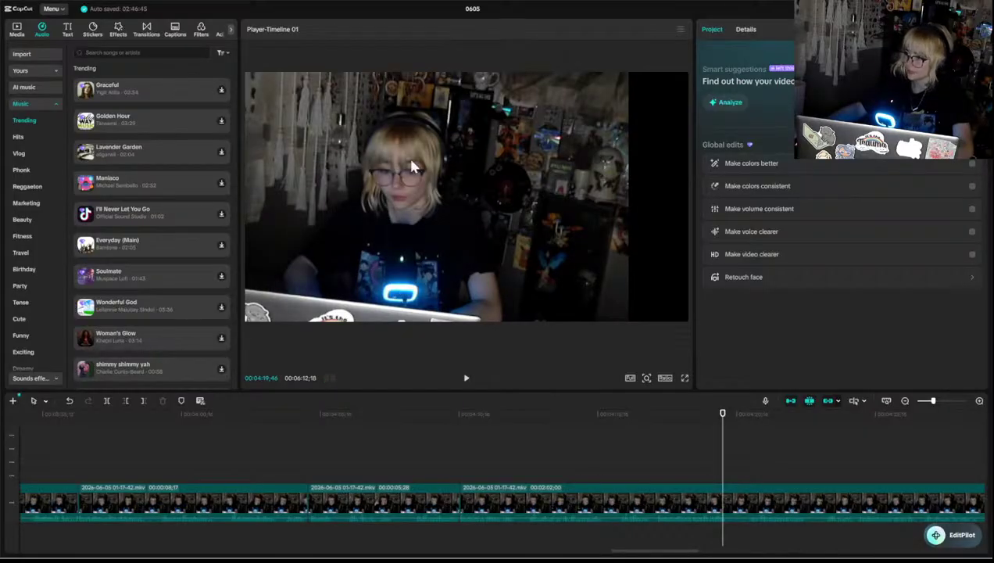
{"action": "left_click", "coordinate": [740, 497]}
{"action": "key", "text": "ctrl+b"}
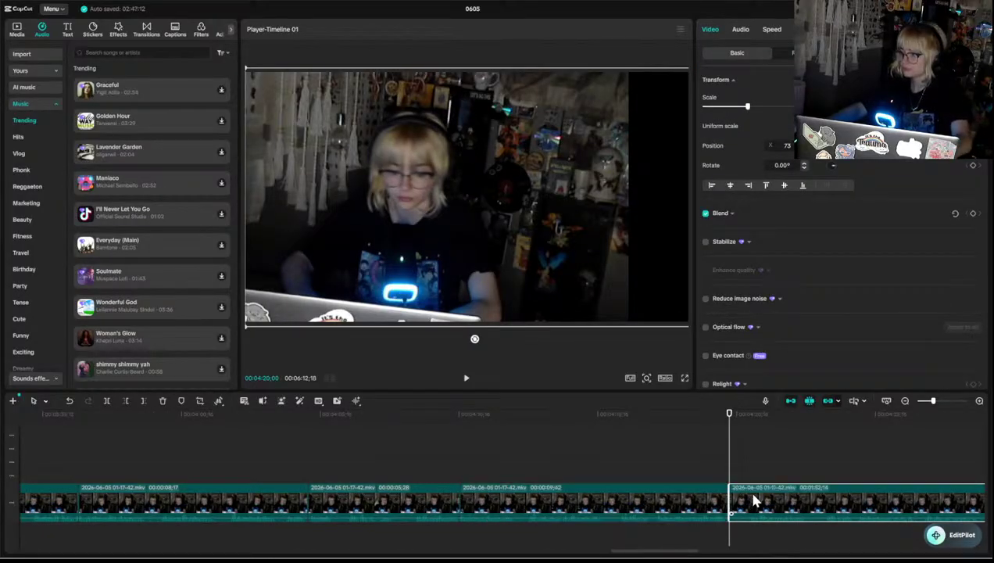
- Trim the start of the clip after the 00:04:20;00 cut to a duration of 00:01:51;27 and check the join
{"action": "key", "text": "space"}
{"action": "key", "text": "q"}
{"action": "left_click", "coordinate": [722, 475]}
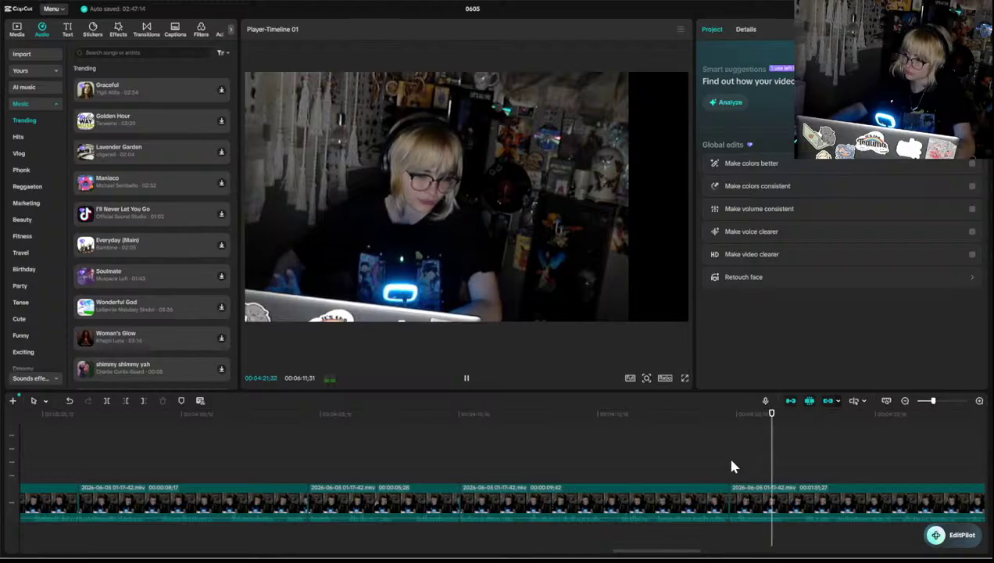
{"action": "key", "text": "space"}
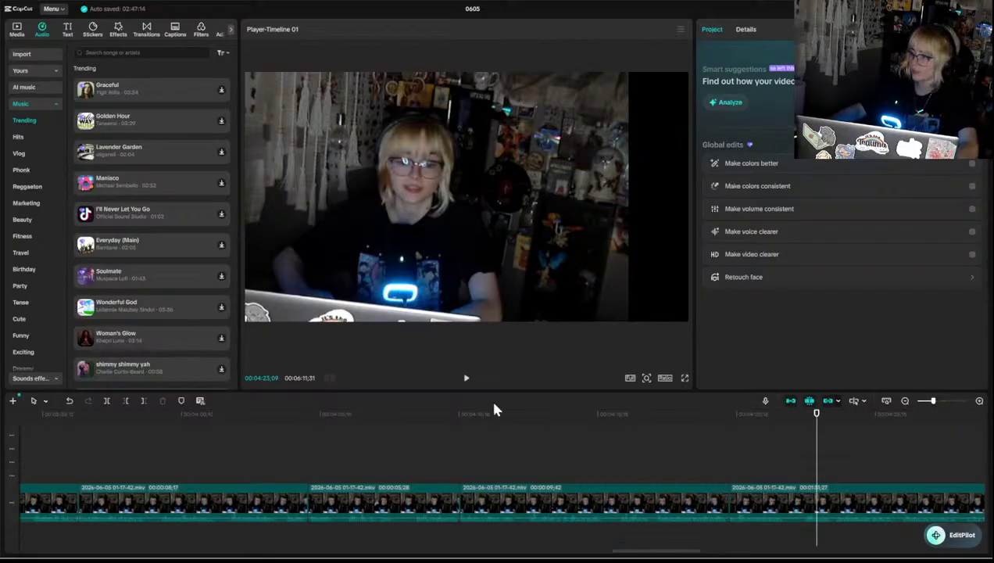
{"action": "left_click", "coordinate": [776, 467]}
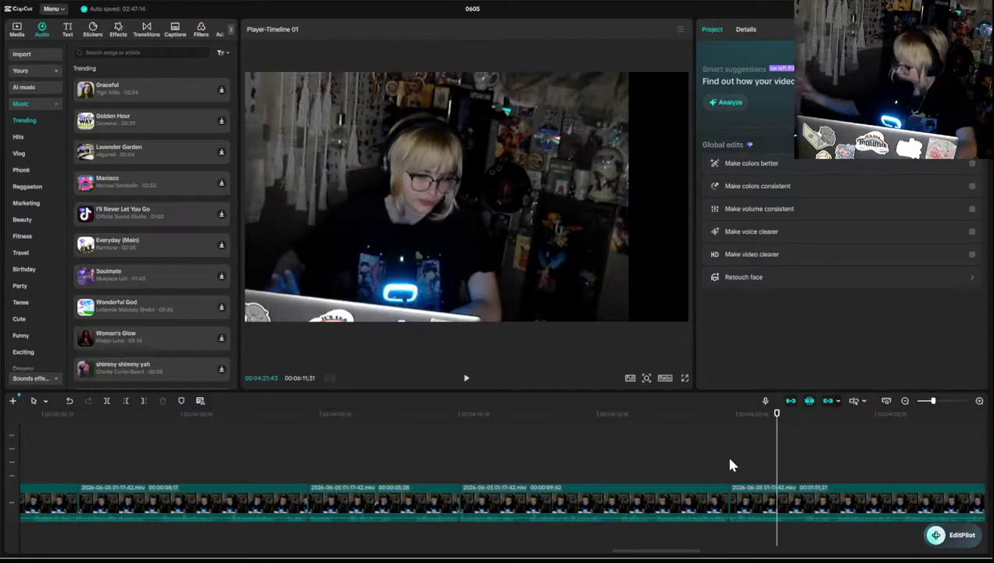
{"action": "left_click", "coordinate": [739, 472]}
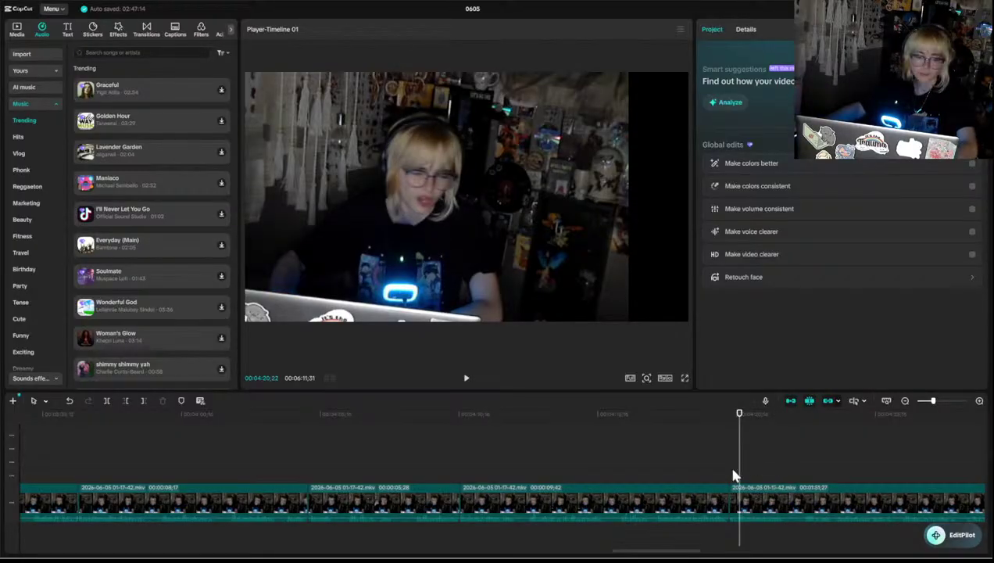
{"action": "left_click", "coordinate": [717, 474]}
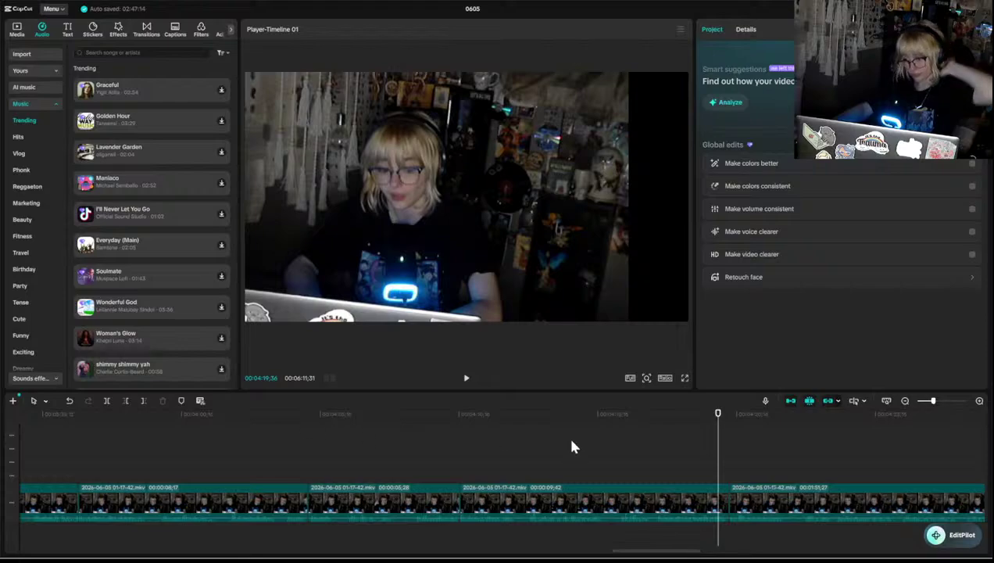
- Replay across the 00:04:20;00 join and split the last clip at about 00:04:22;03
{"action": "left_click", "coordinate": [668, 471]}
{"action": "key", "text": "space"}
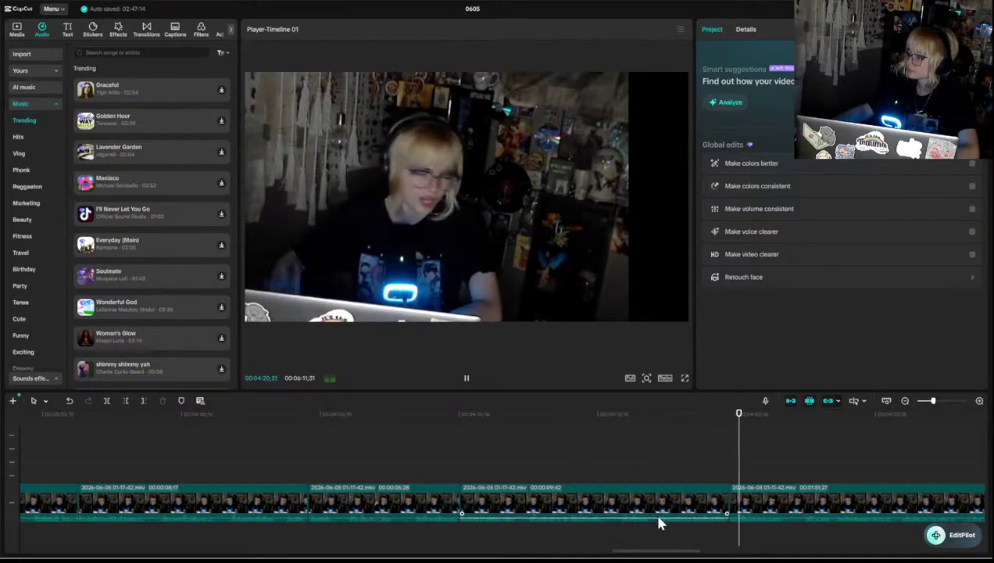
{"action": "key", "text": "space"}
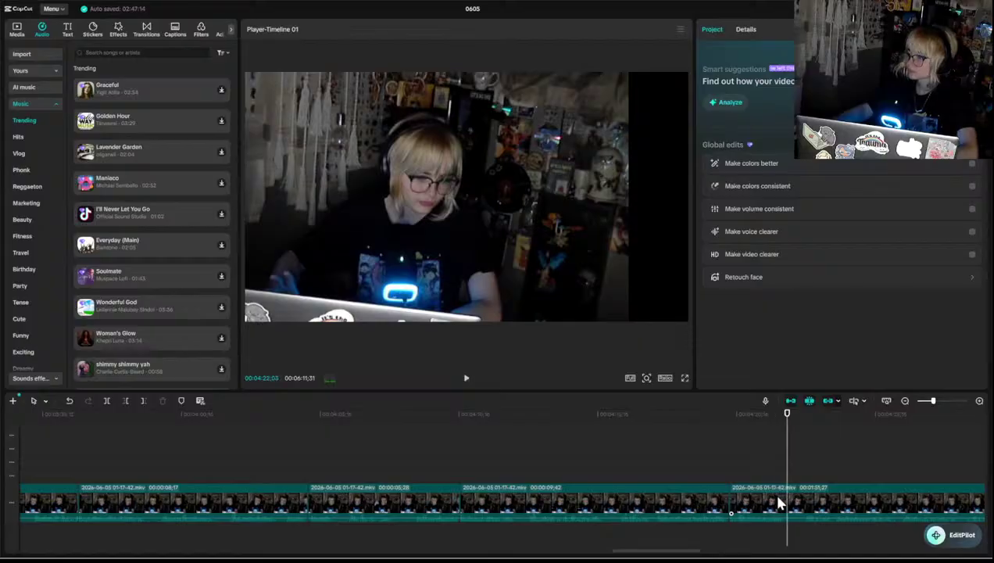
{"action": "left_click", "coordinate": [769, 492]}
{"action": "key", "text": "ctrl+b"}
- Trim the start of the clip after the cut near 00:04:22 to a duration of 00:01:48;47 and replay the join
{"action": "key", "text": "space"}
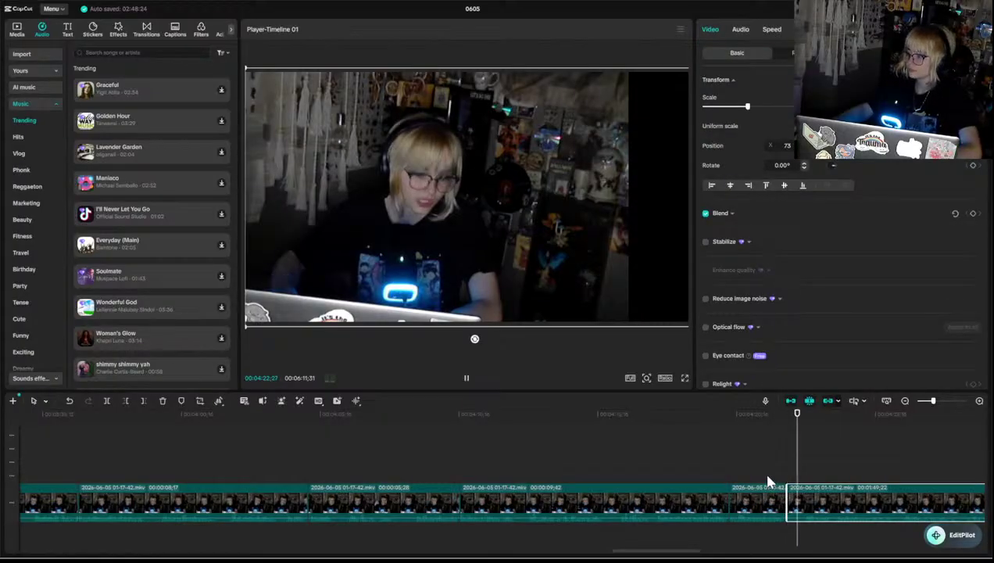
{"action": "key", "text": "space"}
{"action": "left_click", "coordinate": [795, 470]}
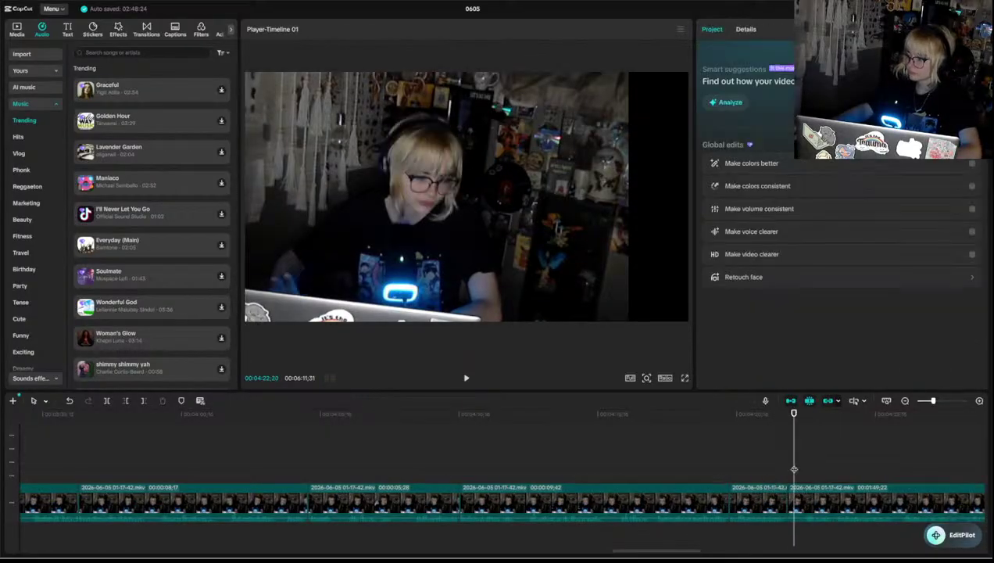
{"action": "left_click", "coordinate": [777, 469]}
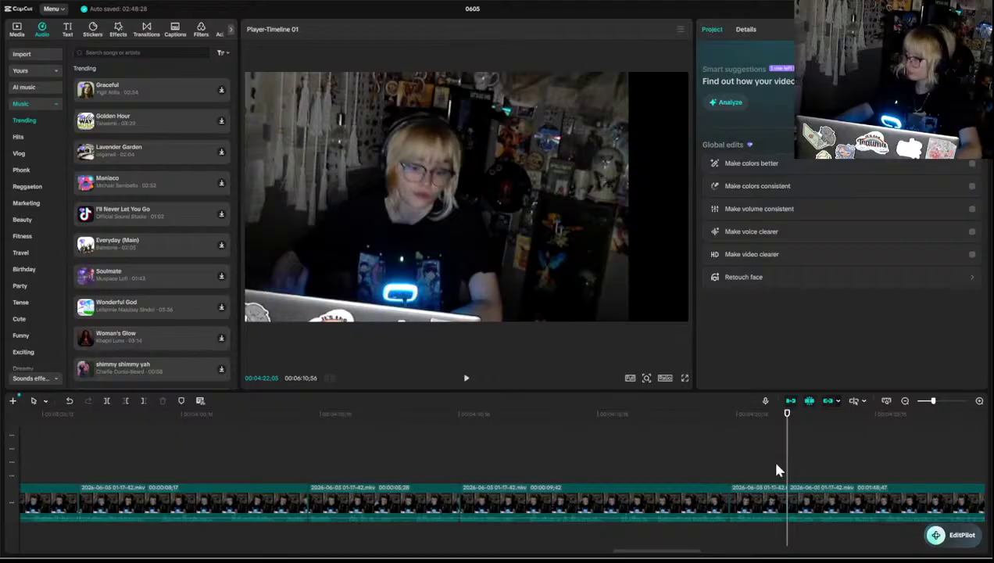
{"action": "key", "text": "space"}
{"action": "key", "text": "space"}
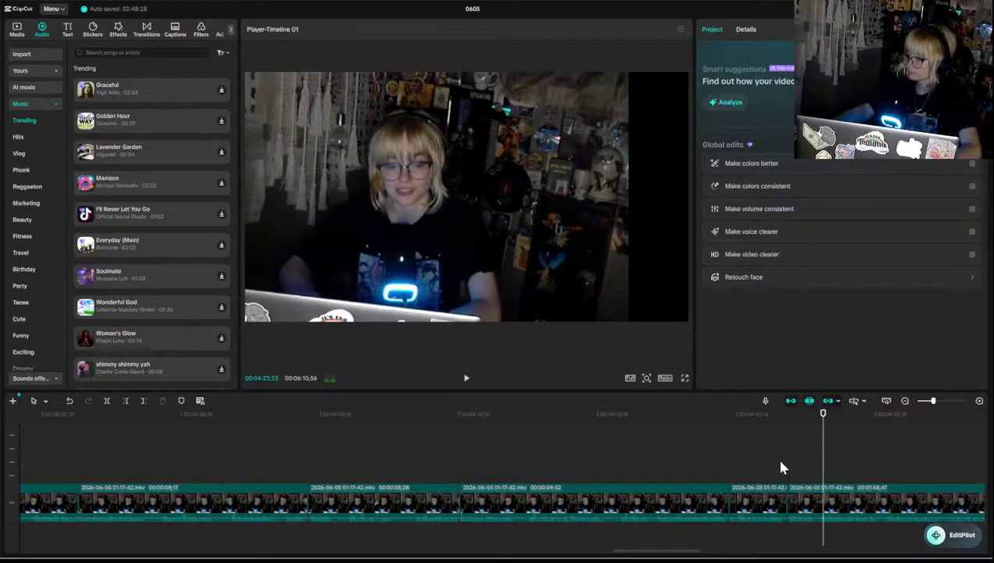
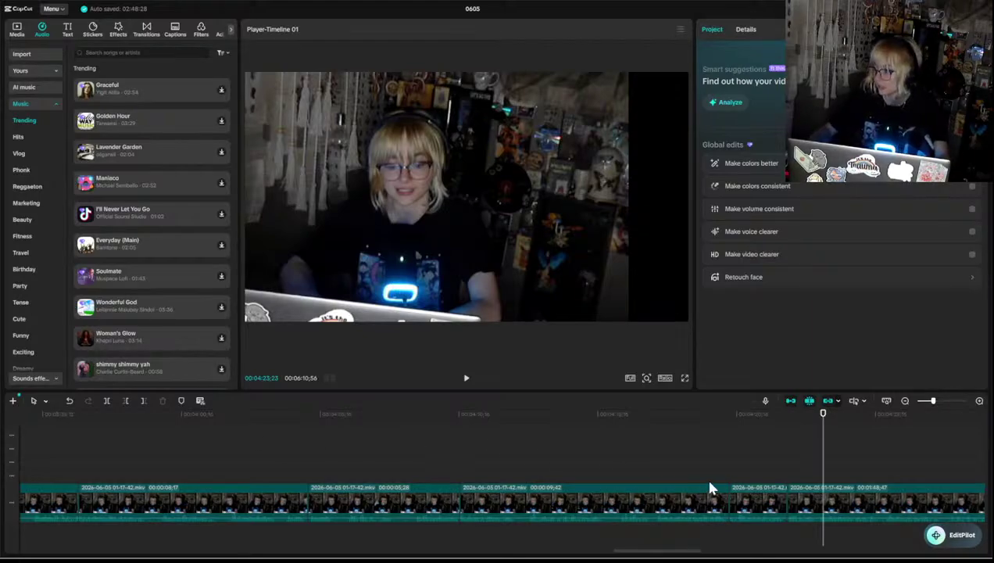
- Play on from 00:04:22;29, split the last clip at 00:04:30;25 and trim the new clip's start to a duration of 00:01:39;52
{"action": "left_click", "coordinate": [800, 469]}
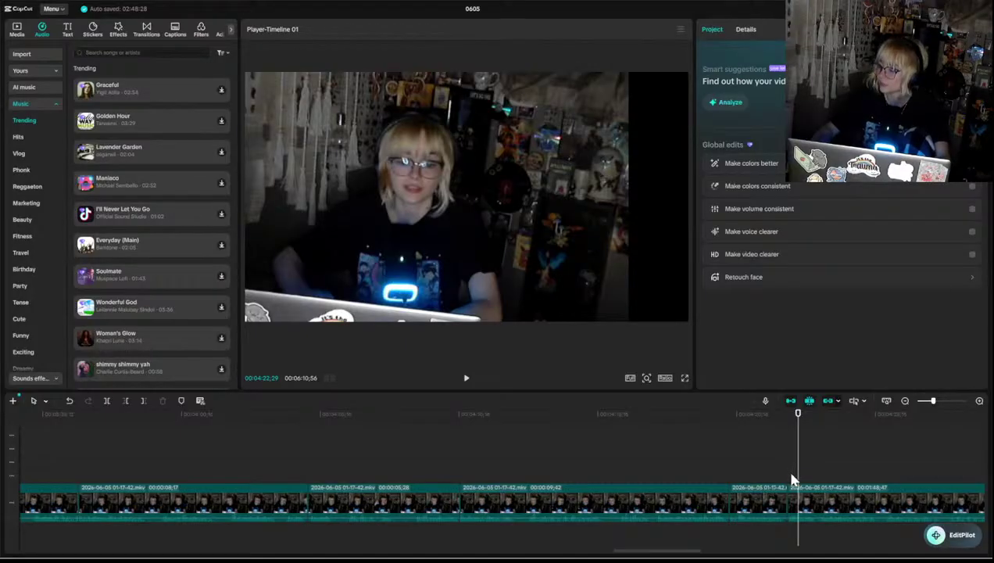
{"action": "key", "text": "space"}
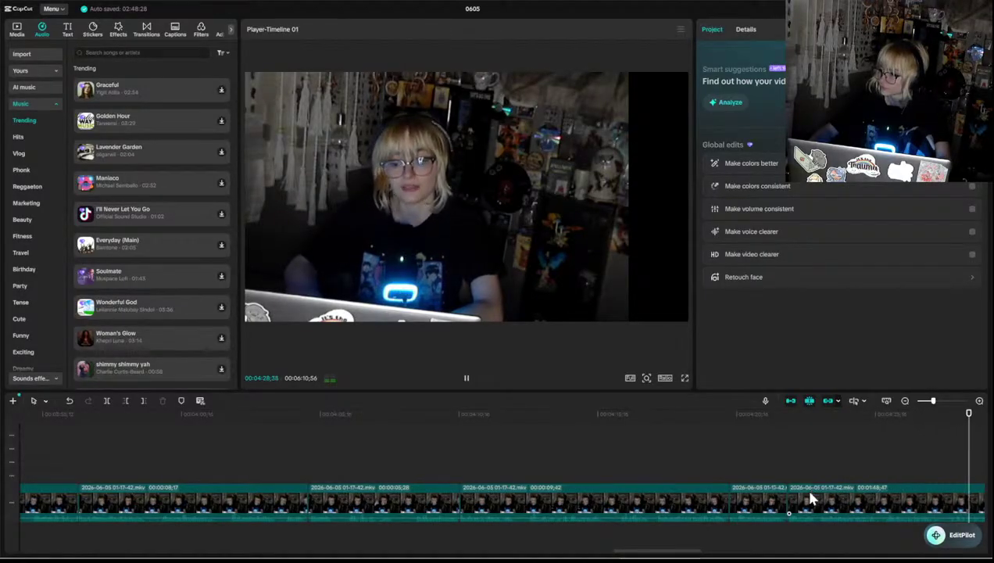
{"action": "key", "text": "space"}
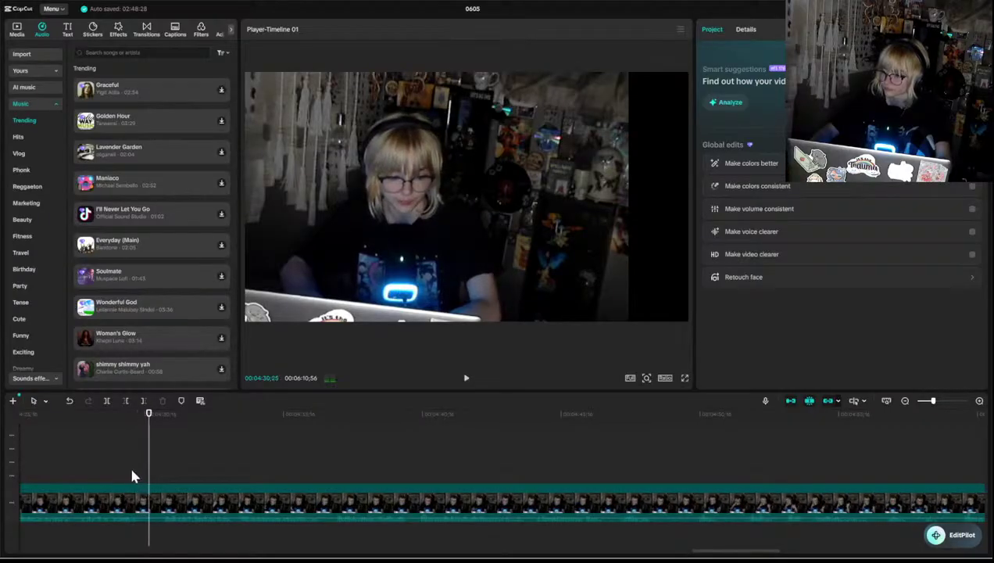
{"action": "left_click", "coordinate": [147, 497]}
{"action": "key", "text": "ctrl+b"}
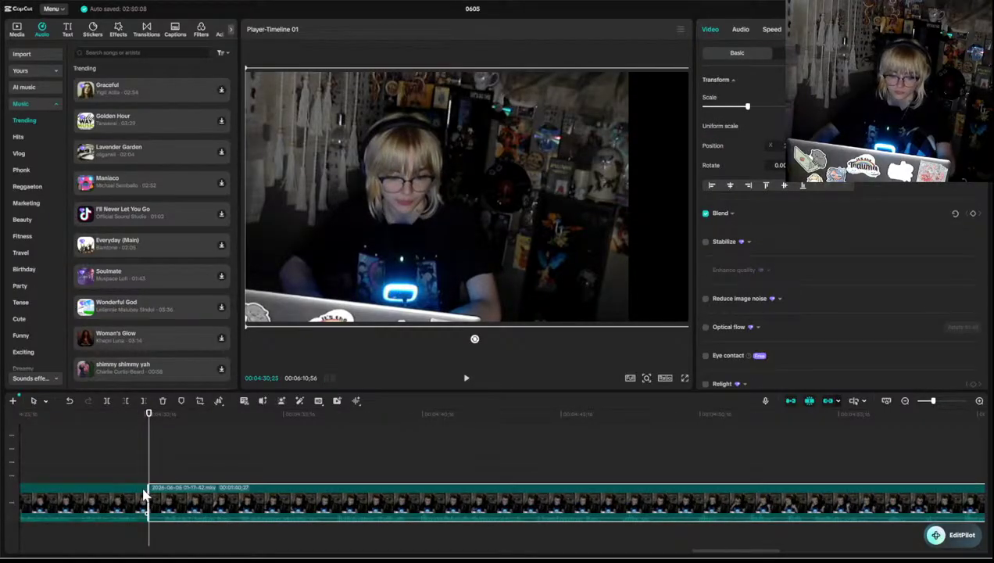
{"action": "key", "text": "space"}
{"action": "left_click", "coordinate": [143, 477]}
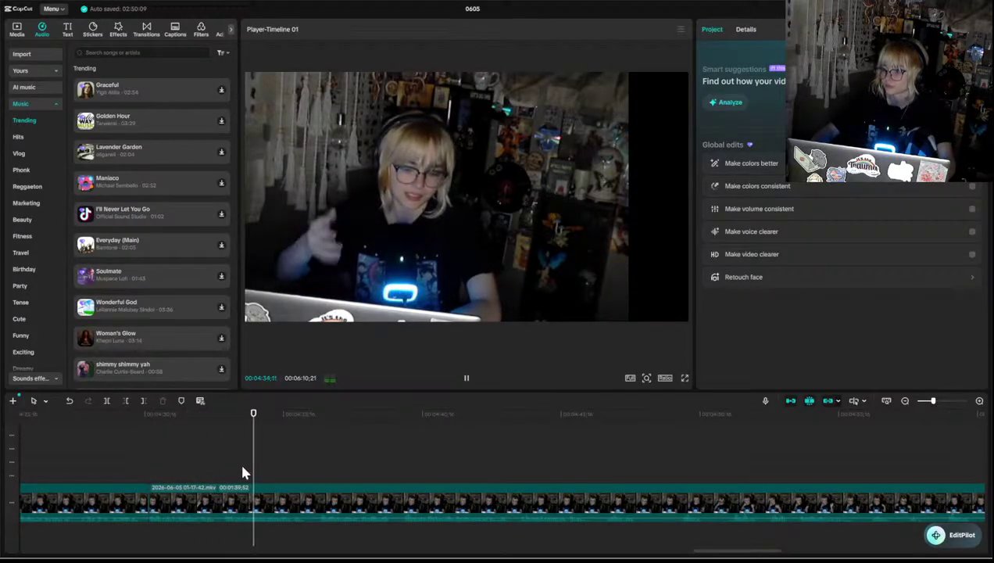
- Return to the speech just after the 00:04:30;25 join and split the last clip at 00:04:32;44
{"action": "left_click", "coordinate": [208, 465]}
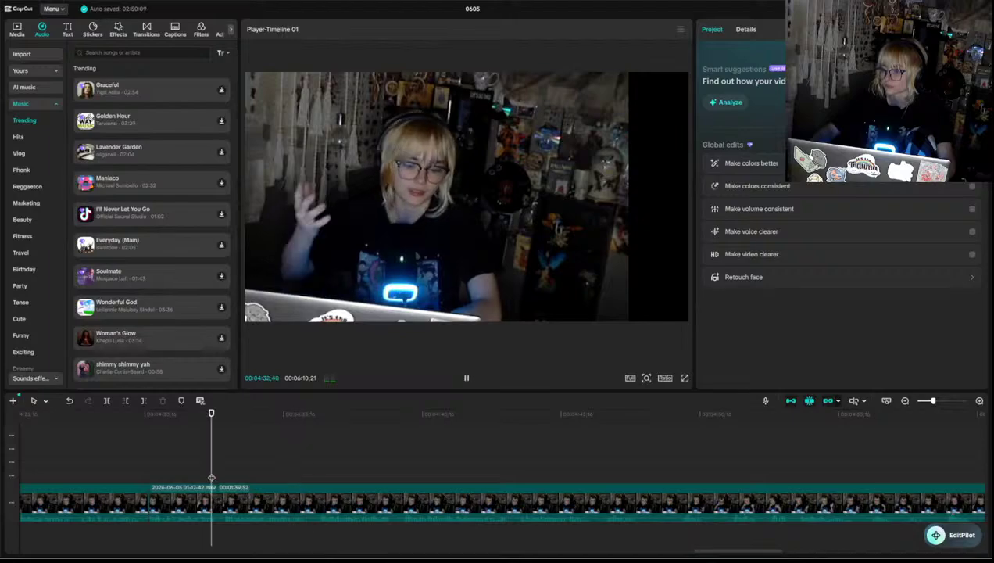
{"action": "left_click", "coordinate": [201, 503]}
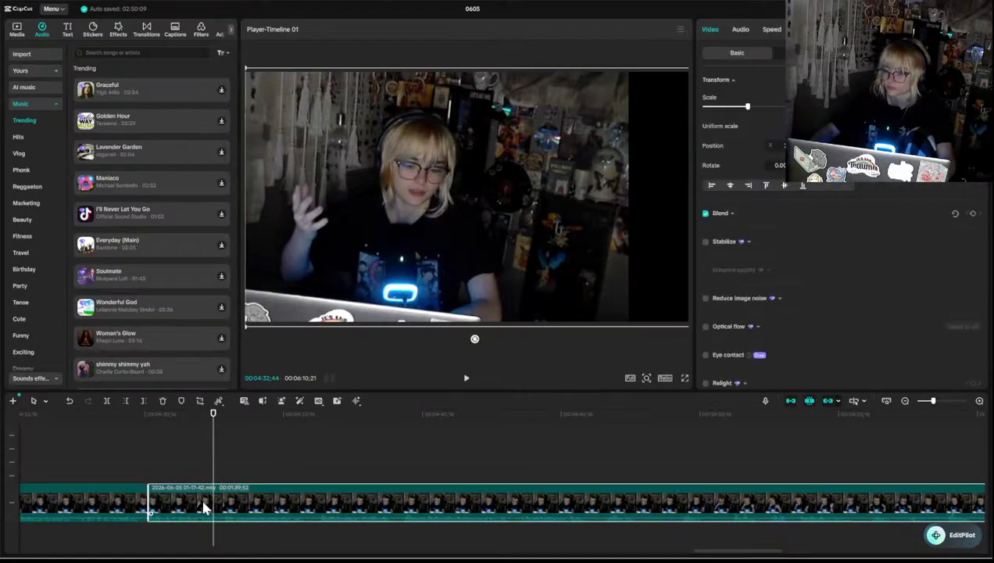
{"action": "key", "text": "ctrl+b"}
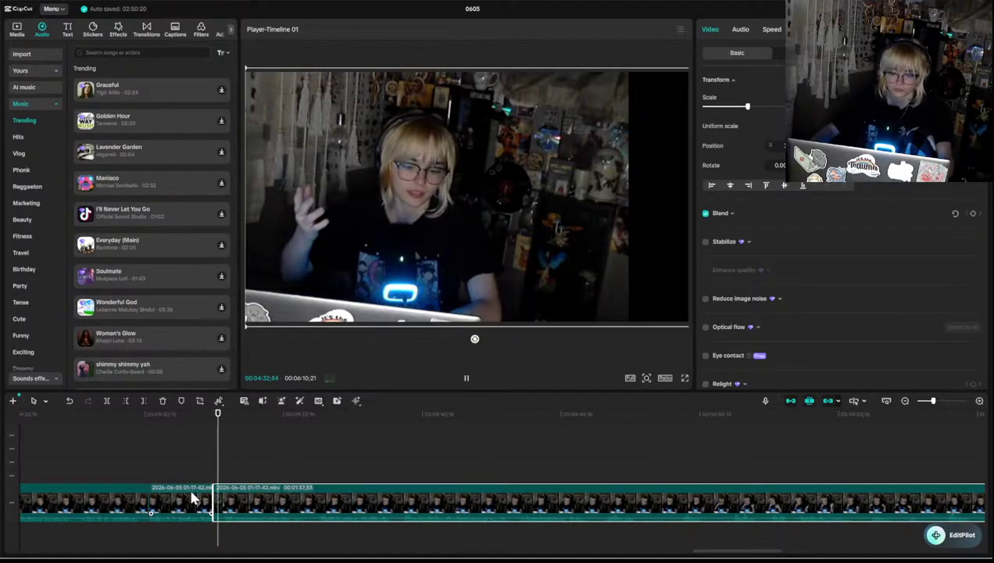
- Cut the dead time at the start of the clip after the 00:04:32;44 split and replay the join
{"action": "left_click", "coordinate": [207, 475]}
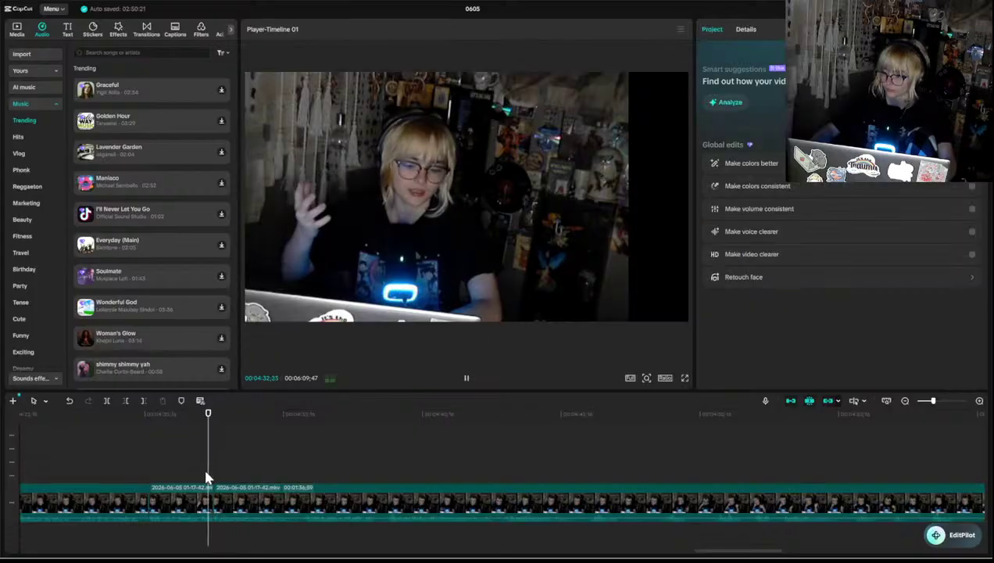
{"action": "key", "text": "space"}
{"action": "key", "text": "space"}
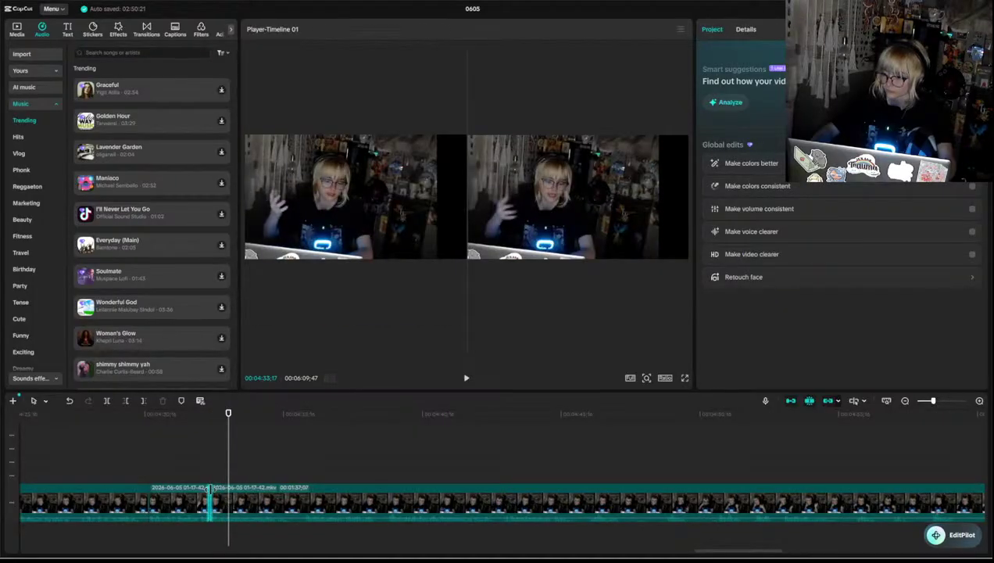
{"action": "left_click", "coordinate": [203, 475]}
{"action": "key", "text": "space"}
{"action": "key", "text": "space"}
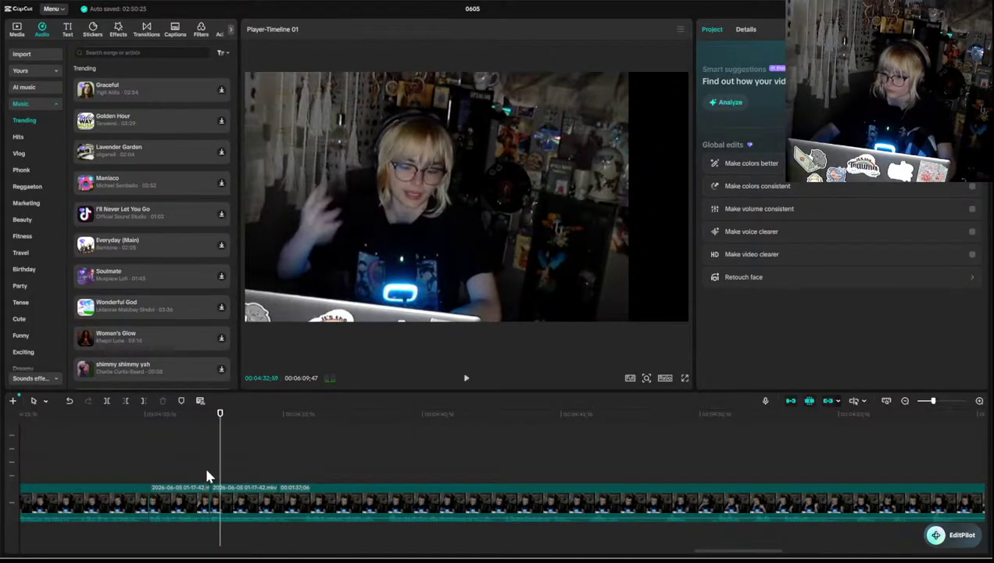
- Fine-trim the clip edges at the join near 00:04:32, giving the last clip a duration of 00:01:37;09, and replay across it
{"action": "left_click", "coordinate": [207, 472]}
{"action": "left_click_drag", "start_coordinate": [209, 491], "coordinate": [219, 484]}
{"action": "left_click", "coordinate": [212, 492]}
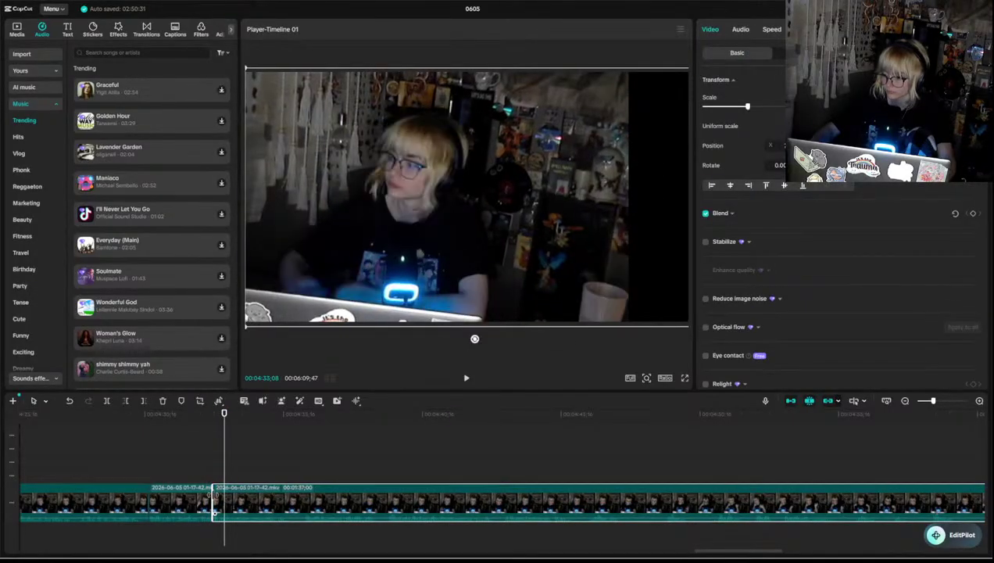
{"action": "left_click", "coordinate": [210, 480]}
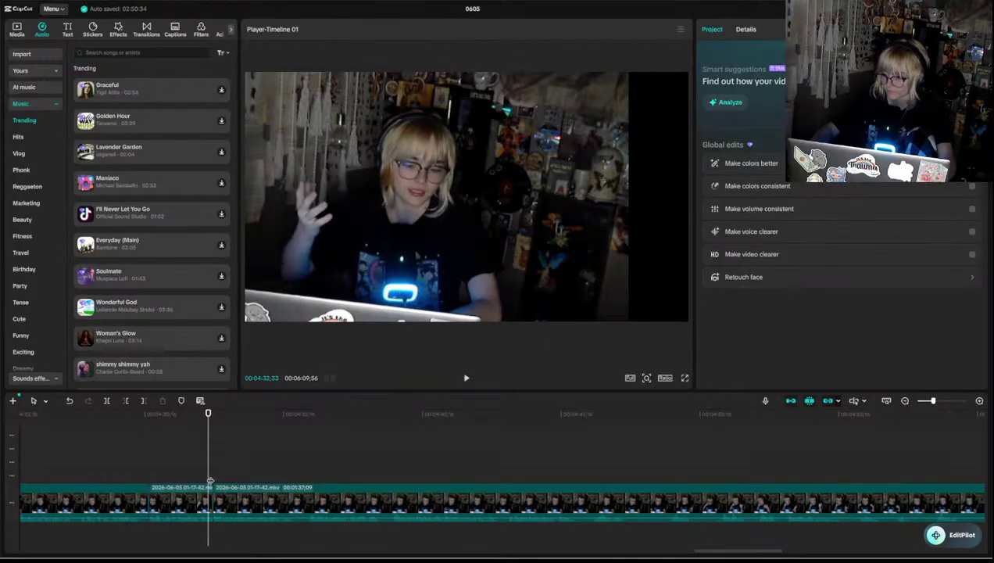
{"action": "key", "text": "space"}
{"action": "left_click", "coordinate": [207, 476]}
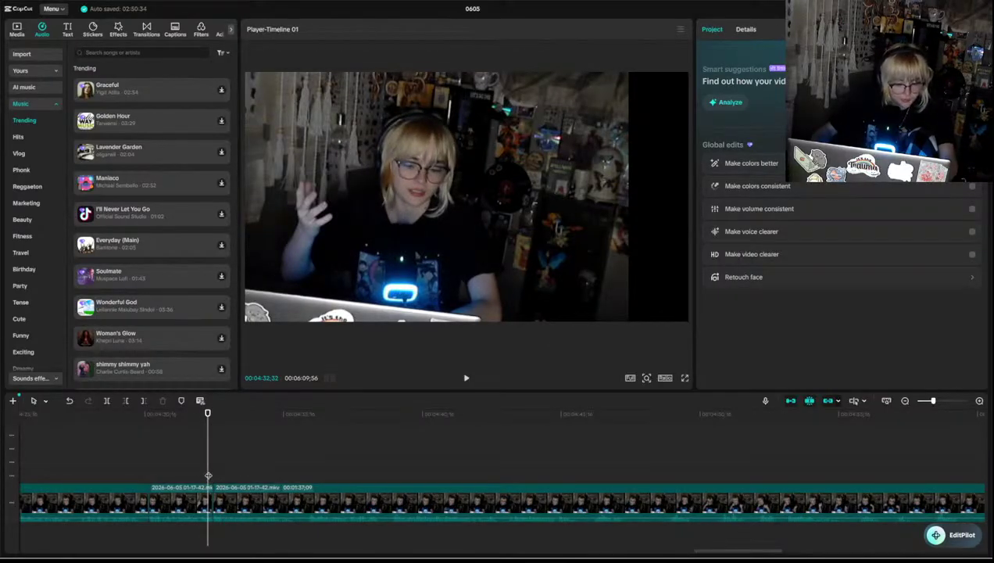
{"action": "left_click", "coordinate": [194, 476]}
{"action": "key", "text": "space"}
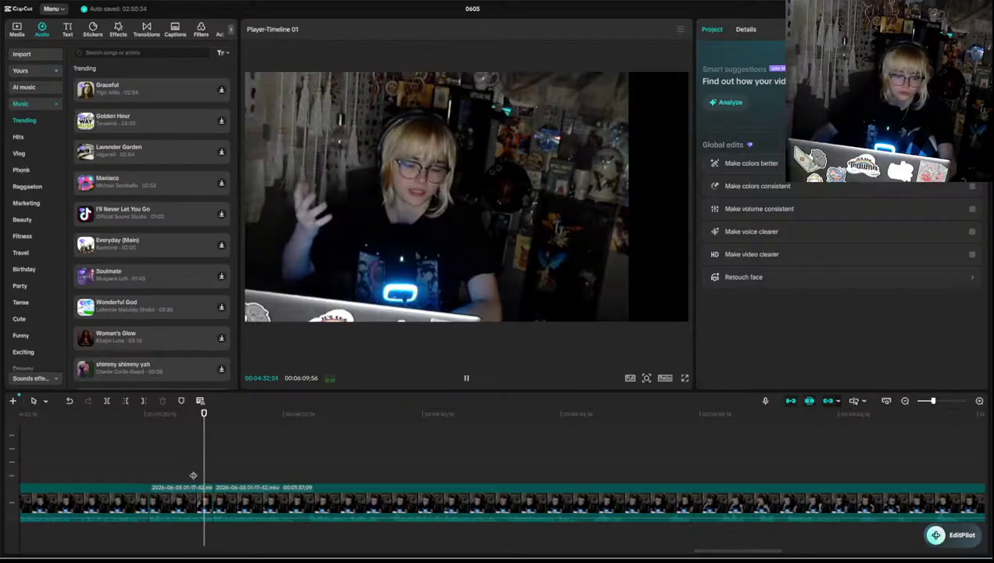
{"action": "key", "text": "space"}
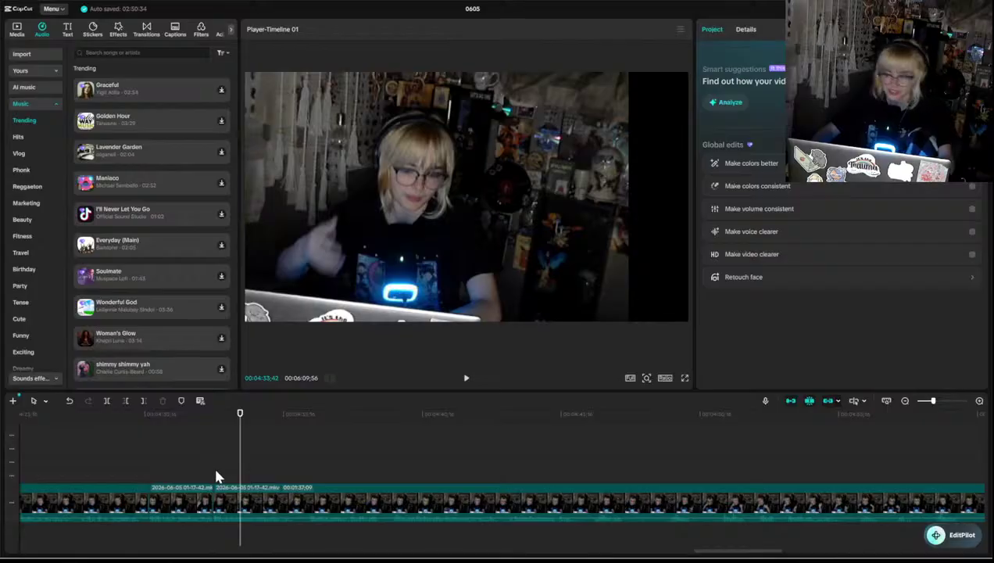
- Play on from that join, split the last clip near 00:04:38 and trim the new clip's start to a duration of 00:01:30;40
{"action": "left_click", "coordinate": [212, 472]}
{"action": "key", "text": "space"}
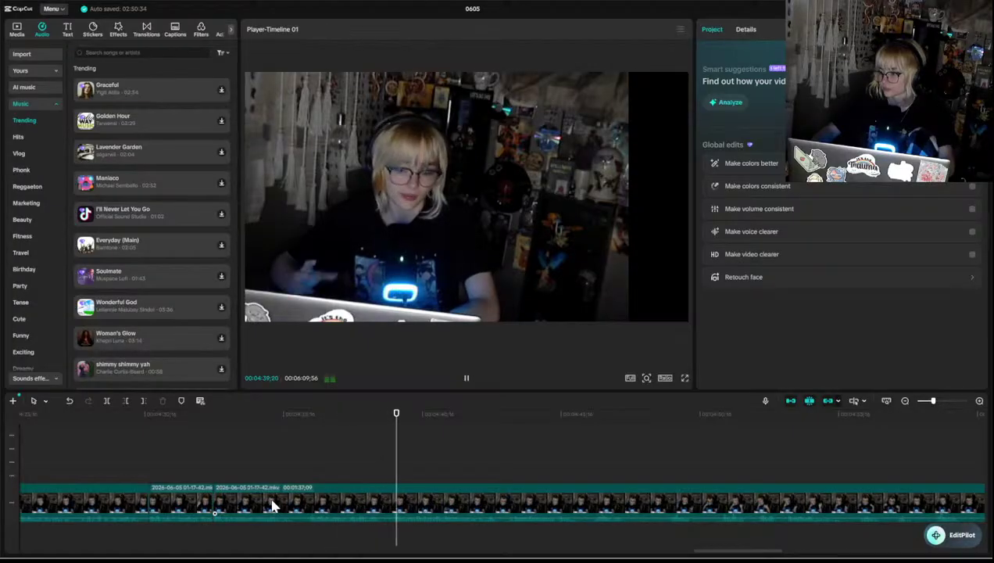
{"action": "left_click", "coordinate": [373, 475]}
{"action": "key", "text": "space"}
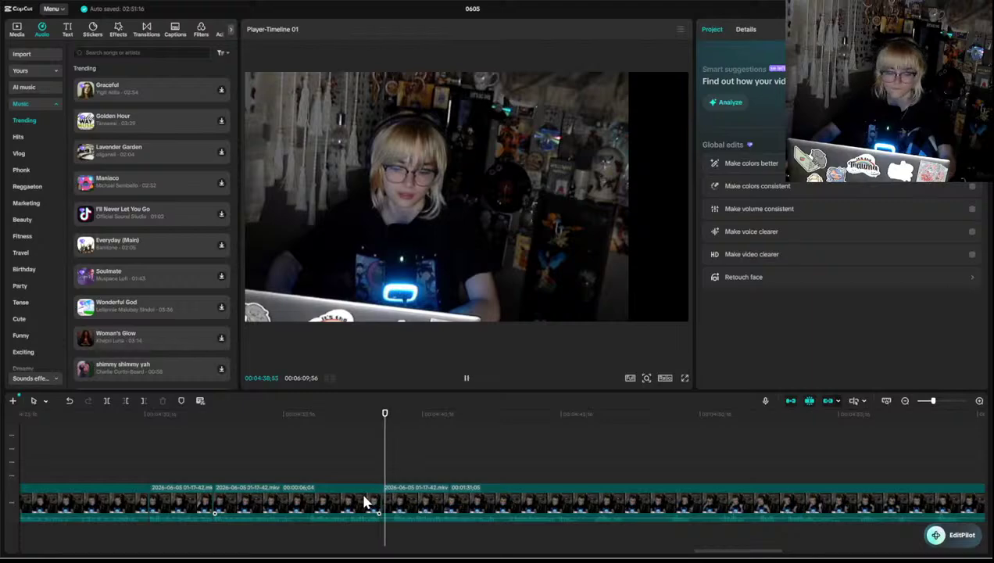
{"action": "key", "text": "ctrl+b"}
{"action": "key", "text": "space"}
{"action": "left_click", "coordinate": [371, 470]}
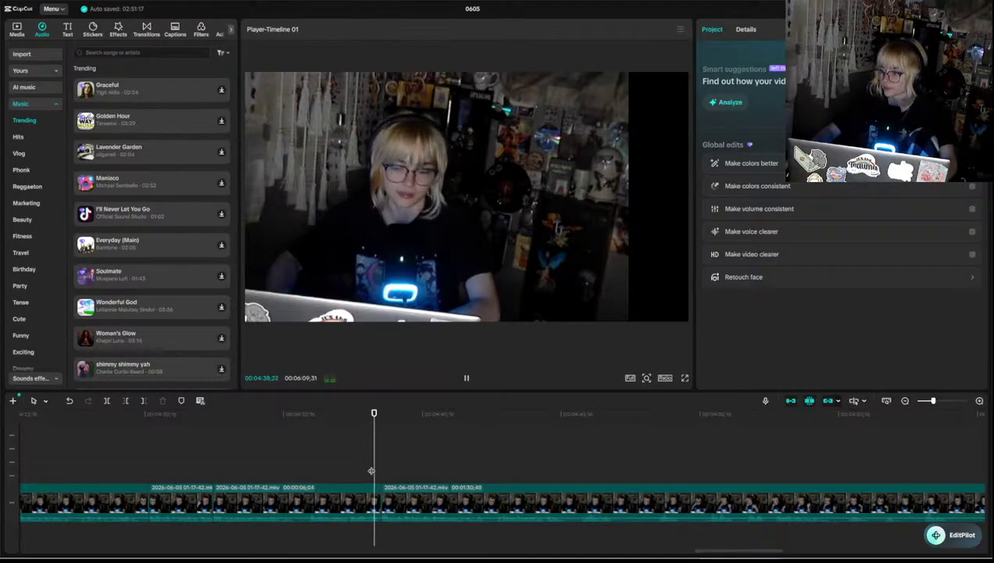
- Fine-trim the two clips meeting near 00:04:38 to durations of 00:00:05;57 and 00:01:30;39 and replay the join
{"action": "left_click_drag", "start_coordinate": [380, 500], "coordinate": [378, 500]}
{"action": "left_click", "coordinate": [386, 470]}
{"action": "left_click", "coordinate": [386, 503]}
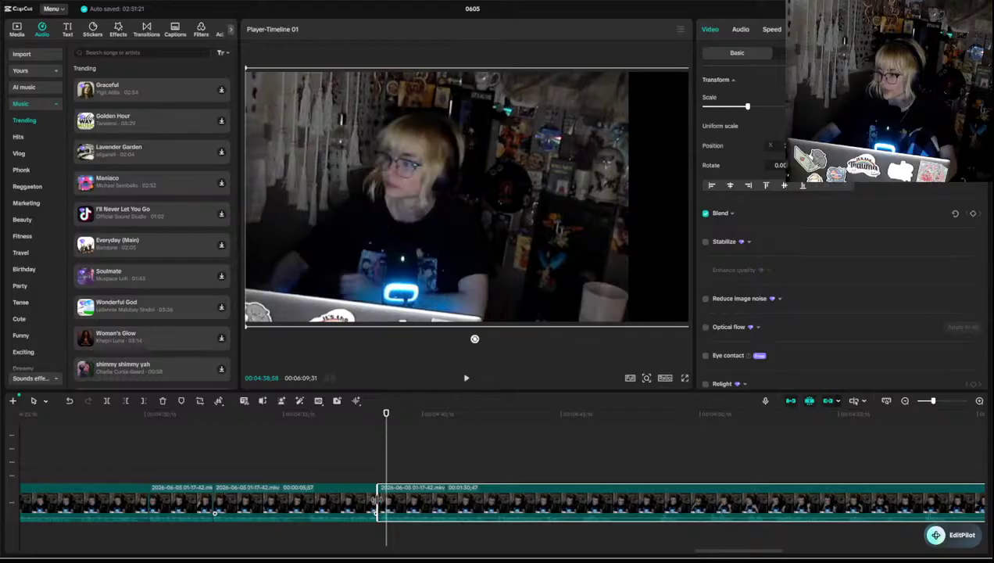
{"action": "left_click", "coordinate": [377, 484]}
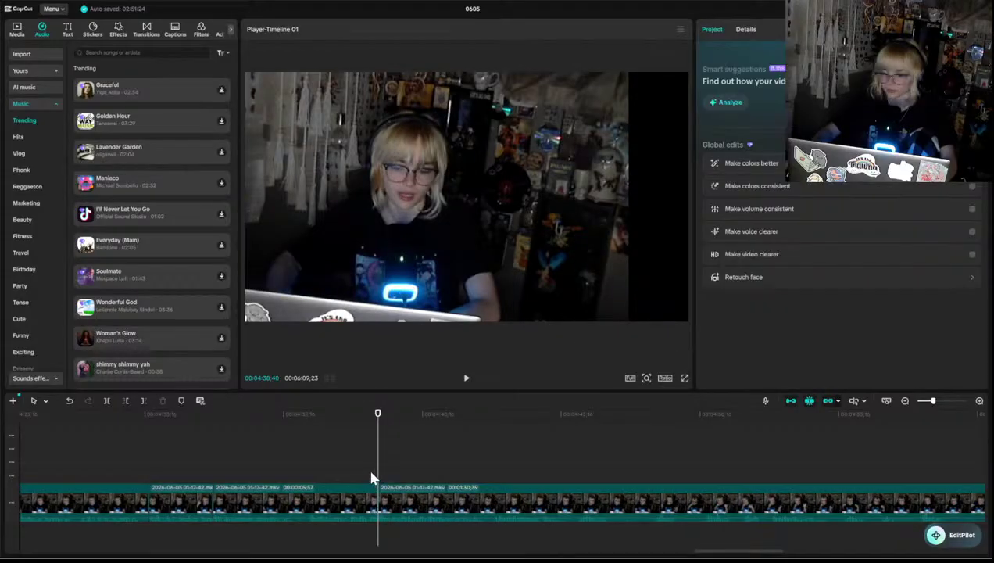
{"action": "left_click", "coordinate": [366, 472]}
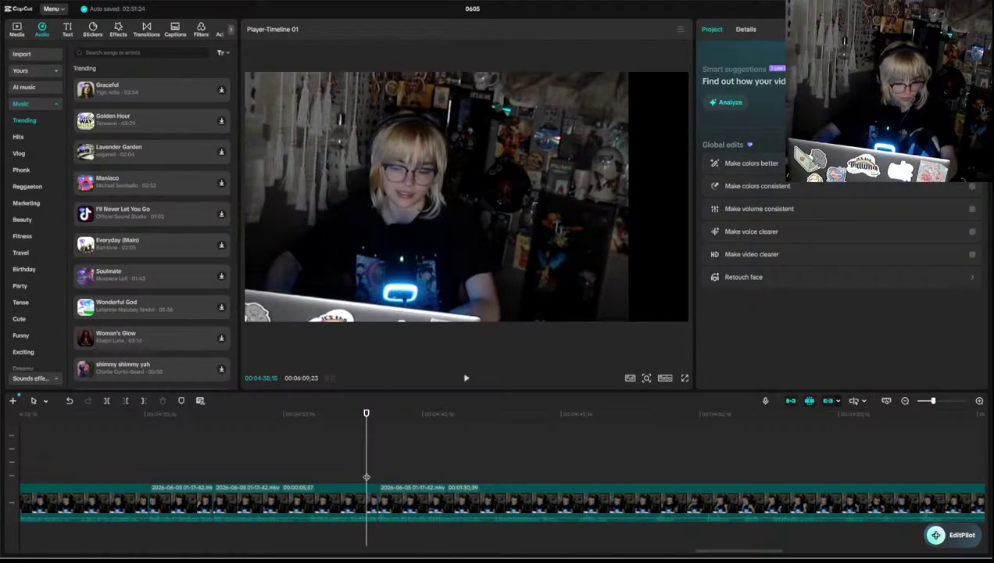
{"action": "key", "text": "space"}
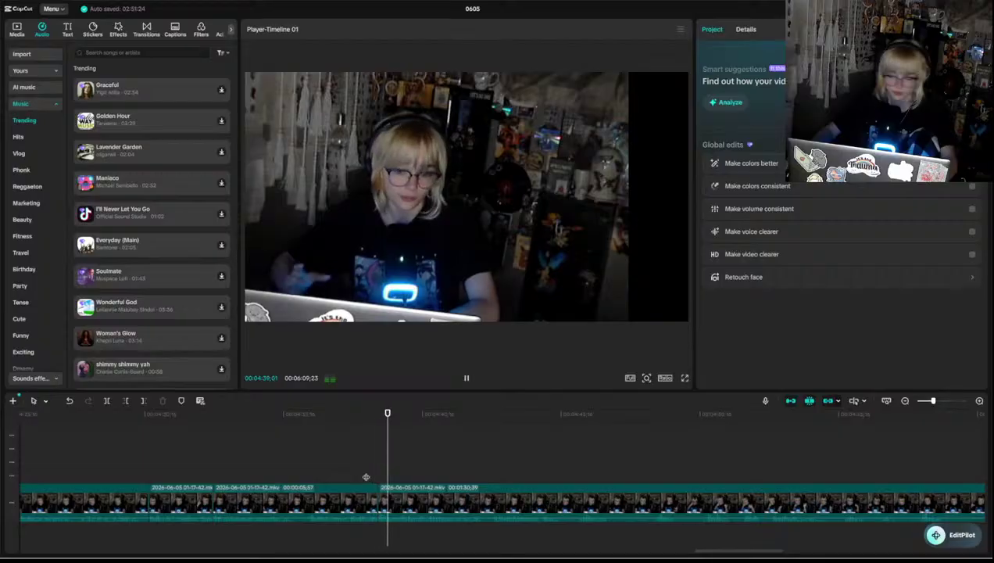
{"action": "left_click", "coordinate": [365, 461]}
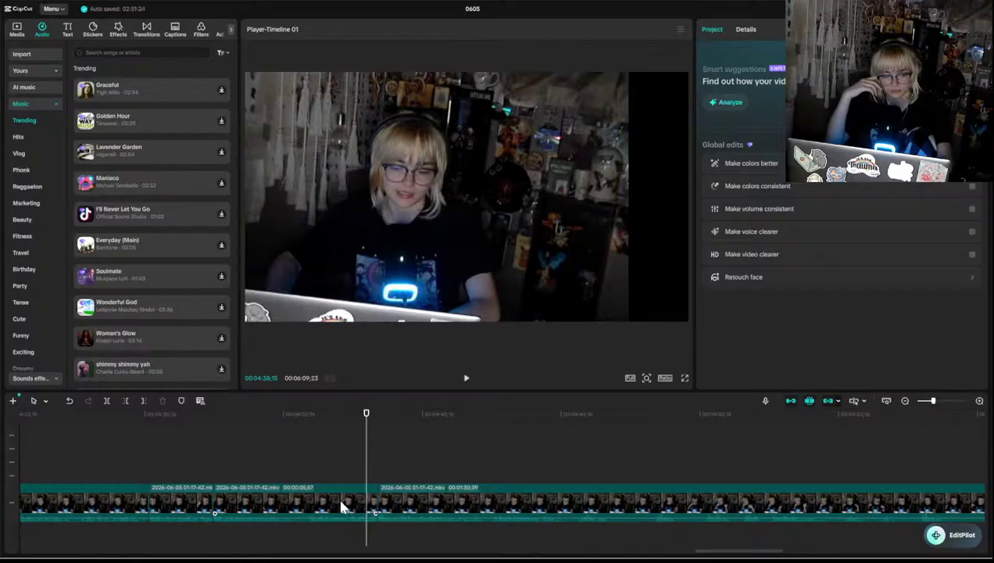
{"action": "key", "text": "super+Tab"}
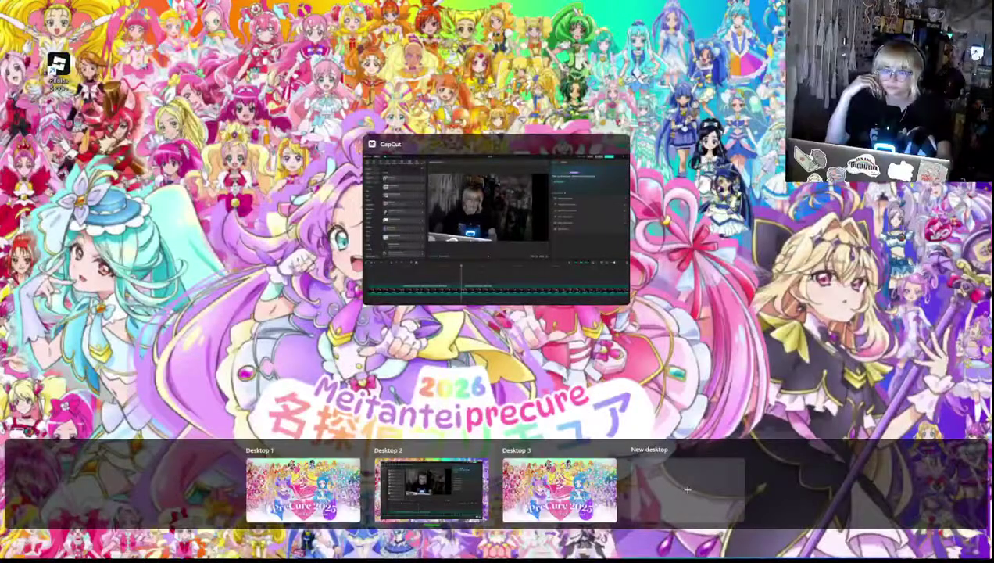
{"action": "key", "text": "Escape"}
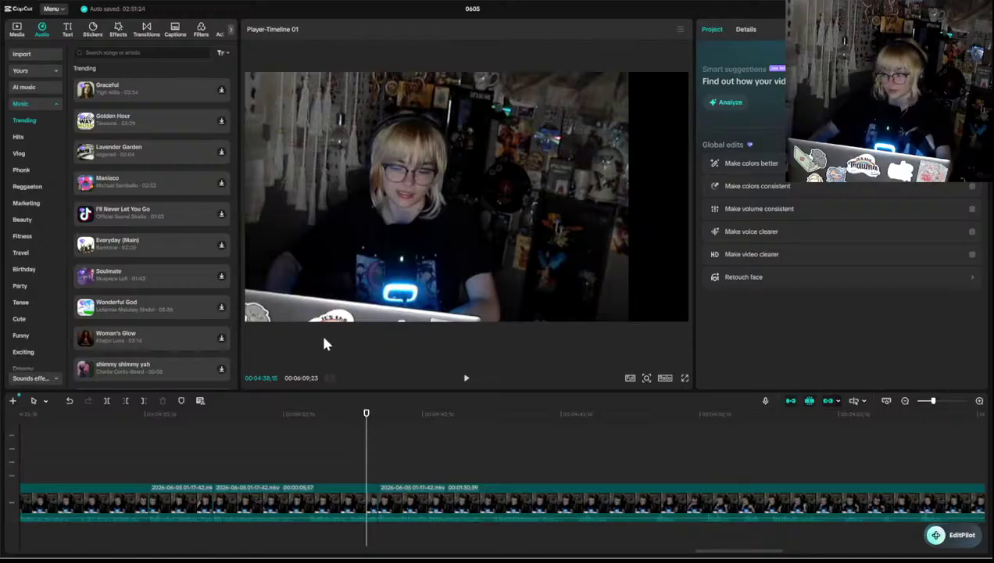
- Play on past the 00:04:38 join, split the last clip at 00:04:47;12 and trim the new clip's start to a duration of 00:01:20;37
{"action": "left_click", "coordinate": [342, 469]}
{"action": "key", "text": "space"}
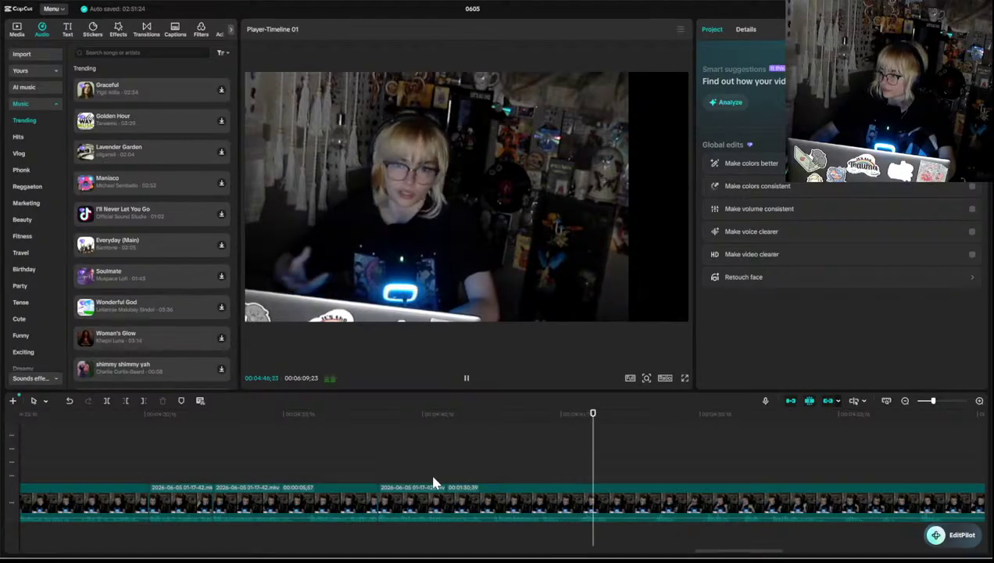
{"action": "left_click", "coordinate": [566, 508]}
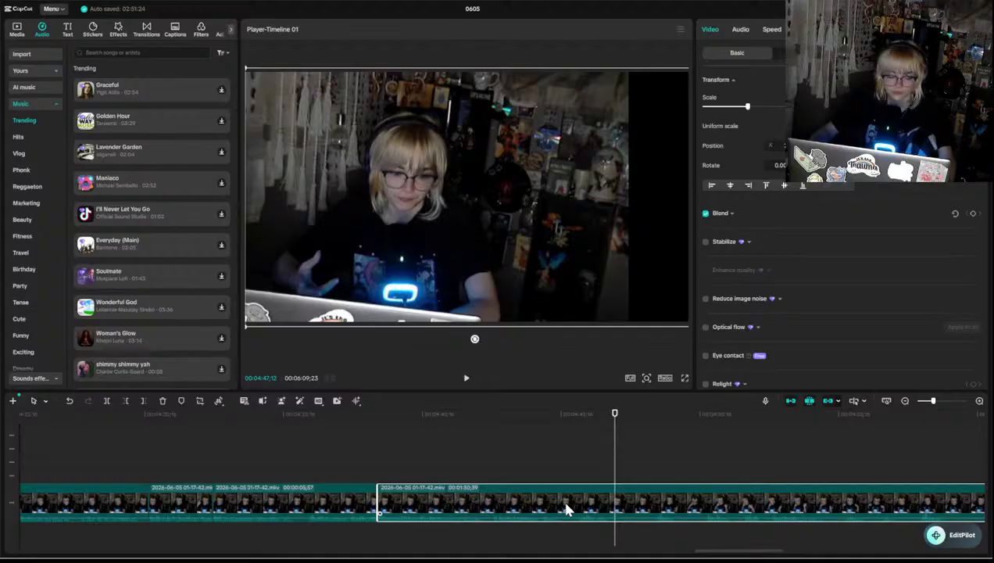
{"action": "key", "text": "ctrl+b"}
{"action": "key", "text": "space"}
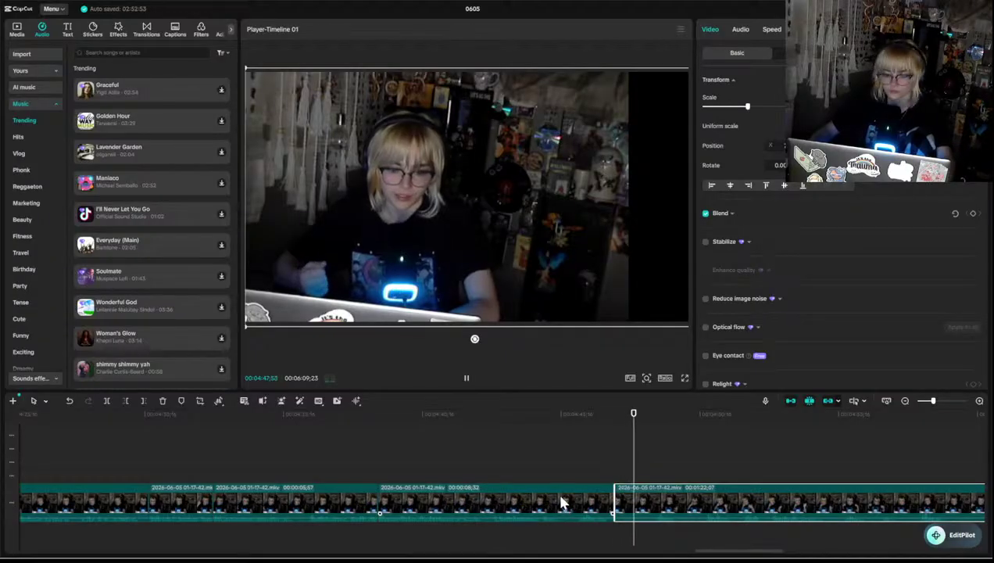
{"action": "key", "text": "space"}
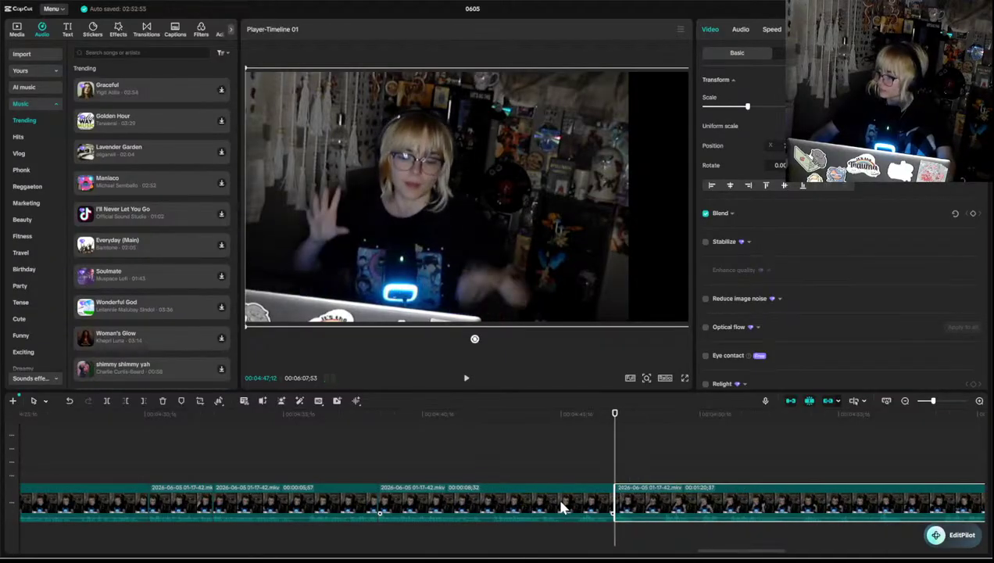
- Replay the 00:04:47;12 join, split the last clip at 00:04:48;24 and trim the new clip's start to a duration of 00:01:18;54
{"action": "left_click", "coordinate": [607, 466]}
{"action": "key", "text": "space"}
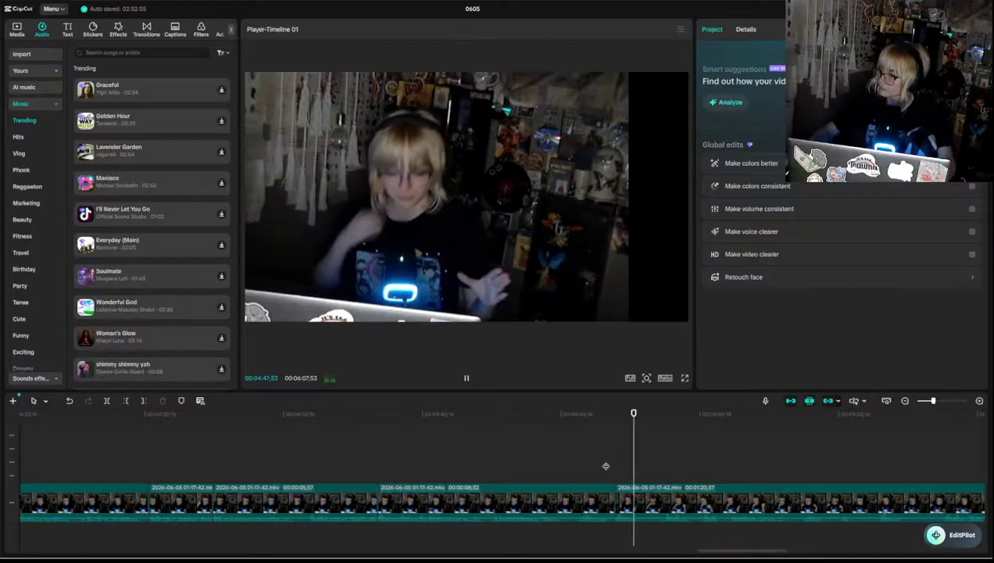
{"action": "key", "text": "space"}
{"action": "left_click", "coordinate": [636, 503]}
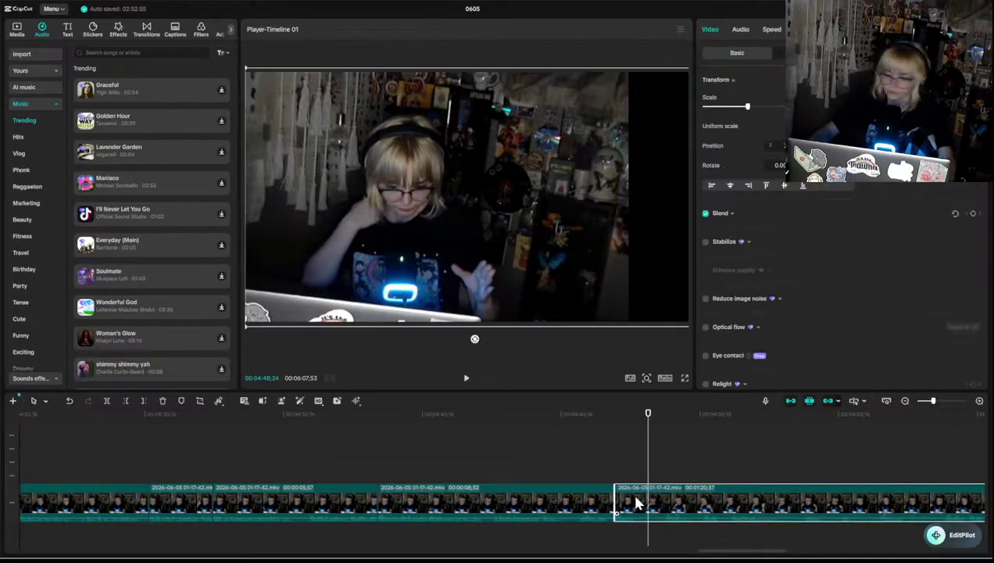
{"action": "key", "text": "ctrl+b"}
{"action": "key", "text": "space"}
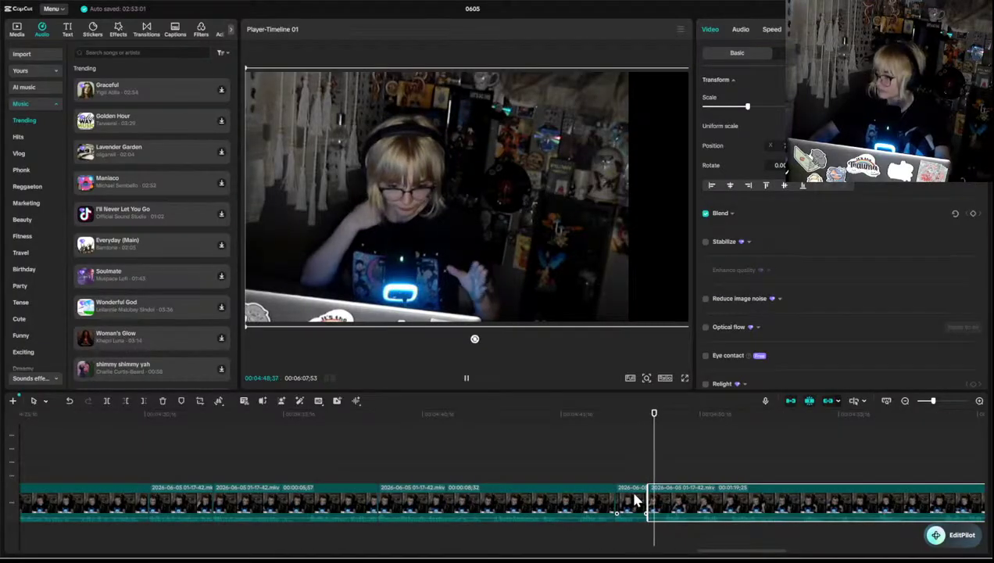
{"action": "key", "text": "q"}
{"action": "key", "text": "space"}
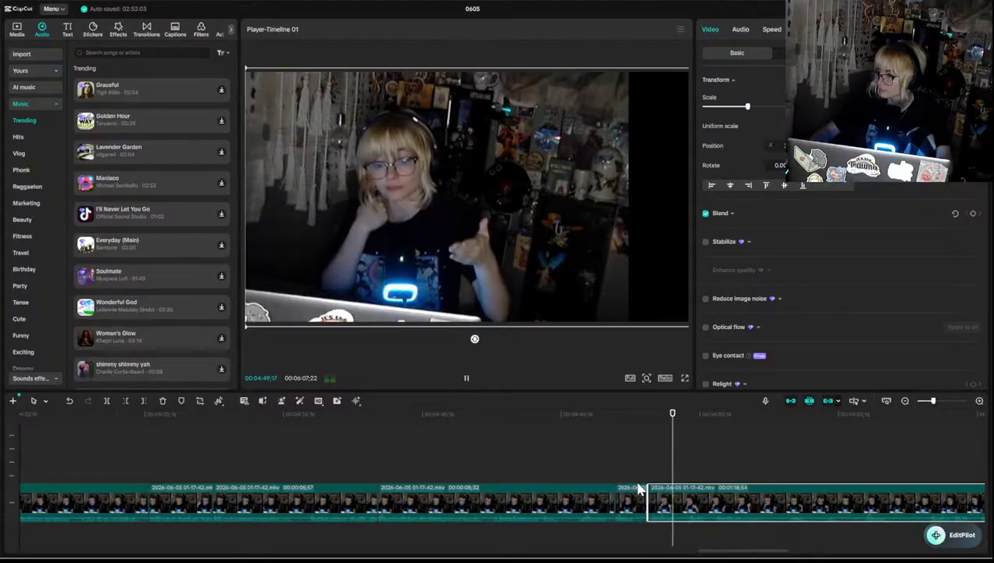
- Review the last clip's speech and trim its start up to 00:04:58;37, leaving a duration of 00:01:08;41
{"action": "left_click", "coordinate": [738, 469]}
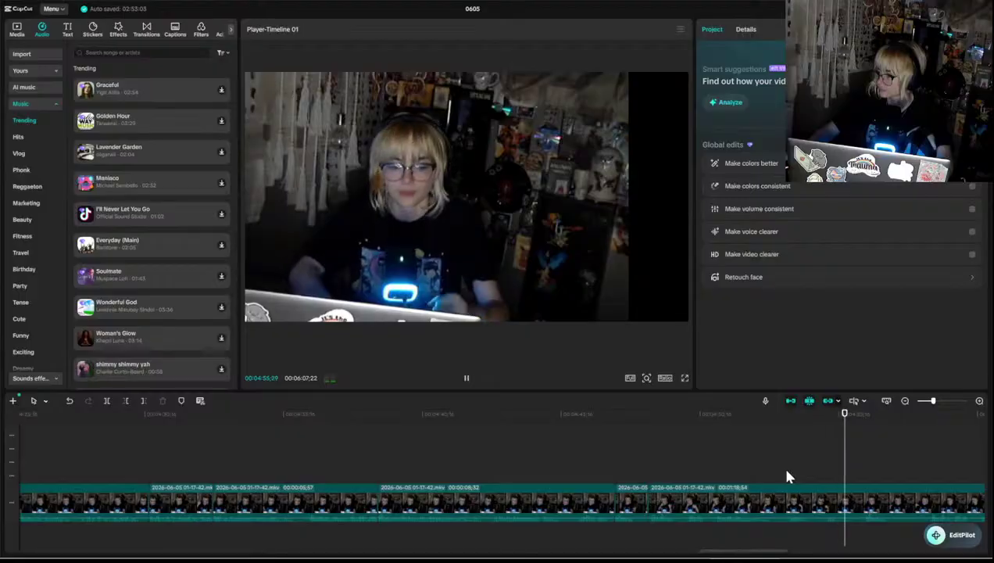
{"action": "key", "text": "space"}
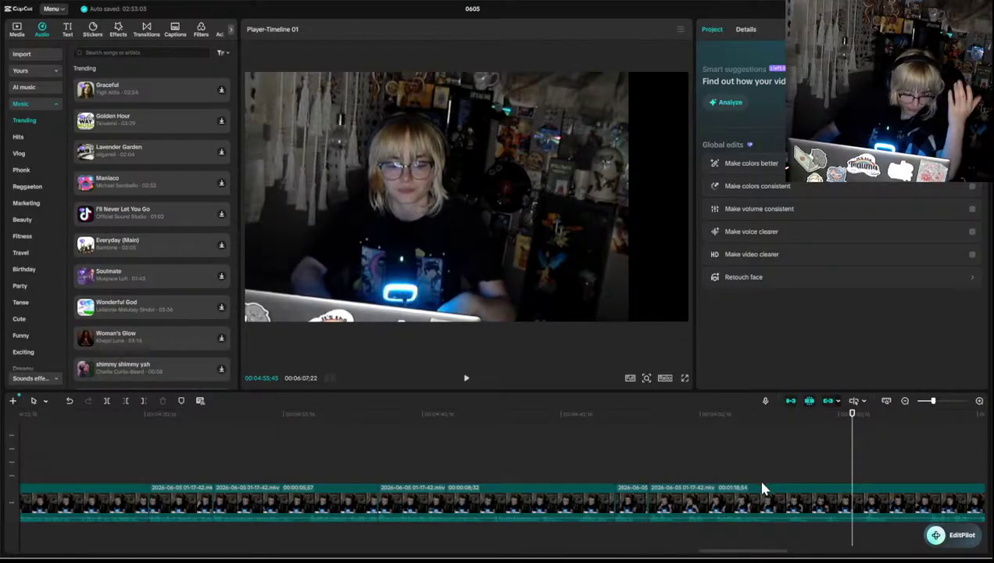
{"action": "left_click", "coordinate": [797, 468]}
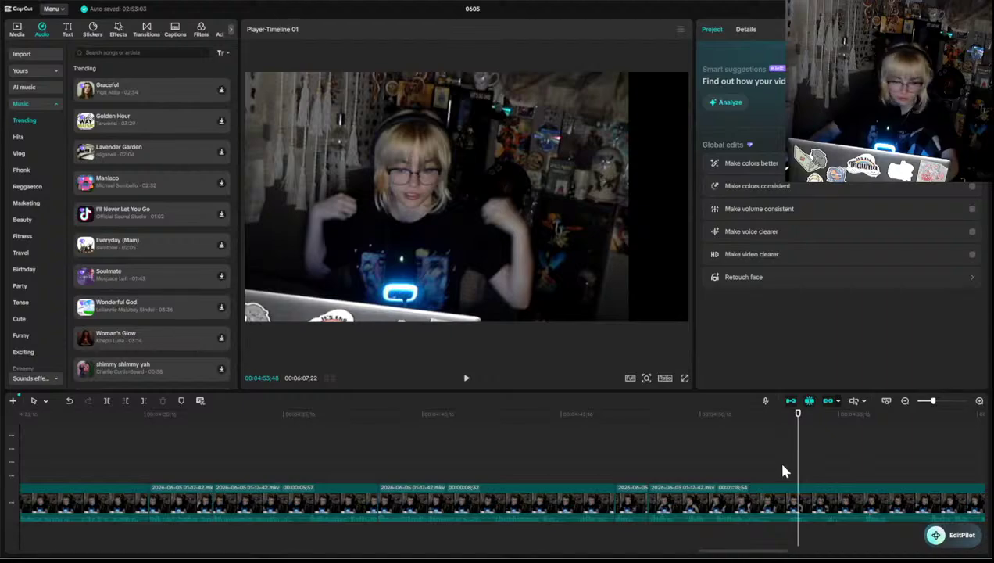
{"action": "key", "text": "space"}
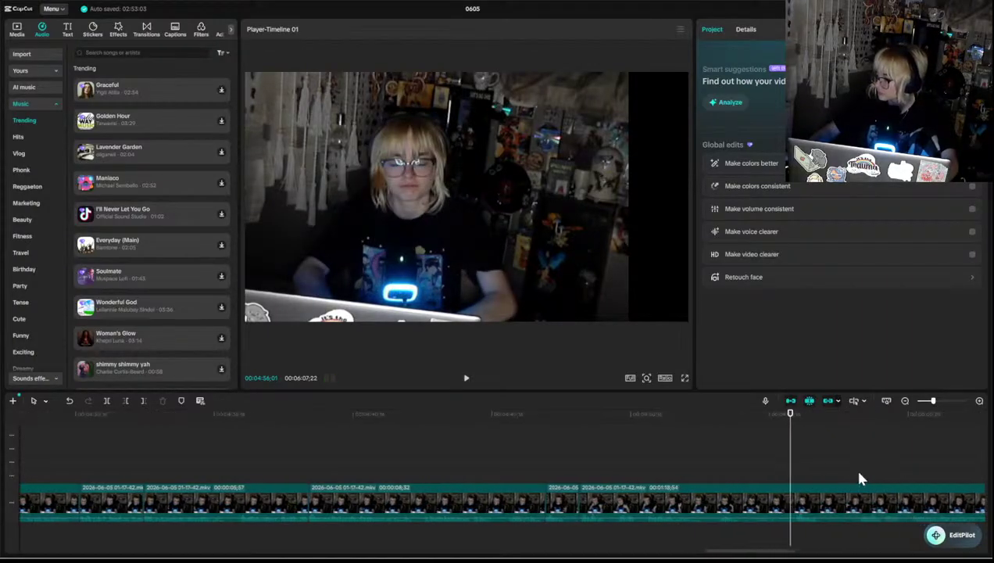
{"action": "key", "text": "space"}
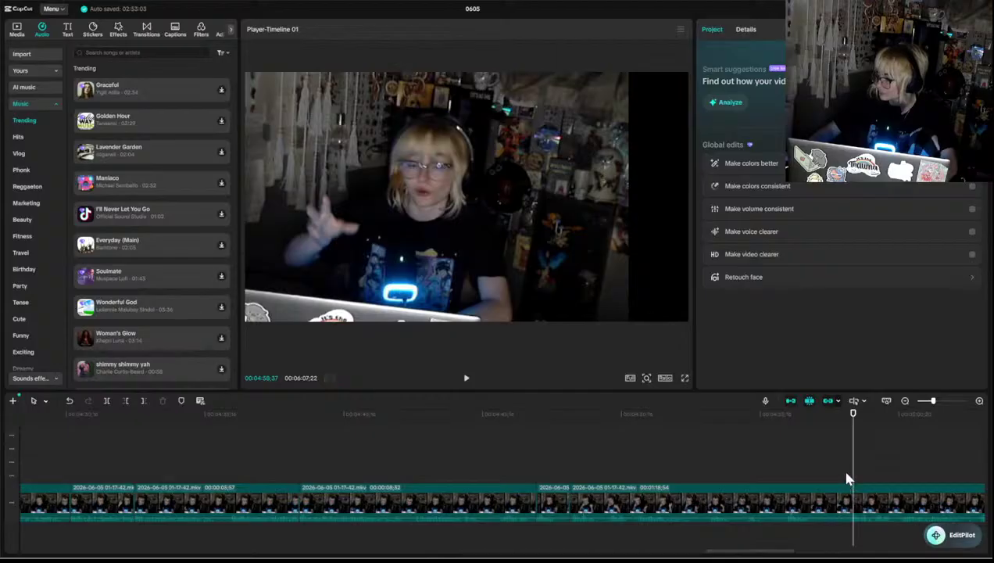
{"action": "left_click", "coordinate": [841, 495]}
{"action": "key", "text": "q"}
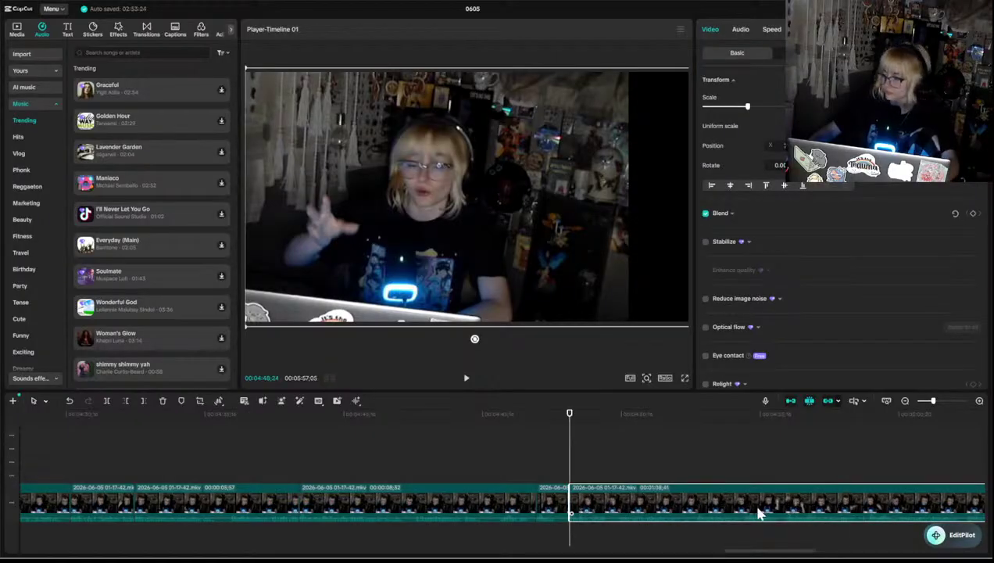
- Replay the join at 00:04:48;24 and review the last clip's speech up to 00:05:13;59
{"action": "left_click", "coordinate": [542, 480]}
{"action": "key", "text": "space"}
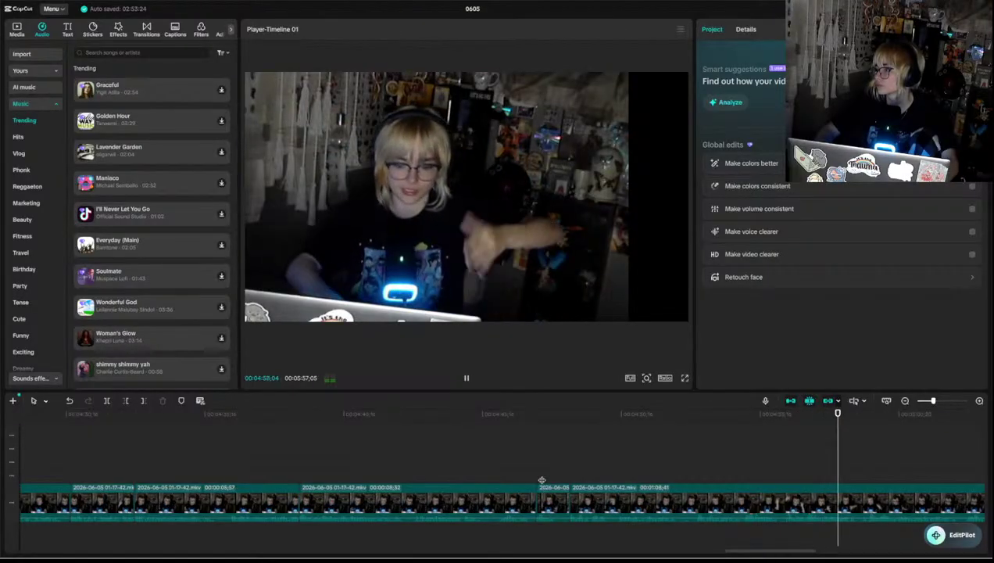
{"action": "key", "text": "space"}
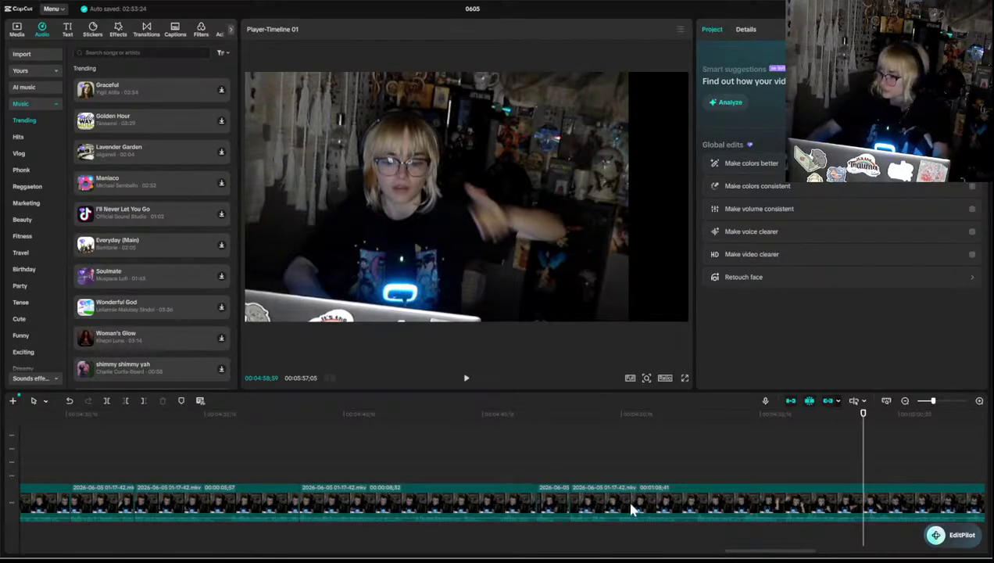
{"action": "left_click", "coordinate": [815, 472]}
{"action": "key", "text": "space"}
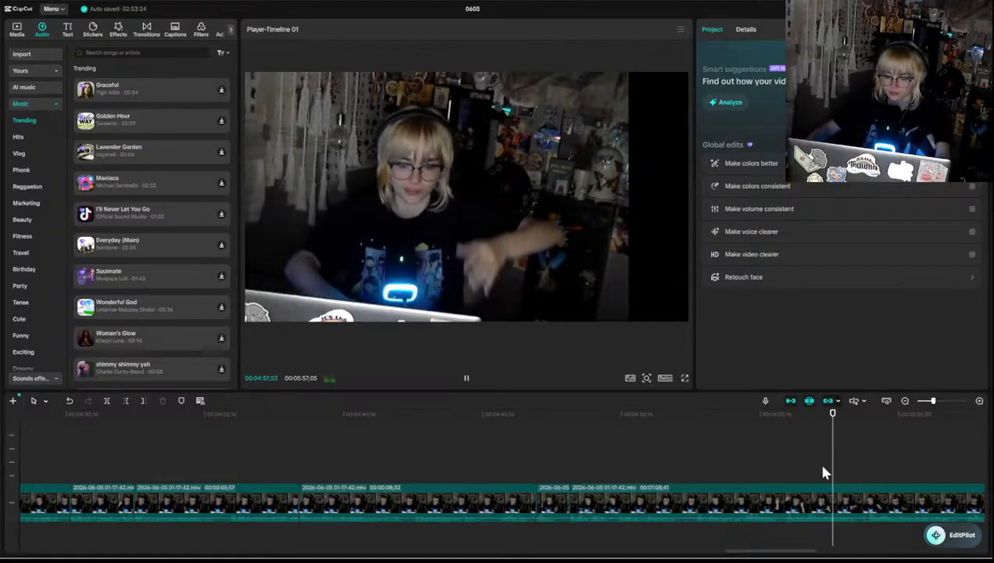
{"action": "right_click", "coordinate": [807, 471]}
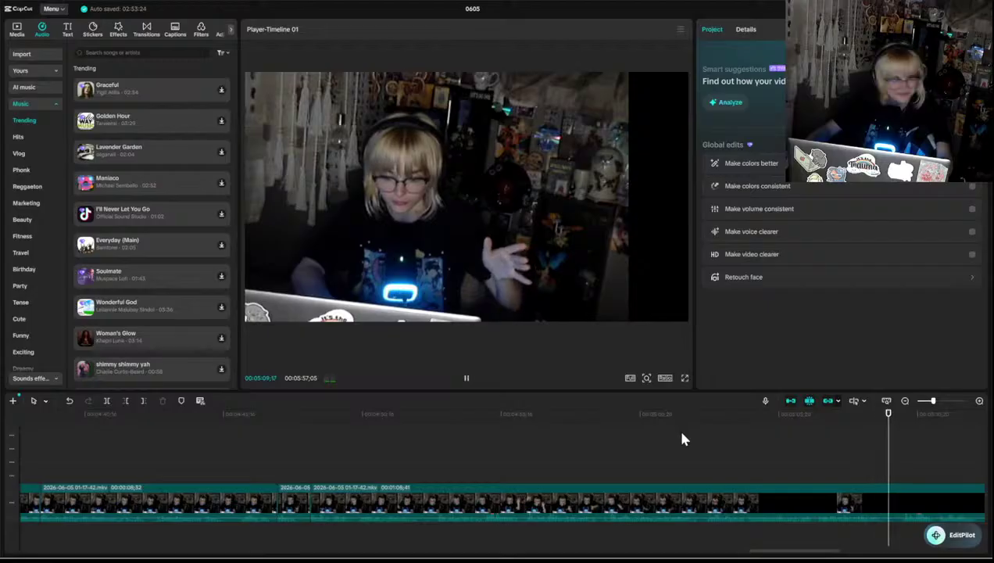
{"action": "left_click", "coordinate": [738, 445]}
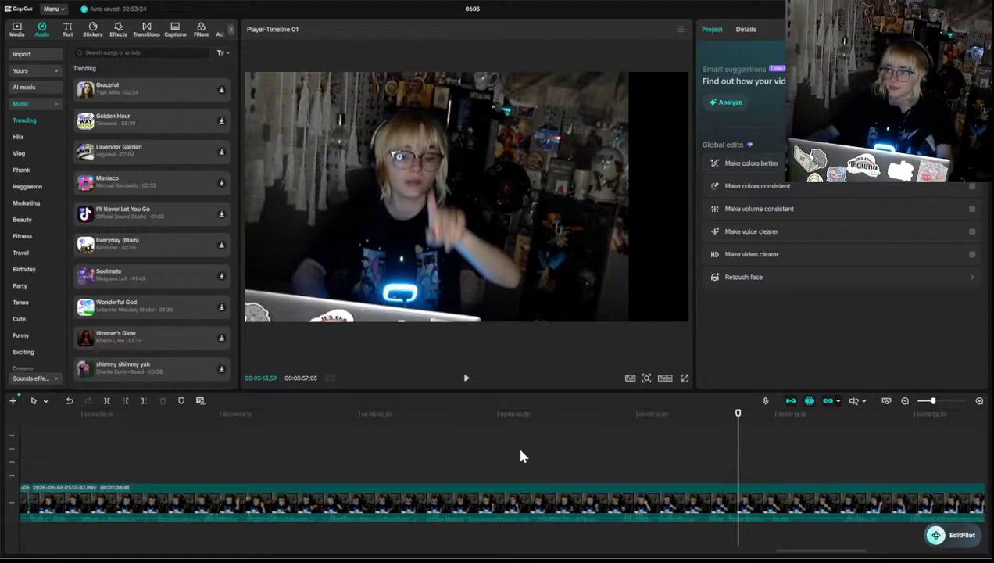
- Split the last clip at 00:05:15;46 and trim the new clip's start to a duration of 00:00:39;29
{"action": "left_click", "coordinate": [643, 457]}
{"action": "key", "text": "space"}
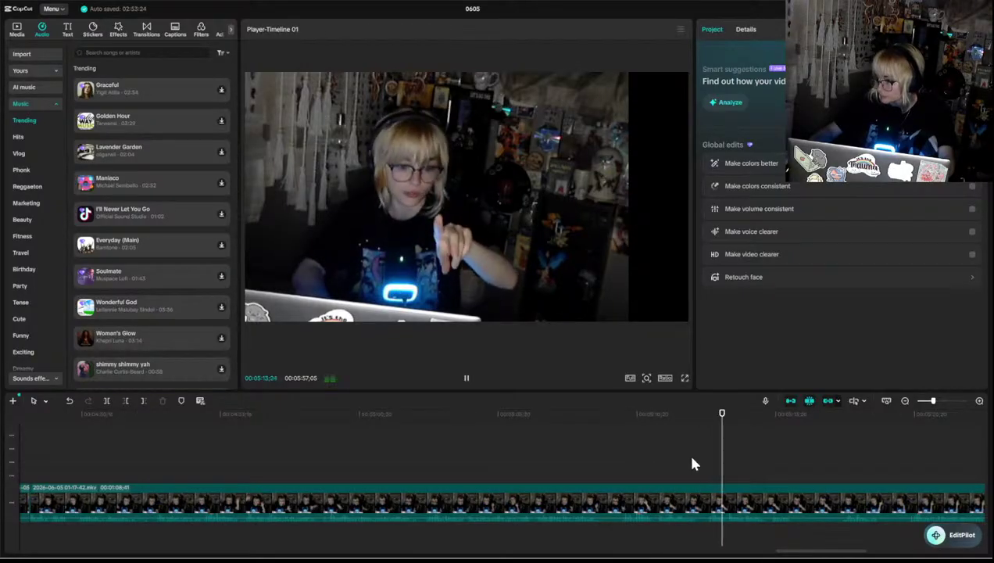
{"action": "key", "text": "space"}
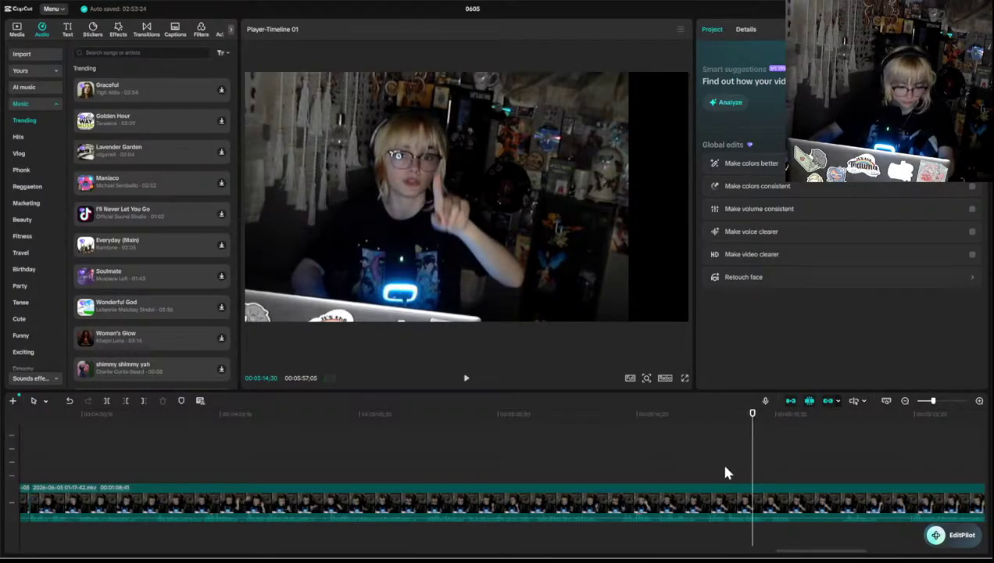
{"action": "key", "text": "space"}
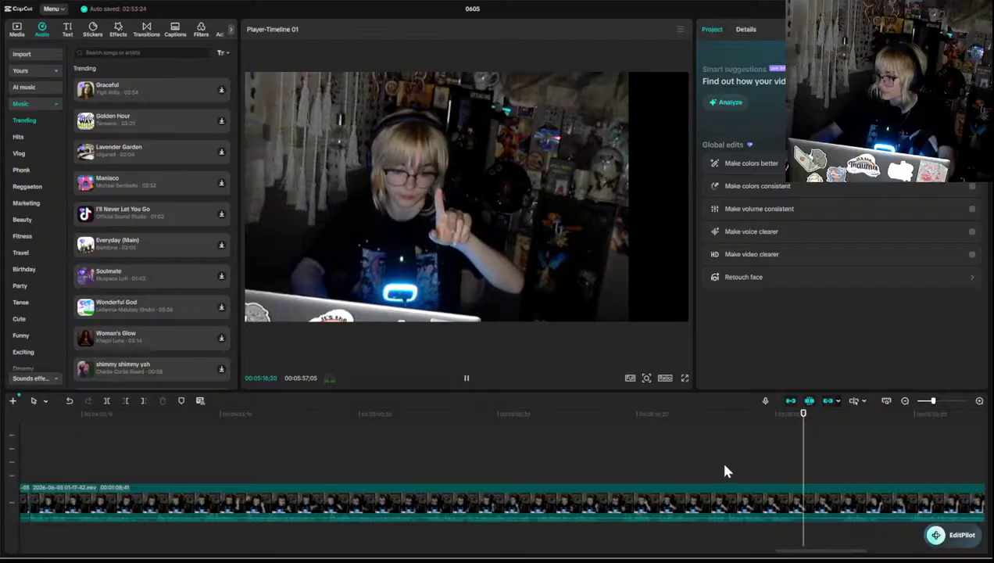
{"action": "key", "text": "space"}
{"action": "left_click", "coordinate": [788, 475]}
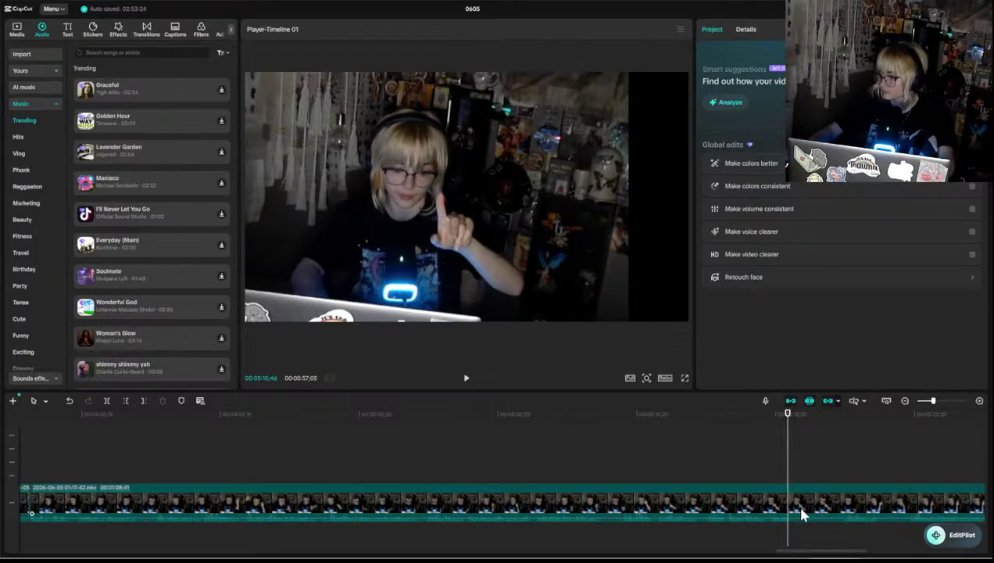
{"action": "left_click", "coordinate": [800, 508]}
{"action": "key", "text": "ctrl+b"}
{"action": "key", "text": "space"}
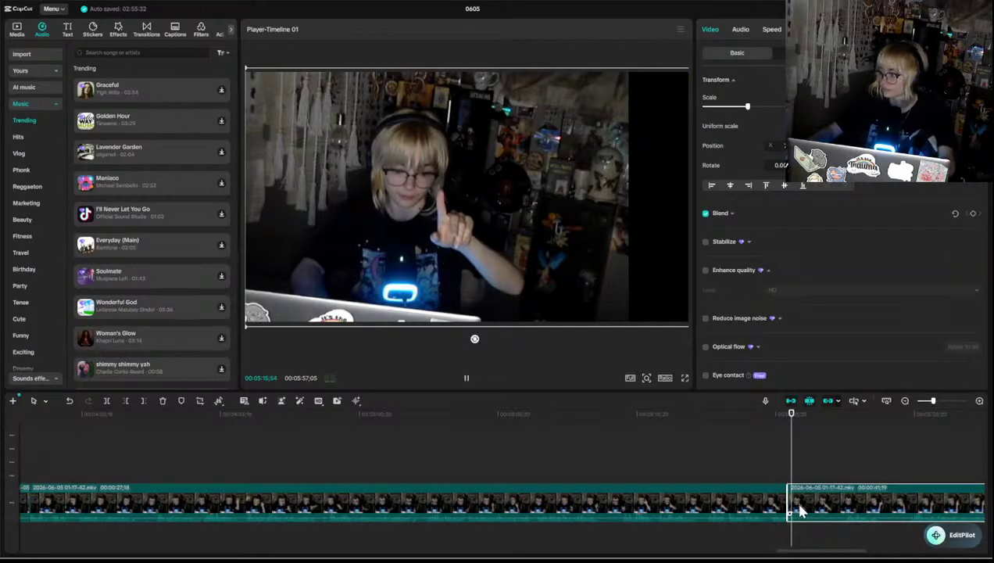
{"action": "key", "text": "q"}
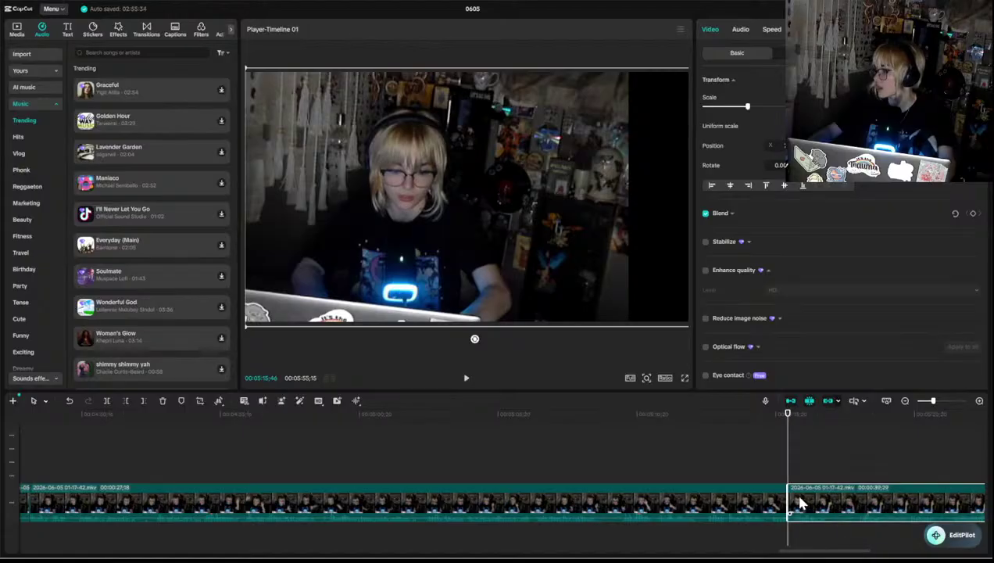
- Play on past the 00:05:15;46 join and split the last clip at 00:05:30;03
{"action": "left_click", "coordinate": [772, 472]}
{"action": "key", "text": "space"}
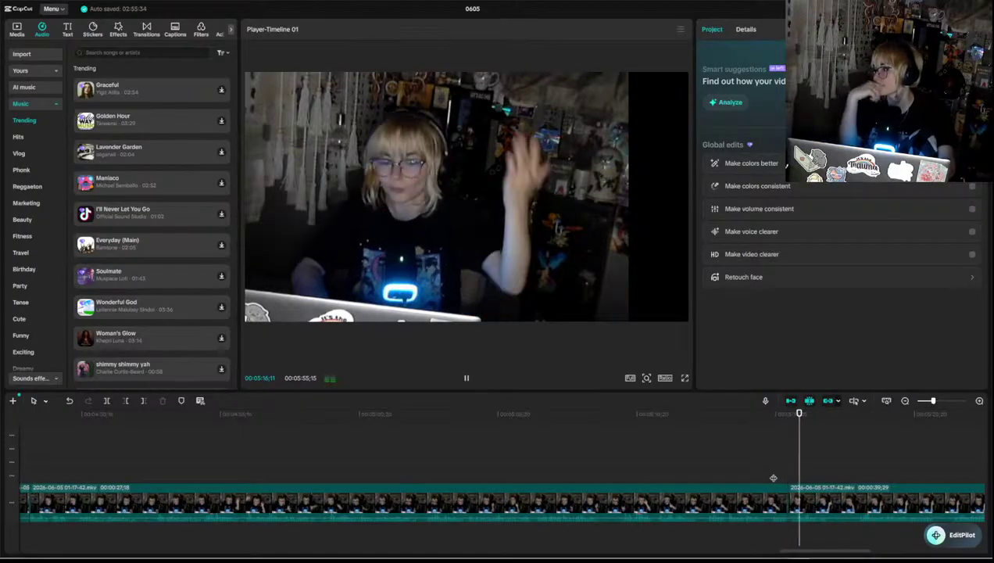
{"action": "key", "text": "space"}
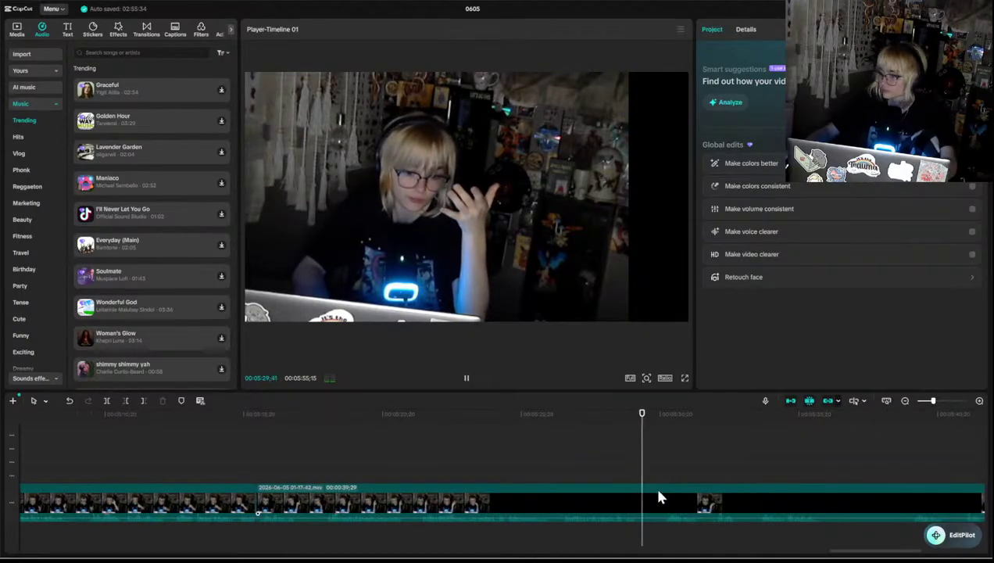
{"action": "key", "text": "space"}
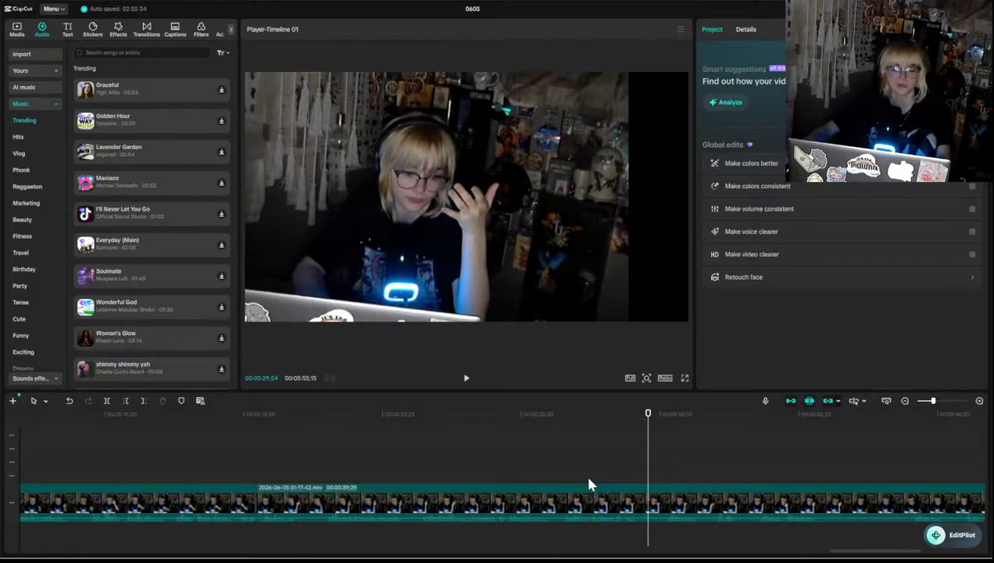
{"action": "key", "text": "space"}
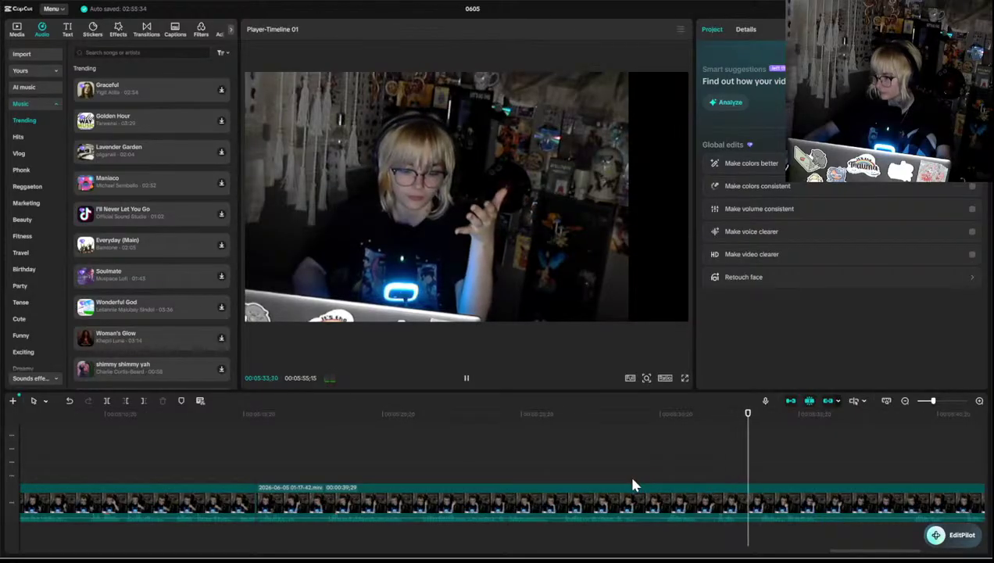
{"action": "left_click", "coordinate": [581, 474]}
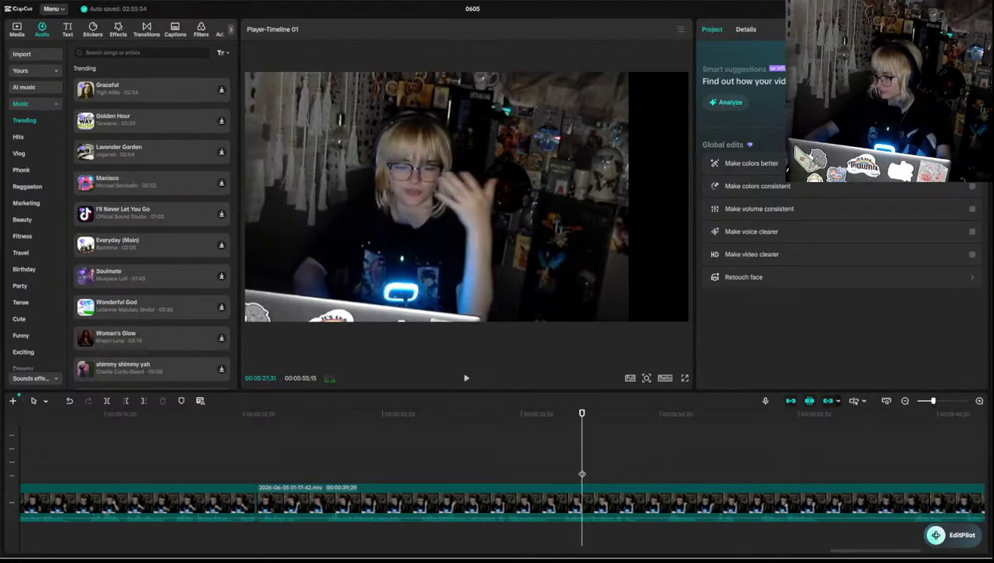
{"action": "key", "text": "space"}
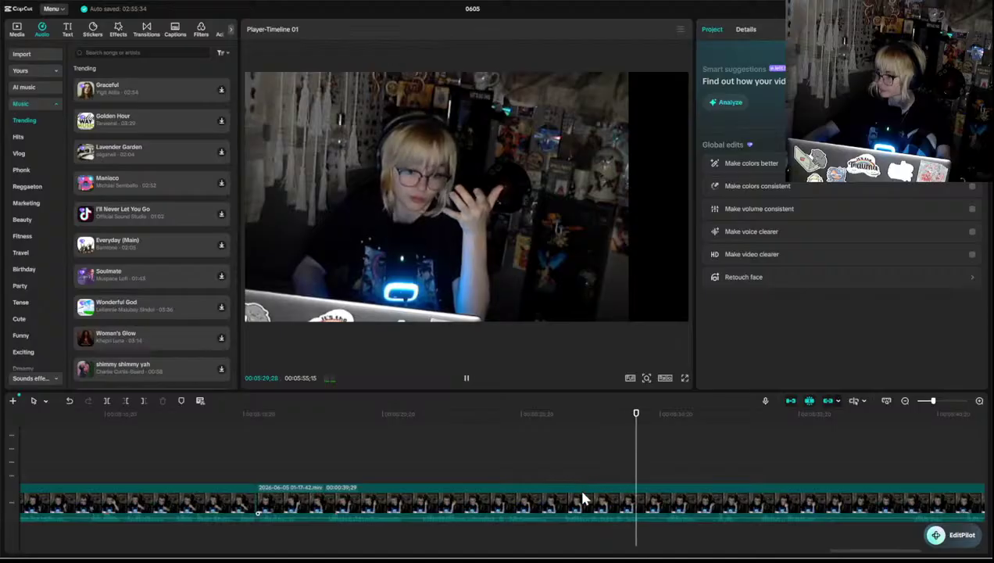
{"action": "left_click", "coordinate": [582, 493]}
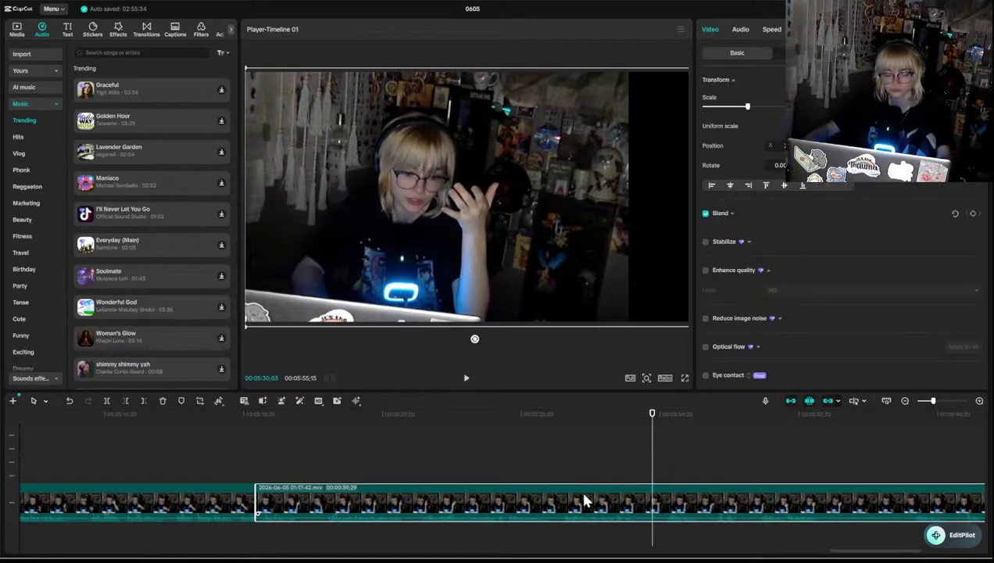
{"action": "key", "text": "ctrl+b"}
- Review the speech after the 00:05:30;03 split and trim the last clip's start to a duration of 00:00:21;20
{"action": "key", "text": "space"}
{"action": "key", "text": "space"}
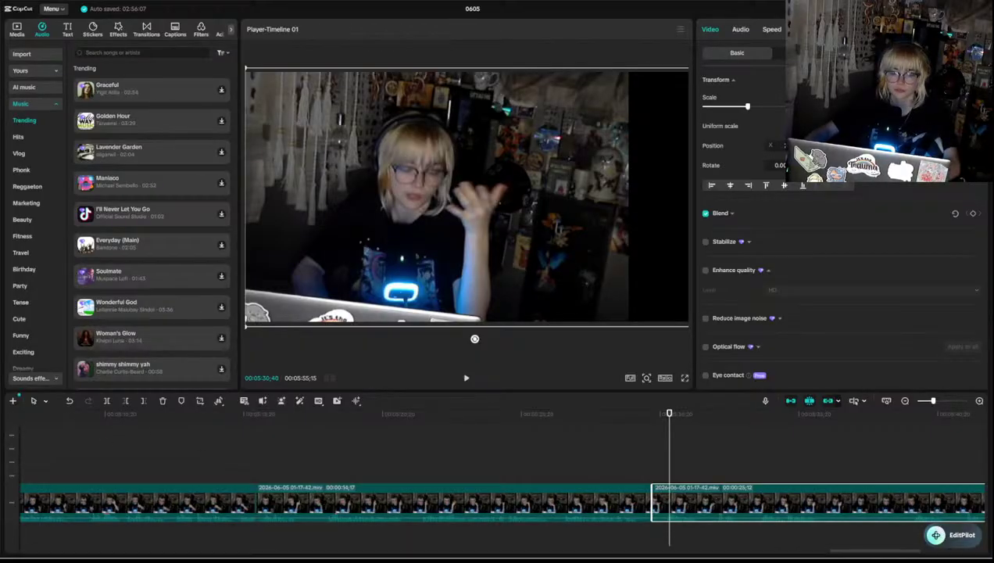
{"action": "key", "text": "space"}
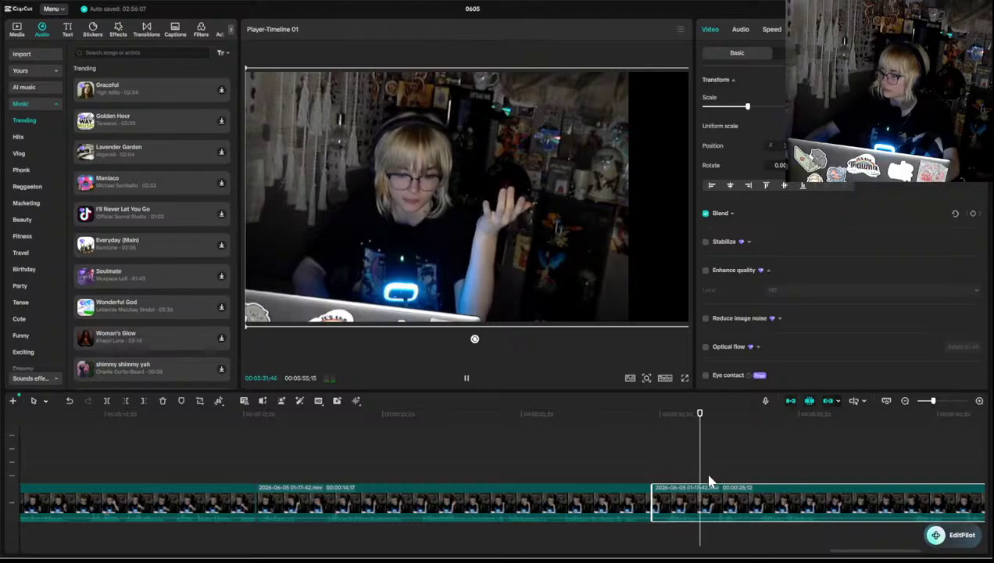
{"action": "left_click", "coordinate": [748, 476]}
{"action": "key", "text": "space"}
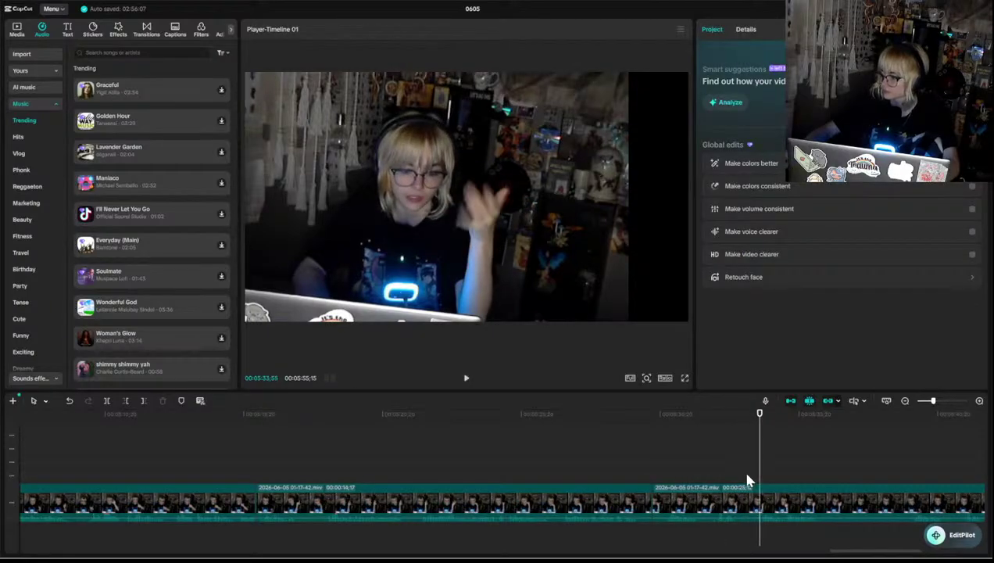
{"action": "left_click", "coordinate": [727, 491]}
{"action": "key", "text": "Up"}
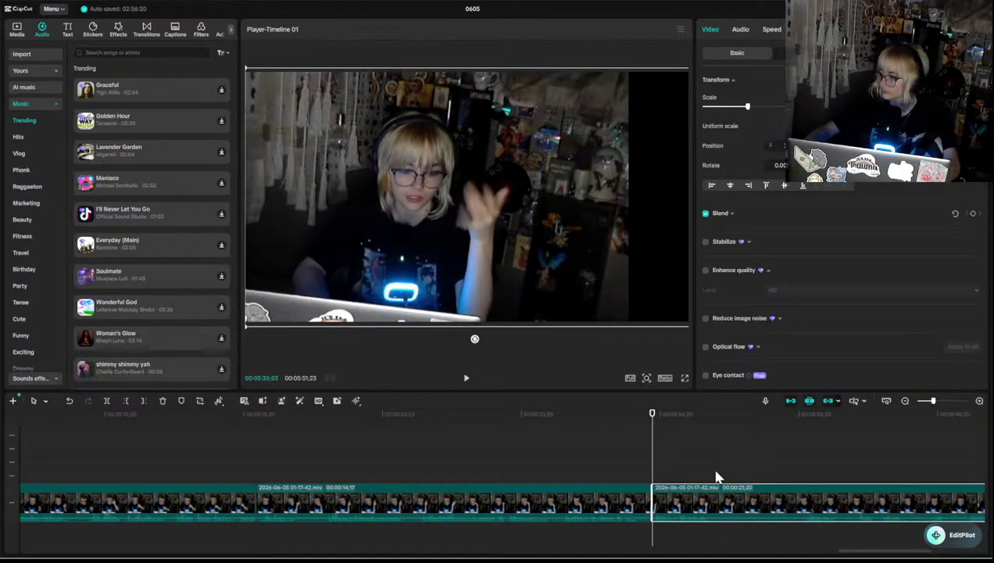
- Trim the last clip's start further, up to 00:05:35;29, leaving a duration of 00:00:15;54, and replay the 00:05:30;03 join
{"action": "key", "text": "space"}
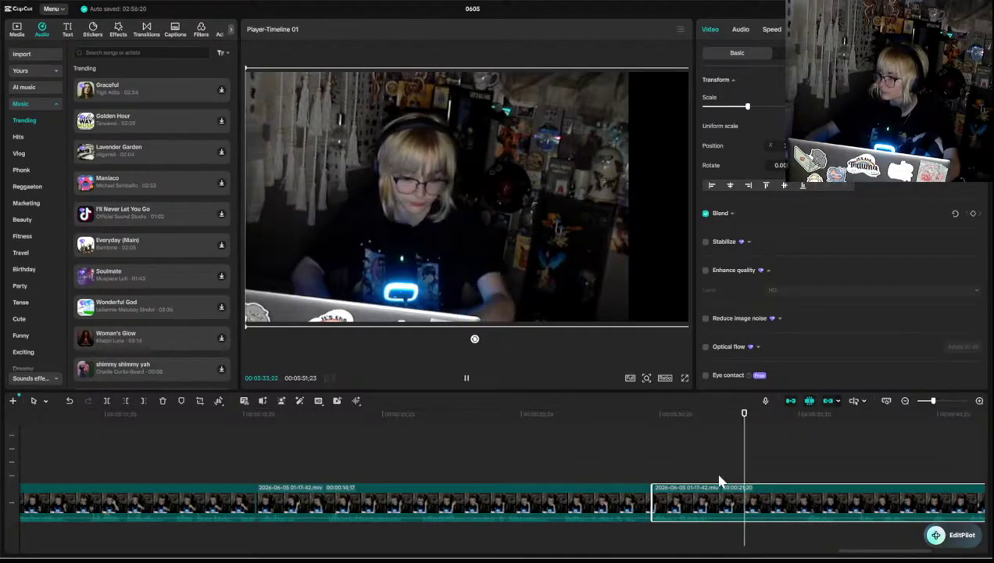
{"action": "left_click", "coordinate": [797, 469]}
{"action": "left_click", "coordinate": [800, 475]}
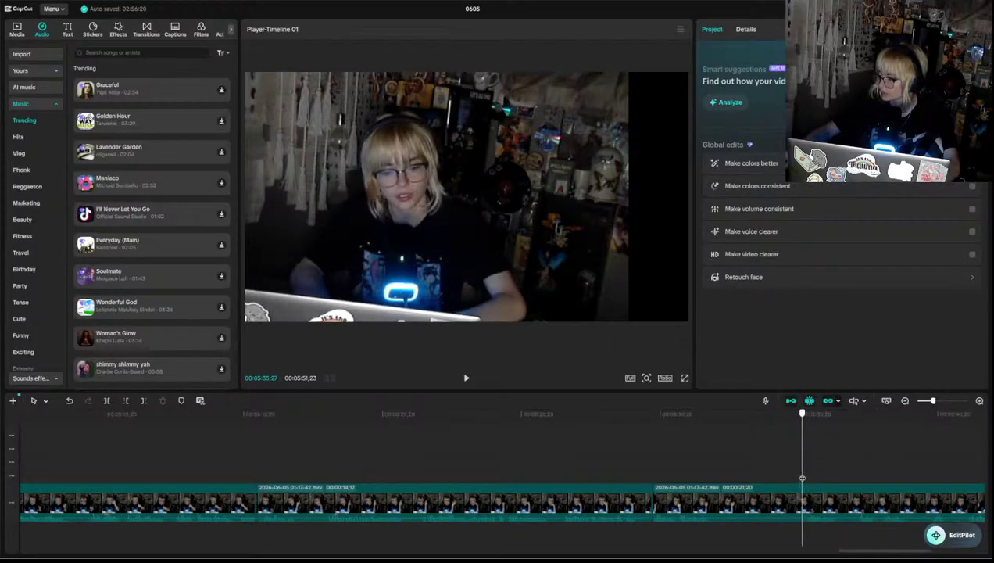
{"action": "left_click", "coordinate": [767, 504]}
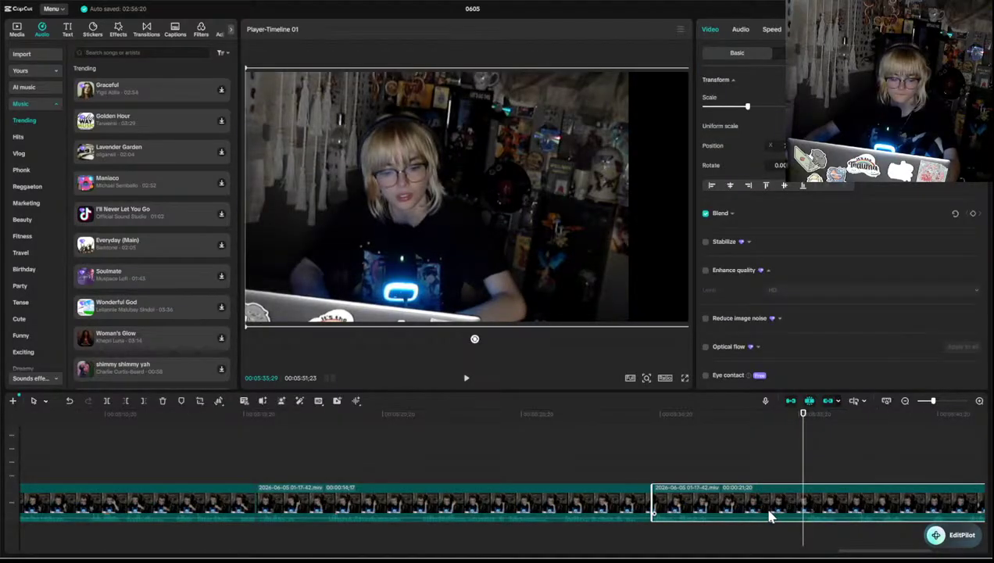
{"action": "key", "text": "q"}
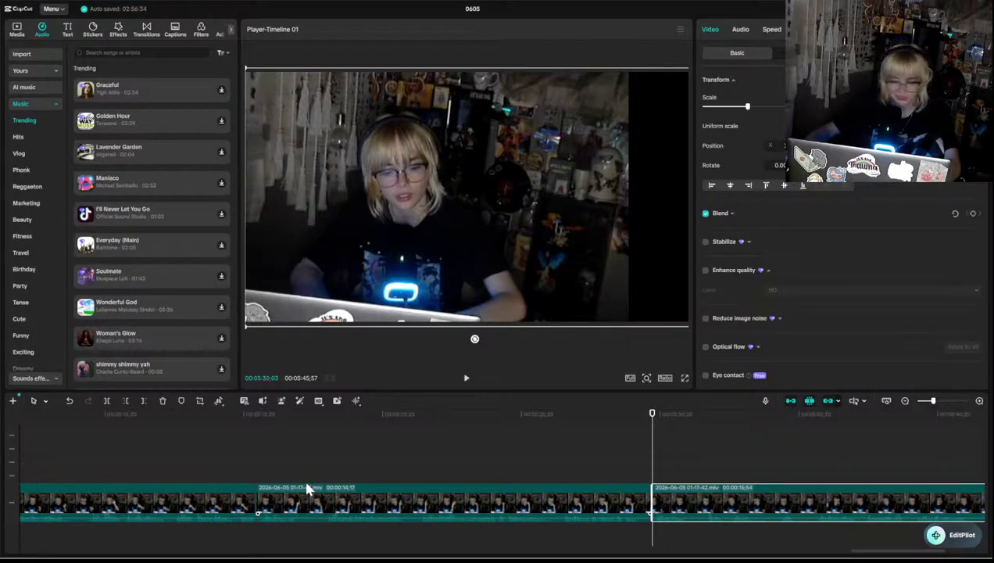
{"action": "left_click", "coordinate": [642, 470]}
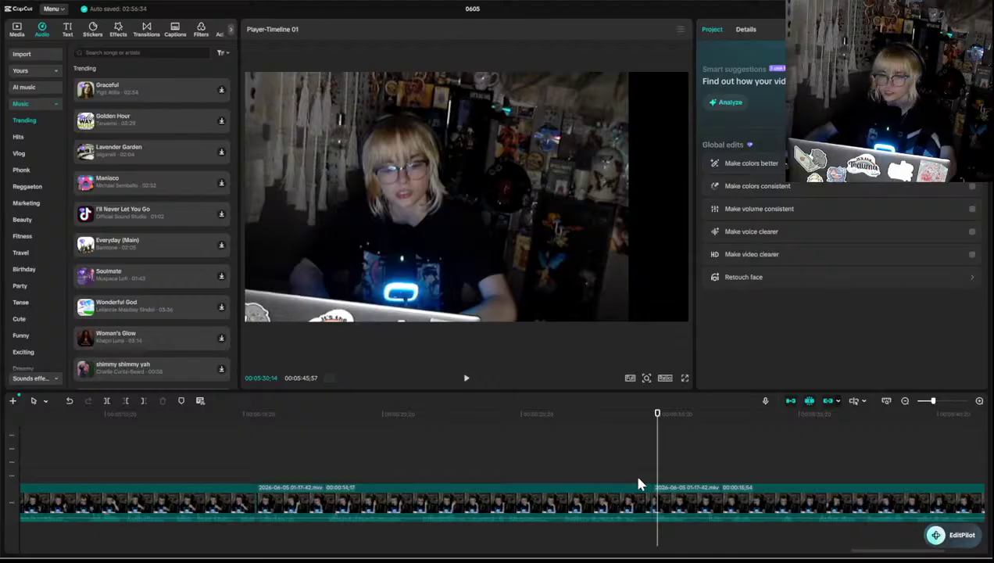
{"action": "key", "text": "space"}
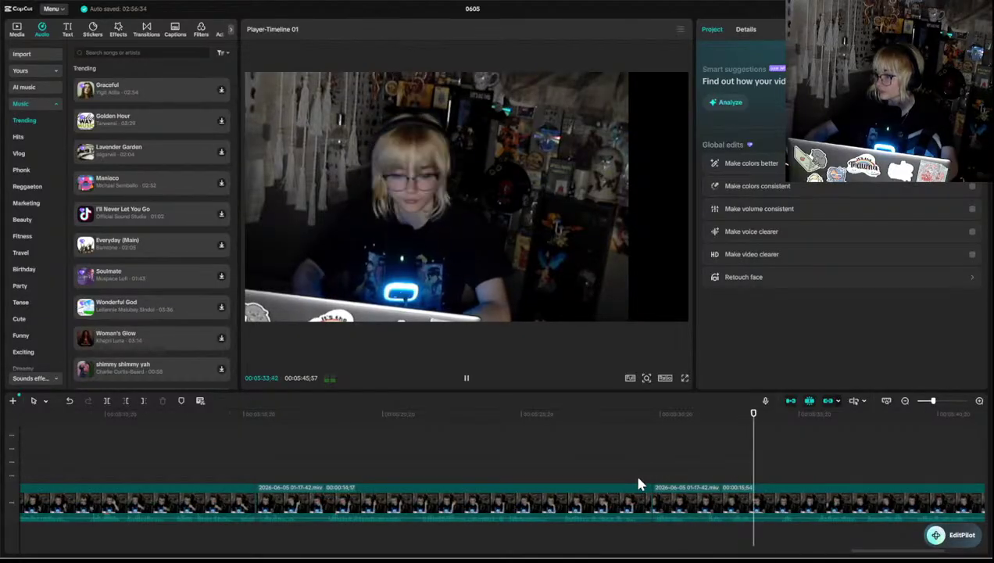
{"action": "key", "text": "space"}
- Add a default text at the 00:05:30;03 join and replace its wording with: i feel, and that is enough"
{"action": "left_click", "coordinate": [652, 468]}
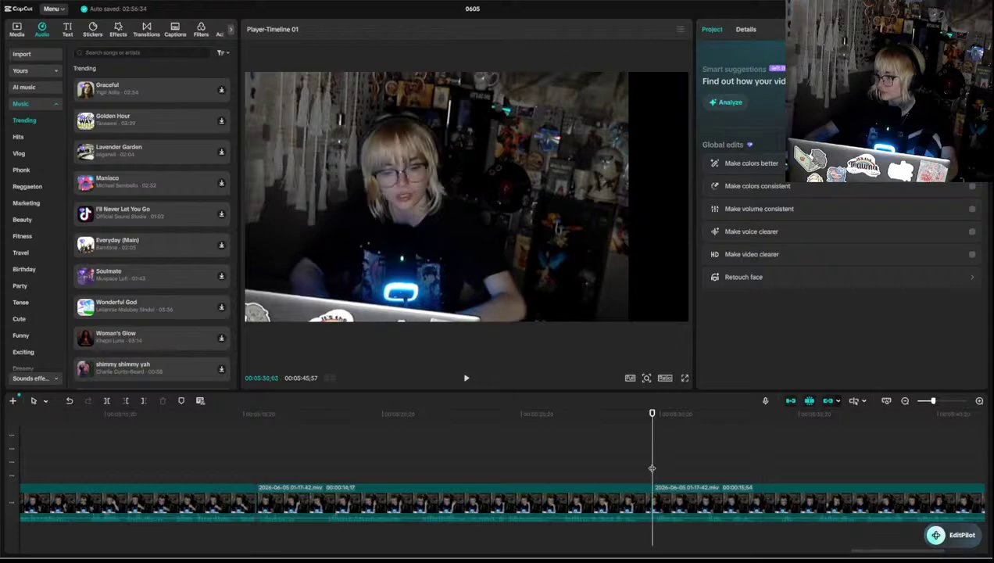
{"action": "left_click", "coordinate": [65, 33]}
{"action": "left_click", "coordinate": [111, 84]}
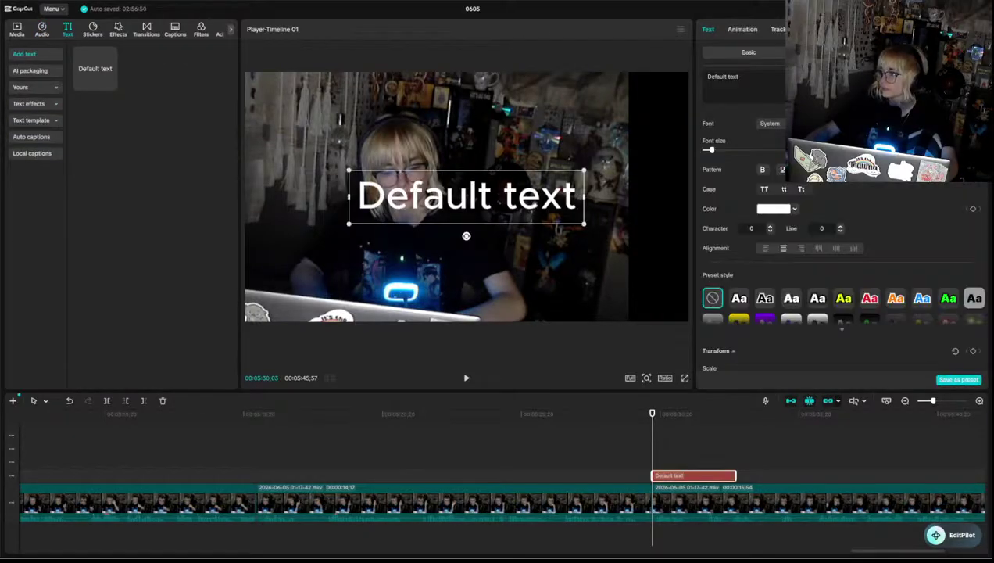
{"action": "double_click", "coordinate": [757, 85]}
{"action": "key", "text": "ctrl+a"}
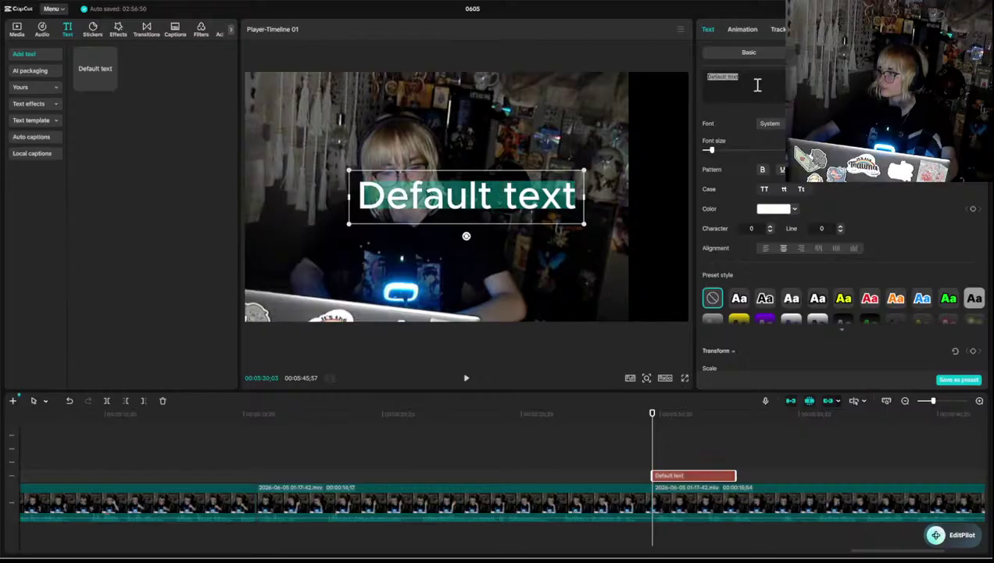
{"action": "key", "text": "BackSpace"}
{"action": "type", "text": "i fe"}
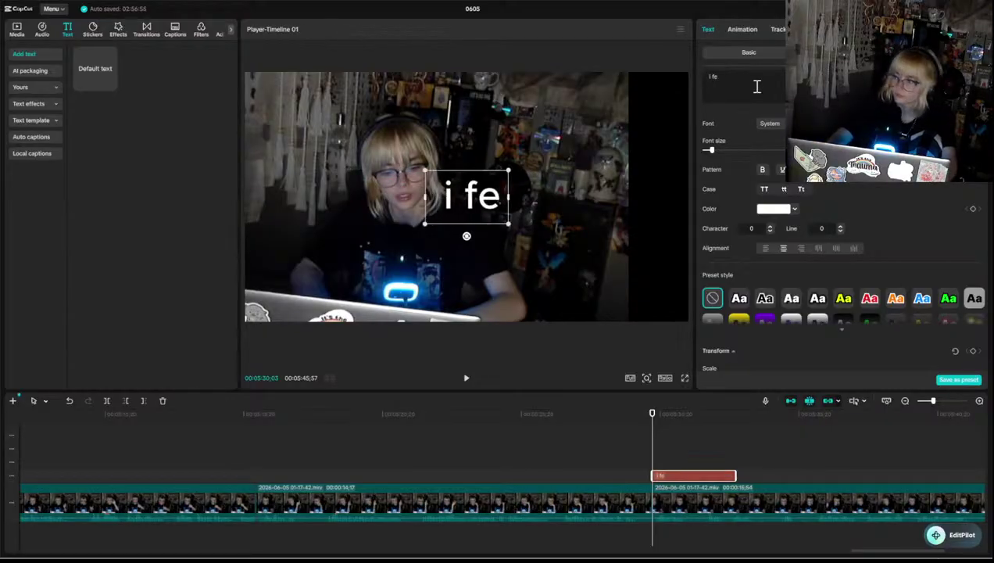
{"action": "type", "text": "el, and"}
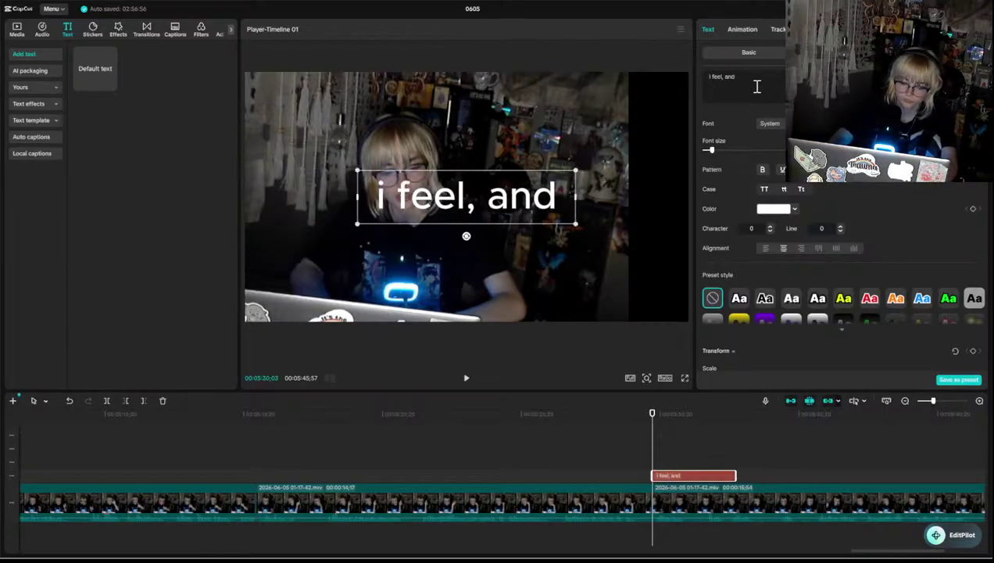
{"action": "type", "text": " that is eno"}
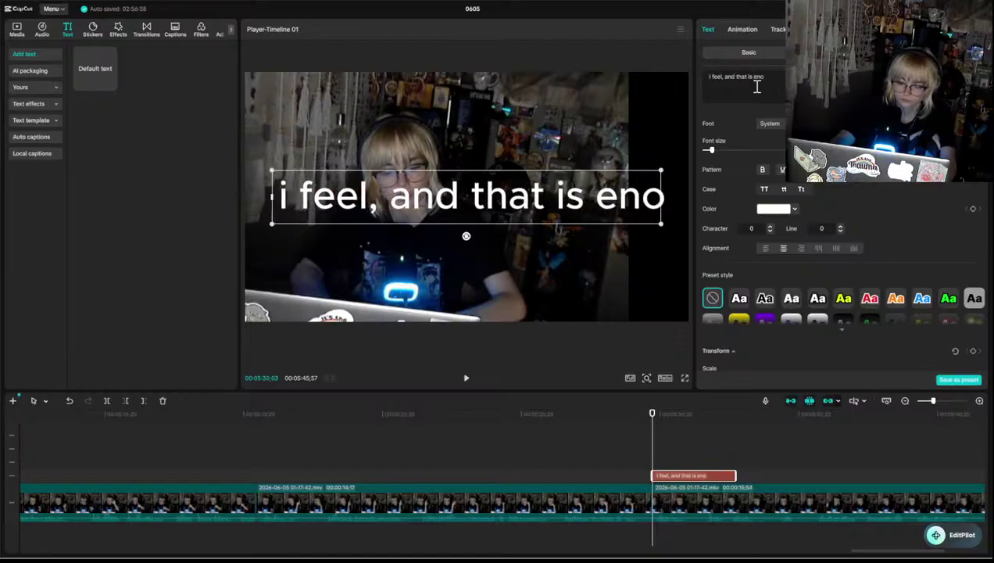
{"action": "type", "text": "ugh\""}
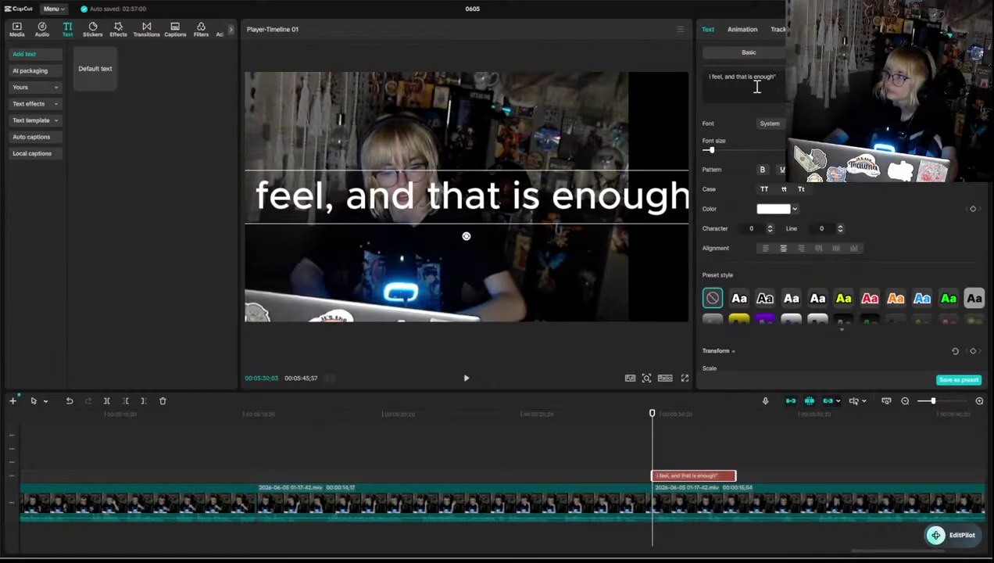
- Put an opening quotation mark directly before the "i feel" wording of the text
{"action": "type", "text": "\""}
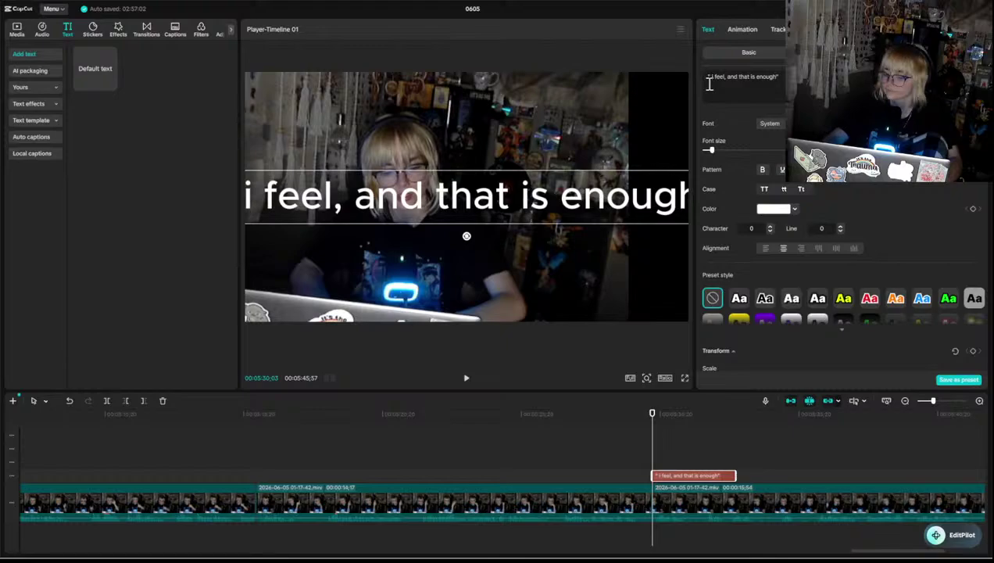
{"action": "key", "text": "Delete"}
{"action": "key", "text": "Delete"}
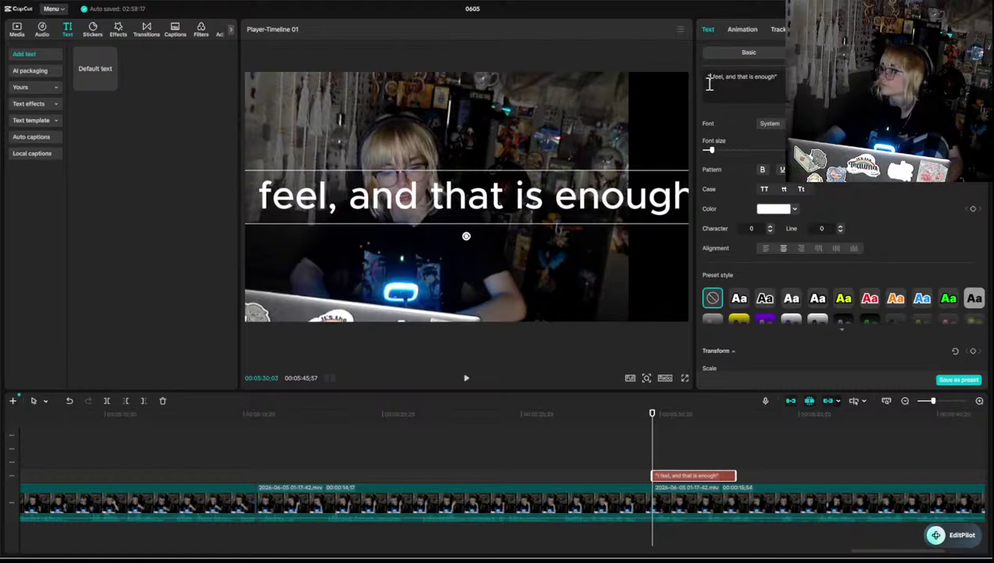
- Try several fonts on the quote text and settle on Lucette It
{"action": "left_click", "coordinate": [770, 121]}
{"action": "scroll", "coordinate": [856, 285], "scroll_direction": "down", "scroll_amount": 10}
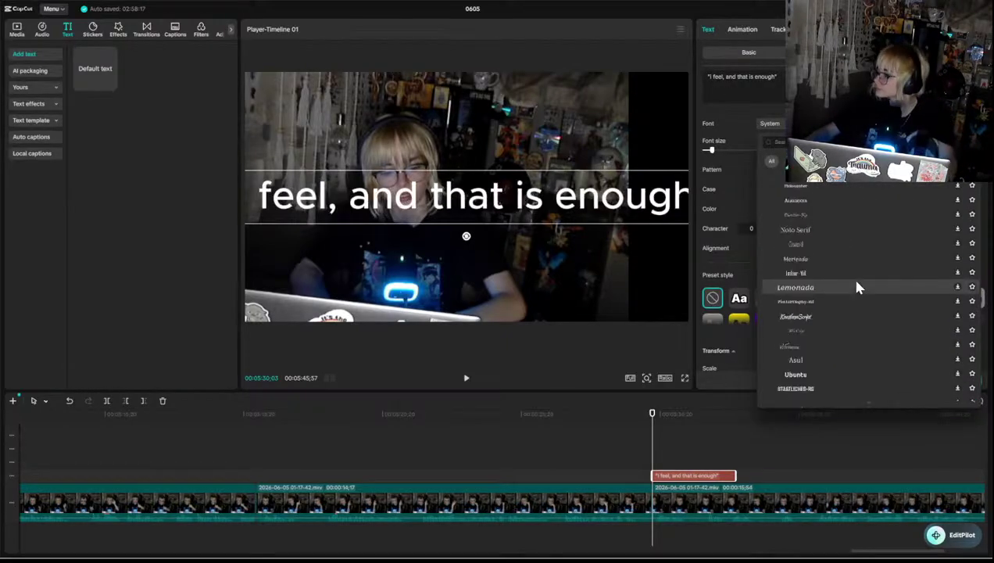
{"action": "scroll", "coordinate": [858, 286], "scroll_direction": "down", "scroll_amount": 5}
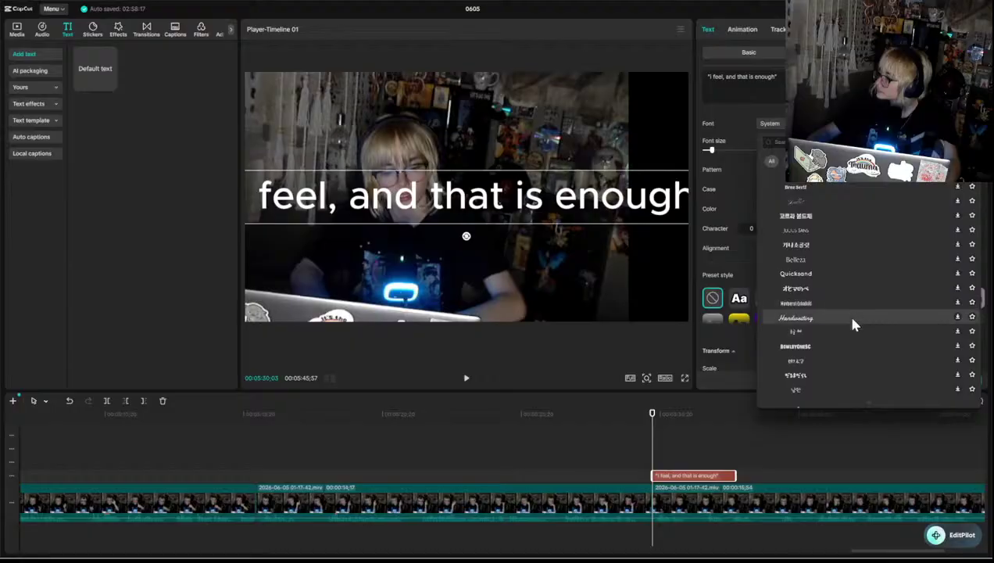
{"action": "left_click", "coordinate": [852, 319]}
{"action": "left_click", "coordinate": [815, 200]}
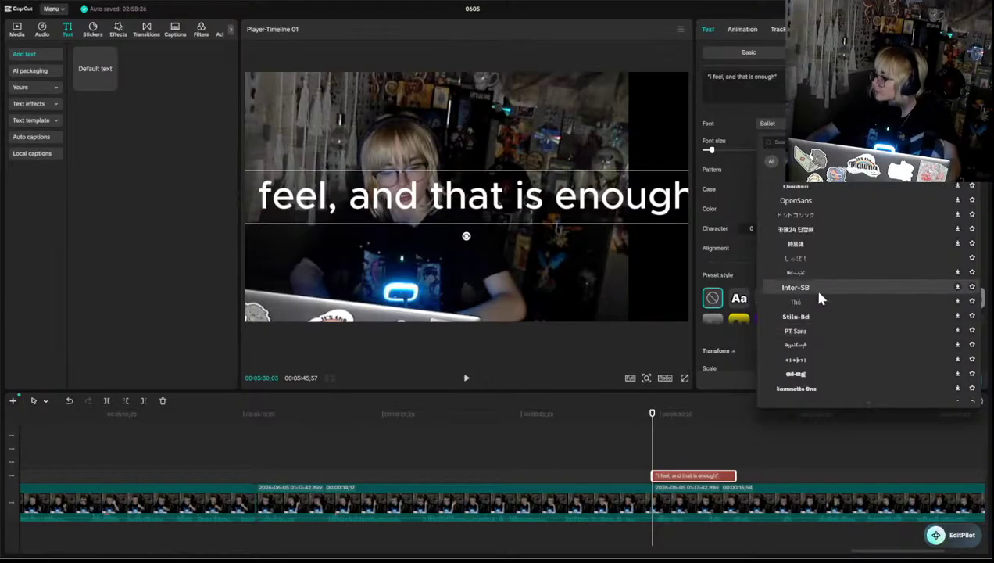
{"action": "left_click", "coordinate": [801, 258]}
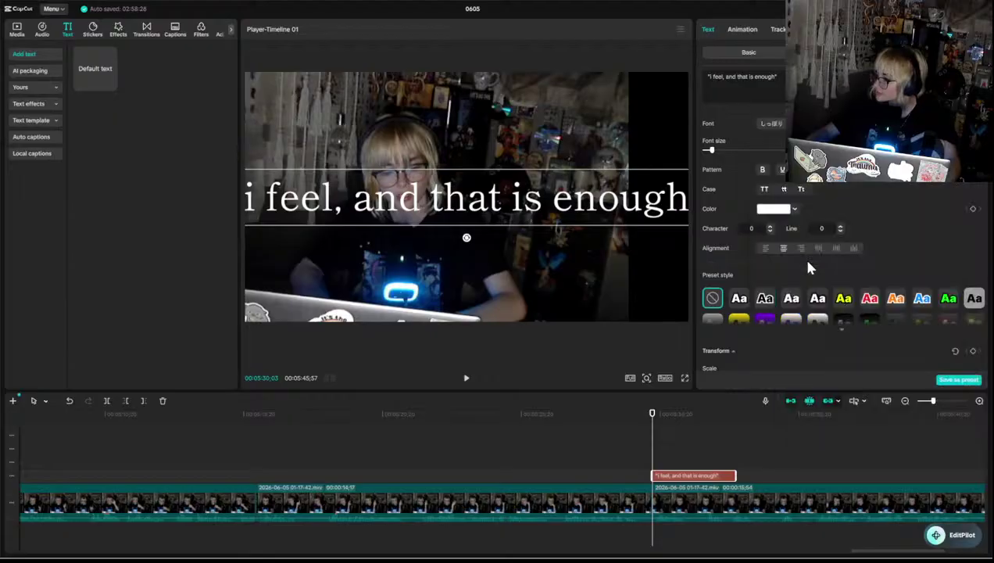
{"action": "left_click", "coordinate": [773, 123]}
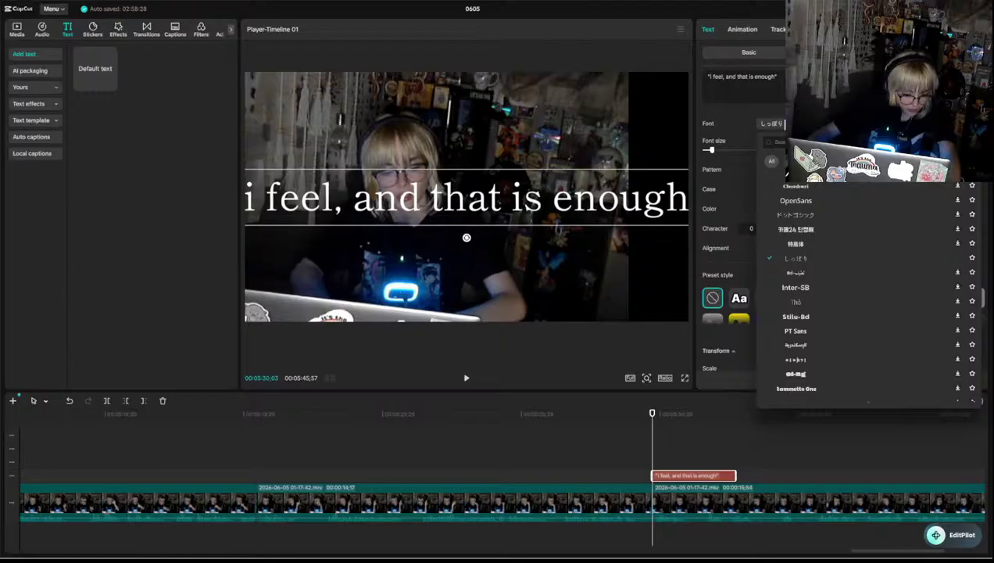
{"action": "scroll", "coordinate": [859, 304], "scroll_direction": "down", "scroll_amount": 5}
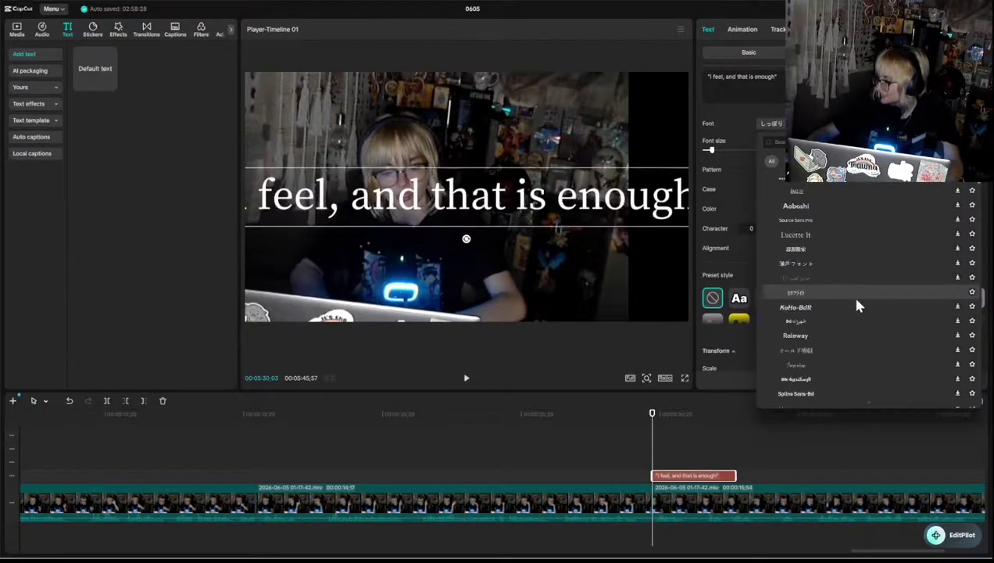
{"action": "left_click", "coordinate": [813, 233]}
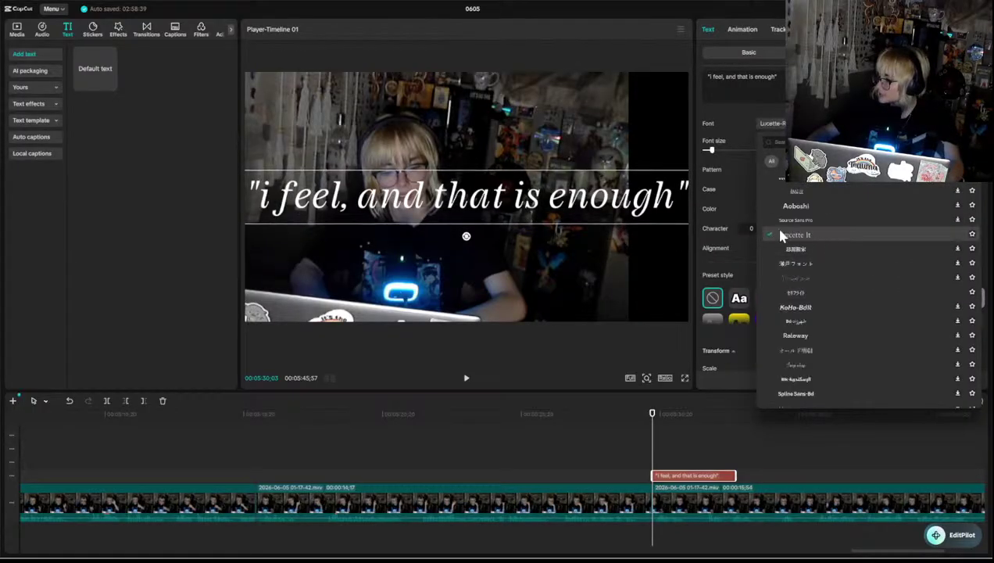
- Shrink the quote text to less than half the frame's width and place it across the speaker's face
{"action": "left_click_drag", "start_coordinate": [363, 201], "coordinate": [516, 201]}
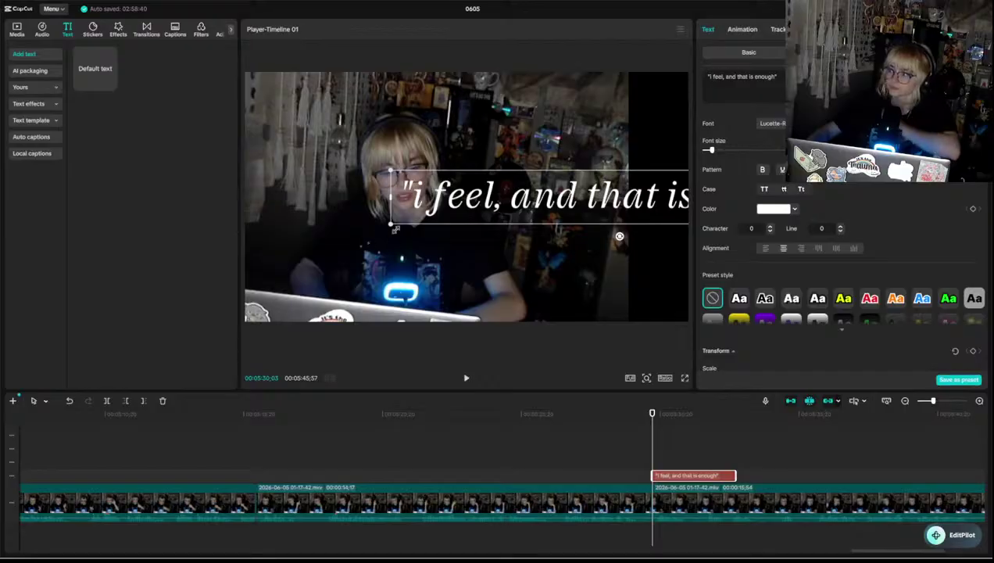
{"action": "left_click_drag", "start_coordinate": [390, 225], "coordinate": [536, 205]}
{"action": "left_click_drag", "start_coordinate": [620, 197], "coordinate": [378, 166]}
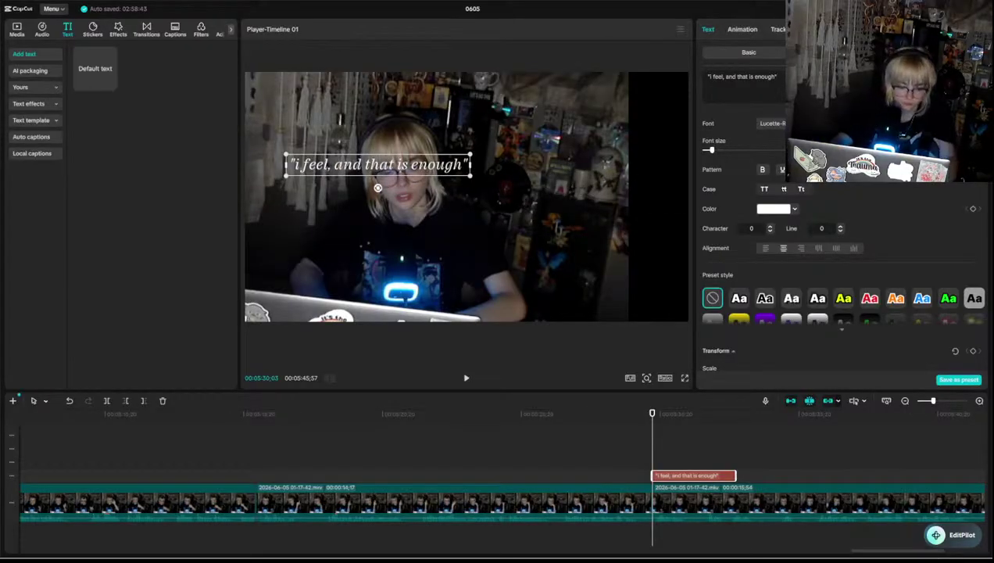
- Append a dash, the speaker's name and 2026 after the closing quotation mark
{"action": "left_click", "coordinate": [778, 76]}
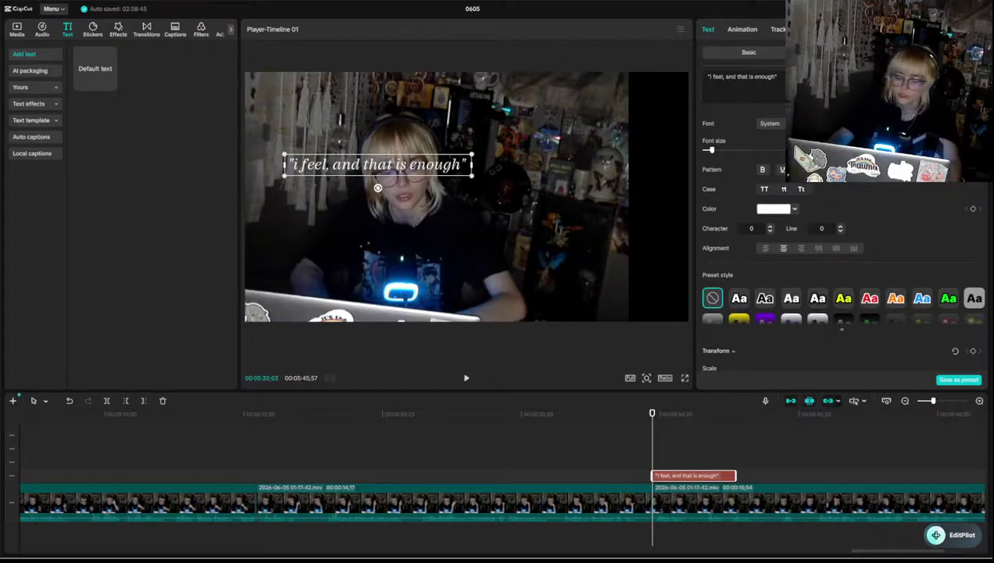
{"action": "type", "text": "-miko"}
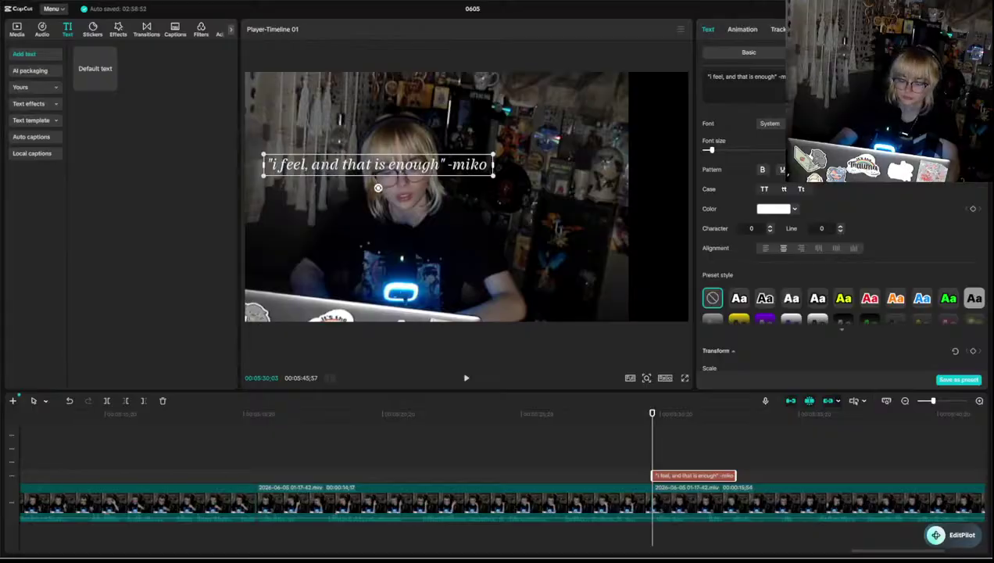
{"action": "type", "text": " 202"}
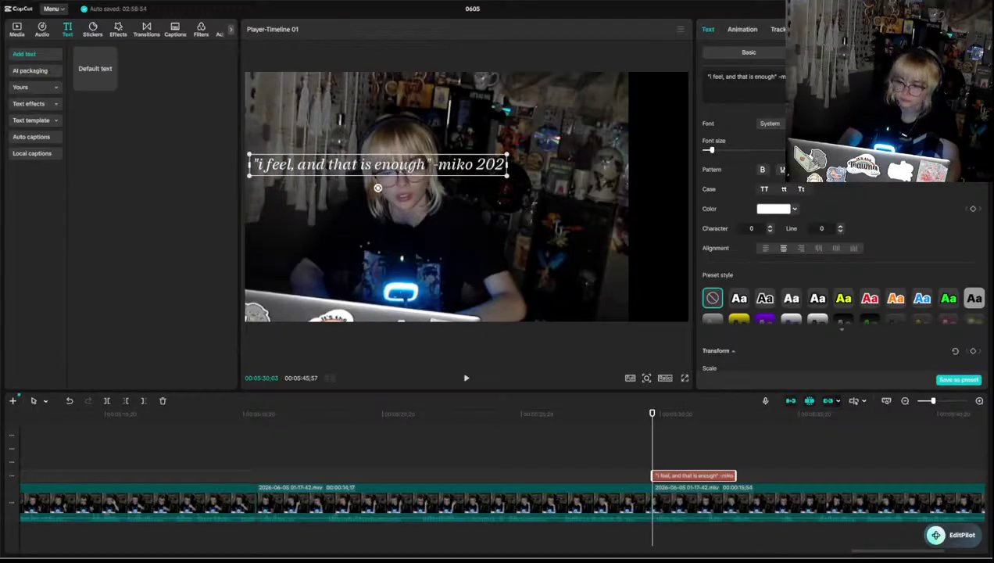
{"action": "type", "text": "6"}
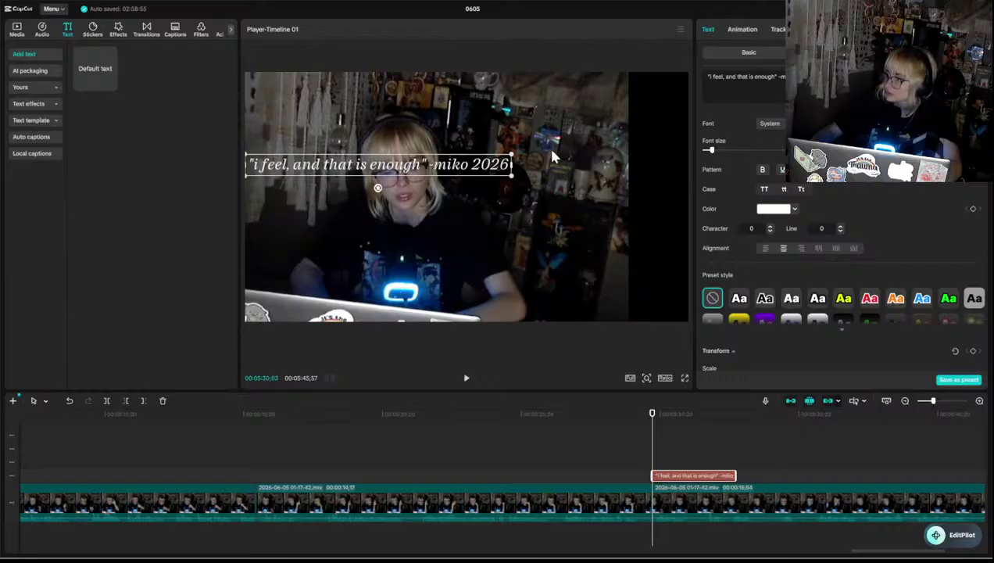
- Move the quote text down to the frame's lower edge and enlarge it to span the webcam picture's width
{"action": "left_click_drag", "start_coordinate": [377, 164], "coordinate": [422, 275]}
{"action": "left_click", "coordinate": [325, 230]}
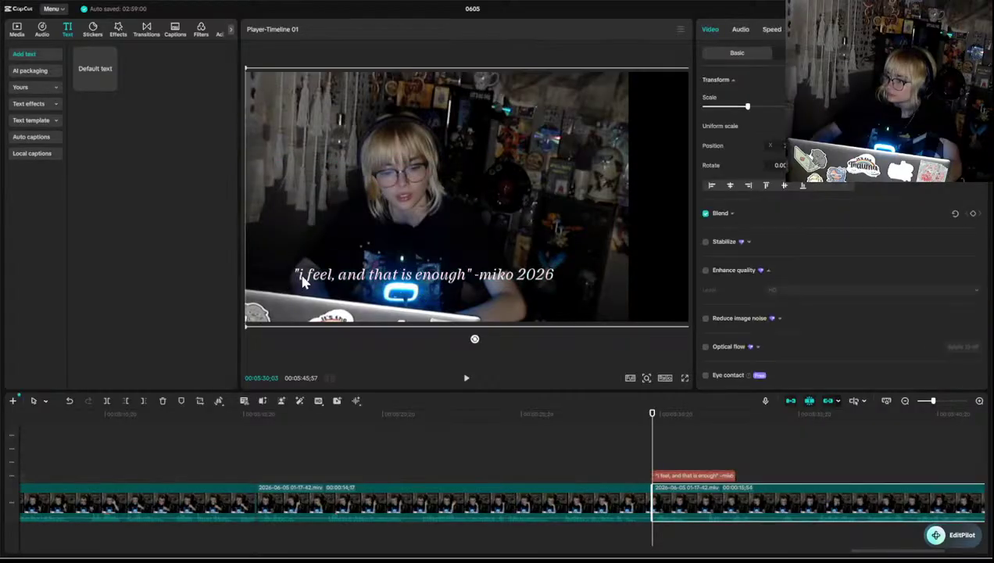
{"action": "left_click", "coordinate": [329, 280]}
{"action": "left_click_drag", "start_coordinate": [289, 266], "coordinate": [235, 204]}
{"action": "left_click_drag", "start_coordinate": [298, 286], "coordinate": [307, 317]}
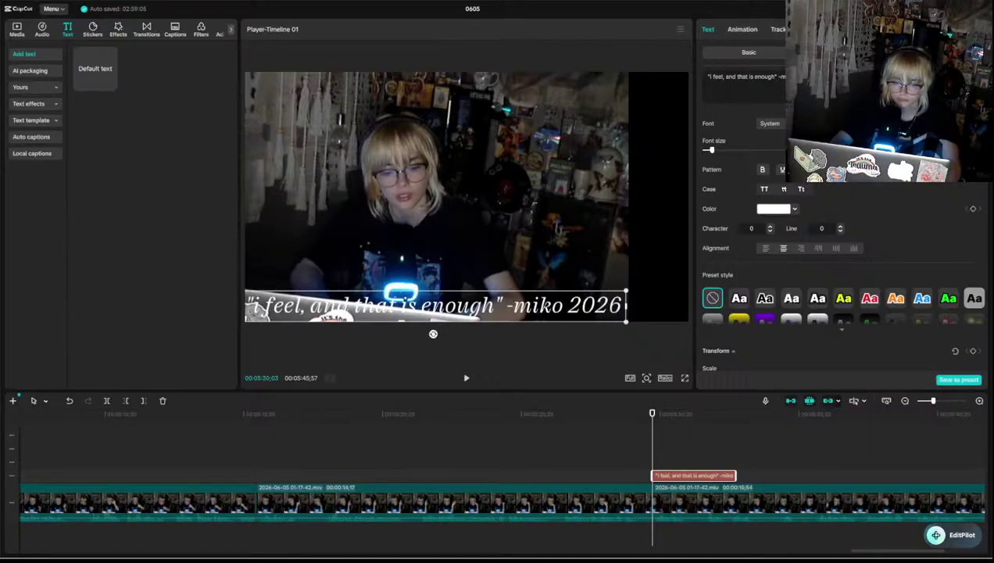
- Import the big-brain cartoon JPG and place it on a track above the quote text, starting just after 00:05:30;03
{"action": "left_click", "coordinate": [200, 422]}
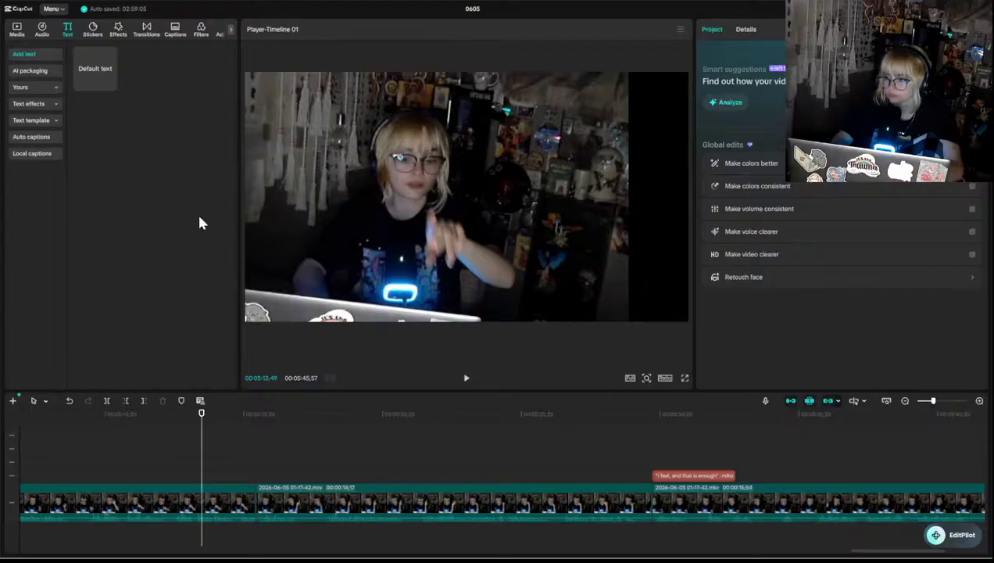
{"action": "left_click", "coordinate": [17, 30]}
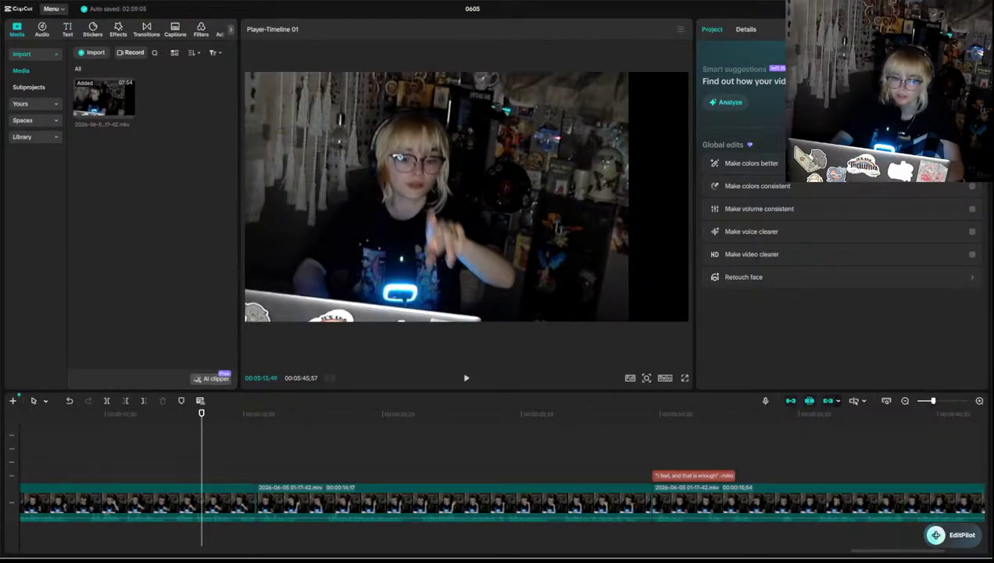
{"action": "key", "text": "super+Tab"}
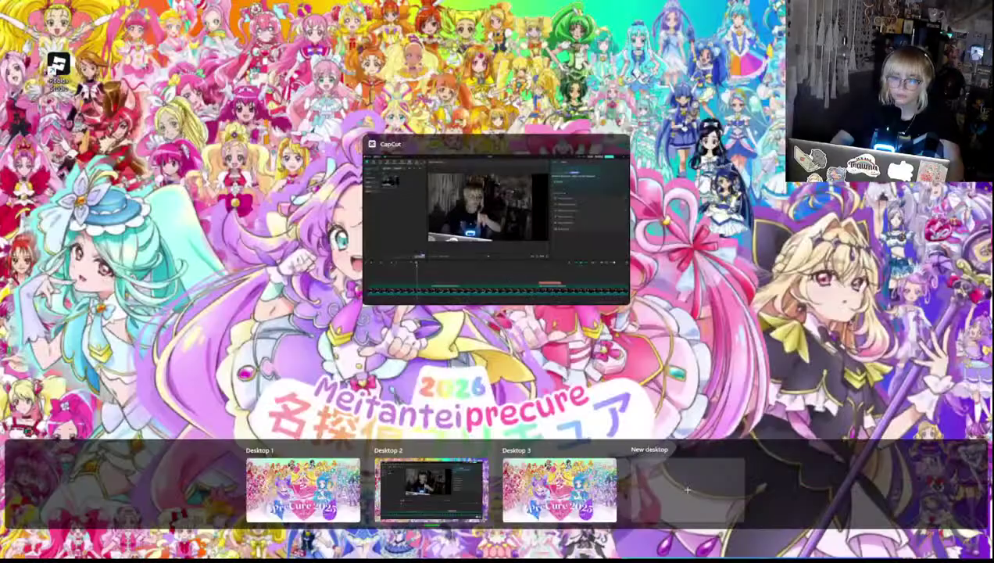
{"action": "key", "text": "Escape"}
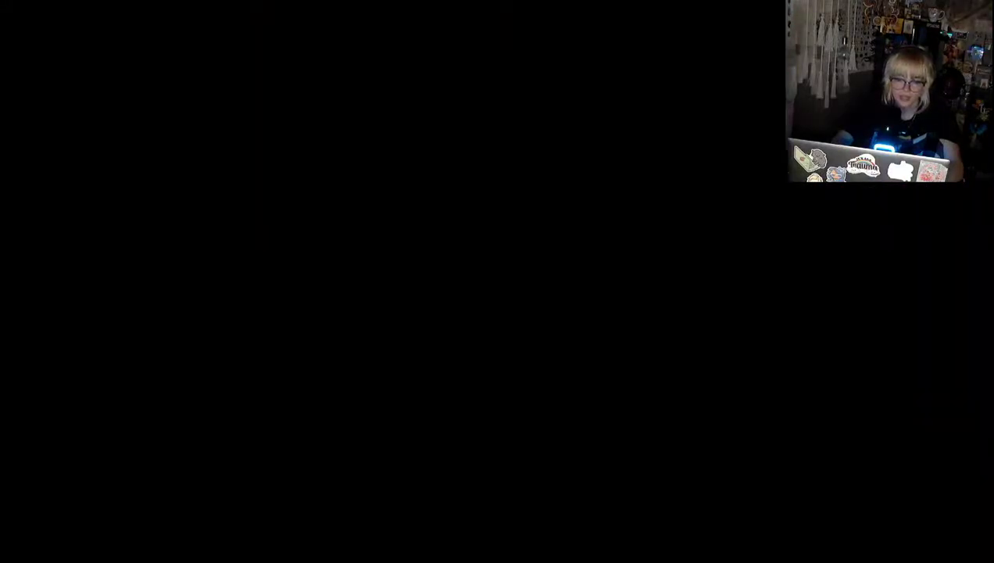
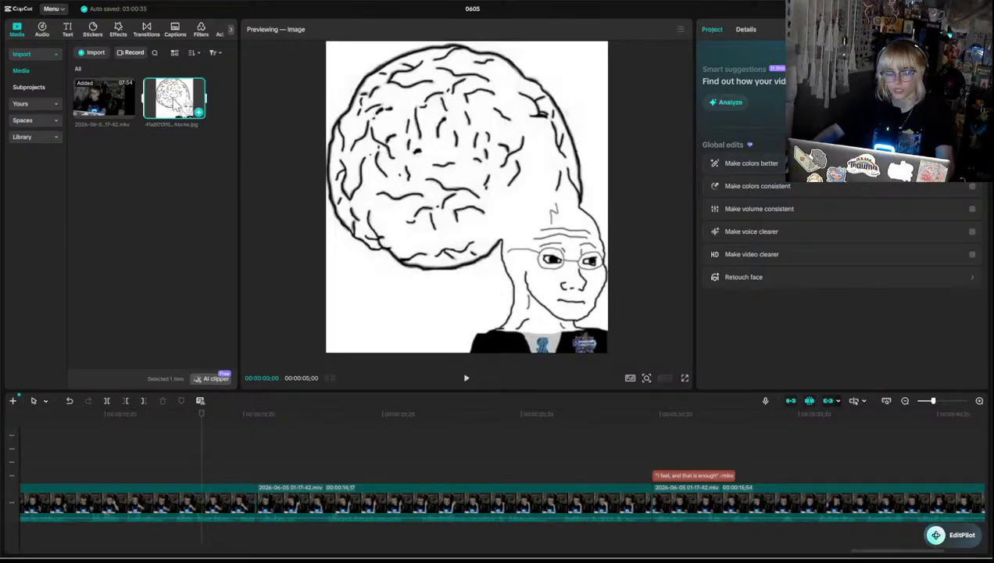
{"action": "left_click_drag", "start_coordinate": [173, 105], "coordinate": [662, 453]}
{"action": "left_click", "coordinate": [639, 438]}
{"action": "key", "text": "space"}
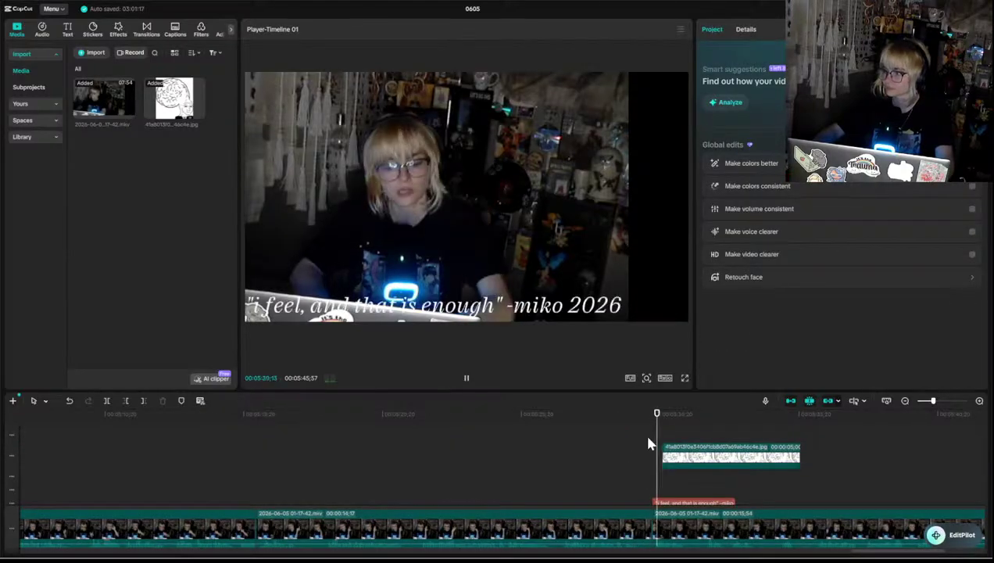
- Shrink the big-brain image in the preview to about a third of the frame's height
{"action": "left_click", "coordinate": [690, 461]}
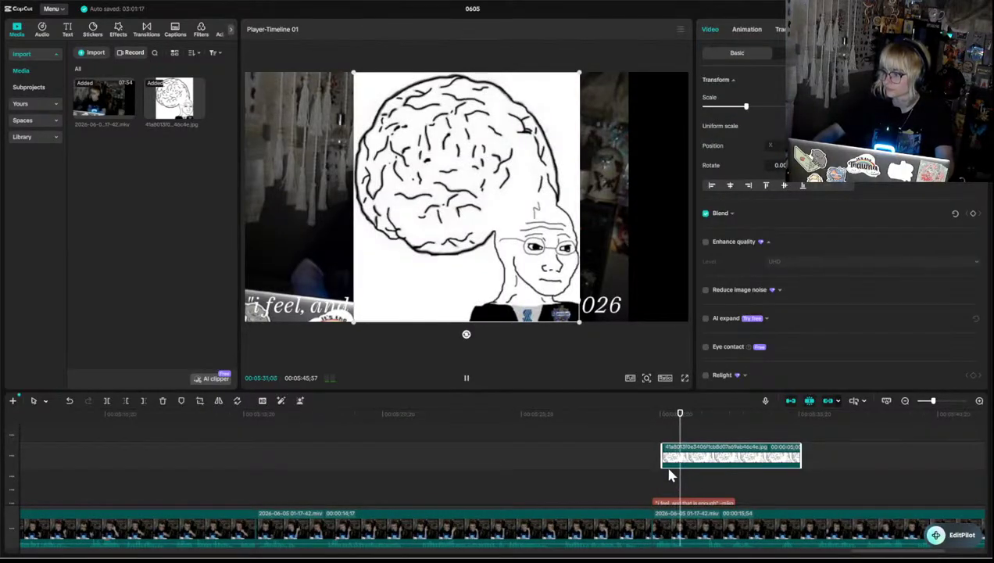
{"action": "key", "text": "space"}
{"action": "left_click_drag", "start_coordinate": [352, 321], "coordinate": [429, 238]}
- Apply the preset style with black letters and a white outline to the quote text
{"action": "left_click", "coordinate": [426, 302]}
{"action": "scroll", "coordinate": [832, 272], "scroll_direction": "down", "scroll_amount": 1}
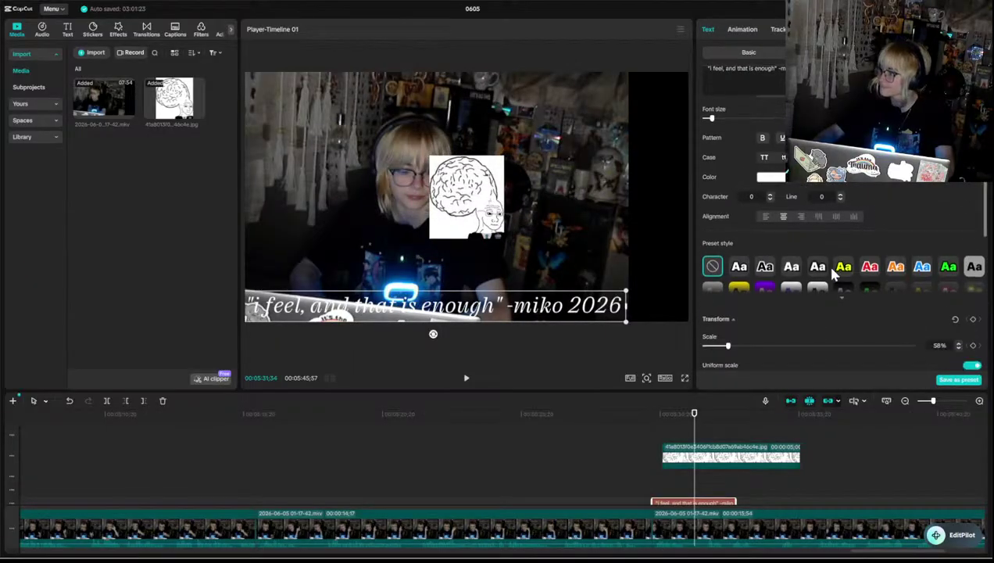
{"action": "left_click", "coordinate": [765, 260]}
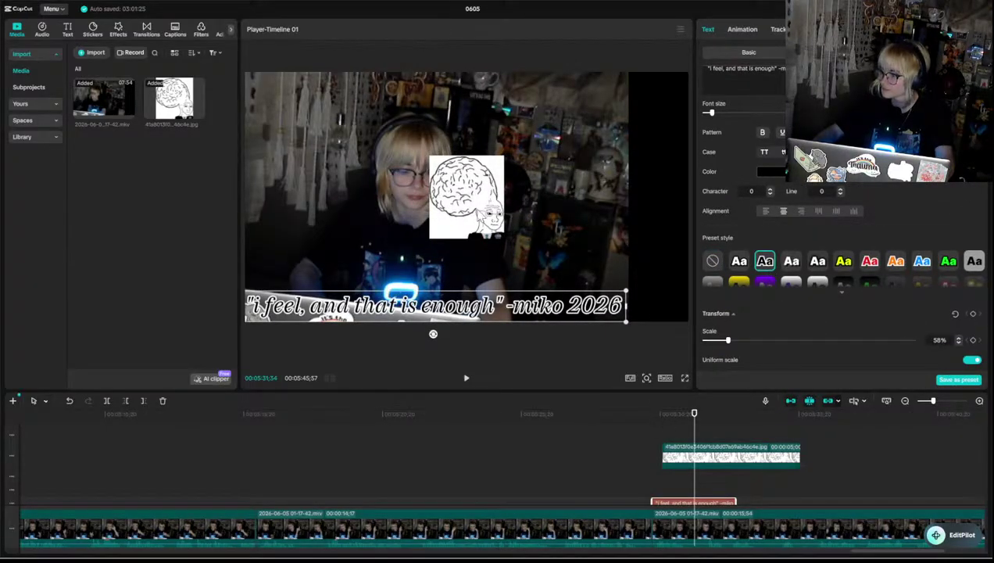
- Move the big-brain image to the frame's lower right, just above the end of the quote text, and replay the section
{"action": "left_click_drag", "start_coordinate": [466, 209], "coordinate": [659, 257]}
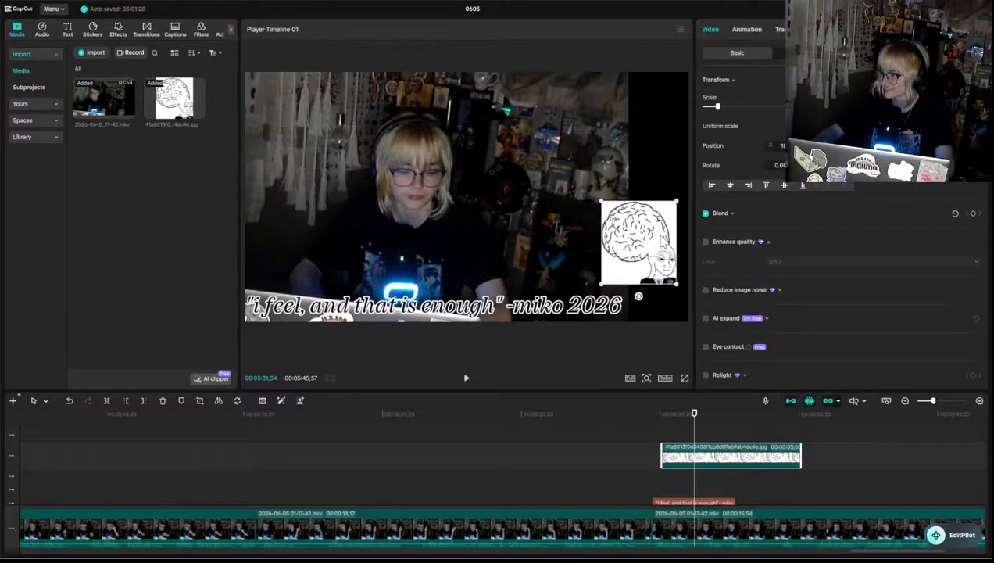
{"action": "left_click", "coordinate": [637, 448]}
{"action": "key", "text": "space"}
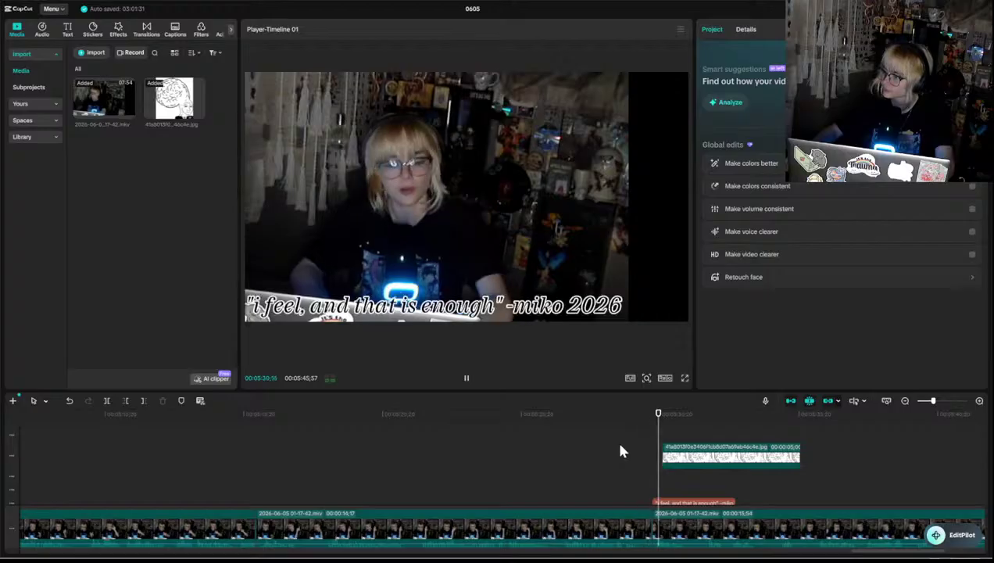
{"action": "key", "text": "space"}
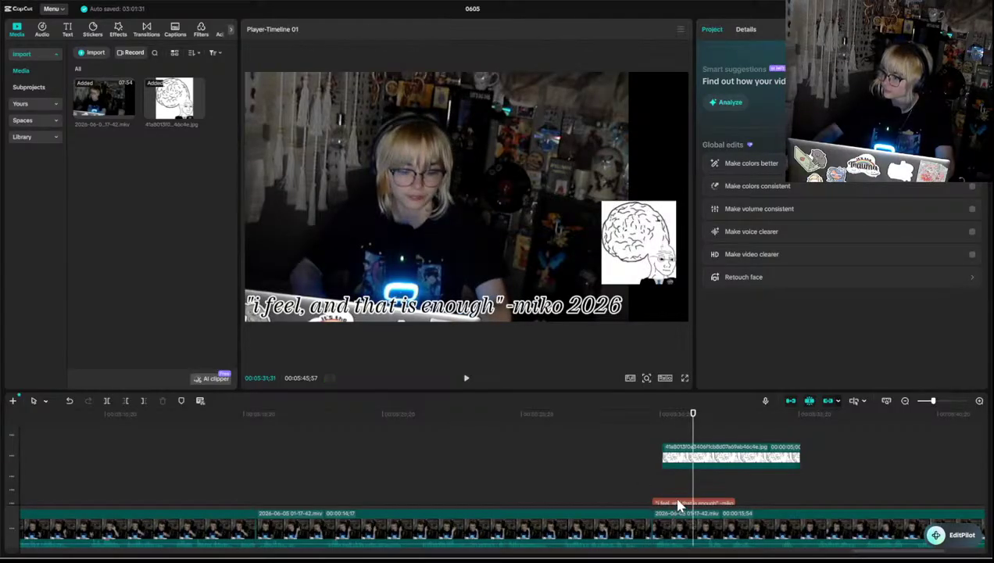
- Shift the quote text clip along the timeline in two moves so it starts at about 00:05:32, checking the timing by playback
{"action": "left_click", "coordinate": [710, 499]}
{"action": "left_click", "coordinate": [657, 469]}
{"action": "key", "text": "space"}
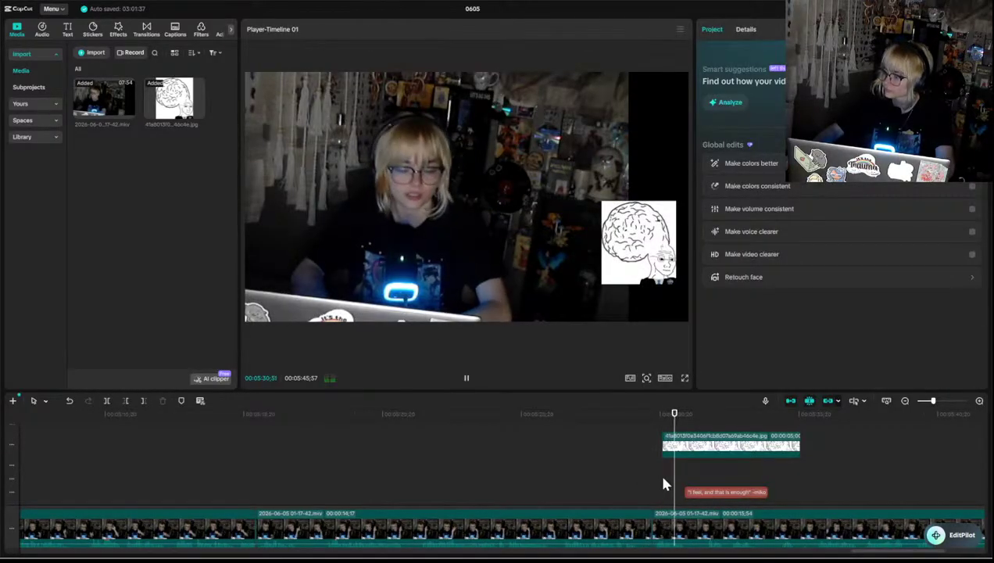
{"action": "key", "text": "space"}
{"action": "left_click_drag", "start_coordinate": [713, 492], "coordinate": [744, 494]}
{"action": "key", "text": "space"}
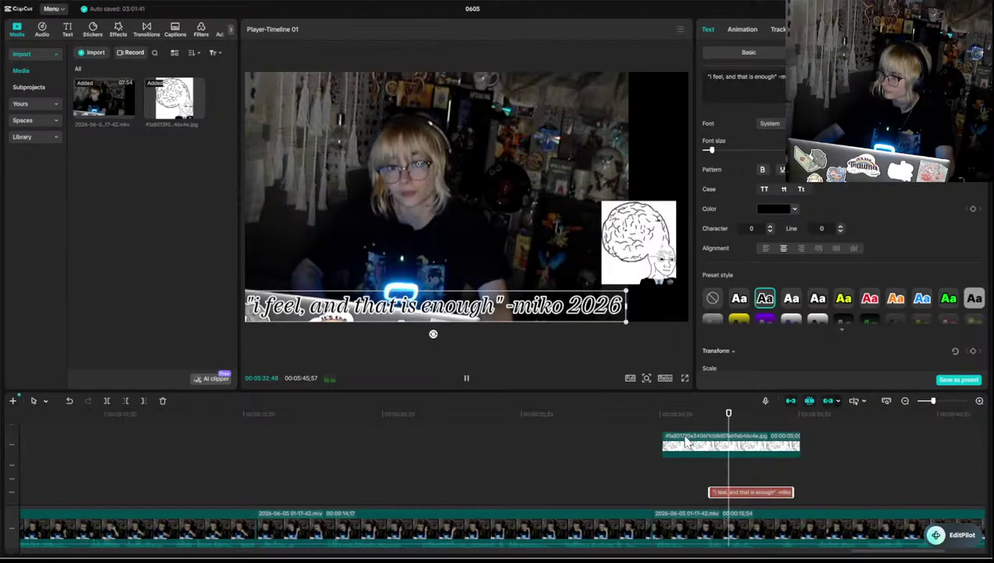
- Move the big-brain image clip to start together with the quote text and trim its end to the text's end
{"action": "left_click_drag", "start_coordinate": [688, 443], "coordinate": [736, 444]}
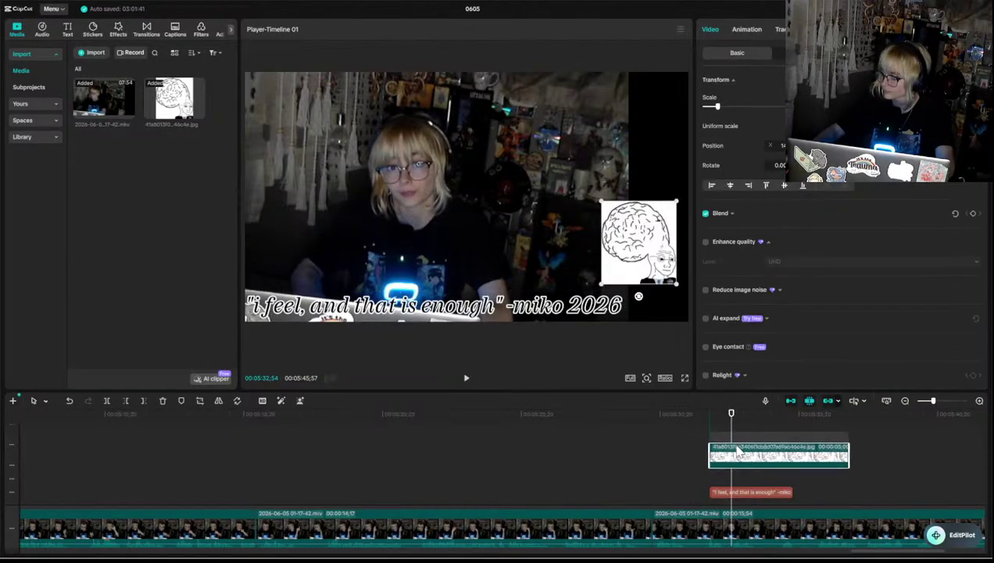
{"action": "left_click", "coordinate": [689, 447]}
{"action": "key", "text": "space"}
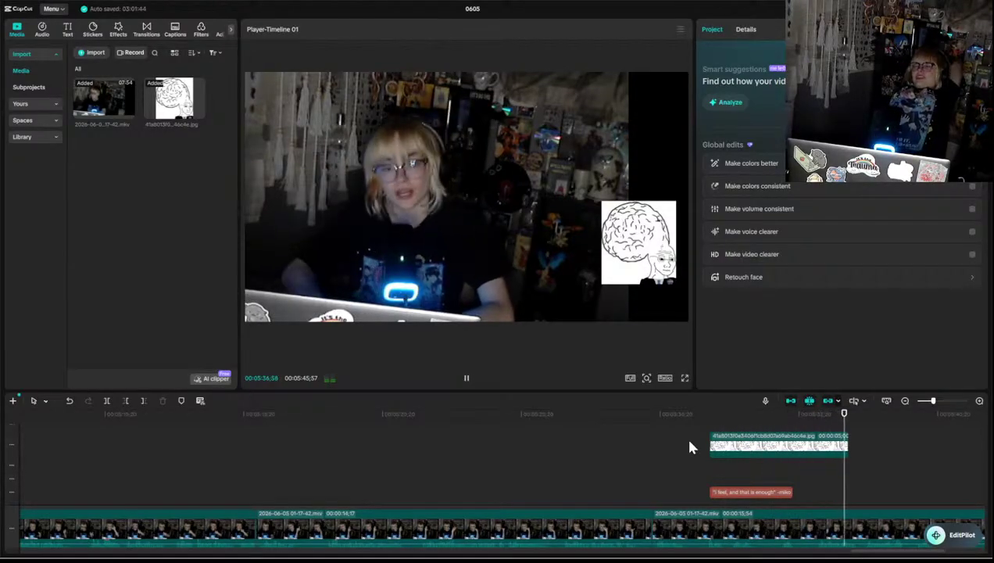
{"action": "key", "text": "space"}
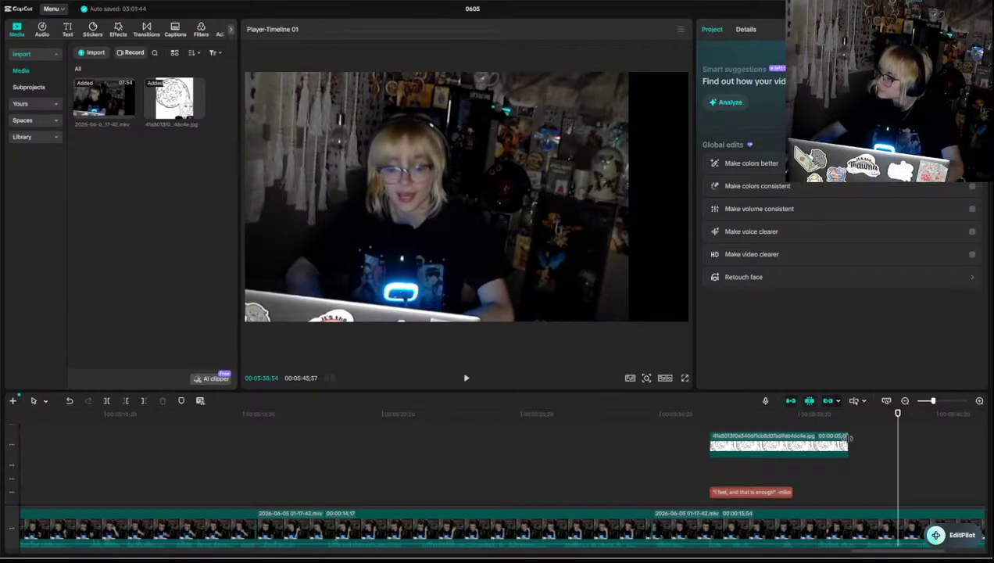
{"action": "left_click_drag", "start_coordinate": [849, 439], "coordinate": [793, 443]}
{"action": "key", "text": "space"}
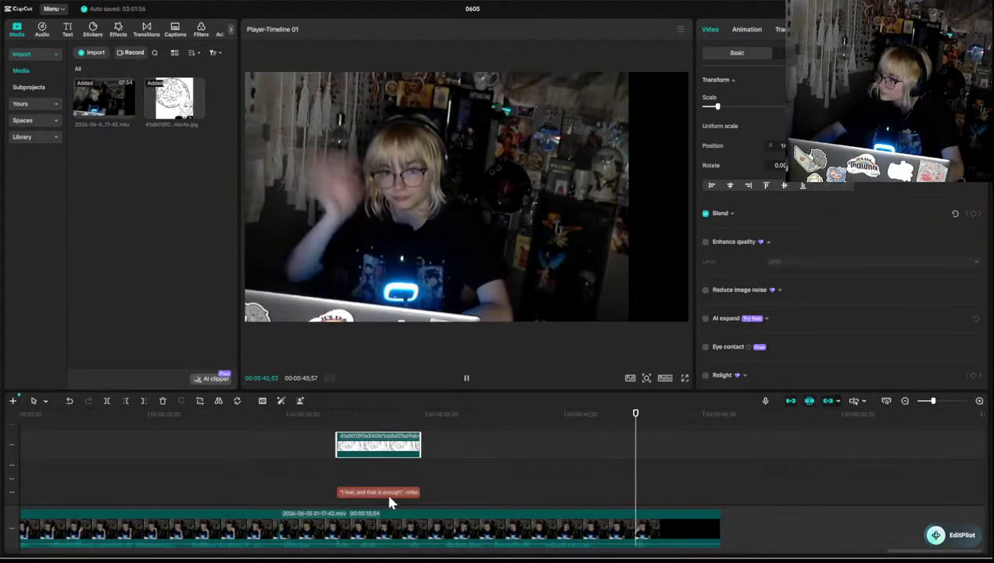
{"action": "left_click", "coordinate": [533, 532]}
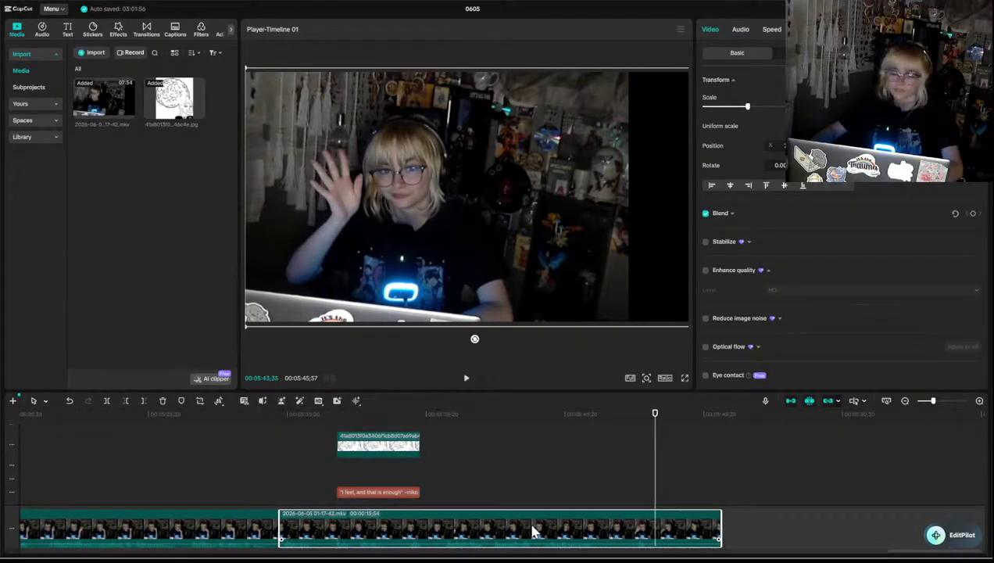
{"action": "key", "text": "q"}
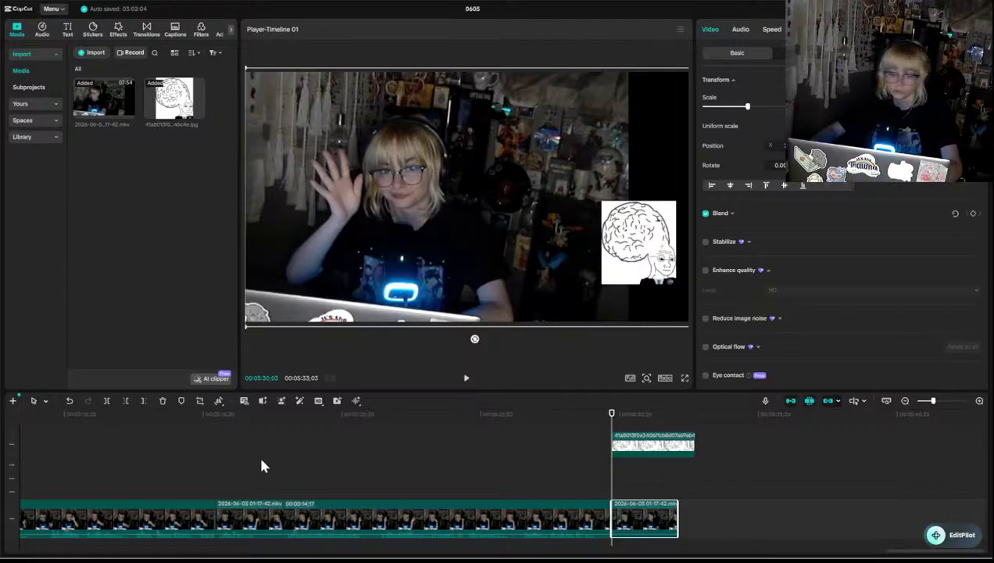
{"action": "key", "text": "ctrl+z"}
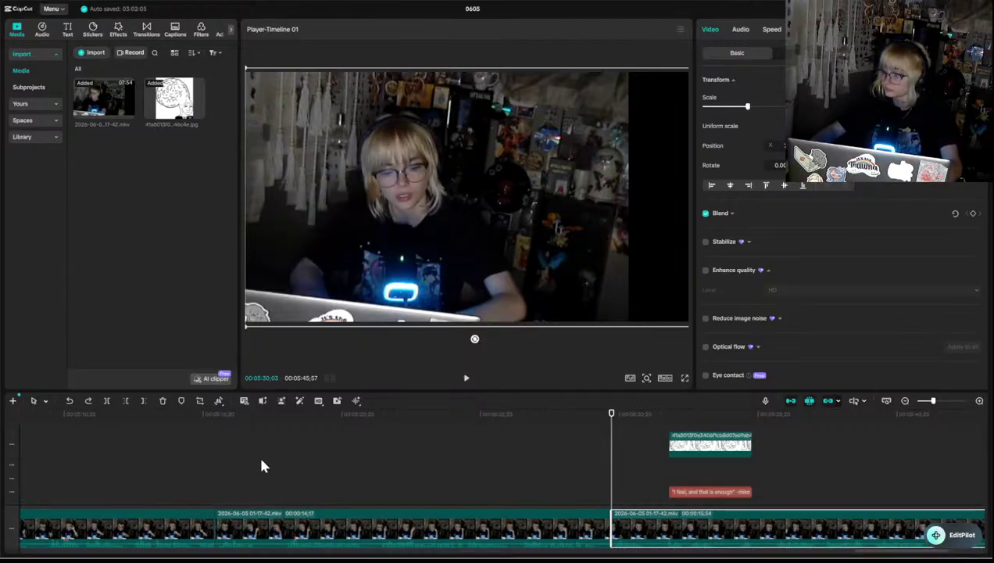
- Trim the end of the last webcam clip back to 00:05:43;44, in the waving gesture
{"action": "scroll", "coordinate": [589, 483], "scroll_direction": "right", "scroll_amount": 3}
{"action": "left_click", "coordinate": [586, 493]}
{"action": "key", "text": "space"}
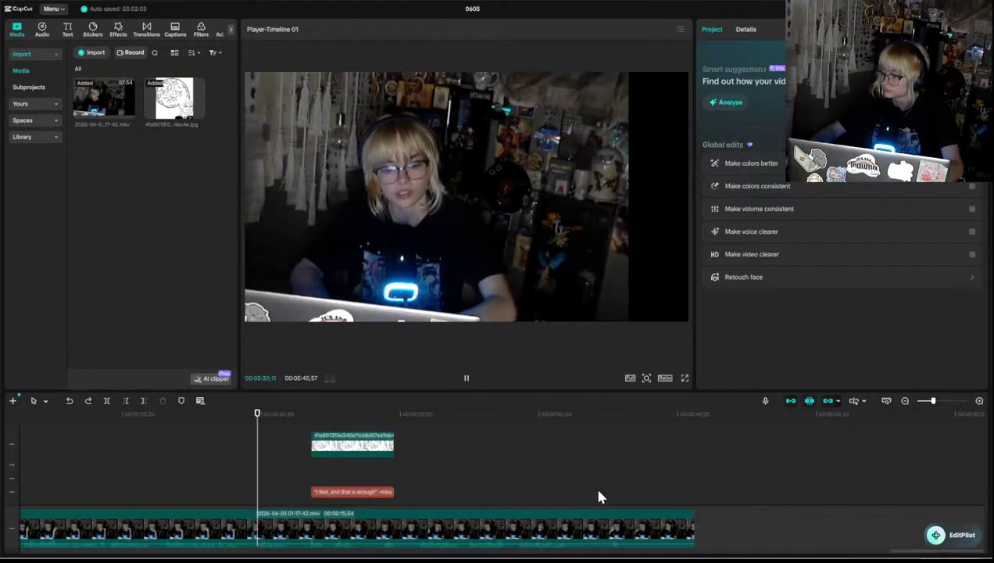
{"action": "left_click", "coordinate": [598, 491]}
{"action": "key", "text": "w"}
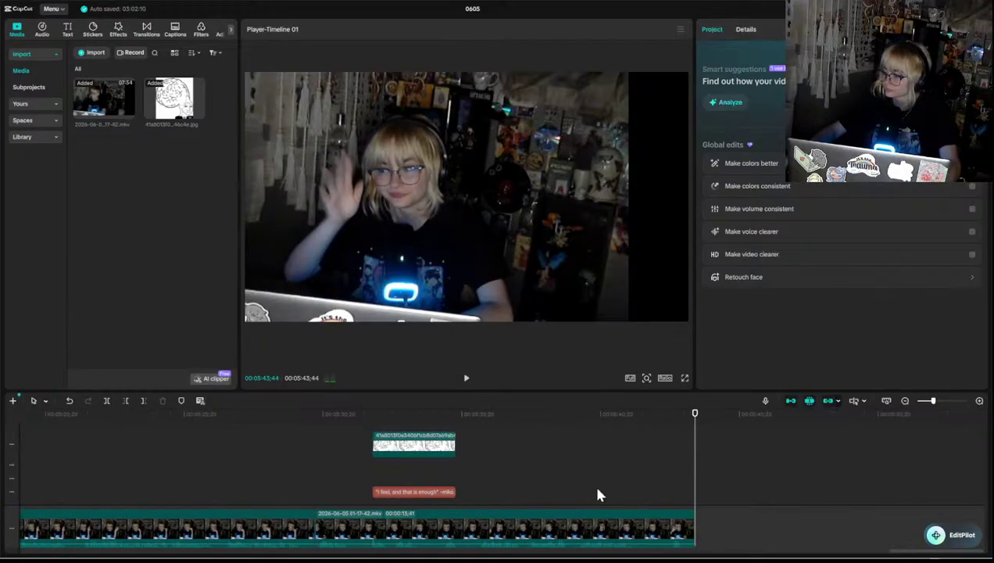
- Return the playhead to the start of the timeline, then open the full-screen preview and leave it again
{"action": "scroll", "coordinate": [476, 514], "scroll_direction": "left", "scroll_amount": 10}
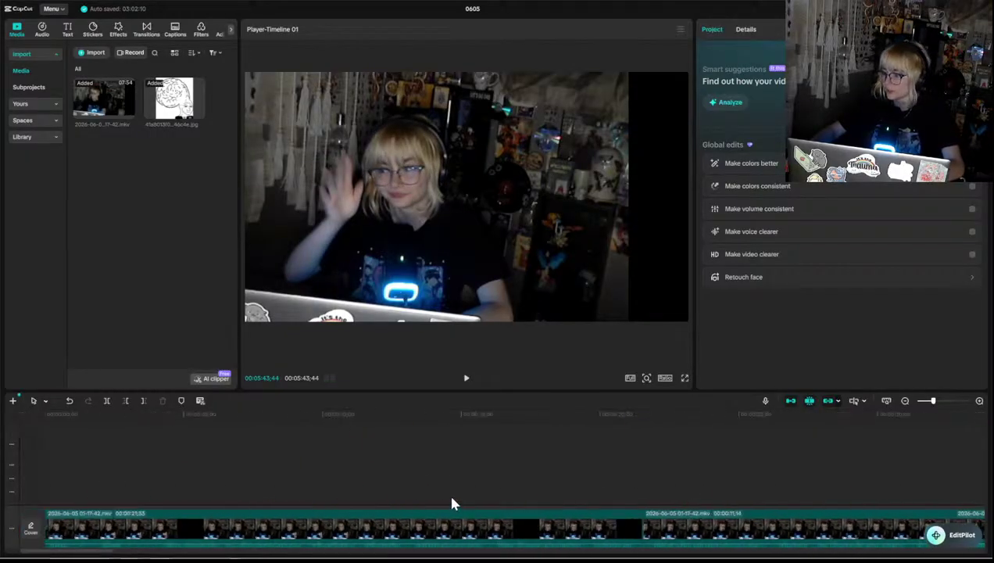
{"action": "left_click", "coordinate": [43, 473]}
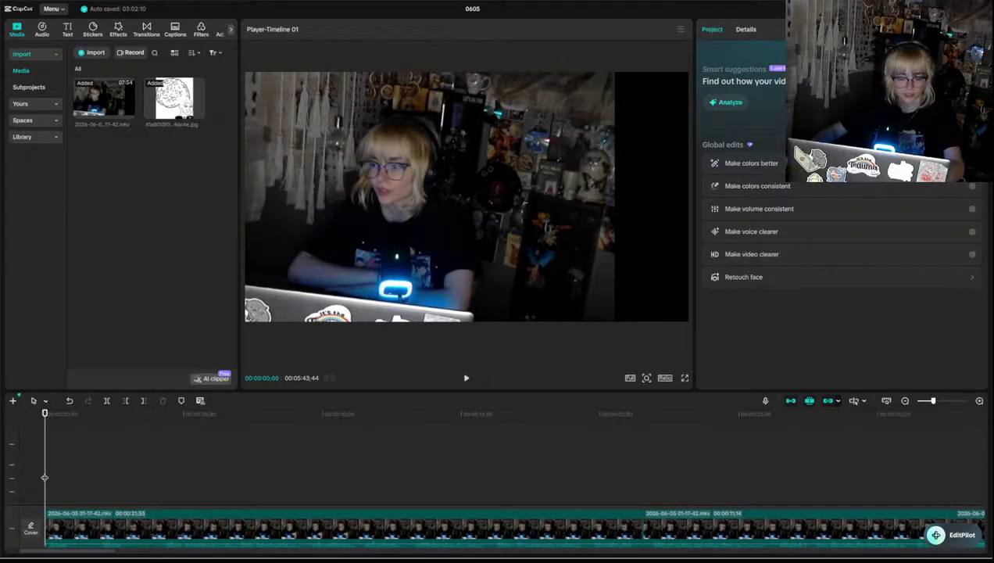
{"action": "left_click", "coordinate": [685, 378]}
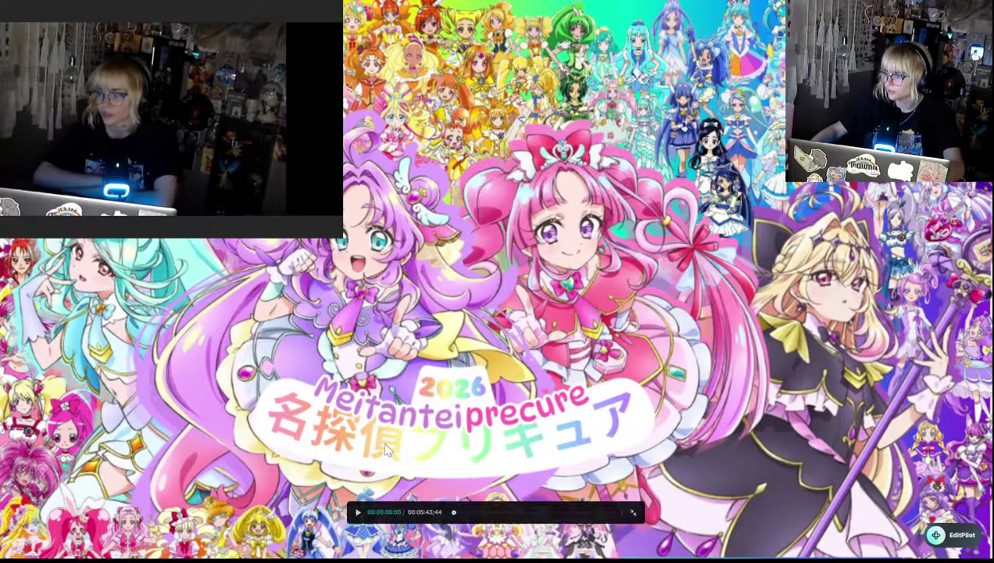
{"action": "left_click", "coordinate": [631, 518]}
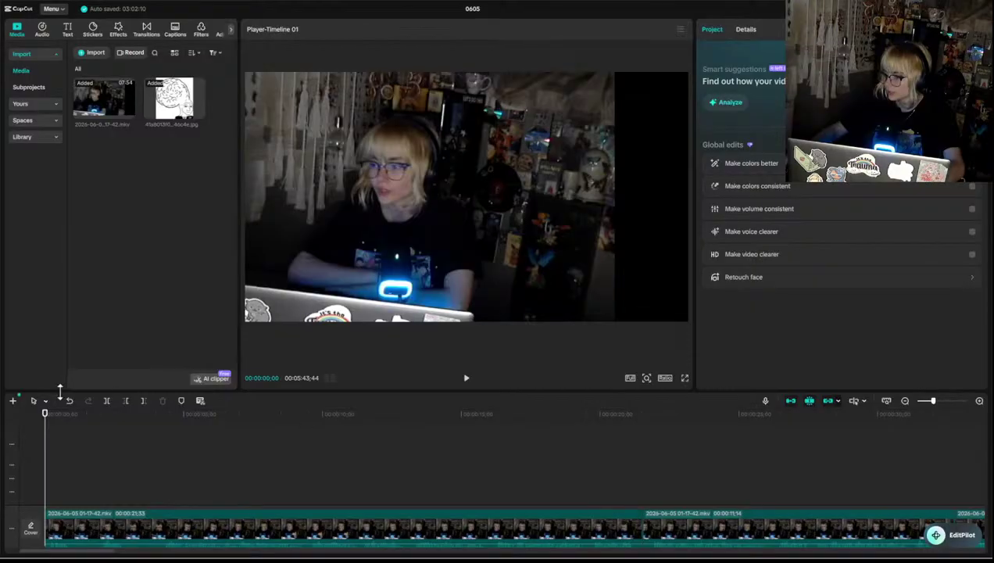
- Retry the full-screen preview from the opening, playing the first moment of the video before leaving it
{"action": "left_click", "coordinate": [684, 378]}
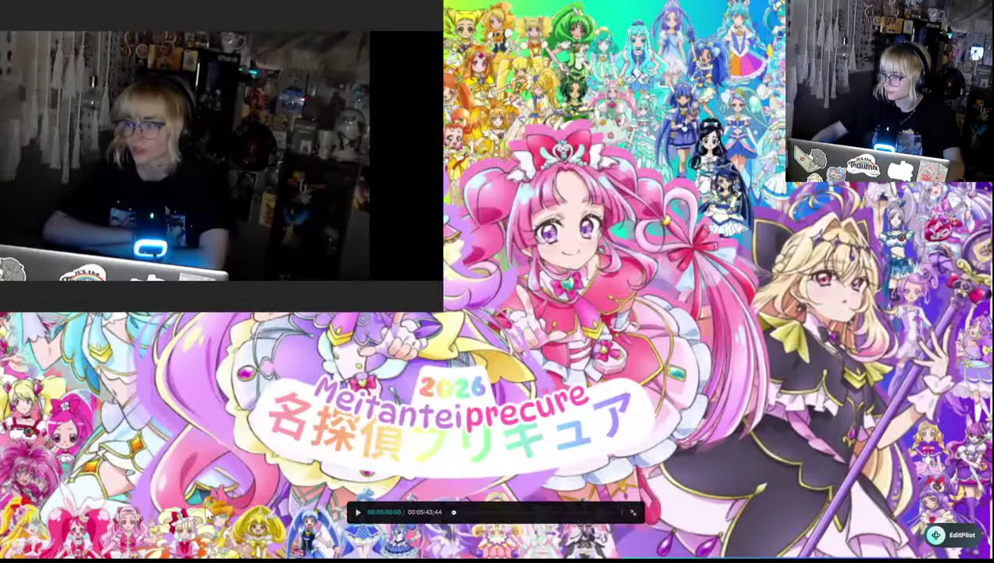
{"action": "left_click", "coordinate": [357, 512]}
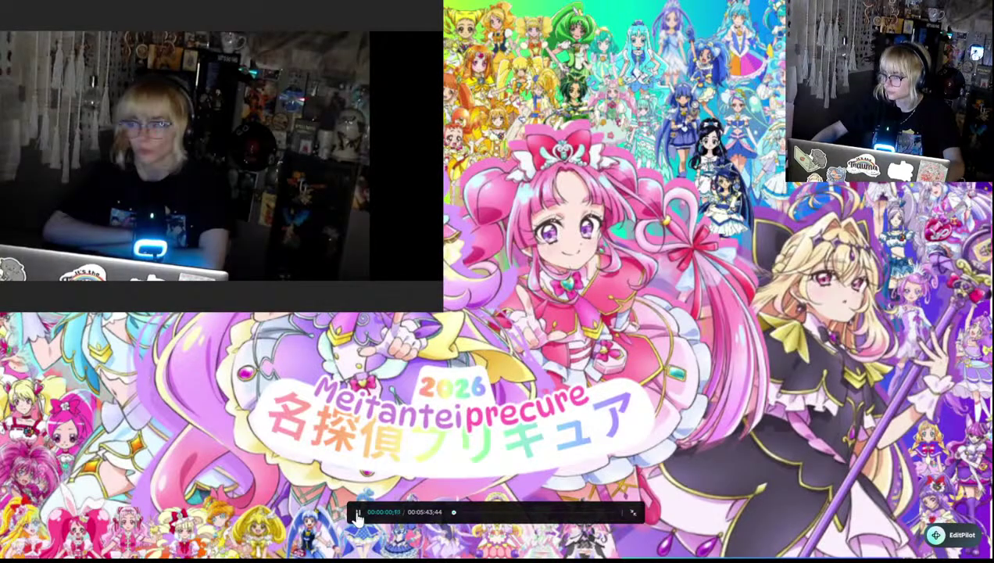
{"action": "left_click", "coordinate": [630, 513]}
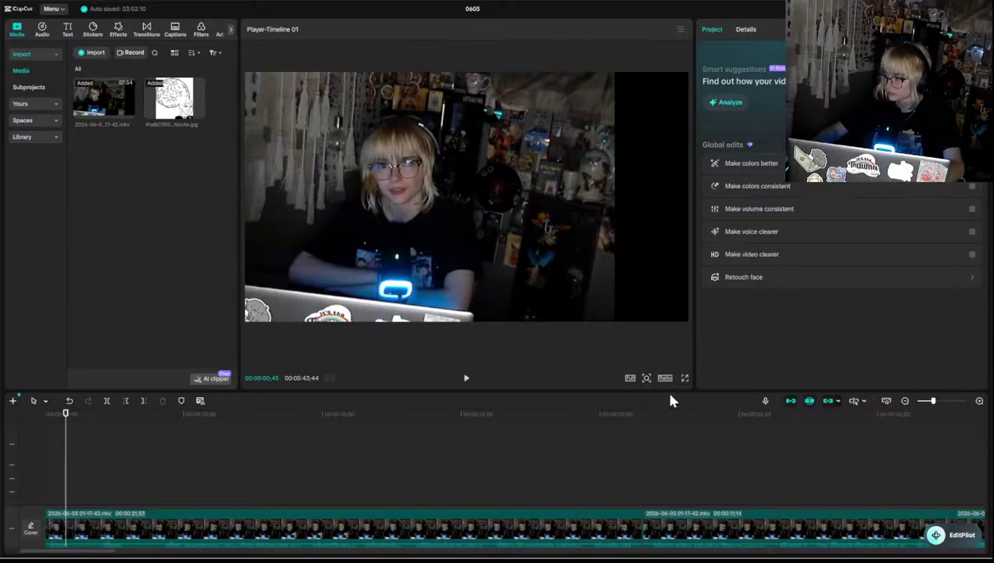
{"action": "left_click", "coordinate": [686, 379]}
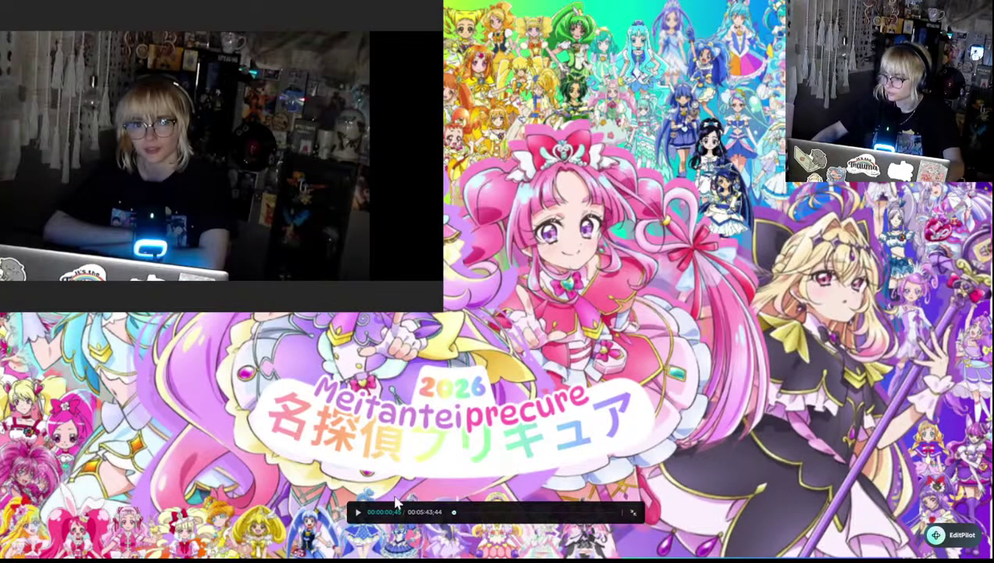
{"action": "left_click", "coordinate": [632, 513]}
- Restore the maximized editor to a smaller window and try the full-screen preview from there
{"action": "left_click", "coordinate": [330, 128]}
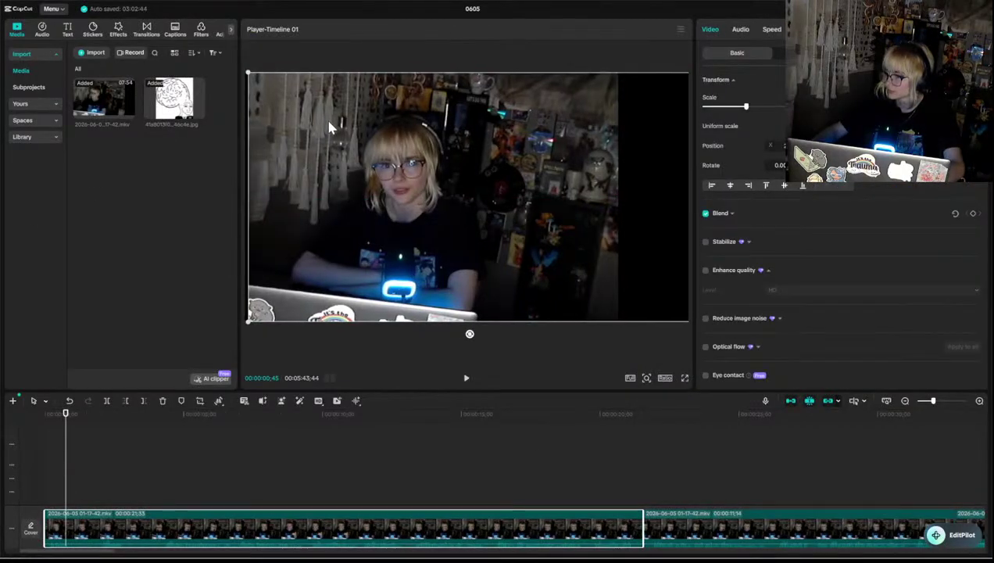
{"action": "left_click_drag", "start_coordinate": [330, 127], "coordinate": [327, 128]}
{"action": "left_click_drag", "start_coordinate": [582, 10], "coordinate": [475, 97]}
{"action": "left_click", "coordinate": [562, 342]}
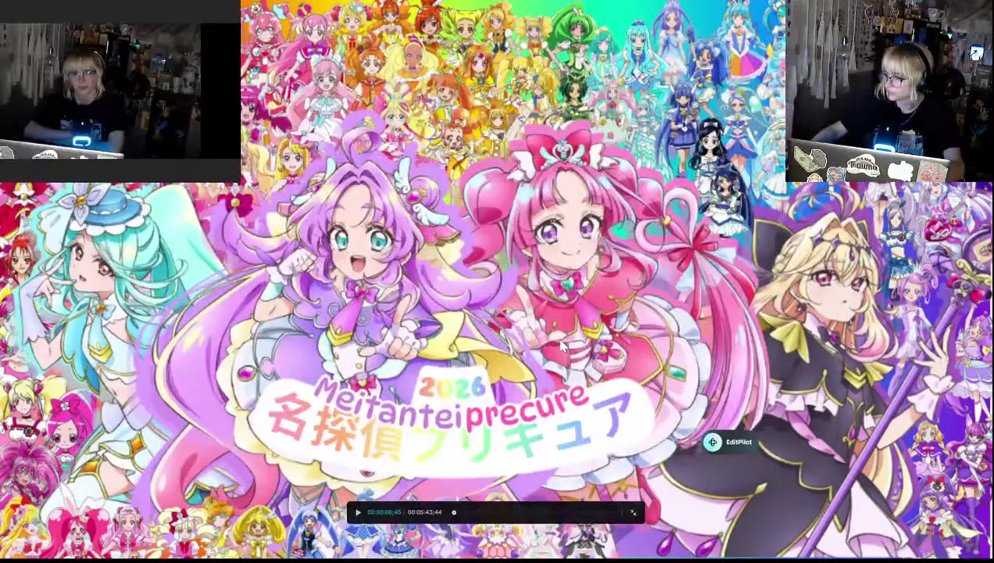
{"action": "left_click", "coordinate": [633, 513]}
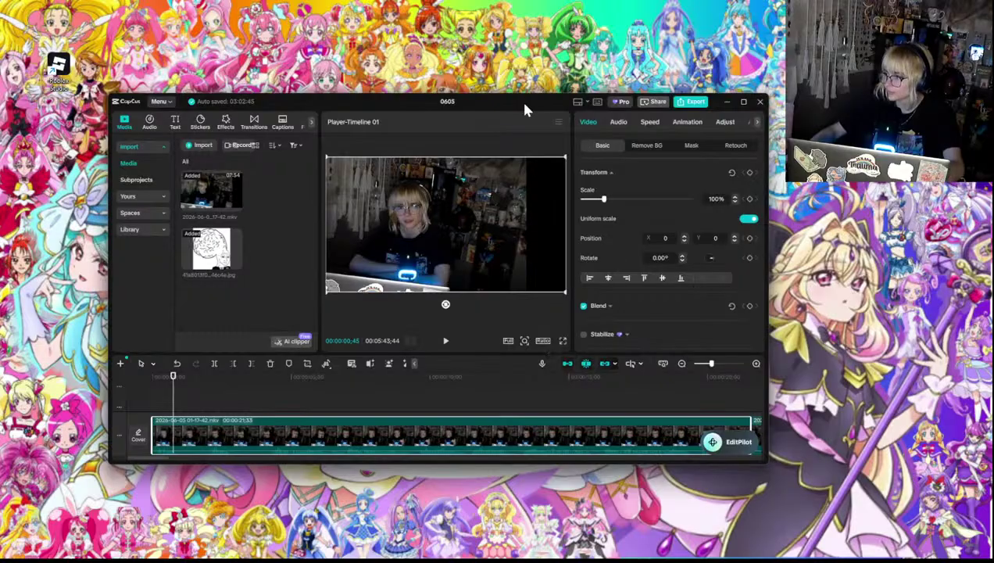
- Move the smaller editor window to two different spots on the desktop, setting the playhead to 00:00:06;05 and trying the full-screen preview from each
{"action": "left_click_drag", "start_coordinate": [520, 99], "coordinate": [743, 189]}
{"action": "left_click", "coordinate": [547, 488]}
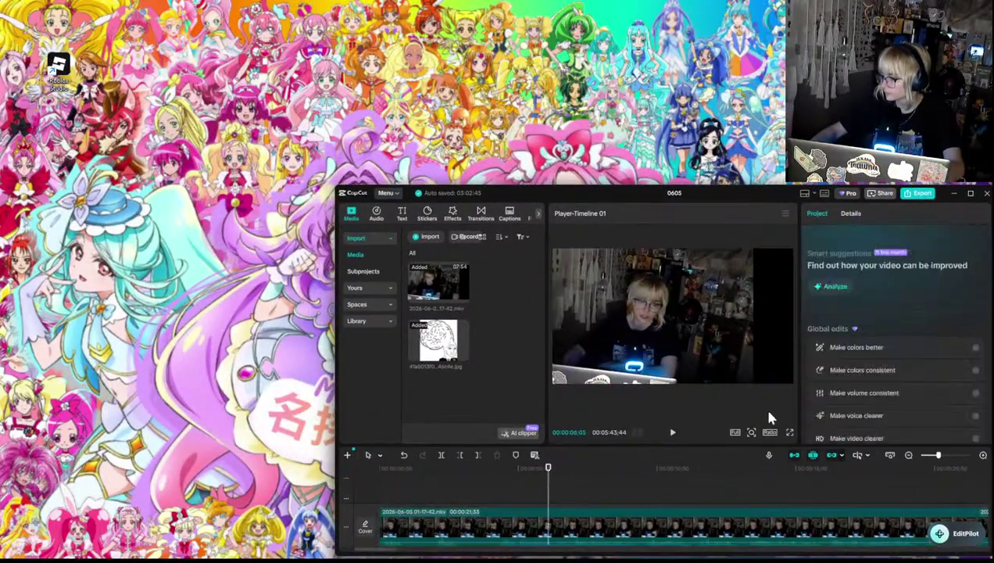
{"action": "left_click", "coordinate": [787, 432]}
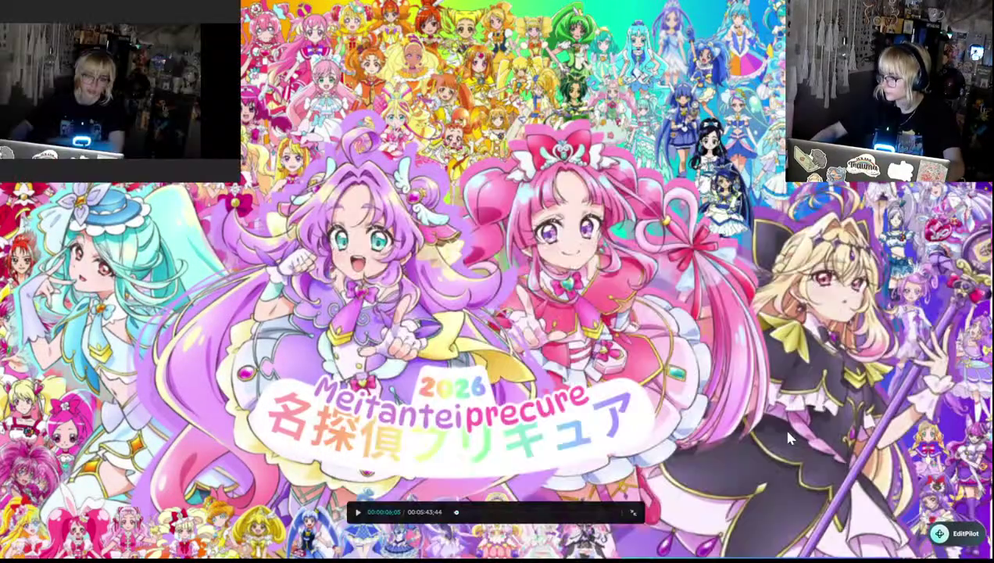
{"action": "left_click", "coordinate": [629, 509]}
{"action": "left_click_drag", "start_coordinate": [735, 192], "coordinate": [395, 16]}
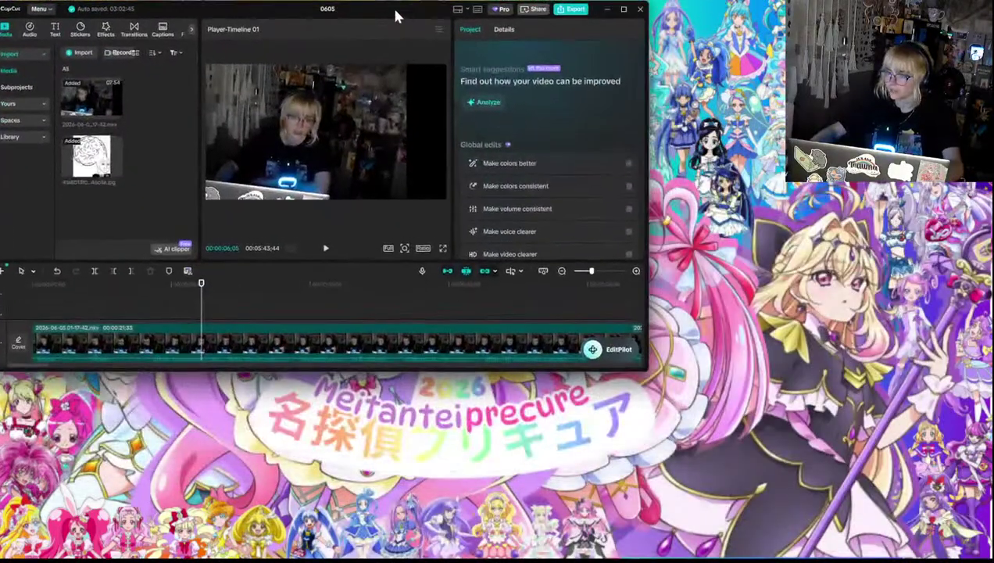
{"action": "left_click", "coordinate": [442, 249]}
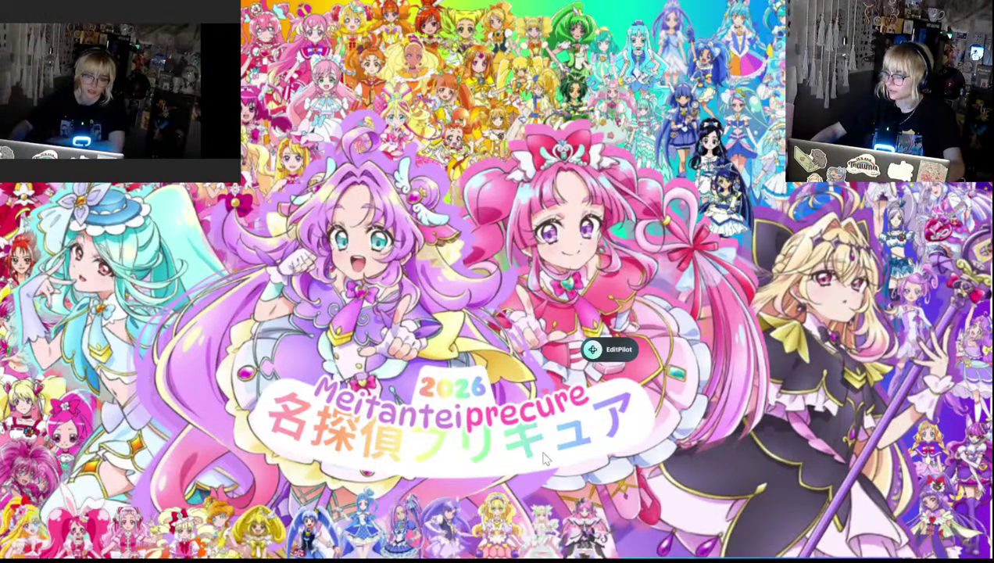
{"action": "mouse_move", "coordinate": [594, 547]}
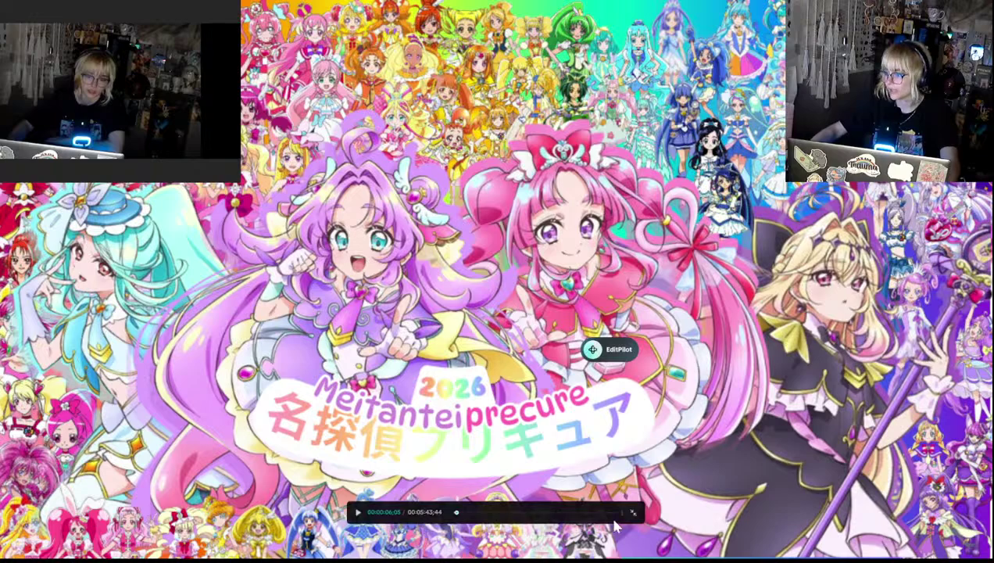
{"action": "left_click", "coordinate": [632, 513]}
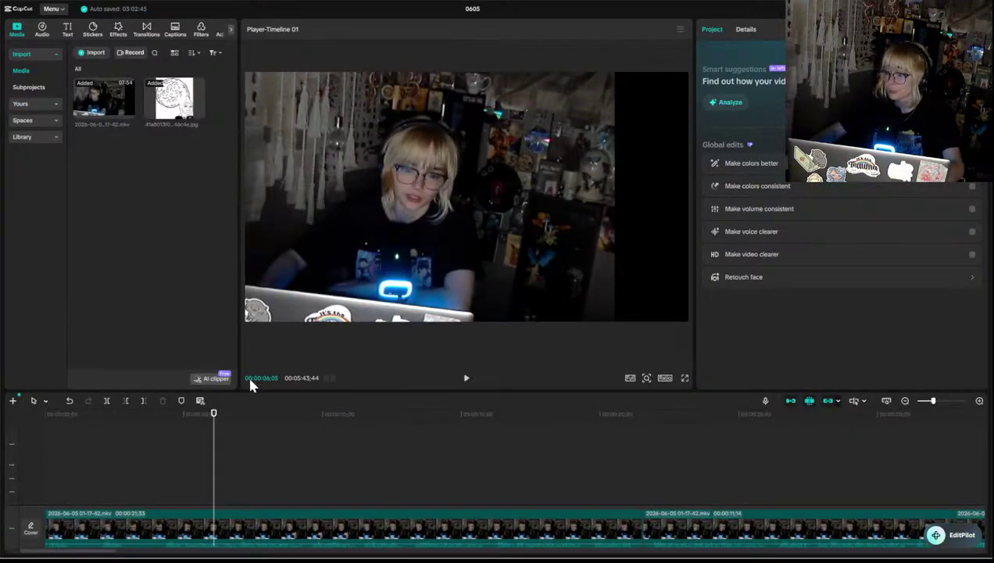
- Enlarge the player area by reducing the timeline's height and narrowing the media area
{"action": "left_click_drag", "start_coordinate": [239, 391], "coordinate": [183, 527]}
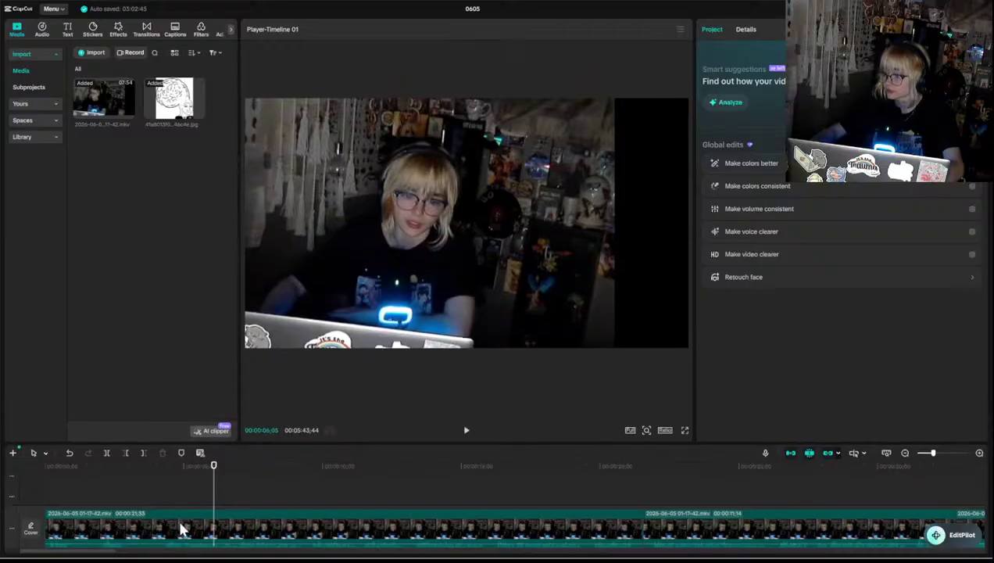
{"action": "left_click_drag", "start_coordinate": [238, 403], "coordinate": [56, 361]}
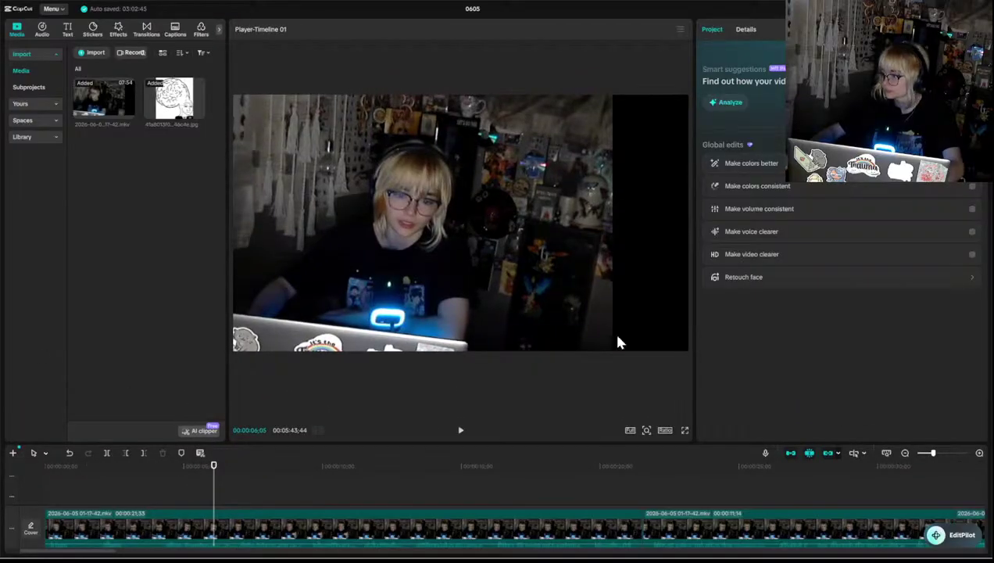
{"action": "left_click_drag", "start_coordinate": [693, 373], "coordinate": [885, 378]}
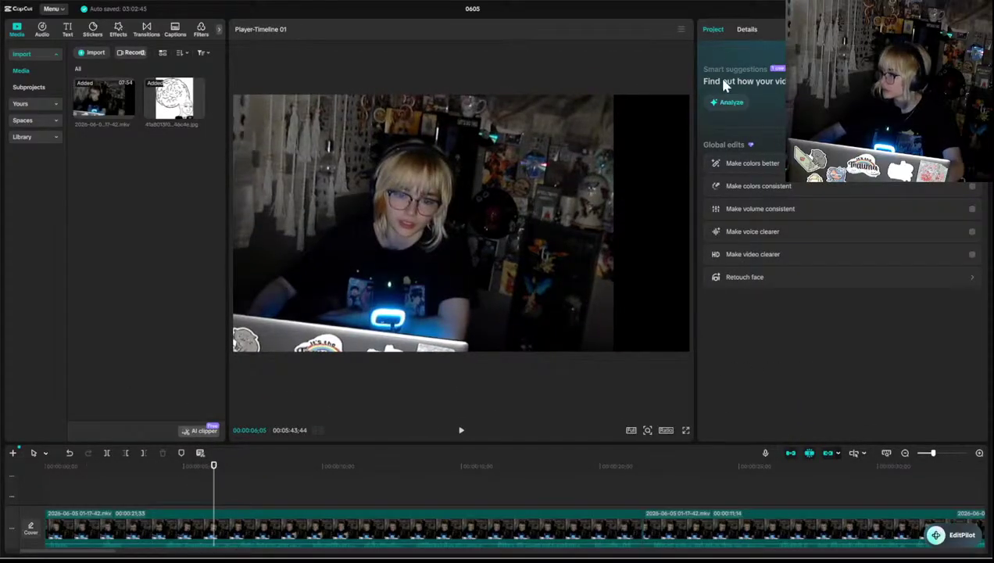
{"action": "left_click", "coordinate": [744, 31]}
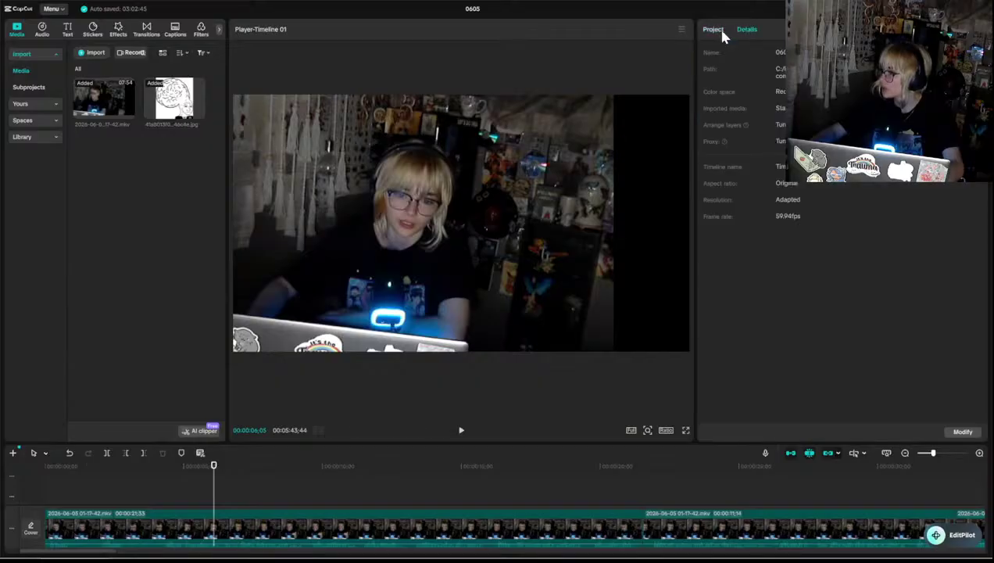
{"action": "left_click", "coordinate": [720, 34]}
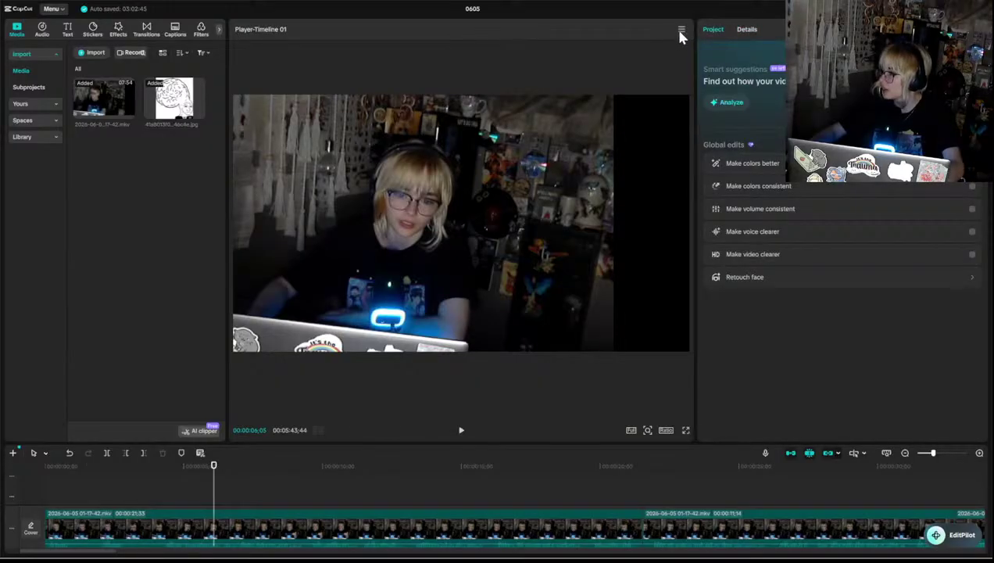
{"action": "left_click", "coordinate": [681, 30]}
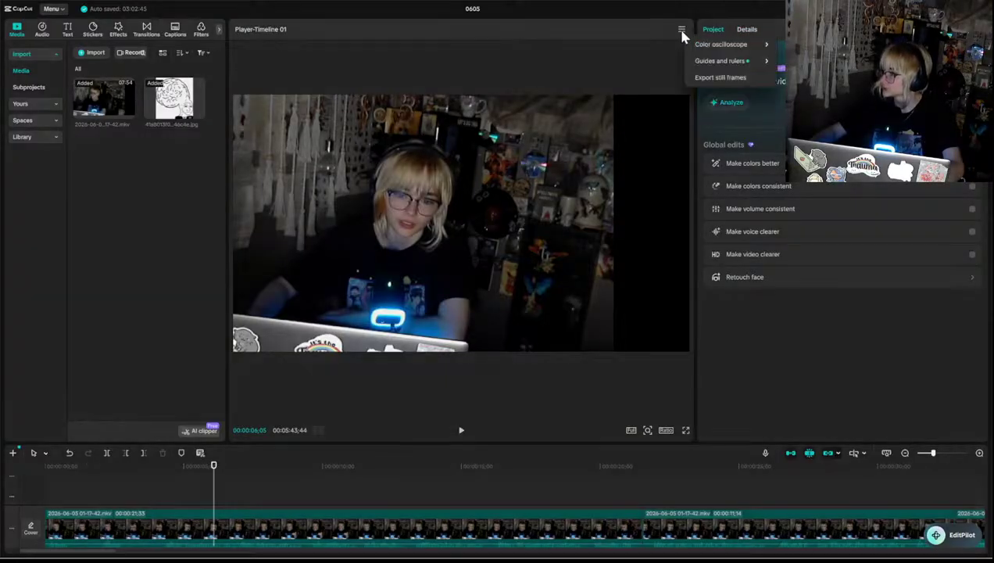
{"action": "left_click", "coordinate": [682, 32]}
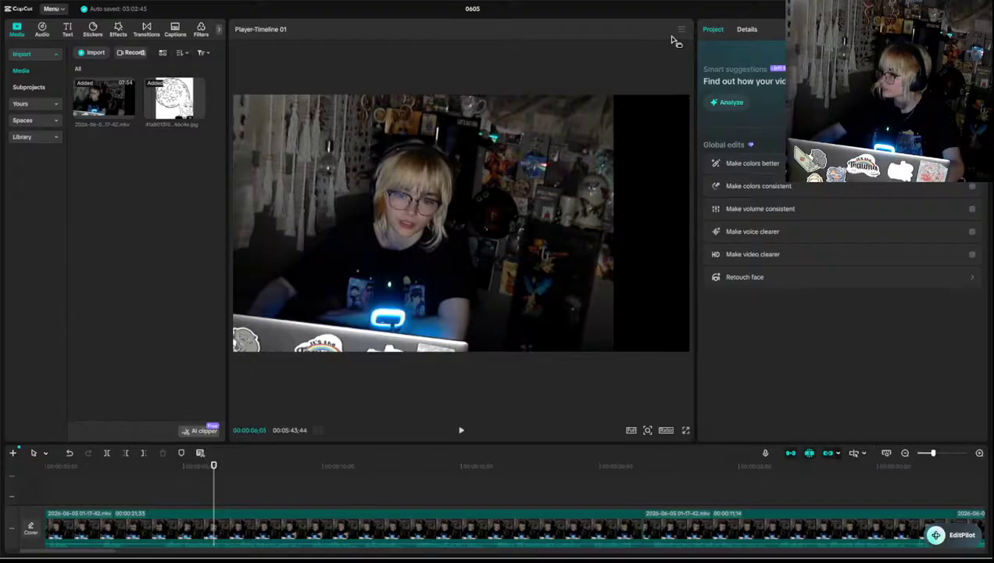
- Detach the player into its own screen-filling window and play a short passage from 00:00:06;05
{"action": "left_click_drag", "start_coordinate": [667, 46], "coordinate": [525, 7]}
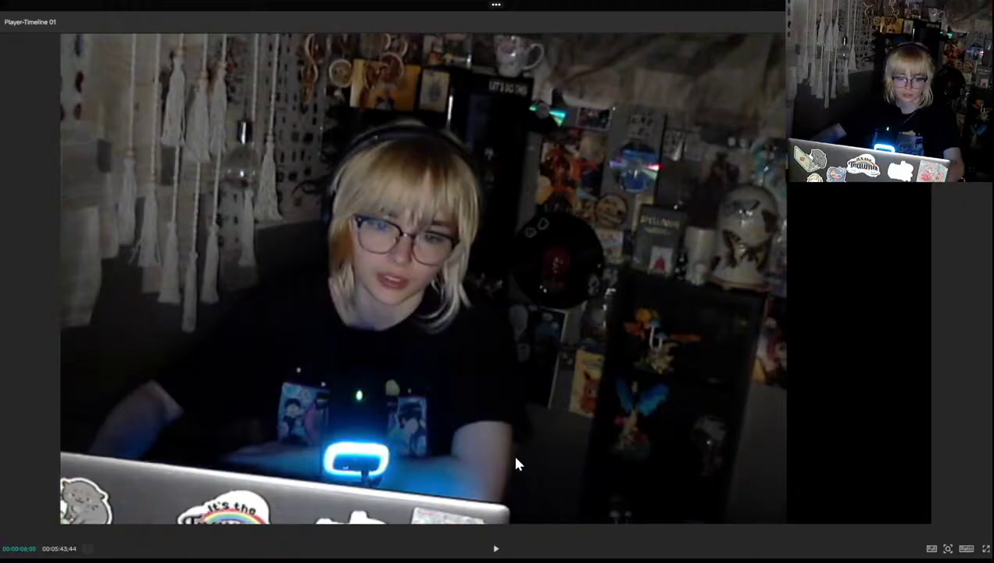
{"action": "left_click", "coordinate": [496, 549]}
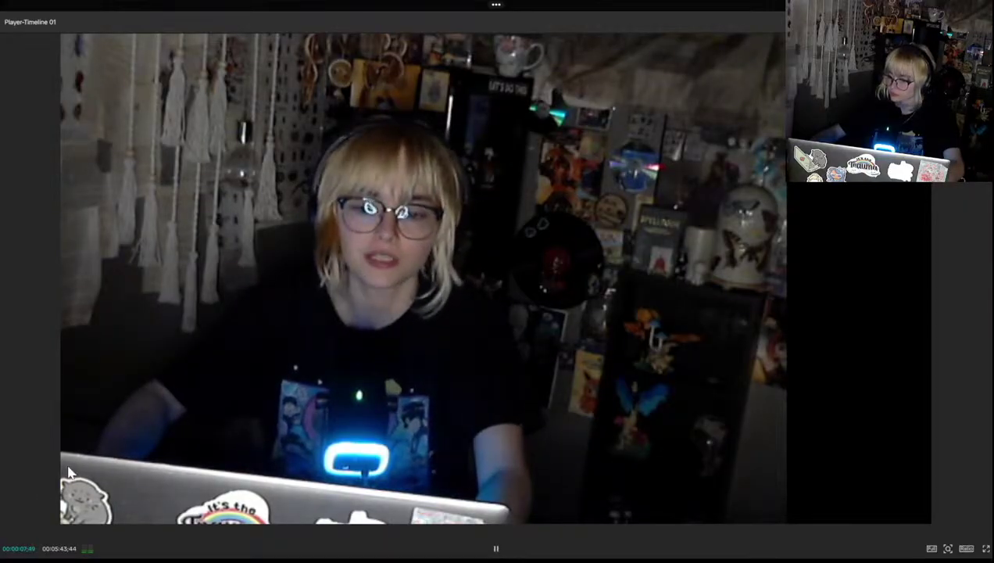
{"action": "key", "text": "space"}
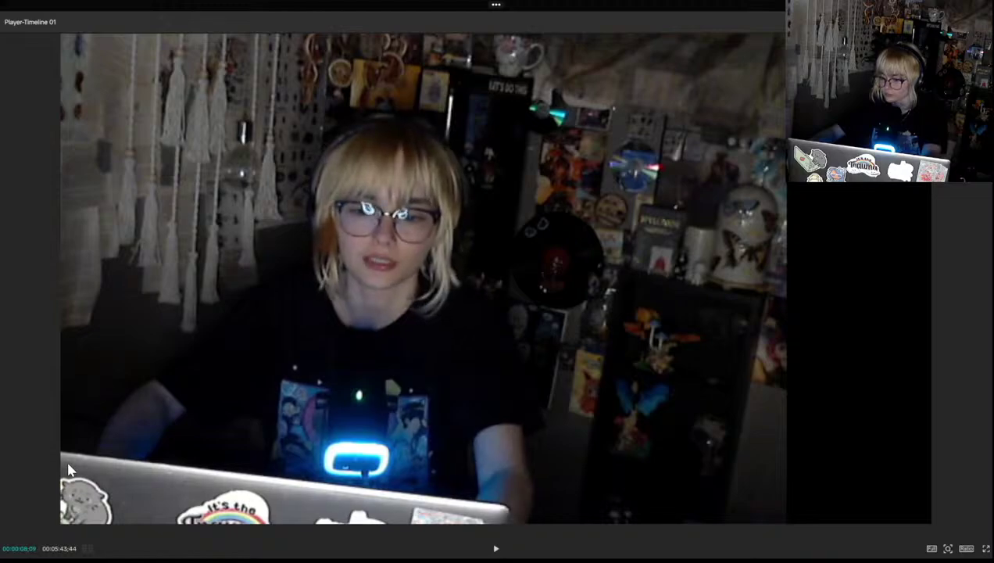
{"action": "key", "text": "Left"}
- Try the full-screen preview from the detached player and return to the detached view
{"action": "left_click", "coordinate": [128, 464]}
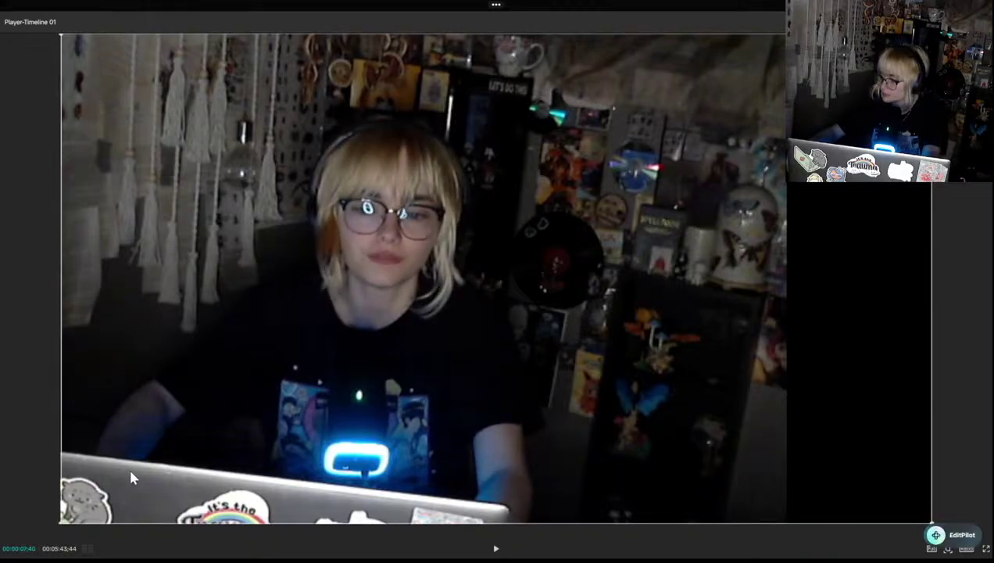
{"action": "left_click", "coordinate": [986, 550]}
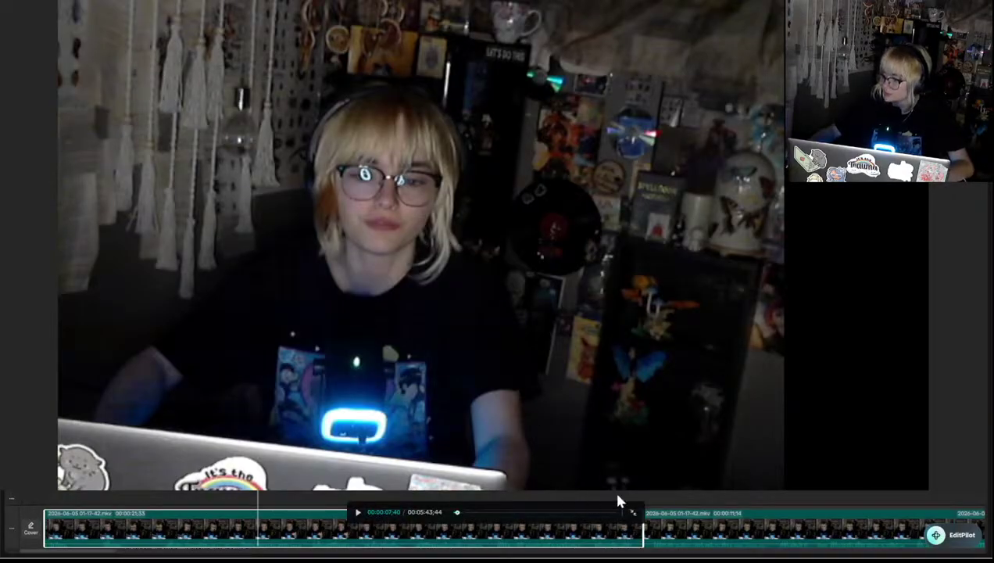
{"action": "left_click", "coordinate": [633, 514]}
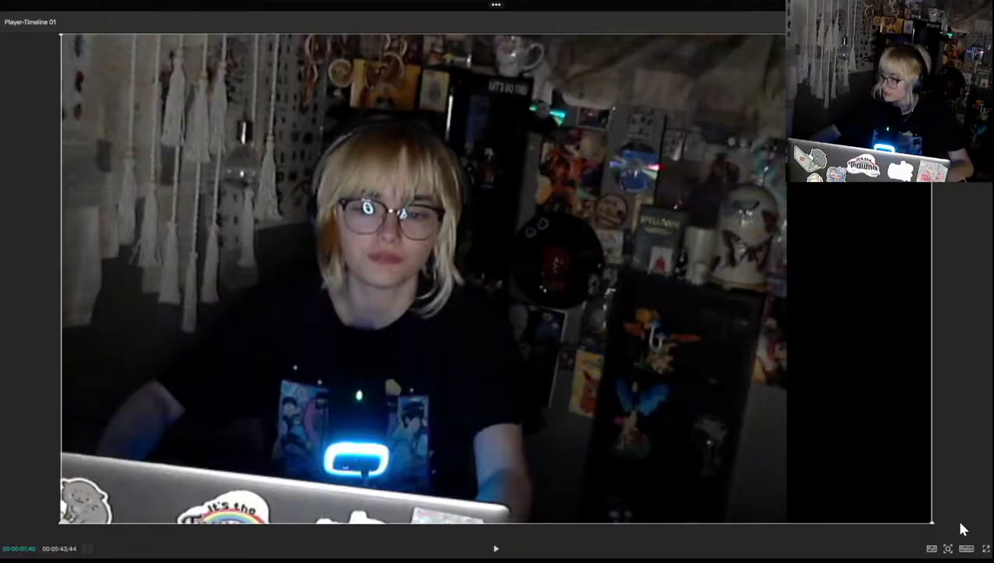
- Return the playhead to 00:00:00;00 and play the opening six seconds in the detached, screen-filling player
{"action": "left_click", "coordinate": [755, 18]}
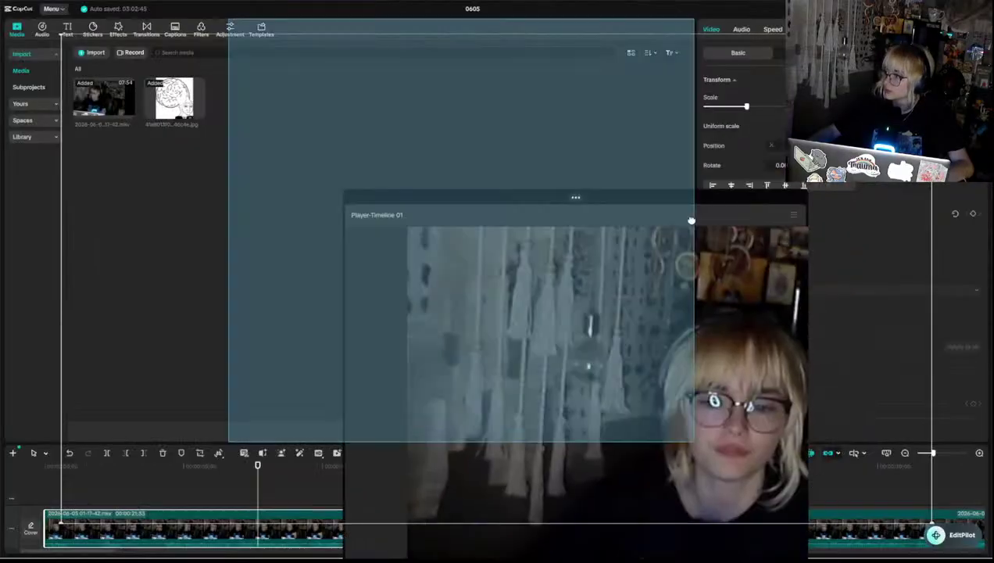
{"action": "left_click", "coordinate": [45, 495]}
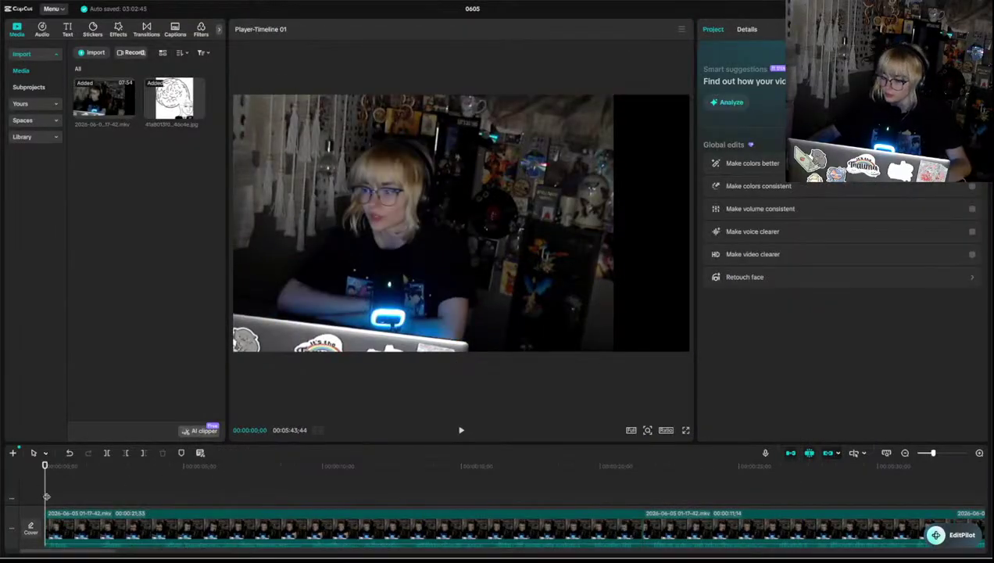
{"action": "left_click_drag", "start_coordinate": [442, 26], "coordinate": [420, 6]}
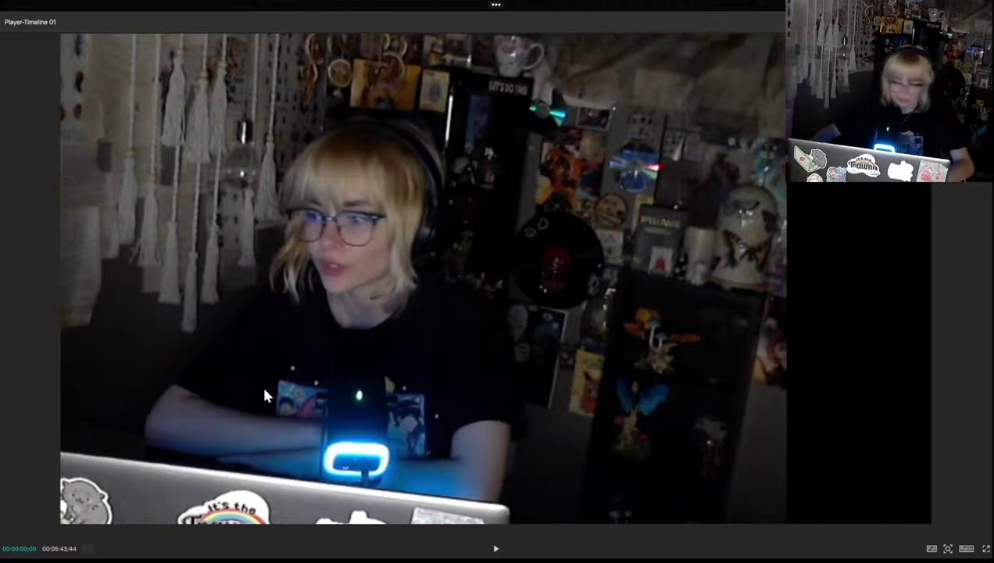
{"action": "key", "text": "space"}
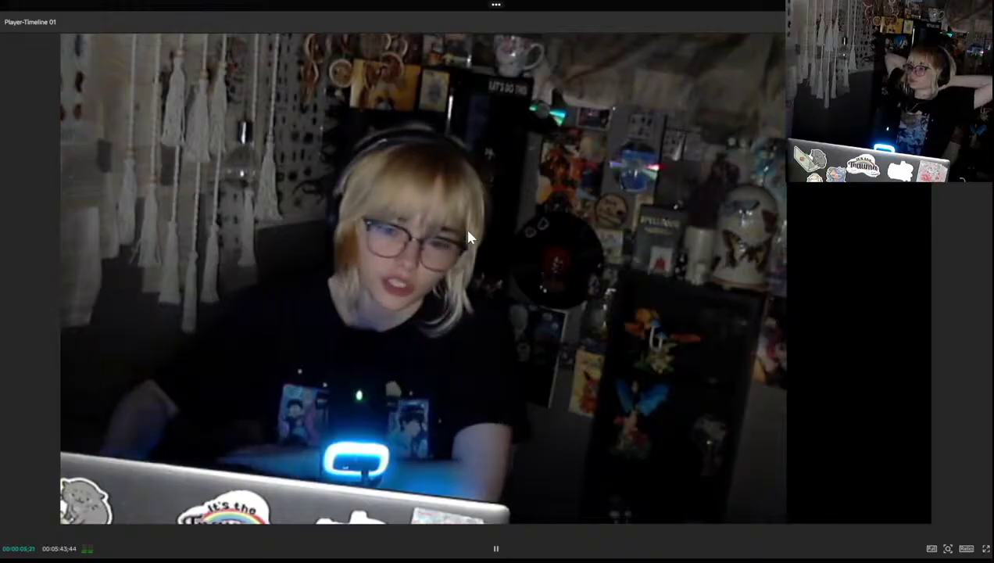
{"action": "key", "text": "space"}
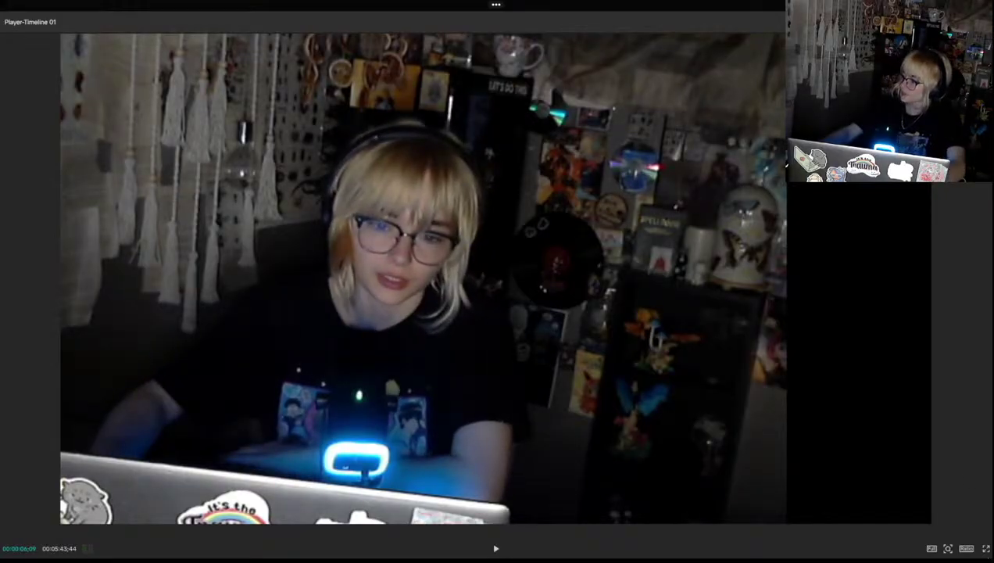
- Try the full-screen preview at 00:00:06;09, close it and dock the player back into the editor
{"action": "left_click", "coordinate": [985, 547]}
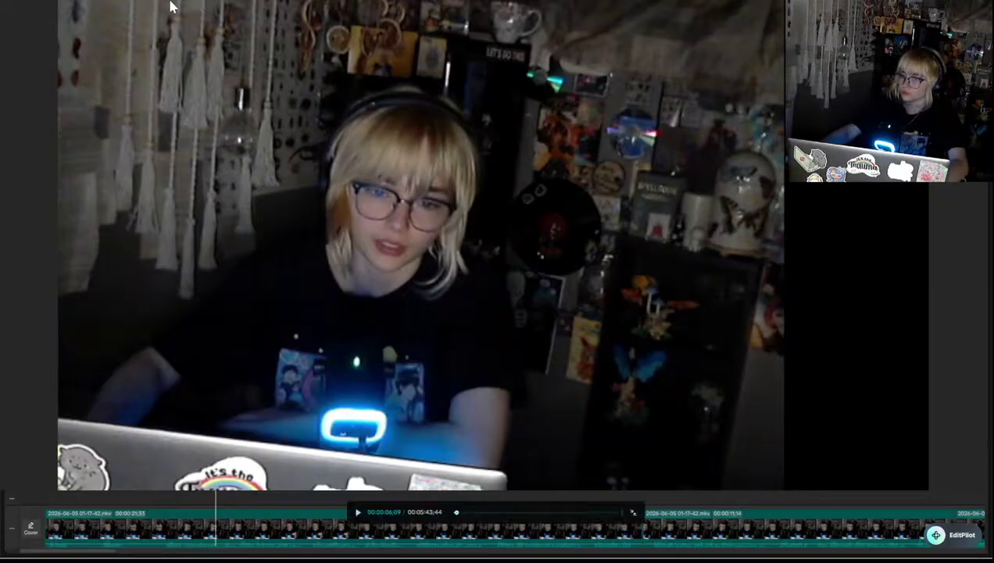
{"action": "left_click", "coordinate": [634, 514]}
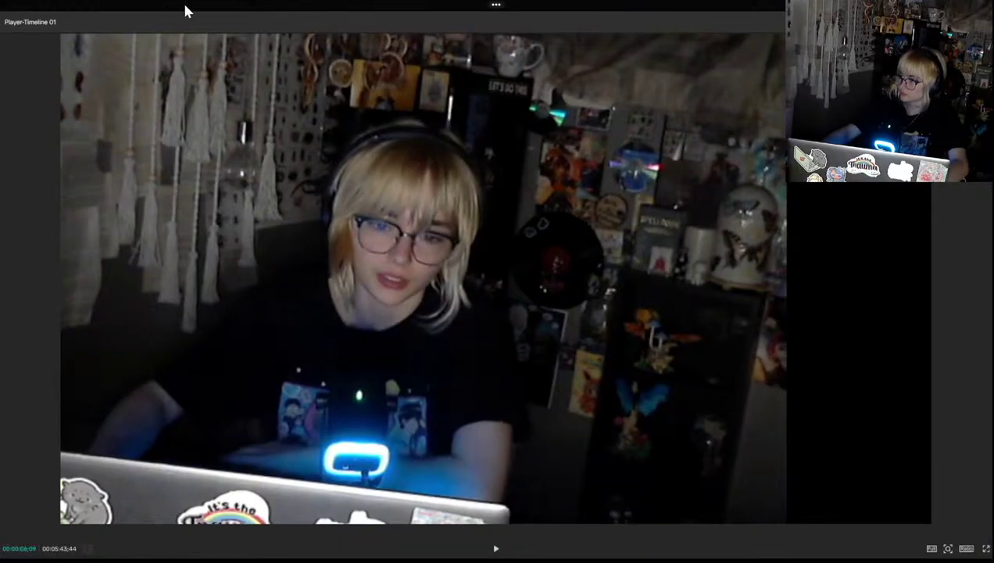
{"action": "key", "text": "Escape"}
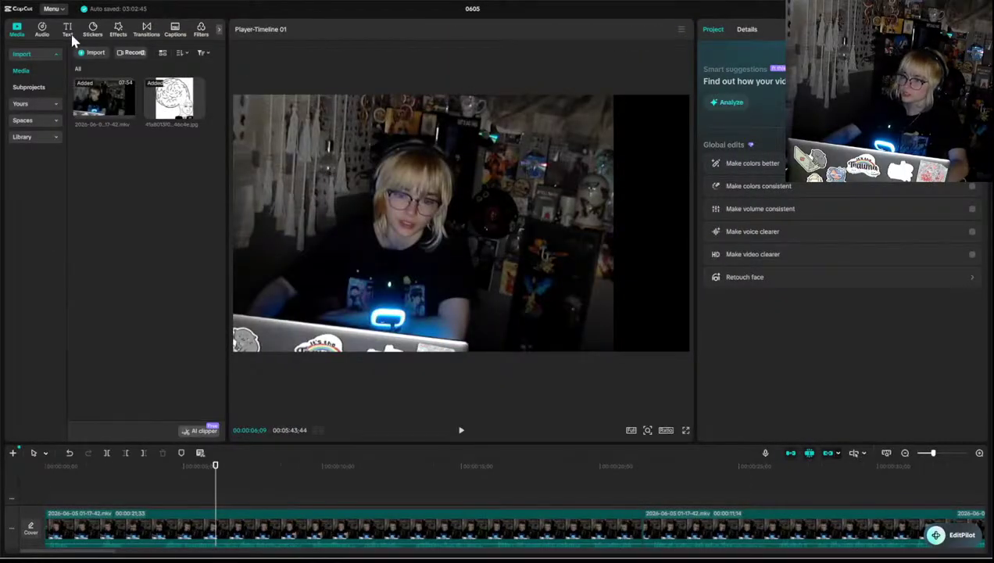
- Add a default text clip above the webcam video at 00:00:00;00
{"action": "left_click", "coordinate": [67, 32]}
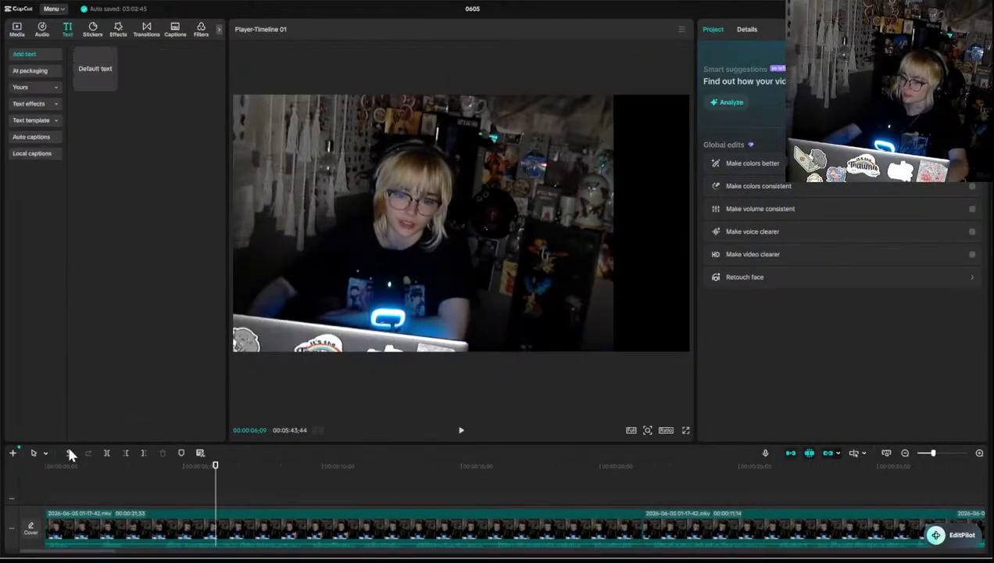
{"action": "left_click", "coordinate": [40, 485]}
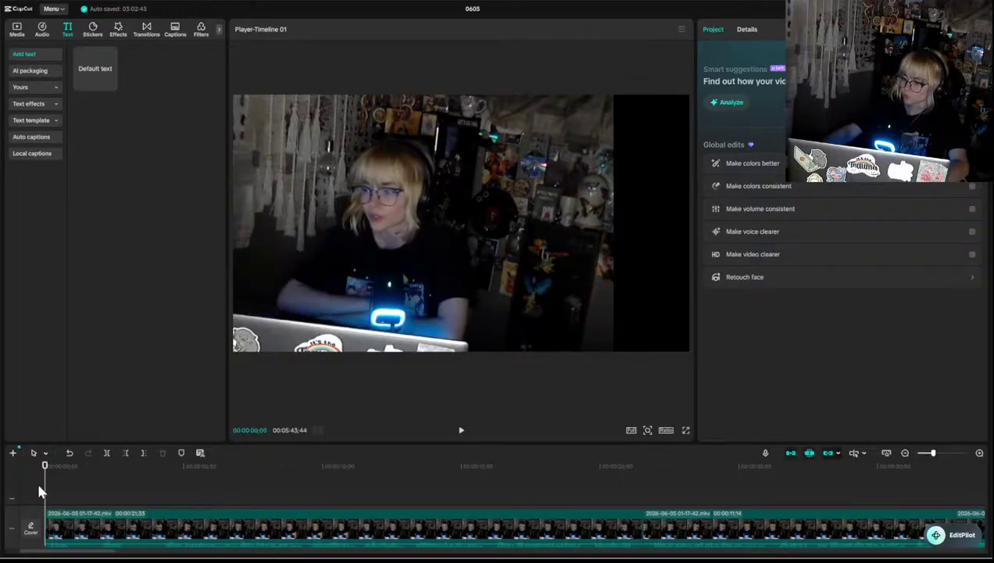
{"action": "left_click", "coordinate": [111, 85]}
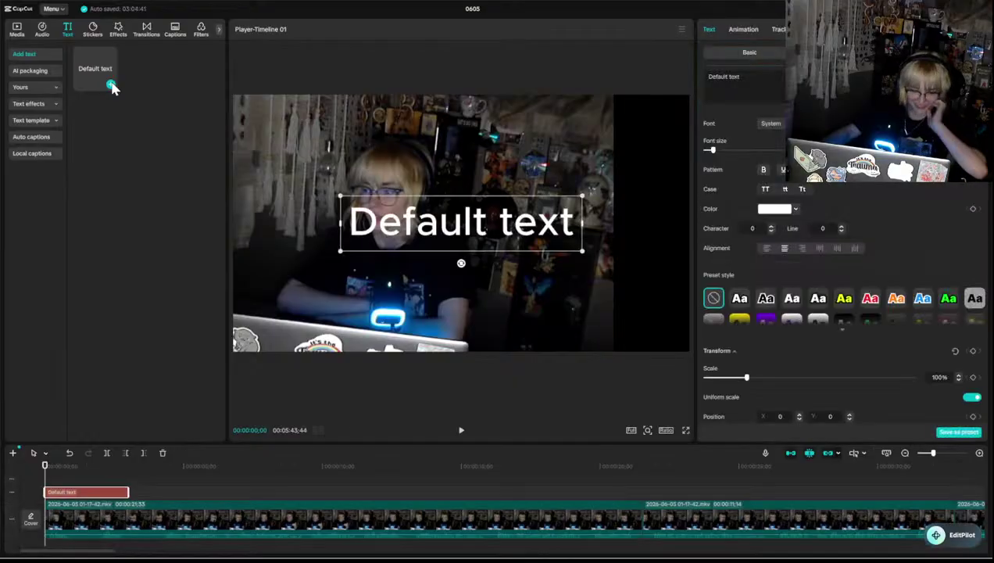
- Replace the new text clip's placeholder wording with "What am i?"
{"action": "double_click", "coordinate": [758, 85]}
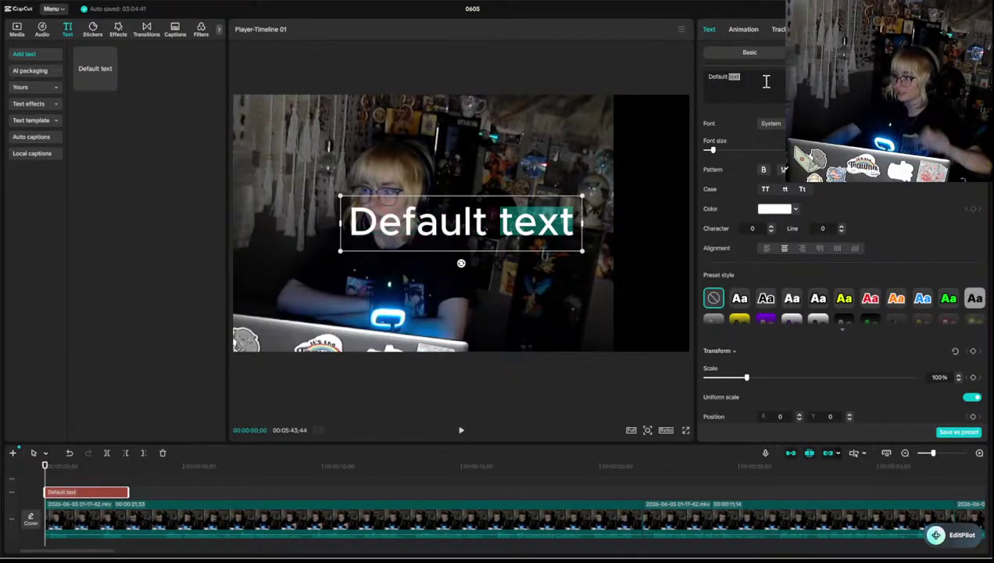
{"action": "left_click", "coordinate": [763, 84]}
{"action": "double_click", "coordinate": [764, 85]}
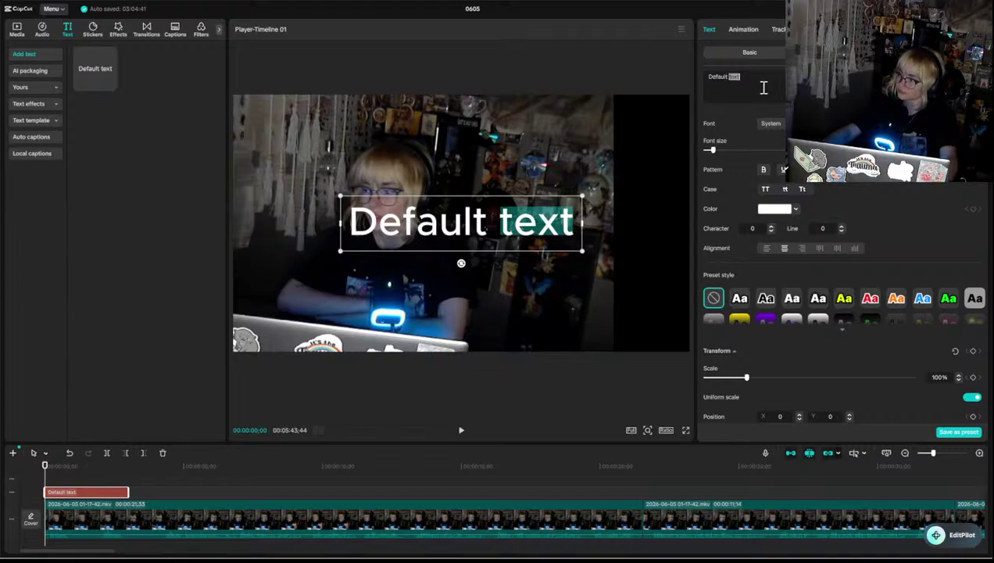
{"action": "triple_click", "coordinate": [763, 88]}
{"action": "triple_click", "coordinate": [762, 87]}
{"action": "double_click", "coordinate": [761, 88]}
{"action": "left_click", "coordinate": [761, 87]}
{"action": "triple_click", "coordinate": [761, 88]}
{"action": "key", "text": "BackSpace"}
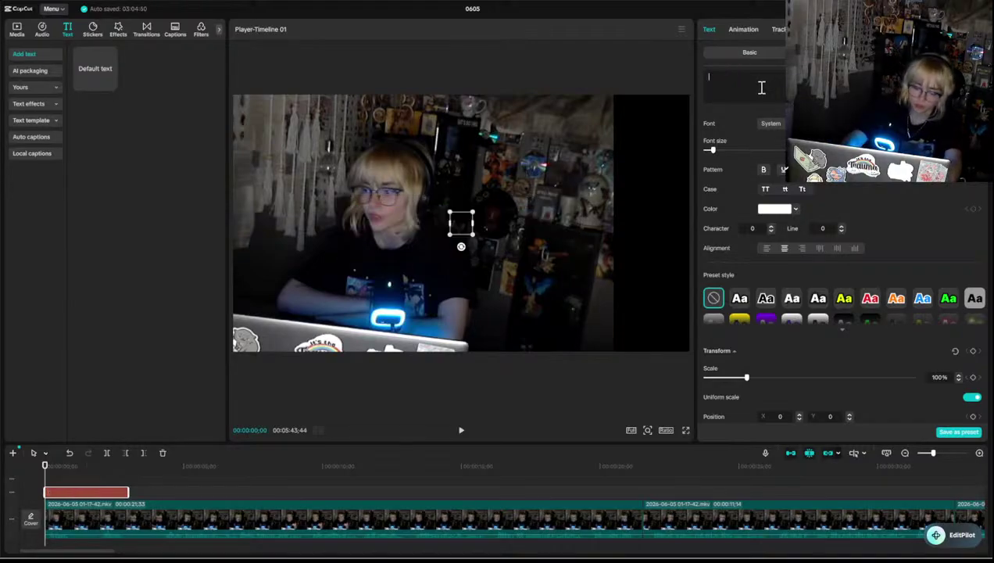
{"action": "type", "text": "What am i"}
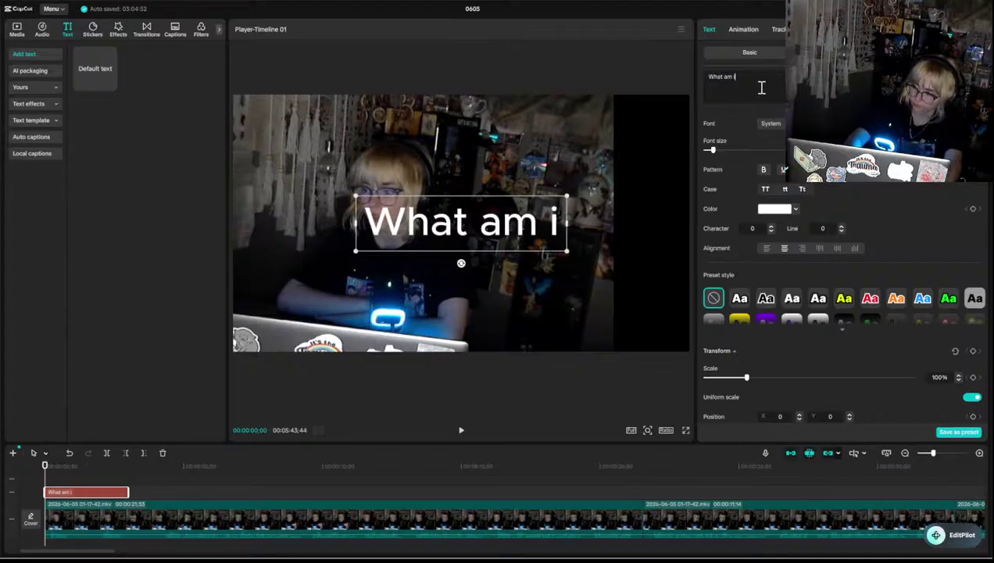
{"action": "type", "text": "?\""}
{"action": "key", "text": "BackSpace"}
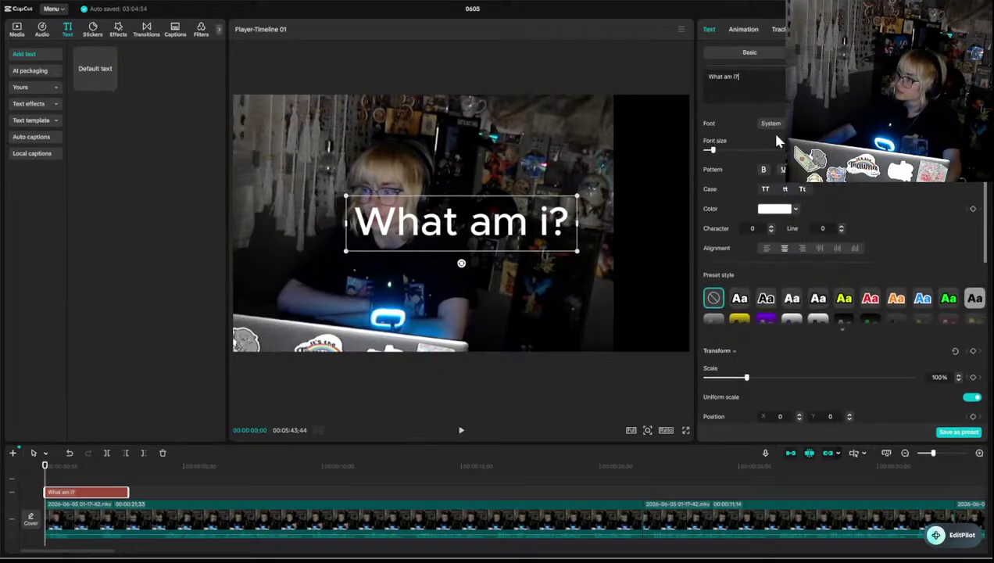
- Try several fonts on the "What am i?" text, including Disco, Gasoek, Lalezar, Lemonada and Ubuntu
{"action": "left_click", "coordinate": [770, 125]}
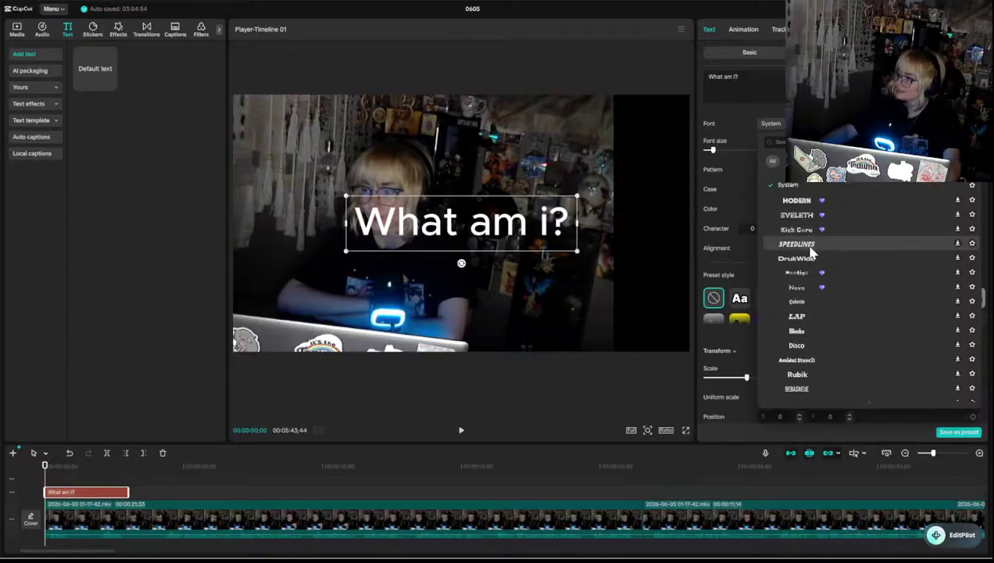
{"action": "left_click", "coordinate": [798, 330]}
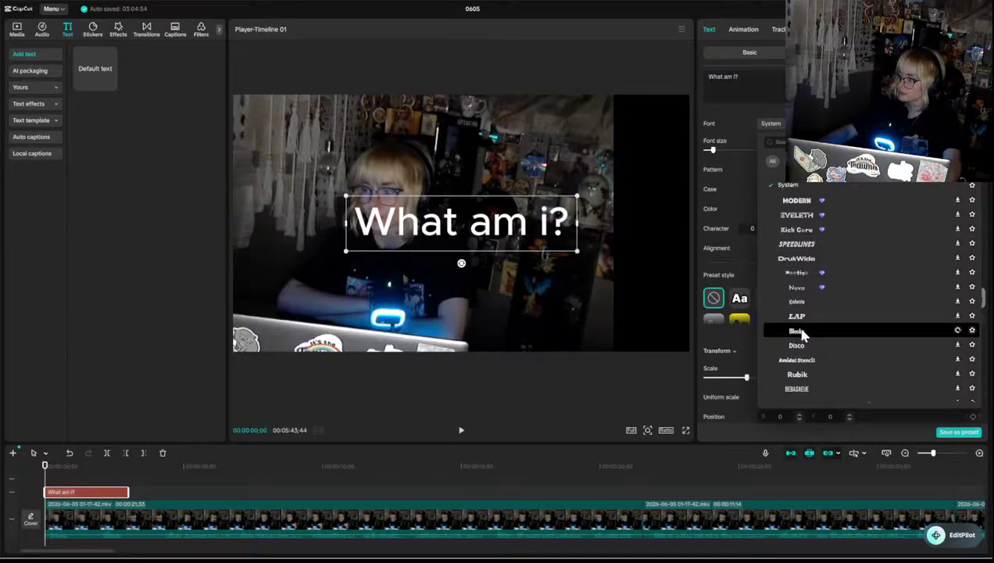
{"action": "left_click", "coordinate": [798, 344]}
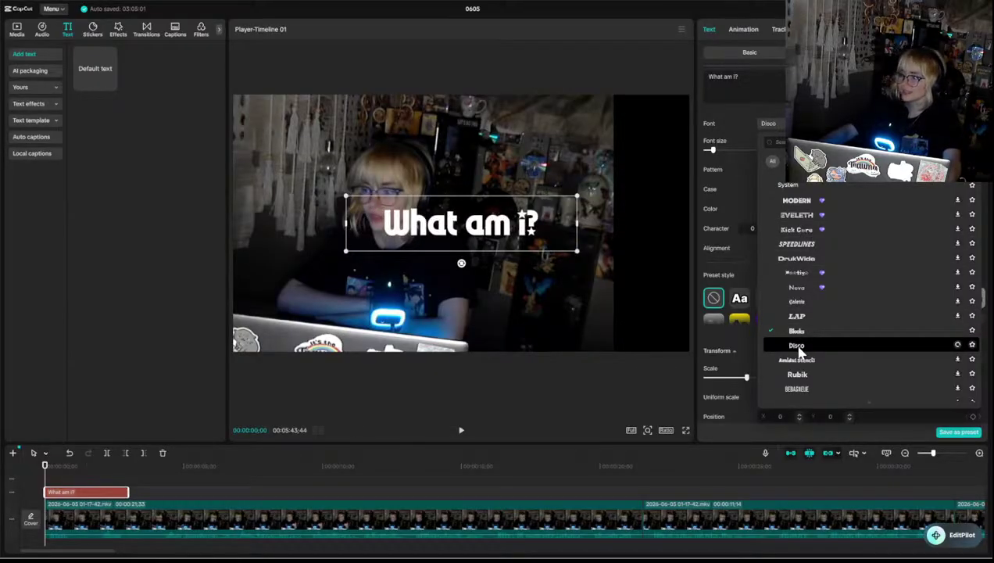
{"action": "scroll", "coordinate": [799, 350], "scroll_direction": "down", "scroll_amount": 3}
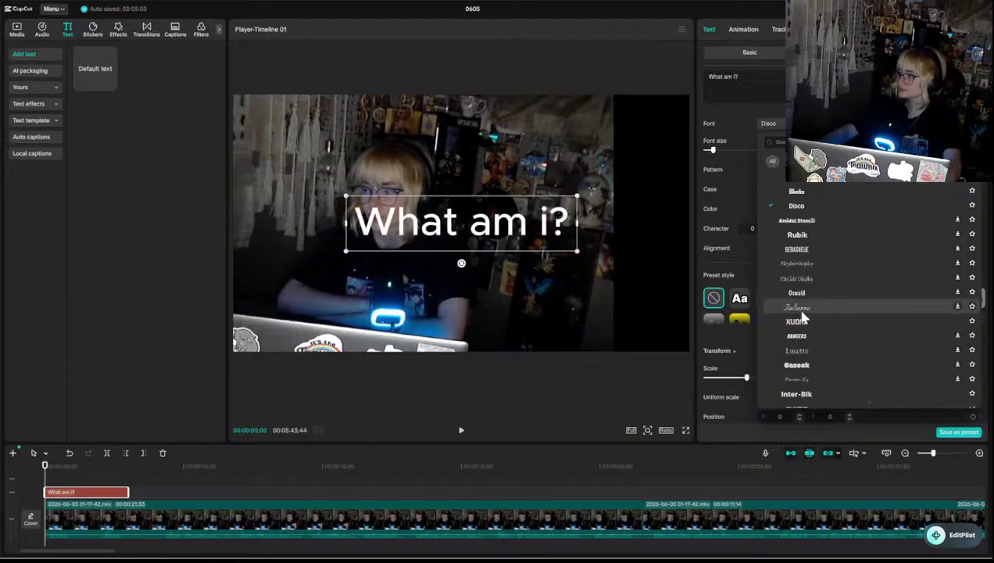
{"action": "left_click", "coordinate": [805, 363]}
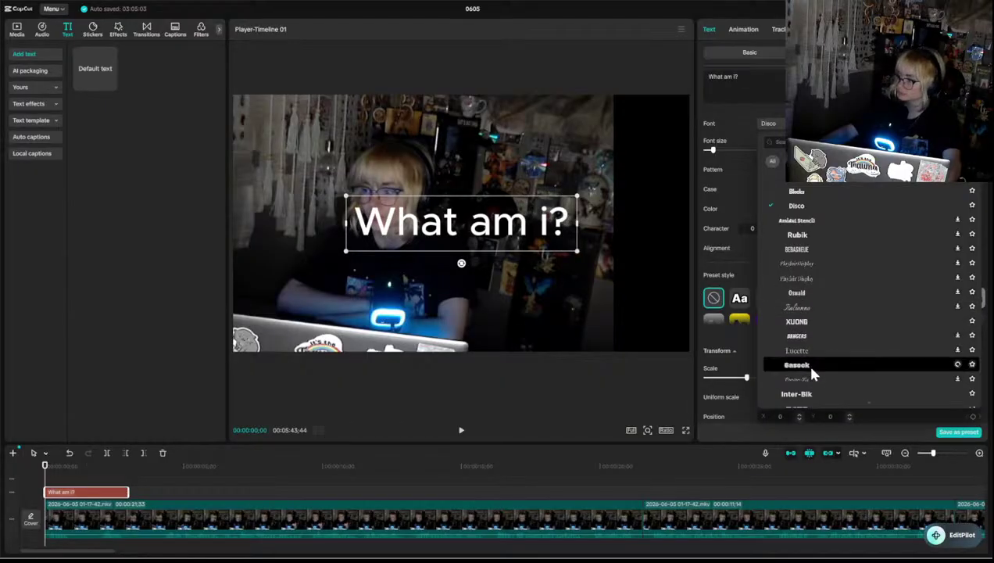
{"action": "scroll", "coordinate": [808, 367], "scroll_direction": "down", "scroll_amount": 3}
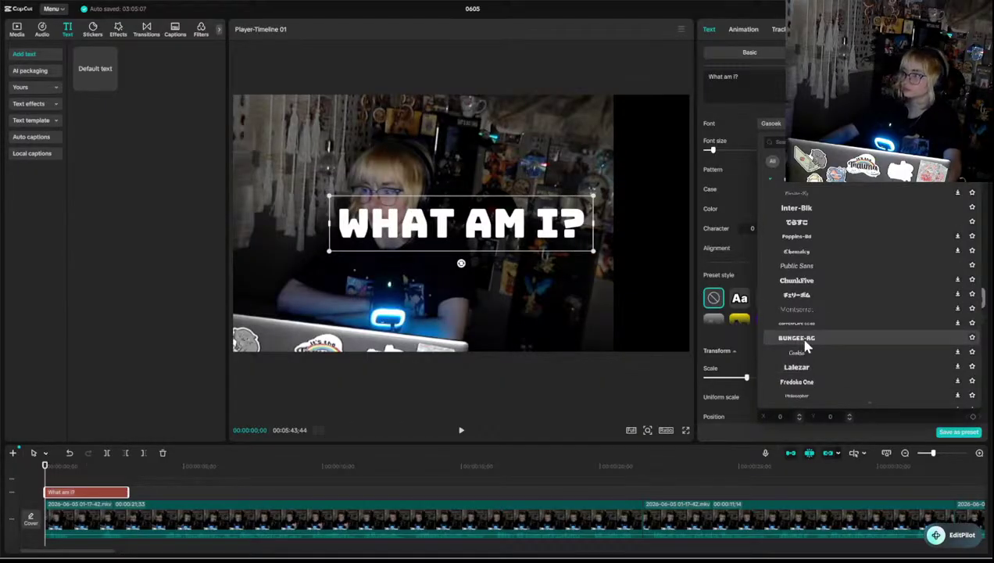
{"action": "left_click", "coordinate": [798, 297]}
{"action": "scroll", "coordinate": [804, 315], "scroll_direction": "down", "scroll_amount": 4}
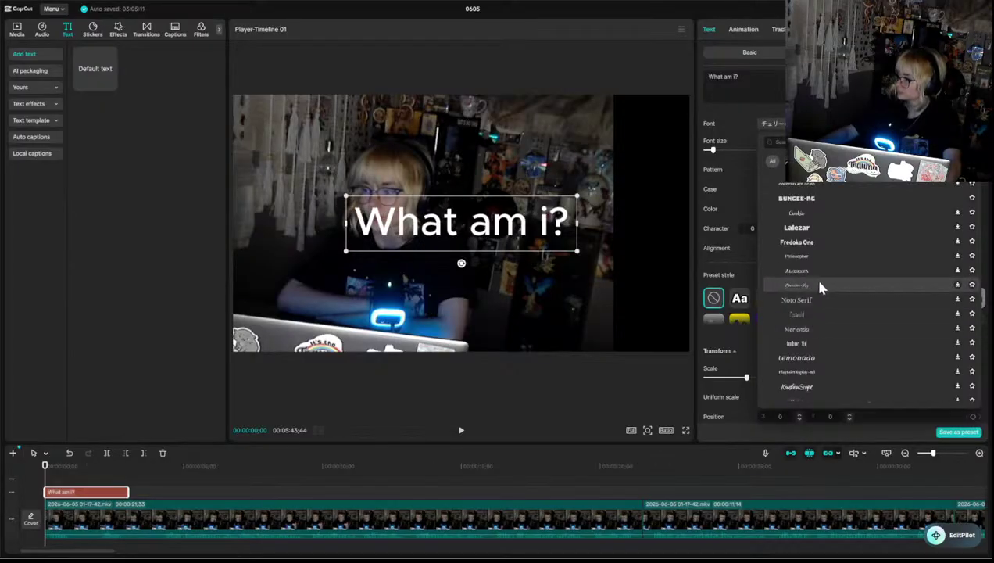
{"action": "left_click", "coordinate": [788, 226]}
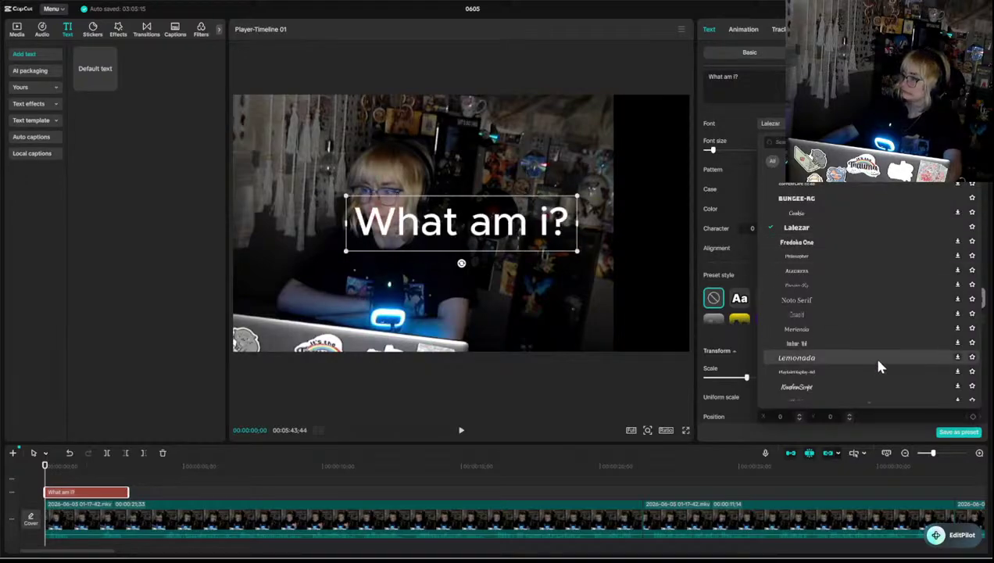
{"action": "scroll", "coordinate": [875, 356], "scroll_direction": "down", "scroll_amount": 2}
{"action": "left_click", "coordinate": [801, 265]}
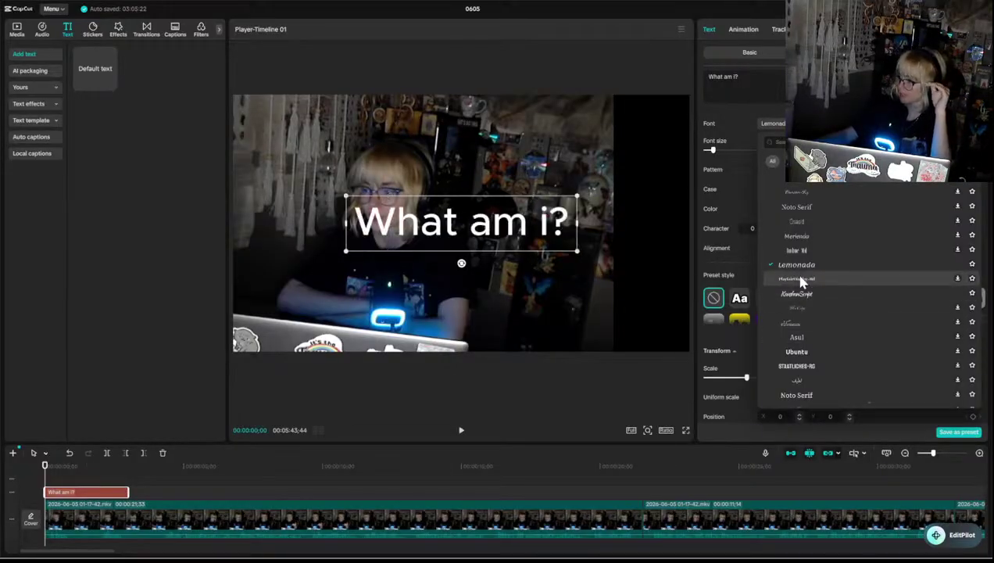
{"action": "scroll", "coordinate": [816, 289], "scroll_direction": "down", "scroll_amount": 2}
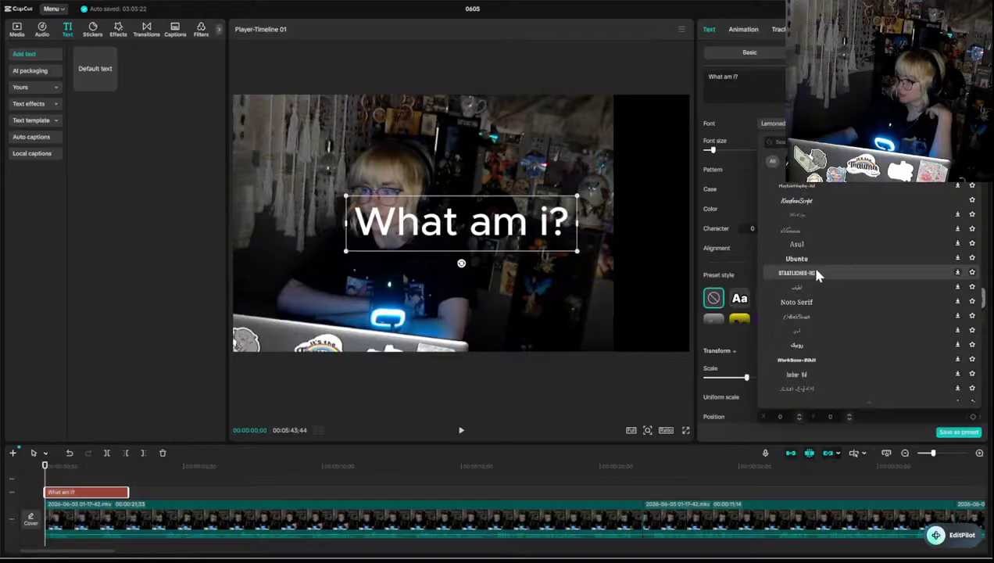
{"action": "left_click", "coordinate": [808, 253]}
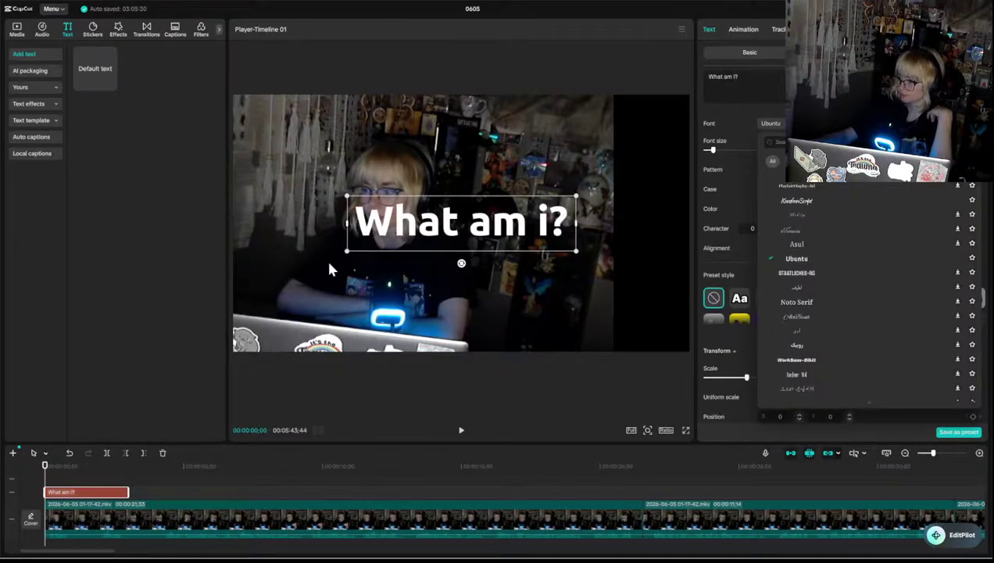
- Set the "What am i?" text's font to WorkSans-BlkIt and mark that font as a favourite
{"action": "scroll", "coordinate": [809, 328], "scroll_direction": "down", "scroll_amount": 2}
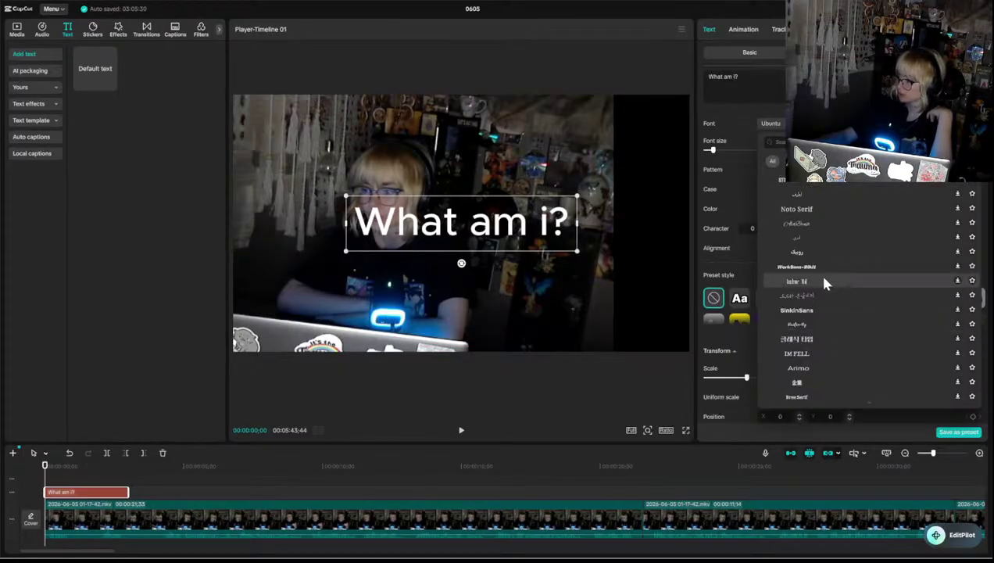
{"action": "left_click", "coordinate": [821, 265]}
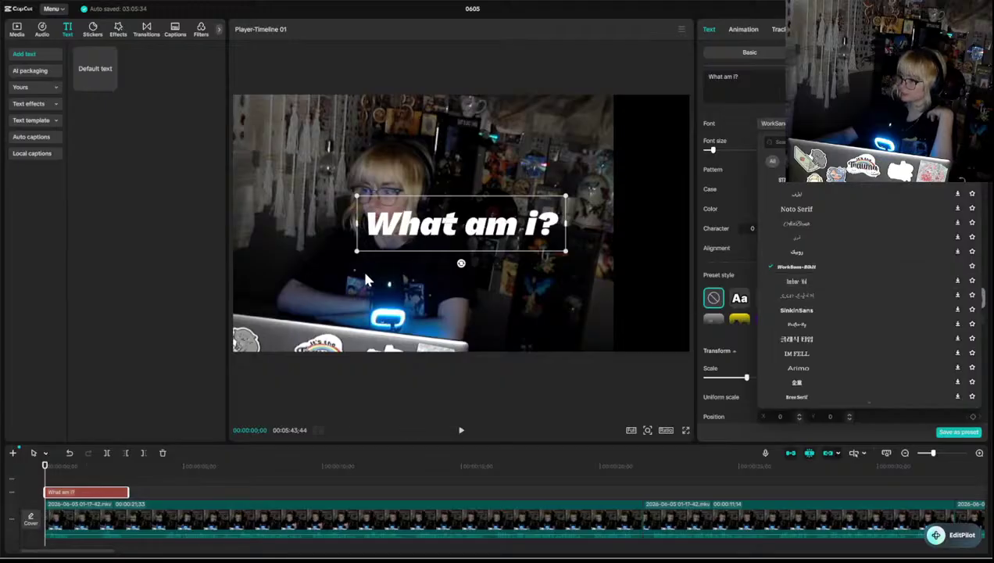
{"action": "left_click", "coordinate": [972, 267]}
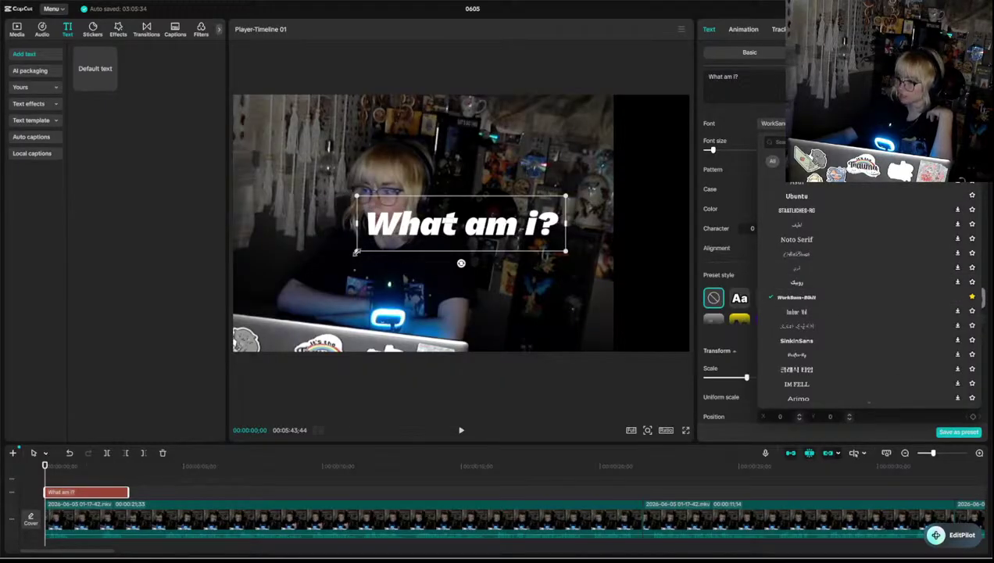
- Enlarge the "What am i?" text to about 164% and move it to the frame's upper left, about X -598, Y 698
{"action": "left_click_drag", "start_coordinate": [356, 252], "coordinate": [288, 264]}
{"action": "left_click_drag", "start_coordinate": [360, 244], "coordinate": [279, 159]}
- Try collapsing and toggling the Blend settings of the "What am i?" text and adjusting its opacity
{"action": "scroll", "coordinate": [770, 324], "scroll_direction": "down", "scroll_amount": 5}
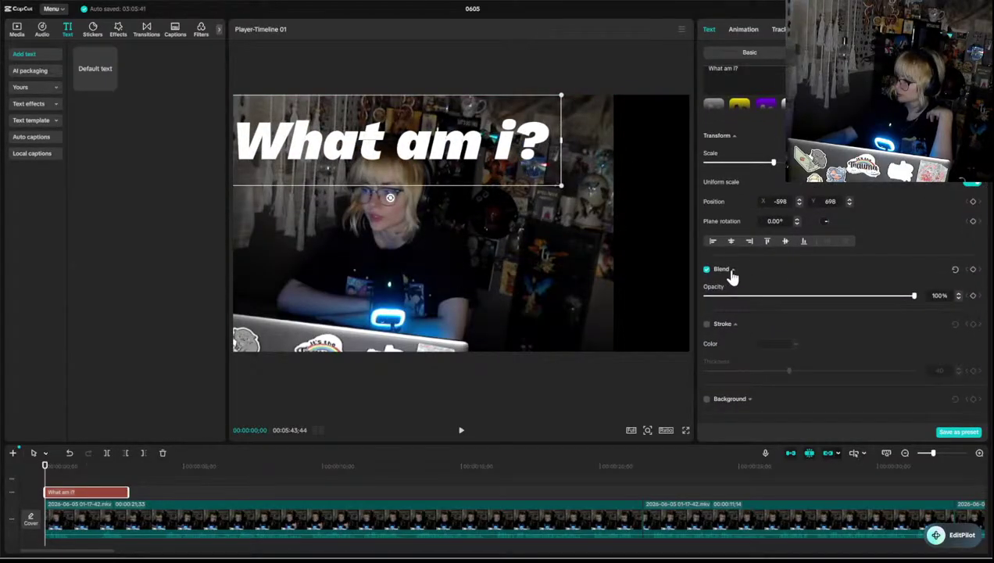
{"action": "left_click", "coordinate": [730, 271]}
{"action": "left_click", "coordinate": [730, 270]}
{"action": "left_click", "coordinate": [706, 270]}
{"action": "left_click", "coordinate": [707, 271]}
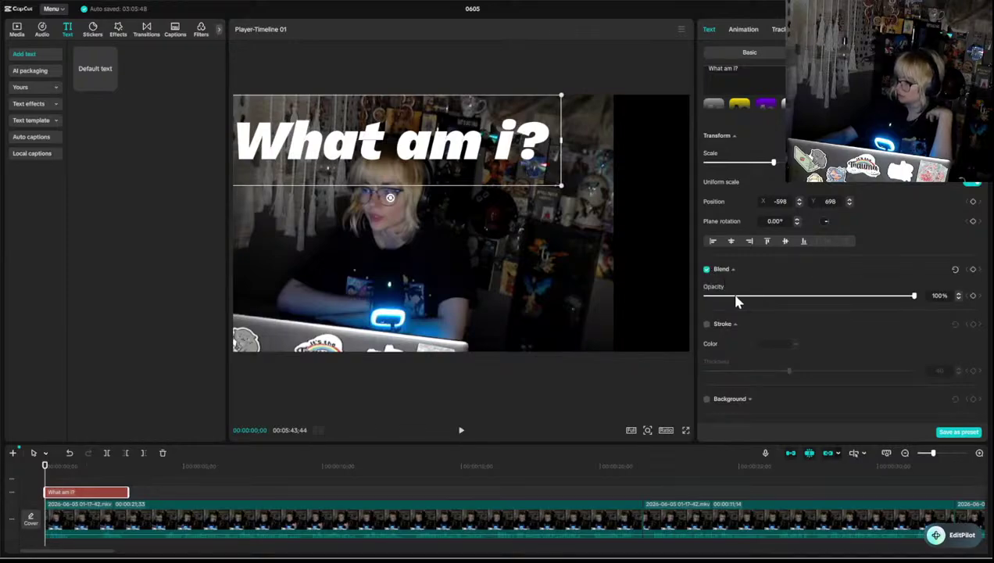
{"action": "left_click_drag", "start_coordinate": [735, 297], "coordinate": [968, 309]}
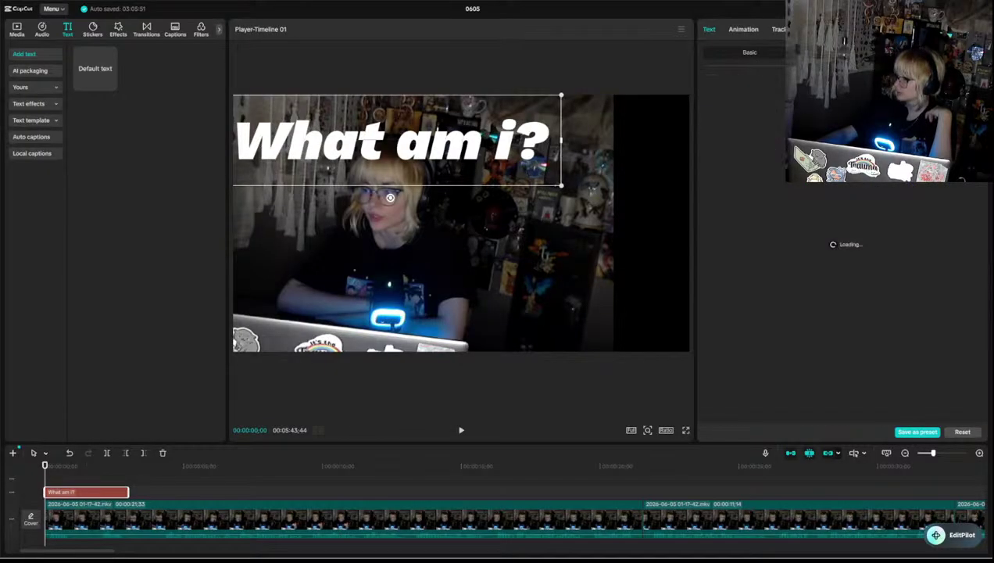
- Reduce the "What am i?" text's scale to 155%
{"action": "left_click", "coordinate": [767, 56]}
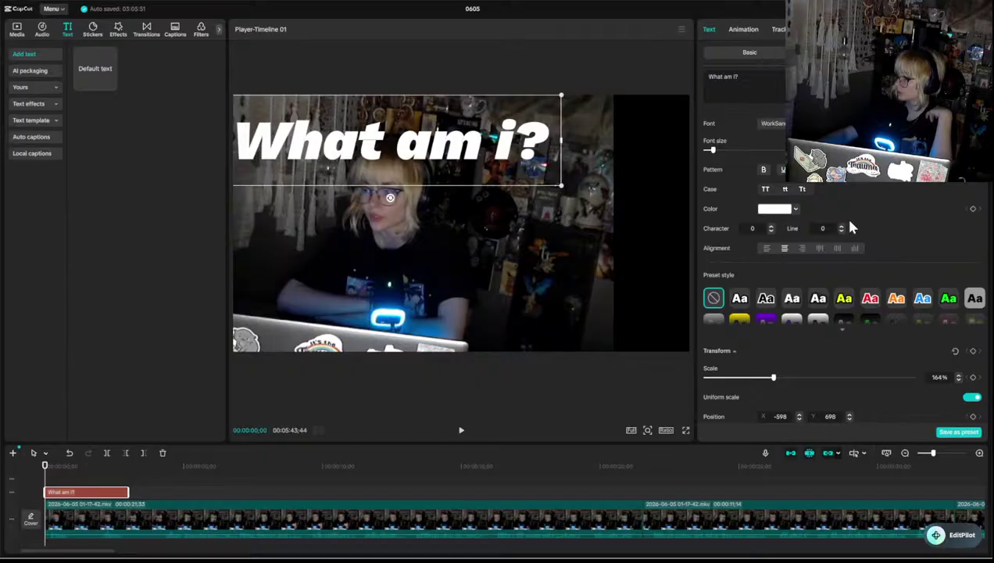
{"action": "scroll", "coordinate": [850, 227], "scroll_direction": "down", "scroll_amount": 8}
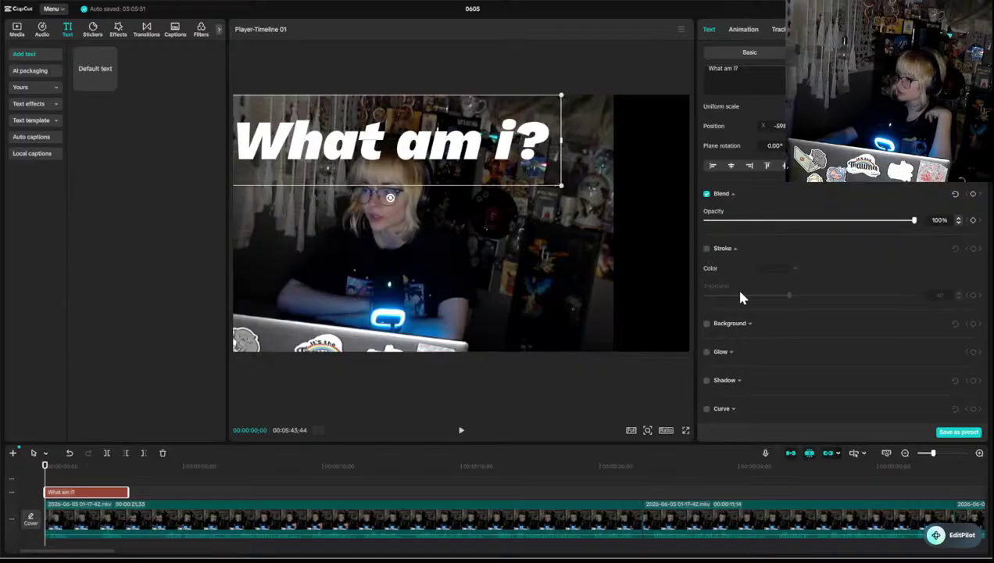
{"action": "scroll", "coordinate": [742, 296], "scroll_direction": "up", "scroll_amount": 4}
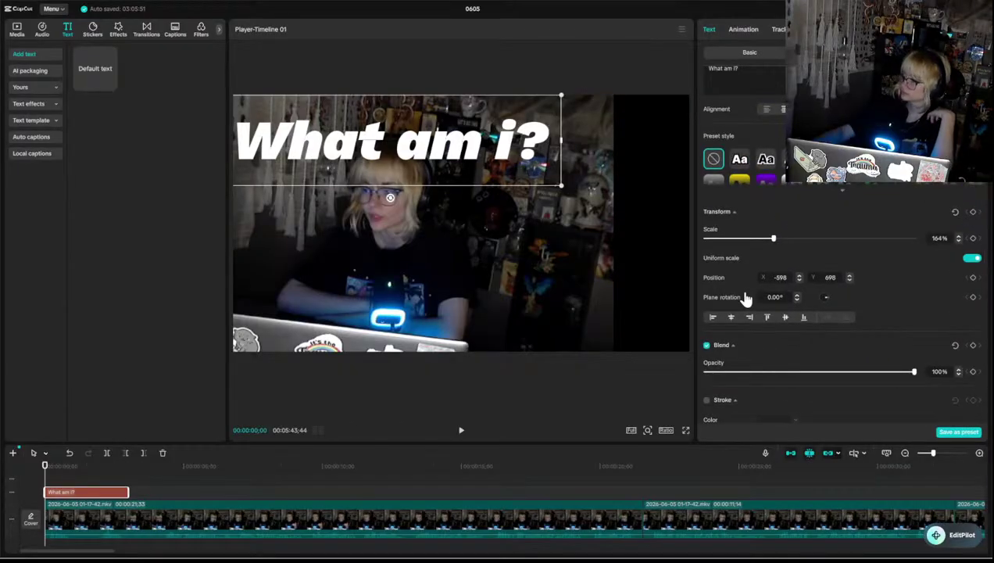
{"action": "scroll", "coordinate": [743, 291], "scroll_direction": "up", "scroll_amount": 4}
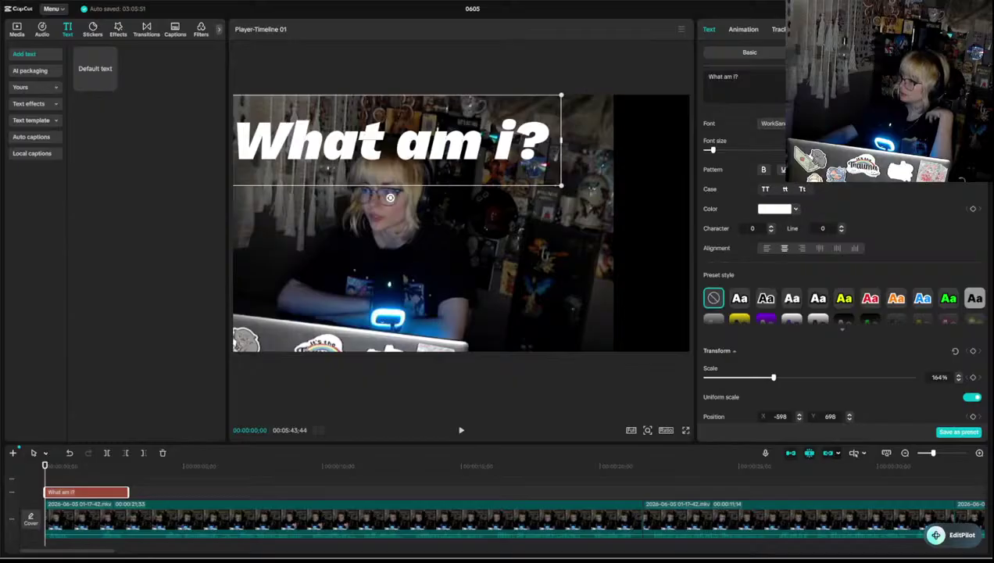
{"action": "left_click", "coordinate": [828, 124]}
{"action": "left_click", "coordinate": [700, 119]}
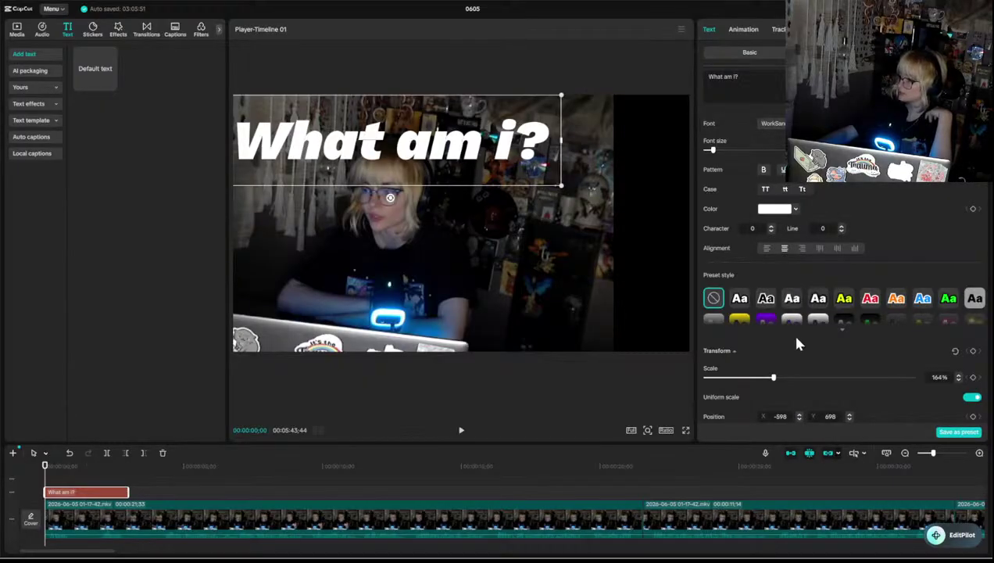
{"action": "scroll", "coordinate": [795, 321], "scroll_direction": "down", "scroll_amount": 3}
{"action": "mouse_move", "coordinate": [773, 273]}
{"action": "left_mouse_down"}
{"action": "mouse_move", "coordinate": [757, 274]}
{"action": "mouse_move", "coordinate": [771, 270]}
{"action": "left_mouse_up"}
{"action": "scroll", "coordinate": [798, 337], "scroll_direction": "down", "scroll_amount": 2}
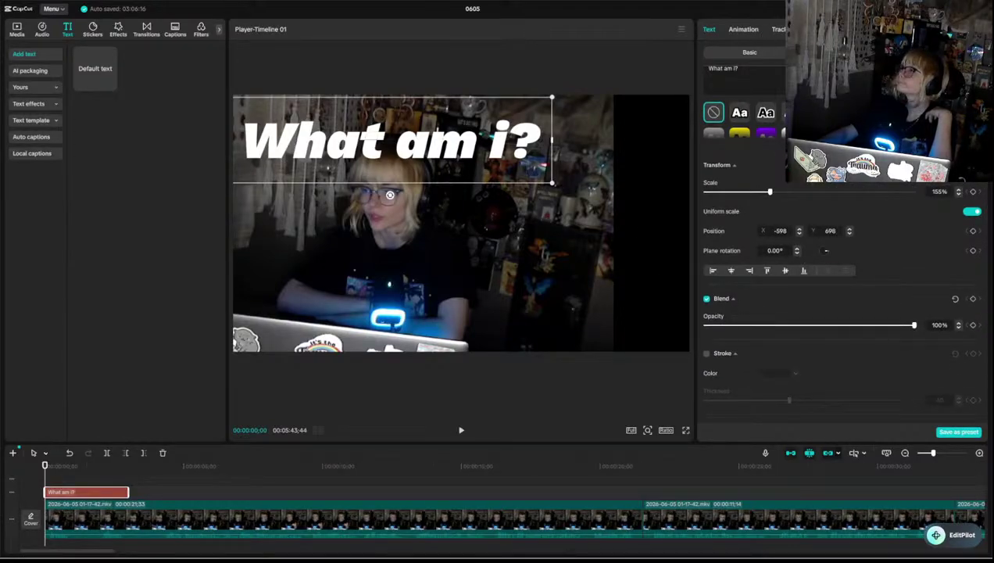
{"action": "left_click", "coordinate": [973, 112]}
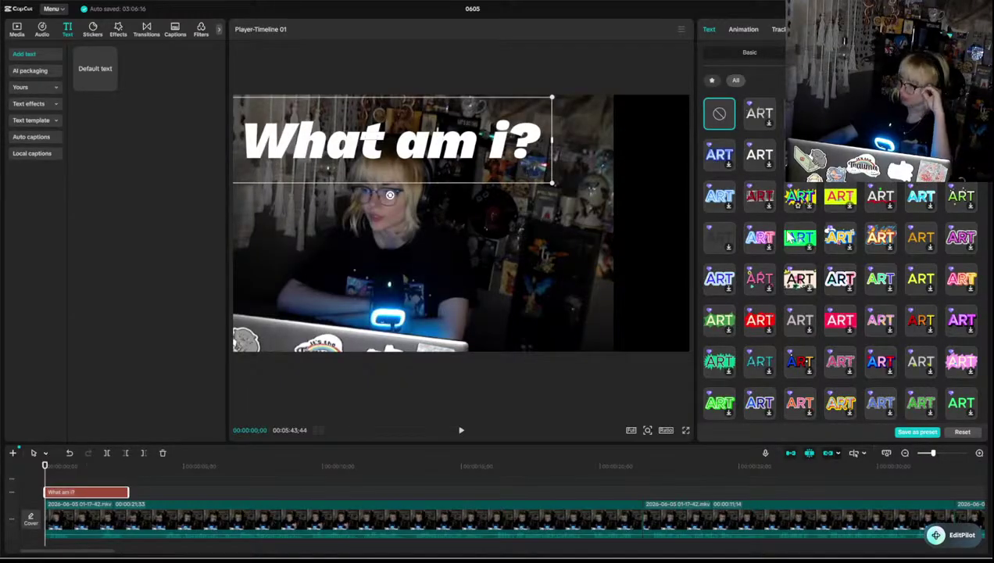
{"action": "scroll", "coordinate": [778, 297], "scroll_direction": "down", "scroll_amount": 3}
{"action": "scroll", "coordinate": [779, 289], "scroll_direction": "down", "scroll_amount": 5}
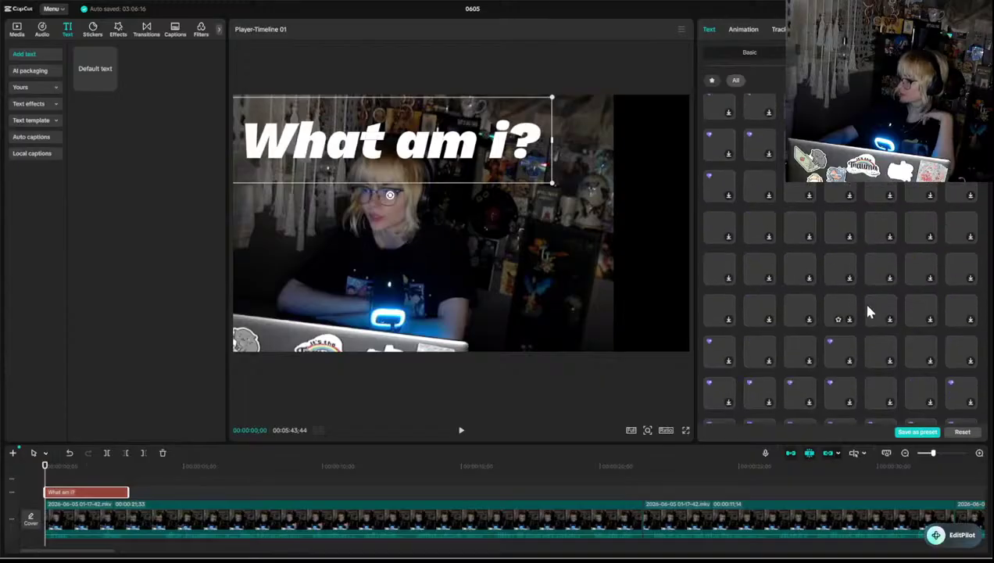
{"action": "left_click", "coordinate": [747, 53]}
- Lower the "What am i?" text's opacity to 34% and collapse its Blend settings
{"action": "scroll", "coordinate": [875, 276], "scroll_direction": "down", "scroll_amount": 2}
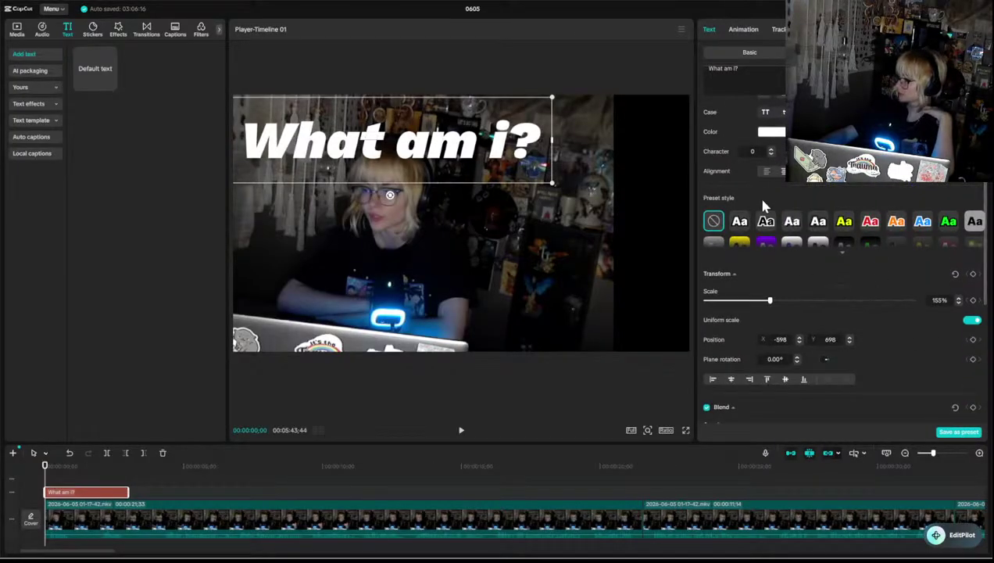
{"action": "scroll", "coordinate": [852, 302], "scroll_direction": "down", "scroll_amount": 5}
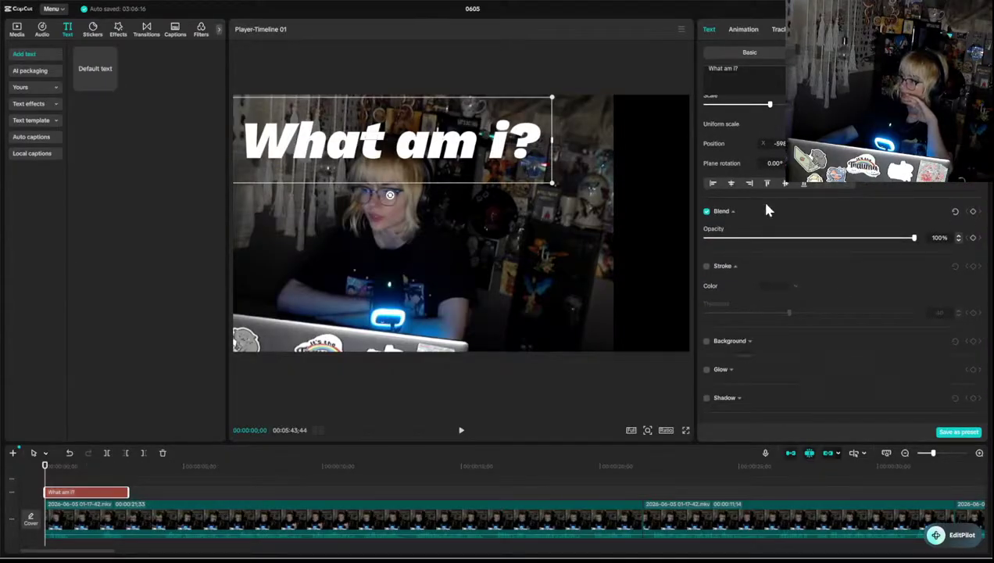
{"action": "left_click", "coordinate": [764, 237]}
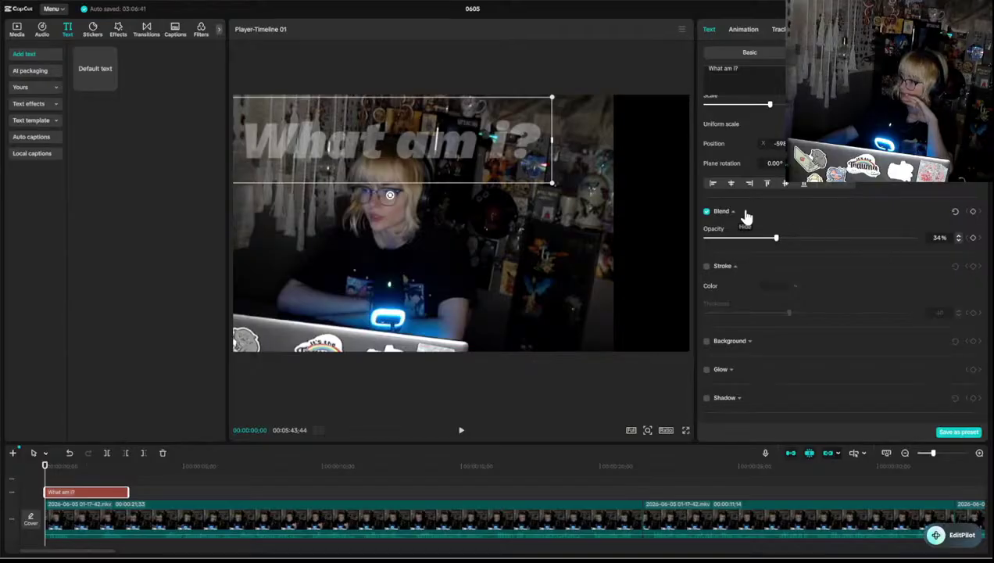
{"action": "left_click", "coordinate": [744, 214]}
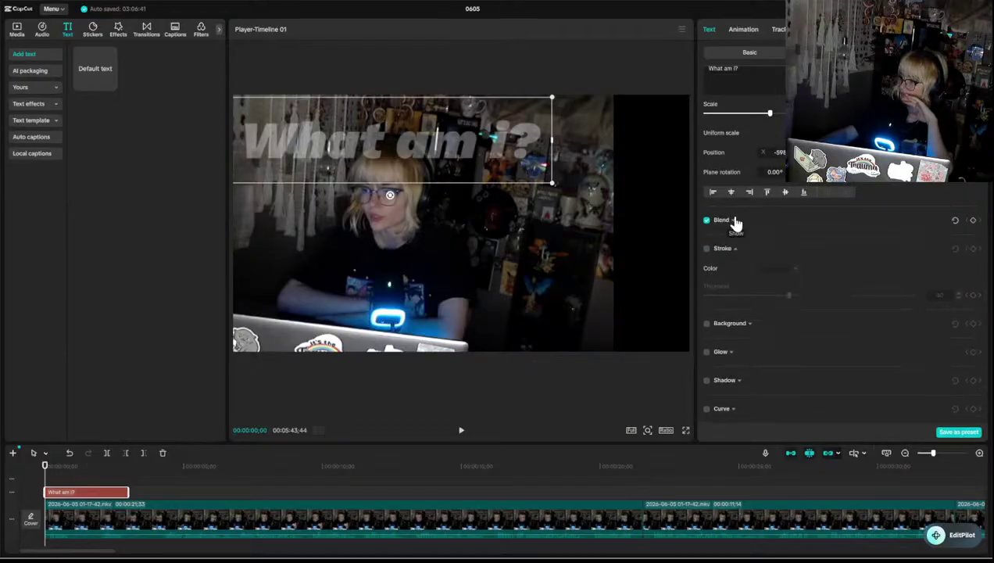
{"action": "left_click", "coordinate": [734, 222]}
{"action": "left_click", "coordinate": [734, 221]}
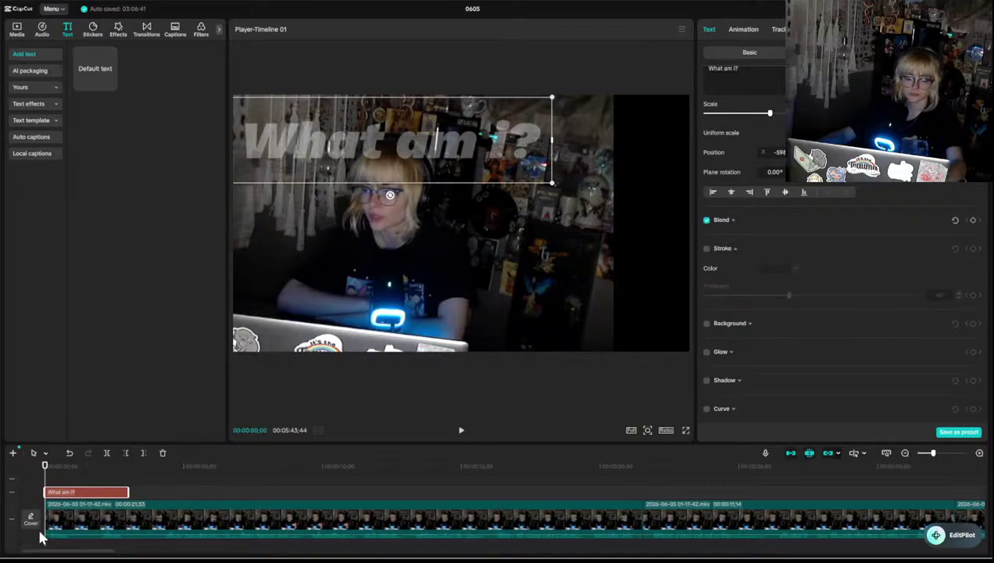
- Duplicate the "What am i?" text clip and shift the copy so it starts partway through the original
{"action": "key", "text": "ctrl+c"}
{"action": "key", "text": "ctrl+v"}
{"action": "key", "text": "space"}
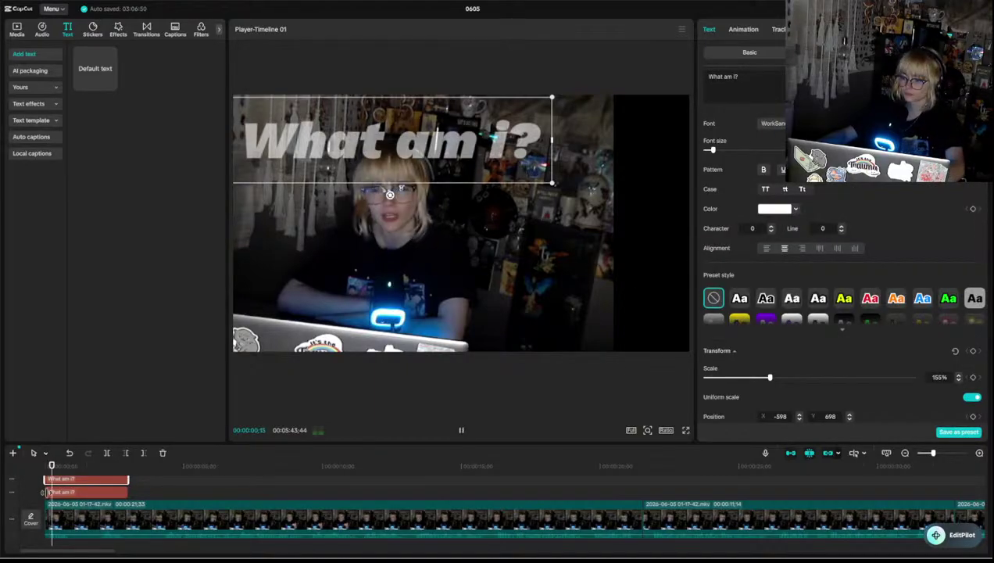
{"action": "key", "text": "space"}
{"action": "left_click_drag", "start_coordinate": [84, 483], "coordinate": [135, 480]}
{"action": "key", "text": "space"}
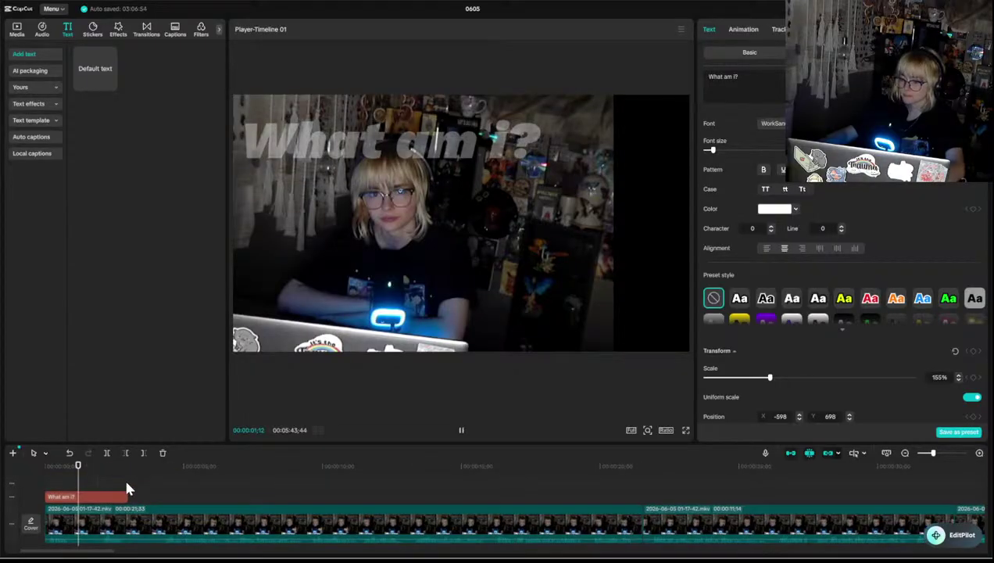
{"action": "left_click", "coordinate": [124, 492]}
{"action": "key", "text": "ctrl+v"}
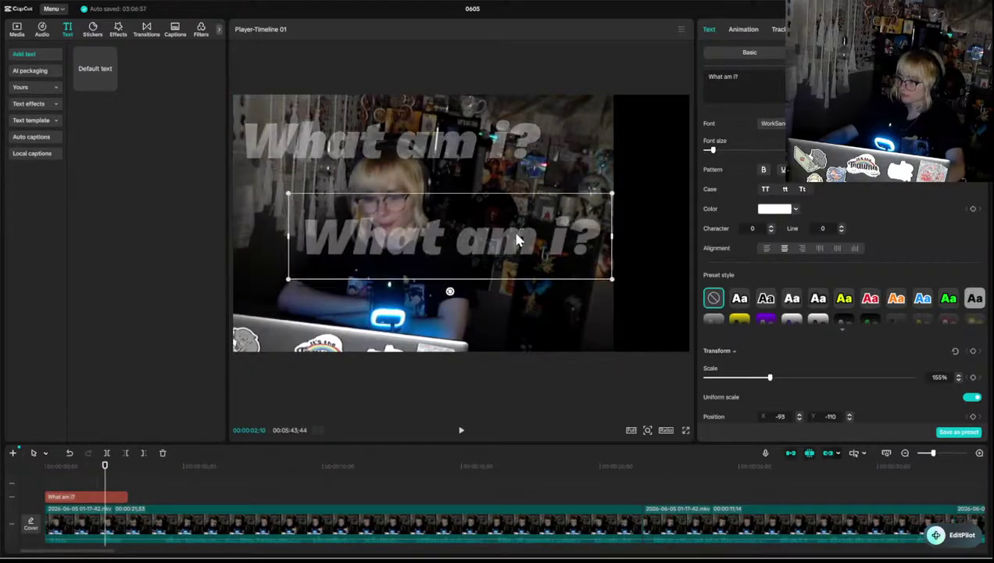
- Change the duplicated text to "Am i real?" and move it to the frame's lower right, about X 755, Y -744
{"action": "double_click", "coordinate": [516, 233]}
{"action": "key", "text": "BackSpace"}
{"action": "type", "text": "Am o"}
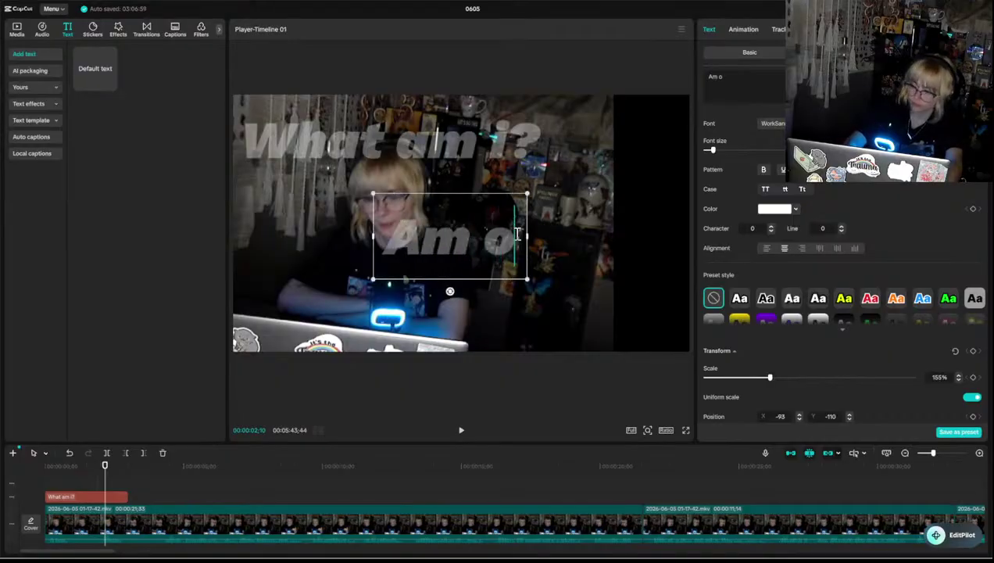
{"action": "key", "text": "BackSpace"}
{"action": "type", "text": "i real?"}
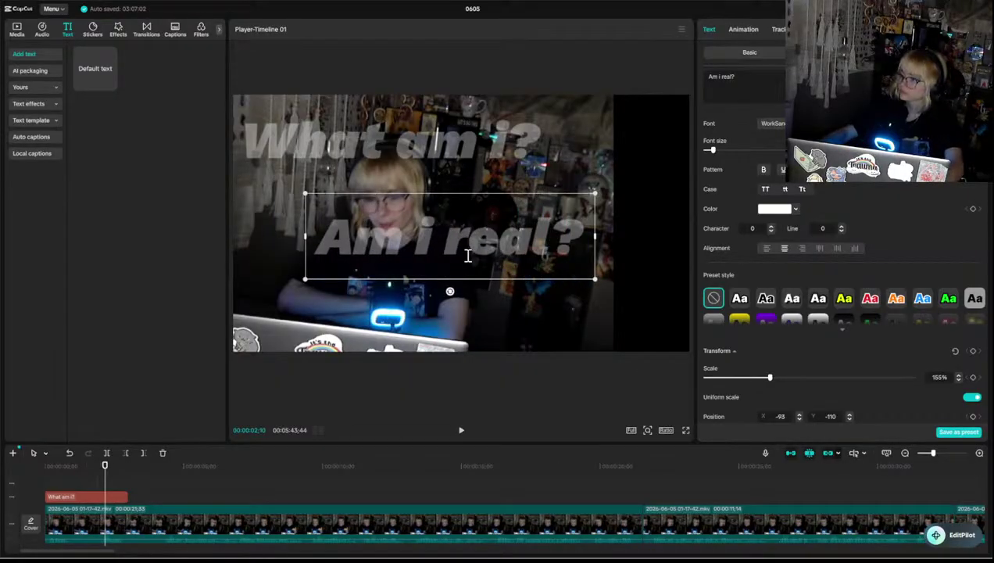
{"action": "left_click", "coordinate": [516, 301]}
{"action": "left_click", "coordinate": [460, 244]}
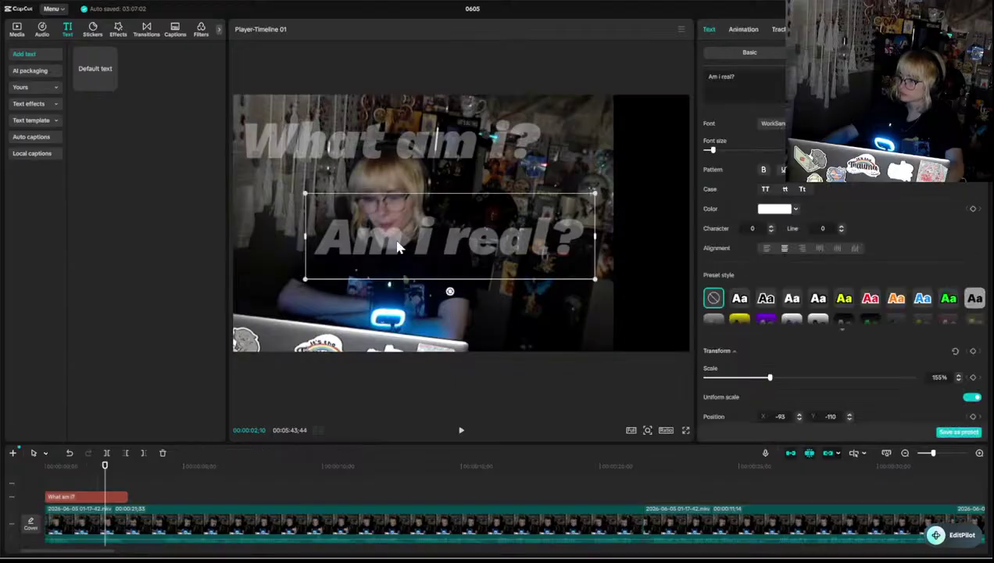
{"action": "left_click_drag", "start_coordinate": [460, 245], "coordinate": [497, 322]}
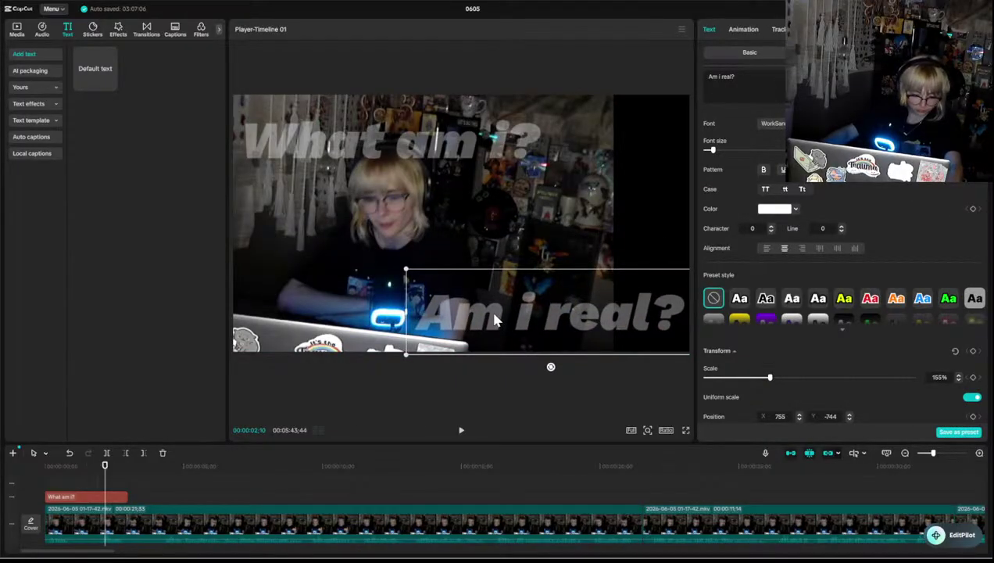
- Play the opening from the start to check the timing of the "What am i?" and "Am i real?" texts
{"action": "left_click", "coordinate": [43, 486]}
{"action": "left_click", "coordinate": [39, 469]}
{"action": "key", "text": "space"}
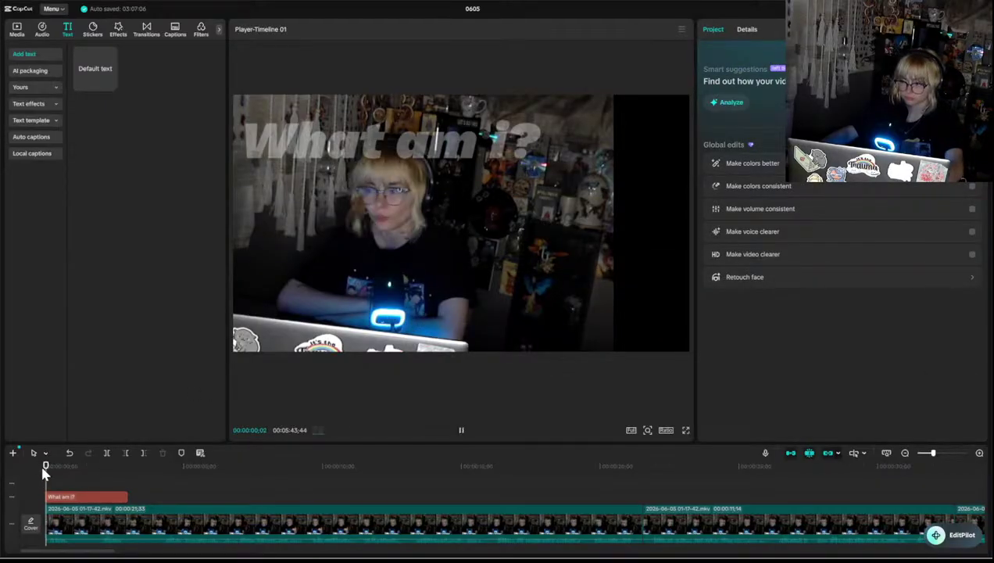
{"action": "key", "text": "space"}
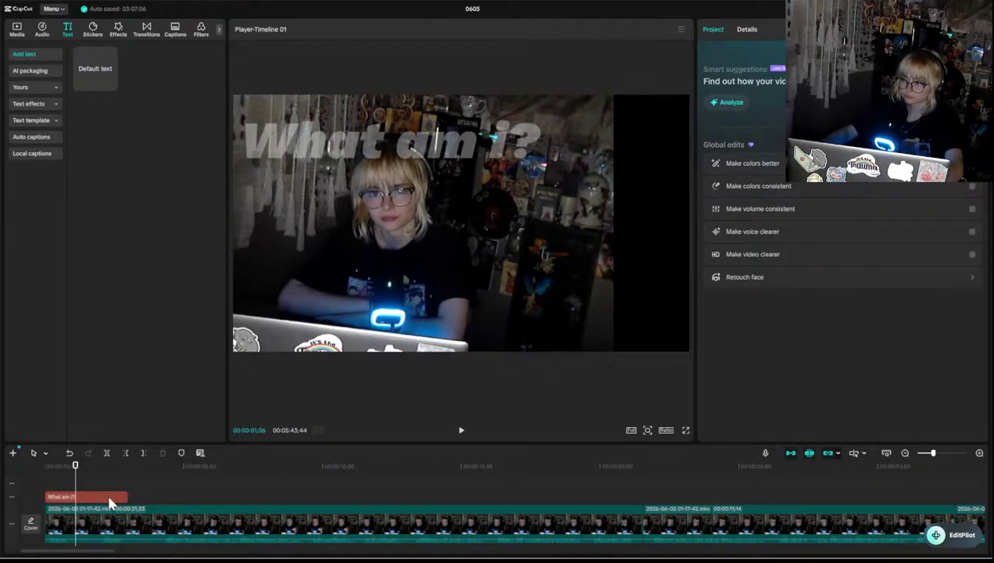
{"action": "key", "text": "space"}
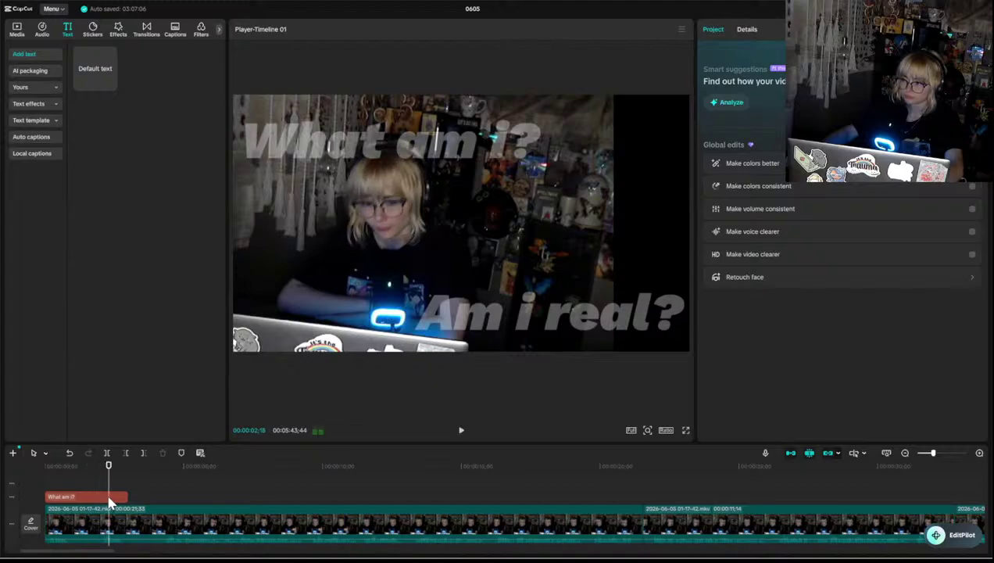
{"action": "left_click", "coordinate": [39, 491]}
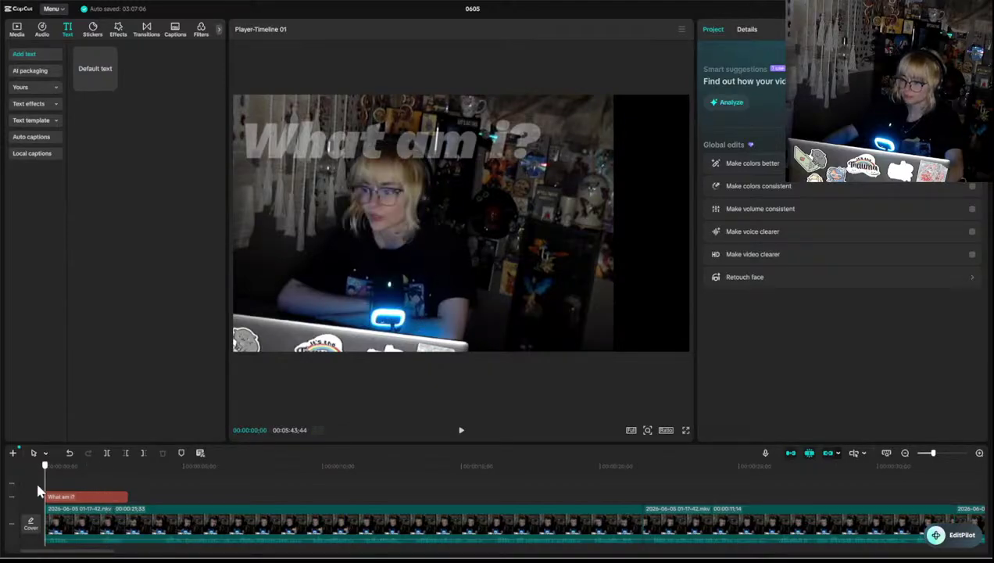
- Apply an In animation to the "What am i?" text and set its duration to 1.2 s
{"action": "left_click", "coordinate": [62, 499]}
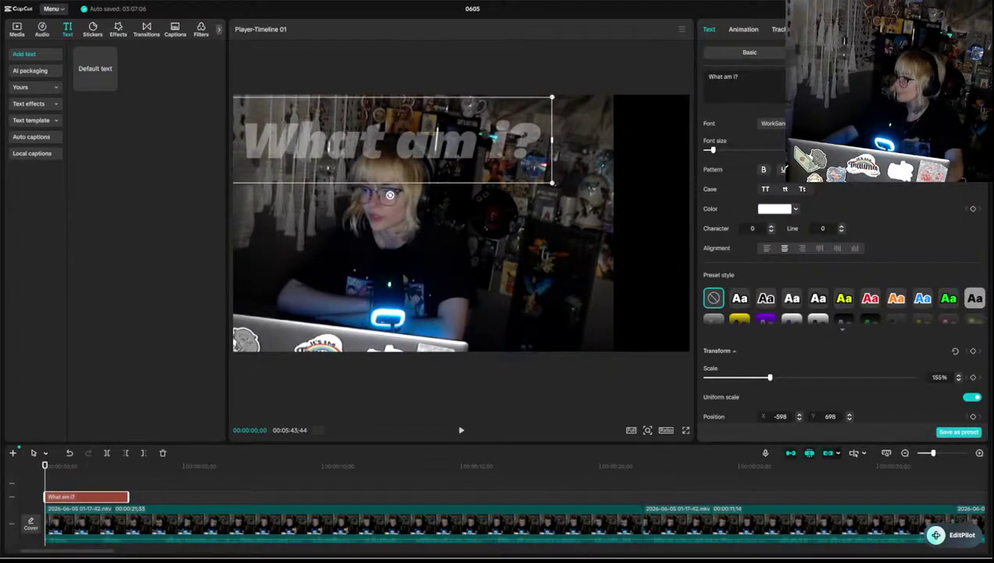
{"action": "left_click", "coordinate": [766, 50]}
{"action": "left_click", "coordinate": [738, 30]}
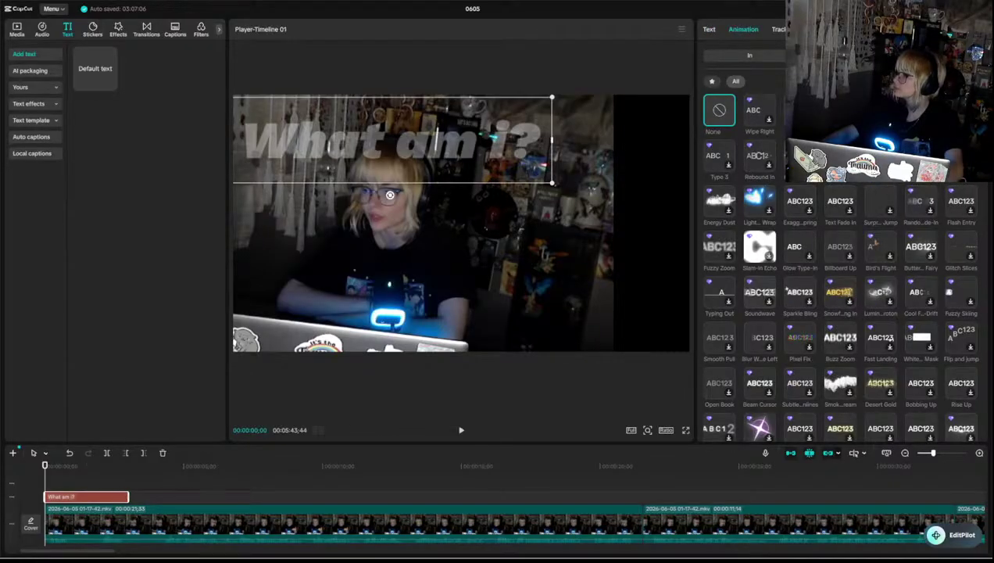
{"action": "left_click", "coordinate": [759, 200]}
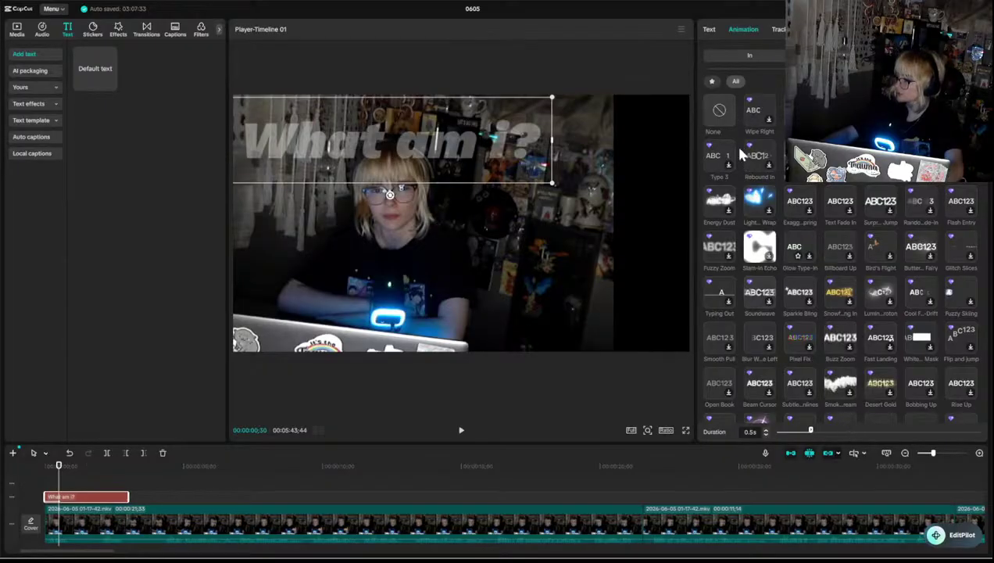
{"action": "left_click", "coordinate": [842, 55]}
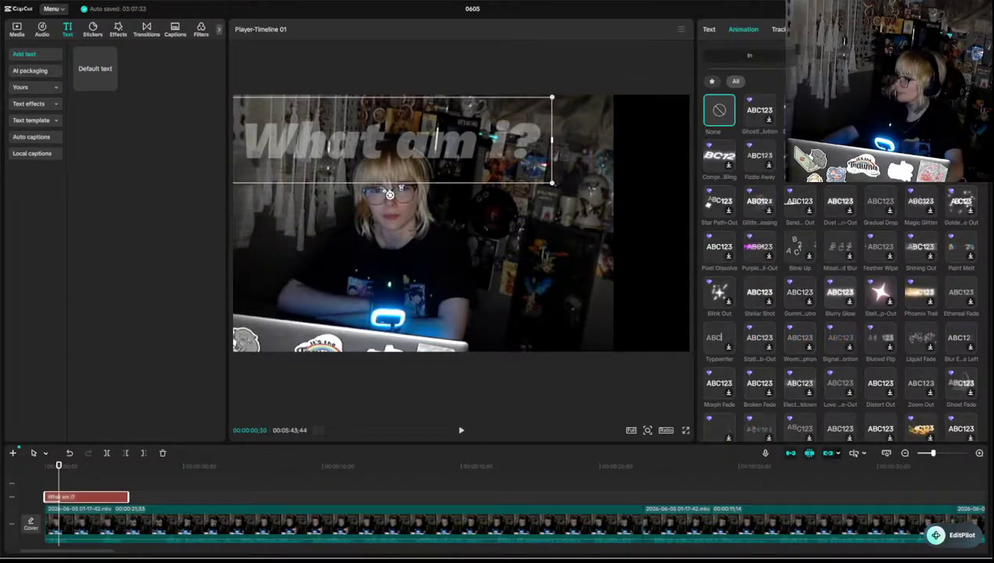
{"action": "left_click", "coordinate": [767, 61]}
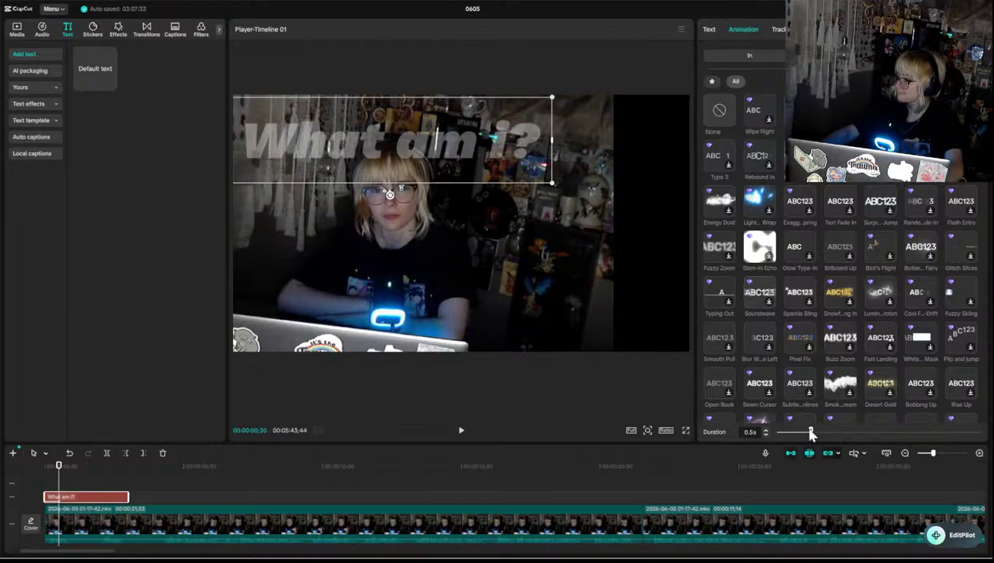
{"action": "left_click_drag", "start_coordinate": [810, 434], "coordinate": [863, 435]}
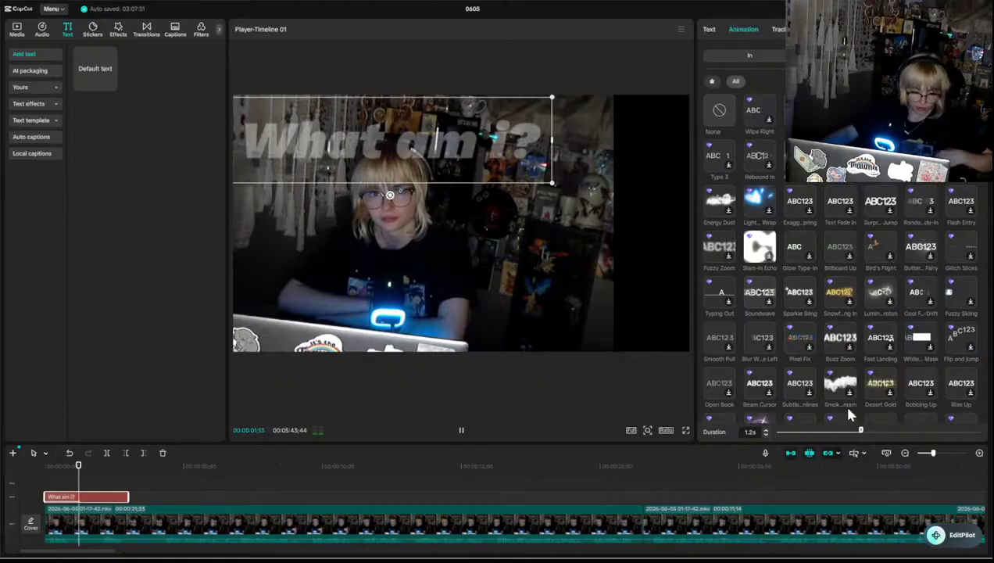
- Apply a 0.5 s Out animation to the "What am i?" text and play the opening from the start
{"action": "left_click", "coordinate": [842, 55]}
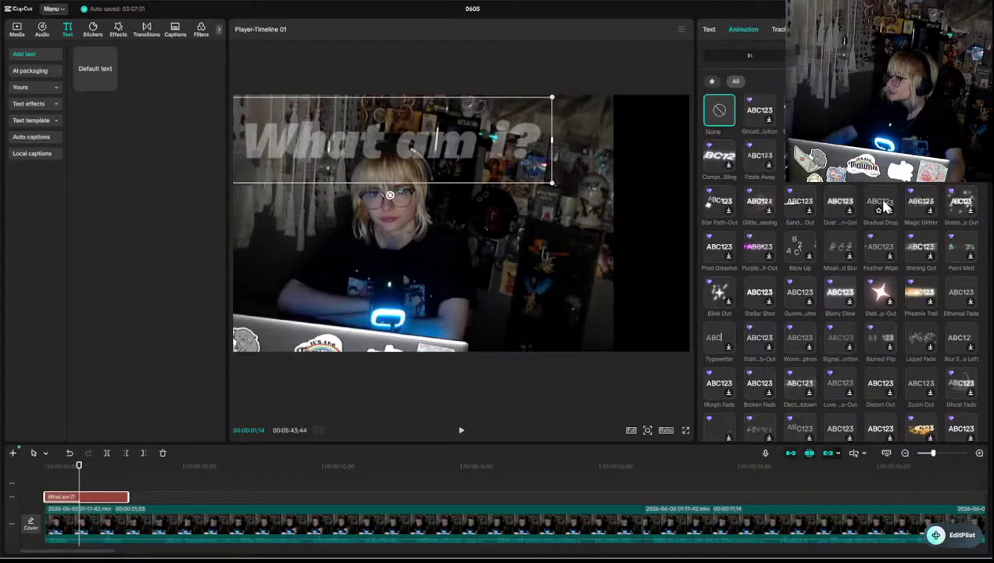
{"action": "left_click", "coordinate": [883, 205]}
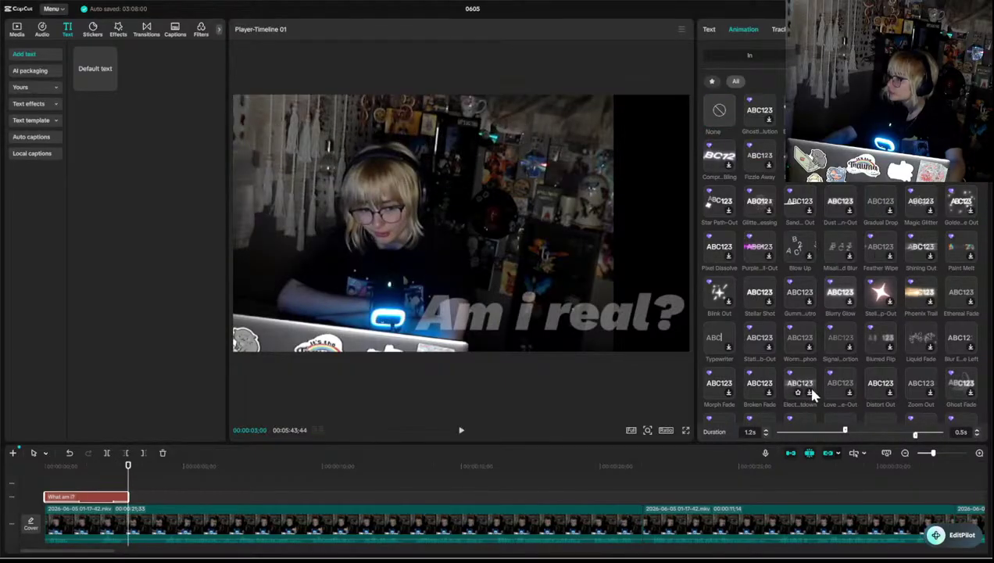
{"action": "left_click", "coordinate": [37, 483]}
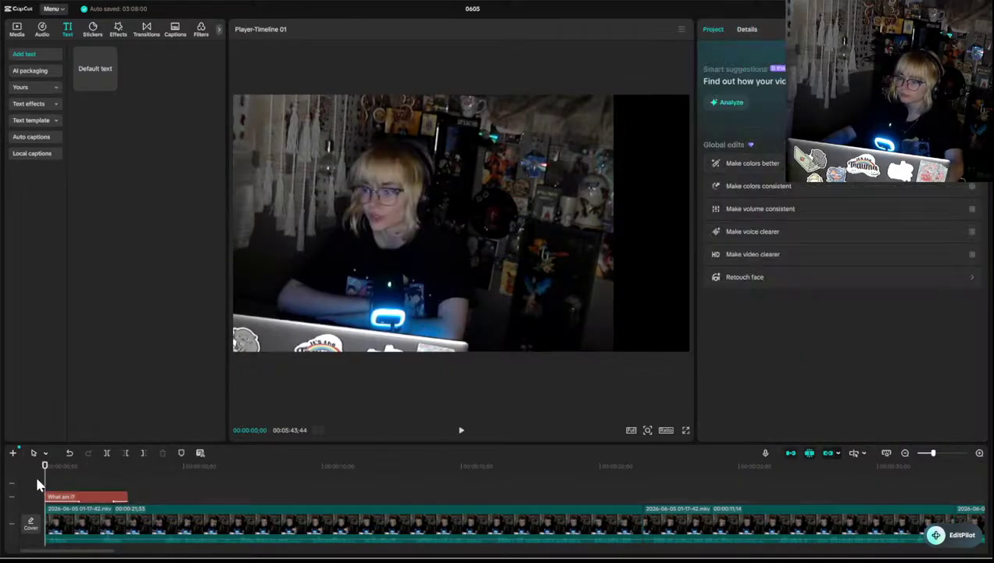
{"action": "key", "text": "space"}
{"action": "left_click", "coordinate": [43, 463]}
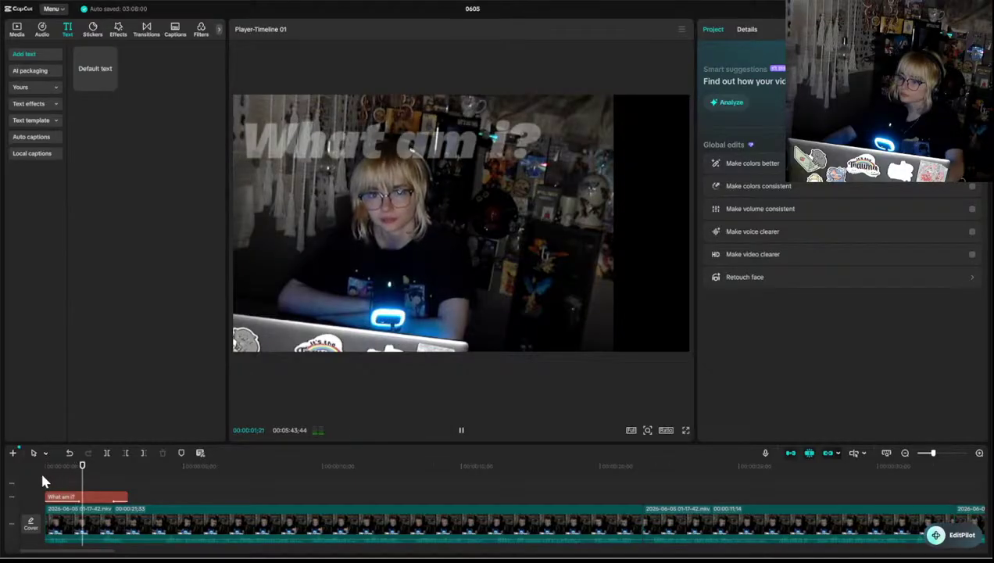
{"action": "key", "text": "space"}
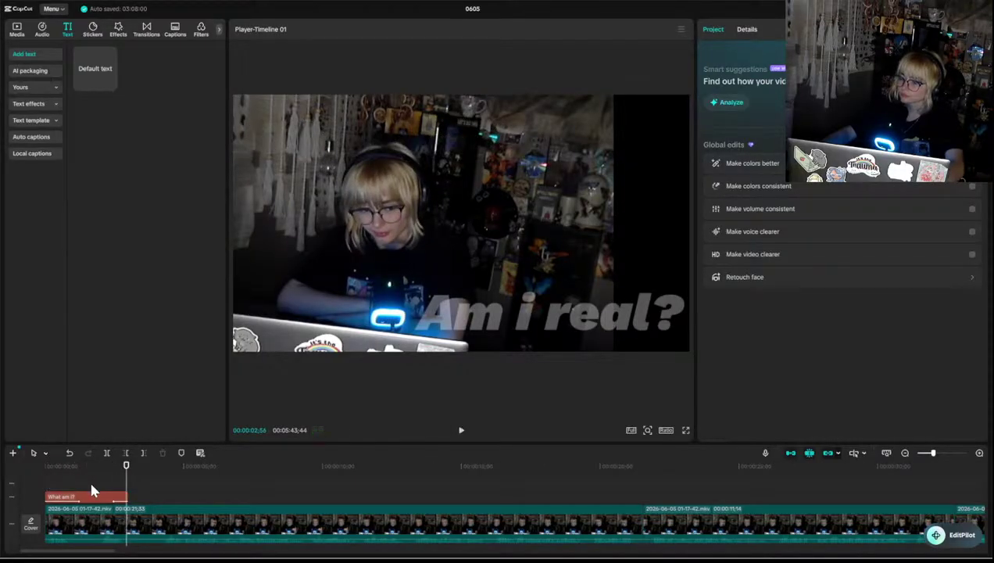
- Trim the end of the "What am i?" text to a length of about 2.5 s and play the opening to check it
{"action": "left_click", "coordinate": [30, 473]}
{"action": "key", "text": "space"}
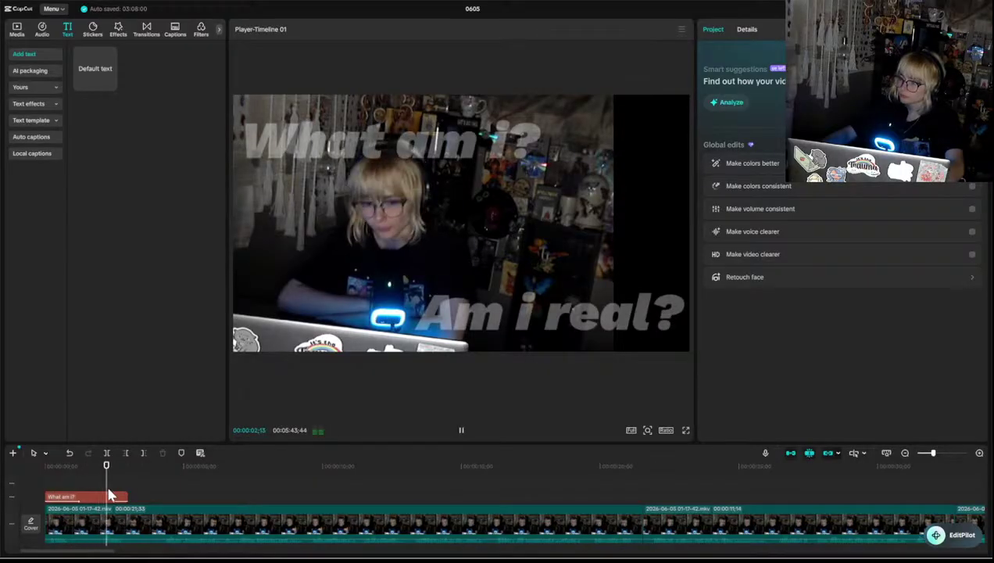
{"action": "key", "text": "space"}
{"action": "left_click_drag", "start_coordinate": [126, 497], "coordinate": [114, 497]}
{"action": "left_click", "coordinate": [81, 483]}
{"action": "key", "text": "space"}
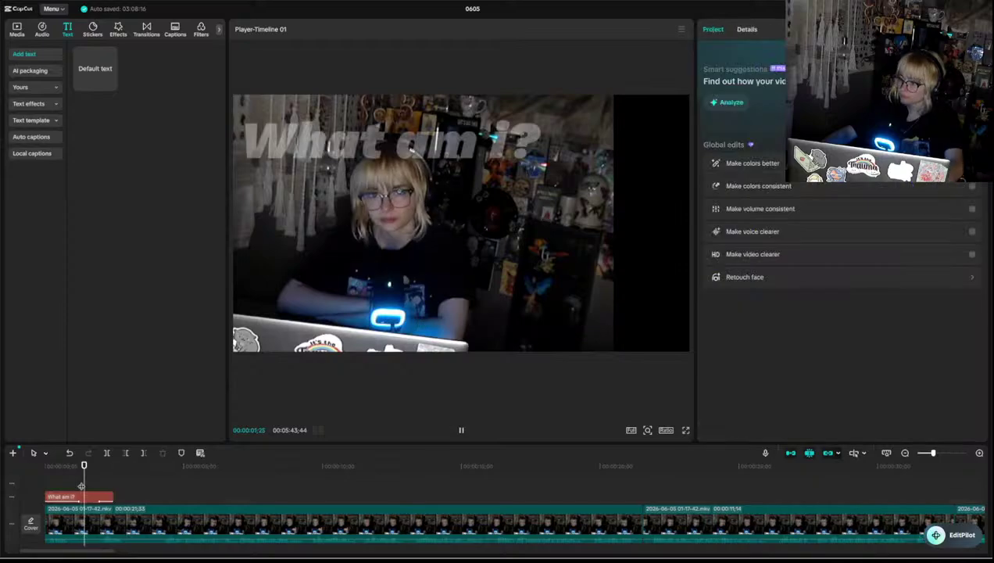
{"action": "key", "text": "space"}
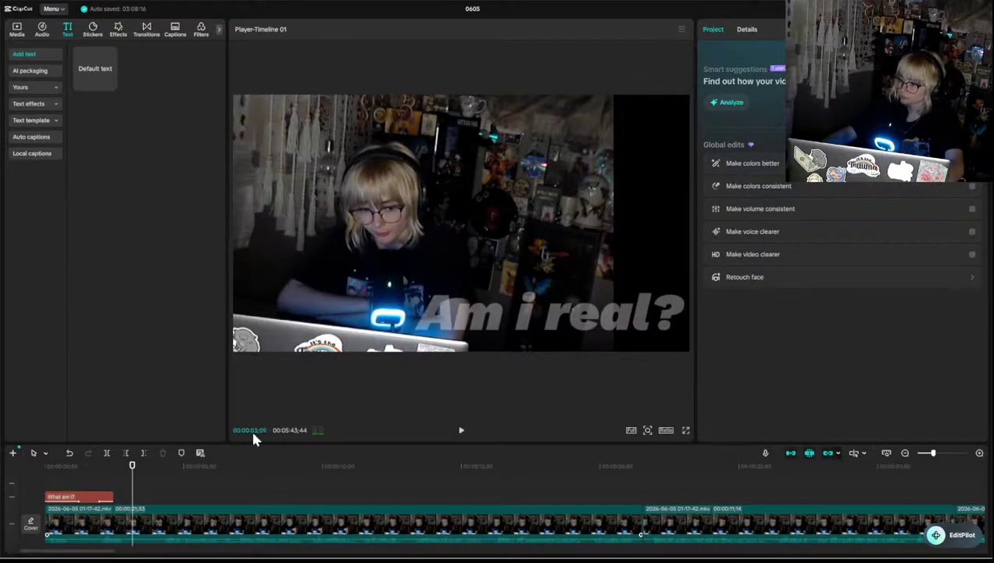
- Apply a fading In animation to the "Am i real?" text and set its duration to 1.5 s
{"action": "left_click", "coordinate": [502, 307]}
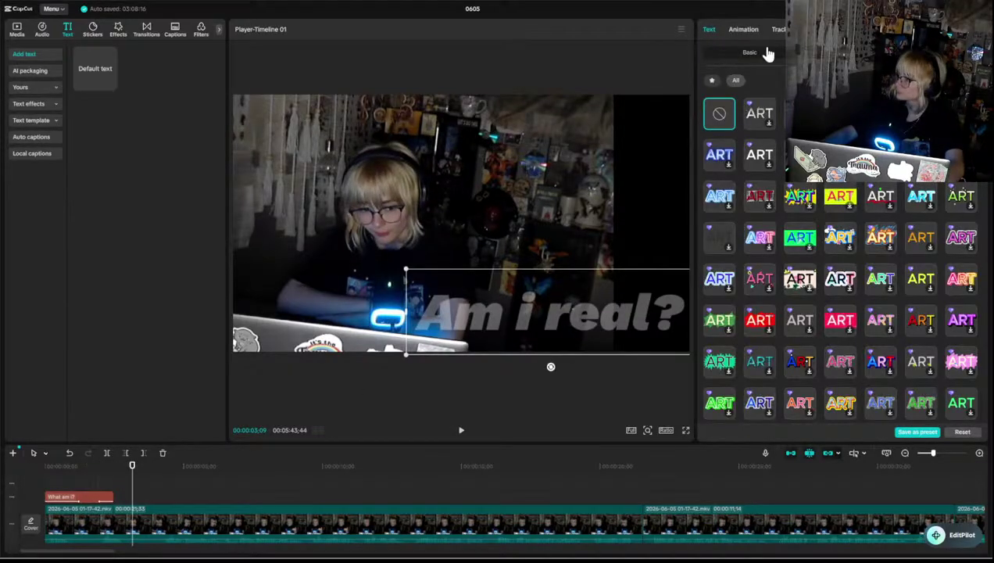
{"action": "left_click", "coordinate": [744, 30]}
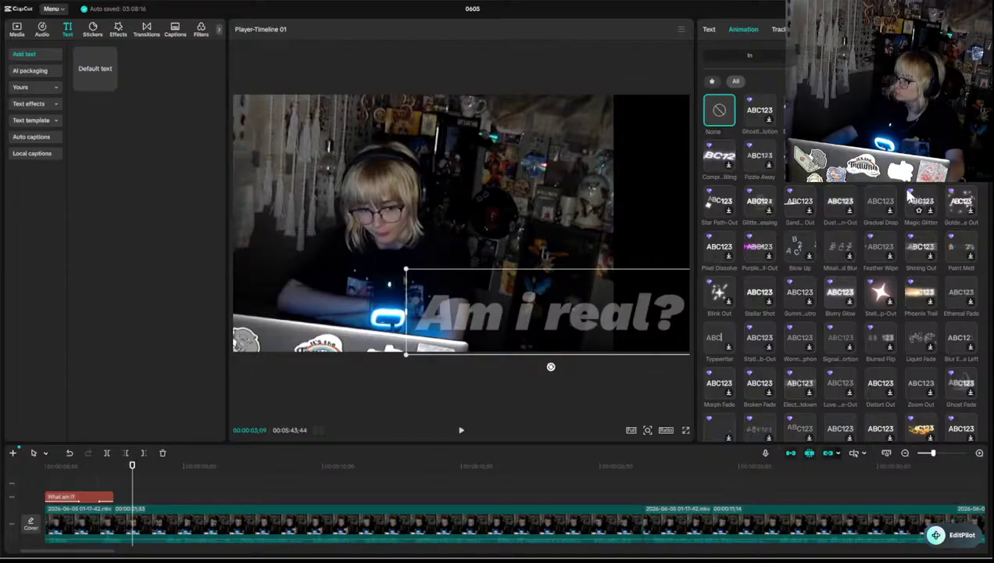
{"action": "left_click", "coordinate": [750, 58]}
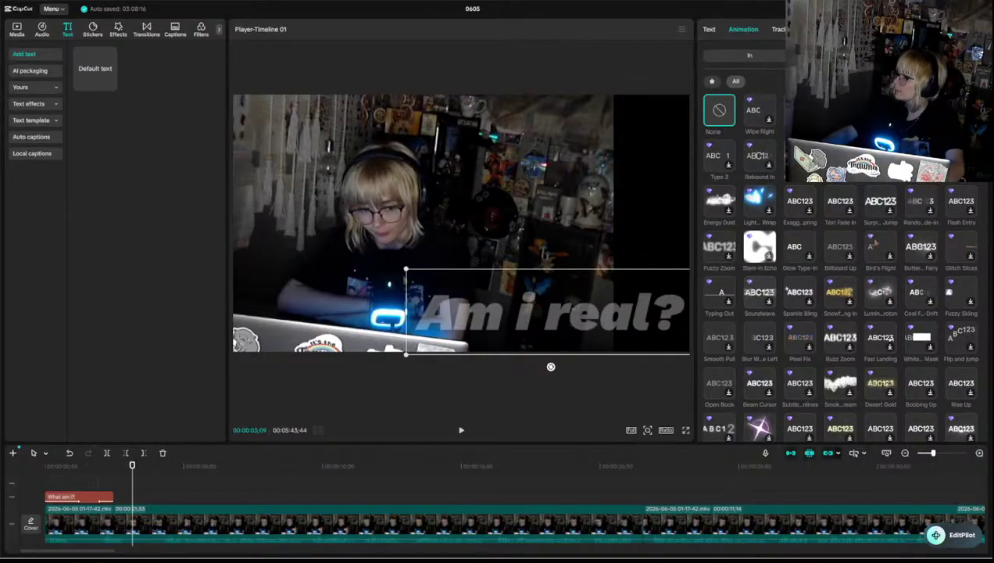
{"action": "left_click", "coordinate": [830, 207]}
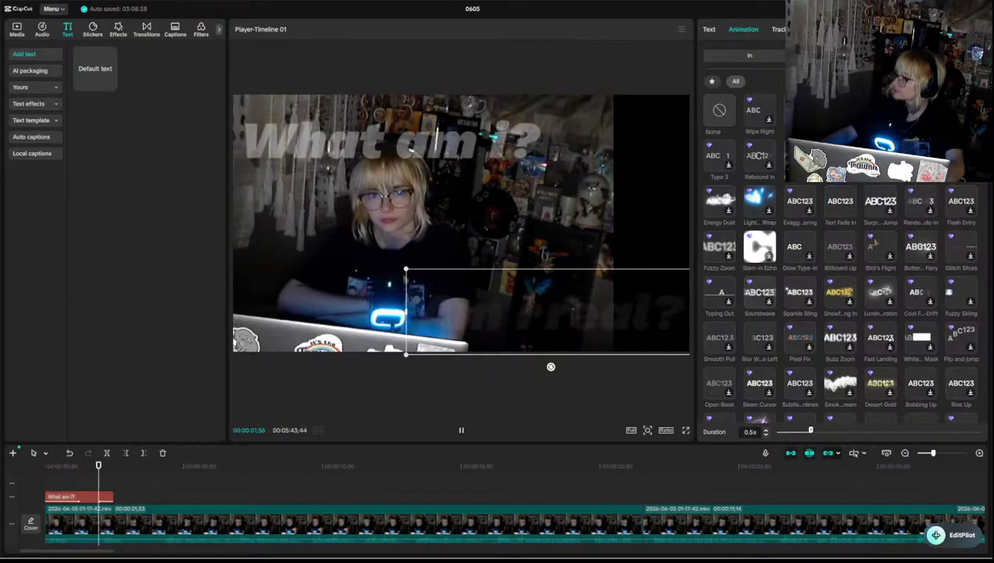
{"action": "left_click", "coordinate": [835, 431]}
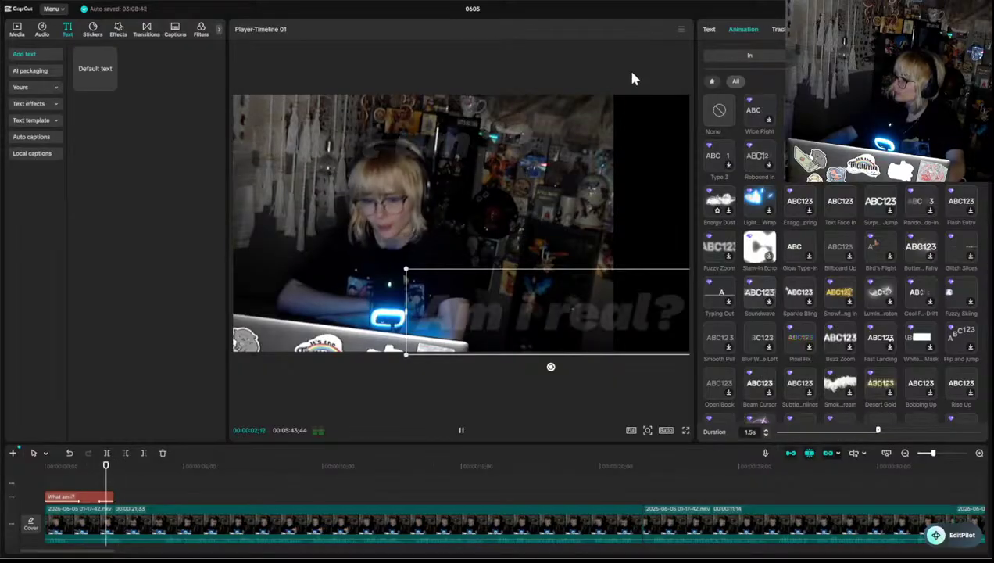
- Apply a 0.5 s Out animation to the "Am i real?" text and play the opening with both titles
{"action": "left_click", "coordinate": [843, 55]}
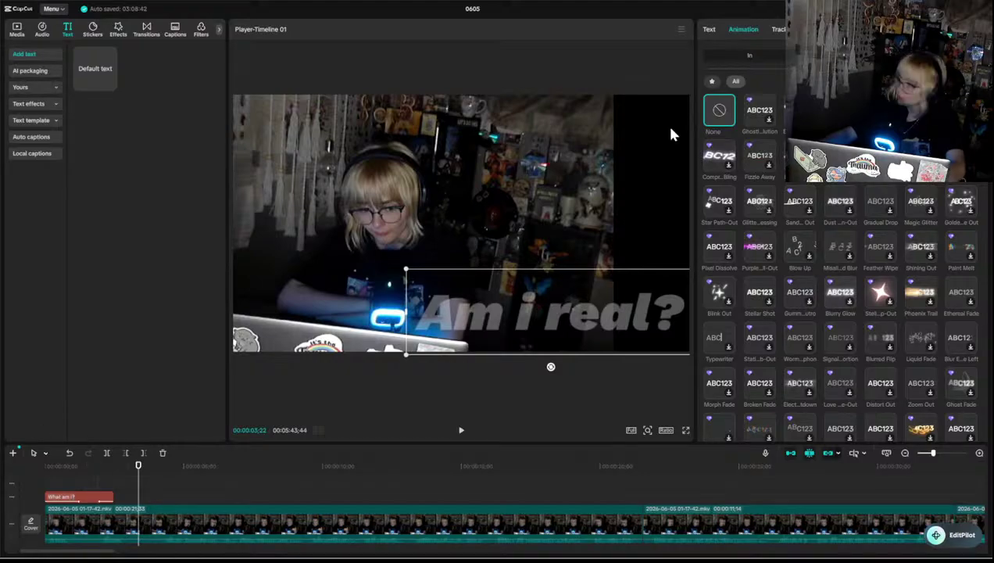
{"action": "left_click", "coordinate": [851, 189]}
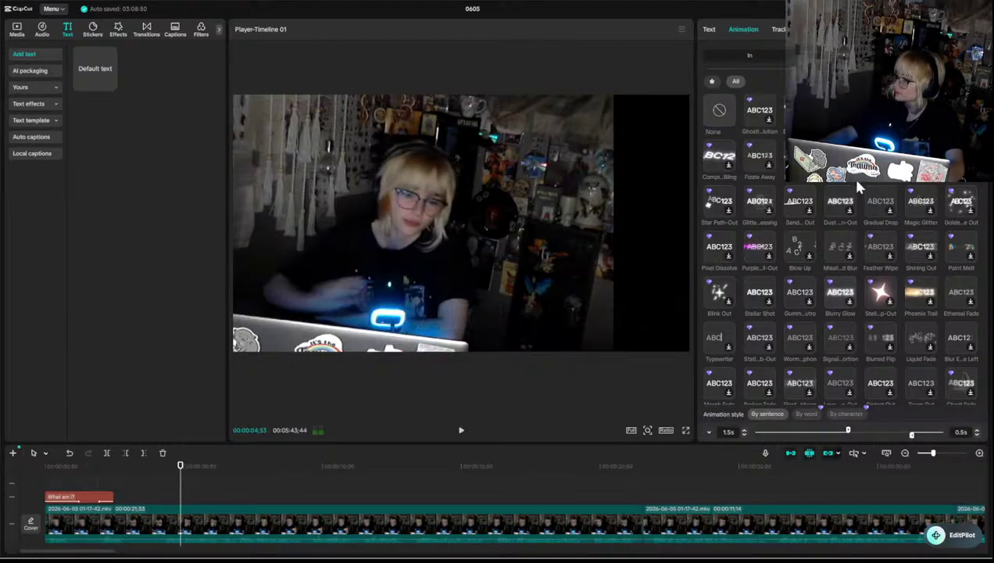
{"action": "left_click", "coordinate": [89, 477]}
{"action": "left_click", "coordinate": [89, 478]}
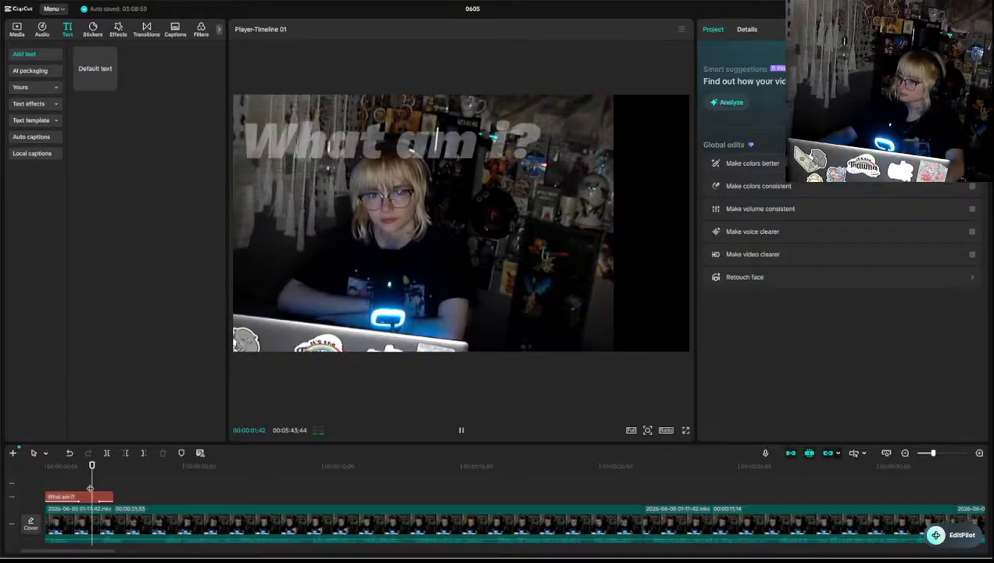
{"action": "key", "text": "space"}
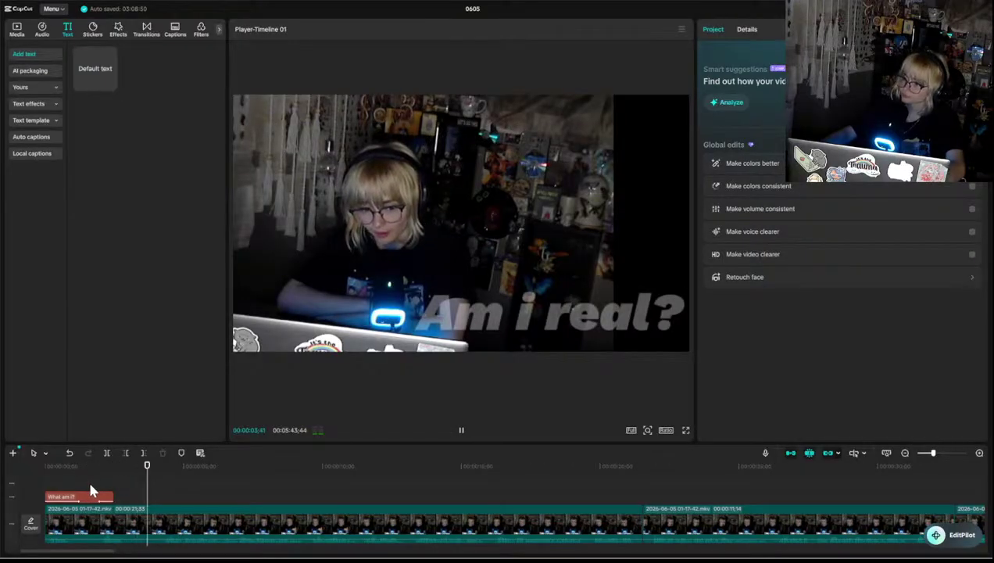
{"action": "key", "text": "space"}
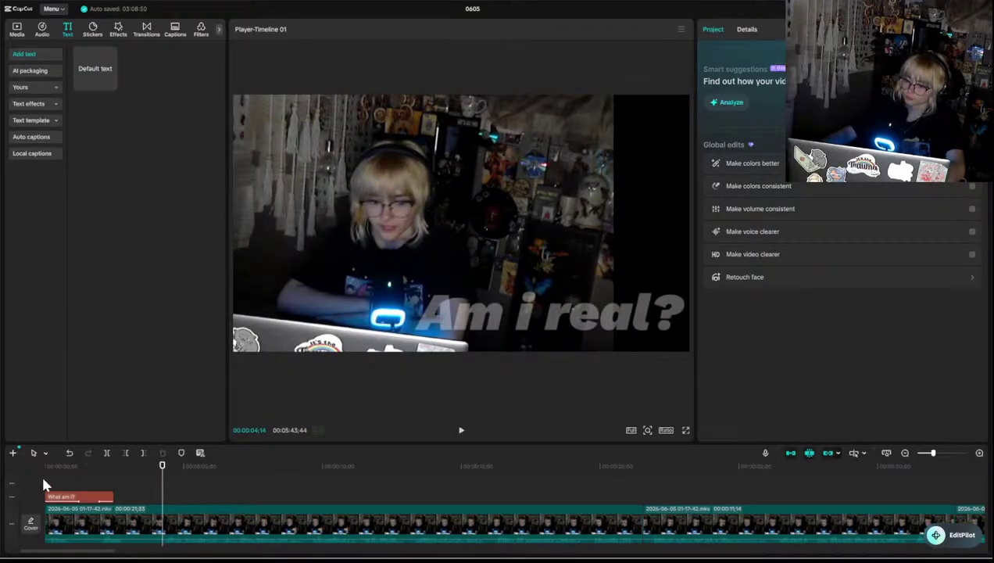
- Split the first video clip at 00:00:04;44, where the "Am i real?" text ends, and return to the timeline's start
{"action": "left_click", "coordinate": [180, 521]}
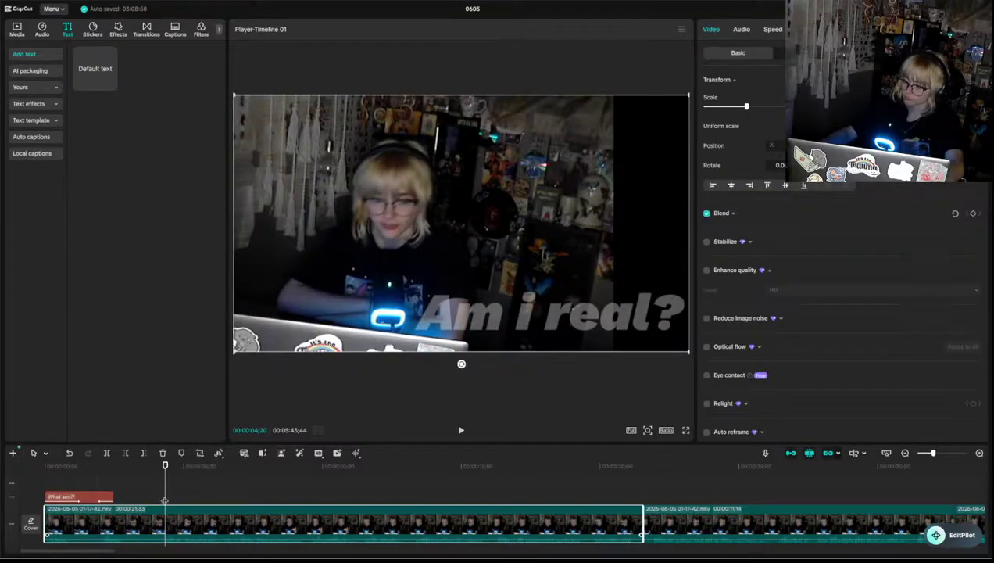
{"action": "left_click", "coordinate": [105, 459]}
{"action": "left_click", "coordinate": [80, 479]}
{"action": "key", "text": "Home"}
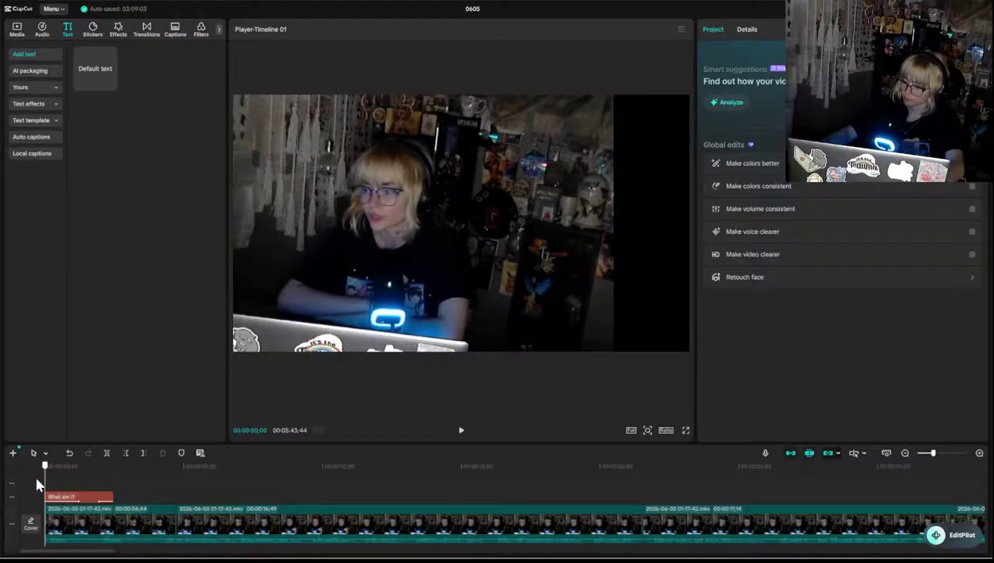
- Keyframe the first clip's current framing at 00:00:04;36, and enlarge and reposition the picture at 00:00:00 for a zoom-out around the face
{"action": "left_click", "coordinate": [70, 514]}
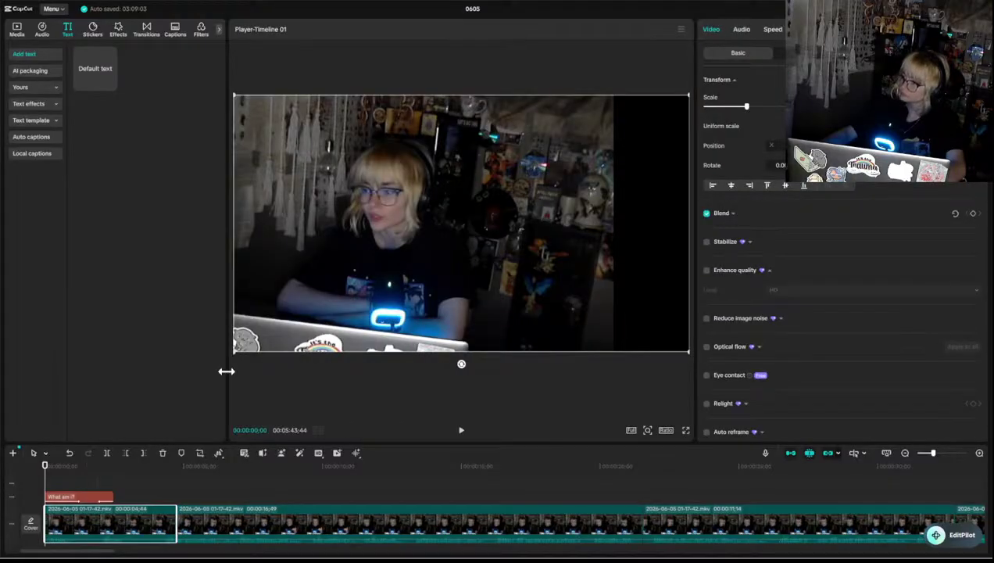
{"action": "left_click", "coordinate": [173, 500]}
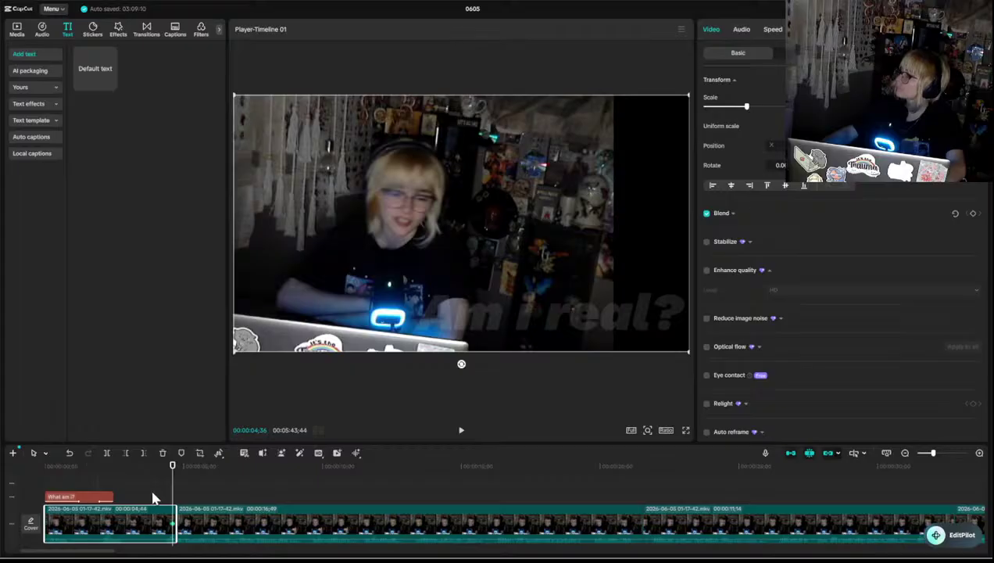
{"action": "left_click", "coordinate": [43, 487]}
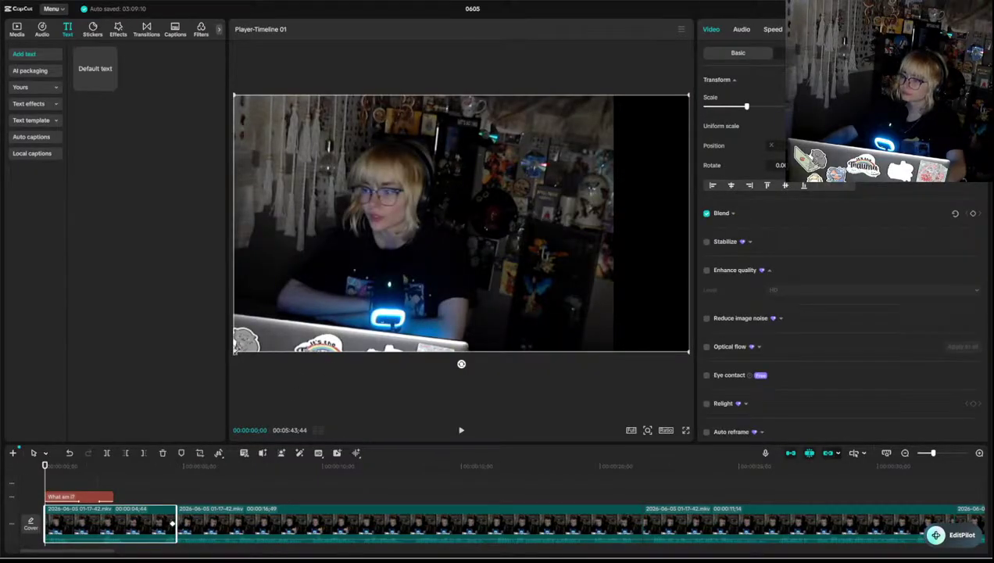
{"action": "left_click_drag", "start_coordinate": [235, 353], "coordinate": [149, 440]}
{"action": "left_click_drag", "start_coordinate": [348, 314], "coordinate": [418, 313]}
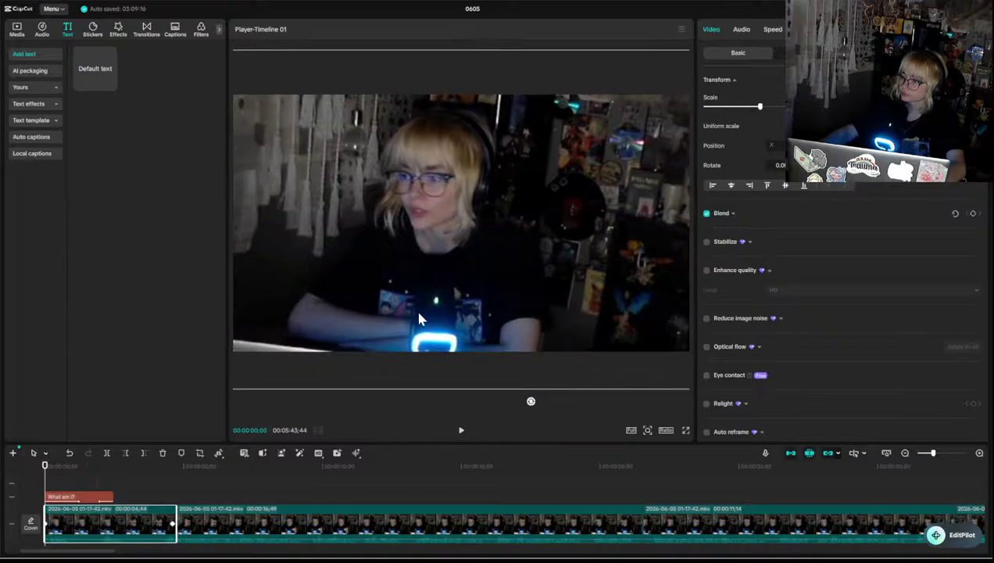
- Play the opening from the start to check the zoom-out together with the titles
{"action": "key", "text": "space"}
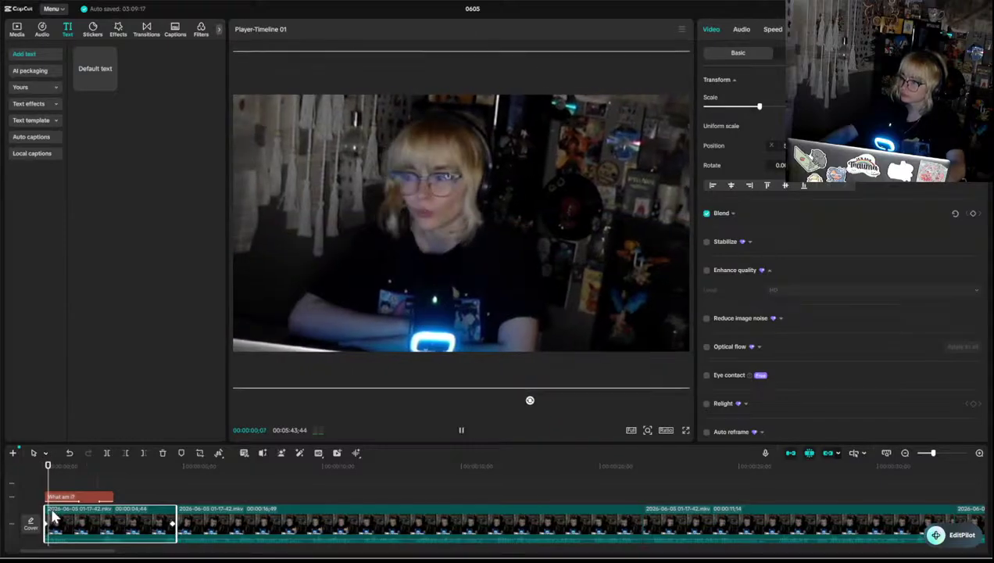
{"action": "left_click", "coordinate": [43, 468]}
{"action": "key", "text": "space"}
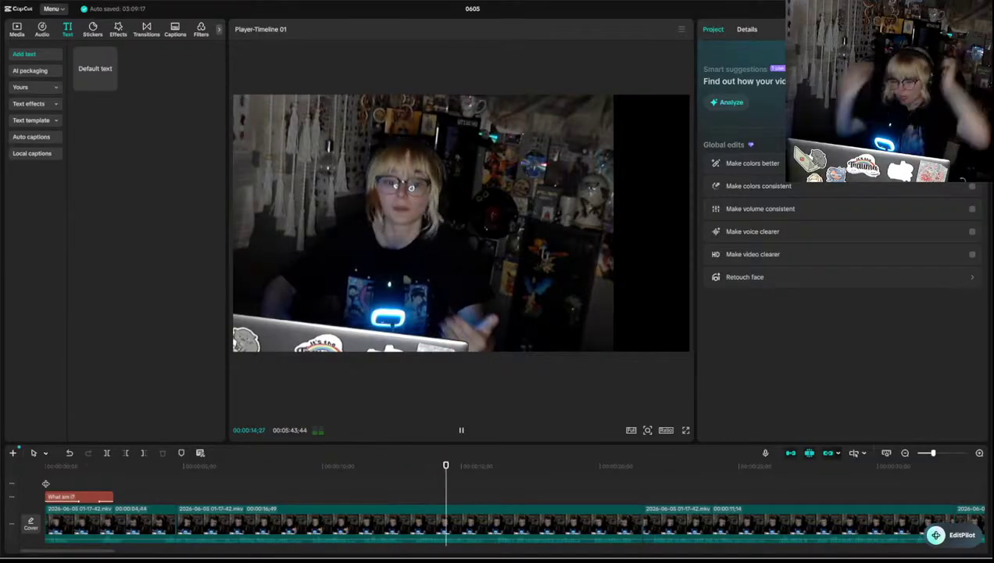
{"action": "scroll", "coordinate": [46, 484], "scroll_direction": "up", "scroll_amount": 1}
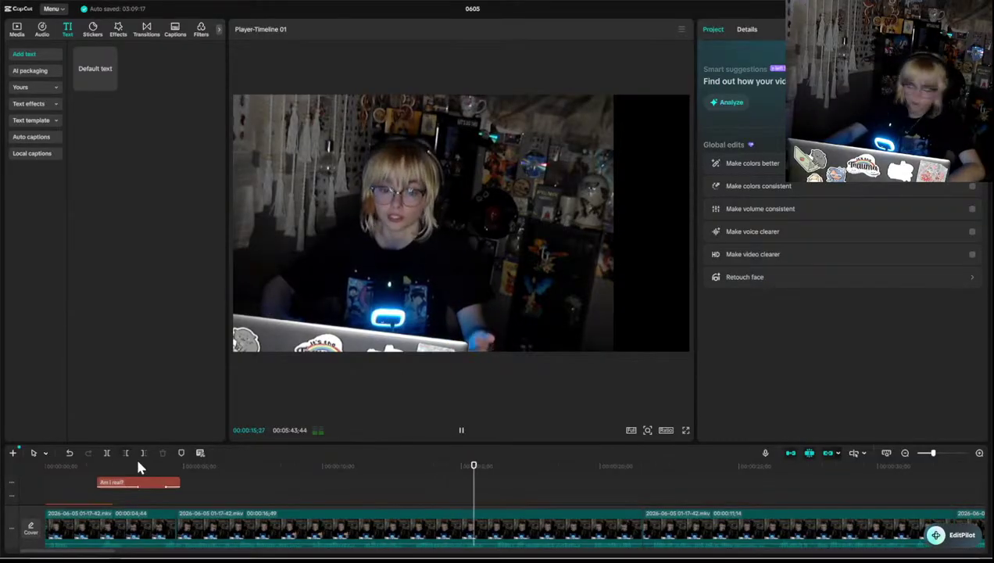
{"action": "left_click", "coordinate": [461, 431]}
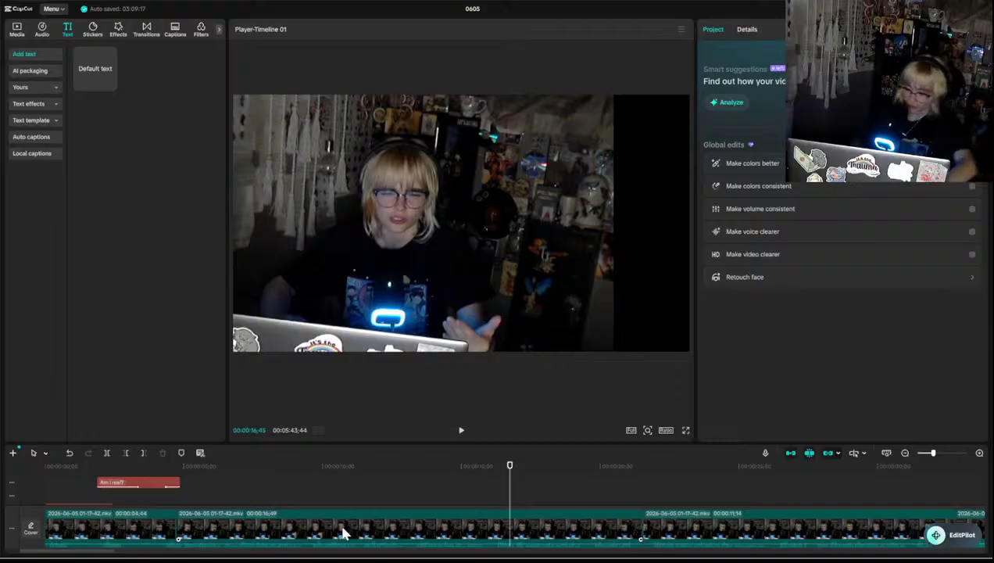
- Split the second video clip at 00:00:07;00
{"action": "mouse_move", "coordinate": [35, 547]}
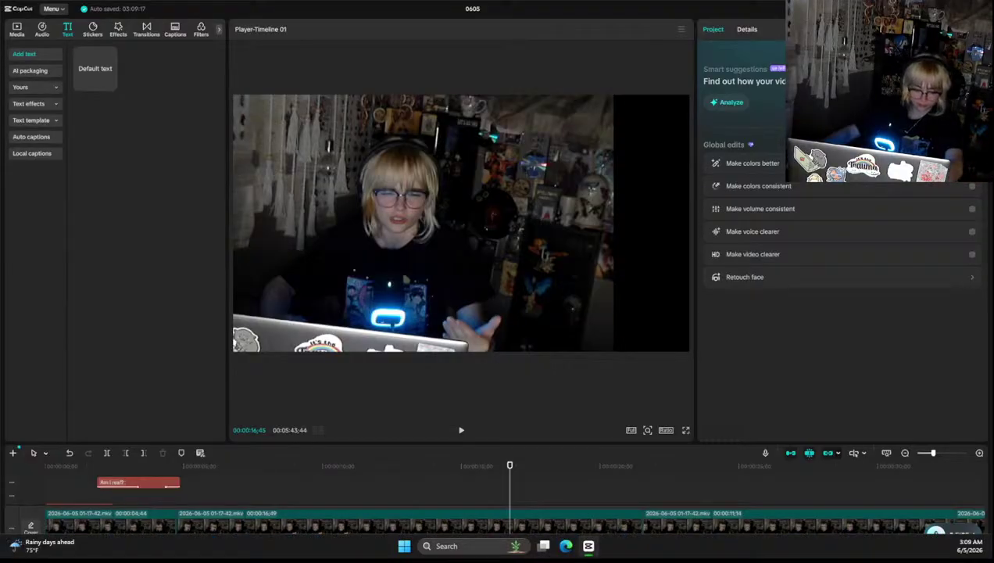
{"action": "left_click", "coordinate": [240, 532]}
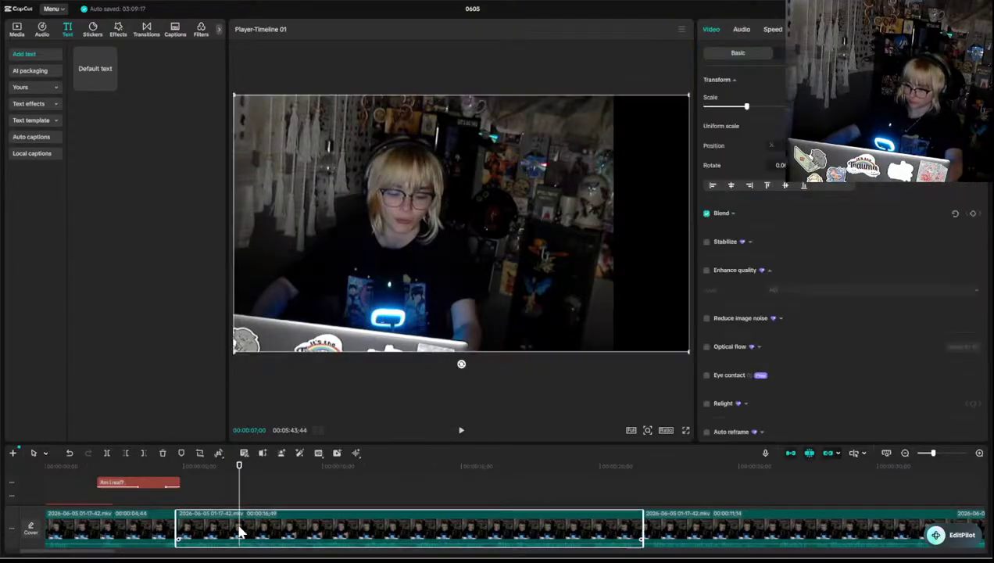
{"action": "left_click", "coordinate": [107, 453]}
{"action": "left_click", "coordinate": [220, 492]}
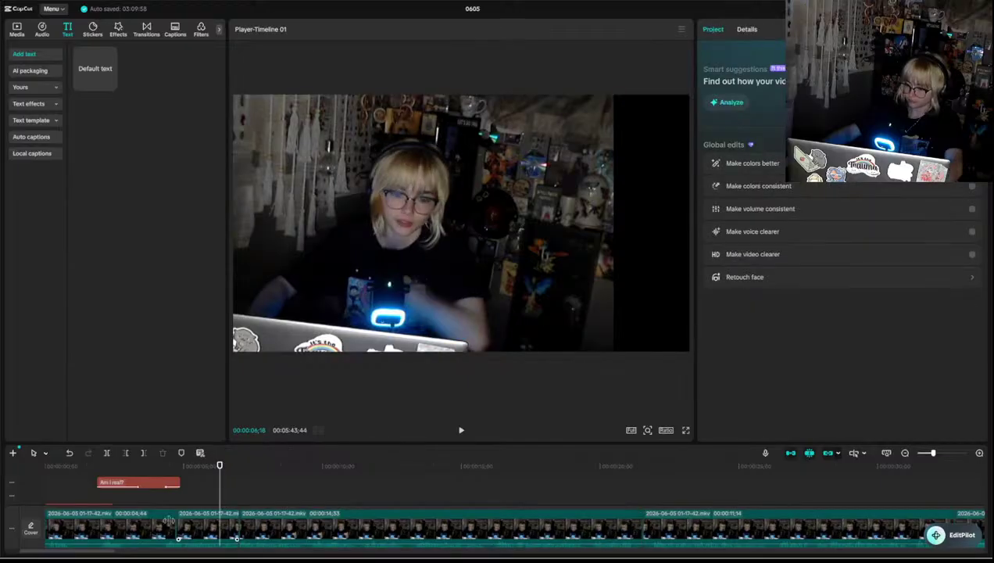
- Try a spin on the short second clip, keyframing its start, a 191.10° rotation at 00:00:05;52 and a further turn at 00:00:06;50
{"action": "left_click", "coordinate": [188, 525]}
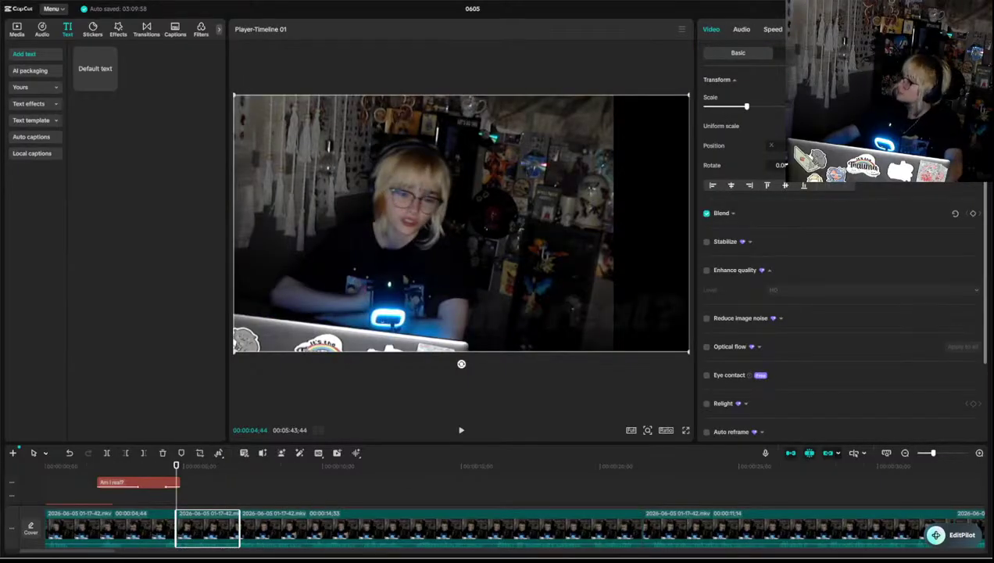
{"action": "left_click", "coordinate": [210, 504]}
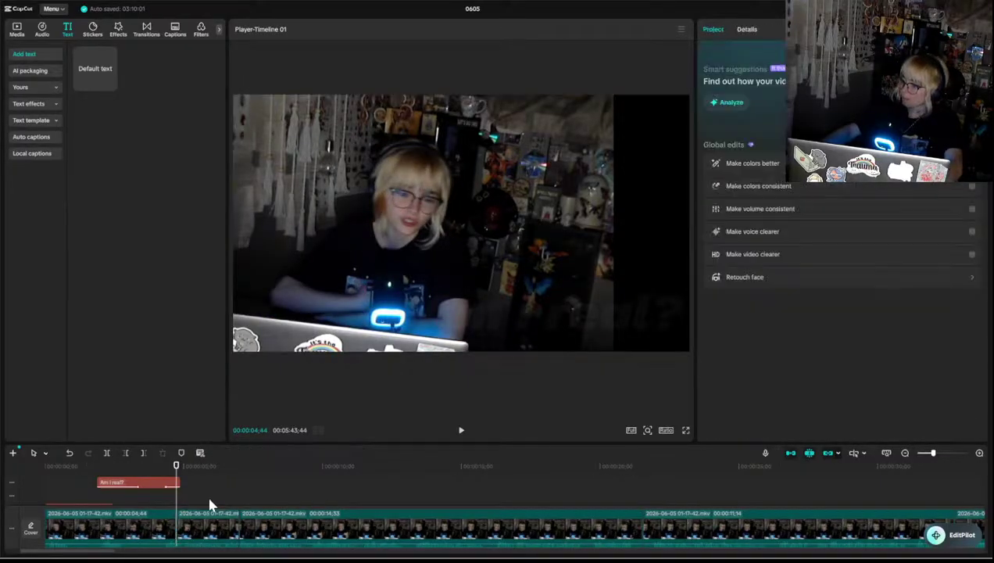
{"action": "left_click", "coordinate": [207, 528]}
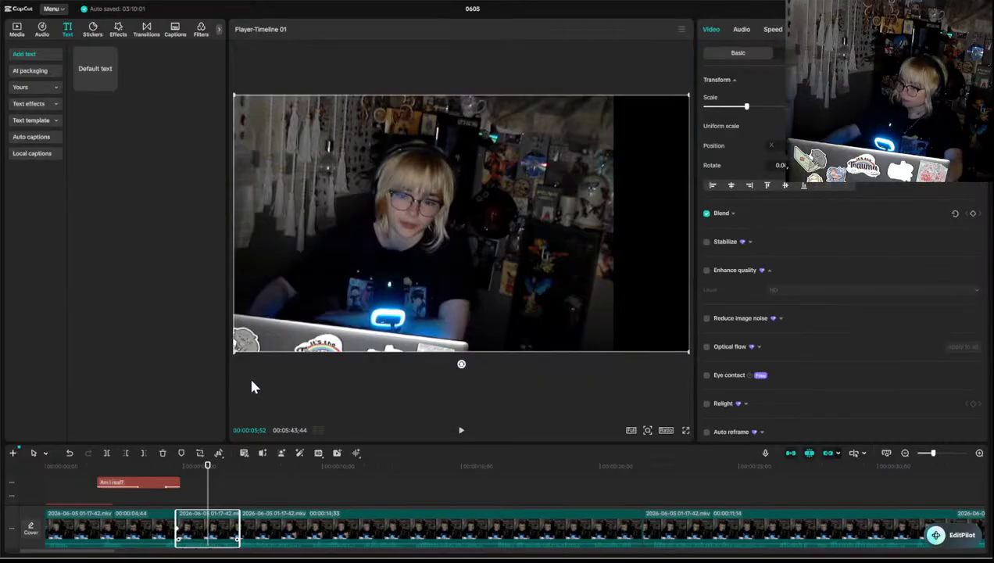
{"action": "left_click_drag", "start_coordinate": [461, 367], "coordinate": [457, 122]}
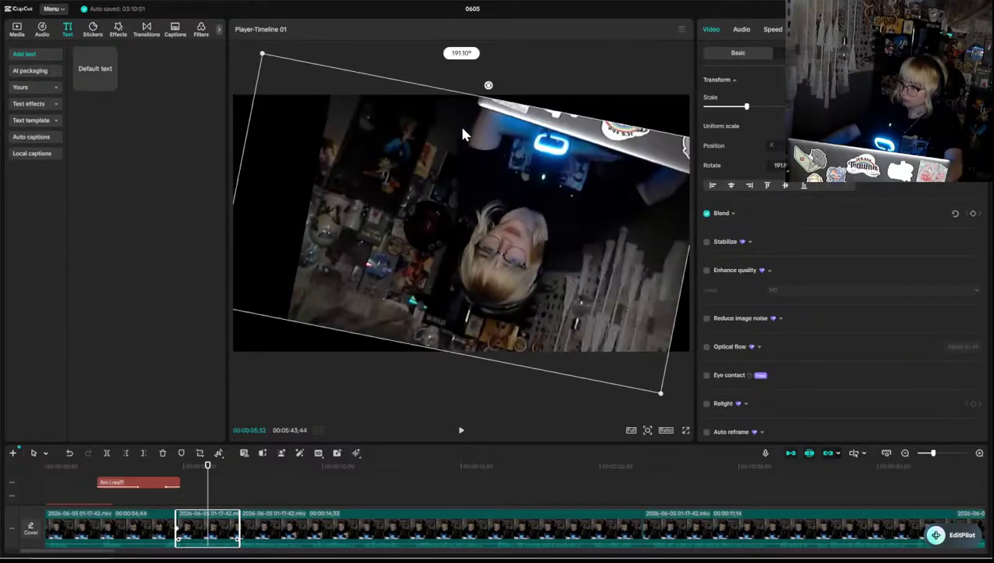
{"action": "left_click", "coordinate": [236, 502]}
{"action": "left_click", "coordinate": [428, 303]}
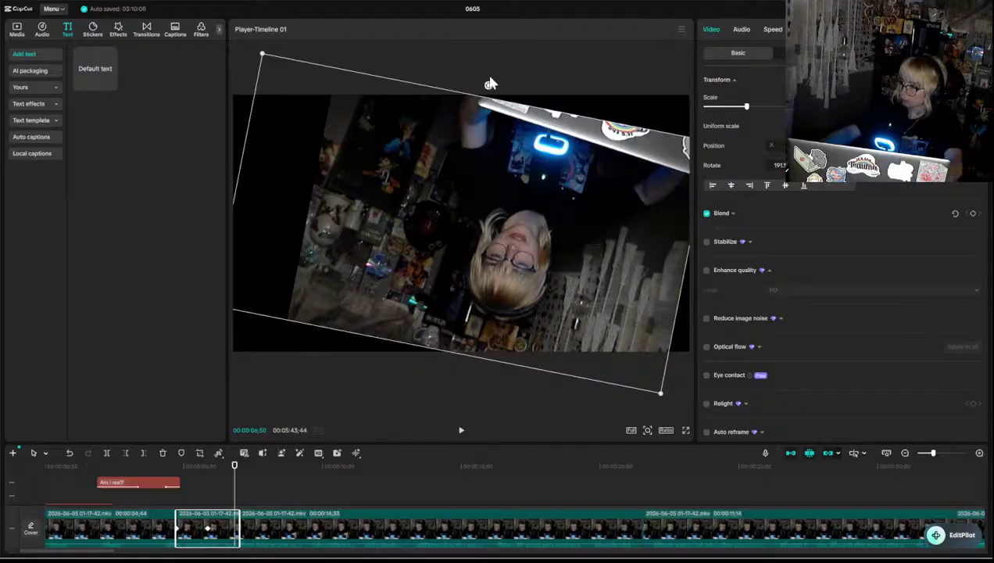
{"action": "left_click_drag", "start_coordinate": [490, 84], "coordinate": [548, 116]}
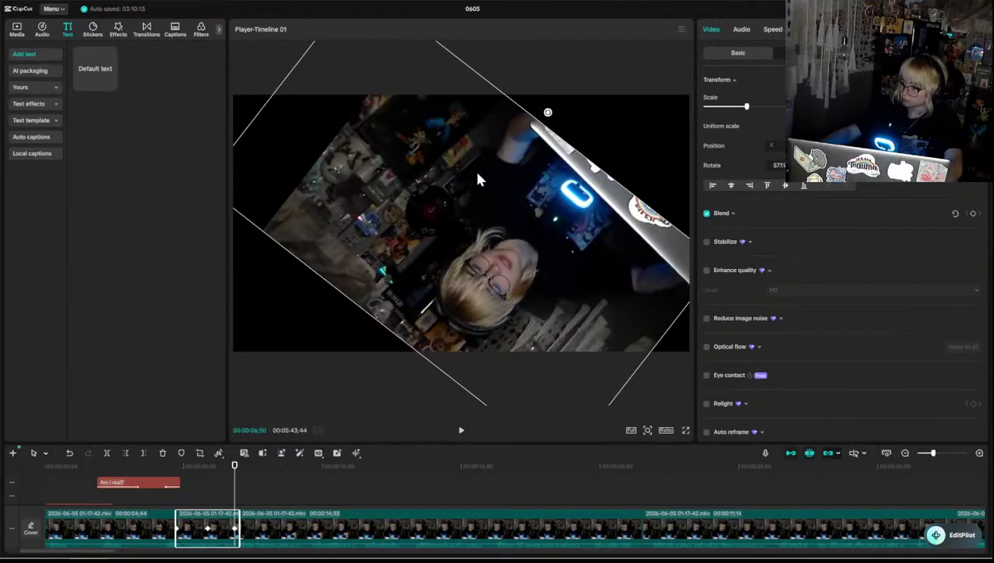
- Play the spinning clip, undo its rotation keyframes and the split at 00:00:07;00, and place the playhead at 00:00:06;13
{"action": "left_click", "coordinate": [168, 499]}
{"action": "key", "text": "space"}
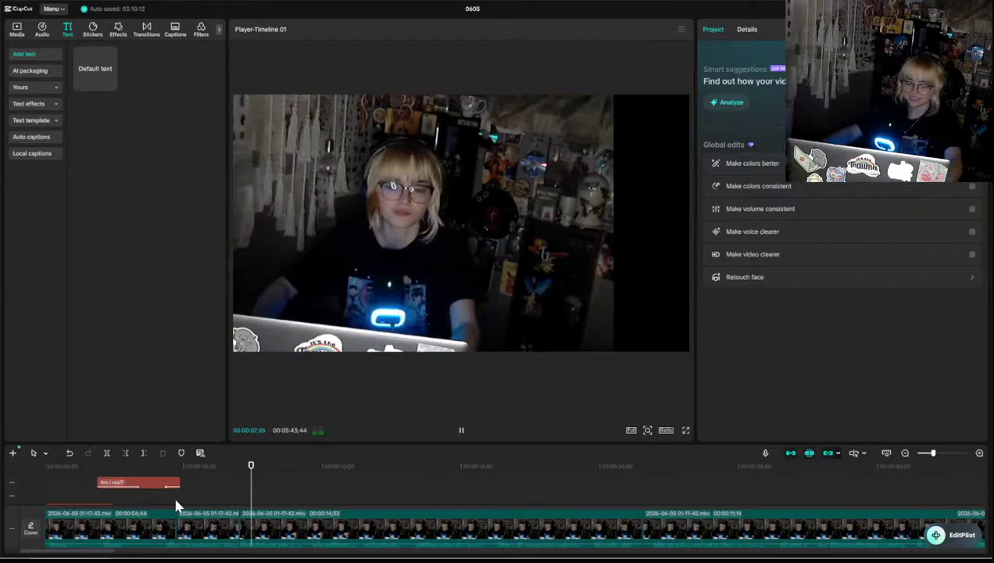
{"action": "key", "text": "space"}
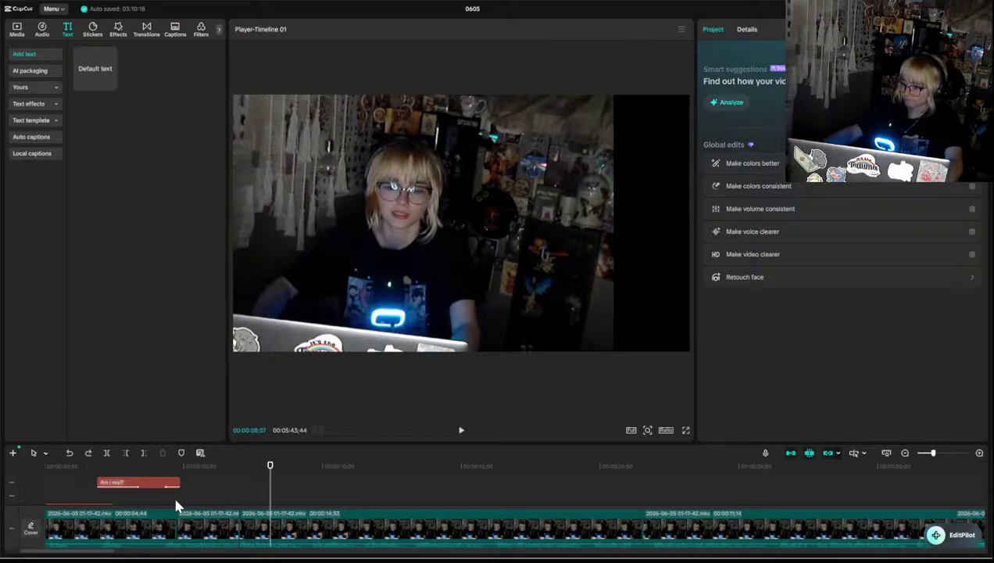
{"action": "key", "text": "ctrl+z"}
{"action": "left_click", "coordinate": [217, 494]}
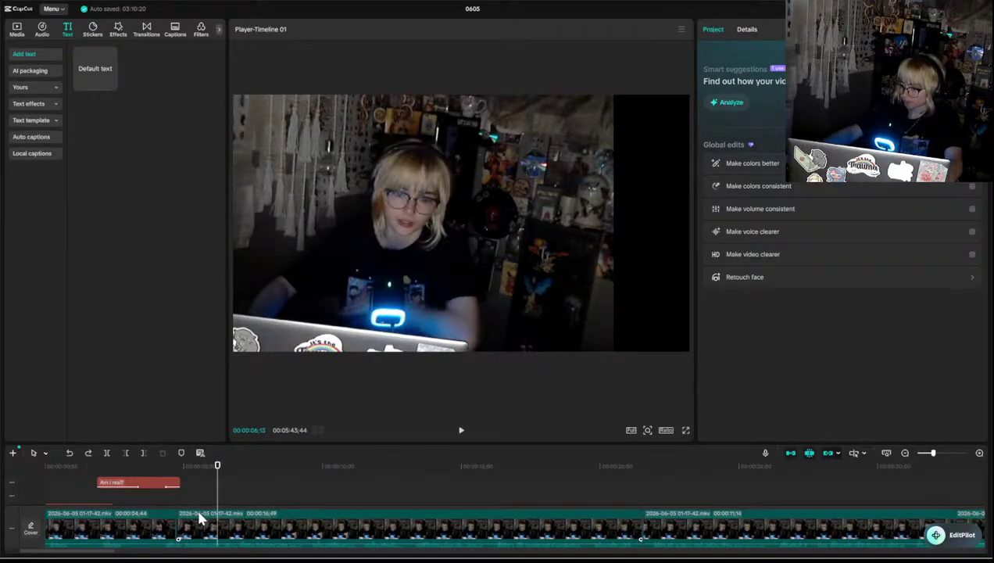
- Play the cut between the first two video clips to check how the "Am i real?" title ends
{"action": "left_click", "coordinate": [198, 515]}
{"action": "left_click", "coordinate": [160, 500]}
{"action": "key", "text": "space"}
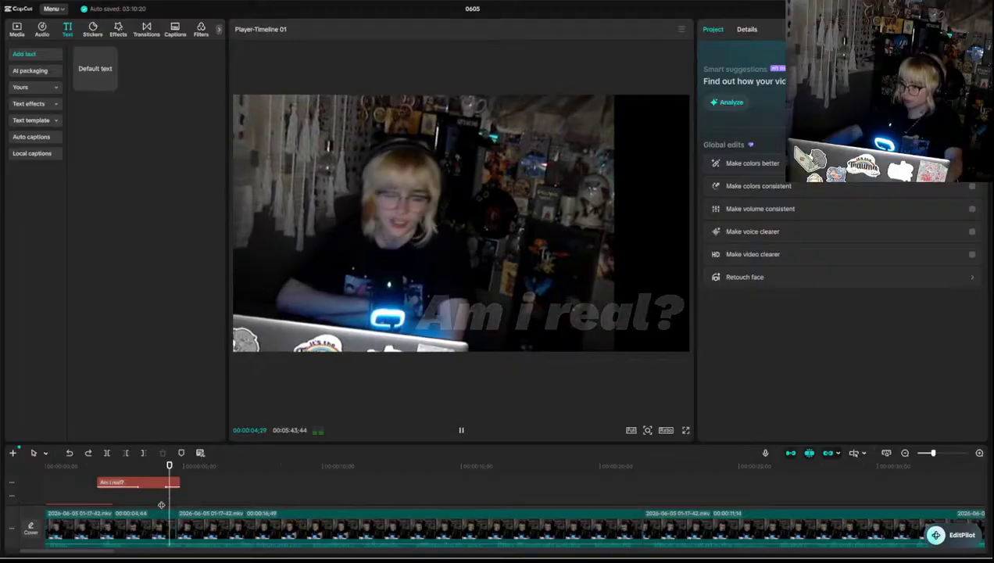
{"action": "key", "text": "space"}
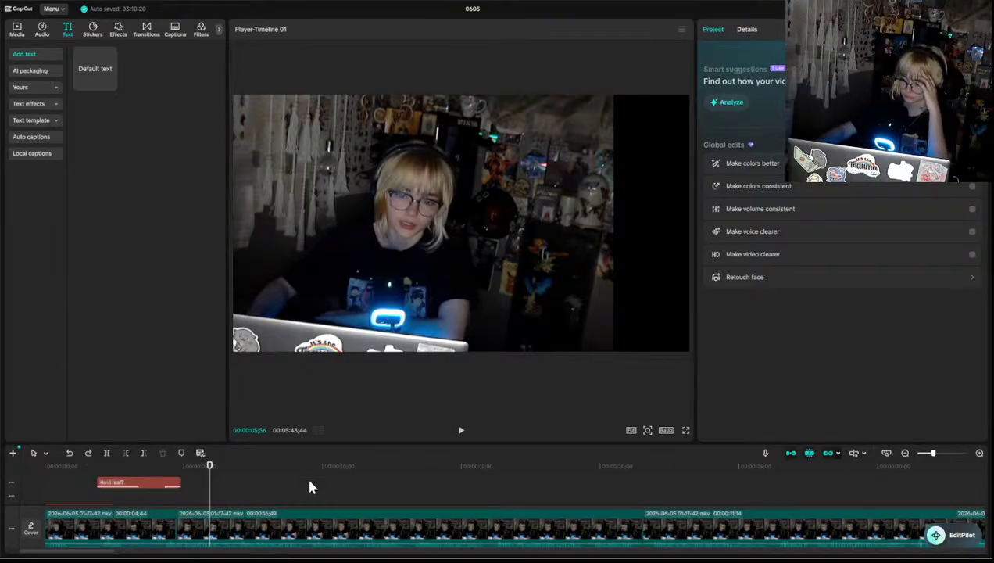
- Skim the rest of the timeline for the next section to edit and place the playhead at 00:01:10;59
{"action": "left_click_drag", "start_coordinate": [309, 487], "coordinate": [983, 484]}
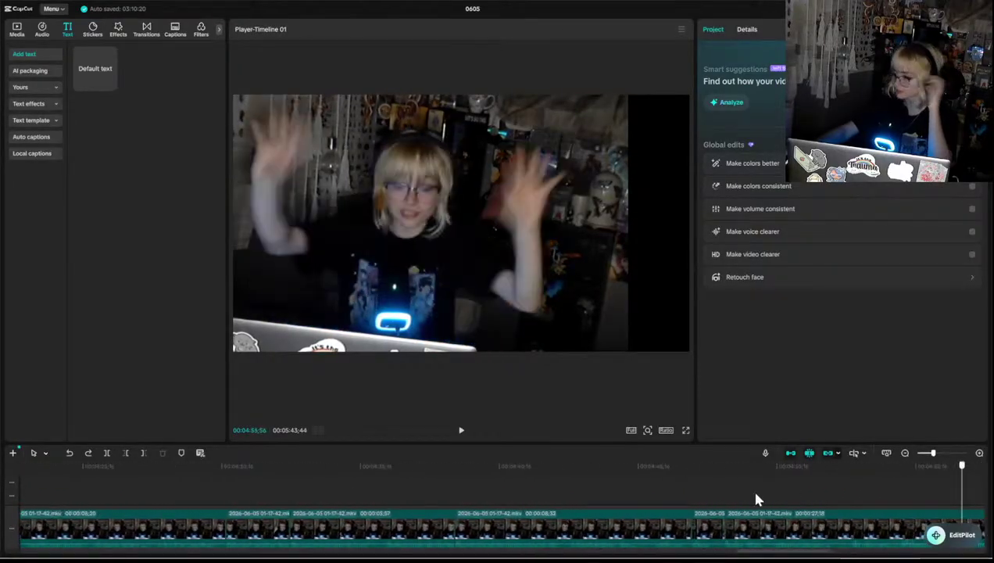
{"action": "left_click", "coordinate": [753, 494]}
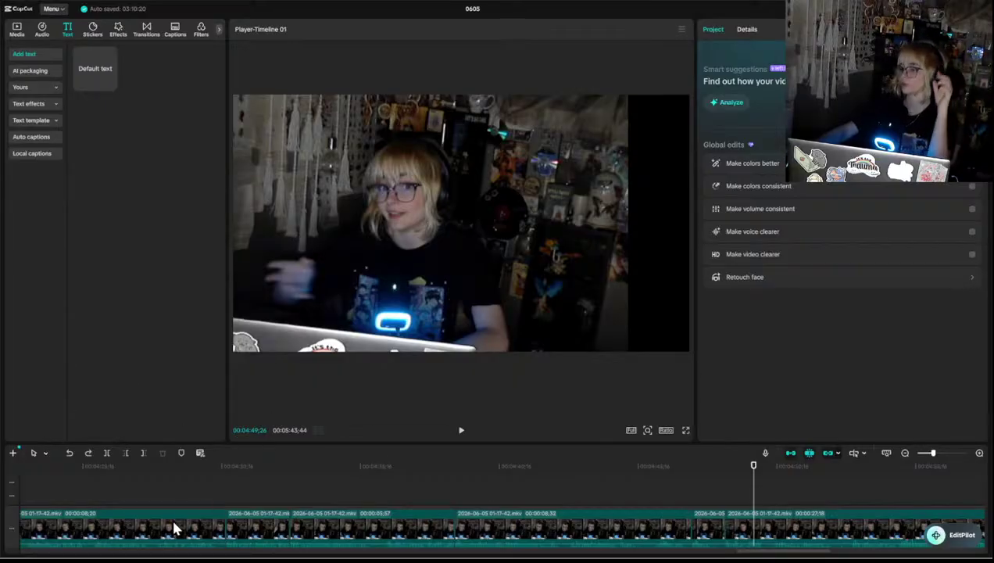
{"action": "left_click", "coordinate": [195, 481]}
{"action": "left_click_drag", "start_coordinate": [283, 494], "coordinate": [984, 495]}
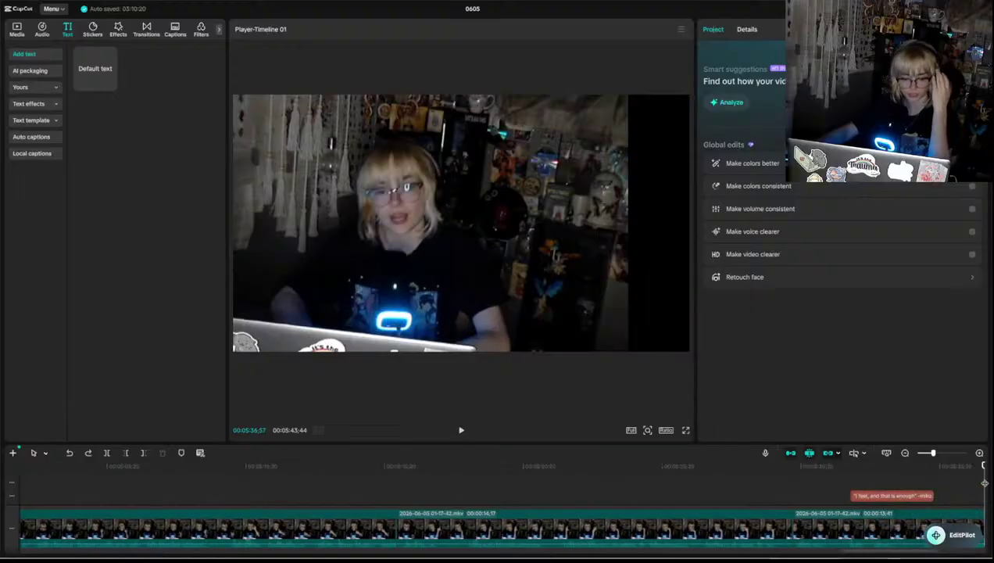
{"action": "left_click_drag", "start_coordinate": [288, 493], "coordinate": [21, 464]}
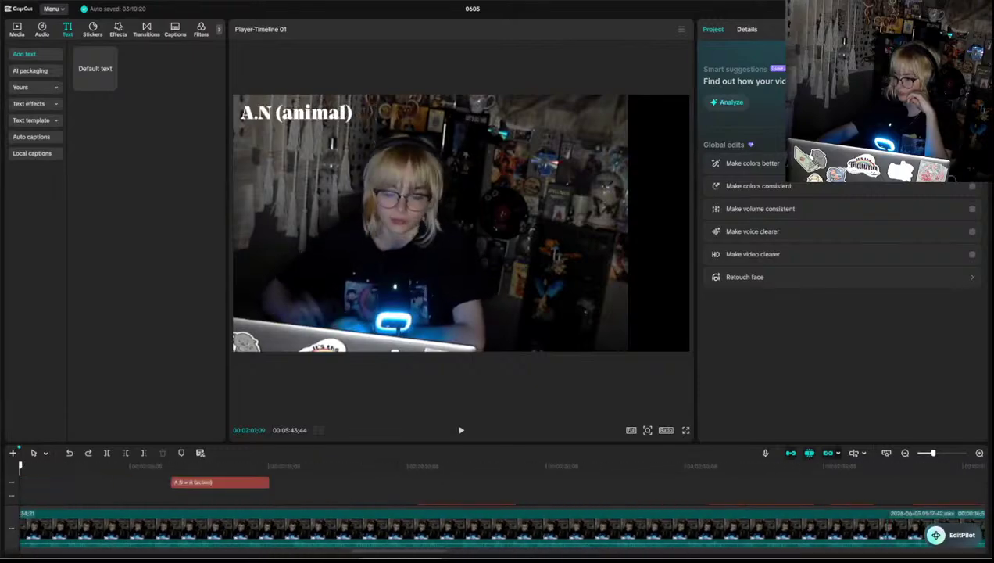
{"action": "left_click", "coordinate": [432, 461]}
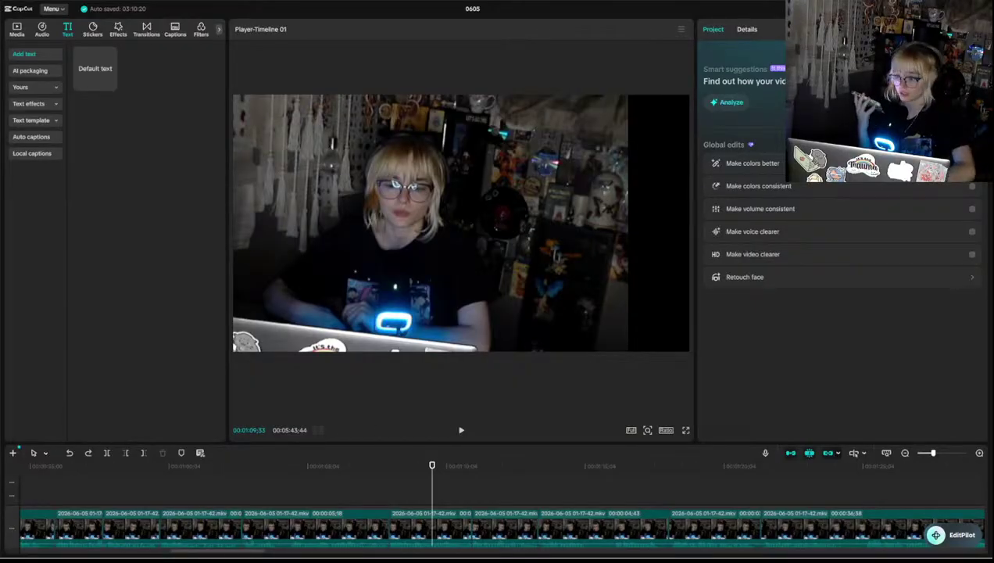
{"action": "left_click_drag", "start_coordinate": [414, 497], "coordinate": [471, 504]}
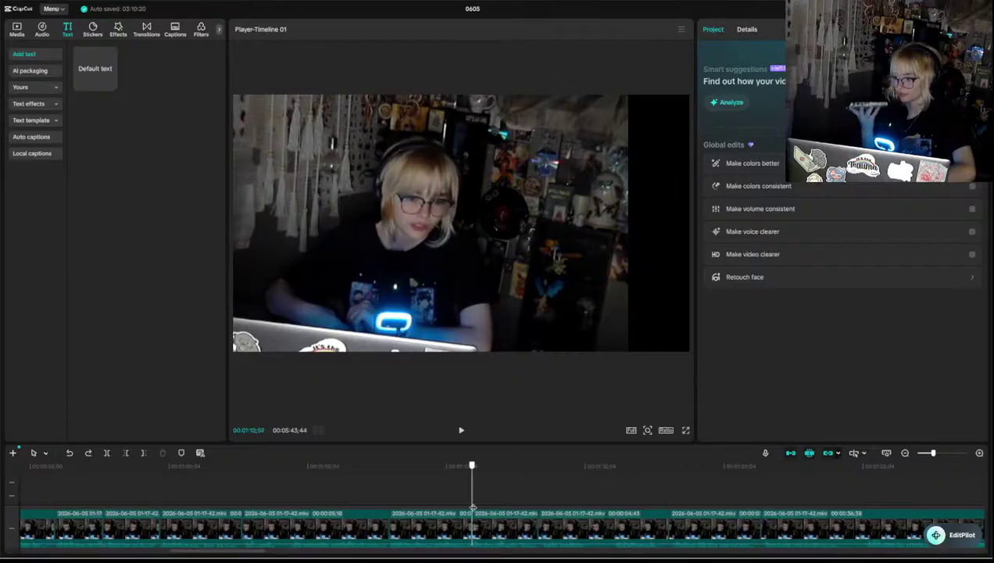
- Show the project's imported media, then restore the editor window from full size and move it aside to uncover the desktop area behind it
{"action": "left_click", "coordinate": [17, 30]}
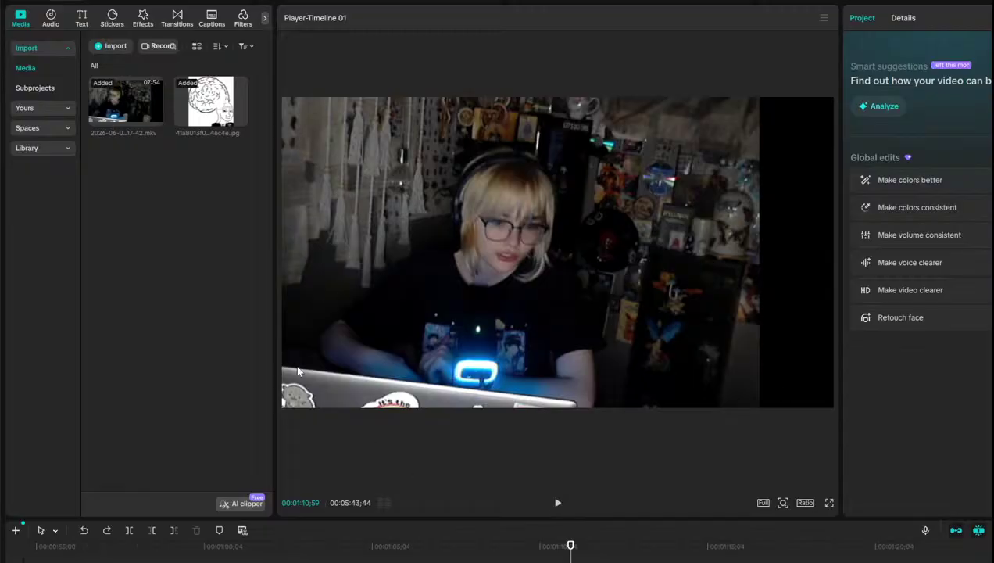
{"action": "double_click", "coordinate": [506, 4]}
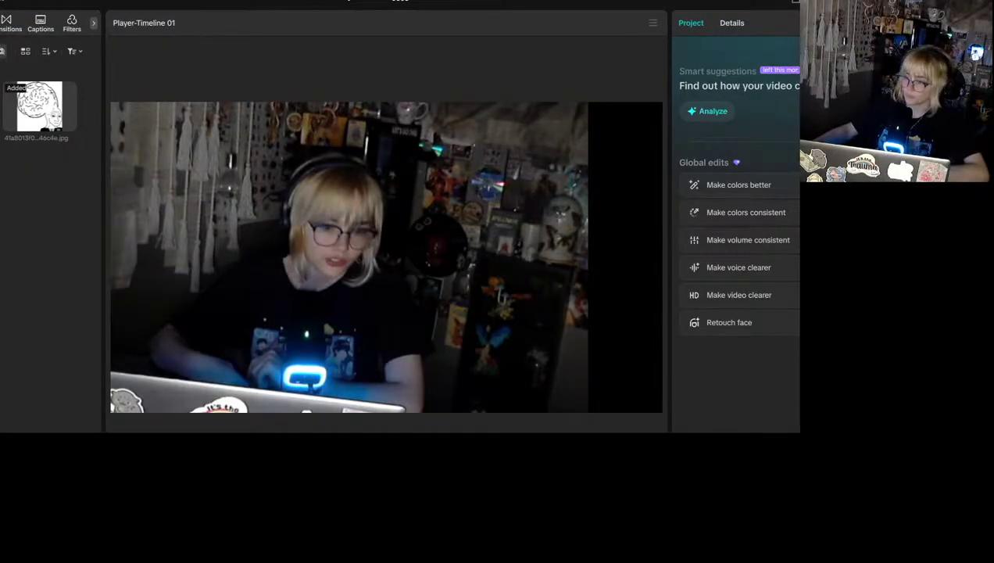
{"action": "left_click_drag", "start_coordinate": [344, 1], "coordinate": [83, 0]}
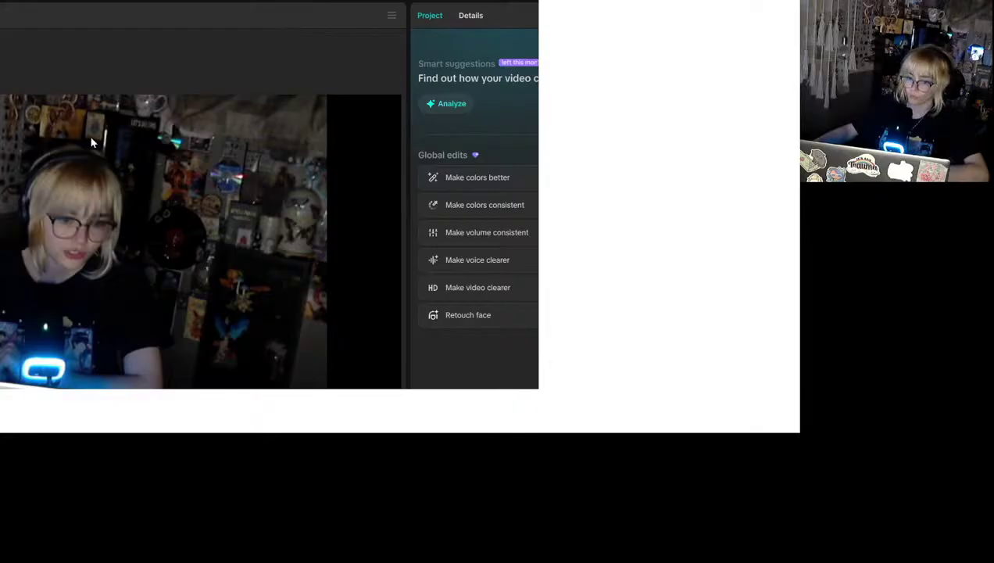